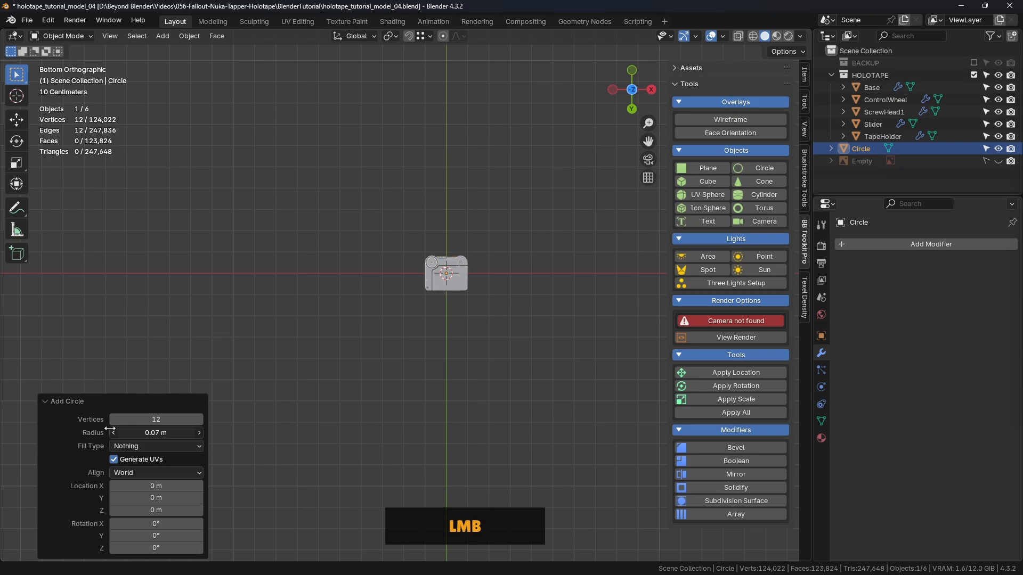
- Turn on X-ray display to see the circle through the holotape, activate the Move tool and view the model from the top
scroll(463, 299, "up", 5)
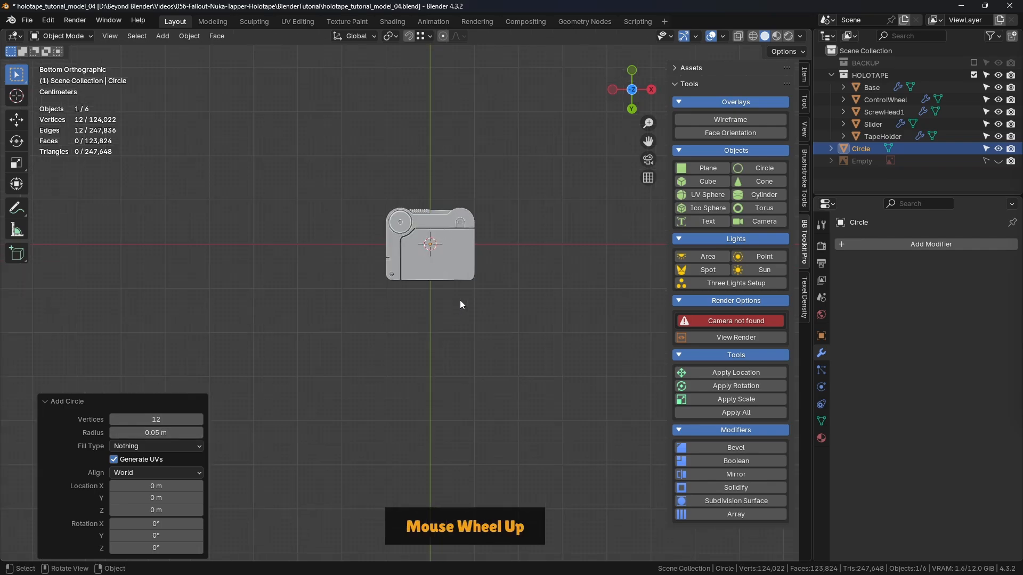
left_click(738, 37)
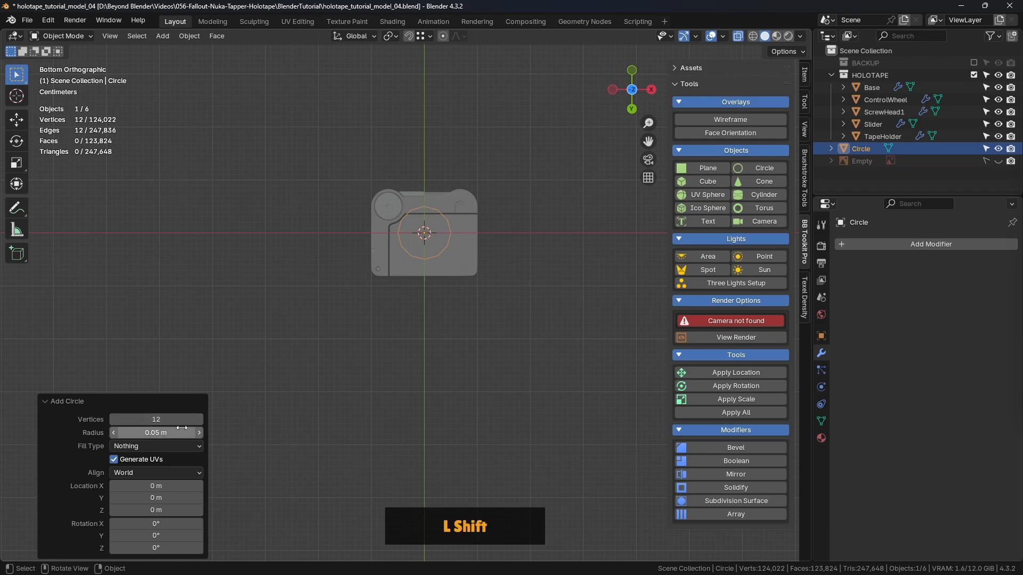
scroll(405, 222, "up", 2)
left_click(16, 121)
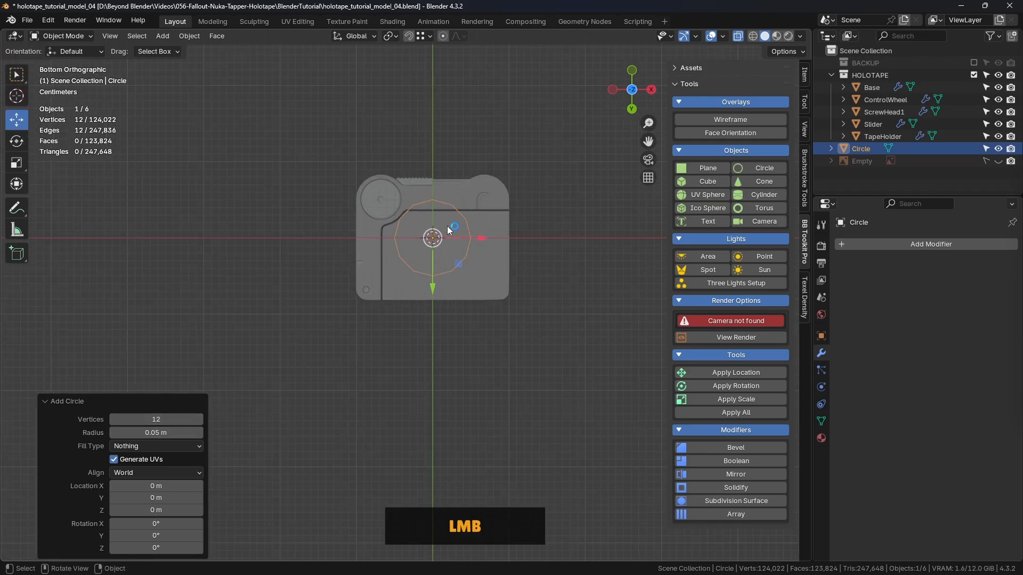
scroll(447, 254, "up", 2)
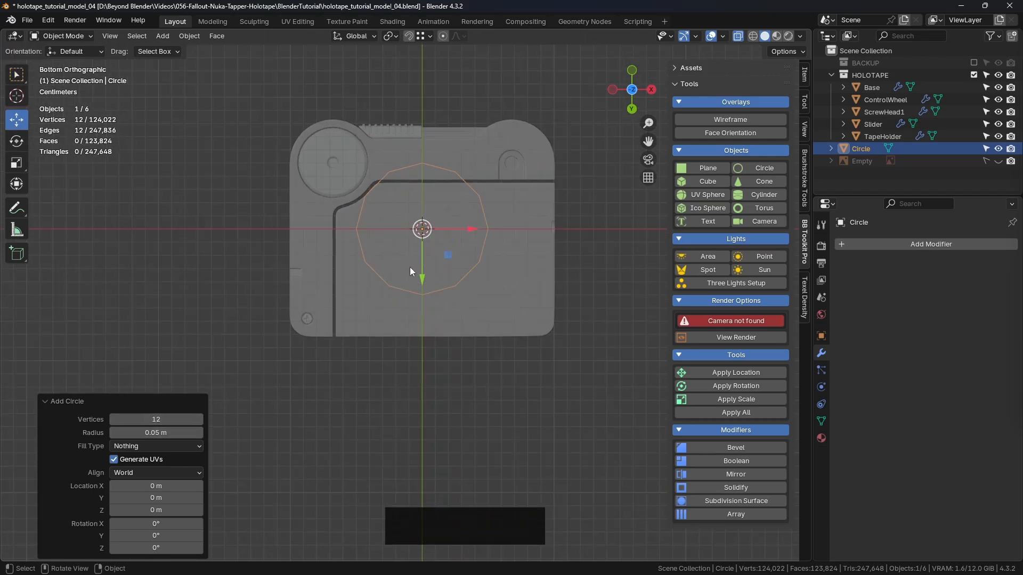
scroll(416, 246, "up", 1)
middle_click_drag(416, 246, 457, 265, "shift")
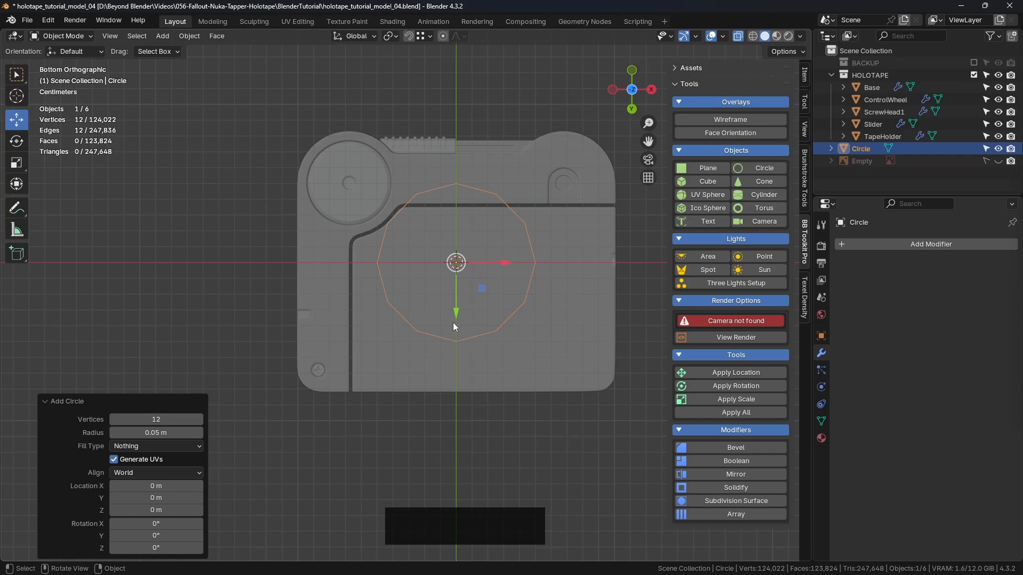
key("KP_7")
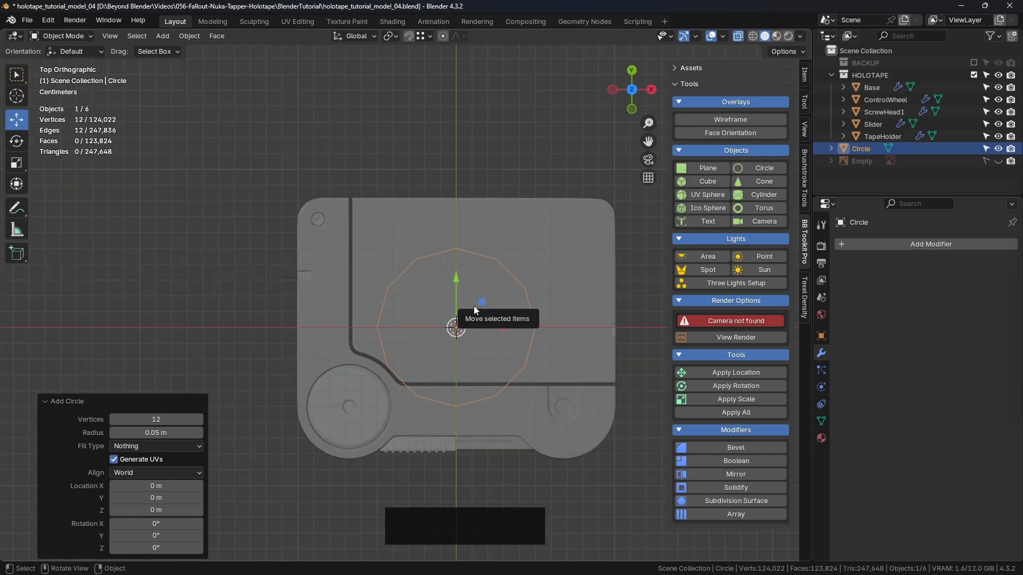
scroll(408, 286, "up", 1)
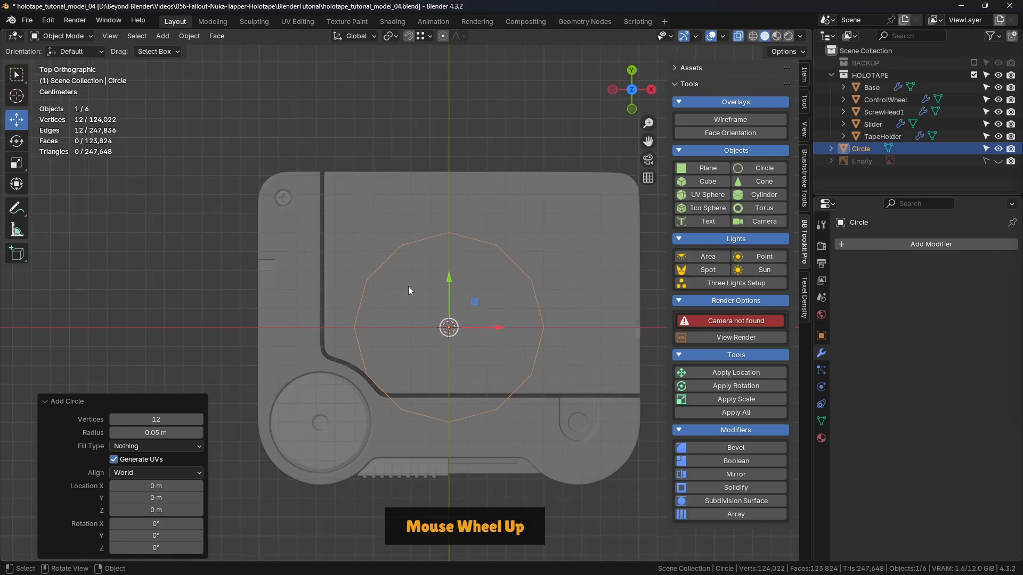
- Move the circle about -0.015 m along X and 0.025 m along Y onto the tape holder area
middle_click_drag(498, 322, 503, 278, "shift")
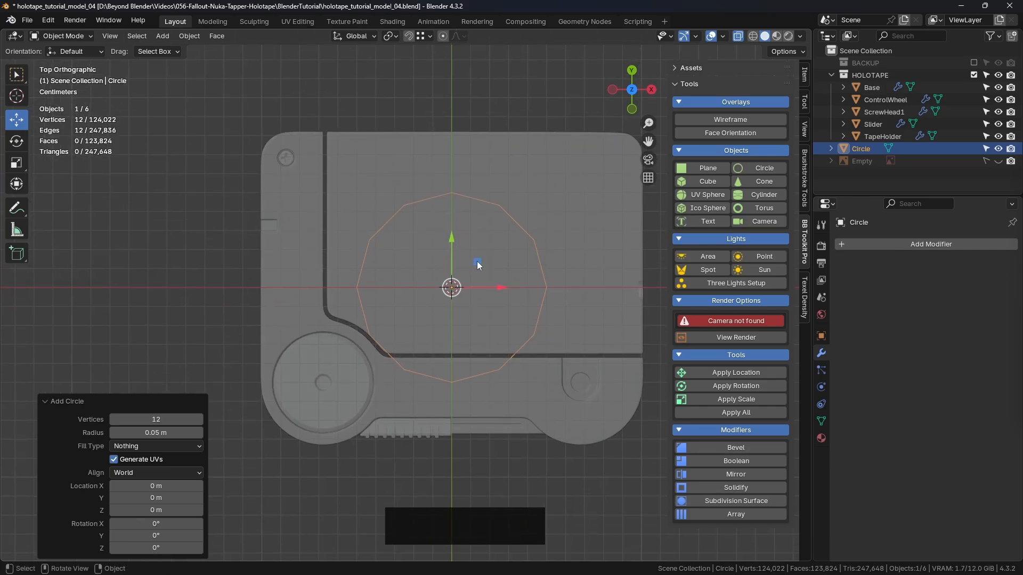
left_click_drag(478, 261, 449, 213)
scroll(484, 232, "down", 2)
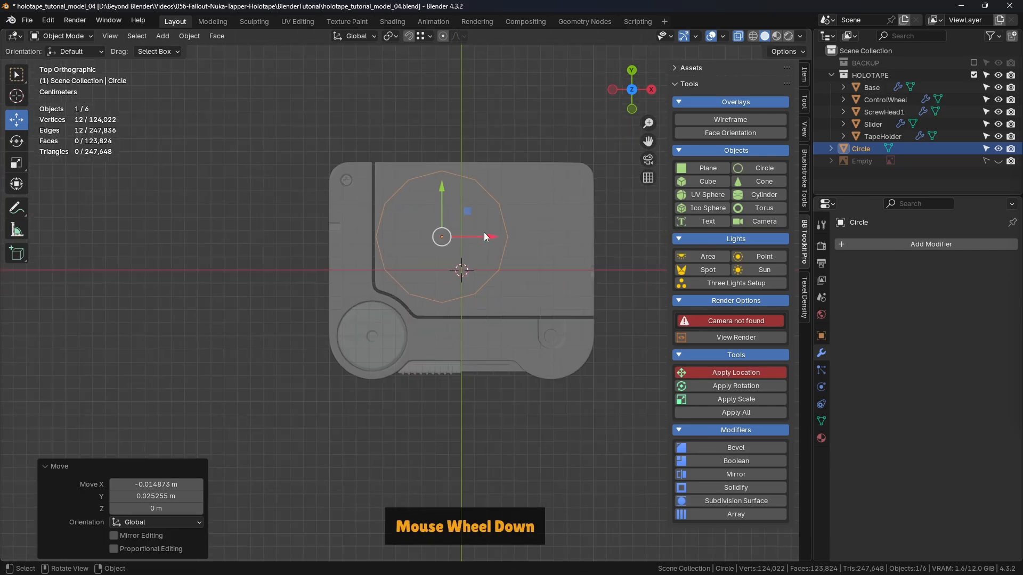
middle_click_drag(483, 232, 481, 253, "shift")
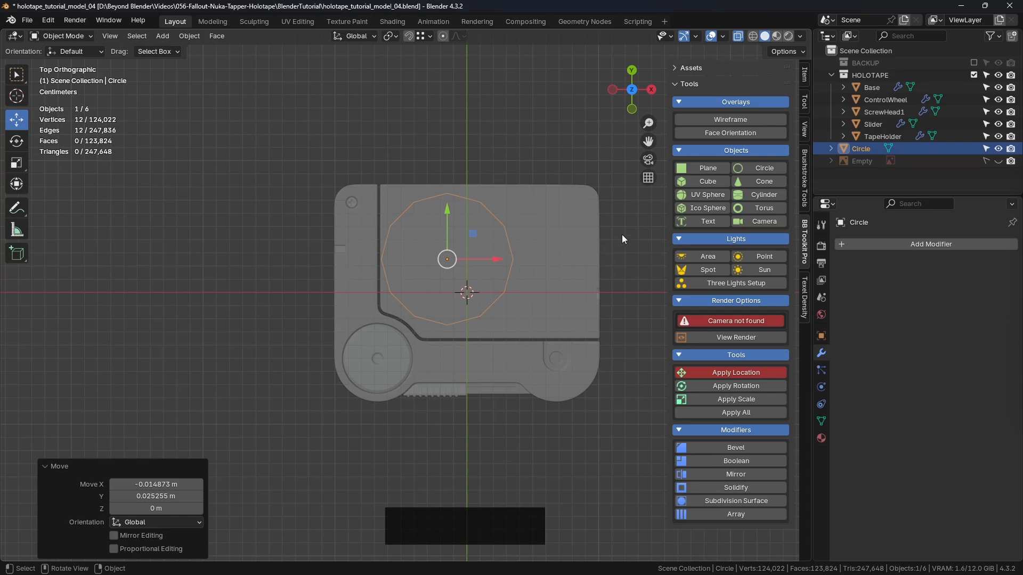
- Scale the circle down to about 0.145 of its size
key("s")
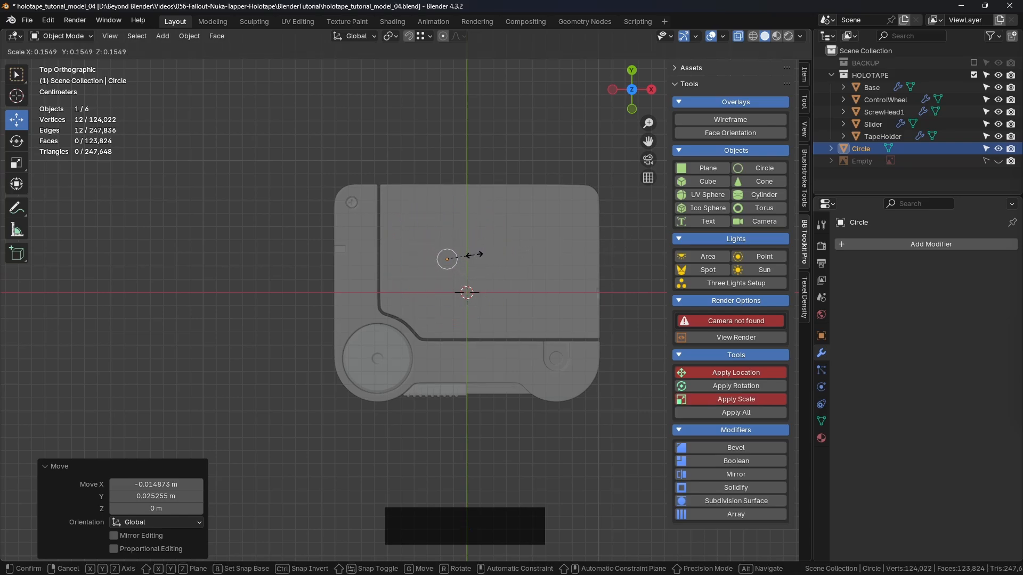
left_click(473, 255)
scroll(446, 260, "up", 3)
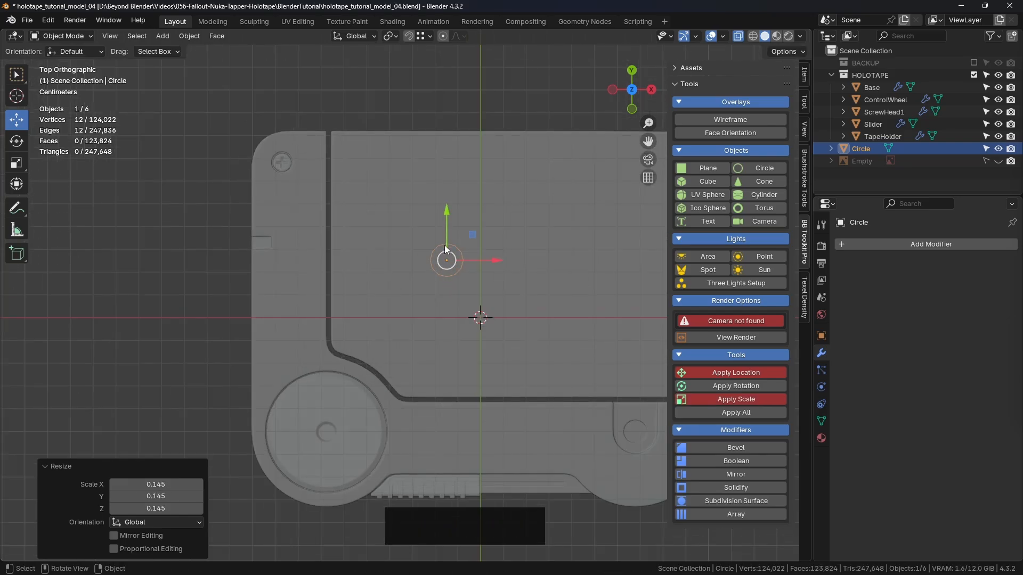
scroll(446, 239, "up", 1)
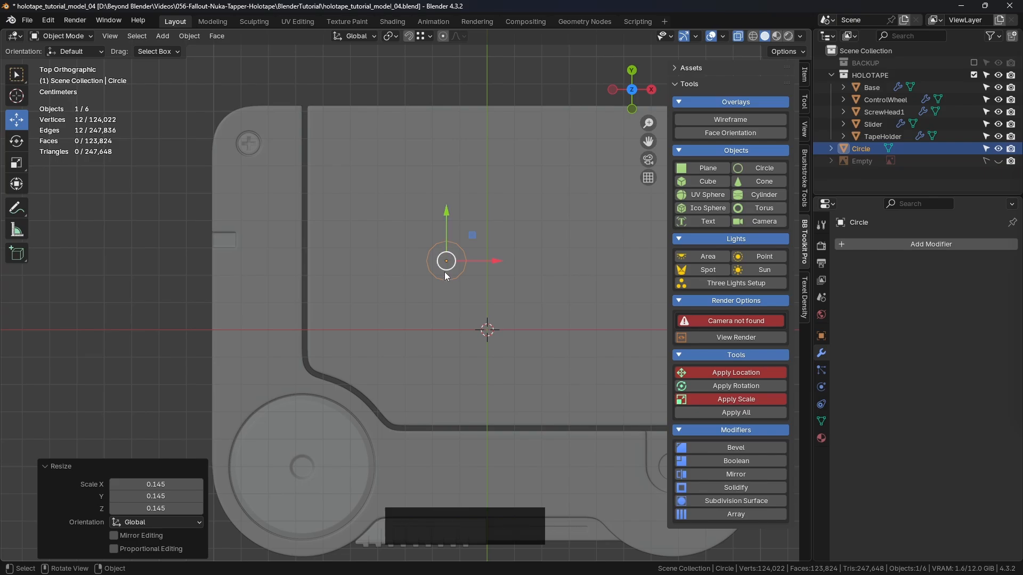
scroll(446, 274, "down", 2)
- Switch to the reference image board and examine the grooves on the orange tape holder, returning to Blender when done
key("alt+Tab")
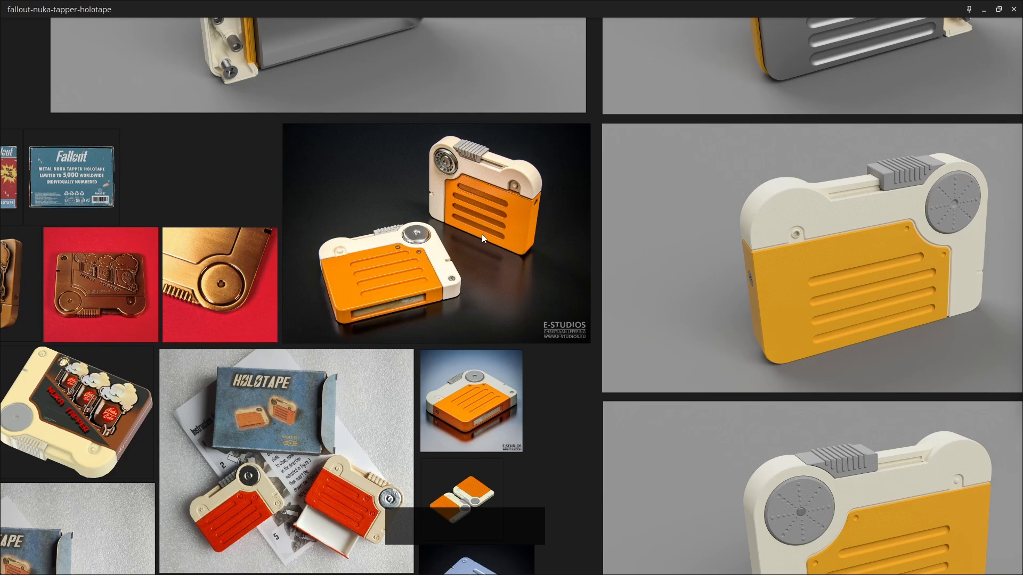
scroll(472, 201, "up", 2)
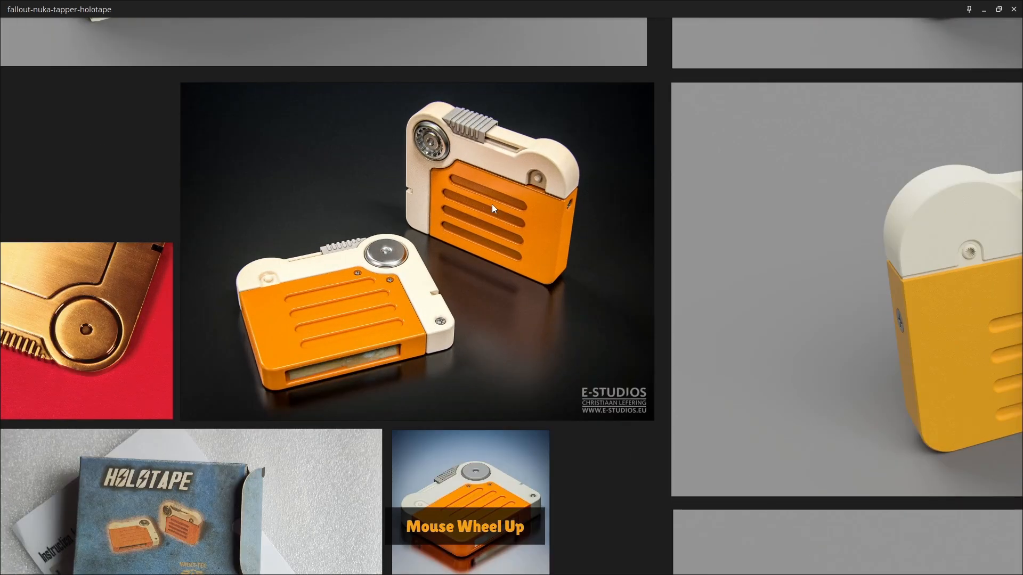
scroll(473, 224, "down", 2)
key("alt+Tab")
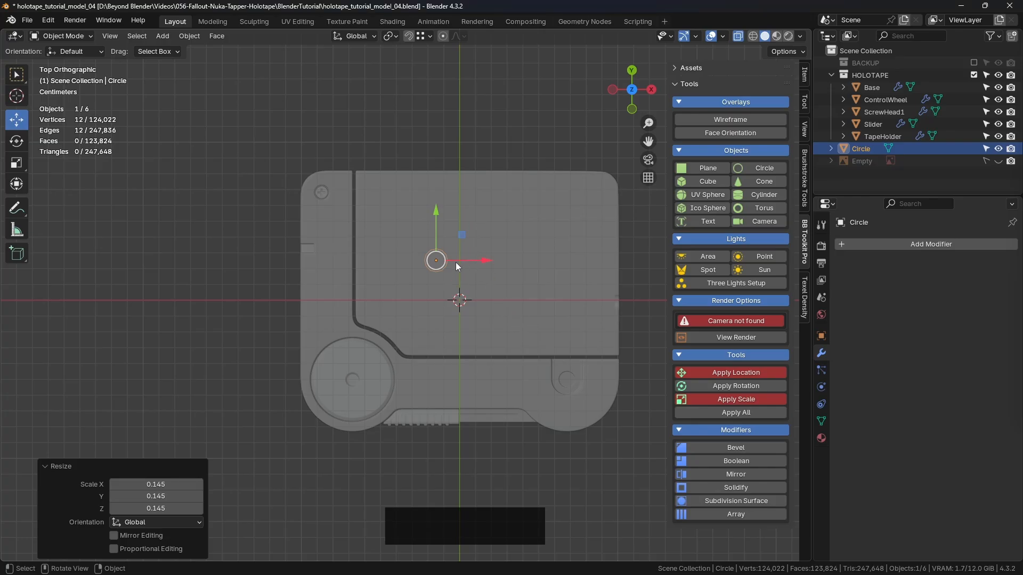
- Scale the circle by about 1.018 and move it about -0.007 m along X and -0.034 m along Y toward the tape holder's notched corner
scroll(447, 256, "up", 2)
key("s")
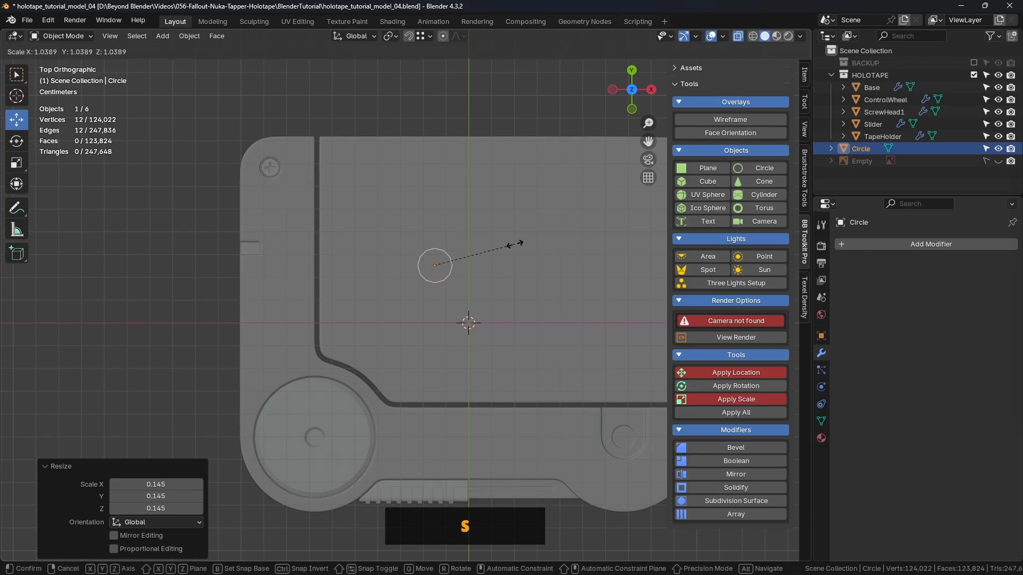
left_click(512, 245)
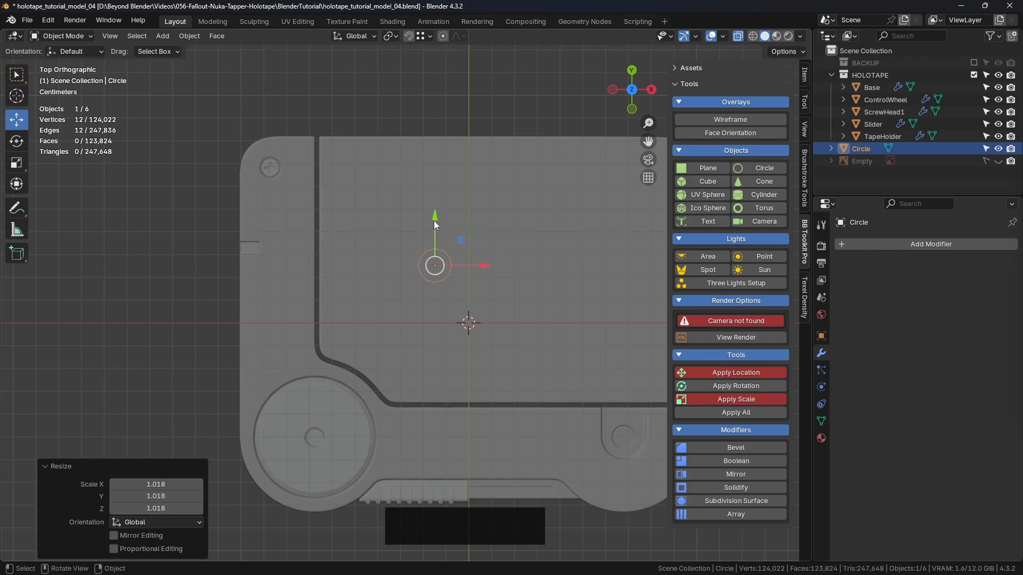
left_click_drag(461, 240, 445, 318)
- Duplicate the circle three times along positive Y, roughly 0.027 m apart, to make a column of four circles on the tape holder
key("shift+d")
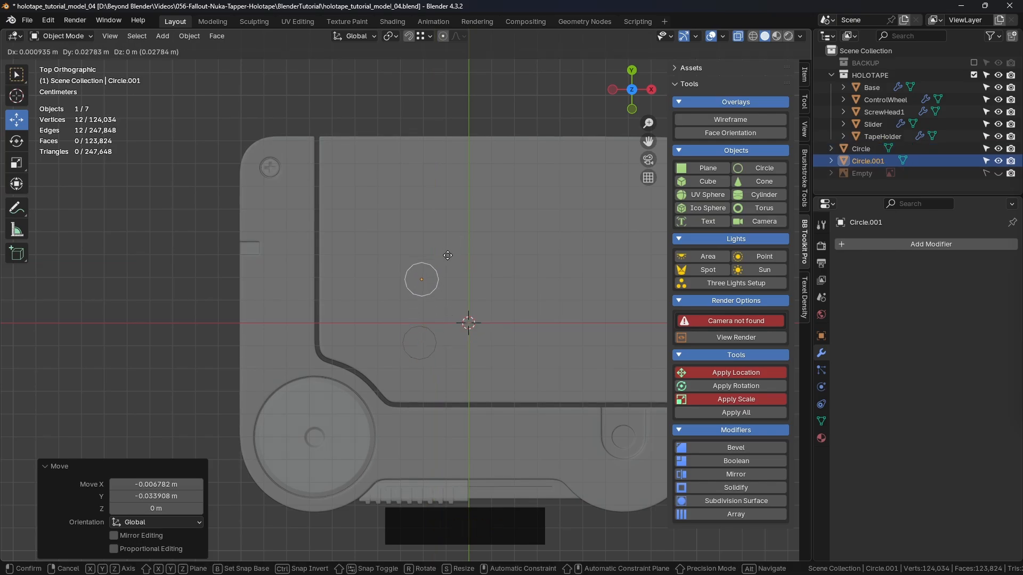
left_click(445, 251)
key("shift+d")
left_click(446, 193)
key("shift+d")
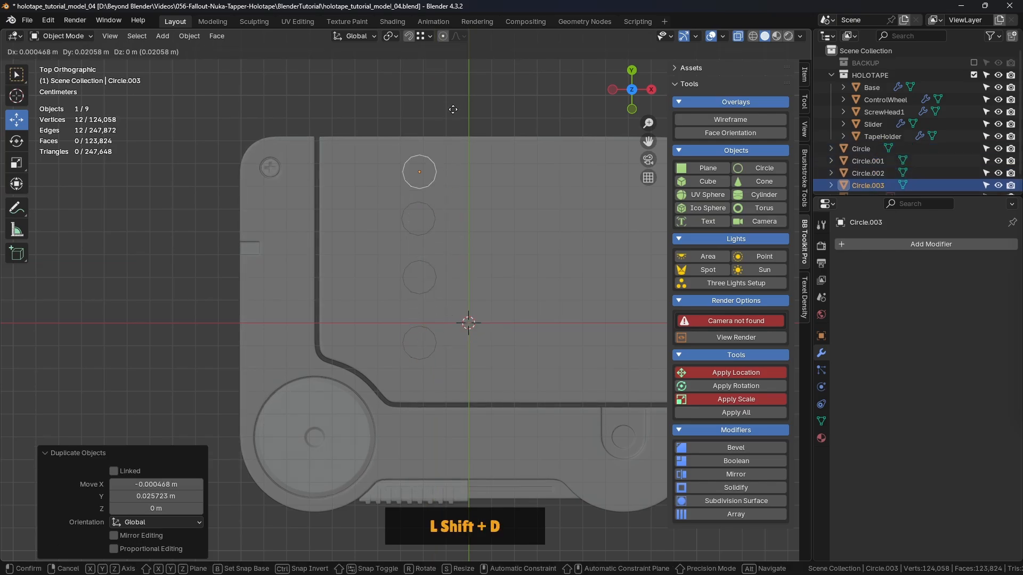
left_click(453, 98)
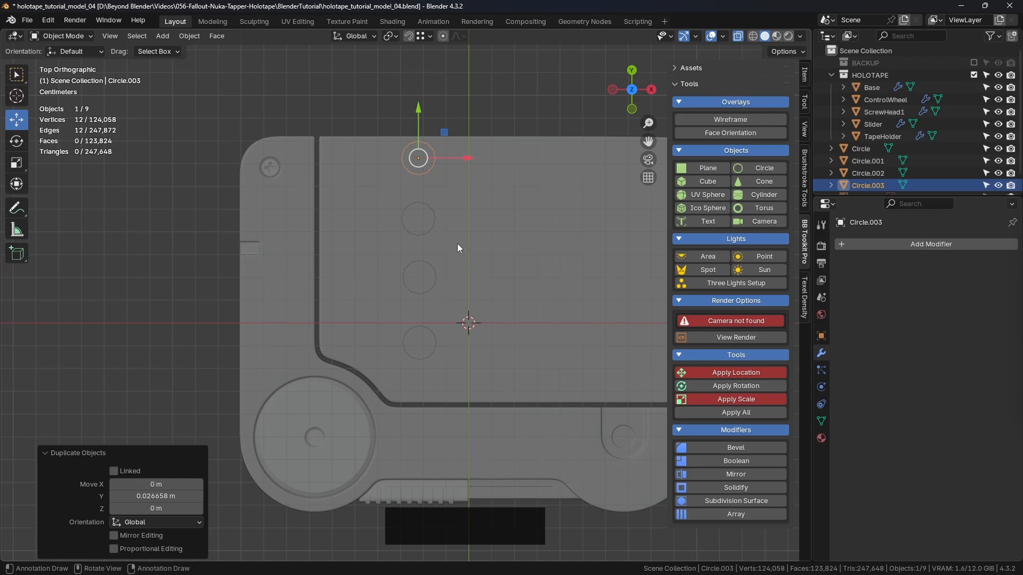
- Select all four circles and move them into the HOLOTAPE collection
left_click(436, 213, "shift")
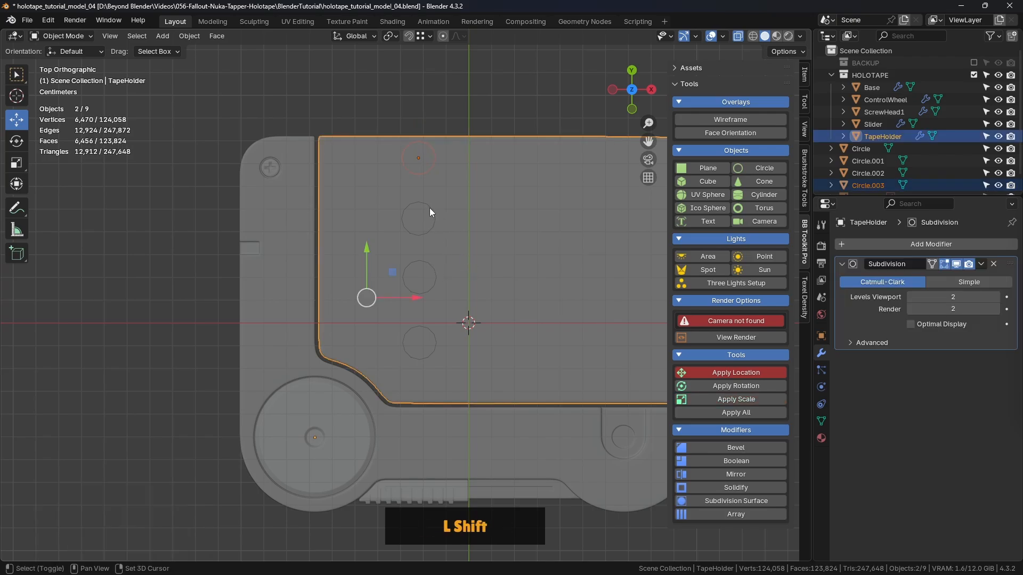
left_click(478, 99)
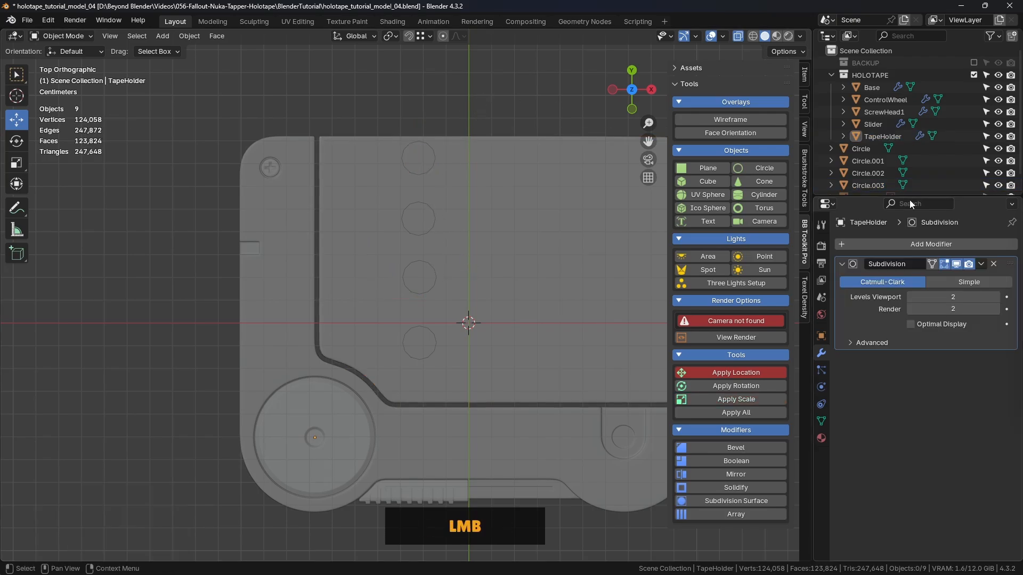
left_click(861, 150)
scroll(861, 150, "down", 1)
left_click(870, 171, "shift")
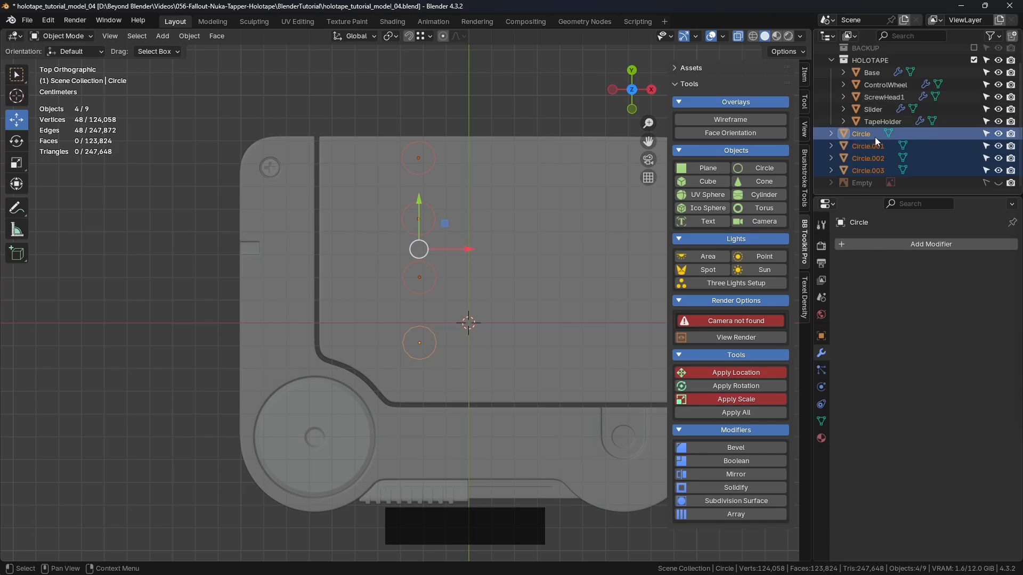
left_click_drag(874, 137, 871, 59)
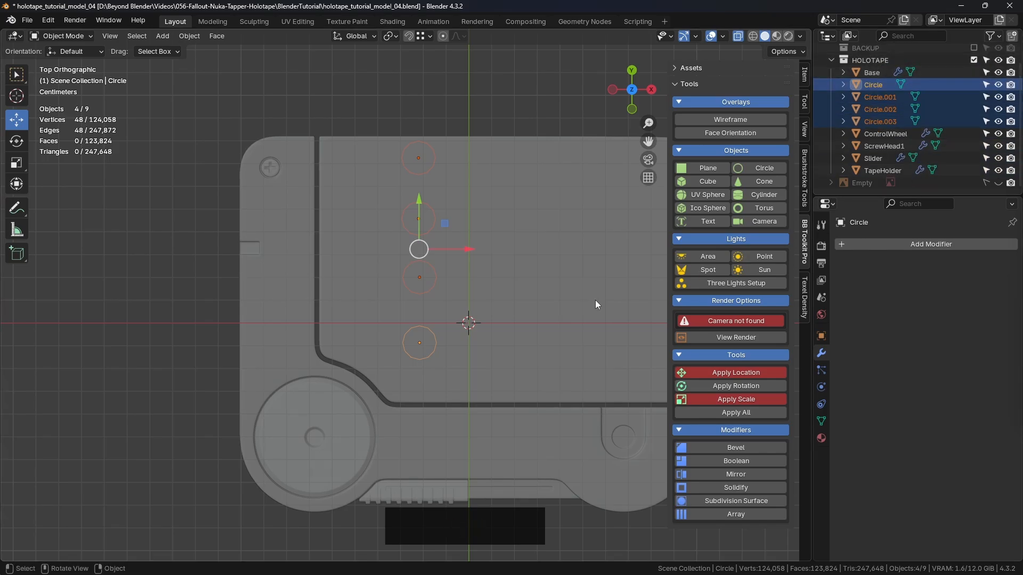
- Move the four circles about -0.0065 m along Y and scale each around its own origin to about 0.84
left_click_drag(419, 202, 423, 219)
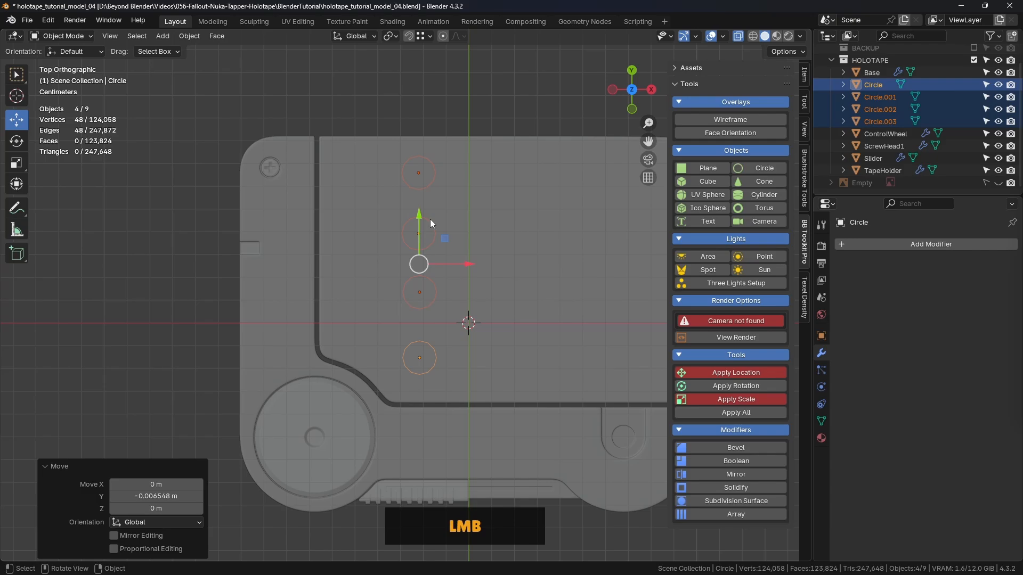
left_click(393, 36)
left_click(427, 93)
key("s")
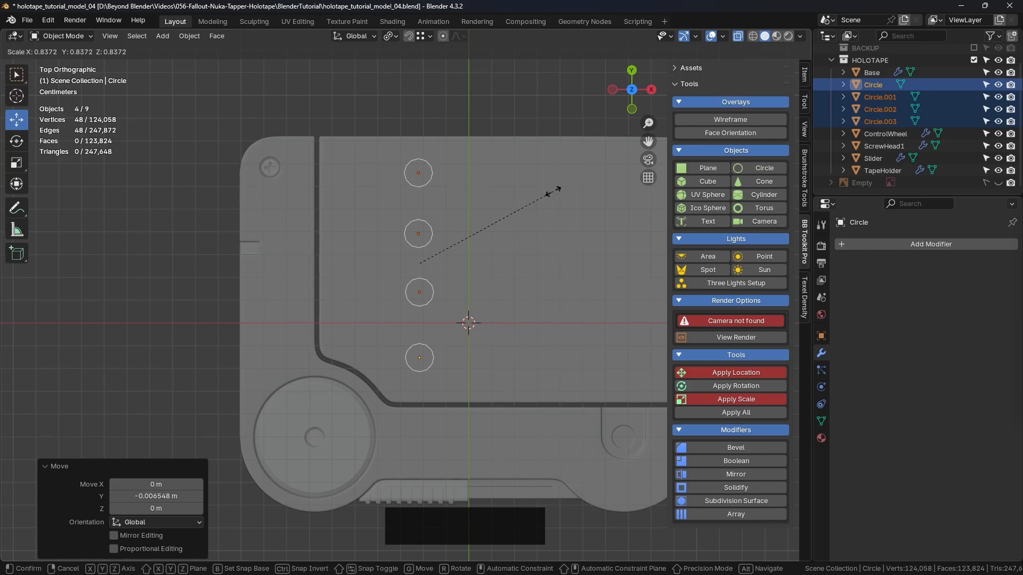
left_click(552, 191)
- Delete the three duplicate circles Circle.001, Circle.002 and Circle.003, keeping only the original one nearest the notched corner
left_click(461, 81)
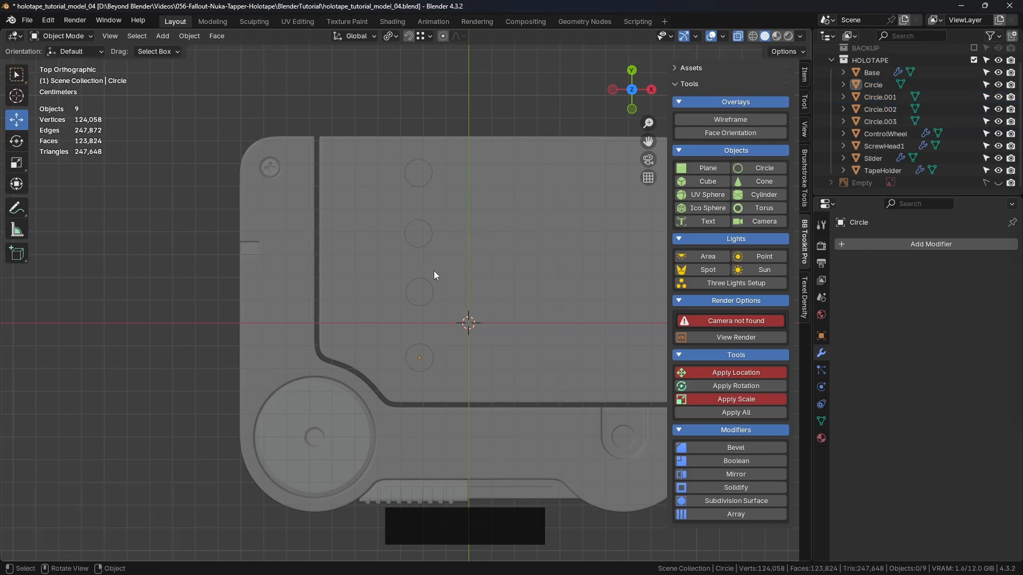
left_click(431, 172)
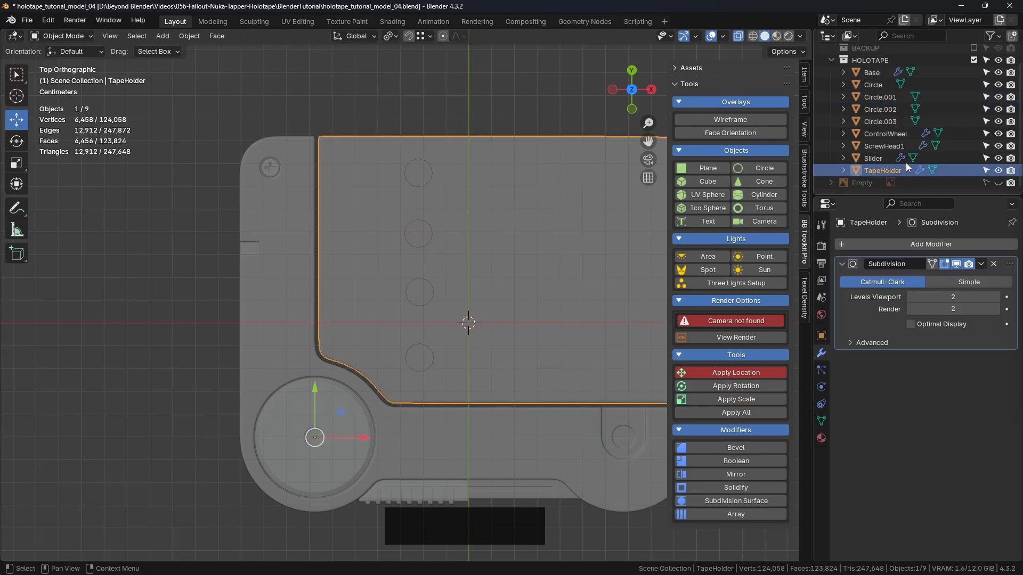
scroll(893, 149, "down", 1)
left_click(885, 98)
left_click(882, 120, "shift")
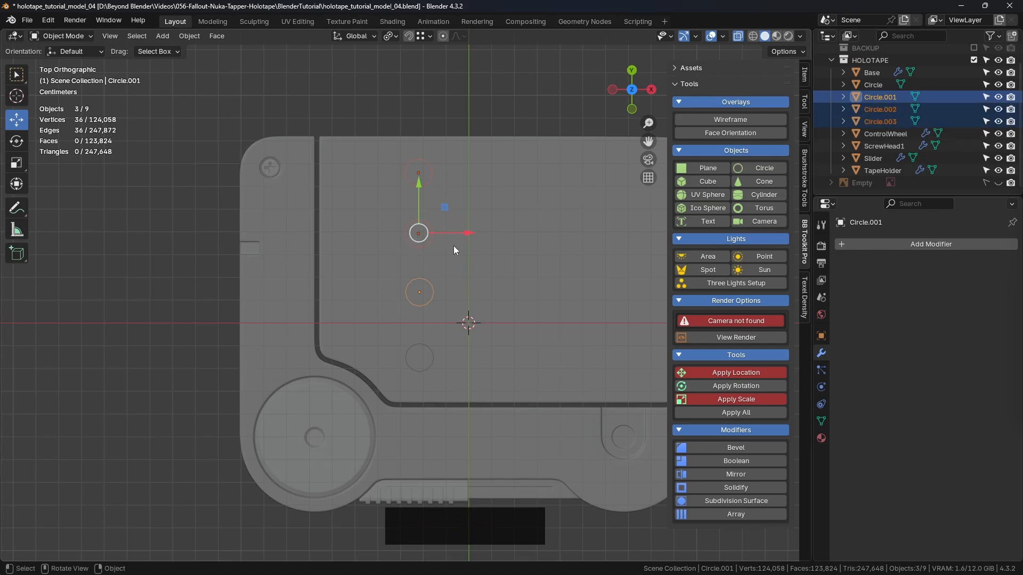
key("Delete")
- Select the remaining circle on the tape holder and apply its scale
left_click(426, 347)
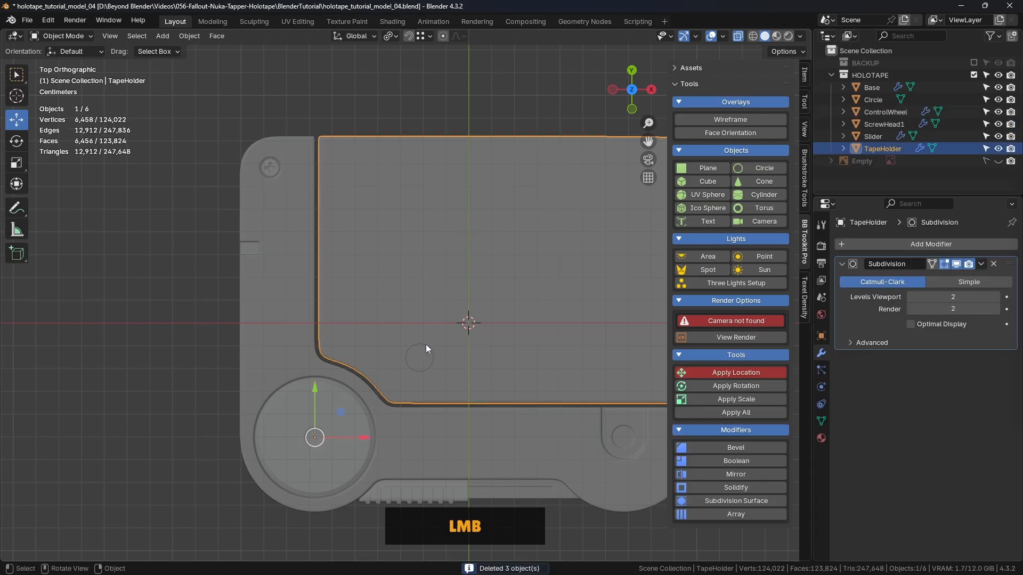
left_click(426, 344)
scroll(443, 379, "up", 2)
middle_click_drag(437, 358, 417, 324, "shift")
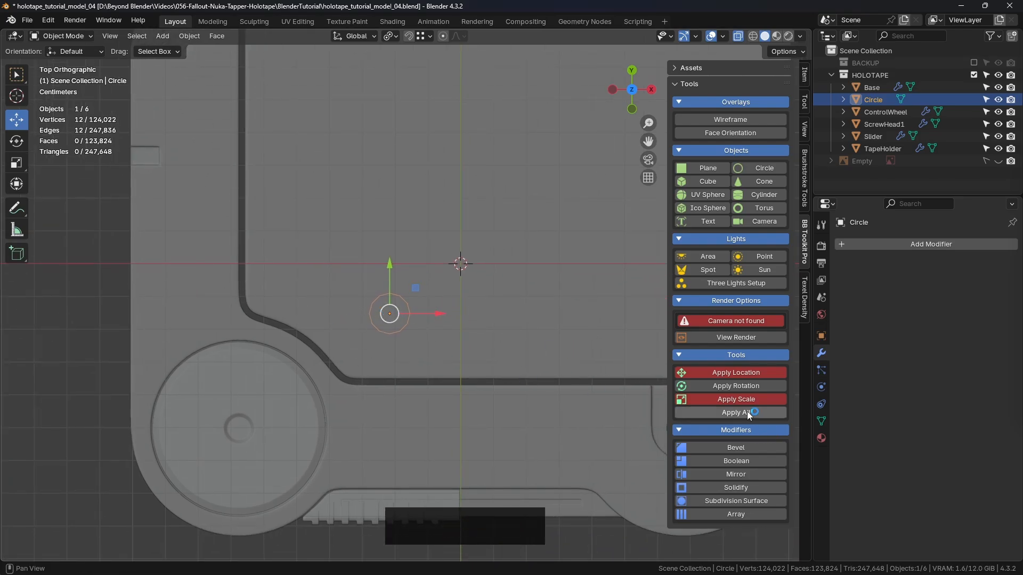
left_click(736, 400)
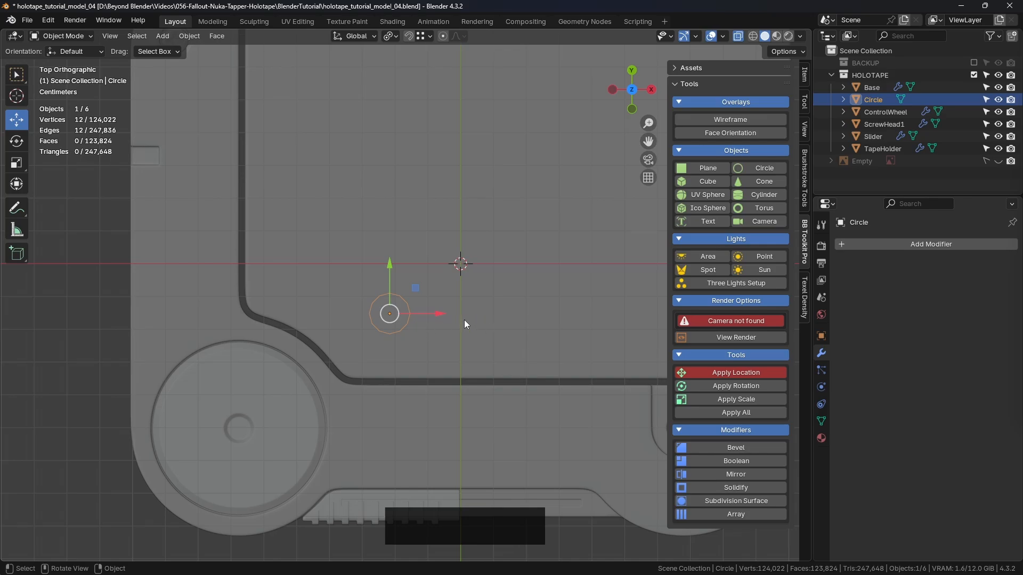
key("ctrl+a")
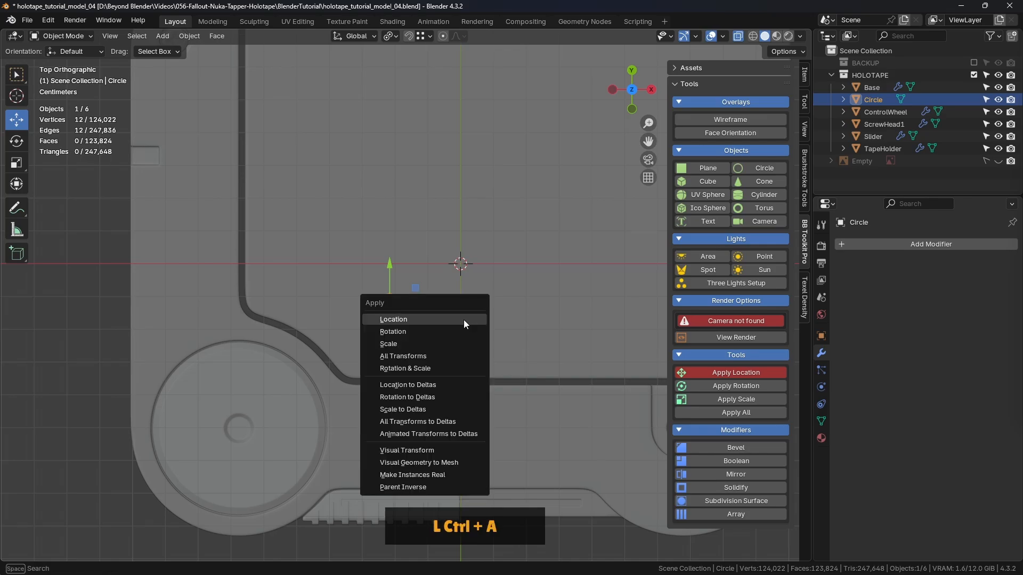
left_click(397, 345)
middle_click_drag(457, 354, 278, 299, "shift")
scroll(384, 274, "up", 1)
scroll(278, 299, "down", 2)
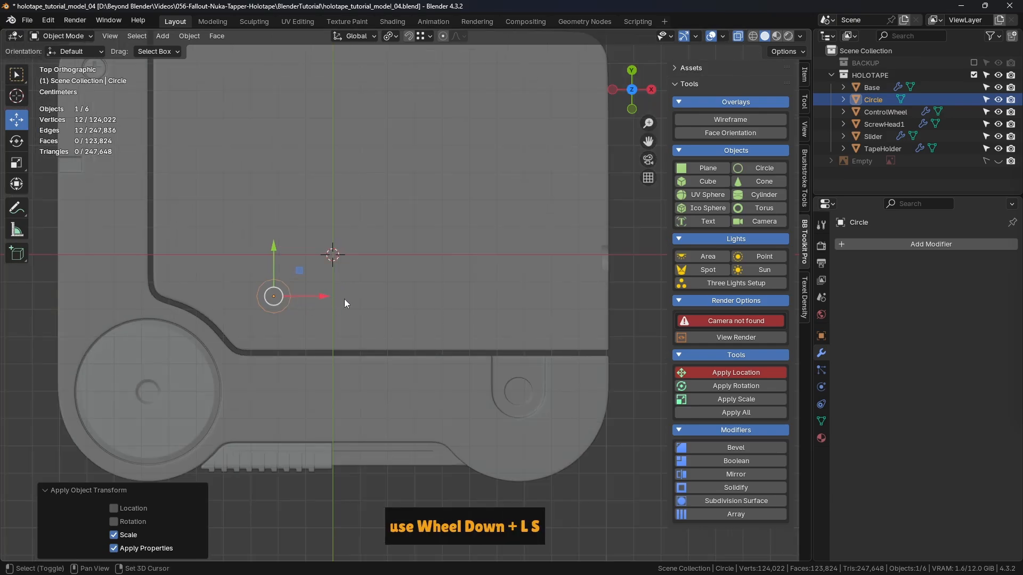
- Enter Edit Mode on the circle and select the six edges forming its right half
middle_click_drag(352, 302, 405, 295, "shift")
key("Tab")
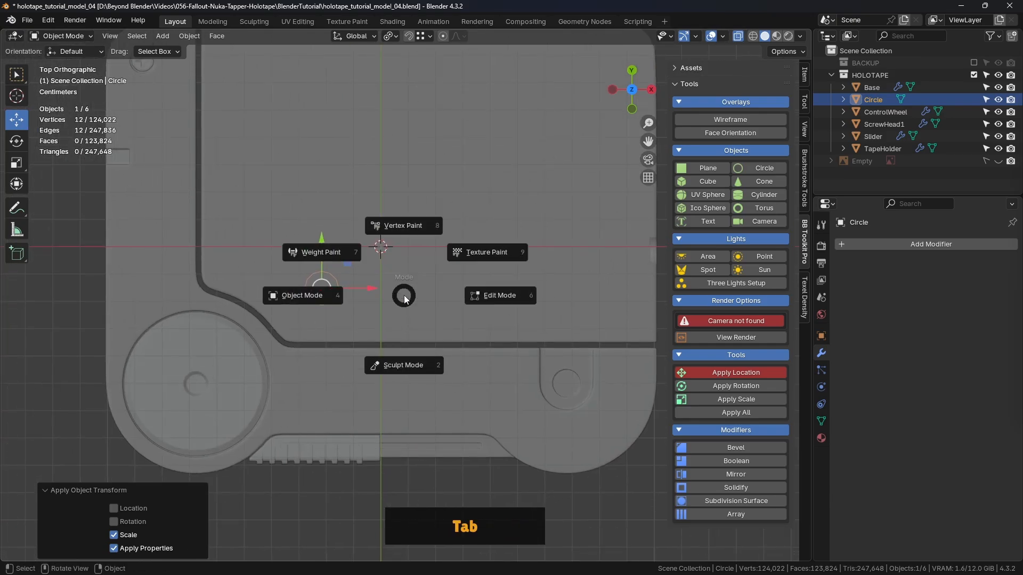
left_click(509, 290)
scroll(316, 308, "up", 1)
left_click(313, 231)
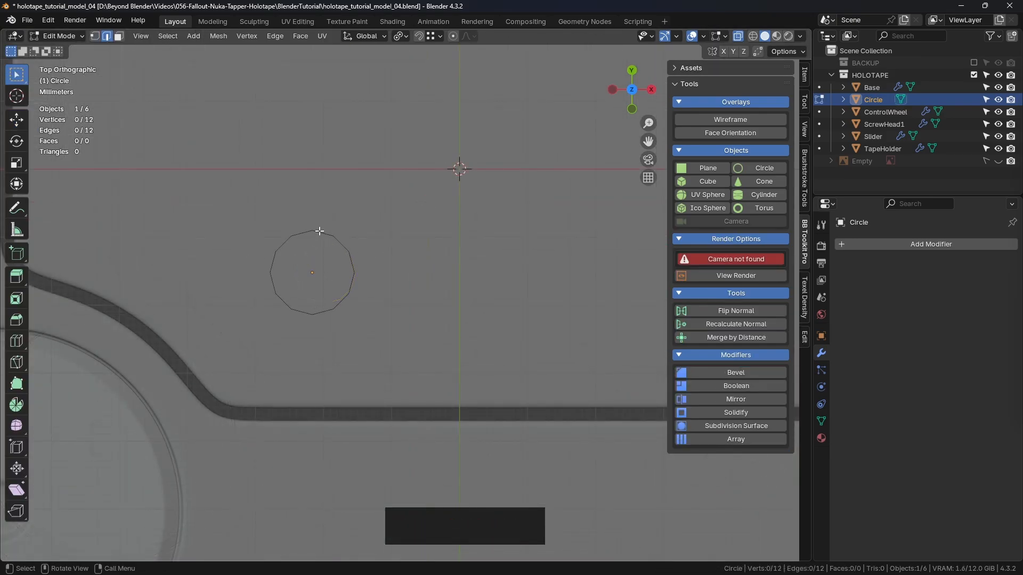
left_click(333, 236, "shift")
left_click(350, 255, "shift")
left_click(354, 273, "shift")
left_click(350, 294, "shift")
left_click(333, 309, "shift")
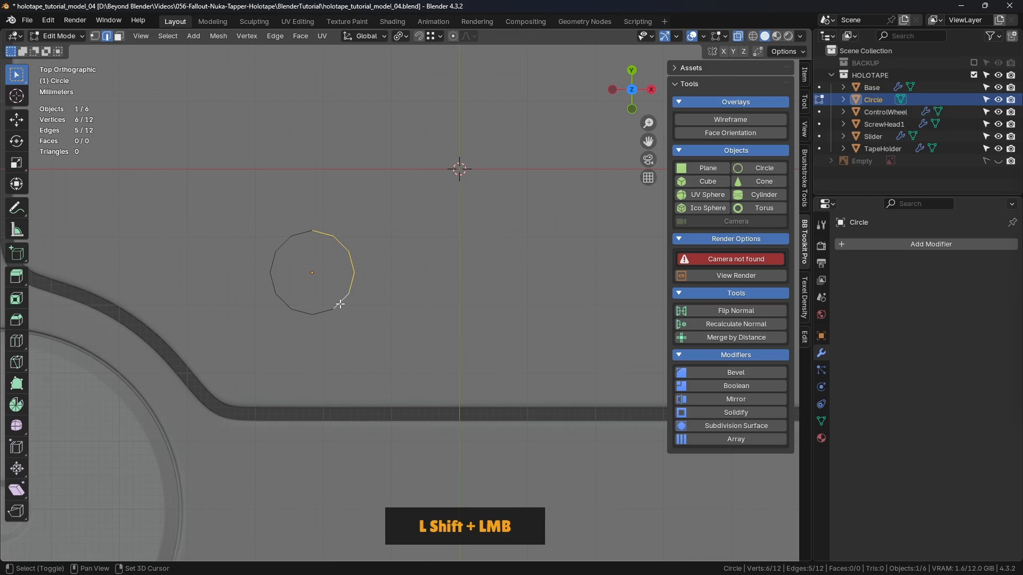
left_click(313, 314, "shift")
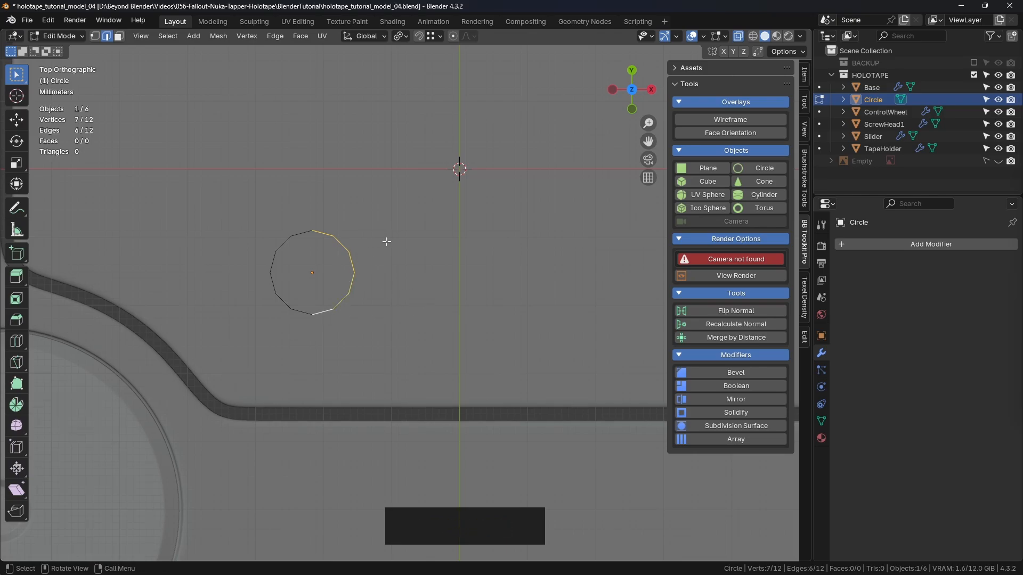
- Duplicate the selected half-circle in place and move the copy along positive X, away from the original circle
scroll(390, 242, "down", 2)
middle_click_drag(389, 242, 377, 273, "shift")
scroll(377, 272, "up", 2)
left_click(440, 315, "shift")
key("shift+d")
right_click(401, 280)
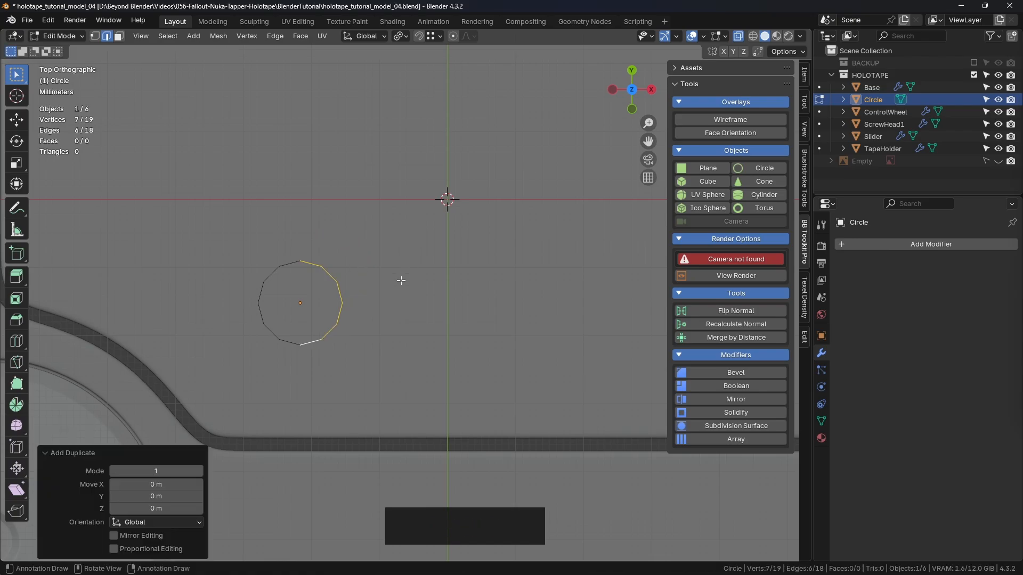
left_click(19, 121)
left_click_drag(358, 303, 589, 303)
- Select the right half of the original circle and delete its edges, leaving two opposing arcs
left_click_drag(380, 244, 293, 385)
key("Delete")
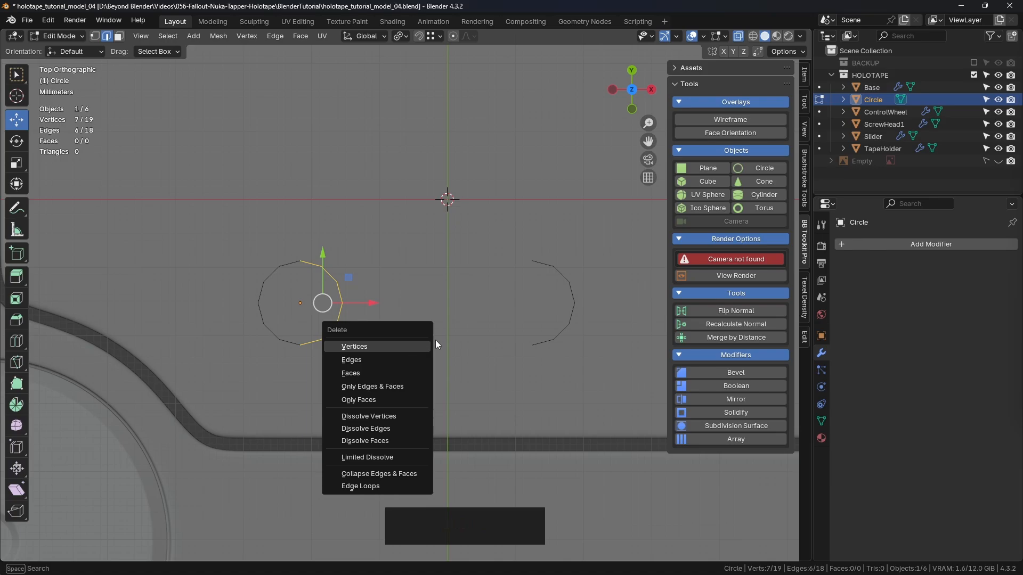
left_click(378, 360)
scroll(341, 319, "down", 2)
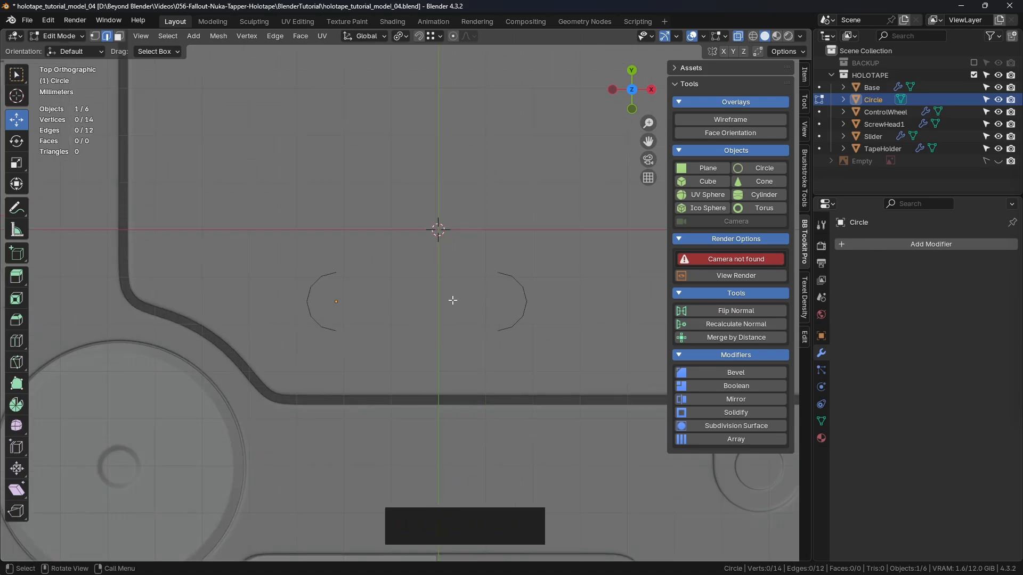
- Connect the two arcs with one edge between their upper end vertices and one between their lower end vertices
scroll(378, 290, "up", 3)
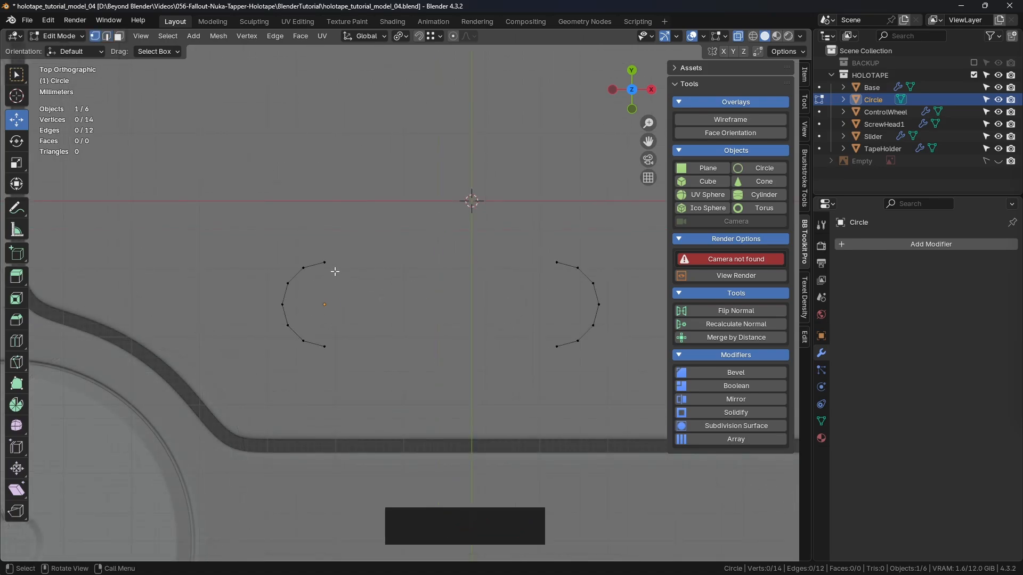
left_click(324, 262)
left_click(553, 264, "shift")
key("f")
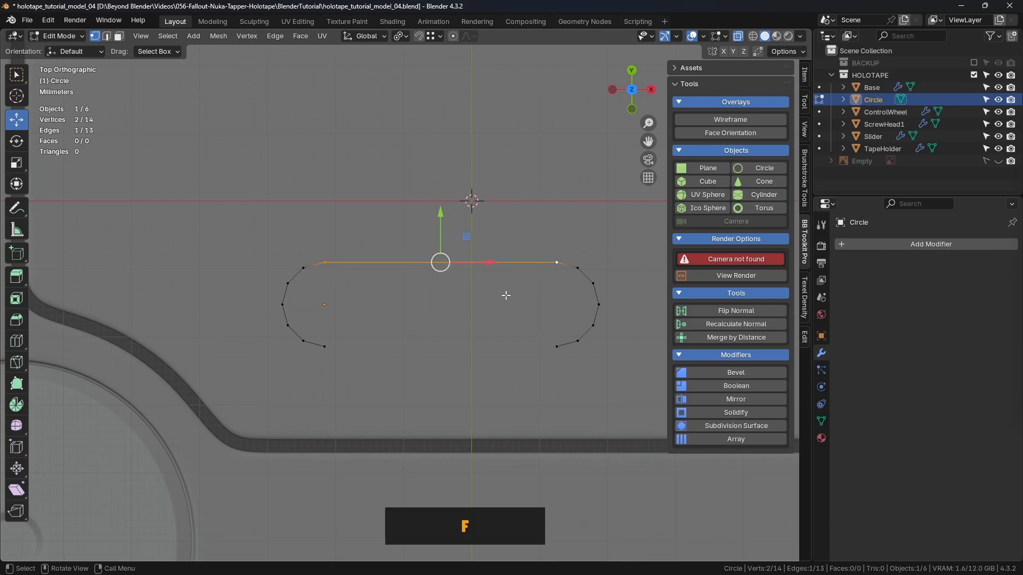
left_click(324, 347)
left_click(552, 348, "shift")
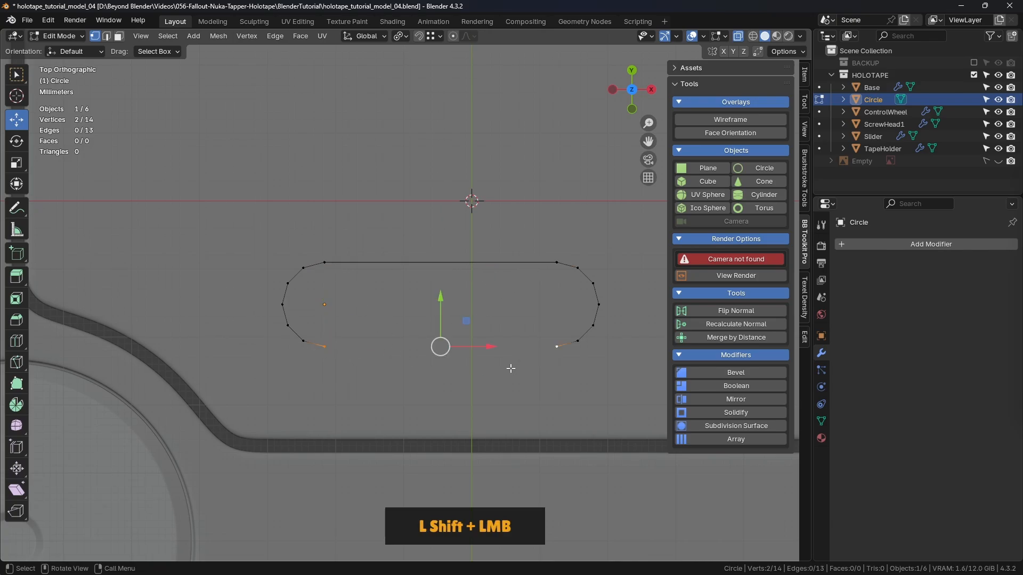
key("f")
- Select the vertices of the slot's right arc and move them along positive X to lengthen the slot
scroll(463, 381, "down", 4)
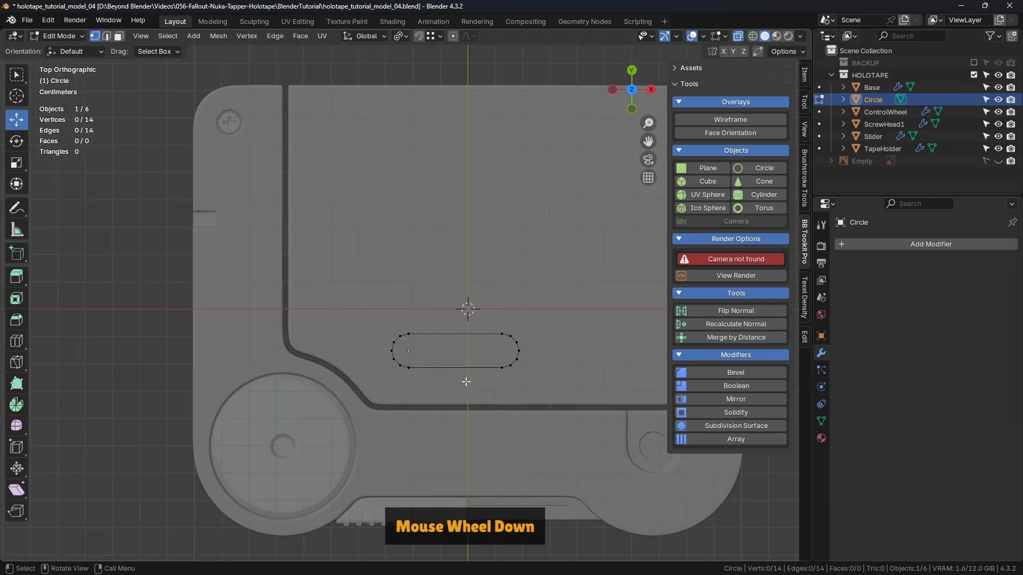
middle_click_drag(468, 342, 425, 301, "shift")
left_click_drag(423, 304, 514, 371)
scroll(510, 372, "up", 2)
left_click_drag(469, 326, 611, 324)
- Check the grooves in the holotape reference photos and move the slot's left arc slightly outward along negative X
key("alt+Tab")
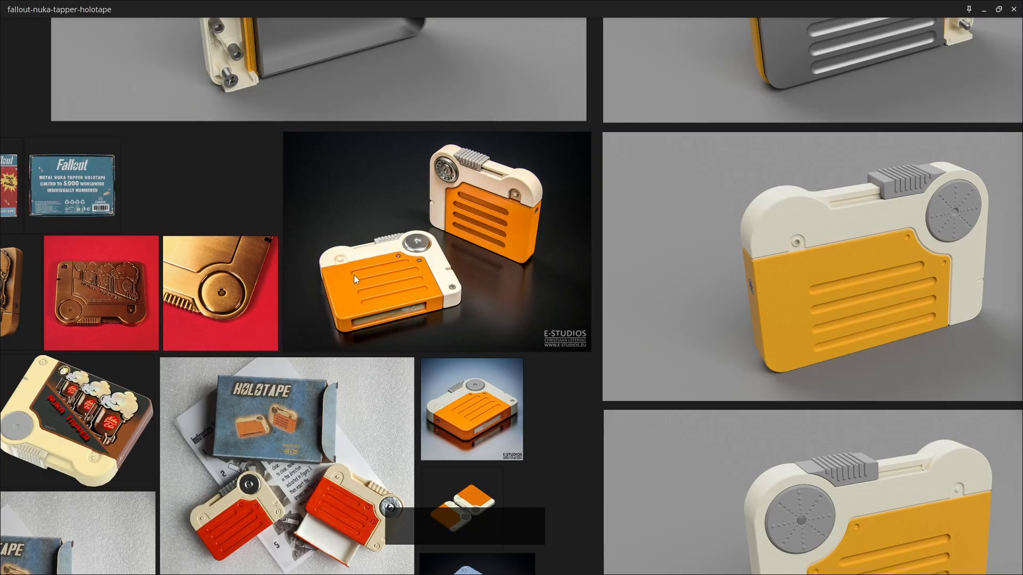
scroll(510, 195, "up", 3)
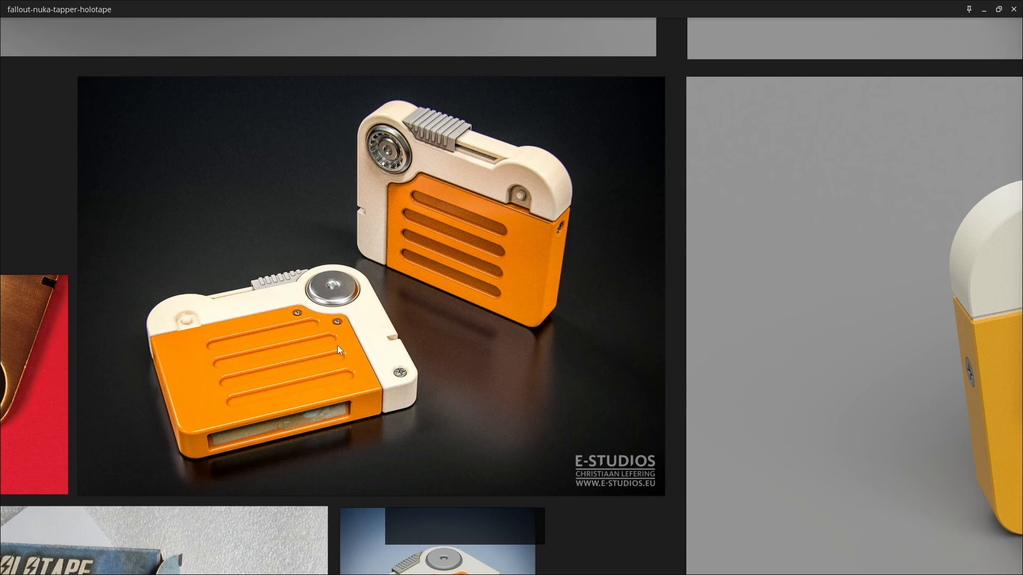
key("alt+Tab")
left_click(373, 359)
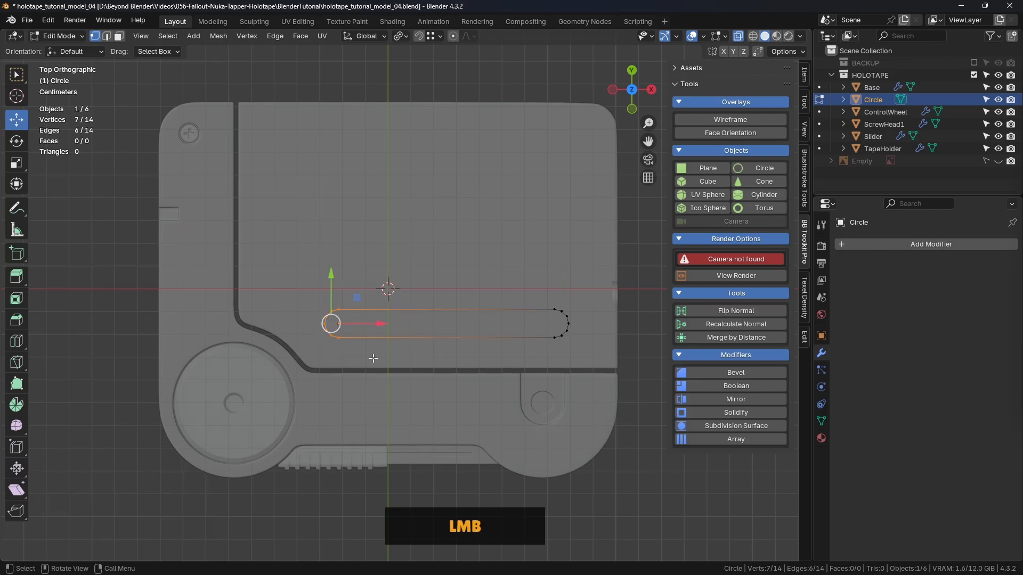
mouse_move(378, 323)
left_mouse_down()
mouse_move(358, 318)
mouse_move(370, 323)
left_mouse_up()
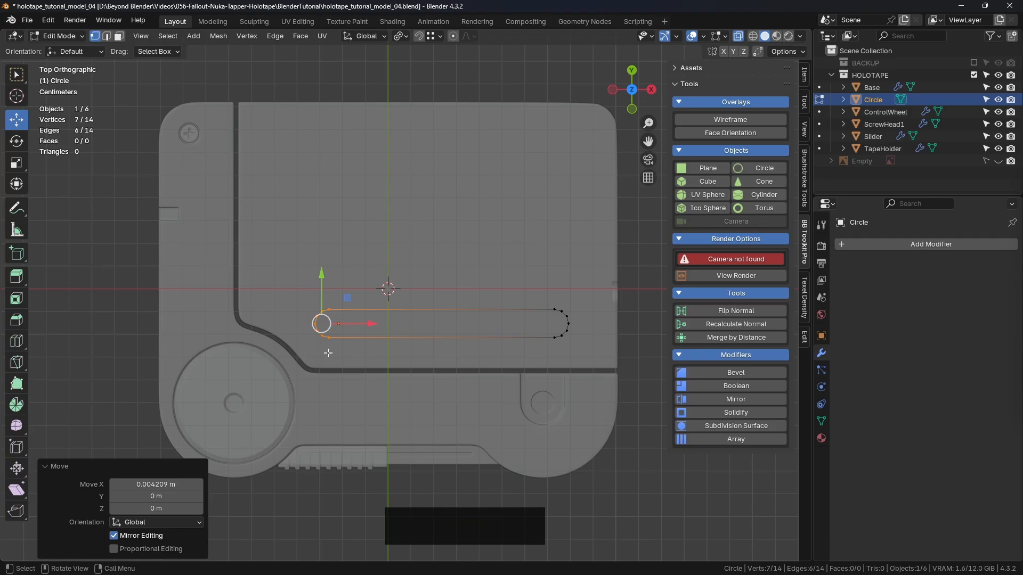
- Compare with the reference photo again and move the whole slot outline slightly along positive Y
key("alt+Tab")
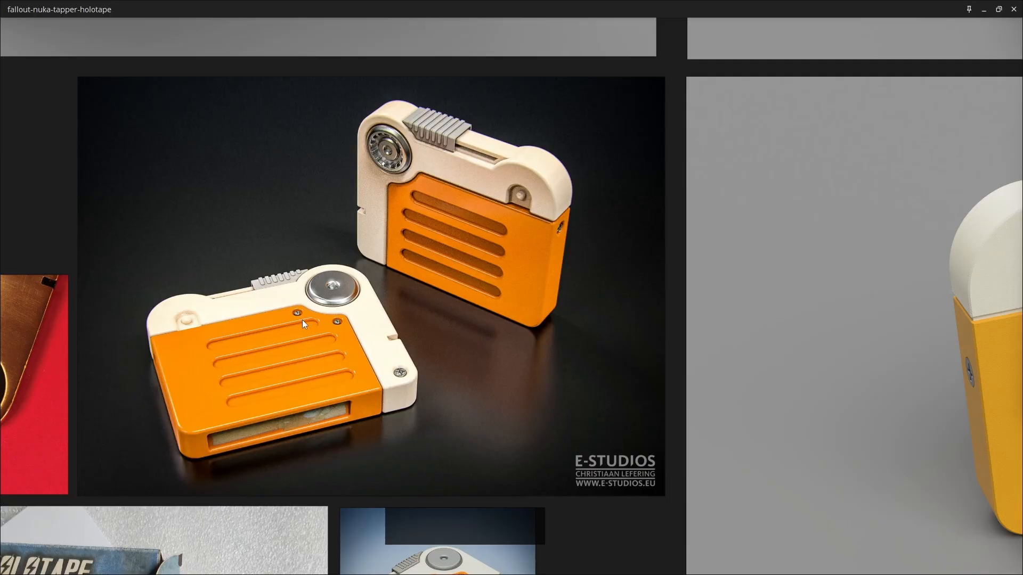
key("alt+Tab")
left_click_drag(297, 285, 595, 353)
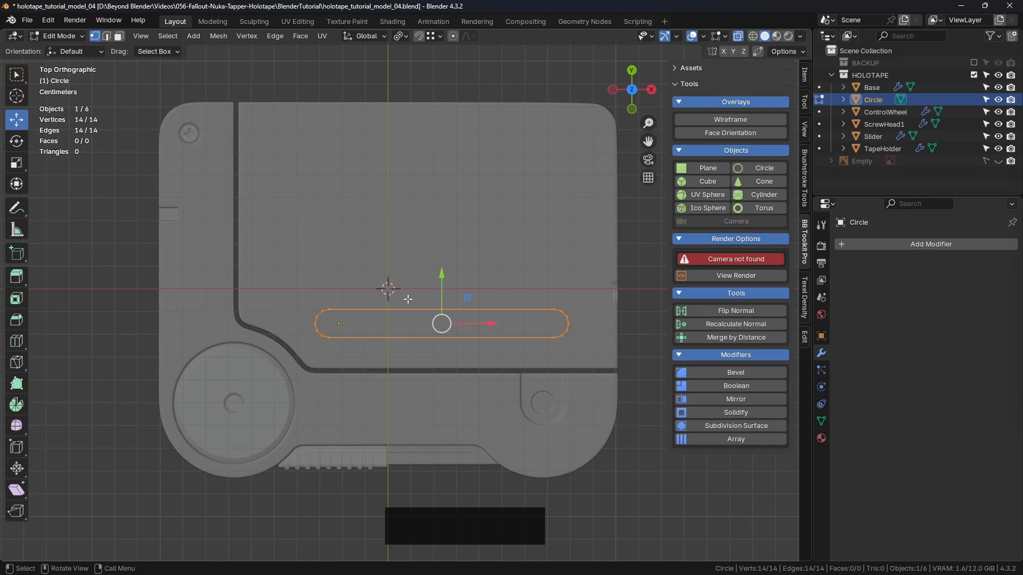
left_click_drag(442, 273, 442, 261)
- Select the slot's left arc and move it about -0.0112 m along X
left_click_drag(285, 277, 376, 326)
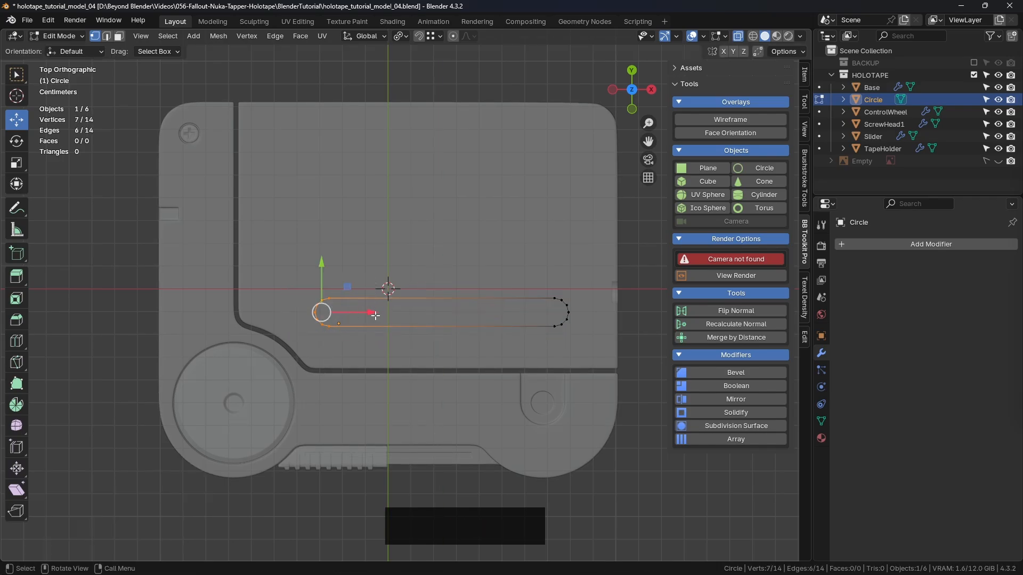
key("g")
key("x")
left_click(347, 313)
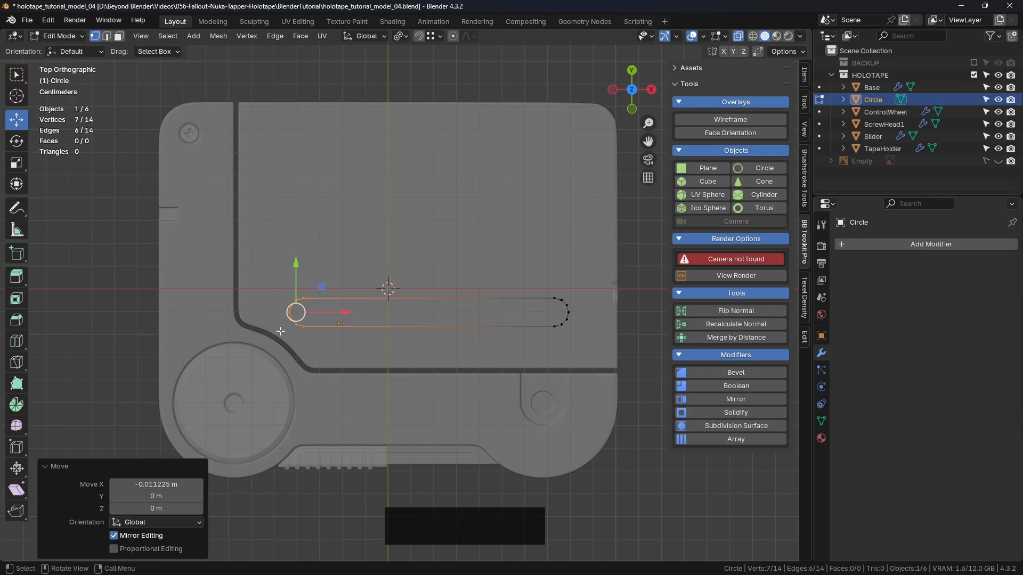
left_click_drag(347, 313, 347, 308)
- Select the slot's right arc, move it about -0.0019 m along X, and deselect it
key("shift")
left_click_drag(529, 274, 601, 353)
left_click_drag(612, 311, 606, 310)
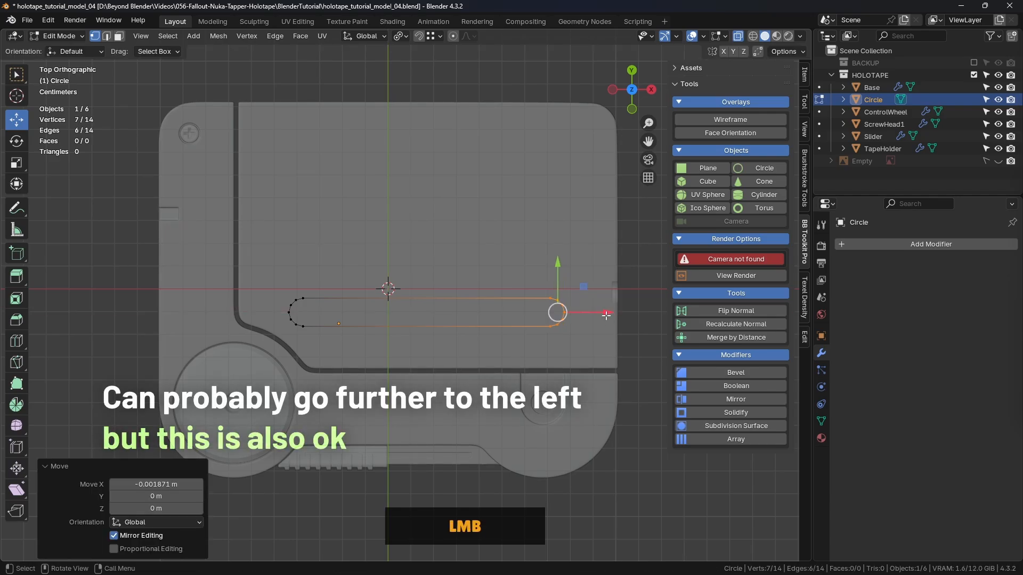
left_click(624, 382)
- Select the slot's entire edge loop in edge mode and fill it with a face
middle_click_drag(461, 359, 449, 289)
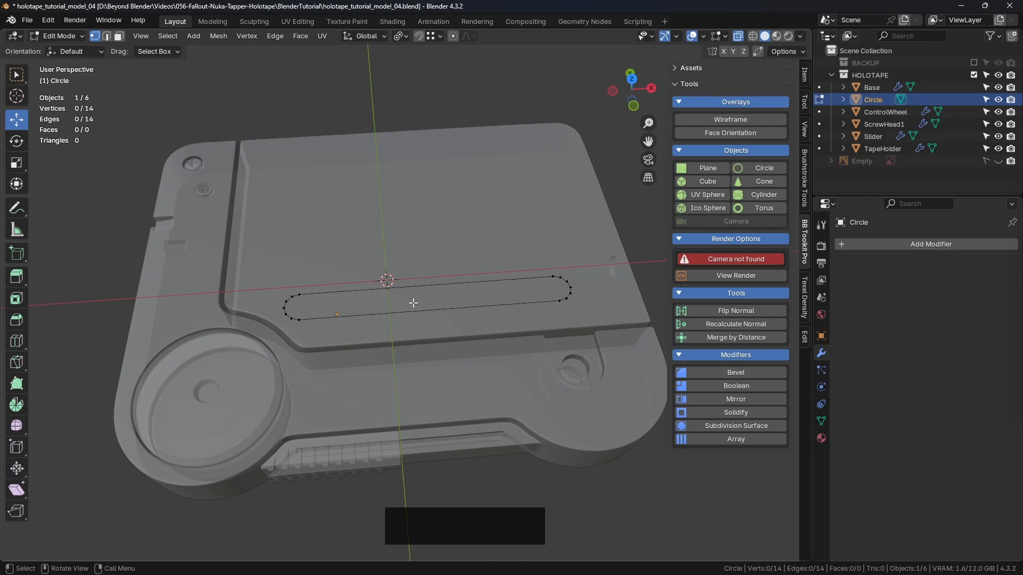
scroll(400, 295, "up", 2)
key("2")
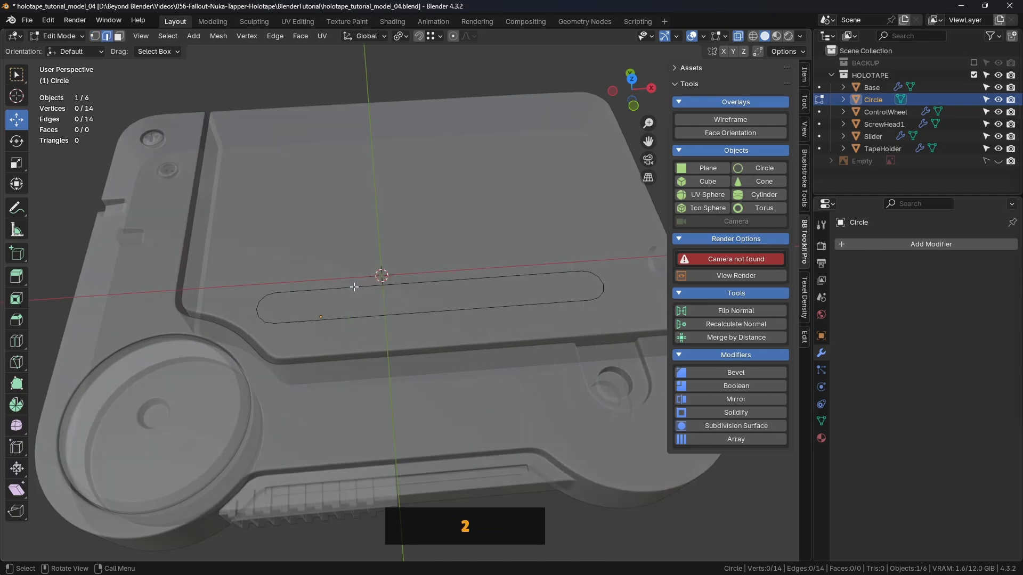
left_click(315, 291, "alt")
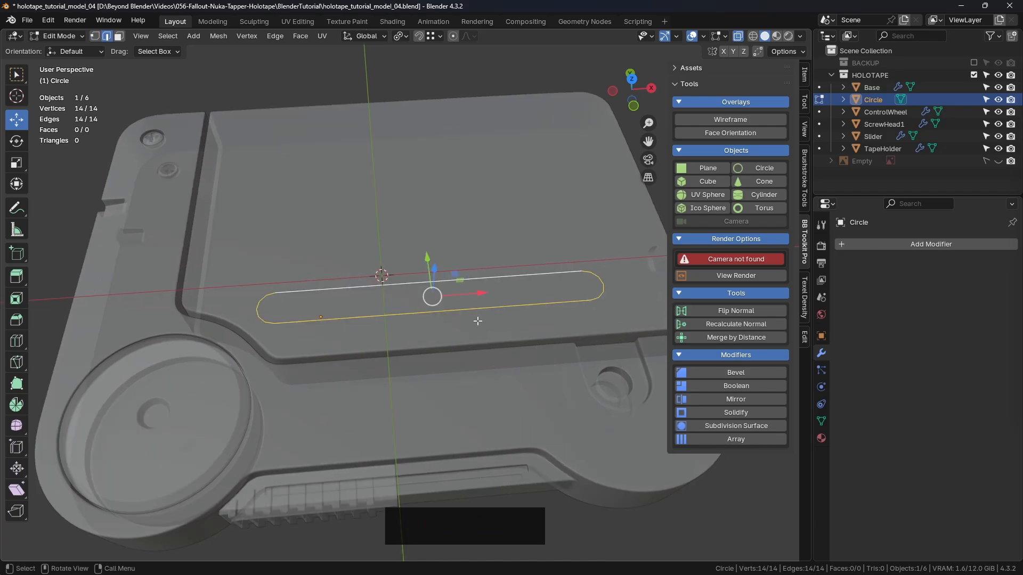
key("f")
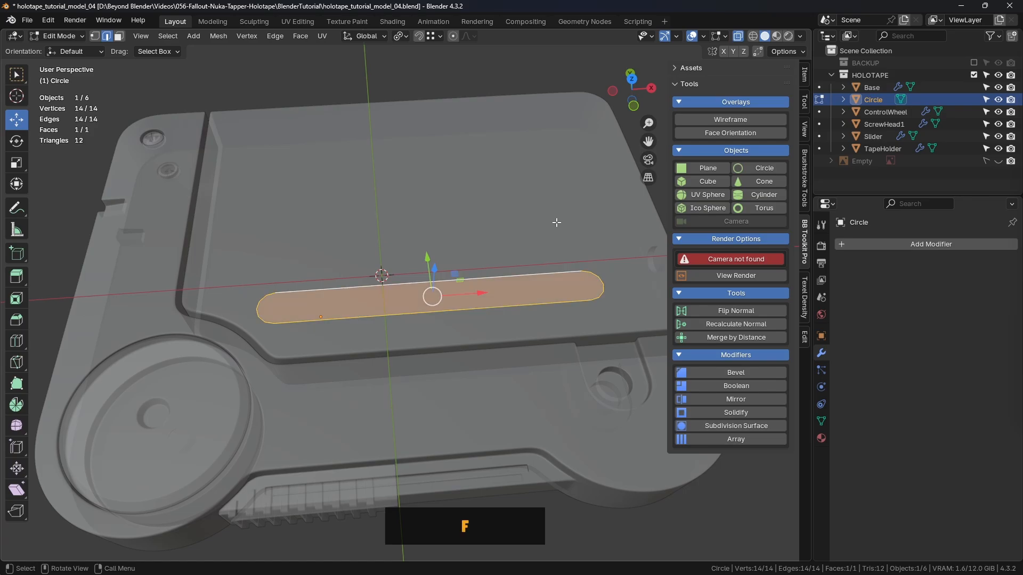
- Return to Object Mode and raise the slot about 0.0179 m along Z, above the tape holder's surface
middle_click_drag(463, 278, 513, 213)
middle_click_drag(432, 195, 441, 294)
key("Tab")
left_click(363, 255)
key("KP_1")
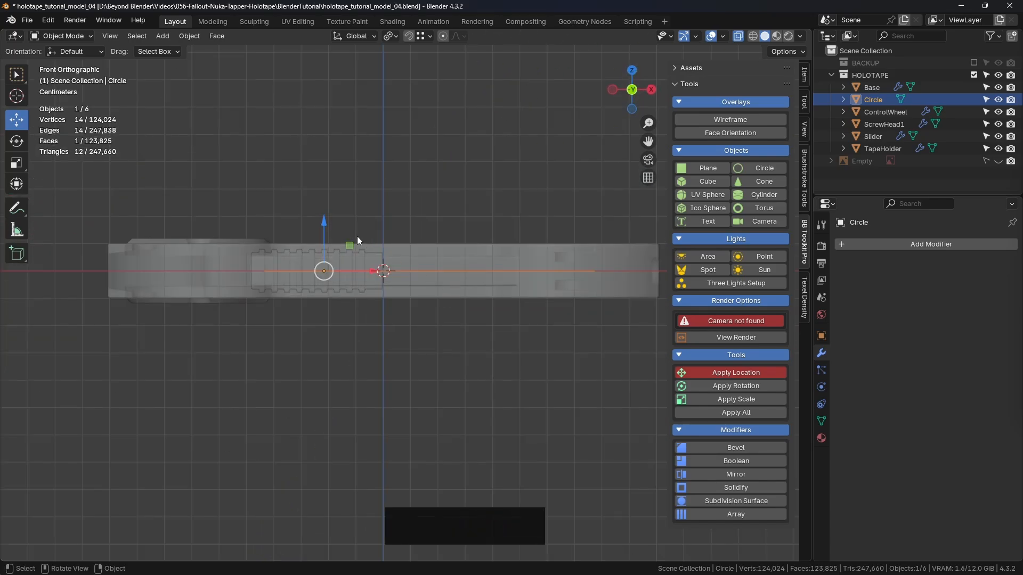
left_click_drag(324, 221, 325, 174)
- Turn off X-Ray display to view the slot over the solid tape holder
middle_click_drag(462, 198, 381, 304)
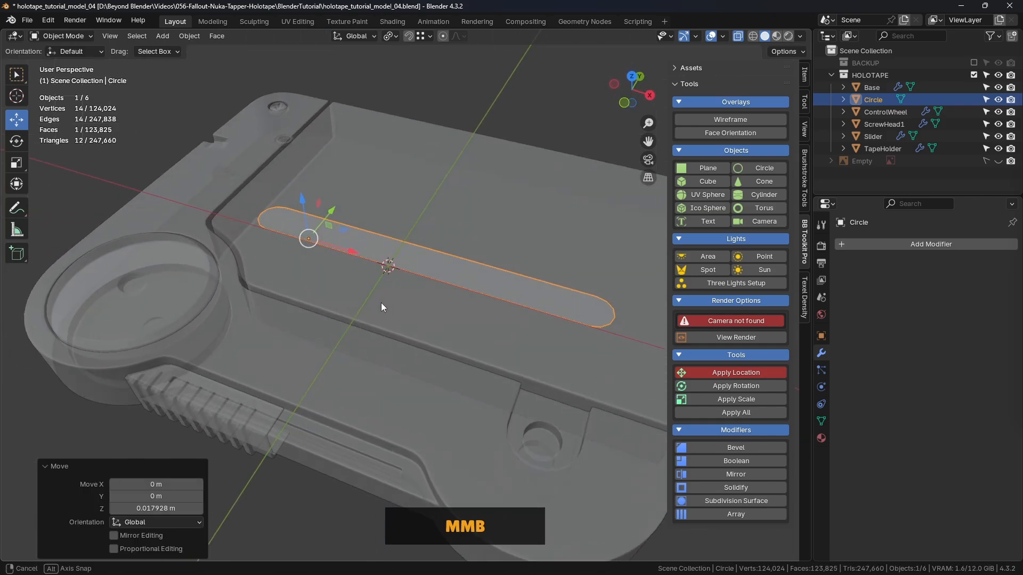
left_click(737, 37)
middle_click_drag(628, 103, 367, 261)
- In Edit Mode, select the slot's face and inset it by about 0.0023 m
key("Tab")
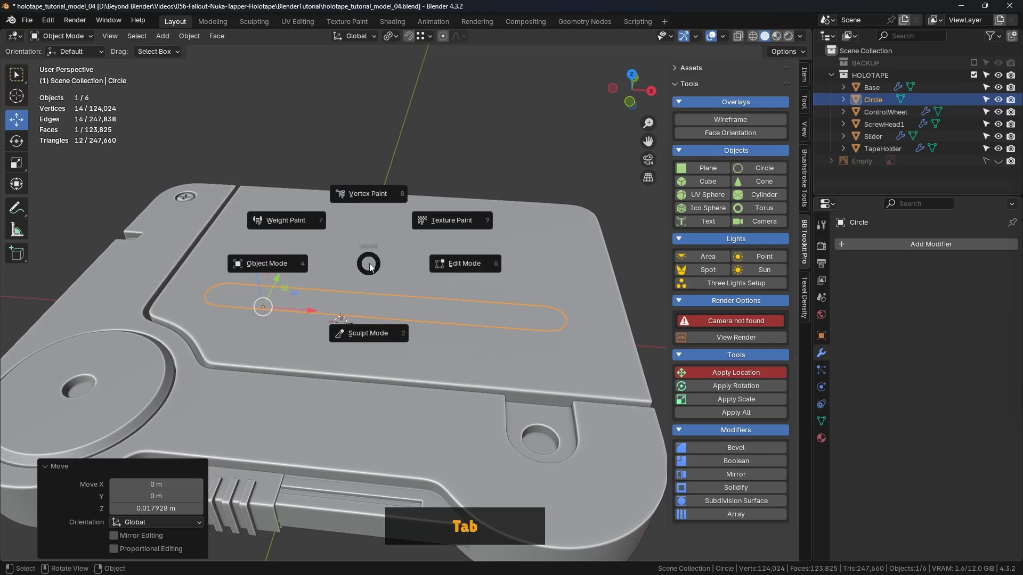
middle_click_drag(474, 263, 500, 230, "shift")
left_click(500, 128)
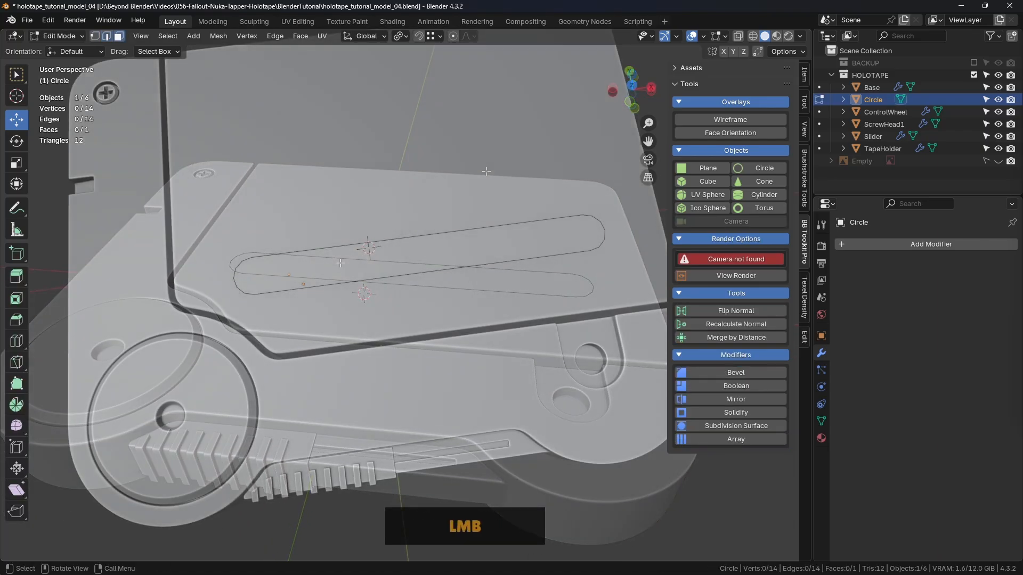
left_click(346, 268)
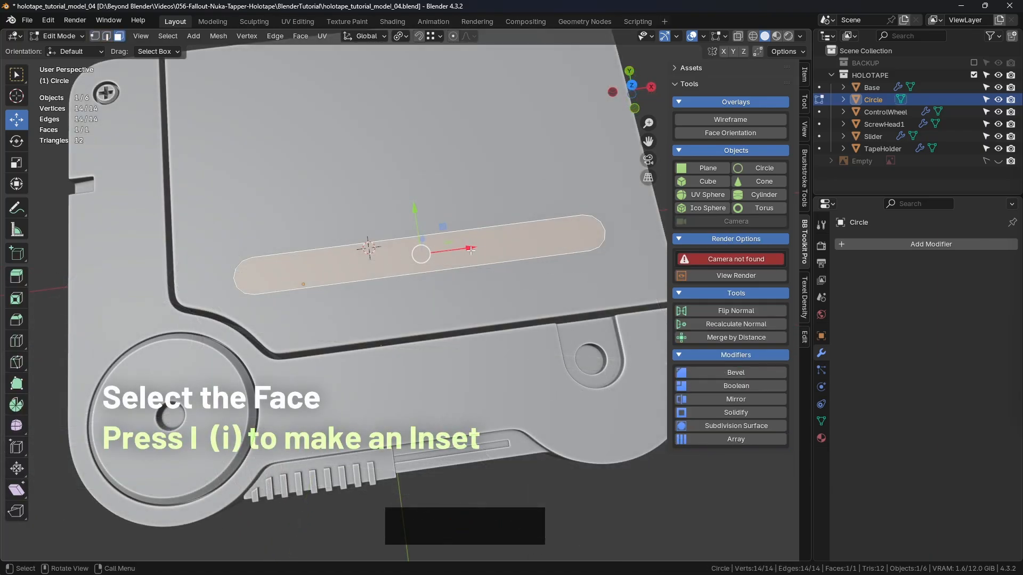
scroll(552, 209, "up", 2)
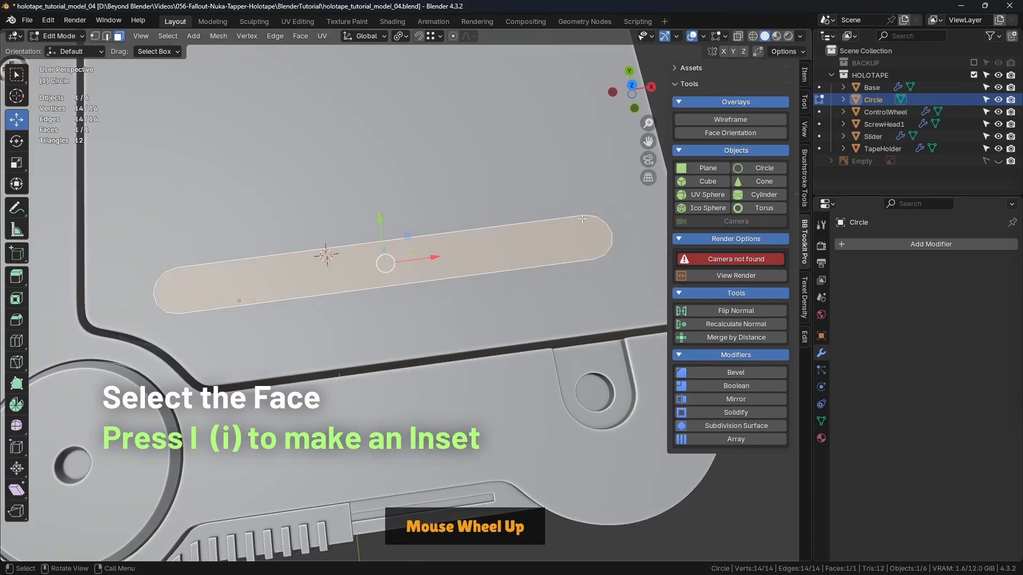
key("i")
key("shift")
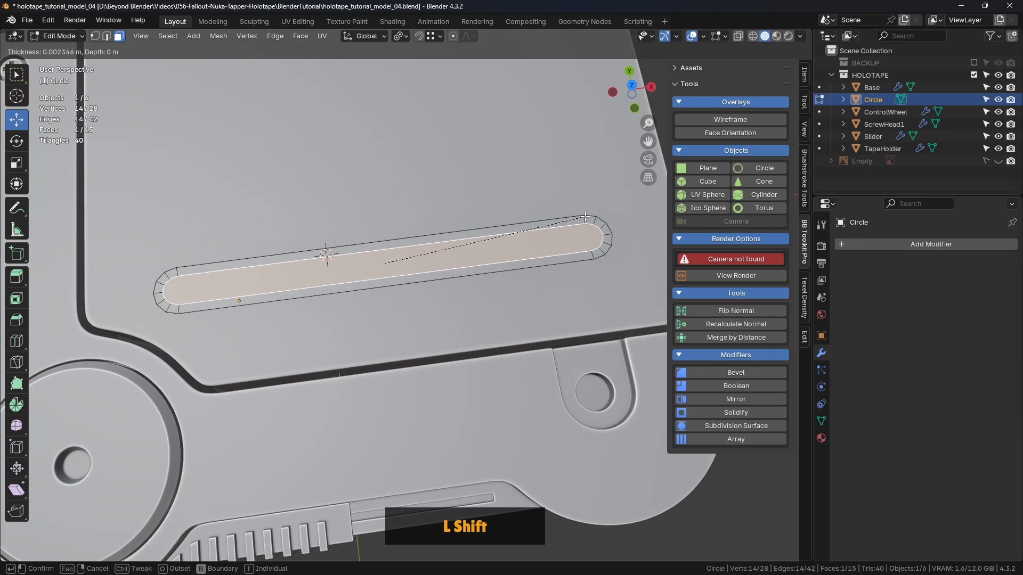
left_click(569, 220, "shift")
- Examine the groove edges in the reference photo and compare them with the inset slot in top view
key("alt+Tab")
scroll(458, 237, "up", 3)
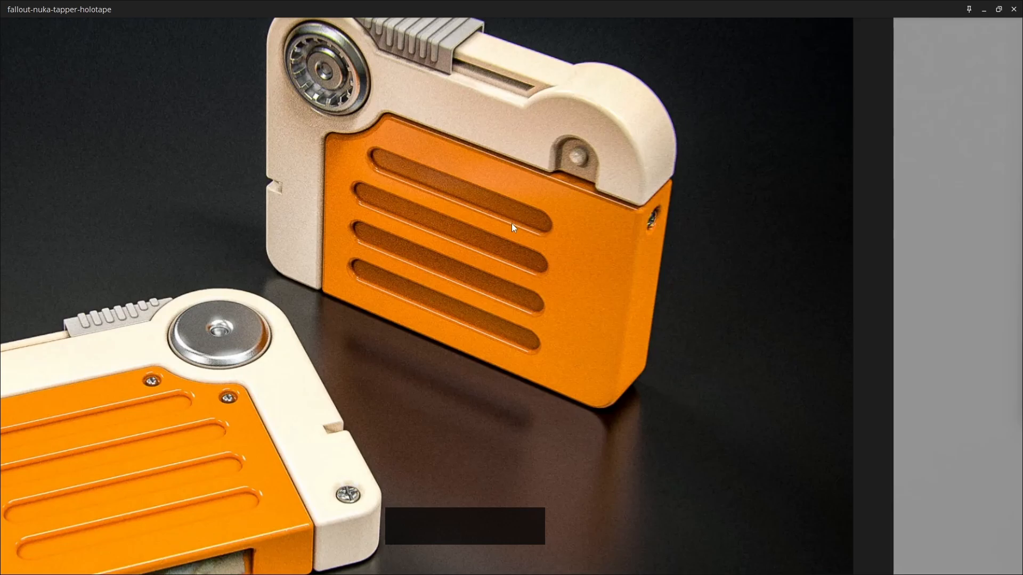
scroll(224, 431, "down", 4)
key("alt+Tab")
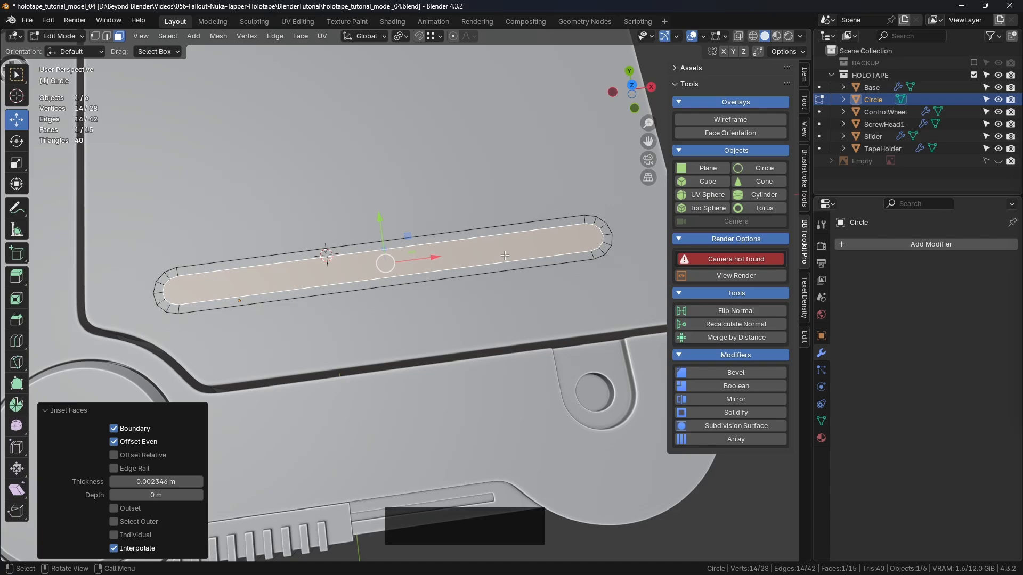
middle_click_drag(504, 255, 554, 271)
key("KP_7")
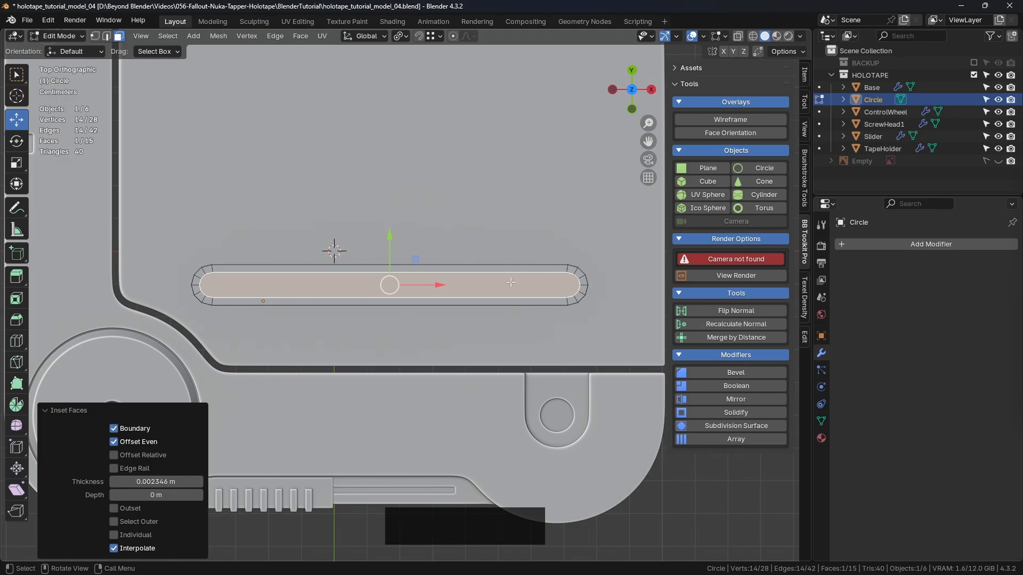
scroll(573, 292, "up", 1)
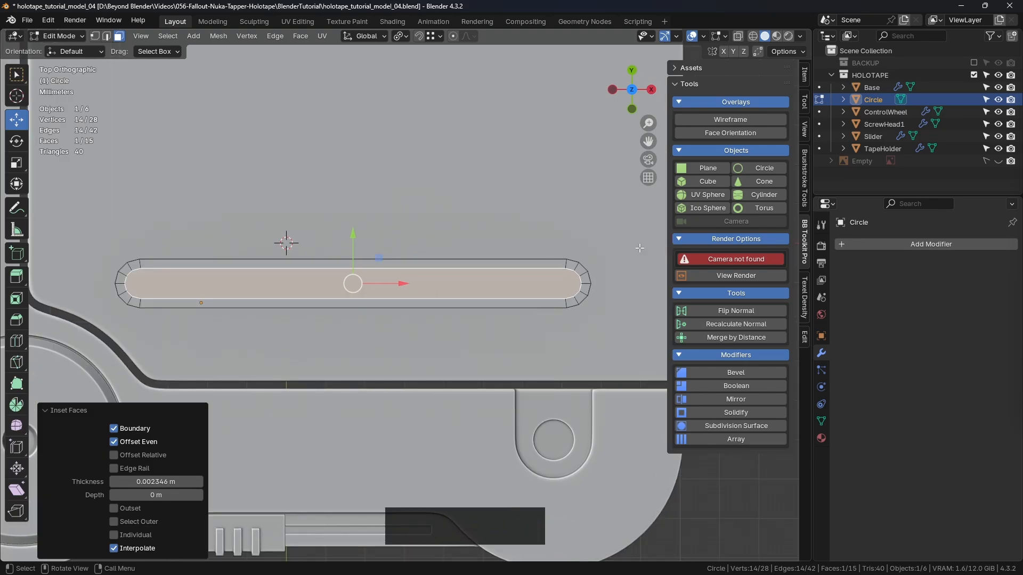
- Widen the 3D viewport and reduce the slot face's inset thickness to 0.001346 m
left_click_drag(813, 182, 876, 182)
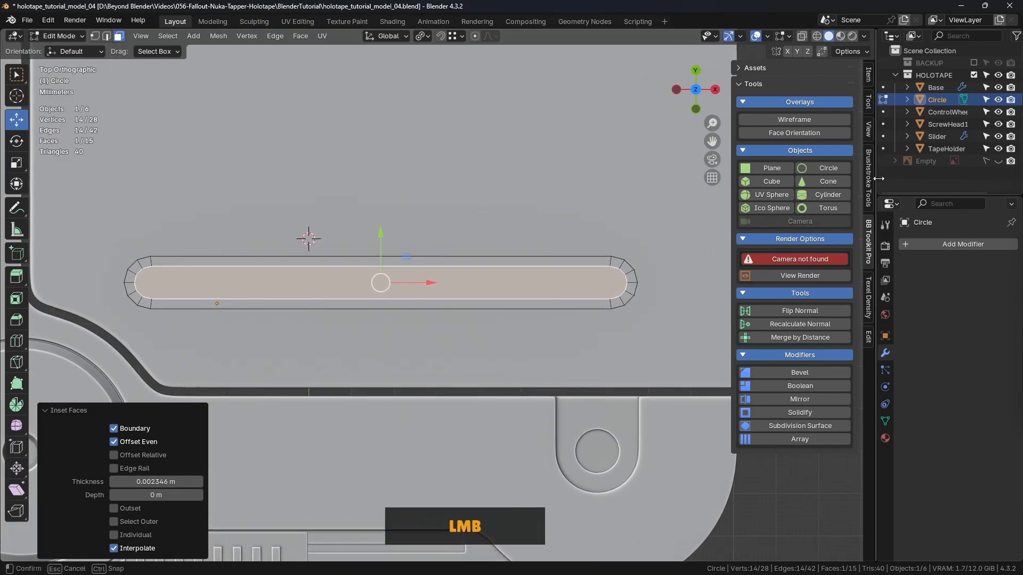
middle_click_drag(526, 297, 520, 256, "shift")
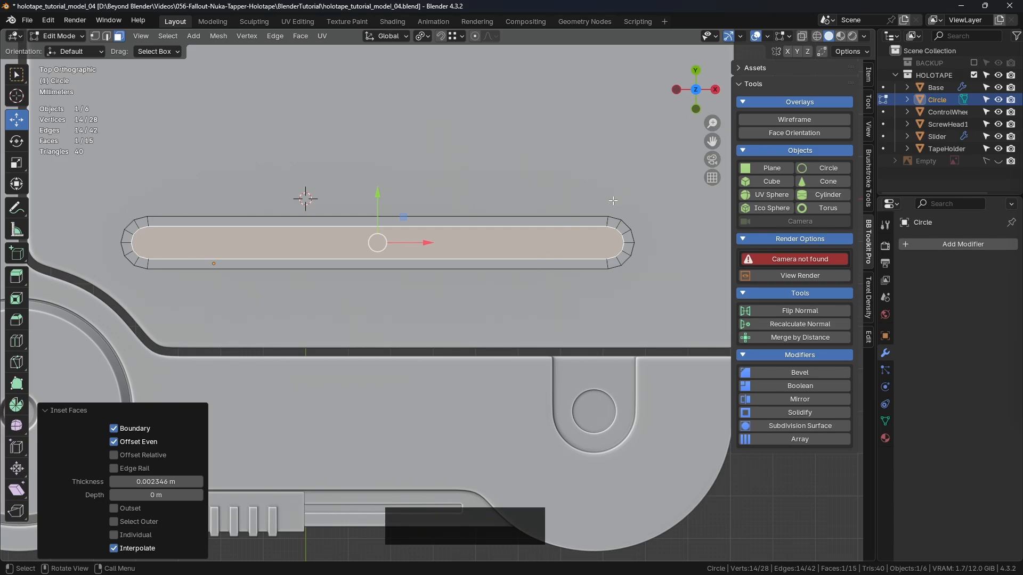
left_click_drag(193, 484, 152, 484, "shift")
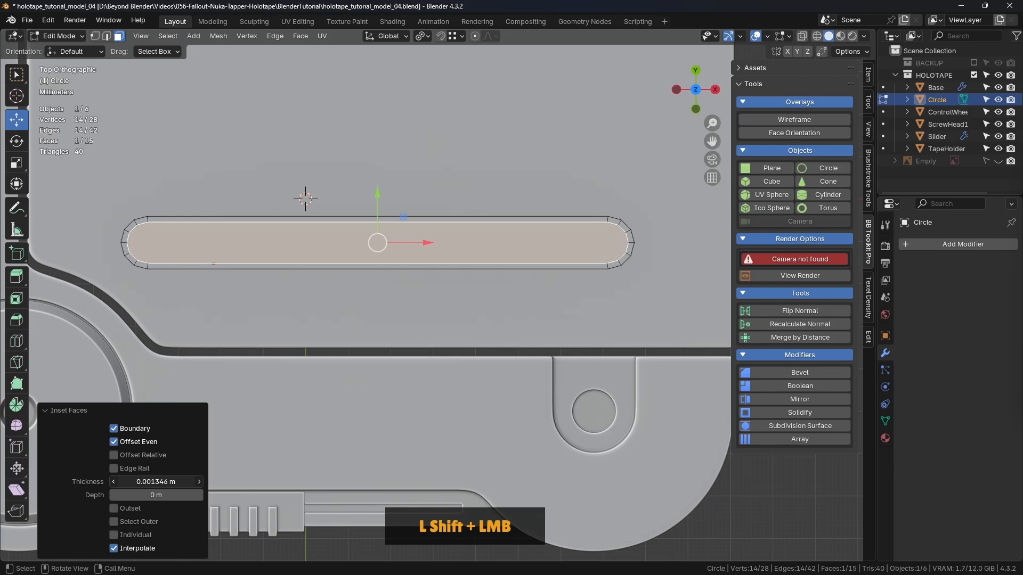
- Lower the slot's inset face about 0.0025 m along Z to form the recessed groove floor
middle_click_drag(443, 234, 448, 173)
mouse_move(448, 174)
middle_mouse_down("shift")
mouse_move(449, 149)
mouse_move(454, 171)
mouse_move(434, 175)
middle_mouse_up("shift")
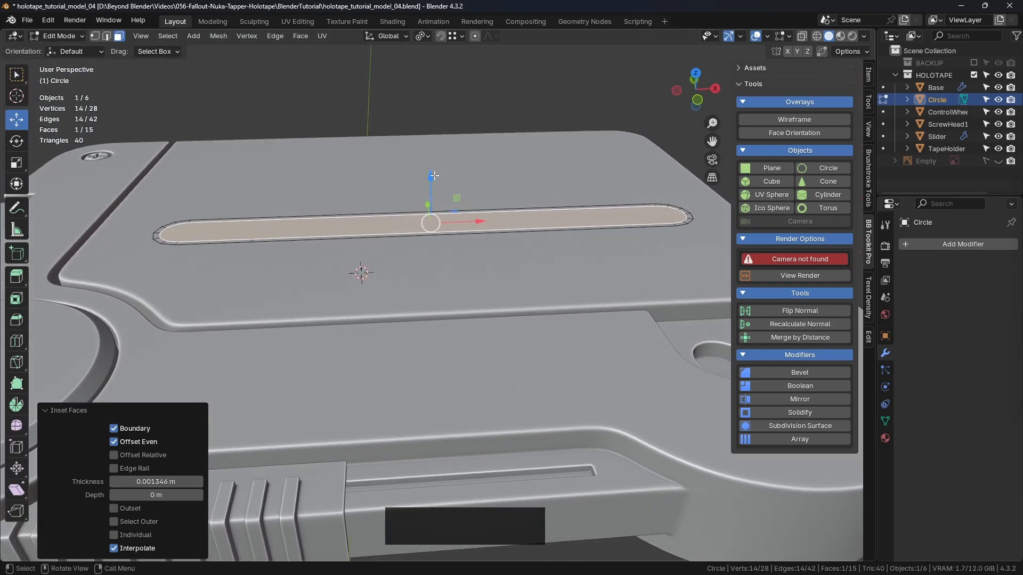
left_click_drag(434, 176, 440, 186)
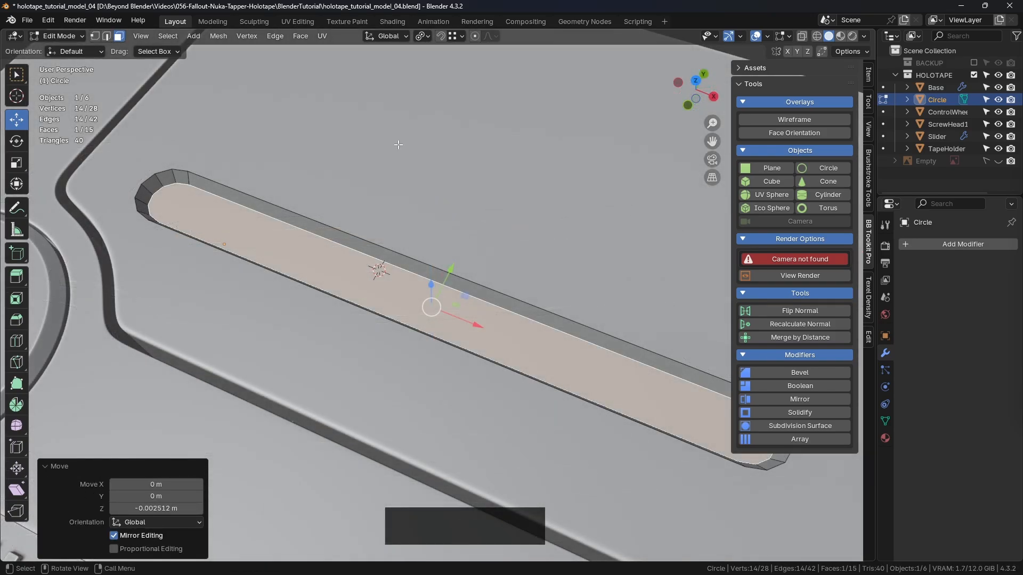
left_click(398, 146)
- Select the edge loop around the groove floor and bevel it about 0.0004 m with 2 segments and a profile shape of 1
middle_click_drag(288, 145, 176, 120)
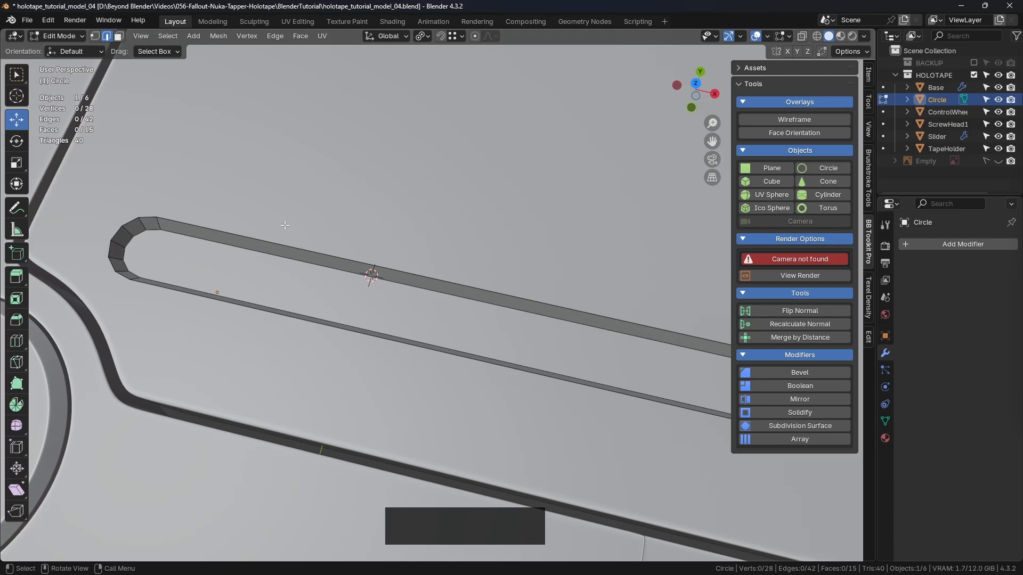
middle_click_drag(285, 225, 513, 56)
left_click(290, 286, "alt")
middle_click_drag(565, 262, 514, 229)
scroll(421, 234, "up", 3)
scroll(514, 229, "up", 2)
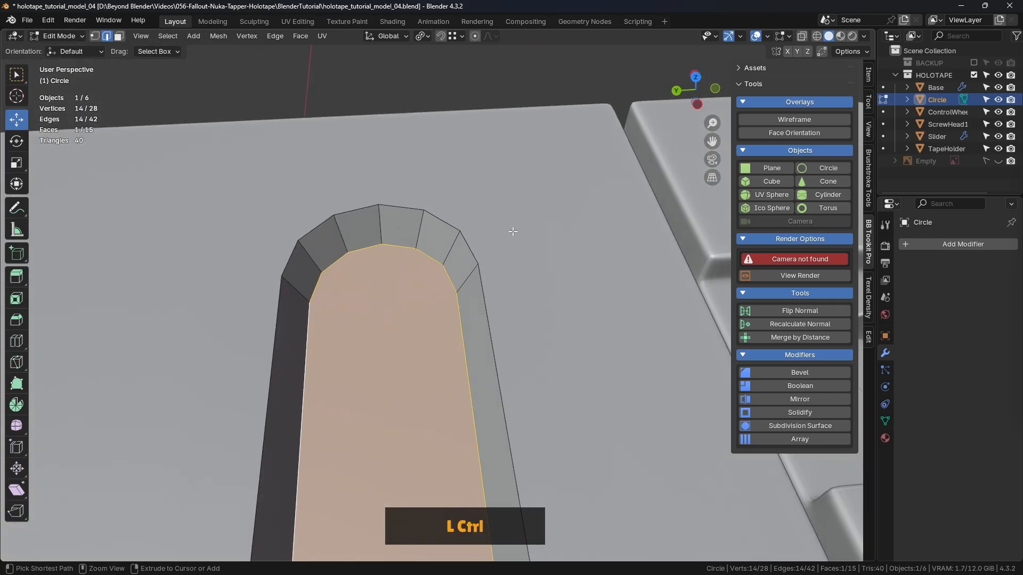
key("ctrl+b")
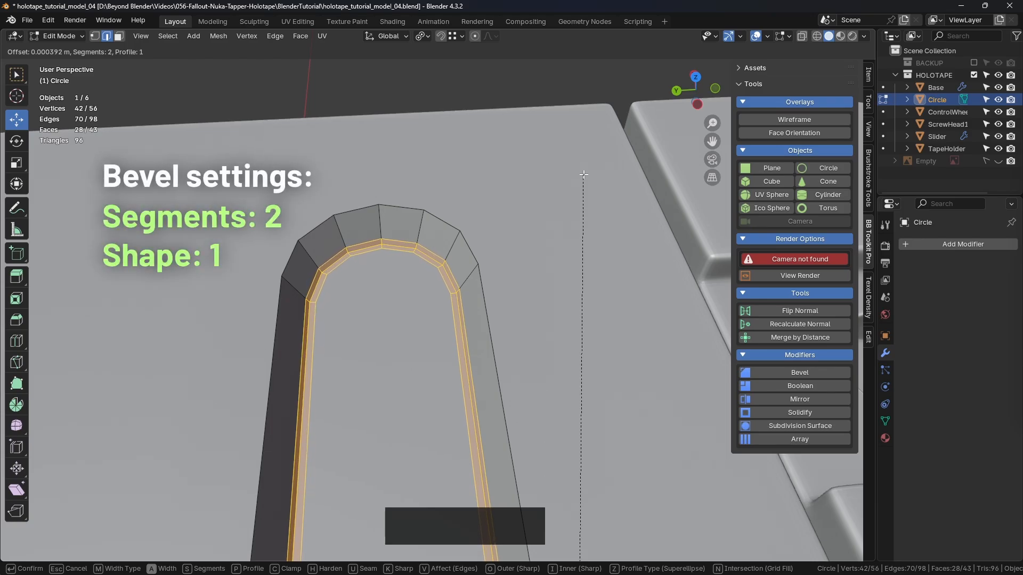
left_click(583, 176)
- Select the inner and outer edge loops of the floor bevel and set their mean crease to 1.00
scroll(558, 229, "down", 2)
middle_click_drag(548, 285, 479, 85)
left_click(479, 85)
scroll(474, 255, "up", 2)
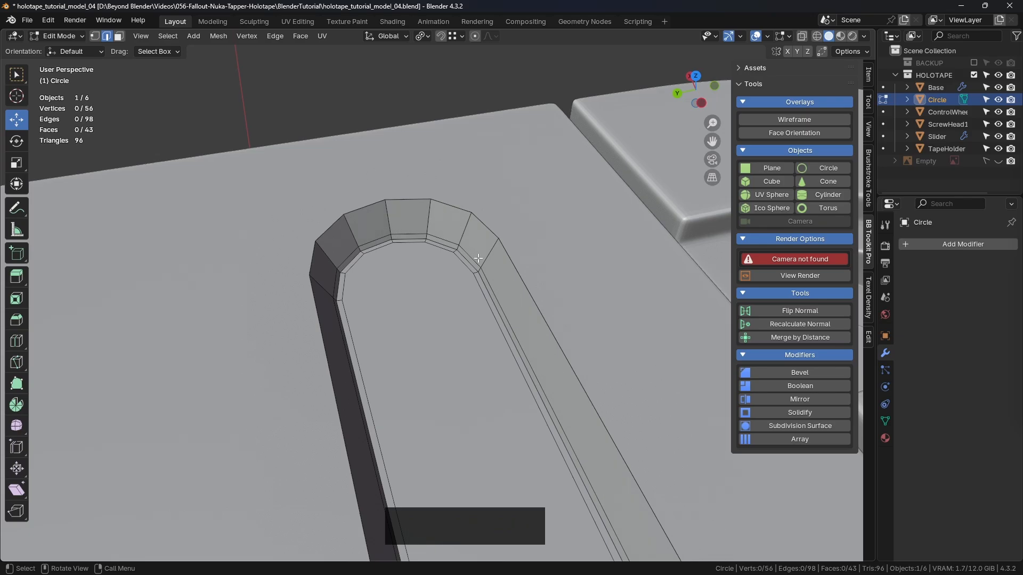
left_click(471, 255, "alt")
left_click(467, 266, "alt+shift")
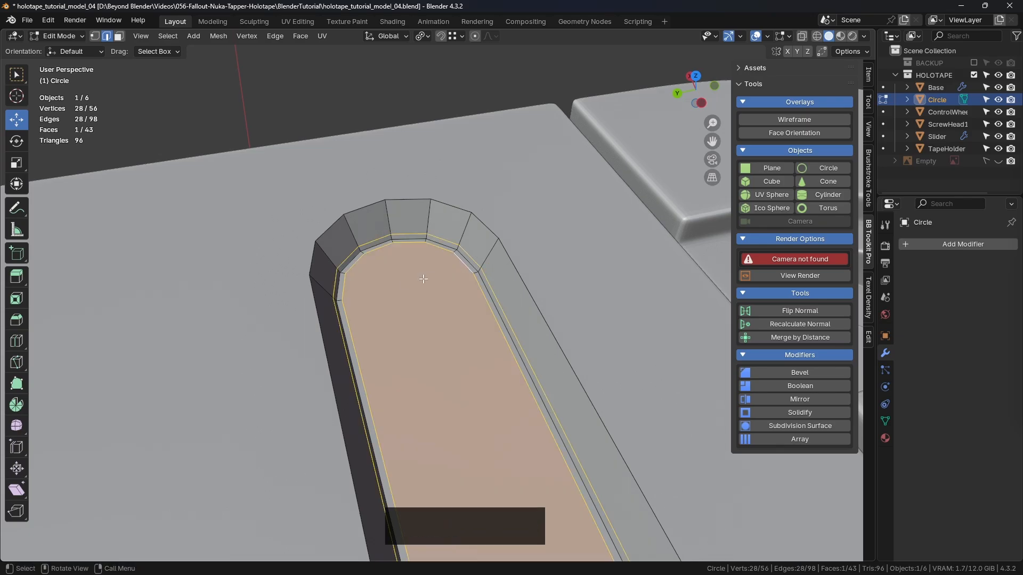
middle_click_drag(454, 286, 389, 235)
scroll(399, 290, "down", 3)
middle_click_drag(282, 208, 499, 181, "shift")
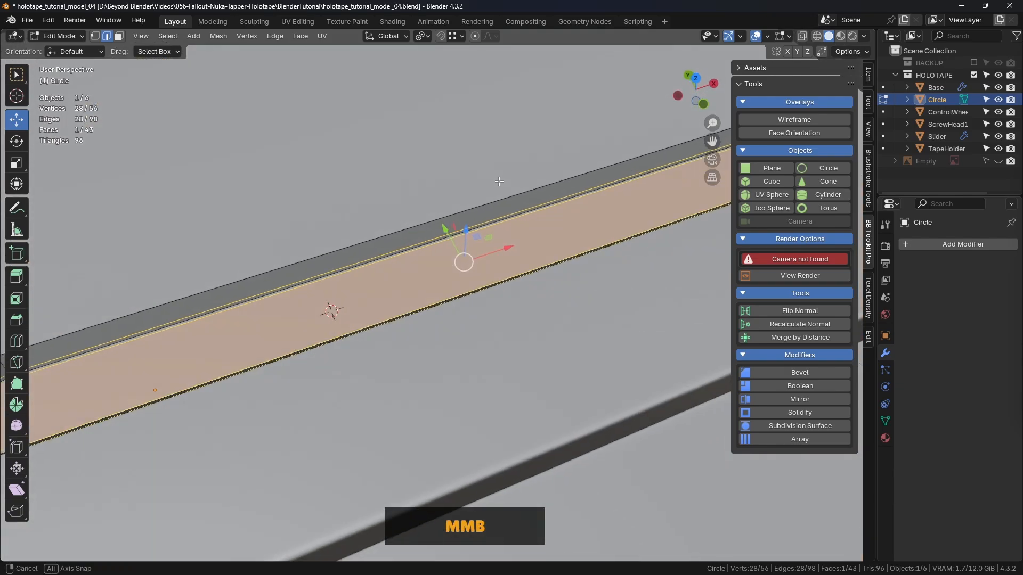
left_click(868, 76)
left_click_drag(759, 210, 815, 210)
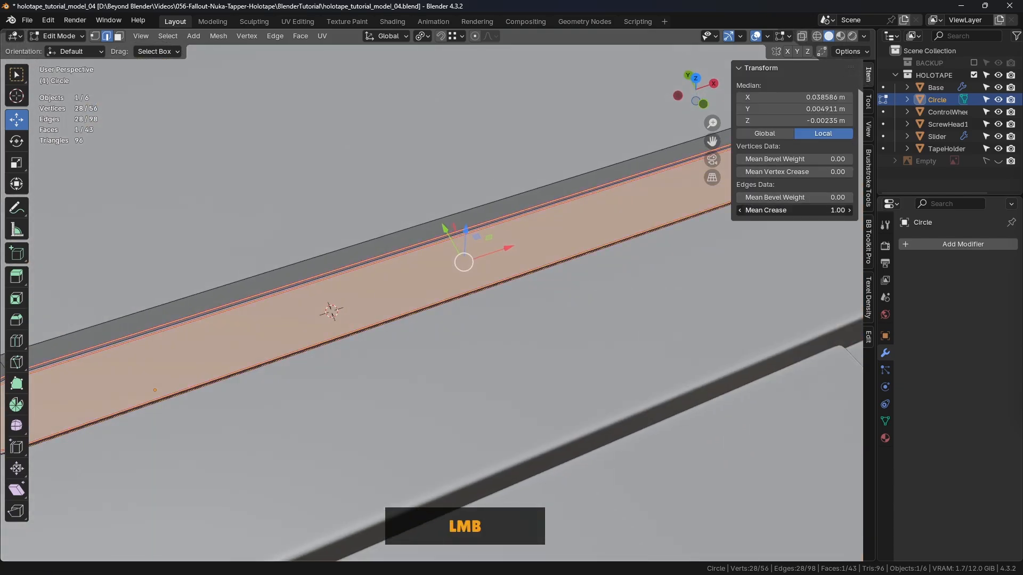
left_click(435, 161)
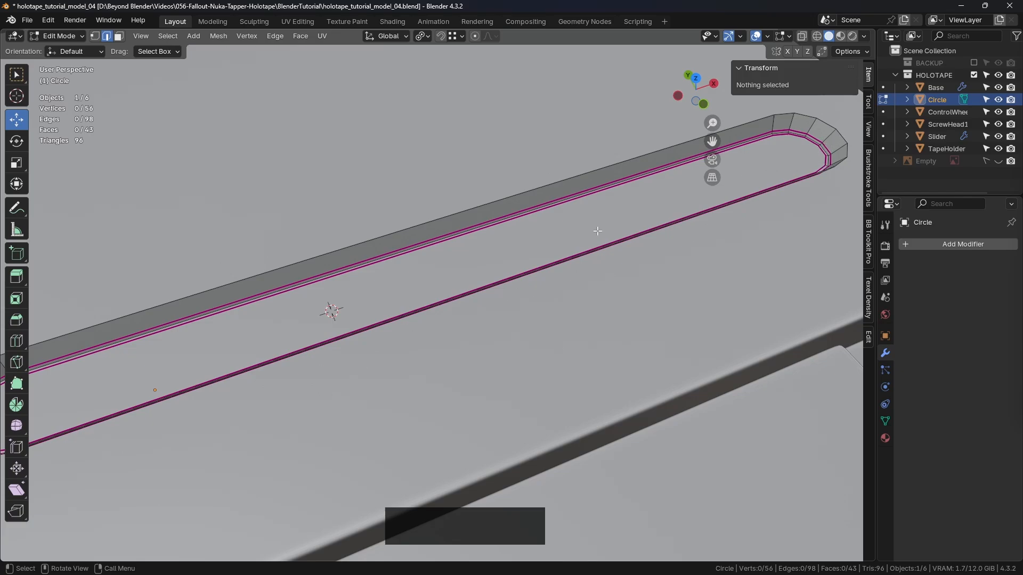
- In top view, connect the two inner vertices where the groove floor's left rounded end begins with a cross edge
scroll(598, 231, "down", 3)
mouse_move(519, 250)
middle_mouse_down()
mouse_move(512, 254)
mouse_move(532, 262)
middle_mouse_up()
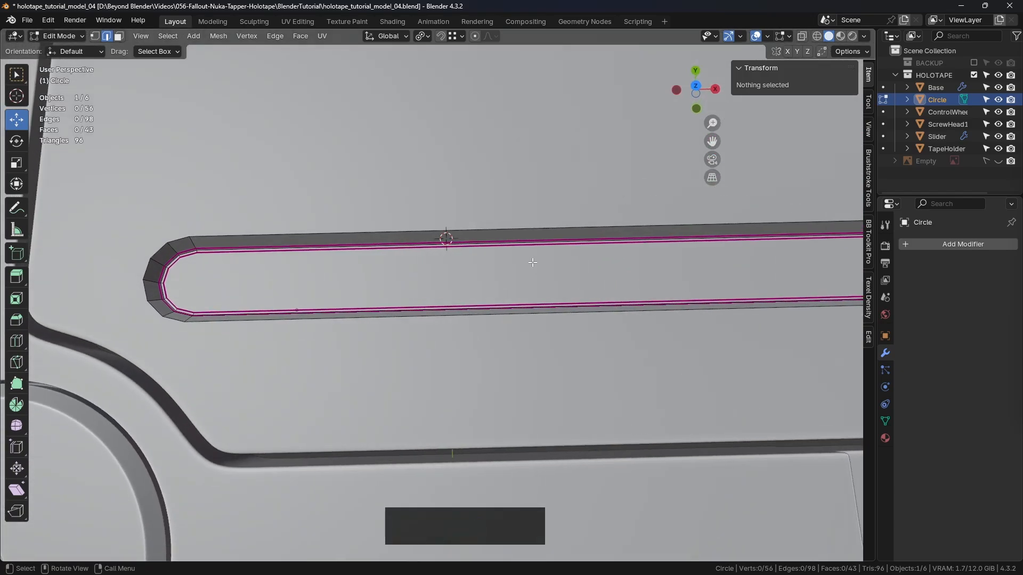
key("KP_7")
scroll(219, 290, "up", 2)
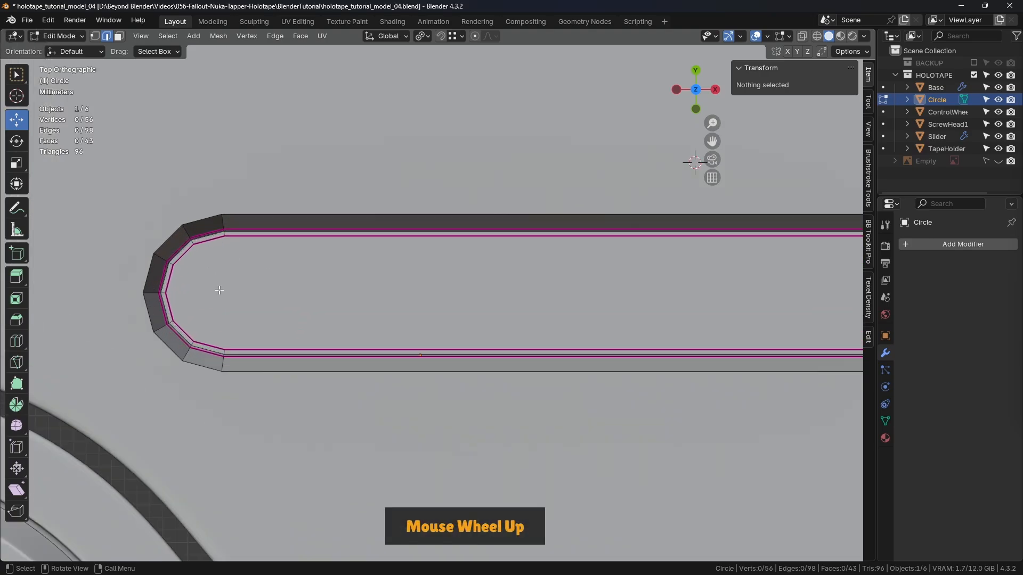
middle_click_drag(219, 290, 253, 273, "shift")
scroll(393, 244, "up", 2)
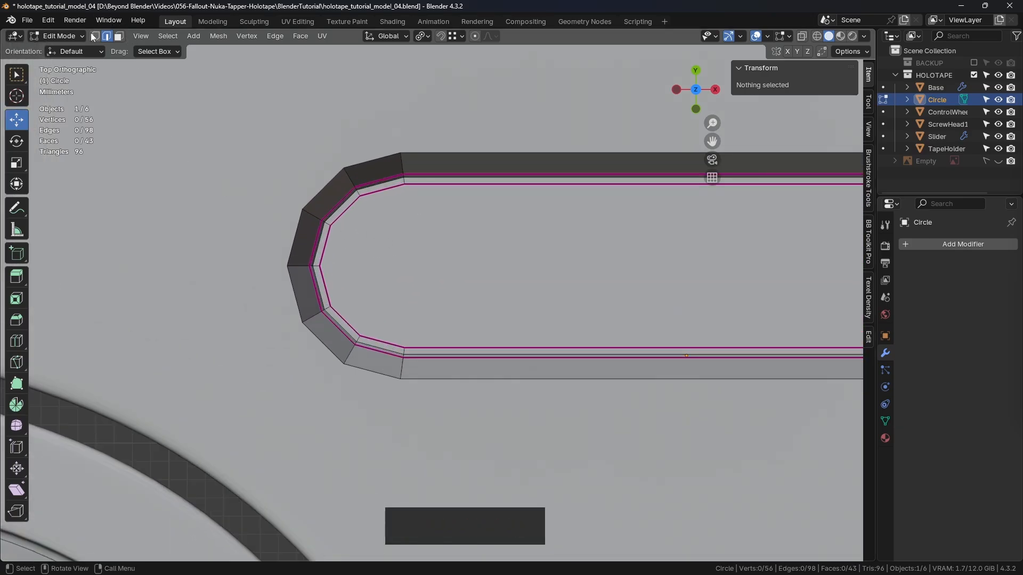
left_click(404, 189)
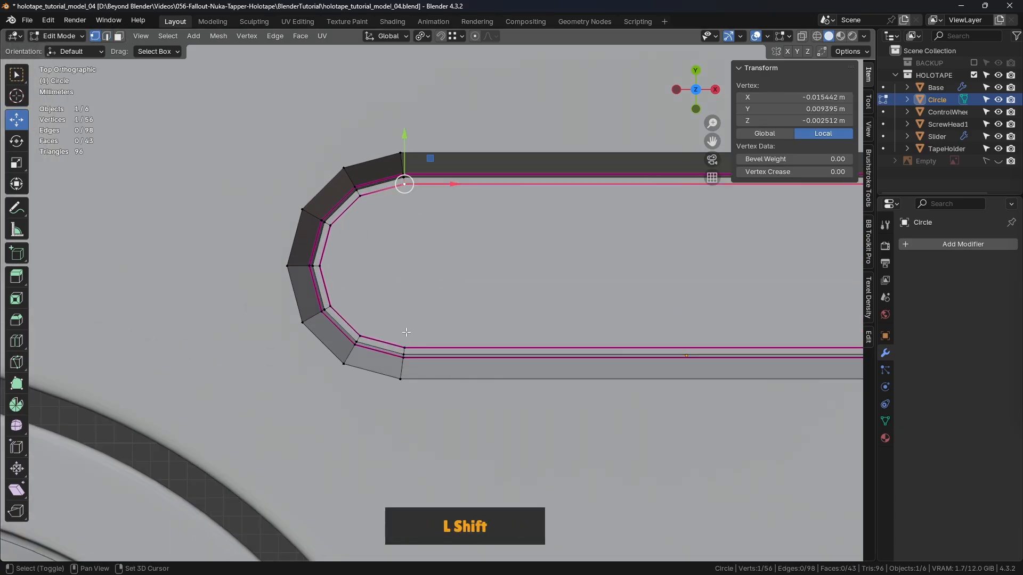
left_click(405, 344, "shift")
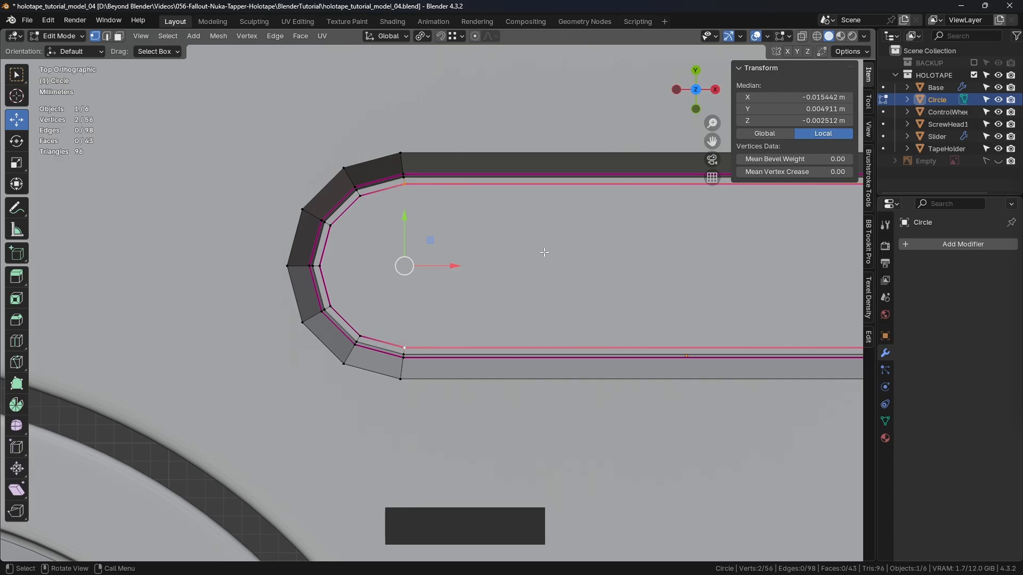
key("j")
- Connect the matching pair of inner vertices at the groove floor's right rounded end with a cross edge
scroll(451, 244, "down", 3)
middle_click_drag(682, 187, 456, 261, "shift")
scroll(455, 262, "up", 2)
left_click(512, 208)
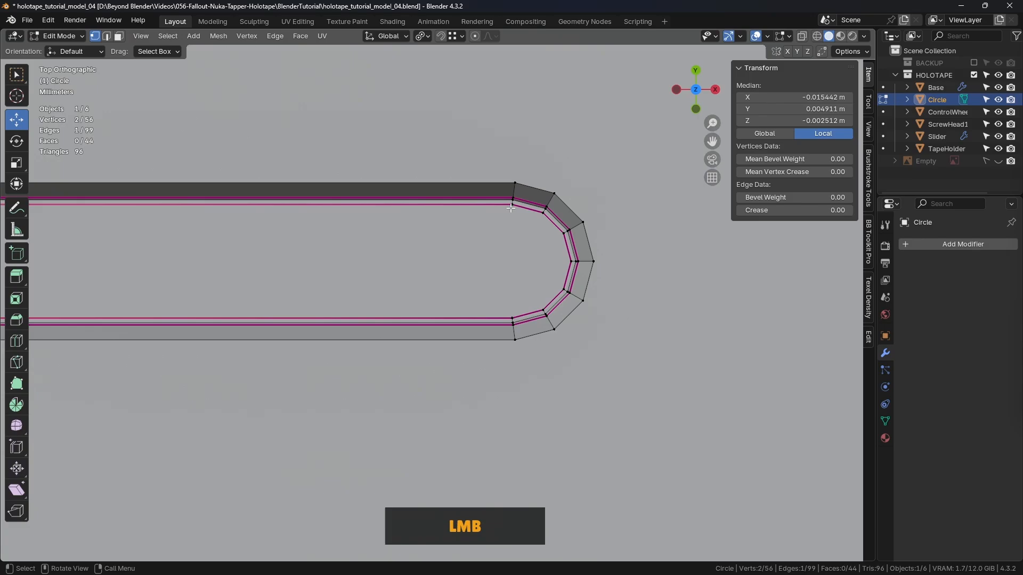
left_click(512, 314, "shift")
key("j")
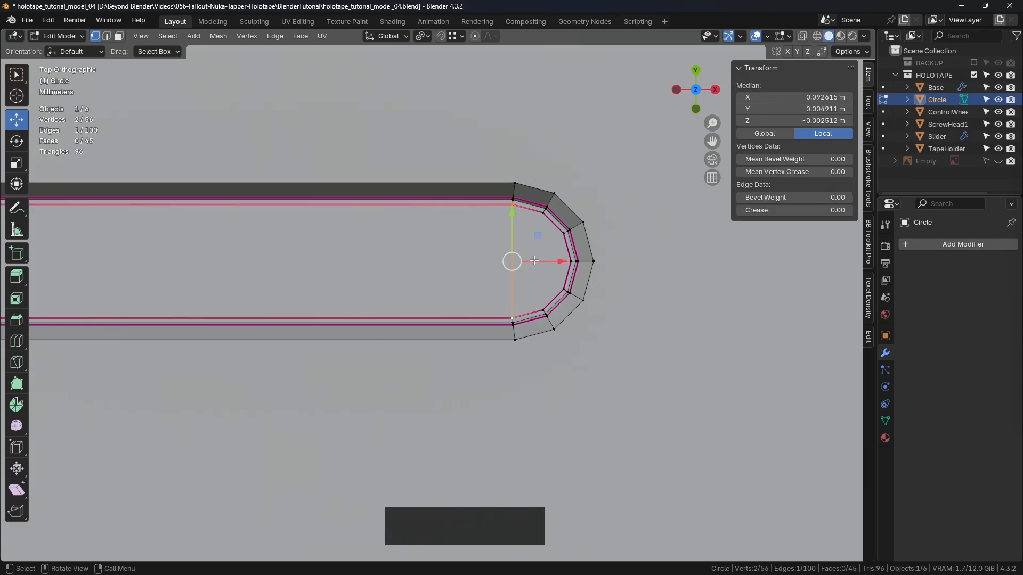
- Switch to the Select Box tool and join the middle vertices of both rounded ends with a lengthwise center edge
scroll(534, 260, "down", 3)
left_click(554, 260)
scroll(551, 263, "up", 3)
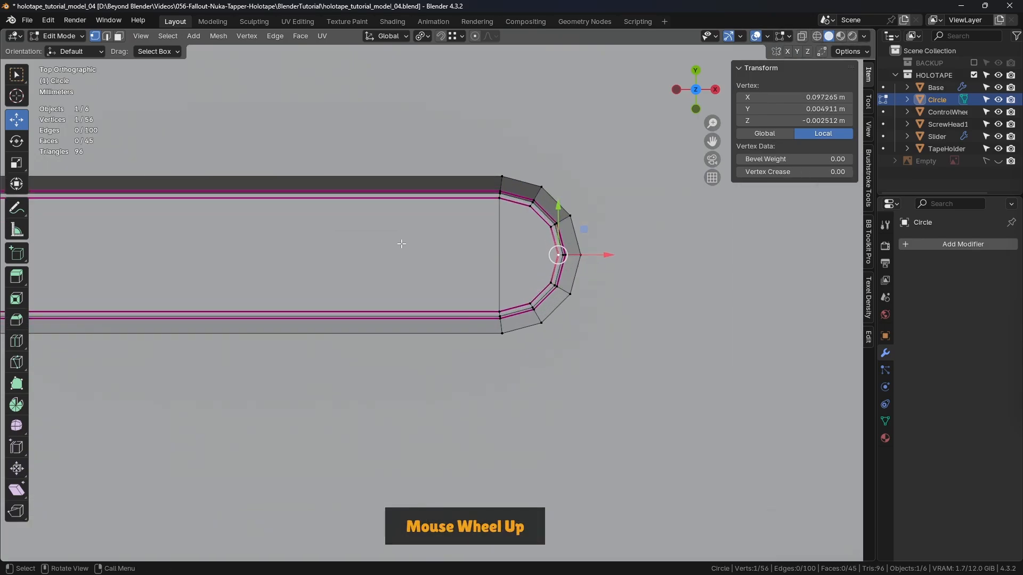
left_click(16, 75)
scroll(397, 261, "down", 3)
middle_click_drag(373, 251, 427, 258, "shift")
scroll(457, 274, "up", 4)
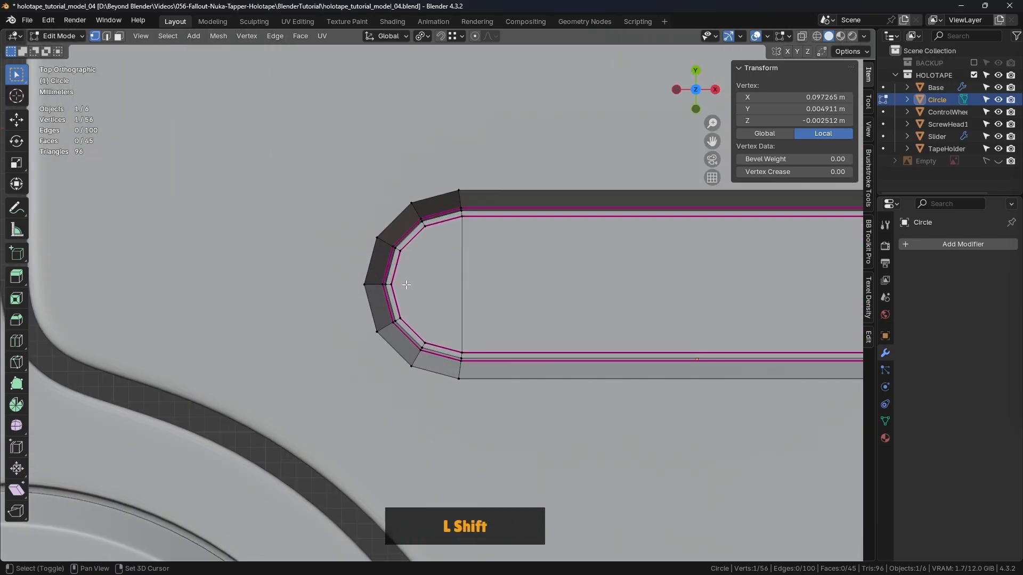
left_click(397, 284, "shift")
key("j")
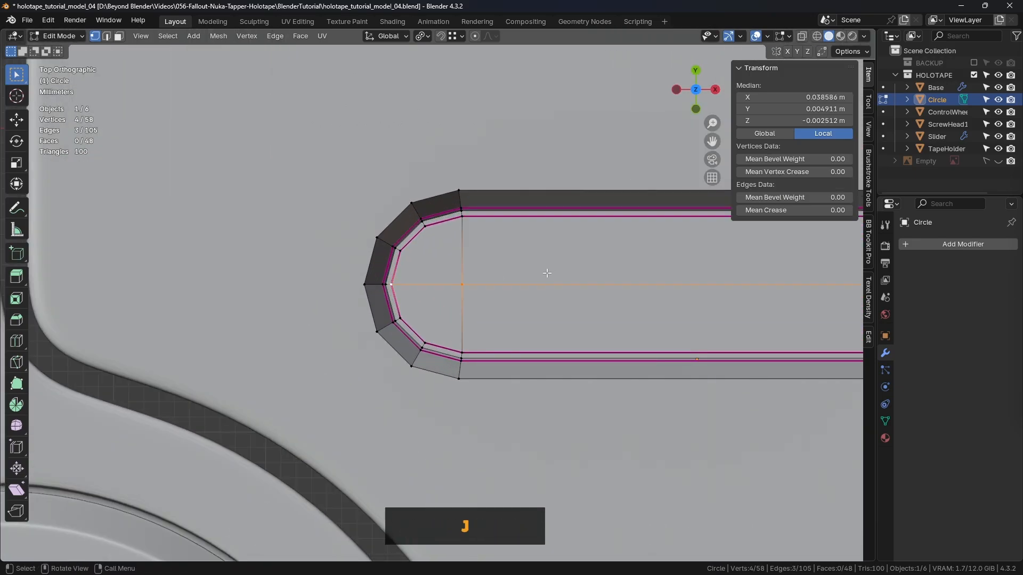
- Join the inner end vertices just above the center line with a second lengthwise edge across the groove floor
scroll(448, 278, "down", 2)
middle_click_drag(402, 256, 379, 242, "shift")
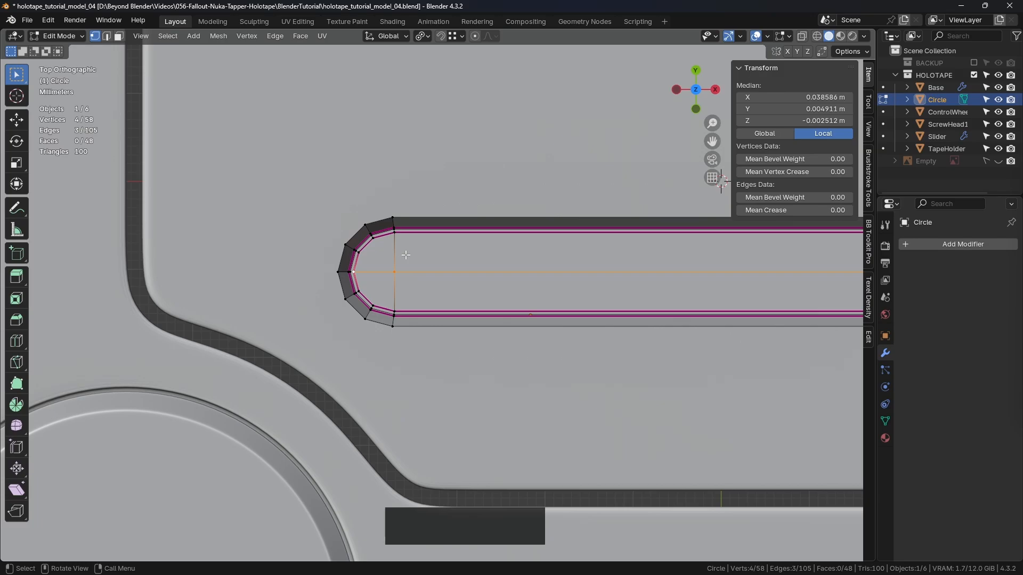
scroll(406, 256, "up", 1)
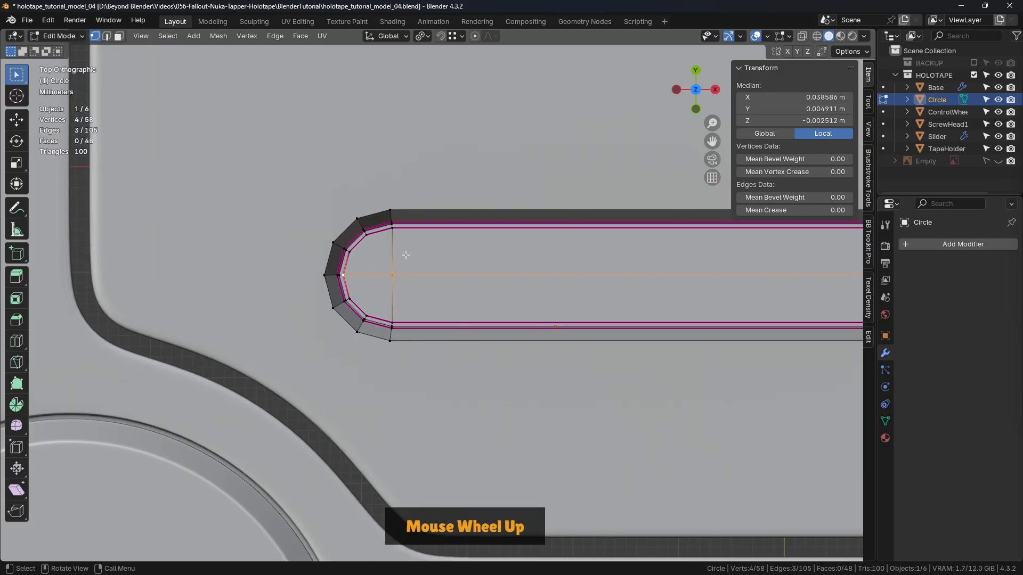
scroll(406, 256, "up", 1)
scroll(406, 256, "down", 3)
middle_click_drag(405, 256, 283, 261, "shift")
left_click(240, 259)
middle_click_drag(618, 299, 401, 287, "shift")
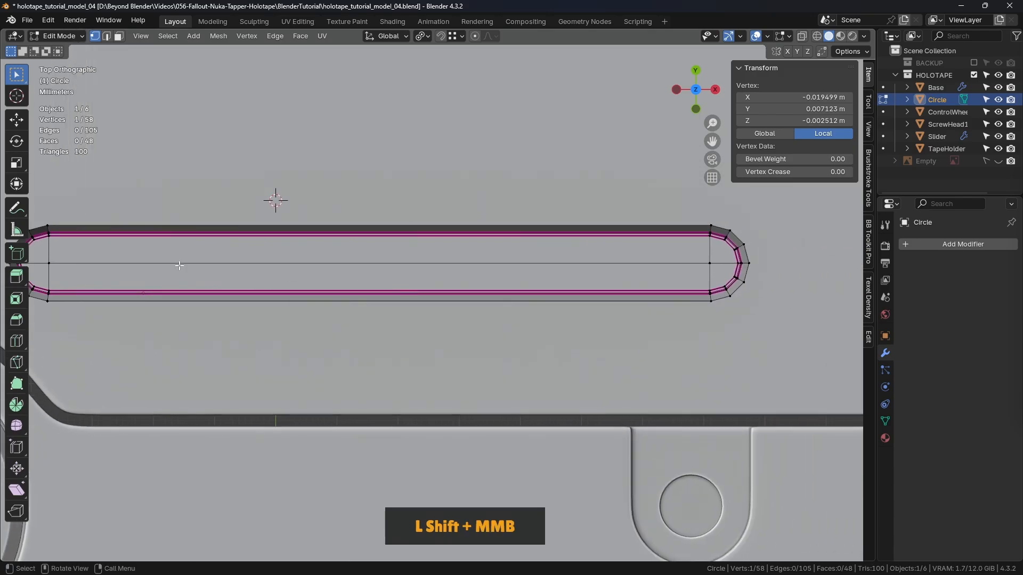
middle_click_drag(609, 258, 463, 248, "shift")
scroll(571, 244, "up", 4)
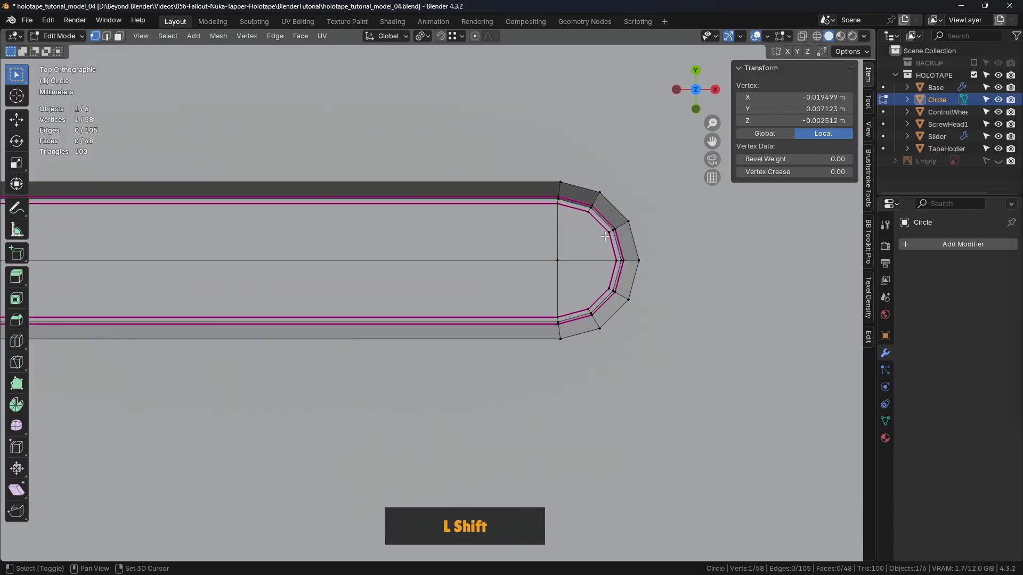
left_click(604, 232, "shift")
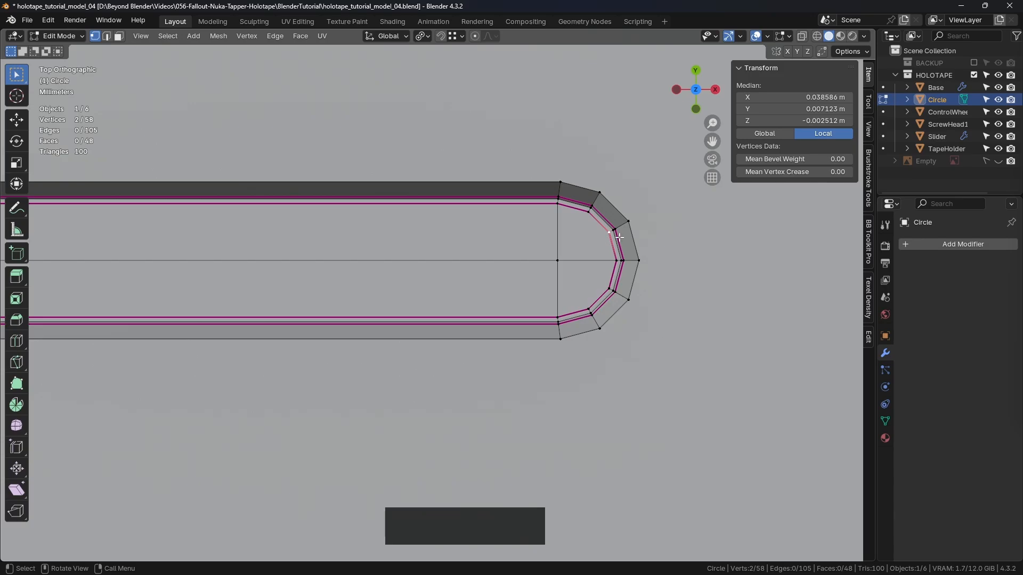
key("j")
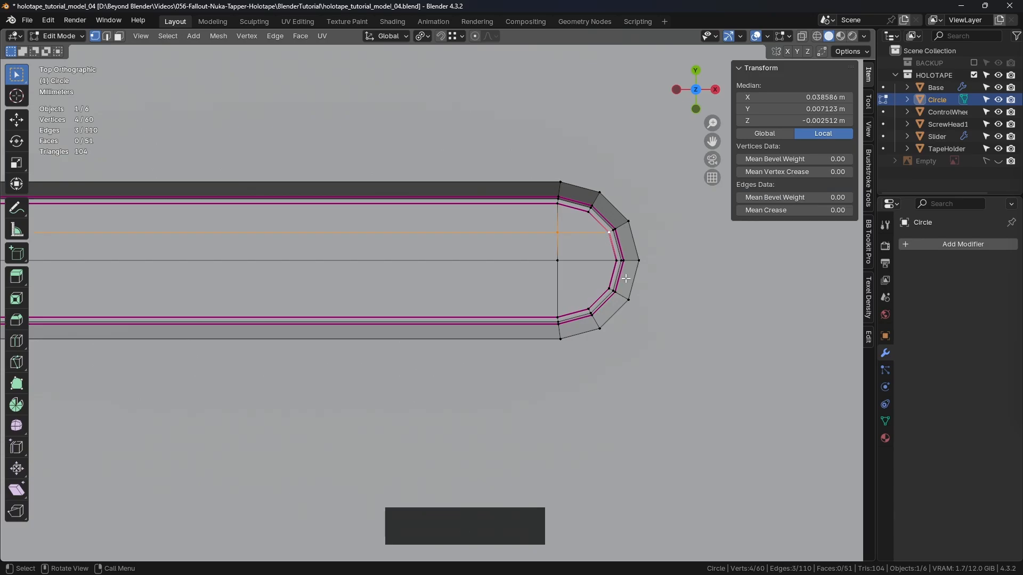
scroll(626, 279, "down", 1)
left_click(606, 122)
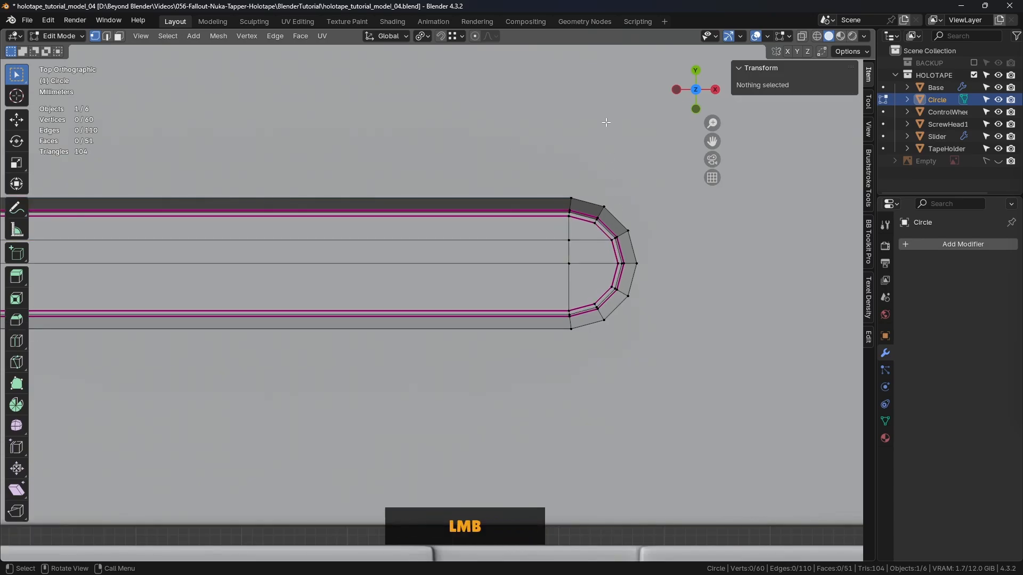
left_click(590, 228)
left_click(595, 304, "shift")
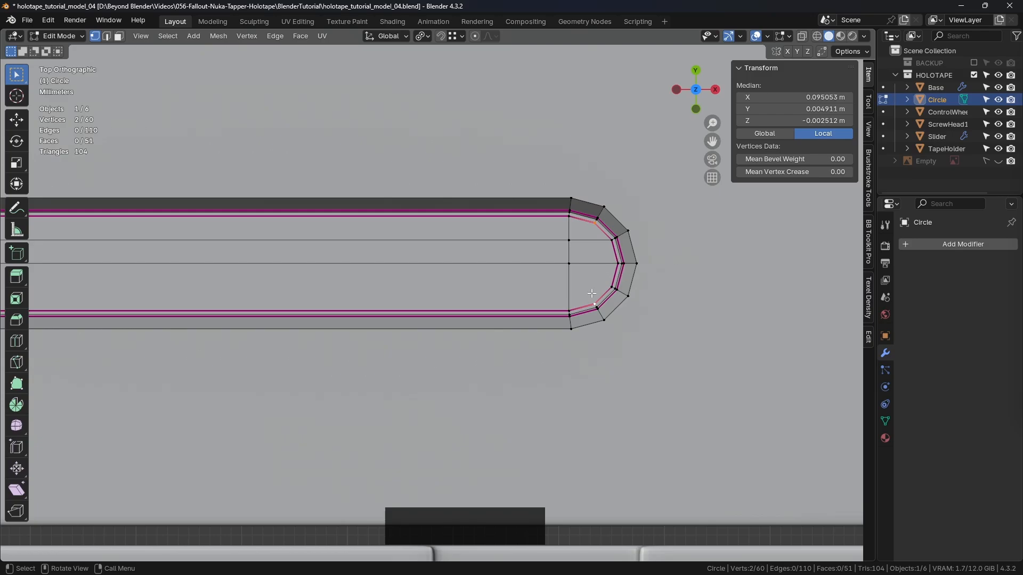
scroll(509, 283, "down", 2)
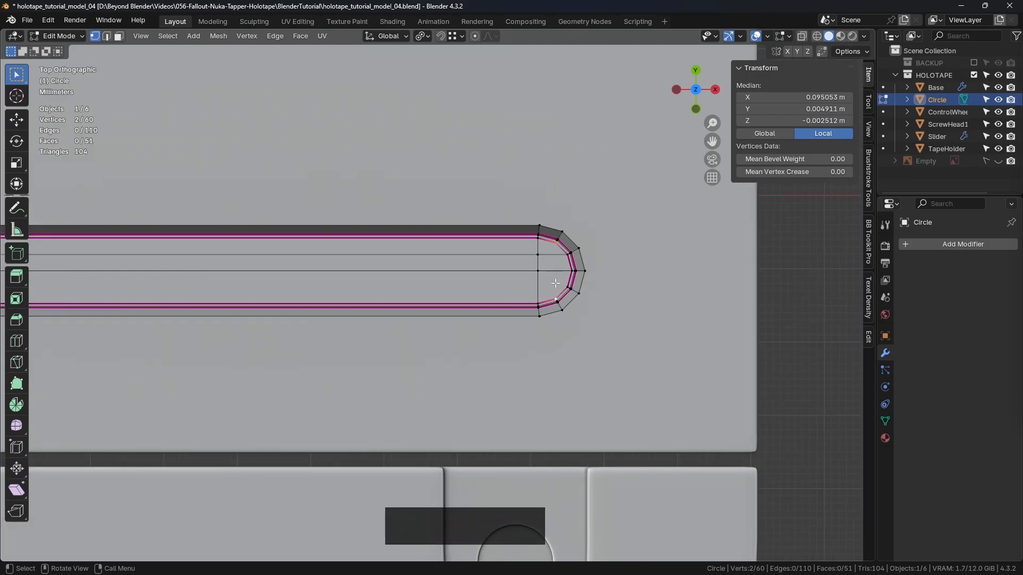
- Join the inner end vertices just below the center line with a third lengthwise edge across the groove floor
left_click(553, 292)
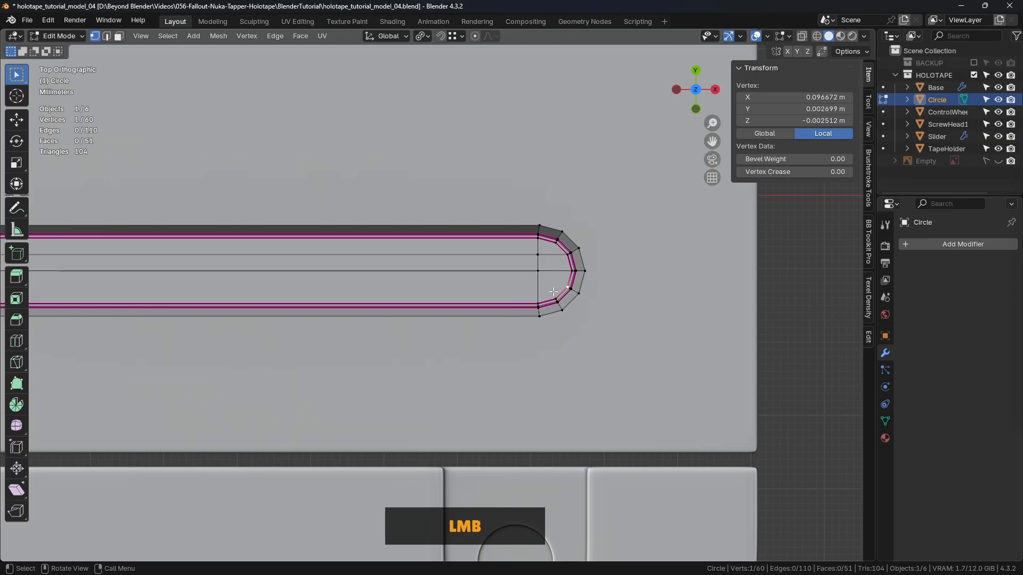
middle_click_drag(525, 300, 299, 276, "shift")
left_click(299, 276, "shift")
scroll(294, 278, "up", 2)
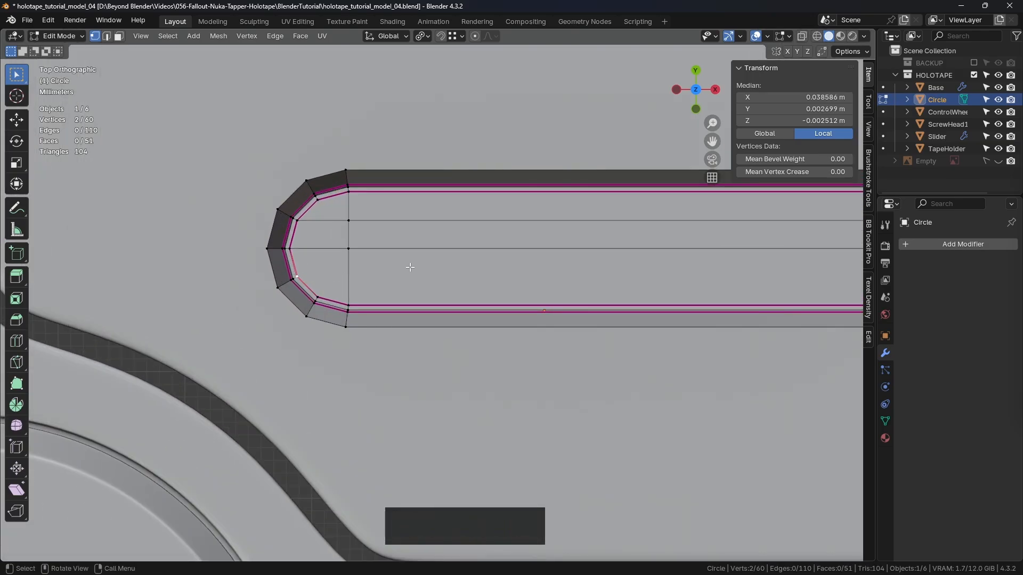
key("j")
scroll(431, 270, "down", 3)
middle_click_drag(587, 210, 509, 273, "shift")
middle_click_drag(509, 273, 550, 268, "shift")
middle_click_drag(578, 232, 367, 256, "shift")
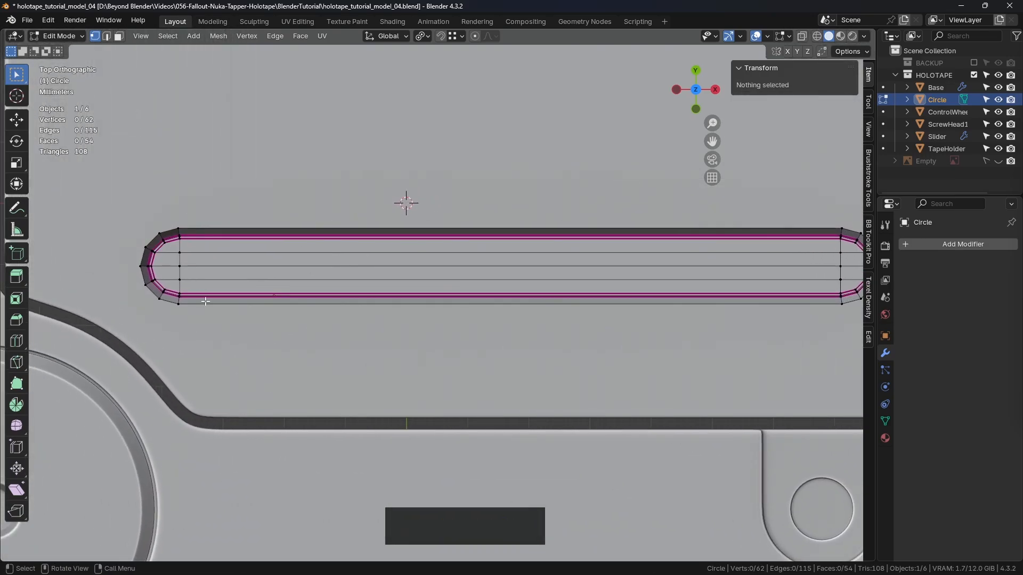
left_click(181, 271, "alt")
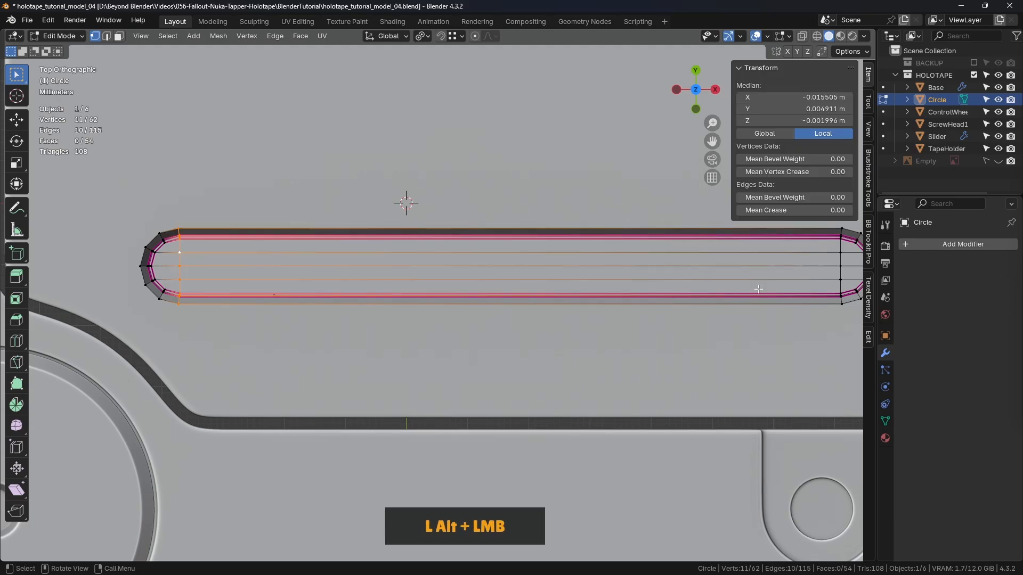
left_click(834, 265, "alt+shift")
left_click(235, 216)
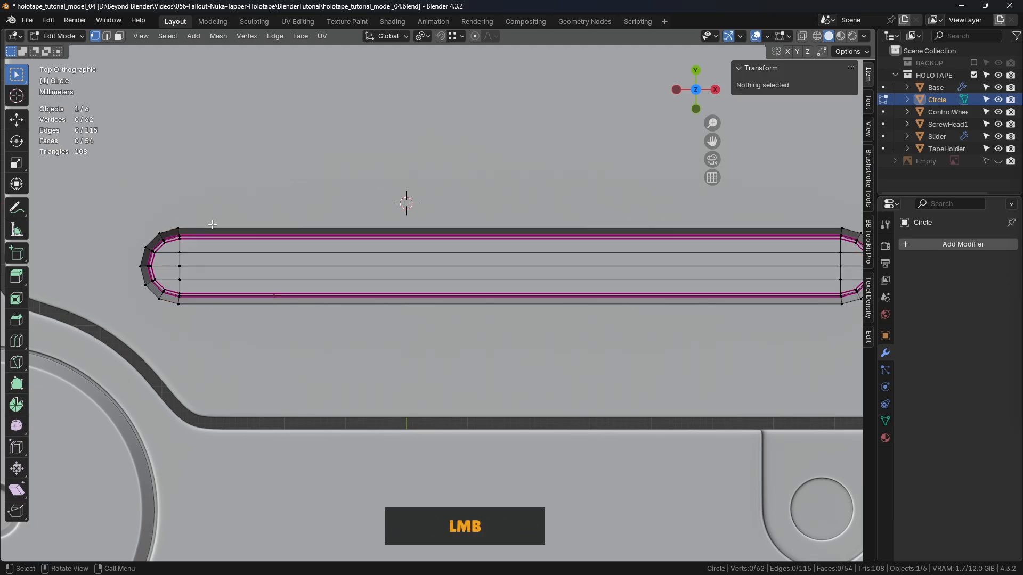
- Add 46 evenly spaced loop cuts across the groove's long straight section, keeping them centered without sliding
scroll(213, 234, "down", 1)
middle_click_drag(249, 237, 334, 228, "shift")
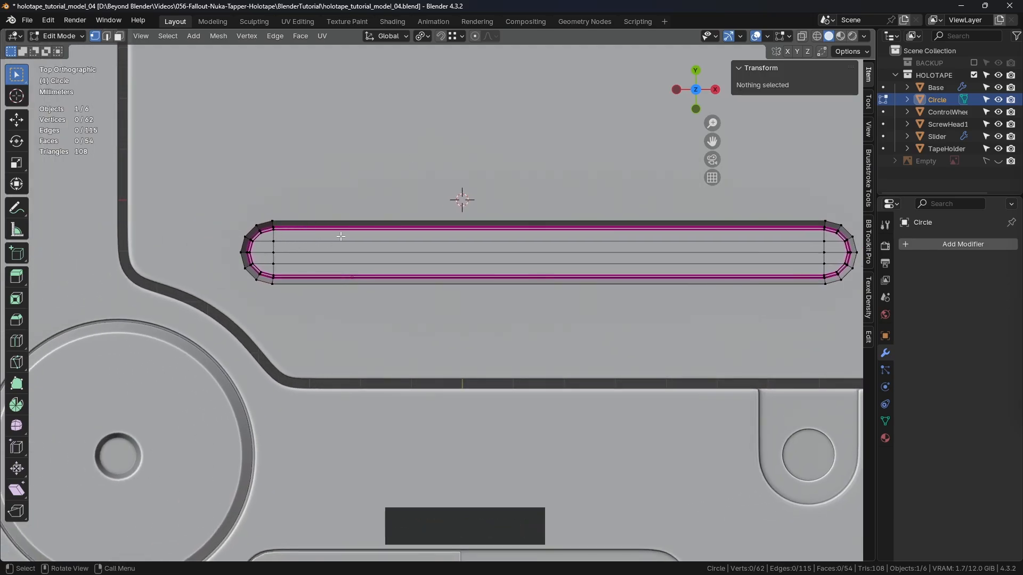
key("ctrl")
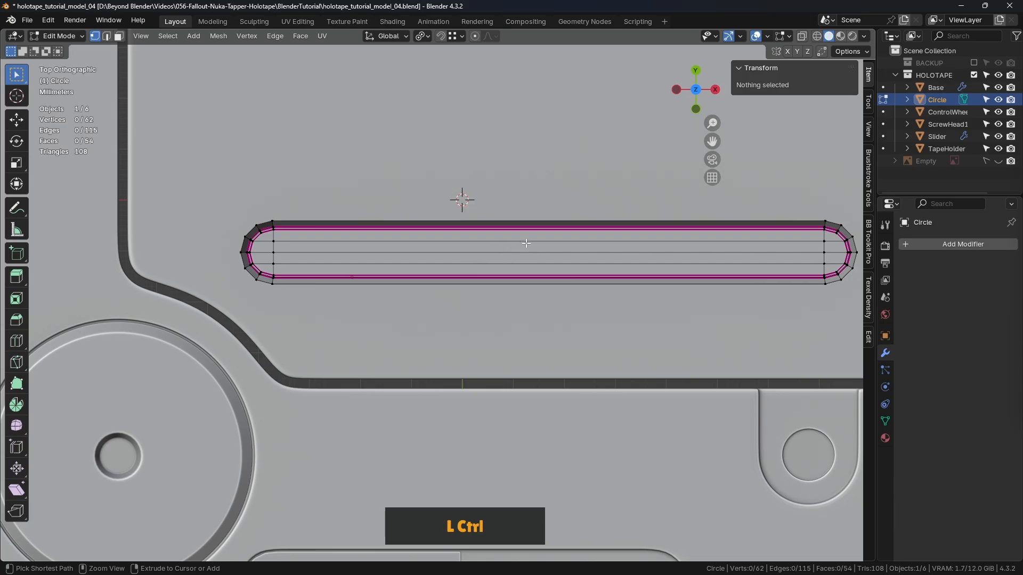
key("ctrl+r")
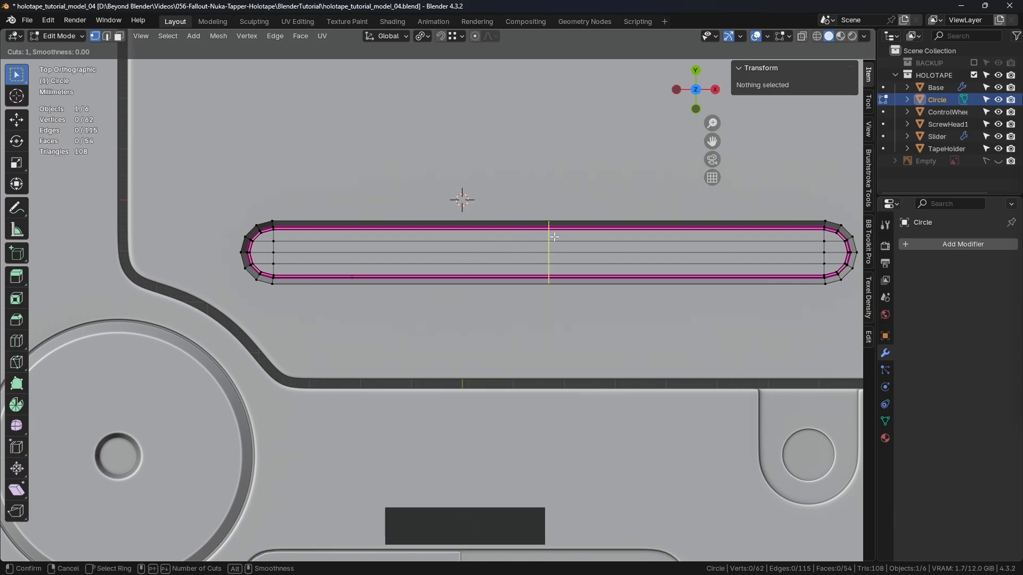
scroll(554, 237, "up", 12)
scroll(554, 237, "up", 17)
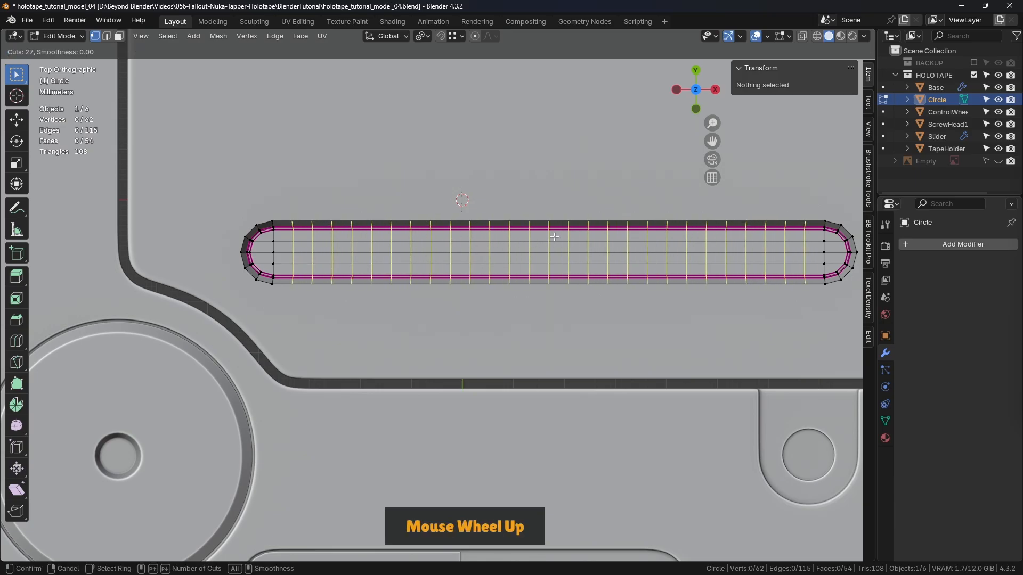
scroll(554, 237, "up", 1)
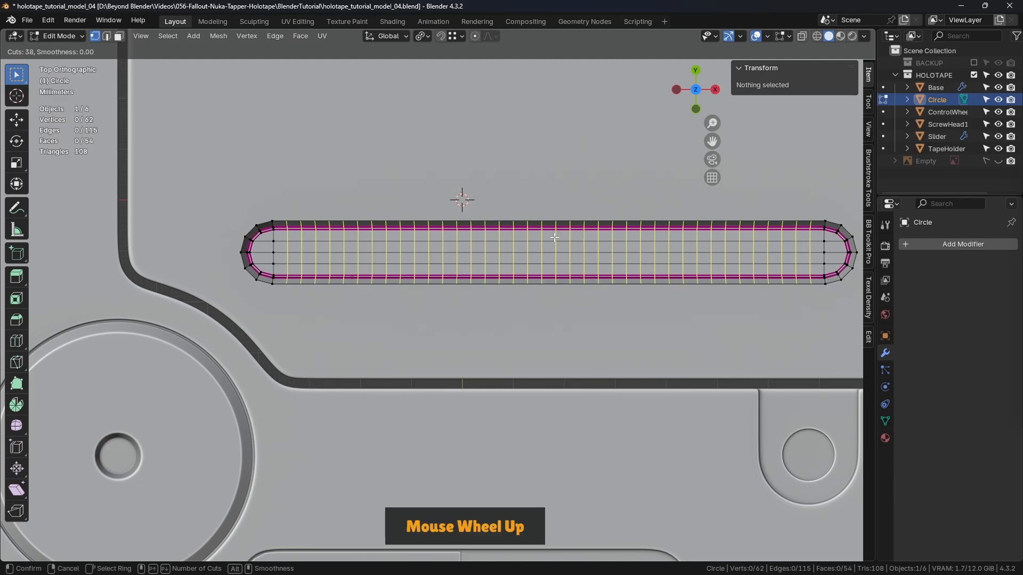
scroll(555, 237, "up", 20)
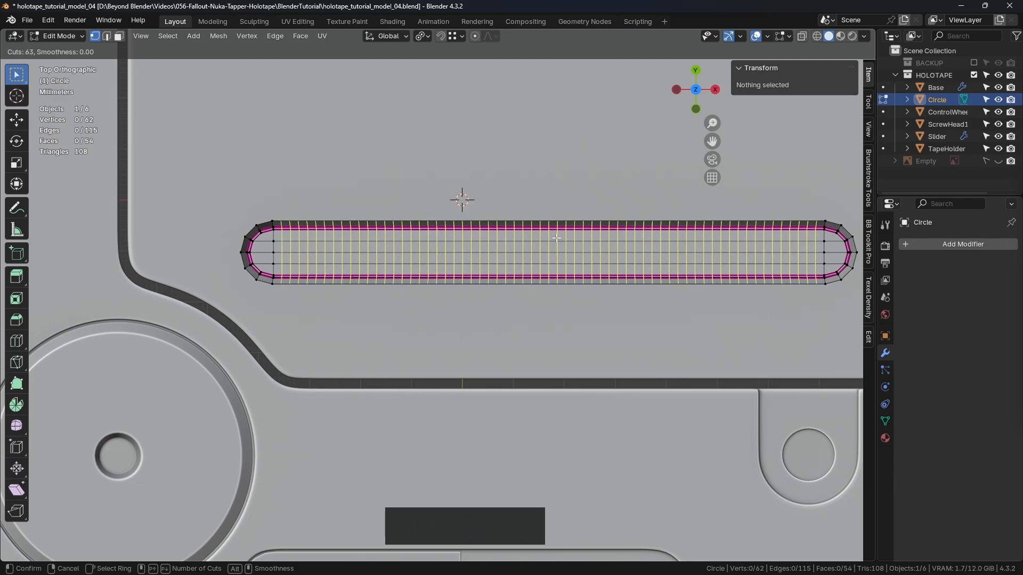
scroll(557, 238, "down", 16)
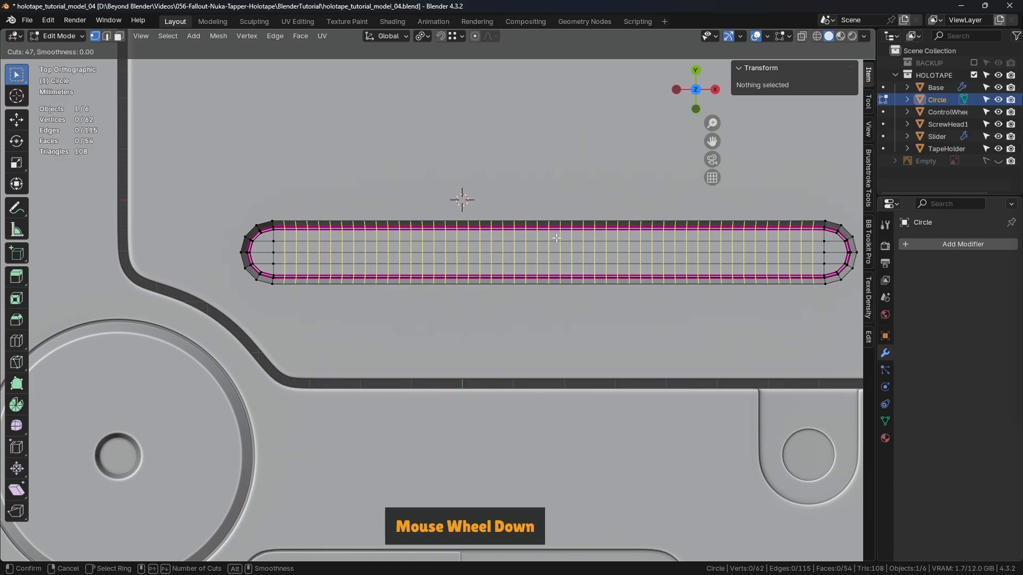
scroll(557, 238, "down", 1)
right_click(559, 231)
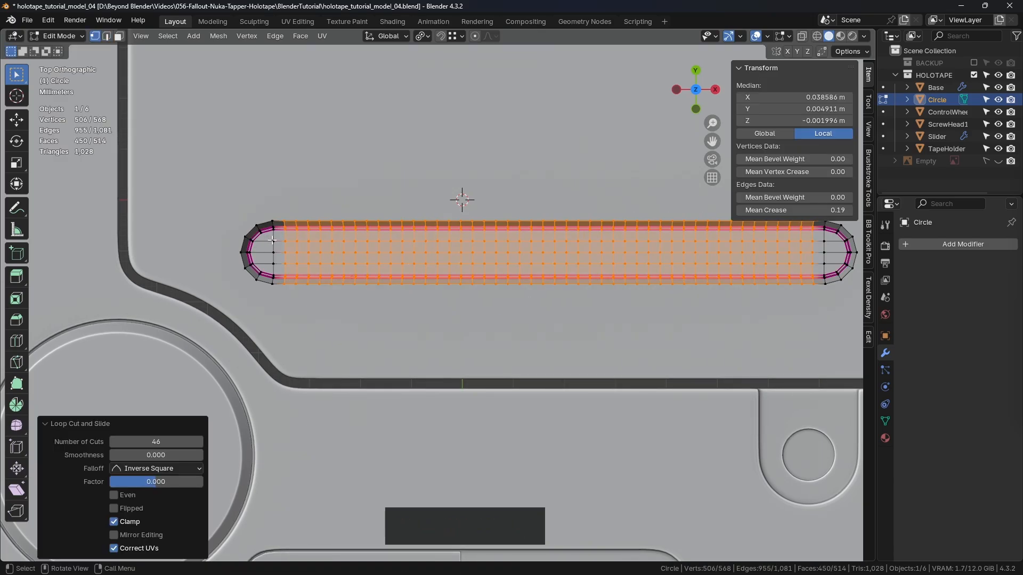
- Reduce the number of loop cuts across the groove to 44
scroll(283, 236, "up", 4)
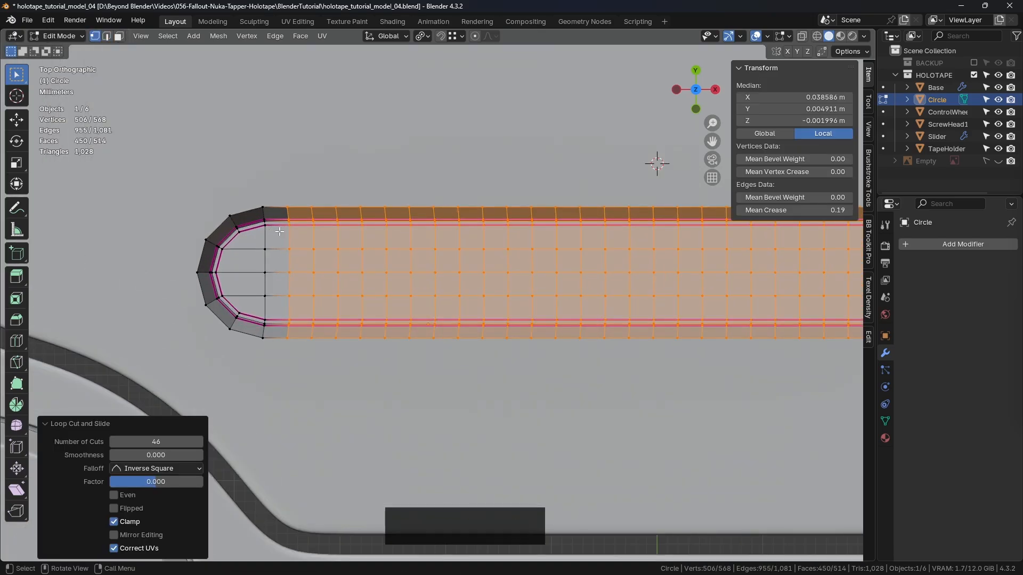
scroll(282, 237, "down", 1)
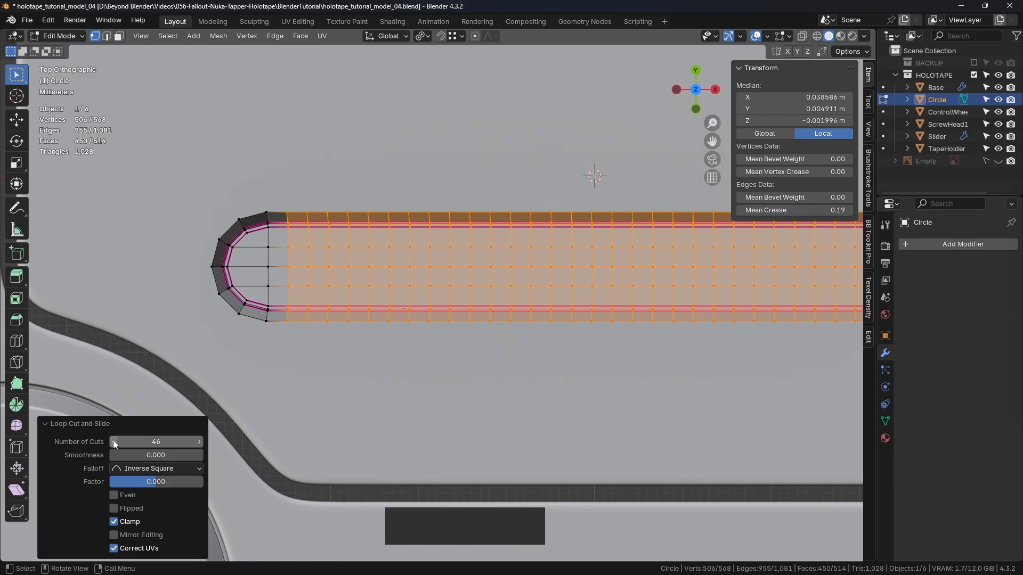
left_click(113, 441)
left_click(114, 442)
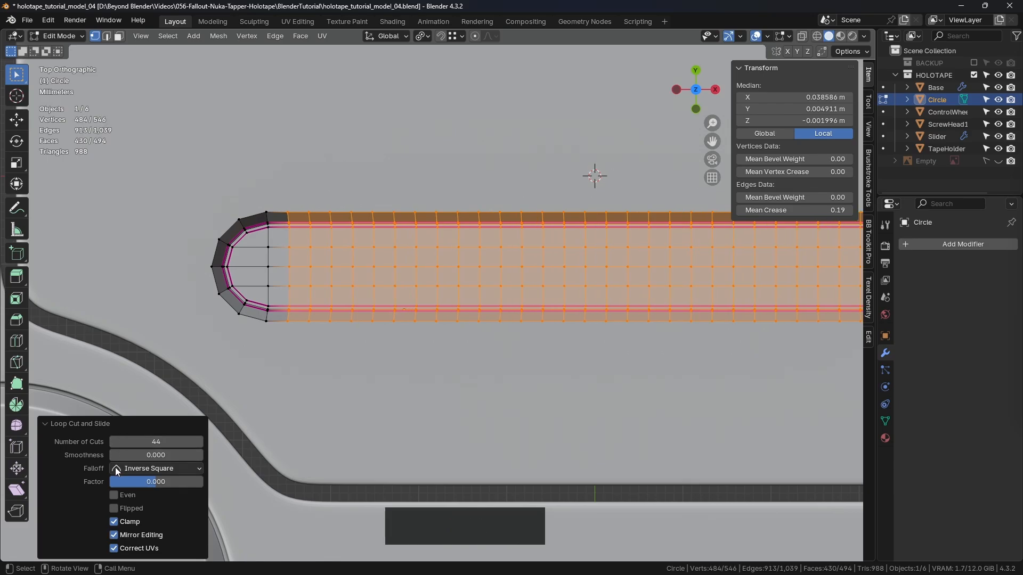
scroll(312, 243, "down", 3)
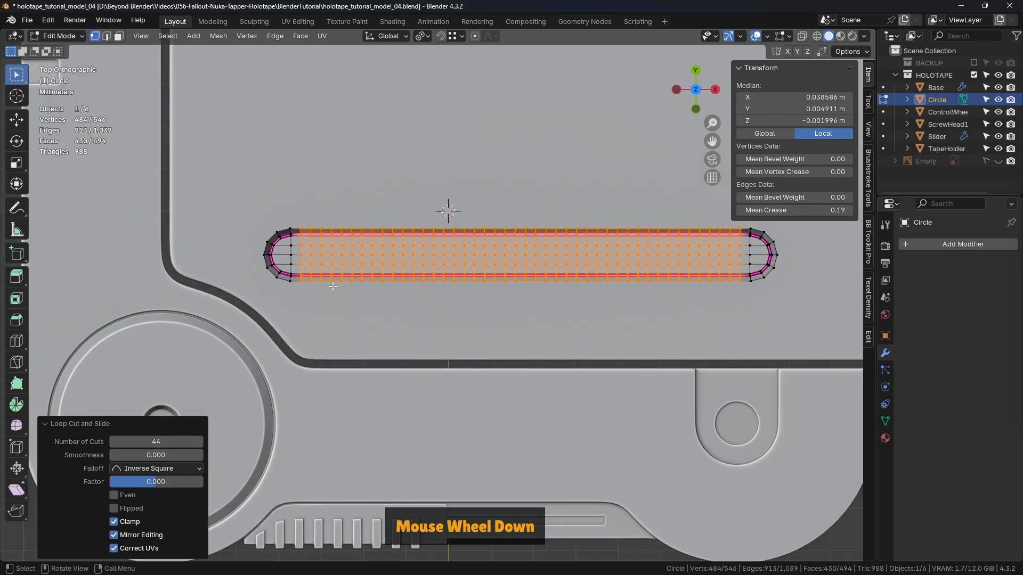
- In edge selection mode, dissolve all the new cross loops except the outermost one beside each rounded end
left_click(107, 38)
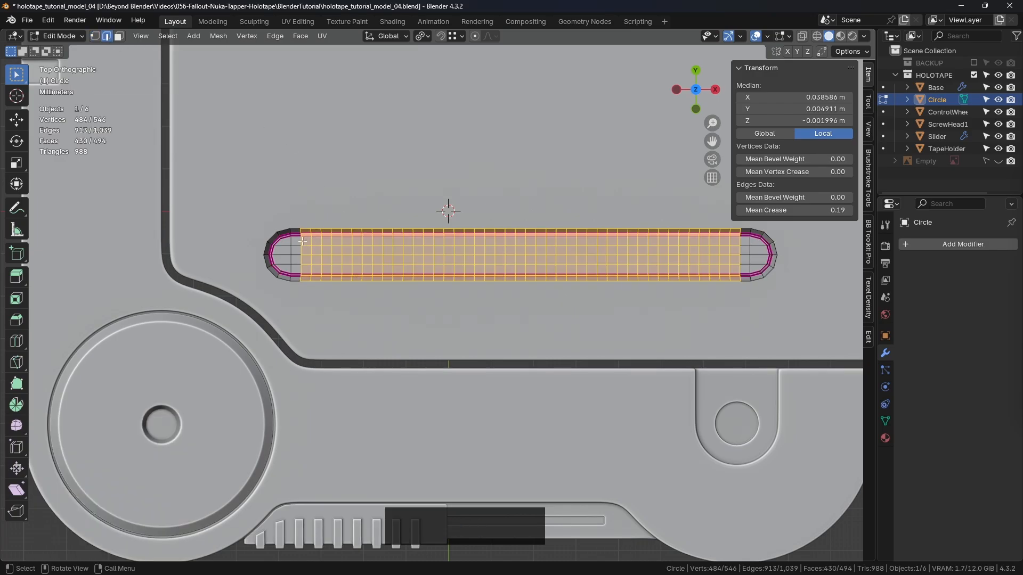
scroll(317, 241, "up", 2)
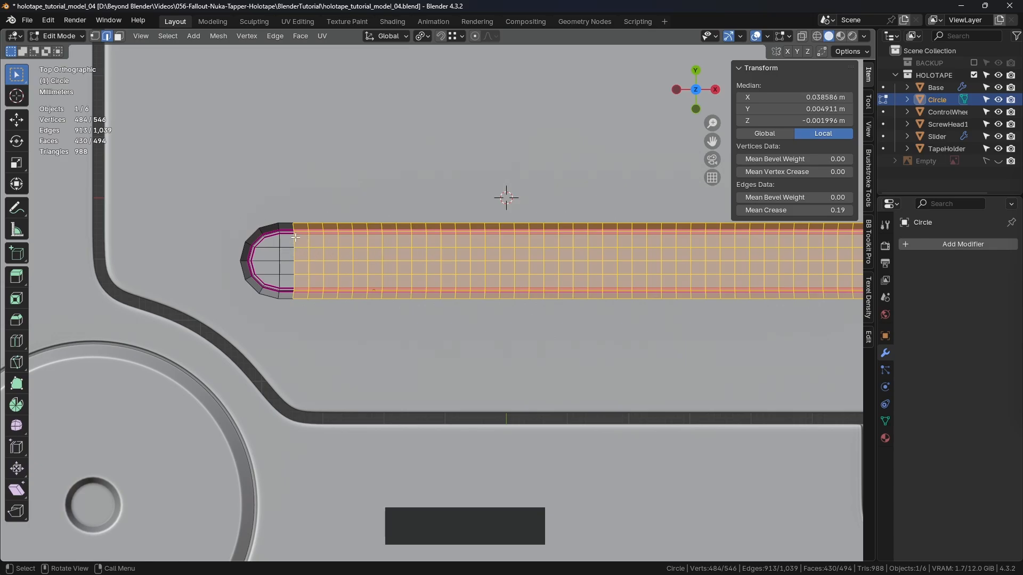
left_click(356, 210)
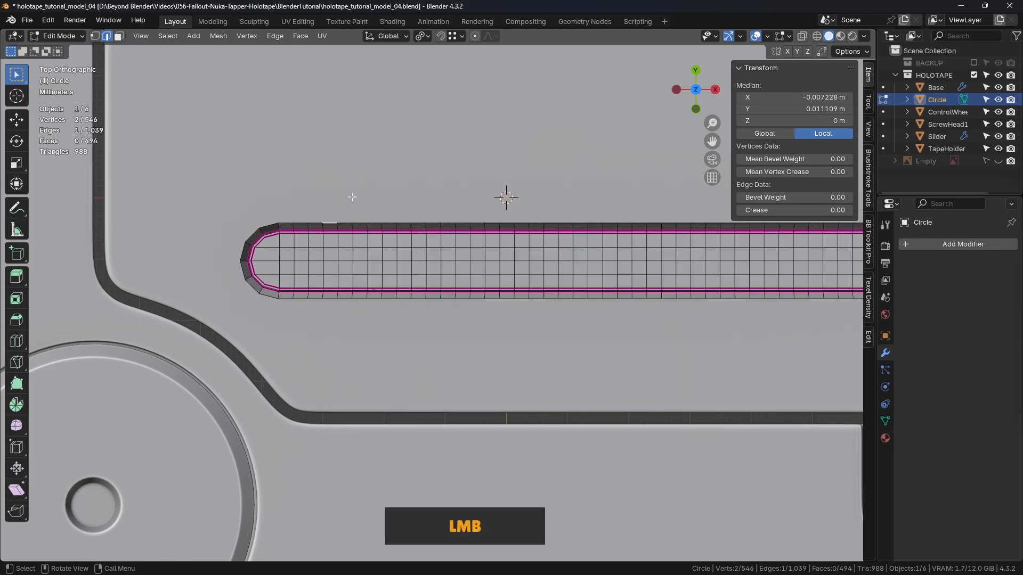
left_click(309, 242, "alt")
left_click(324, 242, "alt+shift")
left_click(338, 242, "alt+shift")
left_click(352, 241, "alt+shift")
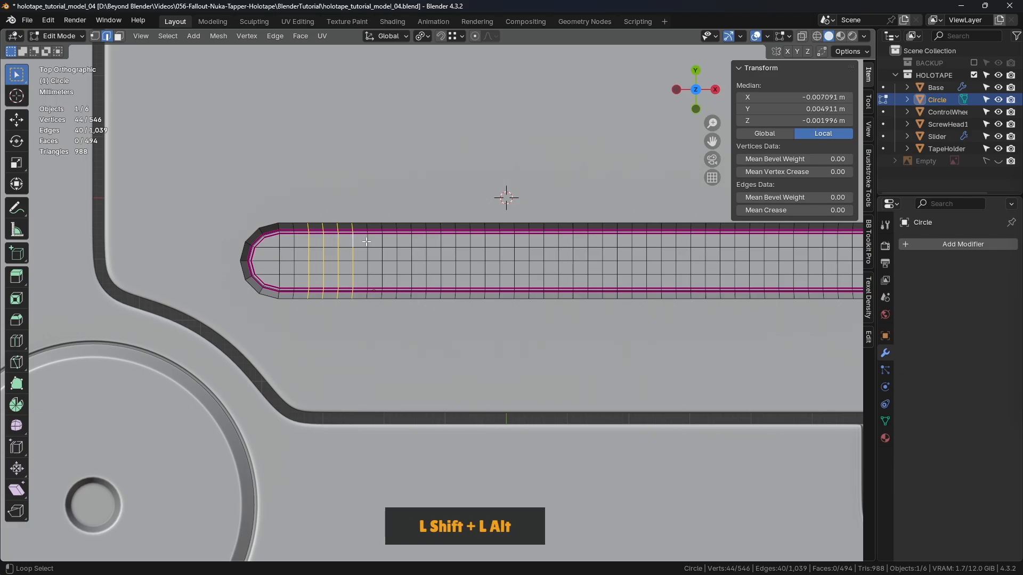
left_click(368, 241, "alt+shift")
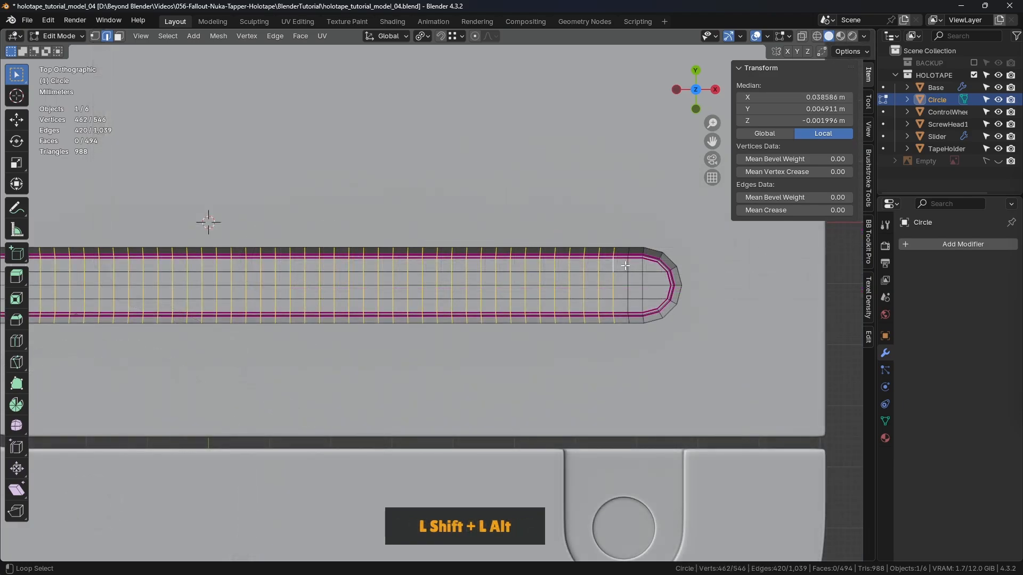
scroll(605, 218, "down", 1)
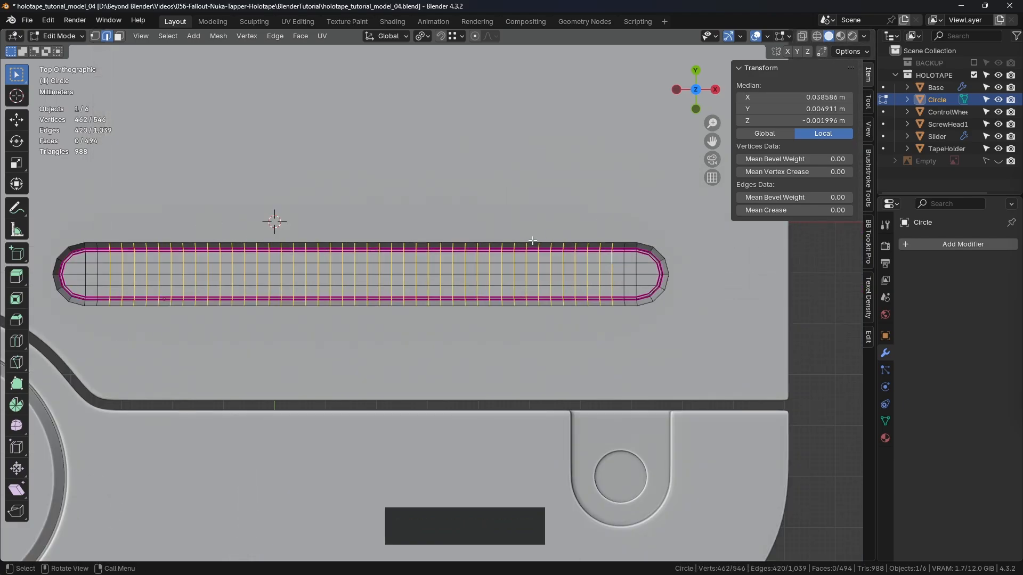
key("ctrl+Delete")
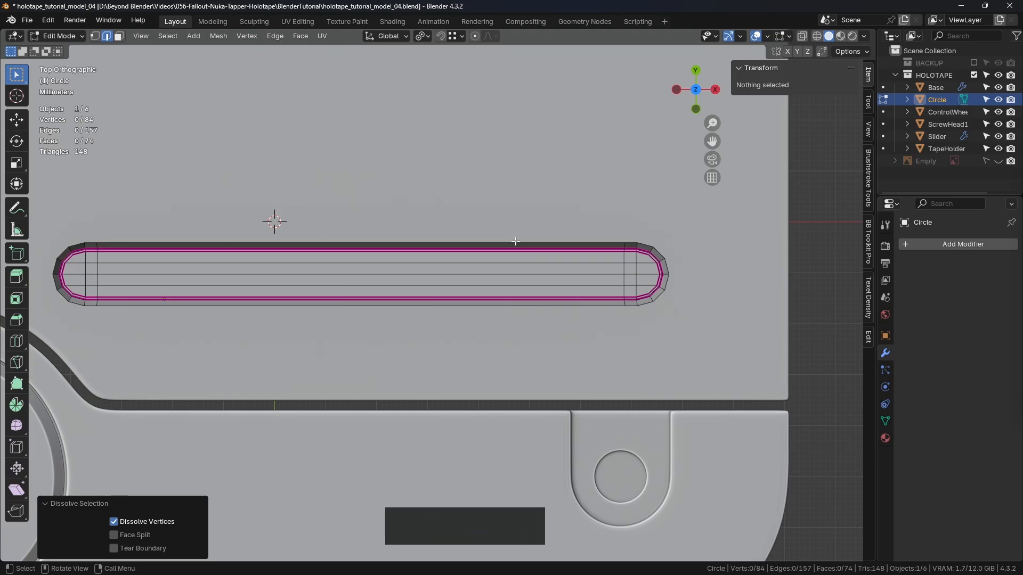
- Select the two remaining cross loops near the rounded ends and set their mean crease to 1.00
scroll(675, 284, "up", 3)
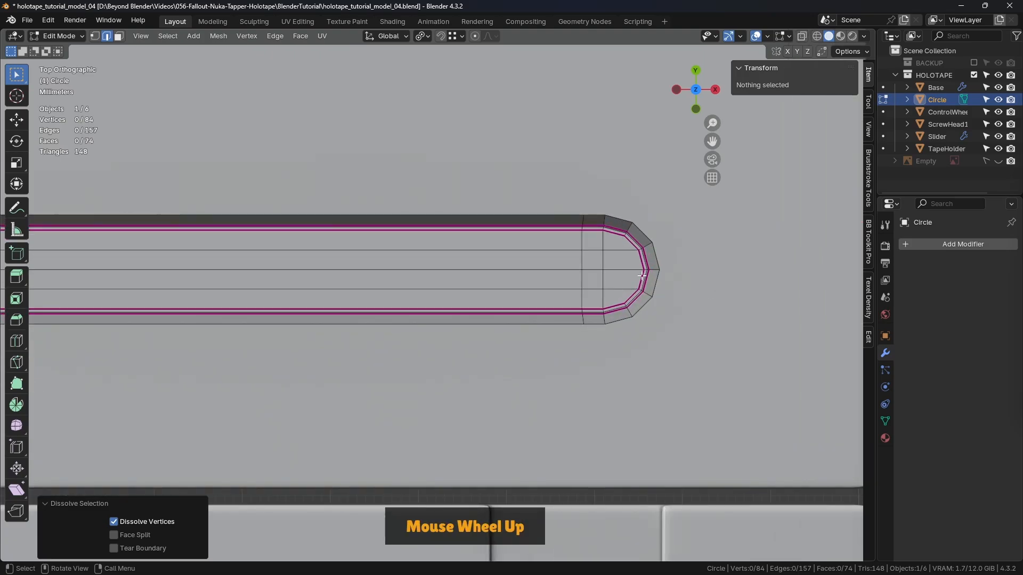
left_click(582, 242, "alt")
middle_click_drag(347, 297, 439, 299, "shift")
left_click(288, 277, "alt+shift")
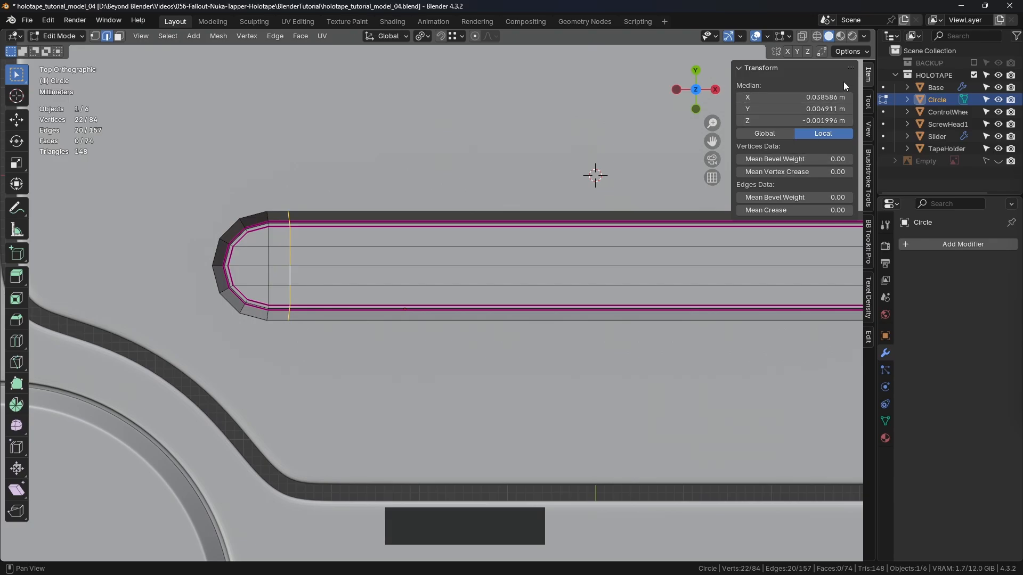
left_click_drag(790, 210, 851, 210)
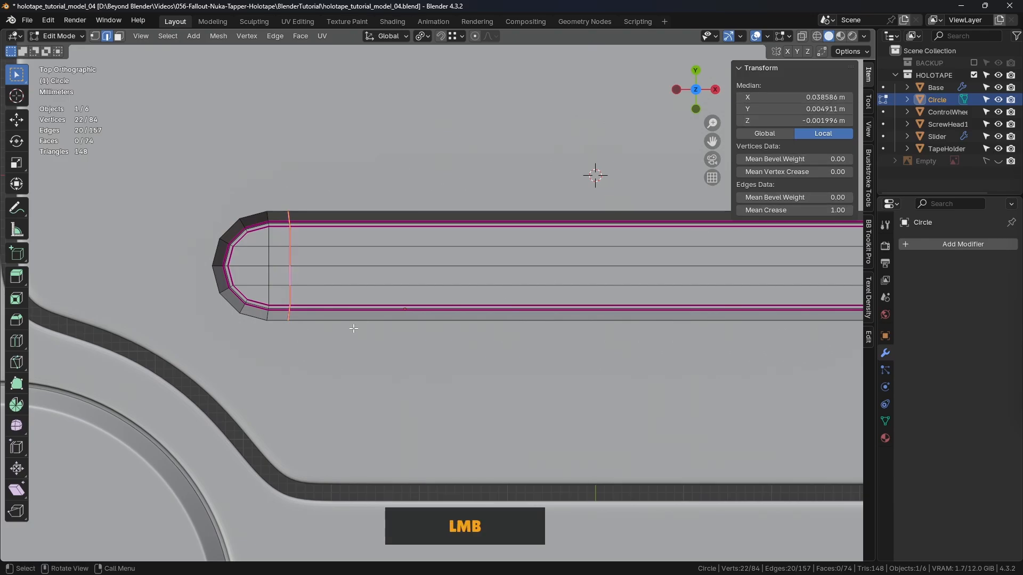
- Examine the creased groove's shading in Object Mode, return to Edit Mode and clear the edge selection
key("Tab")
left_click(391, 298)
scroll(391, 299, "down", 3)
middle_click_drag(391, 299, 365, 237)
key("Tab")
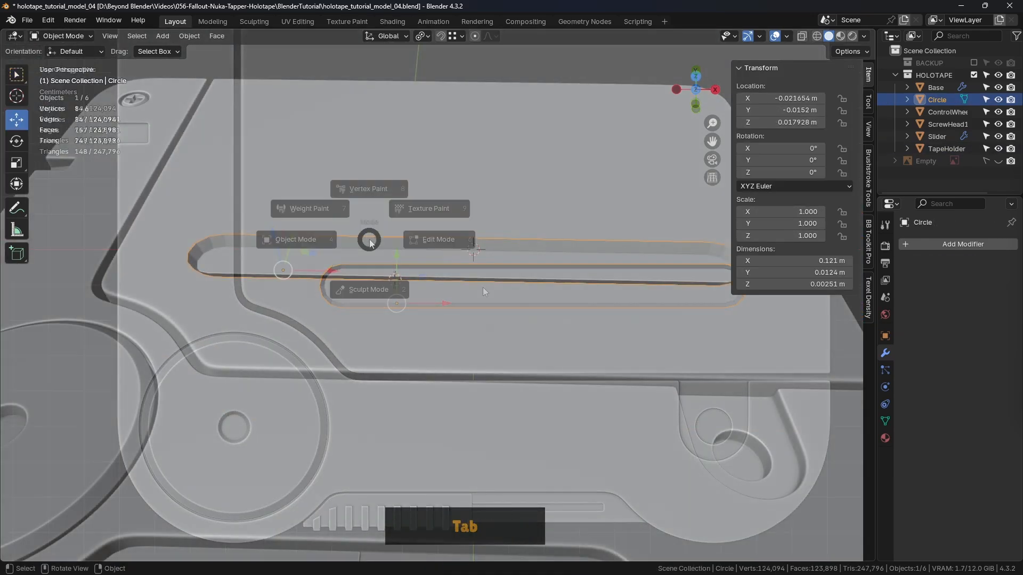
left_click(482, 238)
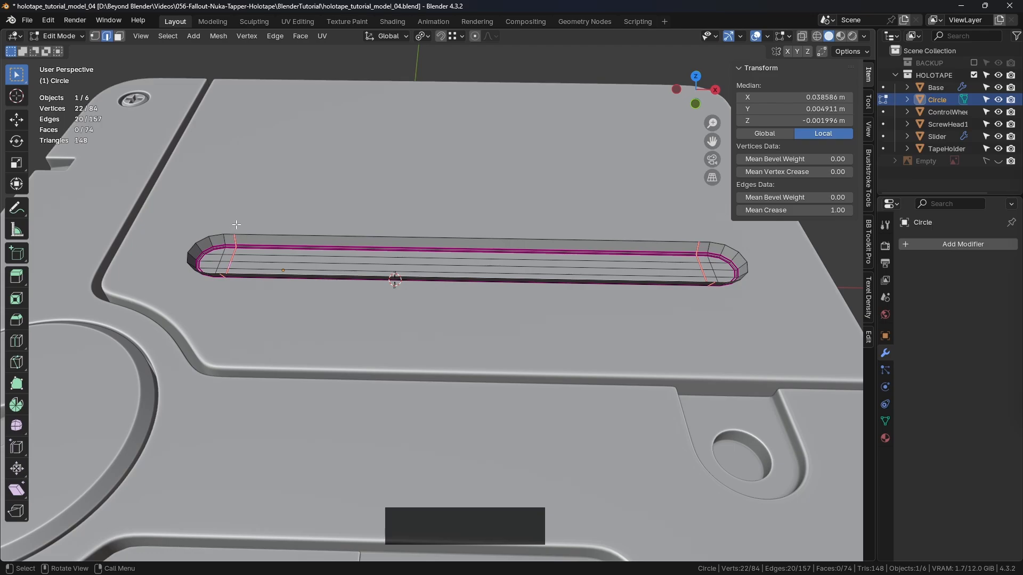
middle_click_drag(275, 231, 363, 281, "shift")
left_click(340, 218)
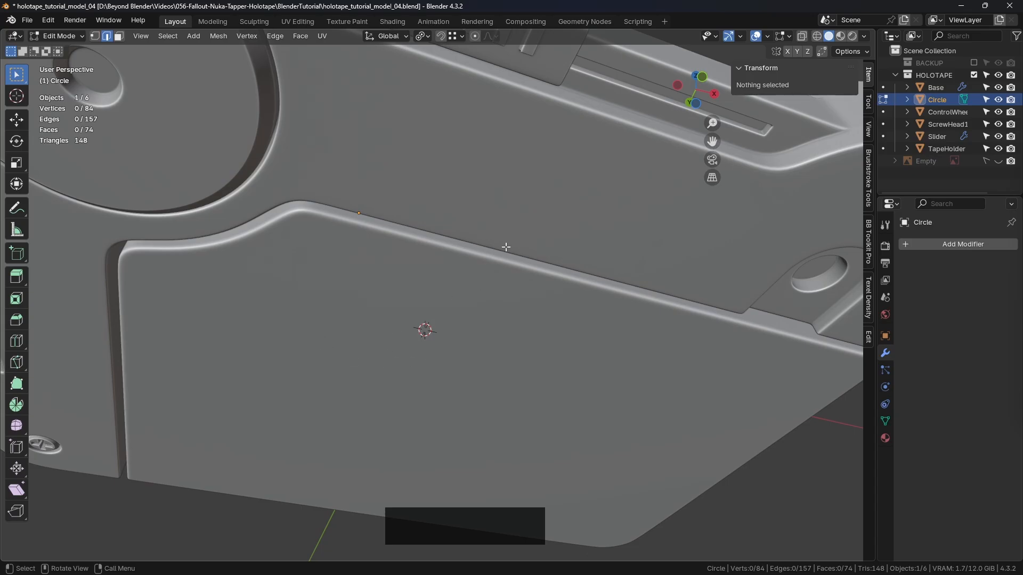
middle_click_drag(506, 247, 437, 224)
- Select the groove's outer rim edge loop and extrude it in place without moving it
scroll(261, 233, "up", 4)
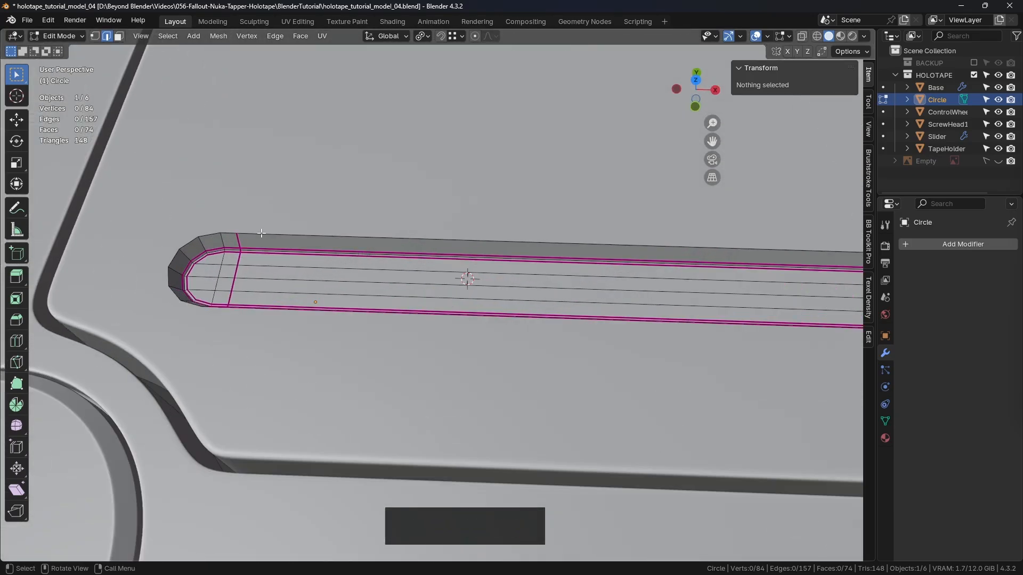
left_click(261, 234, "alt")
scroll(261, 235, "down", 3)
middle_click_drag(261, 235, 507, 266)
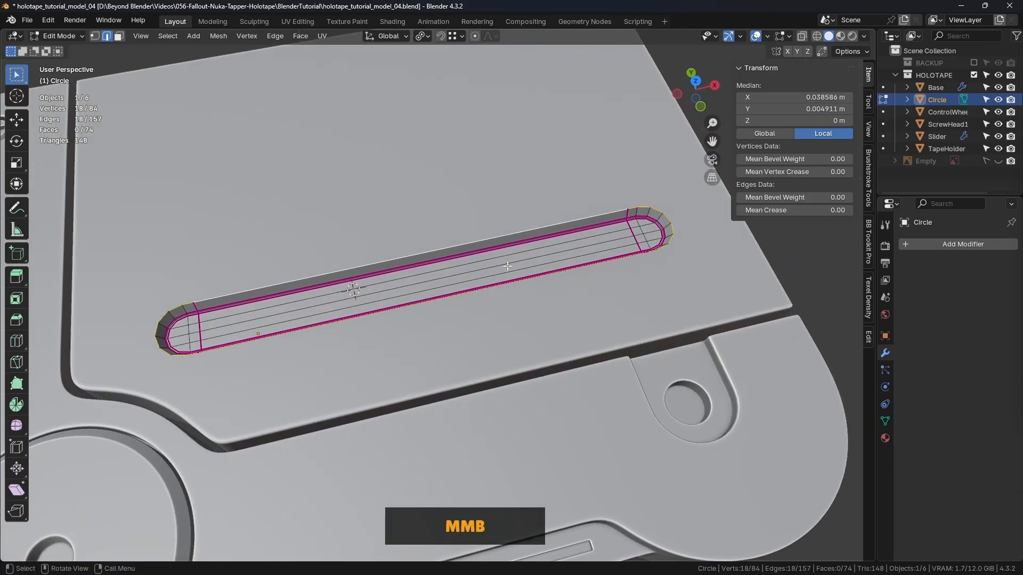
key("e")
right_click(555, 184)
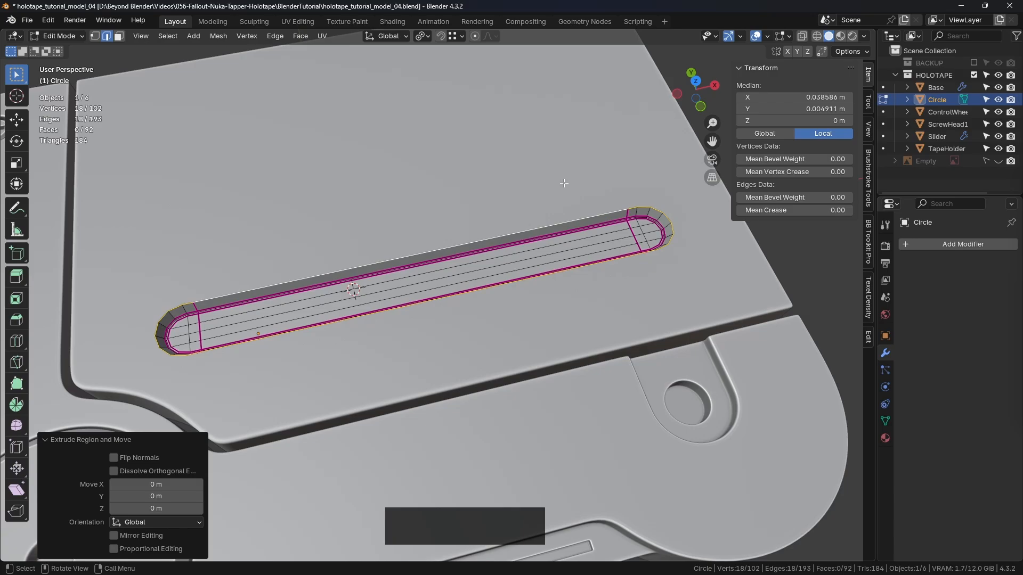
- Try Shrink/Fatten on the extruded rim loop, then scale it outward uniformly by 1.047 instead
key("alt+s")
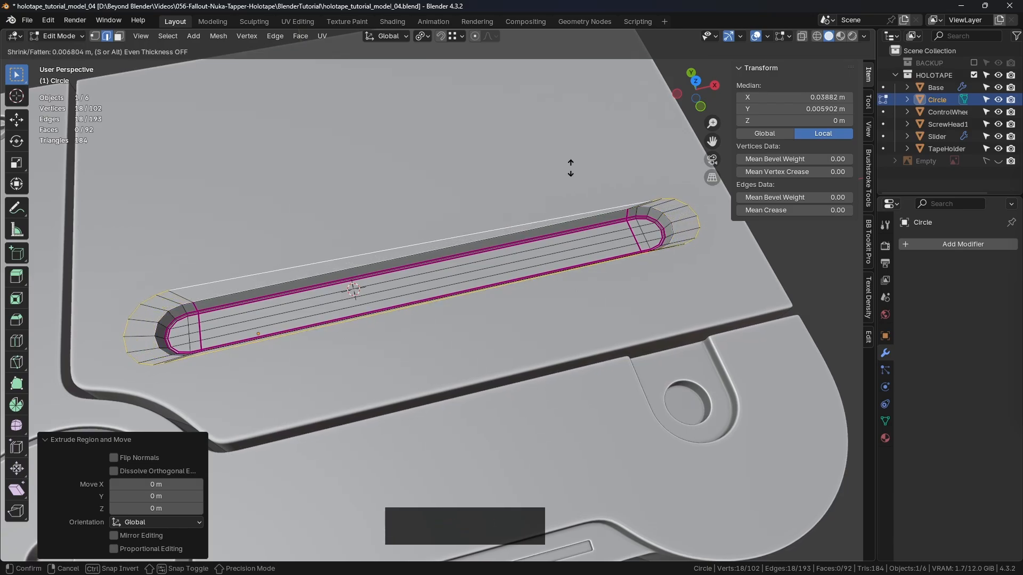
right_click(563, 175)
key("s")
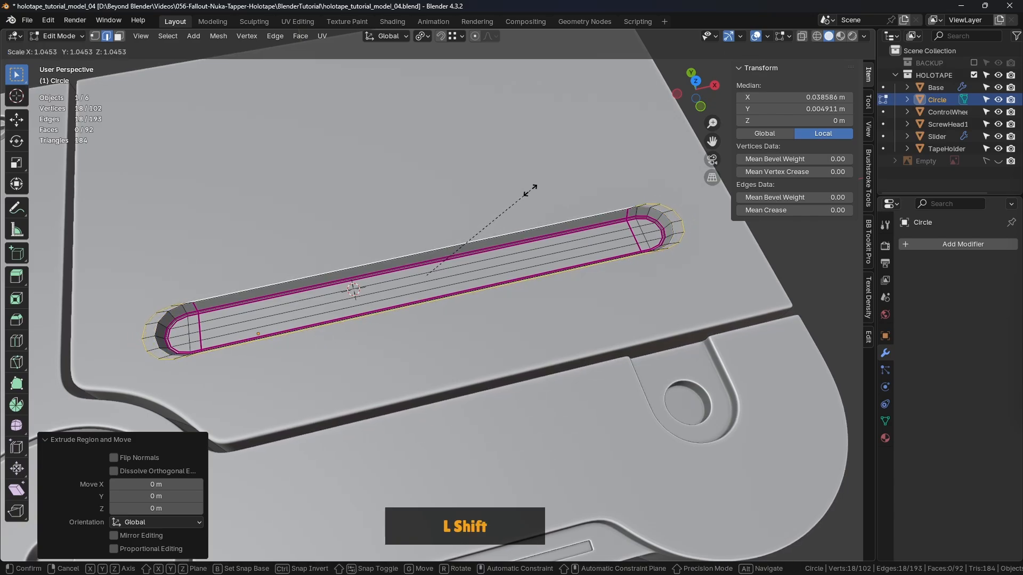
left_click(533, 189, "shift")
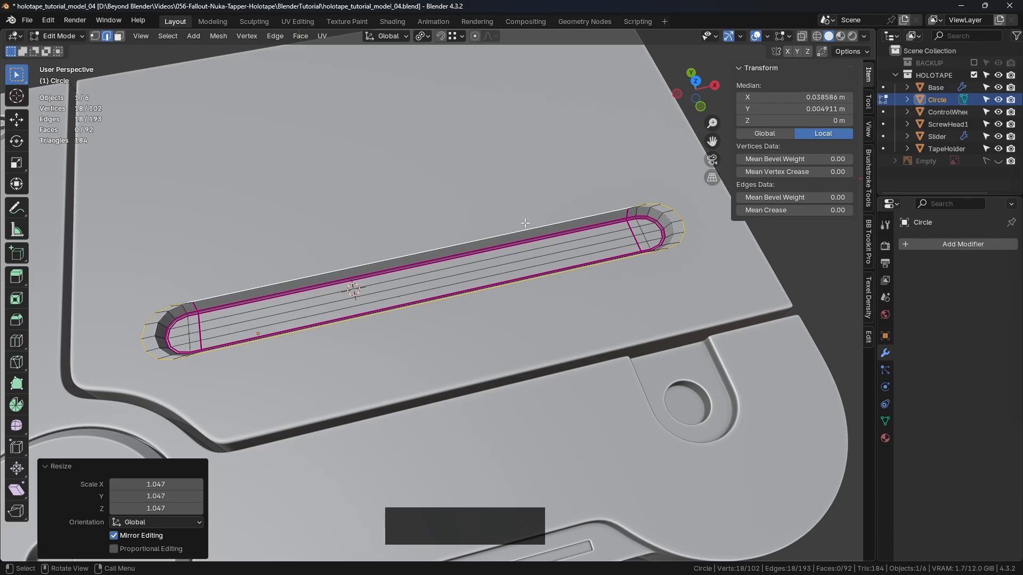
- Scale the extruded outer rim loop by 1.241 along the Y axis to widen the border
middle_click_drag(526, 224, 405, 337)
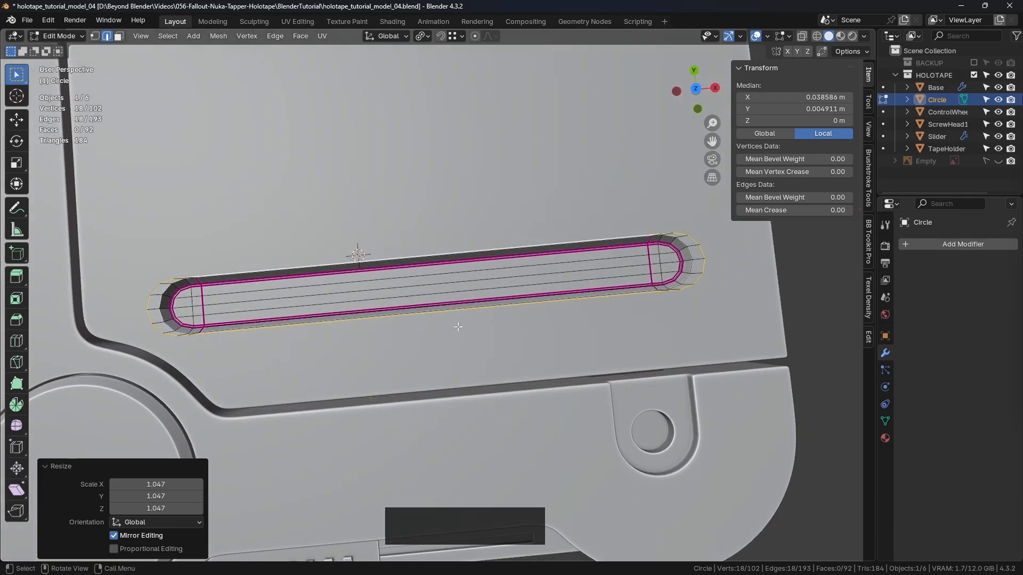
key("s")
key("y")
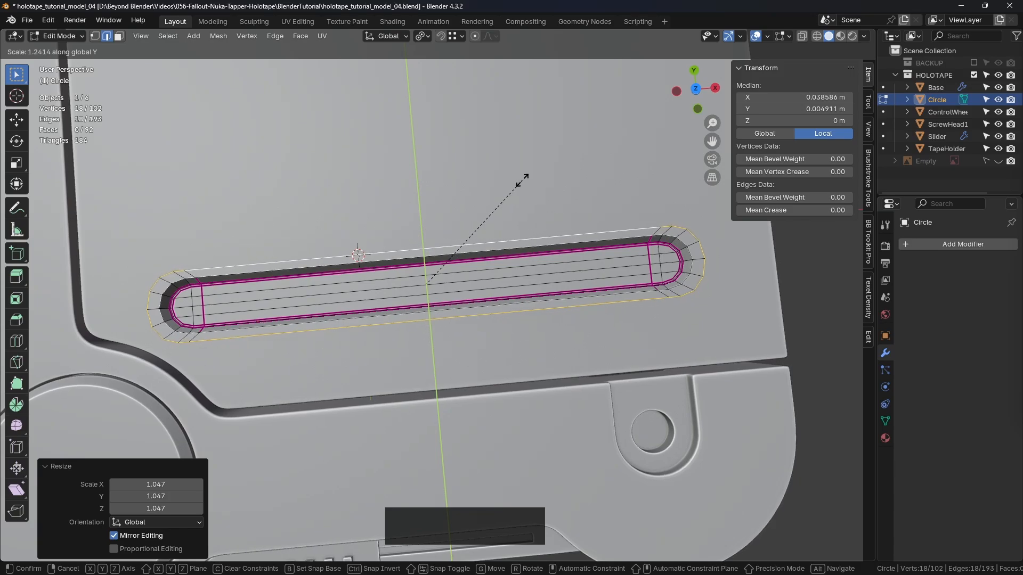
left_click(522, 181)
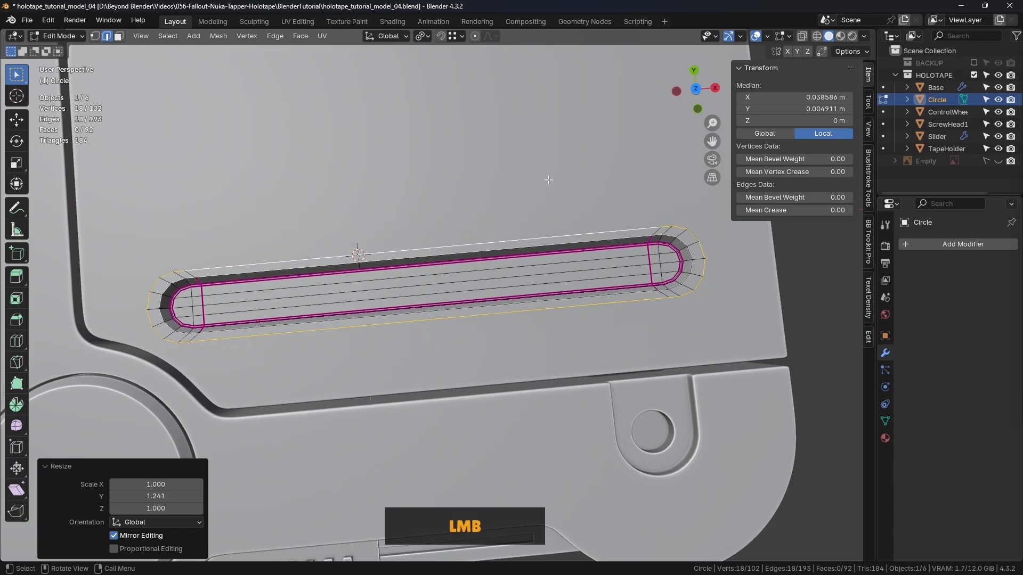
- Select the two outer rim vertices at the left end's straight-to-curve transition and slide them along X into line with the creased cross loop
middle_click_drag(273, 261, 362, 229, "shift")
scroll(449, 259, "up", 3)
scroll(356, 227, "down", 2)
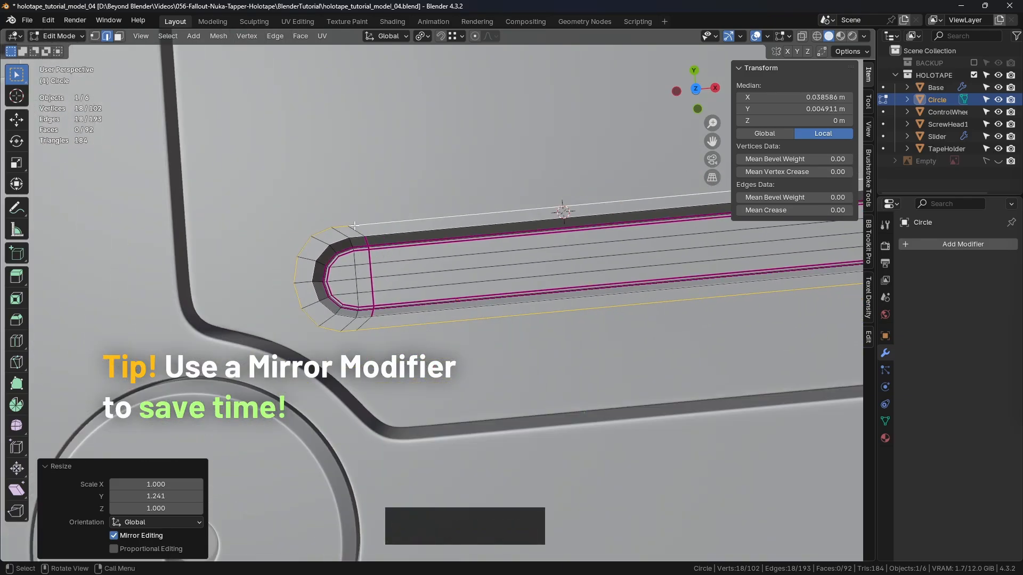
key("KP_7")
scroll(344, 206, "up", 3)
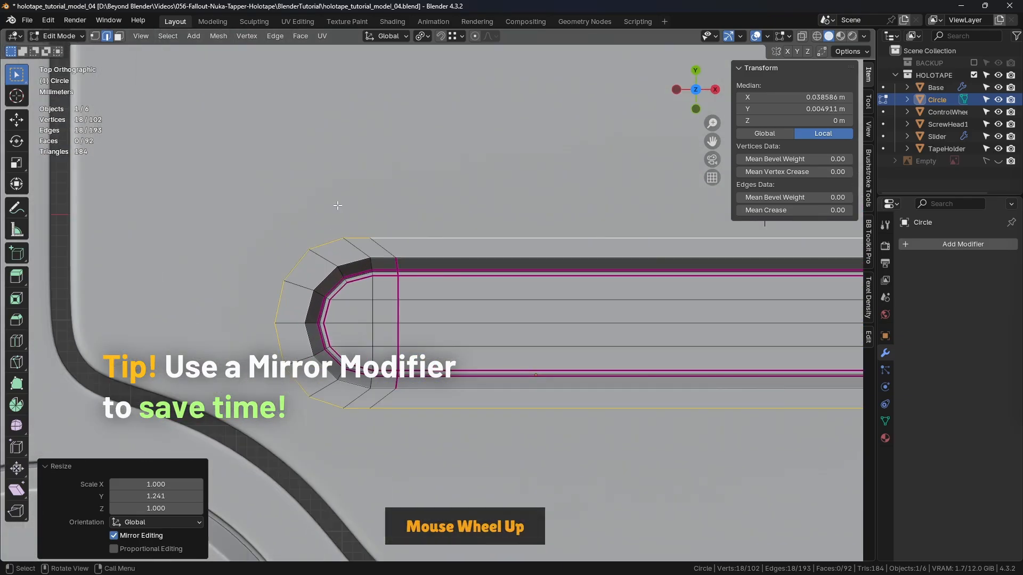
key("1")
left_click(371, 237)
left_click(370, 408, "shift")
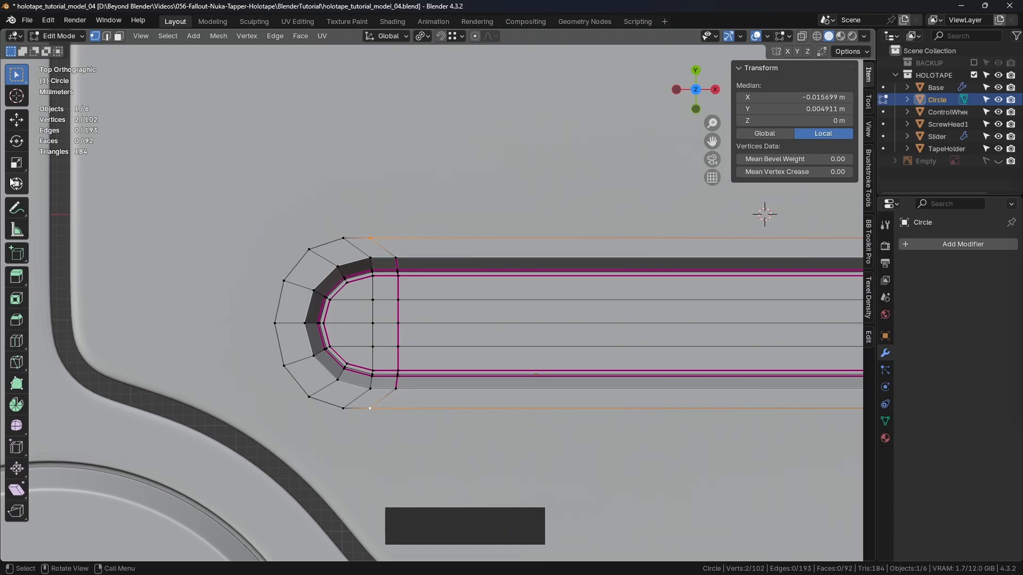
left_click(17, 120)
left_click_drag(418, 323, 394, 251, "ctrl")
left_click(475, 218)
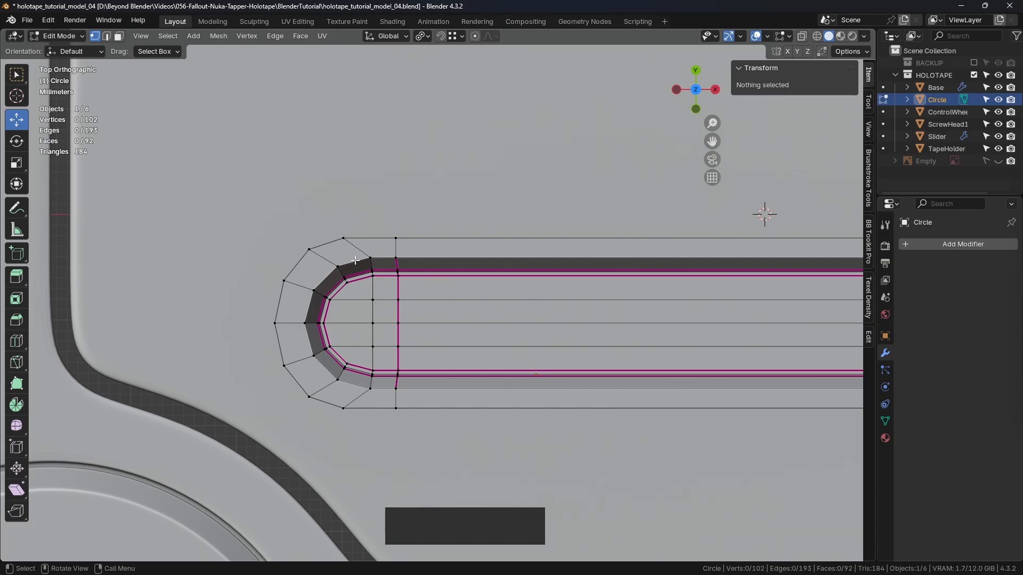
- Select the nine outer rim vertices around the left rounded end and space them evenly with LoopTools Space
scroll(400, 293, "down", 1)
left_click(396, 247)
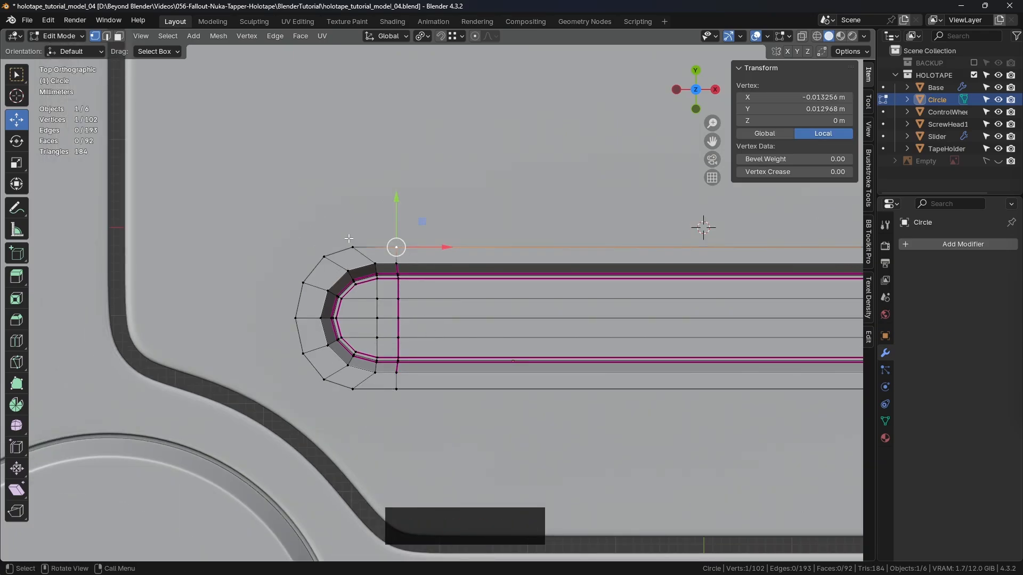
key("c")
mouse_move(349, 238)
left_mouse_down()
mouse_move(354, 247)
mouse_move(320, 275)
mouse_move(307, 344)
mouse_move(350, 391)
mouse_move(412, 396)
left_mouse_up()
right_click(422, 404)
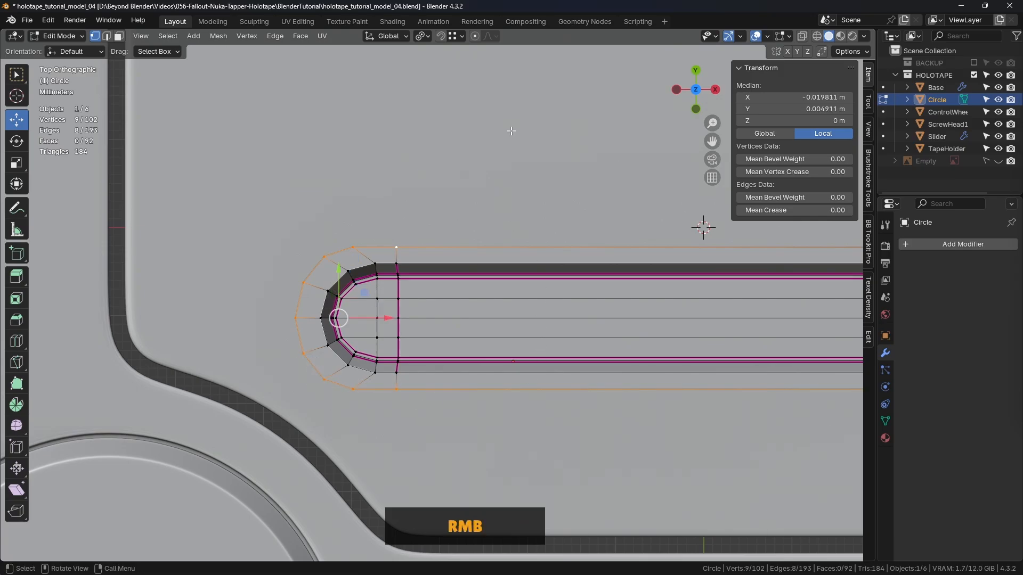
right_click(469, 29)
left_click(469, 26)
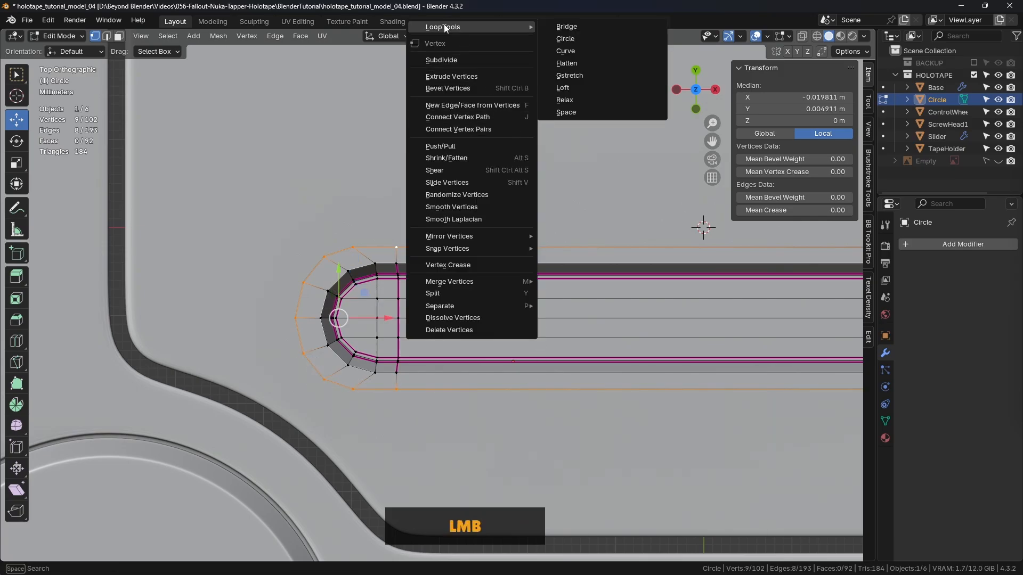
left_click(566, 112)
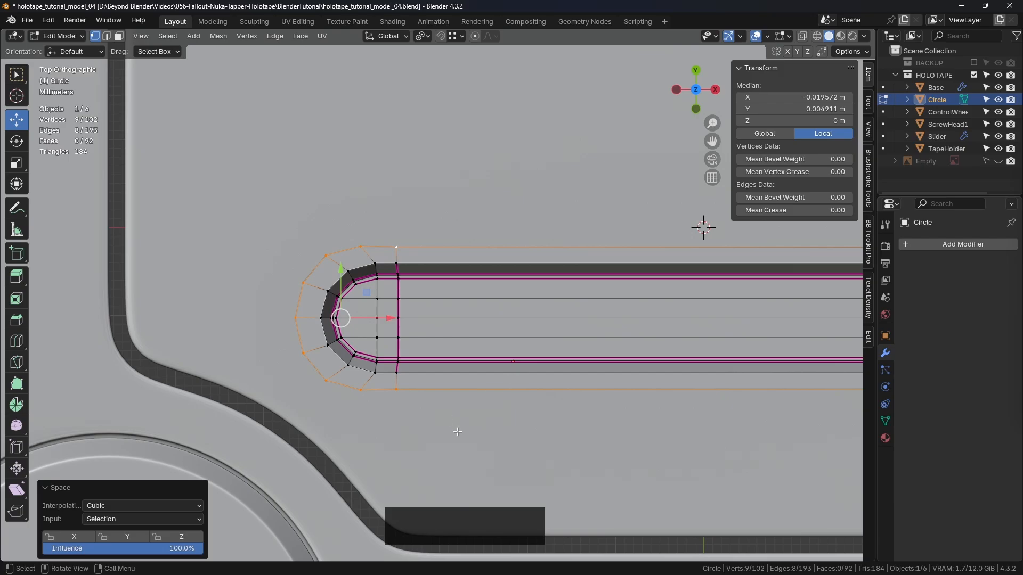
- Align the right end's two outer transition vertices with the creased cross loop by moving them along X
scroll(657, 278, "down", 2)
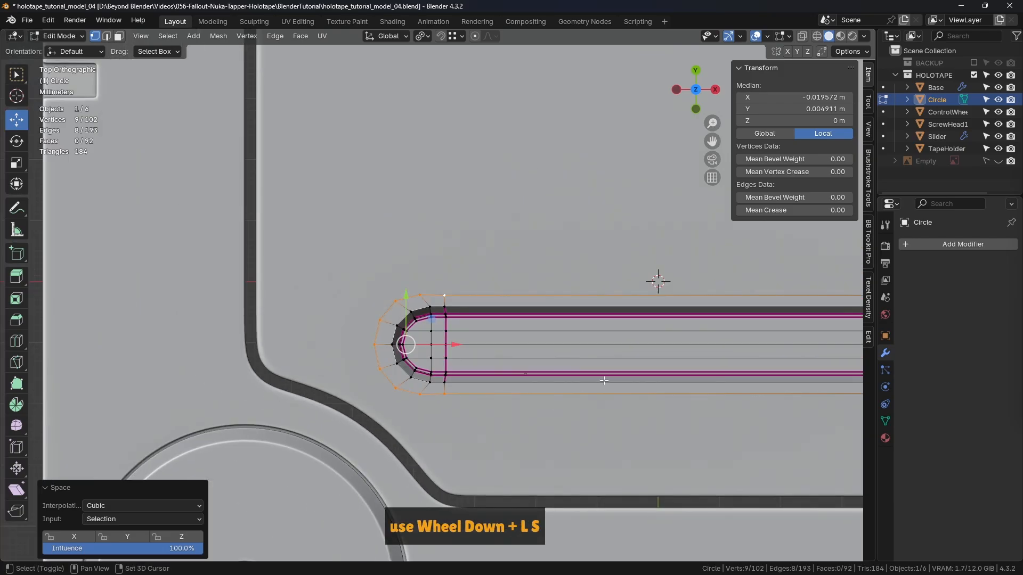
middle_click_drag(657, 278, 85, 247, "shift")
scroll(496, 295, "up", 2)
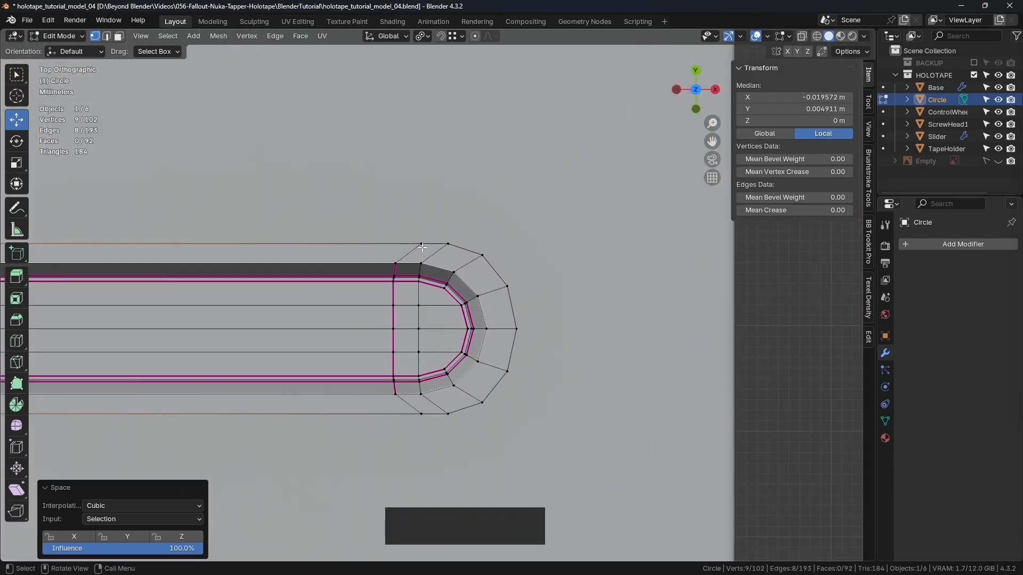
left_click(422, 243)
left_click(422, 414, "shift")
mouse_move(466, 330)
left_mouse_down()
mouse_move(396, 264)
mouse_move(395, 239)
mouse_move(456, 256)
mouse_move(515, 365)
mouse_move(451, 418)
mouse_move(390, 426)
left_mouse_up()
- Select the nine outer rim vertices around the right rounded end, distribute them evenly with LoopTools Space, and clear the selection
left_click(427, 236)
key("c")
right_click(420, 417)
right_click(459, 157)
mouse_move(459, 156)
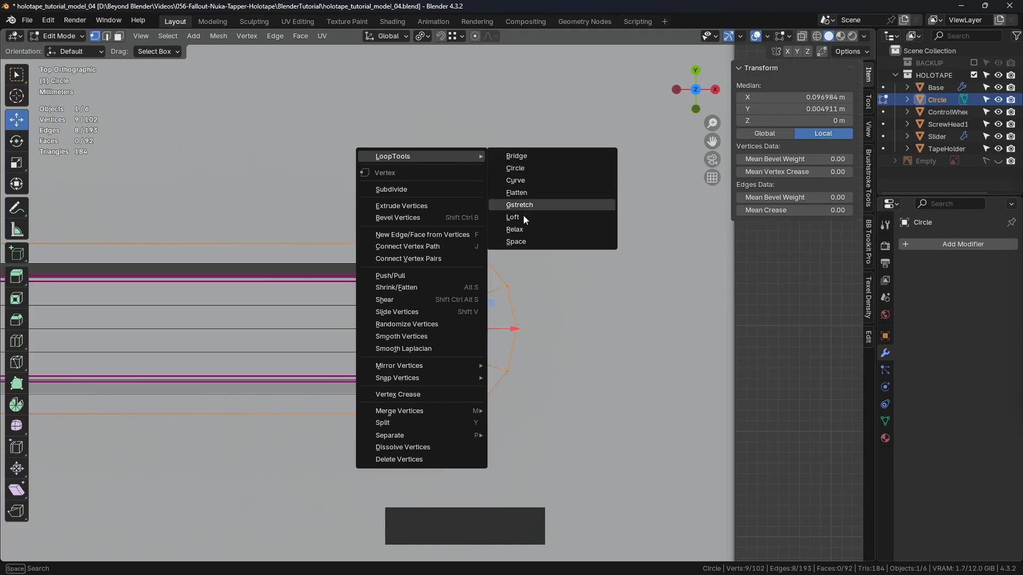
left_click(518, 242)
left_click(580, 241)
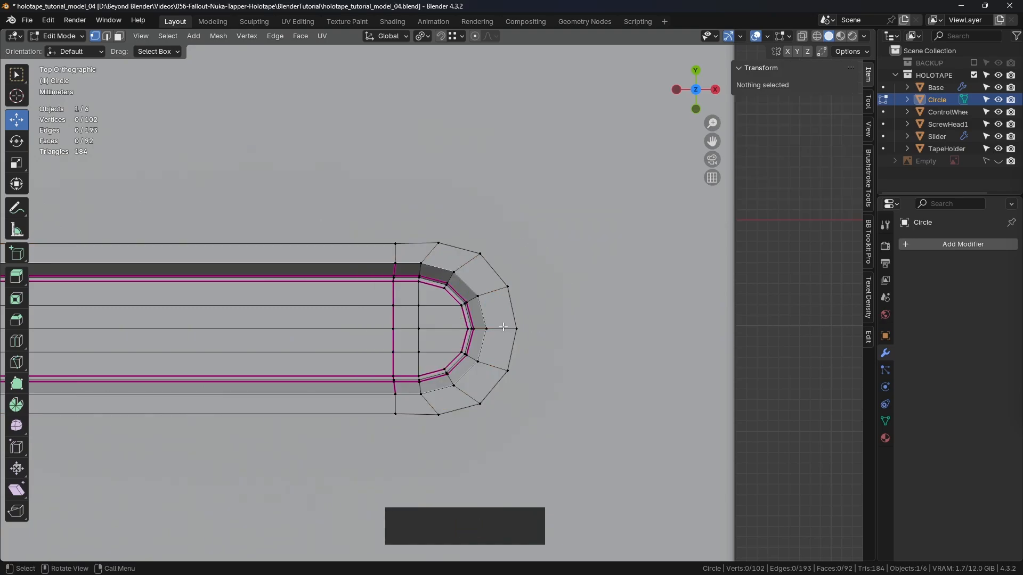
- Select the entire outer rim loop and scale it by 1.024 along the Y axis
scroll(502, 327, "down", 2)
middle_click_drag(358, 320, 683, 324, "shift")
scroll(547, 318, "down", 1)
left_click(644, 278, "alt")
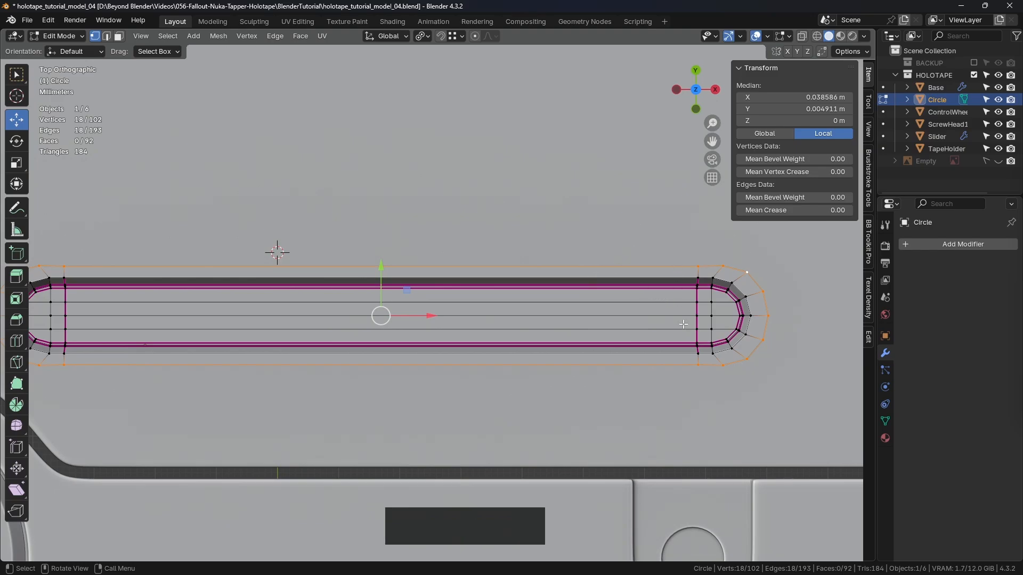
scroll(710, 292, "up", 1)
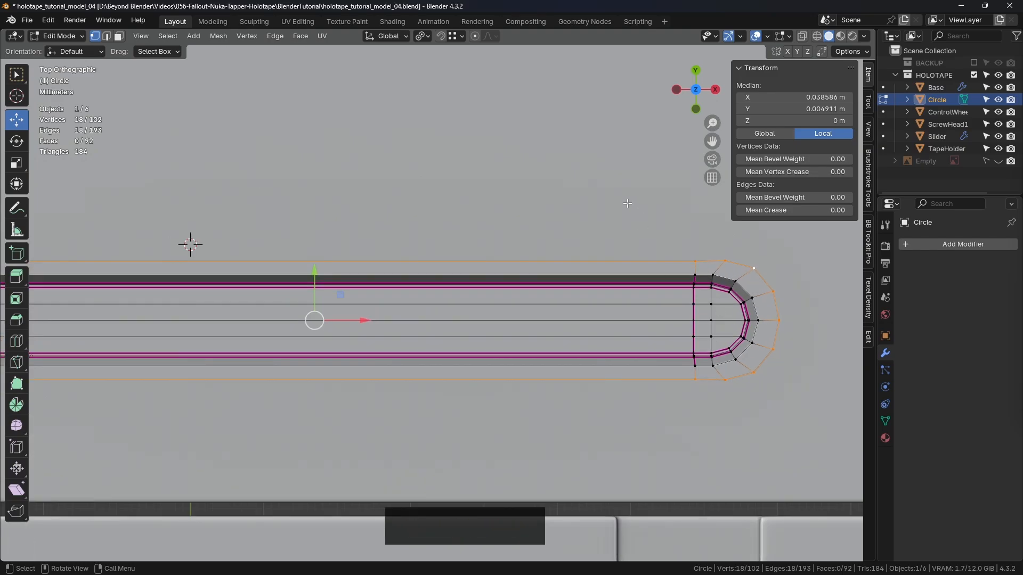
key("s")
key("y")
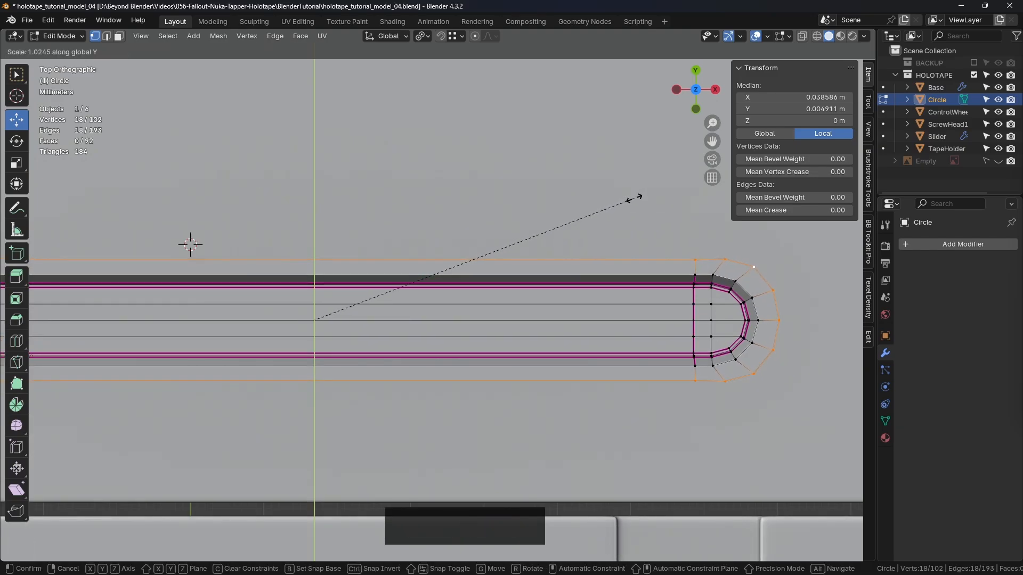
left_click(634, 198)
- Switch to Object Mode and examine the groove and its border on the tape holder from several angles
scroll(637, 234, "down", 3)
key("ctrl+Tab")
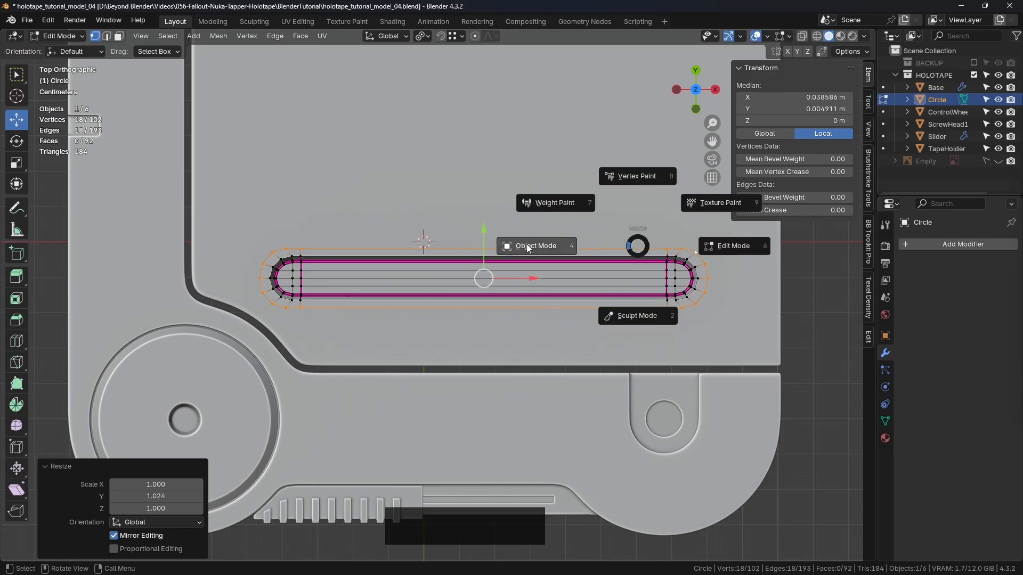
left_click(528, 248)
scroll(507, 341, "down", 2)
middle_click_drag(507, 340, 596, 250)
left_click(609, 189)
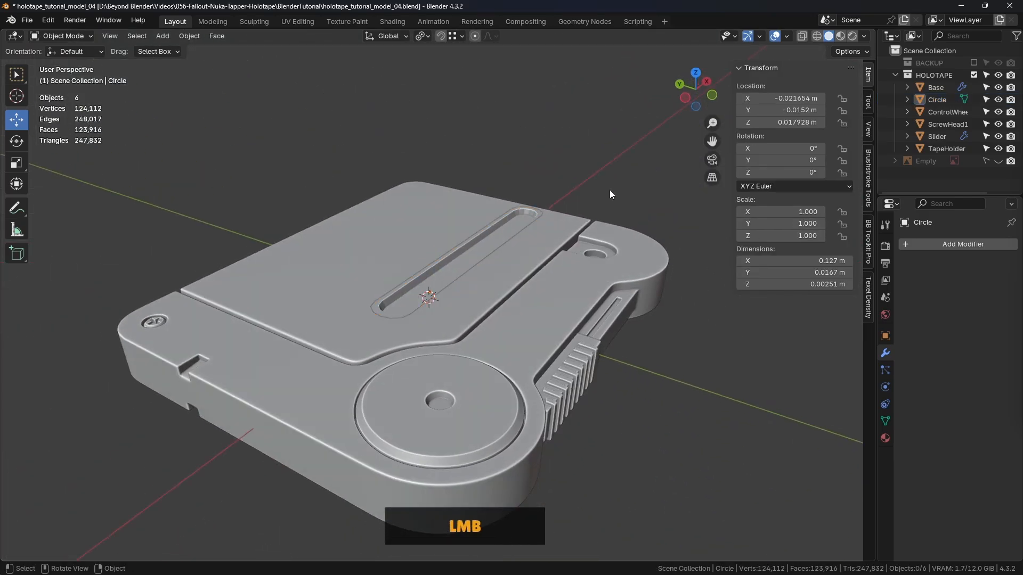
middle_click_drag(610, 193, 447, 287)
scroll(408, 250, "up", 4)
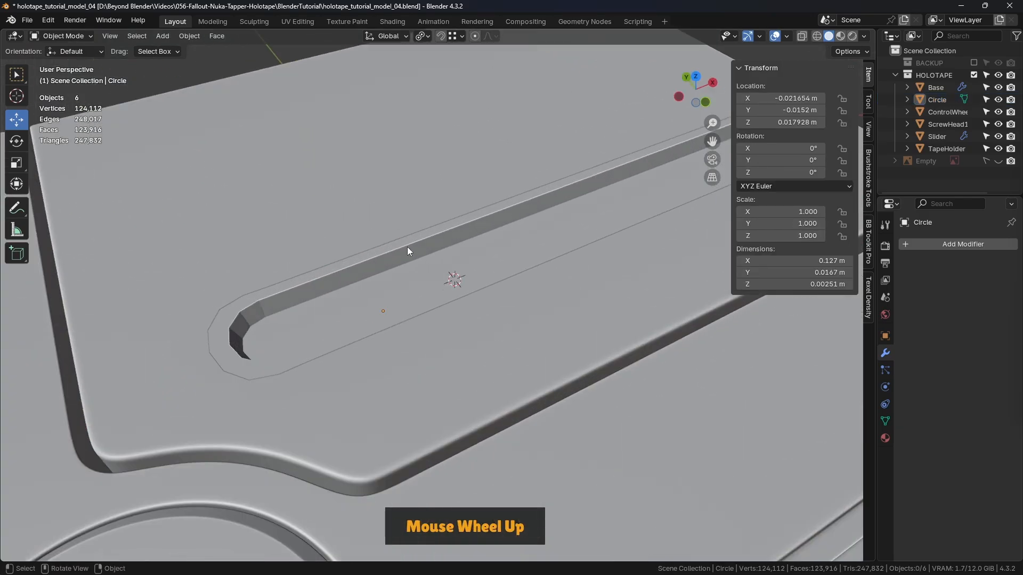
- Return the groove object to Edit Mode and select the edge loop along the groove's upper opening, inside the border
left_click(405, 246)
key("Tab")
left_click(487, 244)
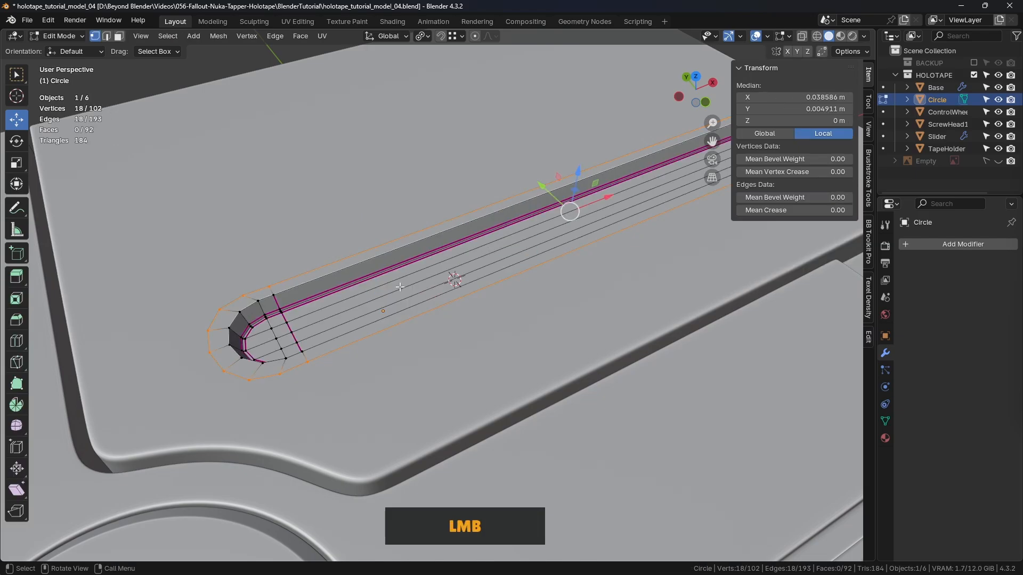
middle_click_drag(400, 286, 327, 348)
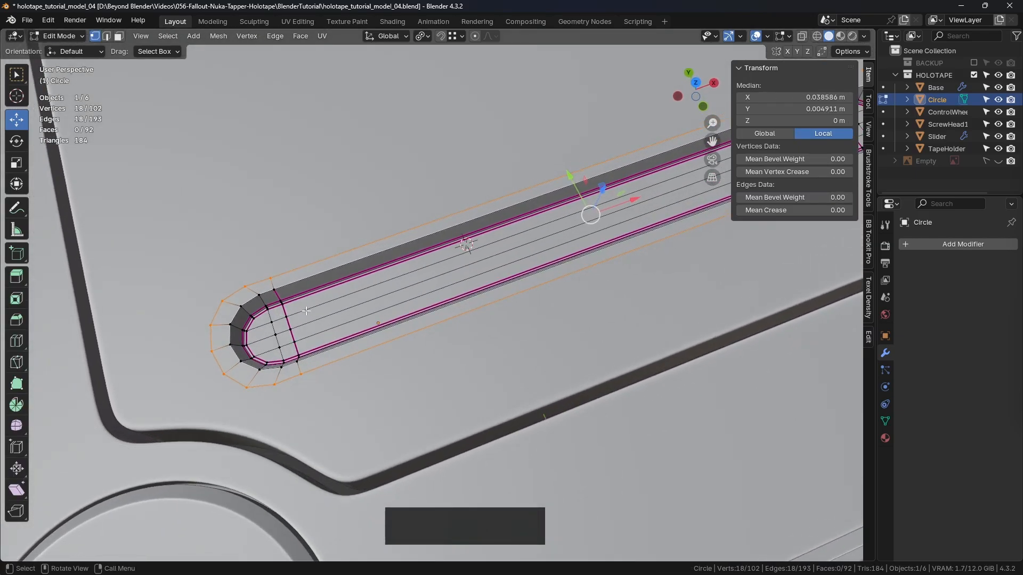
middle_click_drag(306, 311, 368, 296)
key("2")
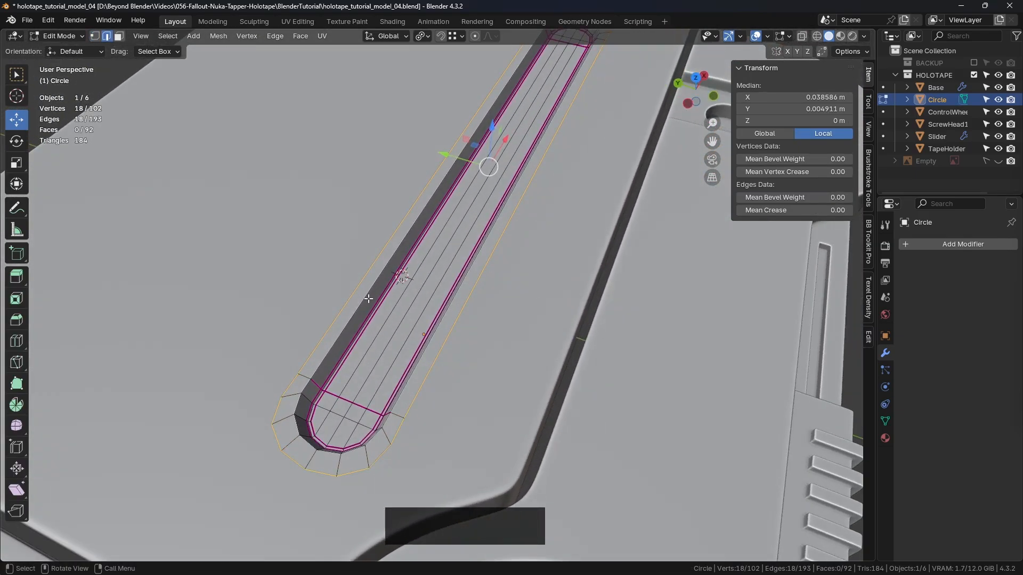
left_click(367, 295, "alt")
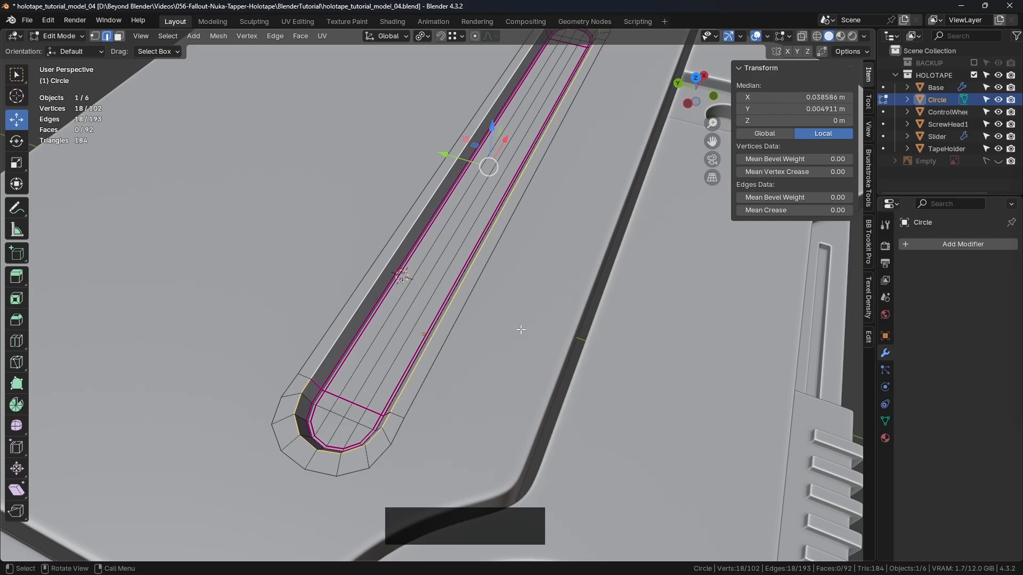
- Bevel the groove's upper opening loop with 2 segments, shape 1.000 and a width of about 0.000587 m
middle_click_drag(521, 330, 604, 240)
scroll(473, 214, "up", 3)
scroll(604, 240, "up", 2)
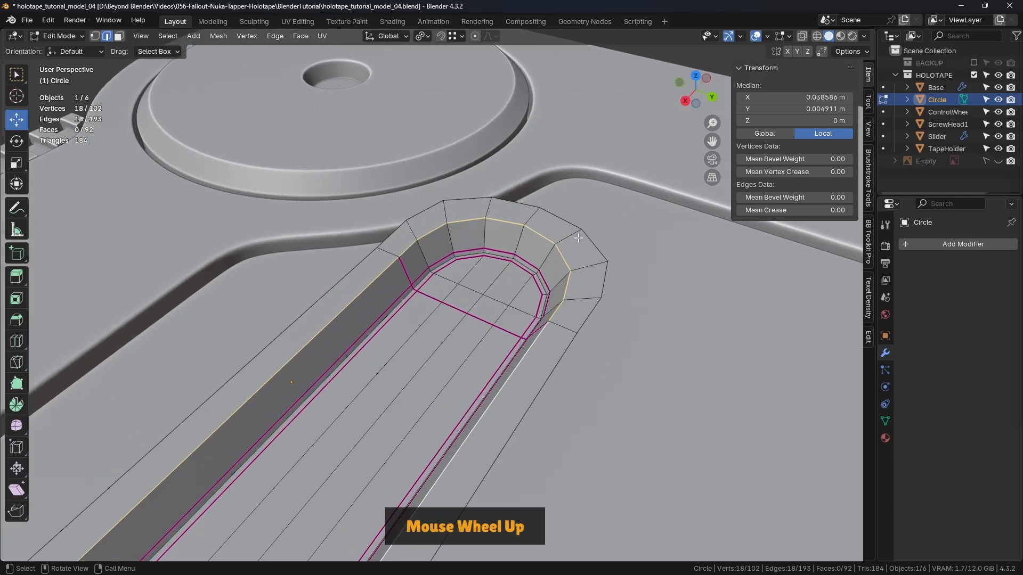
key("ctrl+b")
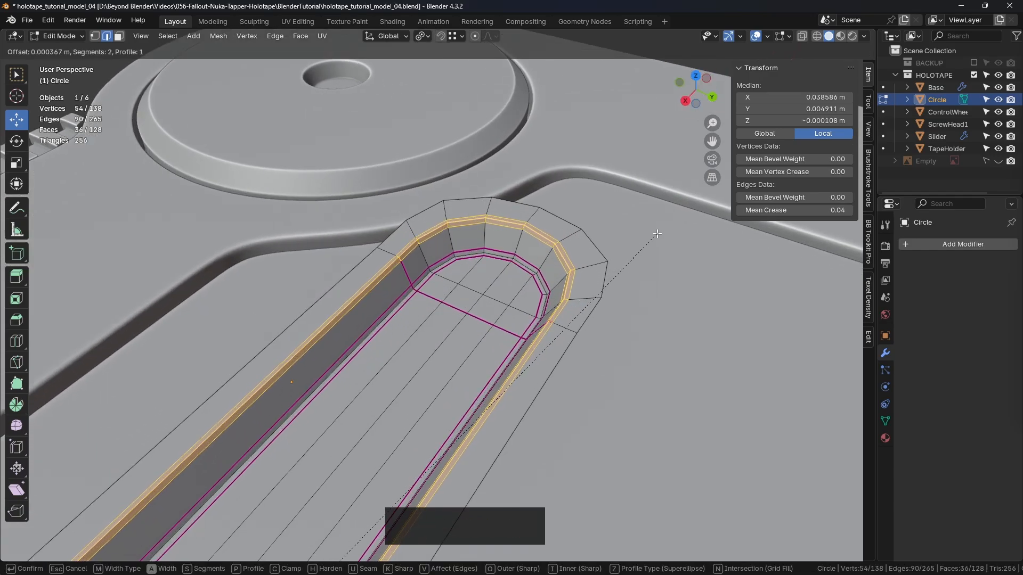
key("shift")
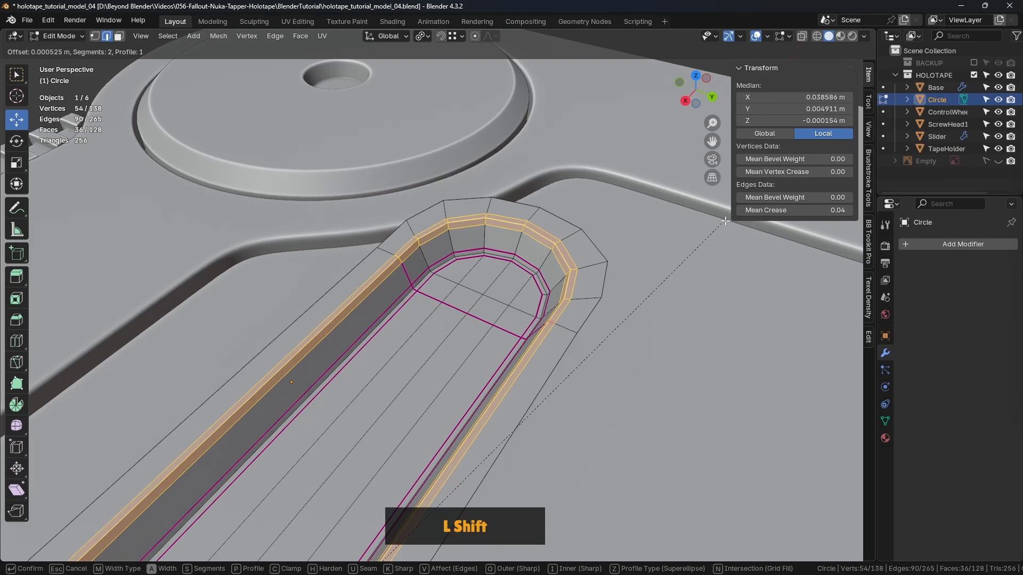
left_click(758, 214, "shift")
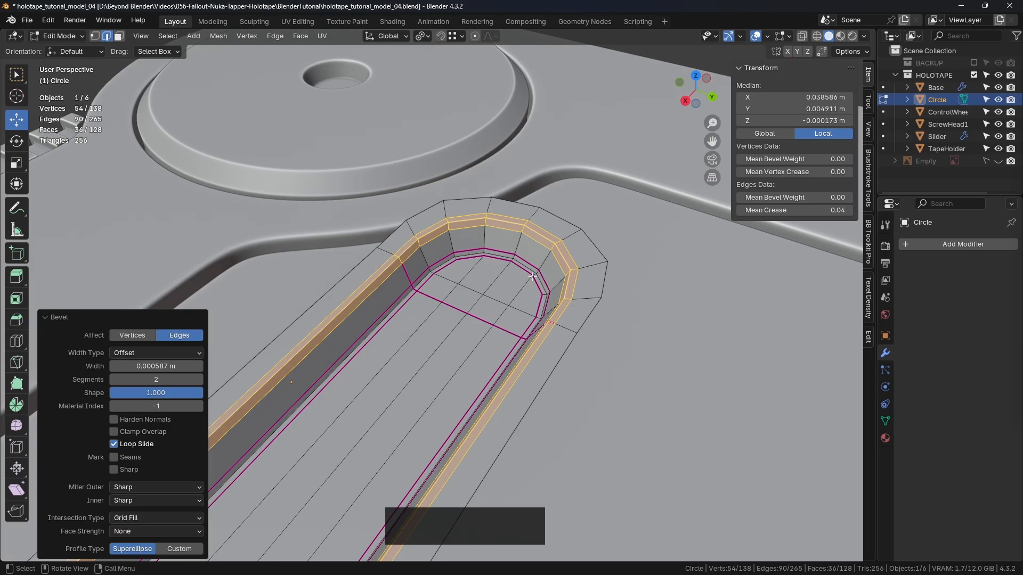
- Select the outer and inner edge loops of the new bevel and set their mean crease to 1.00
left_click(571, 256, "alt")
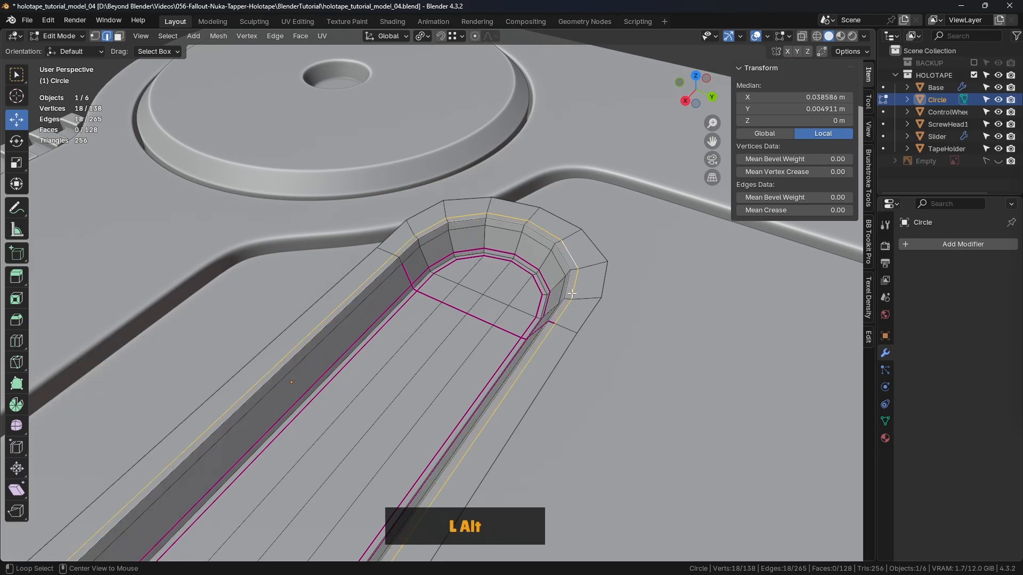
left_click(558, 262, "alt+shift")
scroll(554, 313, "down", 1)
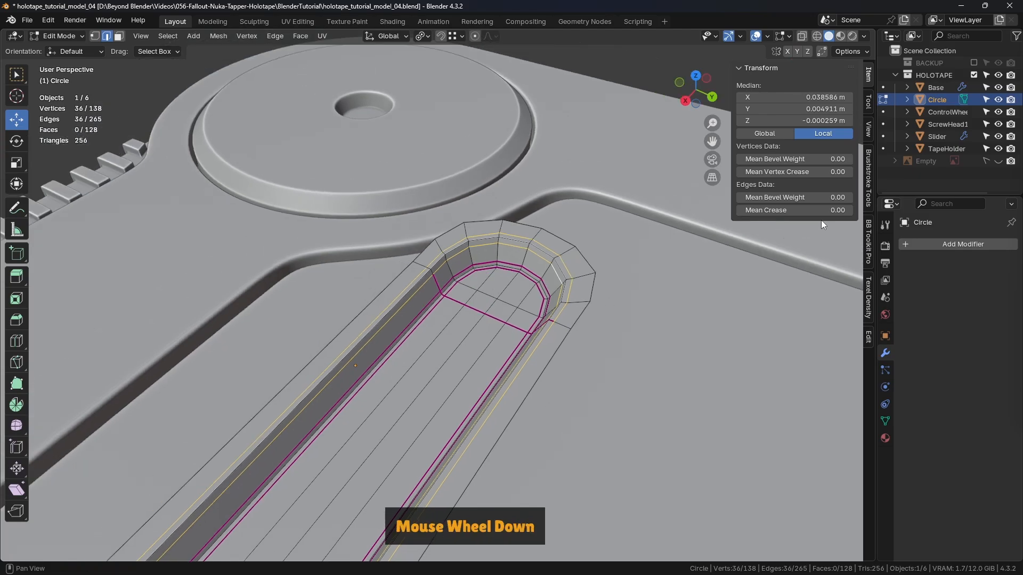
left_click_drag(767, 211, 841, 211)
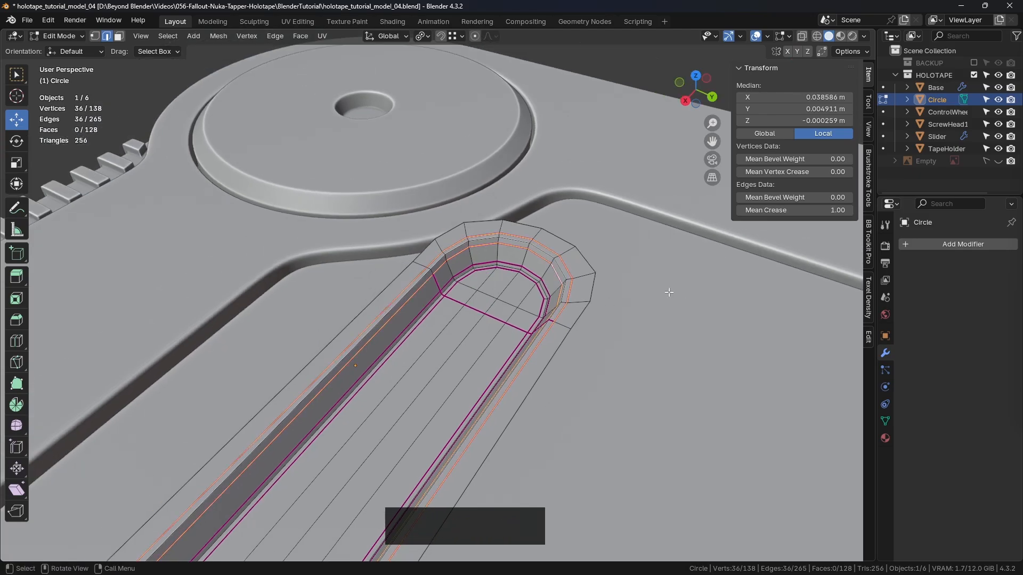
- Leave Edit Mode and add a Subdivision Surface modifier with 2 viewport levels to the groove object
key("Tab")
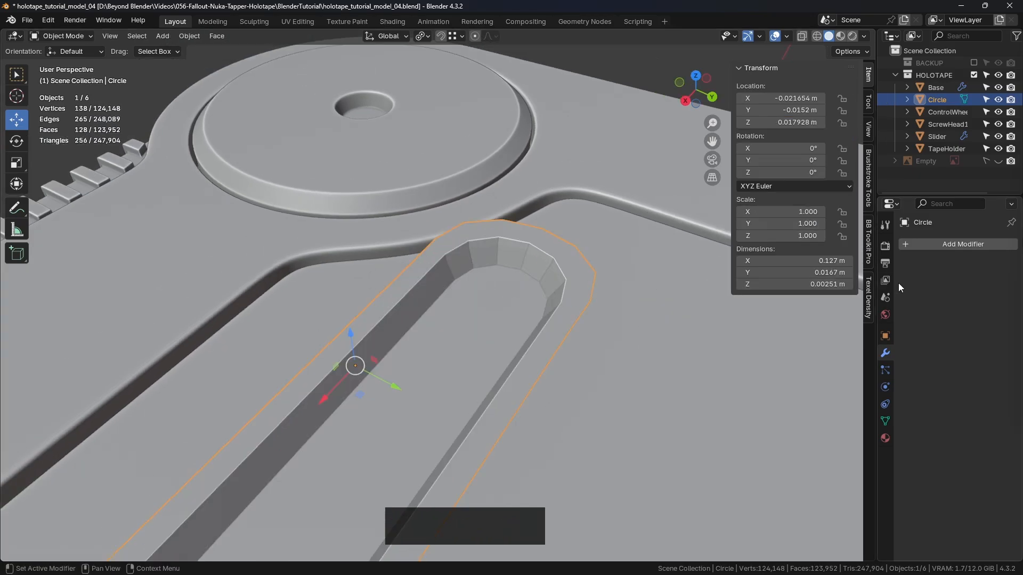
scroll(468, 343, "down", 2)
left_click(625, 115)
middle_click_drag(624, 115, 509, 362)
left_click(885, 353)
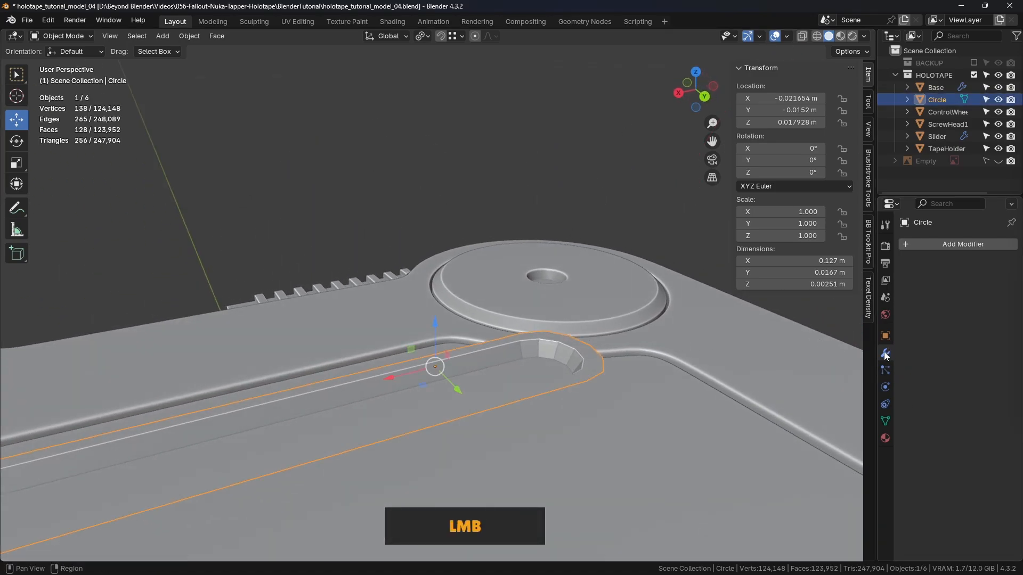
left_click(928, 244)
mouse_move(875, 294)
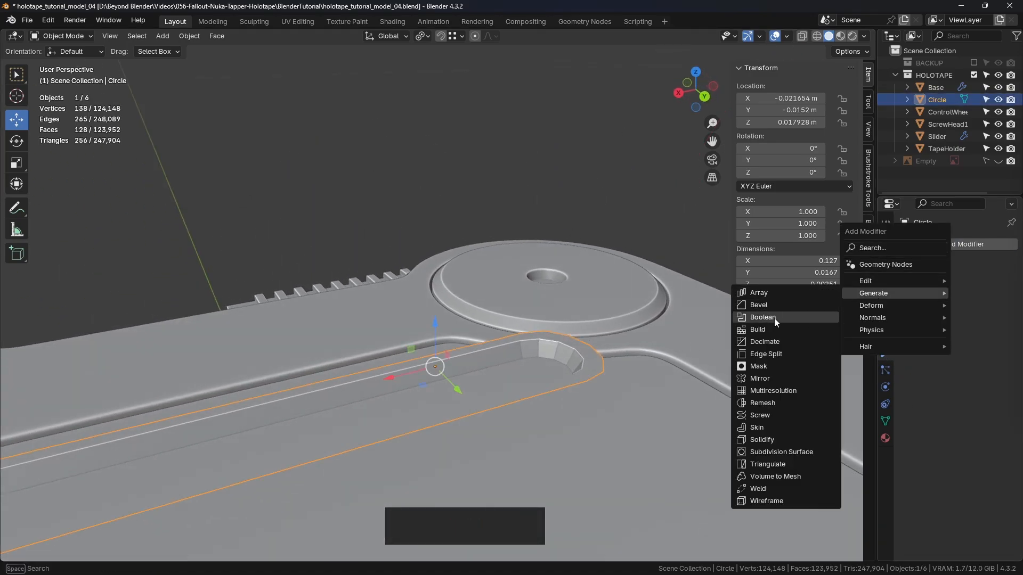
left_click(781, 452)
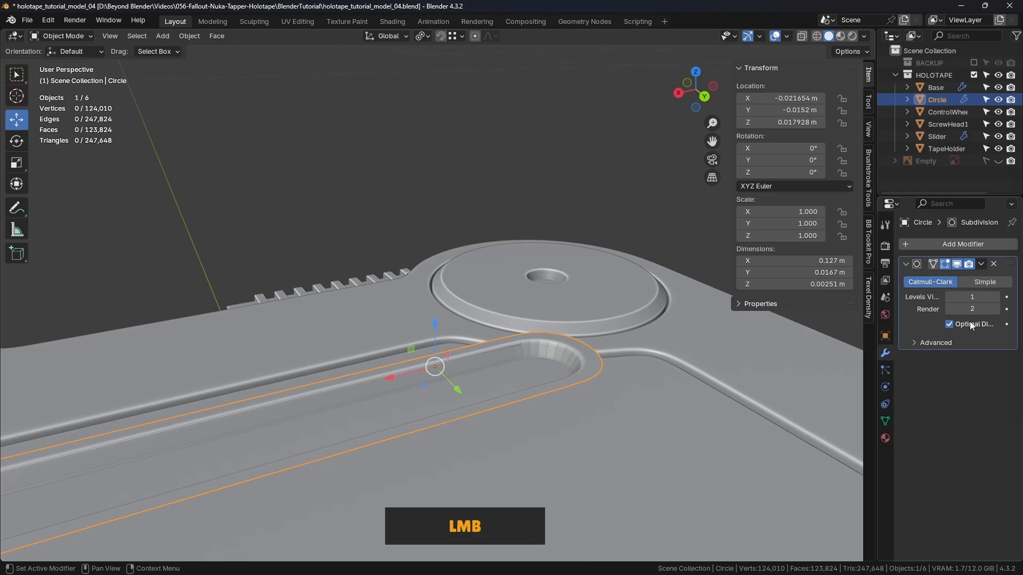
left_click(995, 297)
- Shade the groove object smooth, deselect it and check the smoothed groove from several angles
right_click(564, 349)
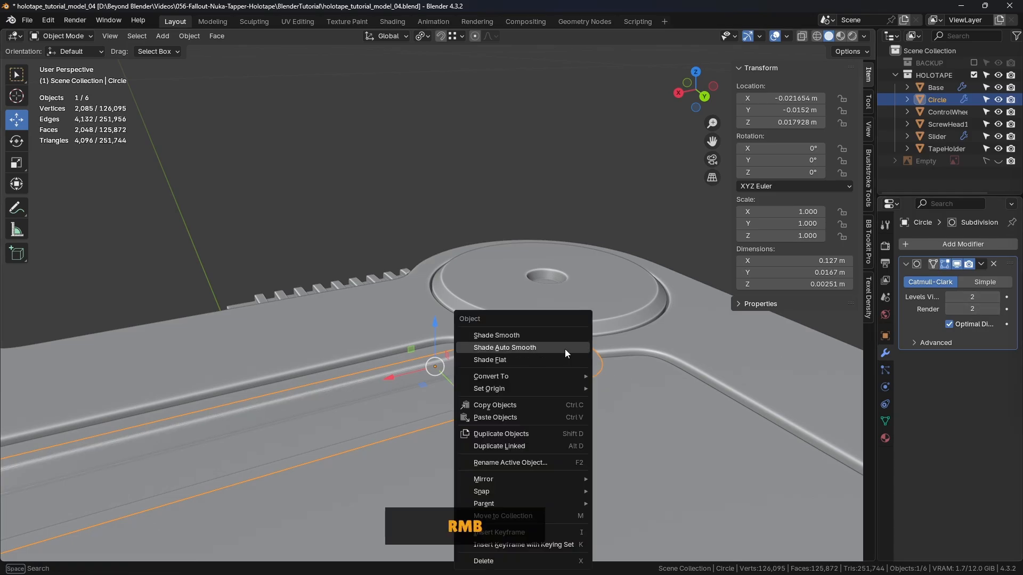
left_click(501, 334)
left_click(622, 136)
middle_click_drag(621, 136, 522, 321)
middle_click_drag(569, 272, 552, 342, "shift")
scroll(560, 325, "down", 2)
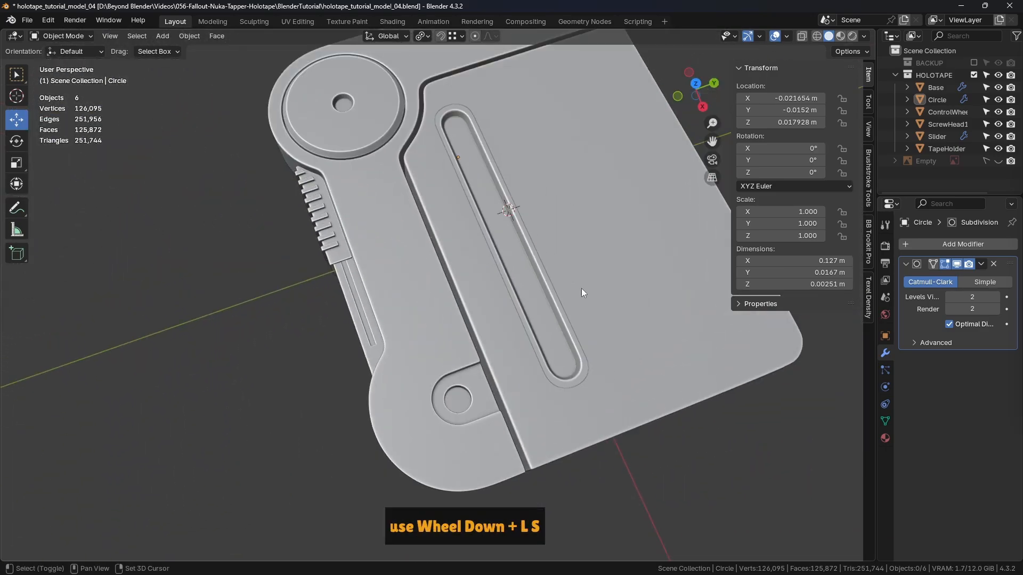
middle_click_drag(580, 289, 353, 337, "shift")
- Select the groove object, save the file and rename the object Indent
left_click(420, 331)
middle_click_drag(625, 238, 622, 247)
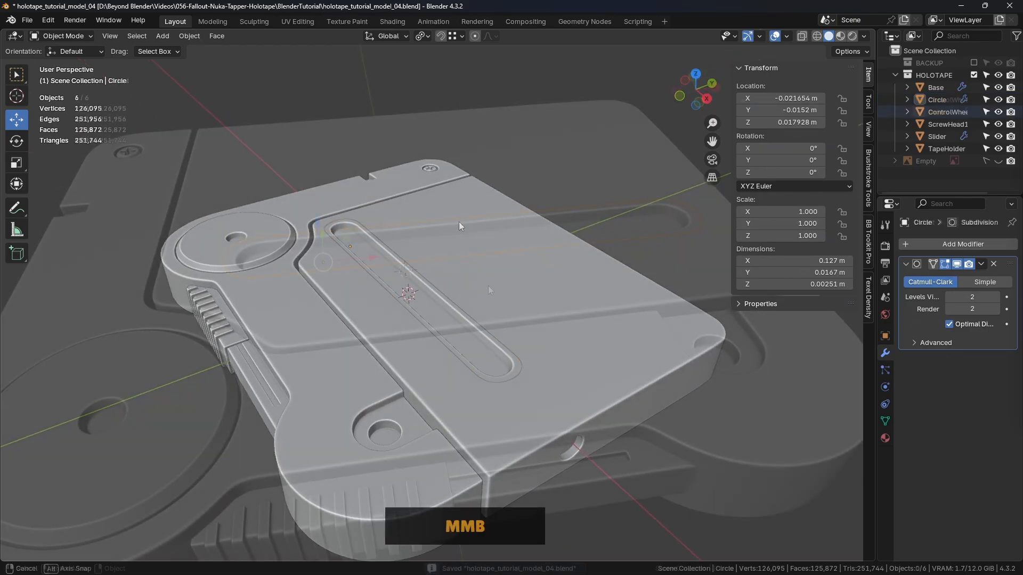
key("ctrl+s")
- Switch to the top orthographic view and disable the Subdivision modifier's viewport display on the groove
middle_click_drag(488, 285, 518, 325, "shift")
key("KP_7")
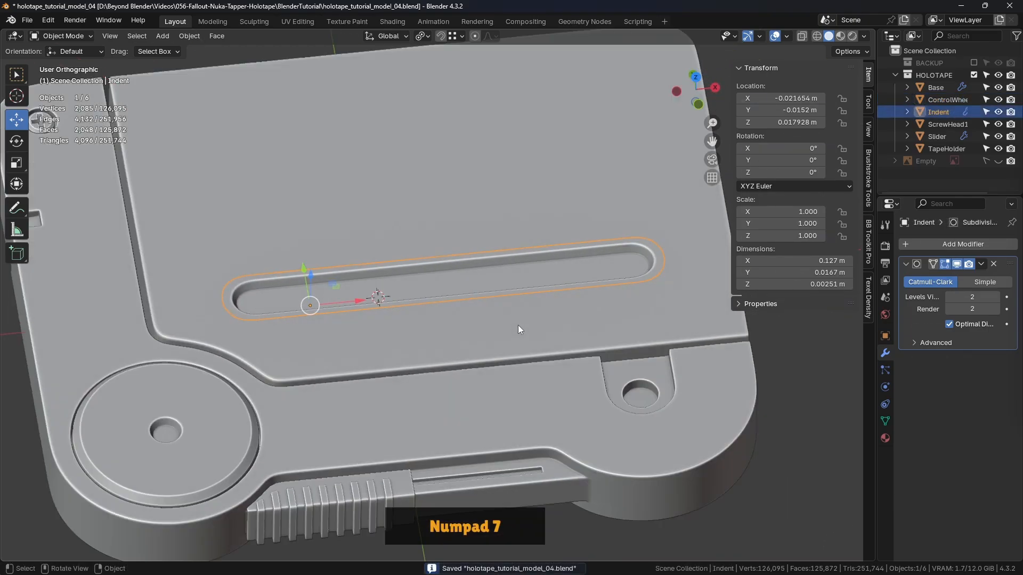
scroll(510, 327, "down", 3)
scroll(535, 333, "down", 2, "shift")
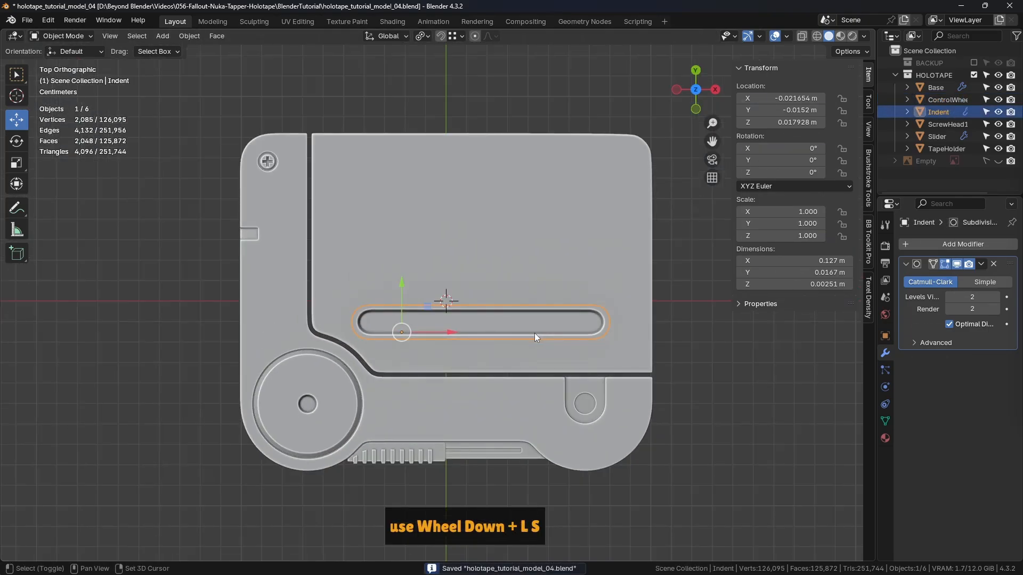
left_click(958, 265)
scroll(432, 331, "up", 2)
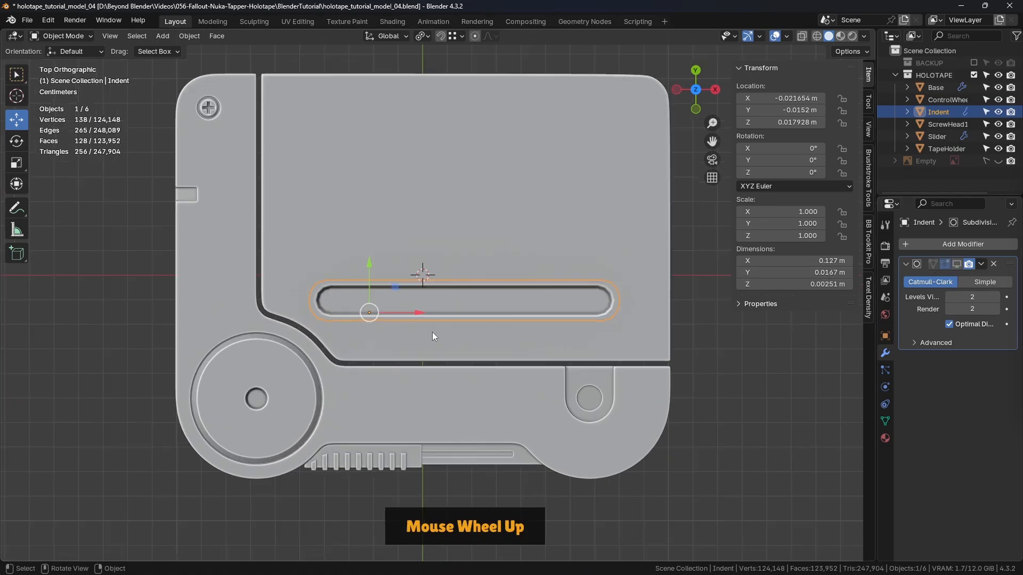
middle_click_drag(387, 330, 331, 322, "shift")
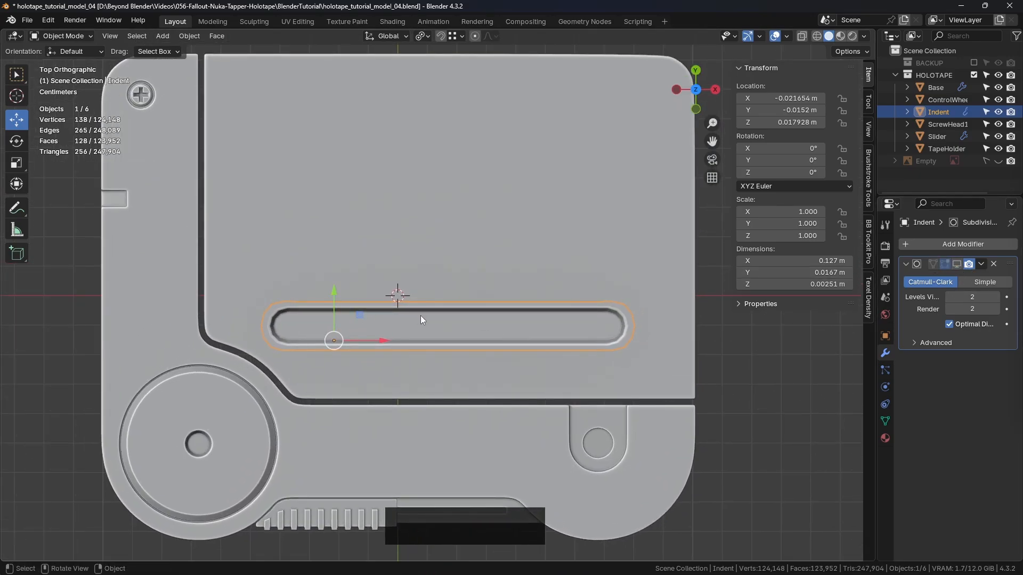
- In Edit Mode, select the long straight edge on the +Y side of the groove's outer border and move it 0.00009 m along Y
key("Tab")
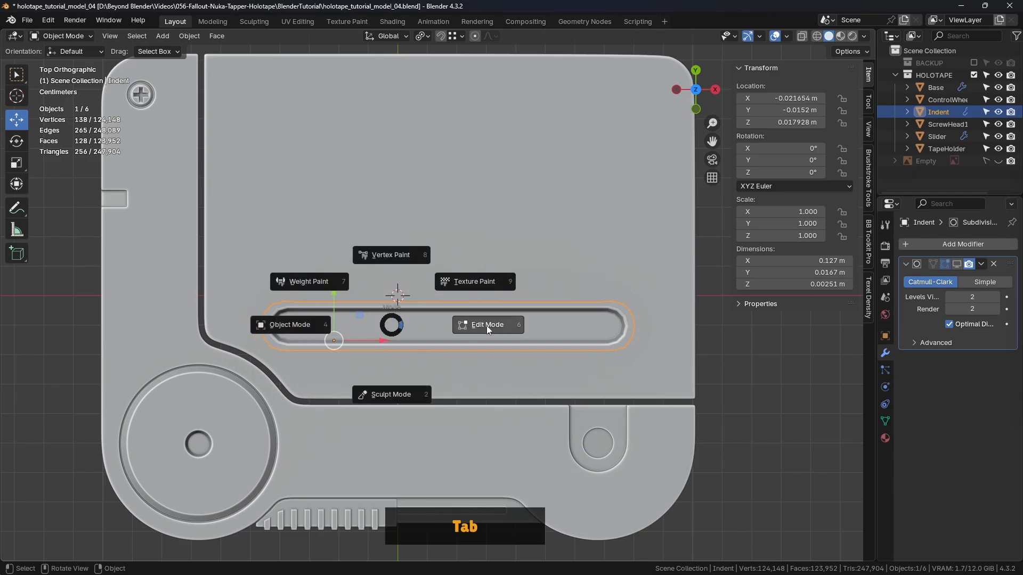
left_click(482, 333)
scroll(473, 331, "up", 2)
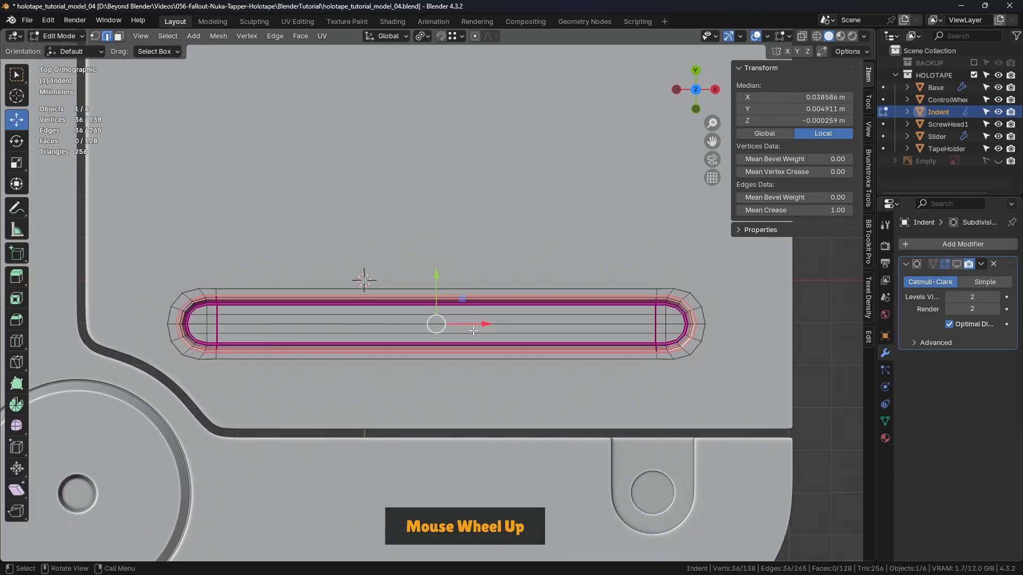
left_click(210, 287)
left_click(250, 287)
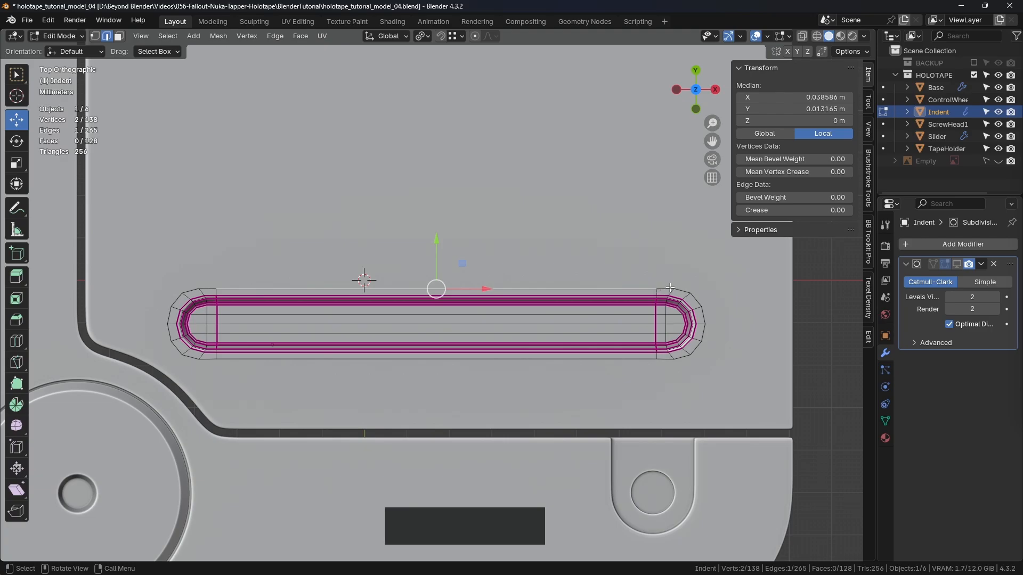
scroll(671, 288, "up", 2)
scroll(612, 392, "down", 2)
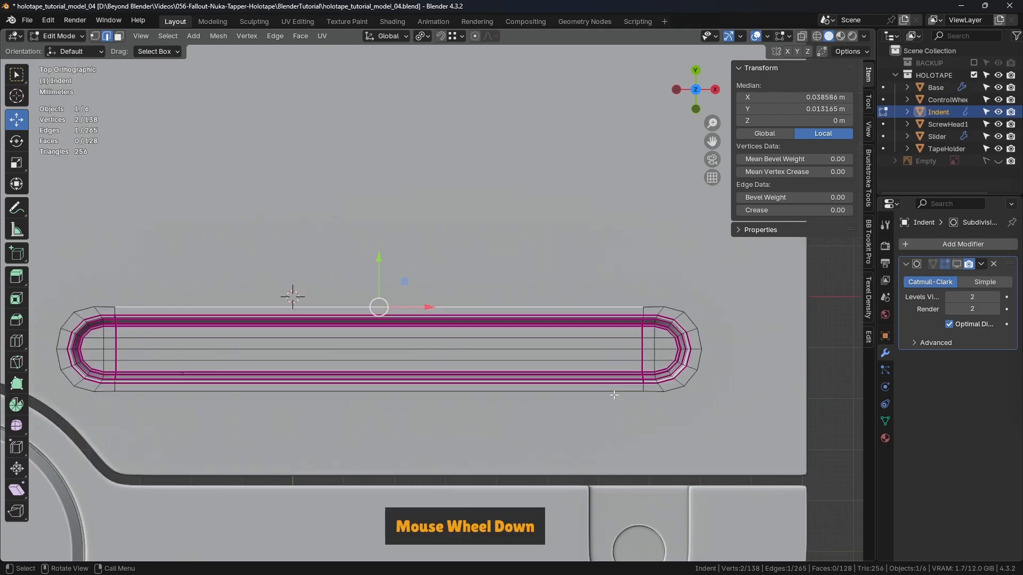
left_click_drag(416, 274, 653, 322)
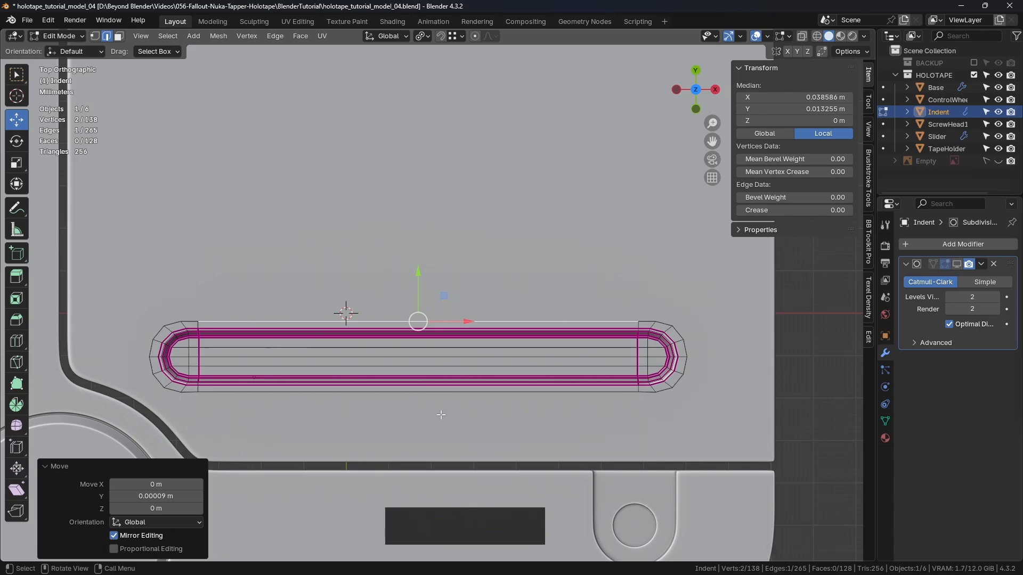
- Move the outer border's long straight edge on the -Y side by -0.00009 m along Y and return to Object Mode
left_click(252, 393)
scroll(252, 393, "up", 2)
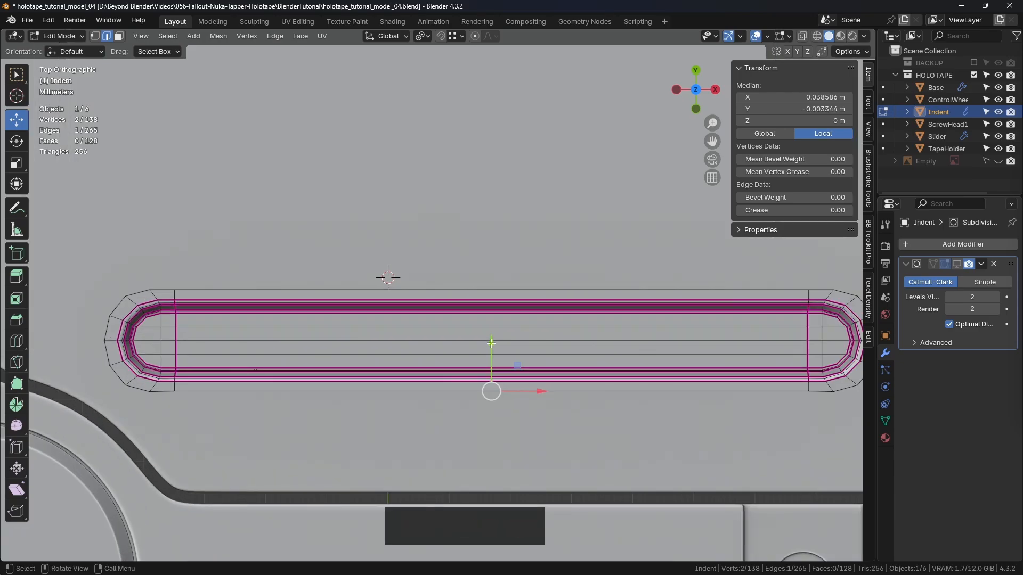
left_click_drag(490, 351, 146, 393)
scroll(310, 279, "down", 2)
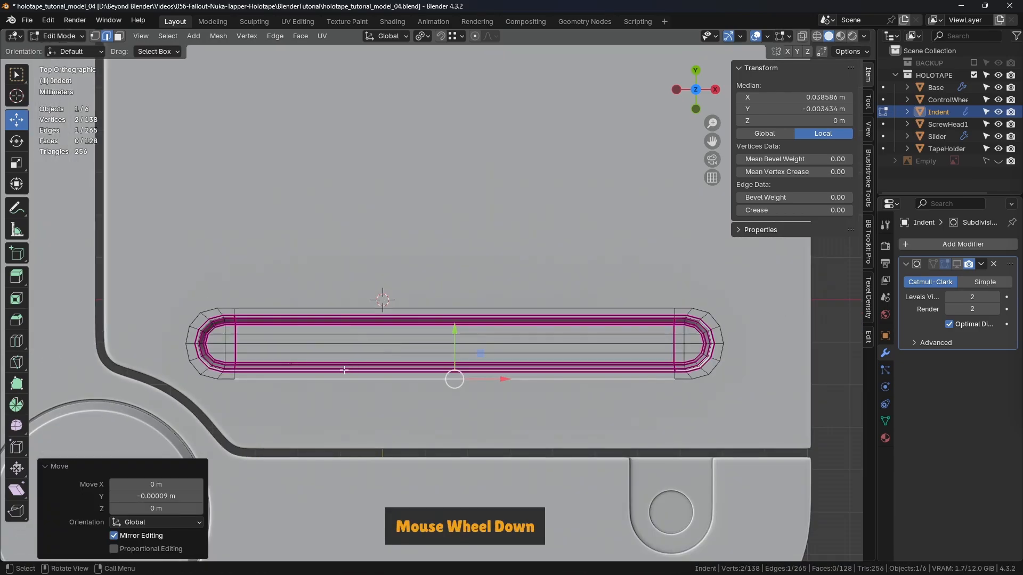
key("shift")
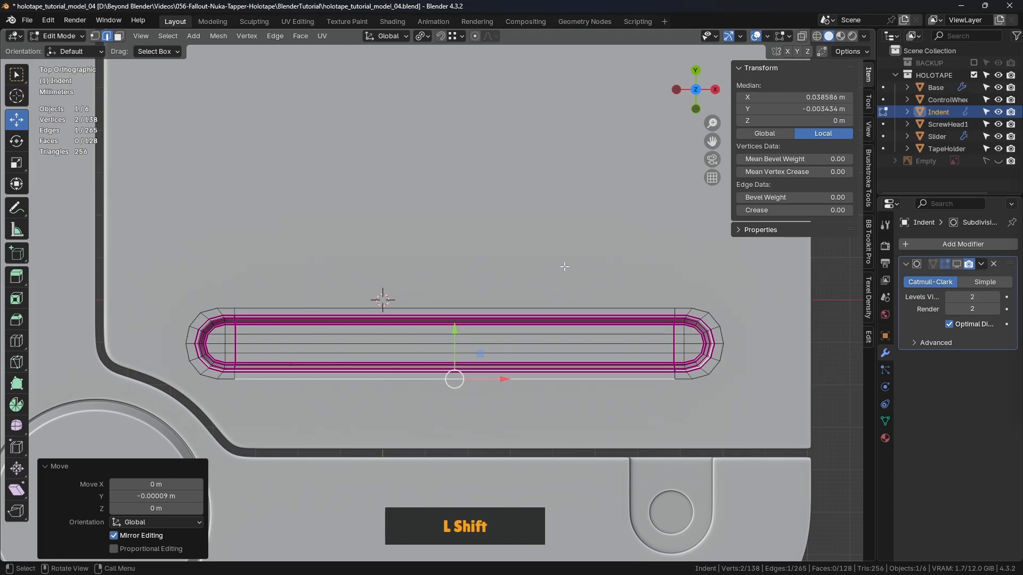
scroll(509, 278, "down", 3)
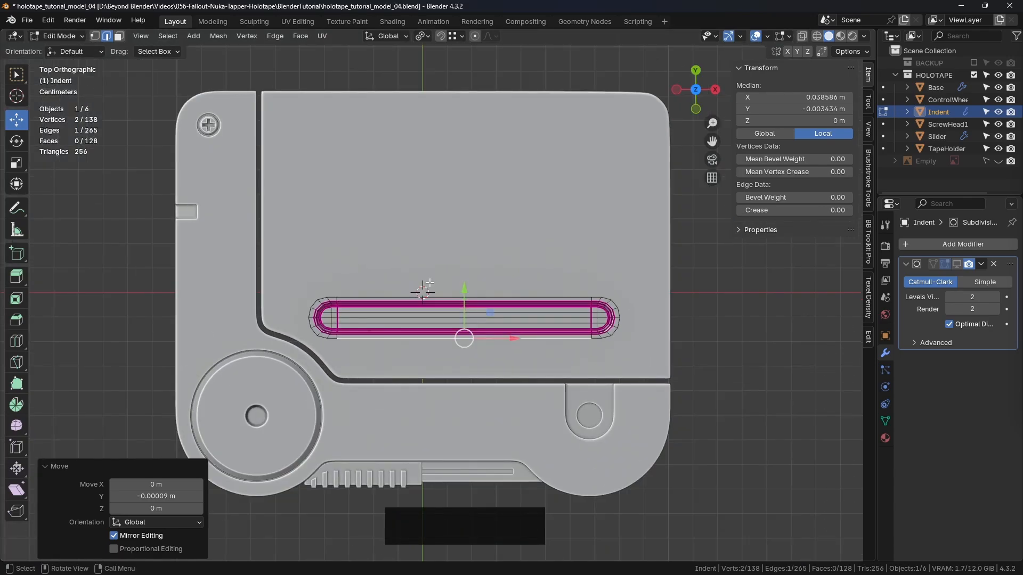
key("Tab")
- Reselect the Indent object, collapse its Subdivision modifier settings and add an Array modifier
left_click(331, 284)
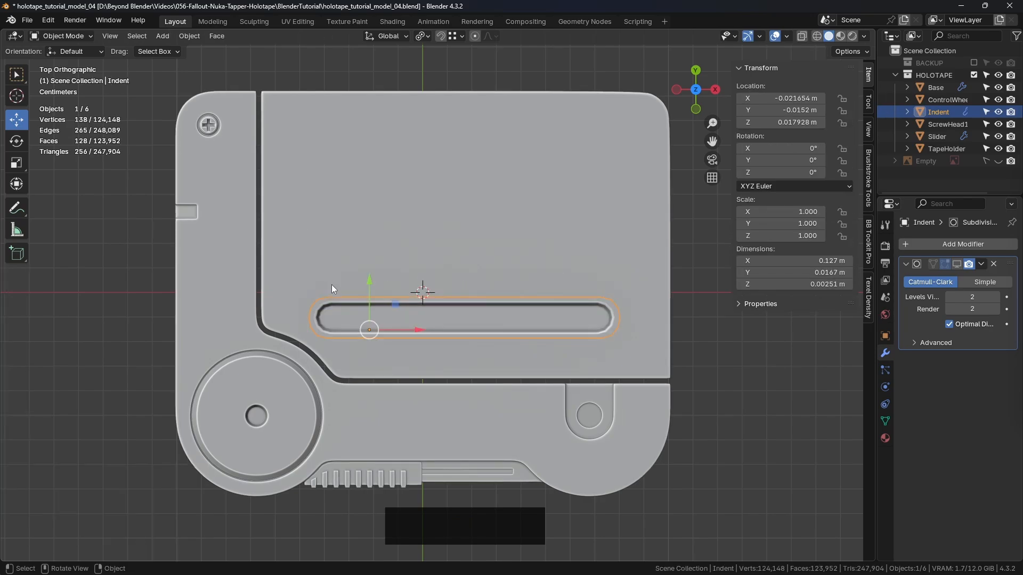
left_click(772, 391)
middle_click_drag(711, 394, 676, 411, "shift")
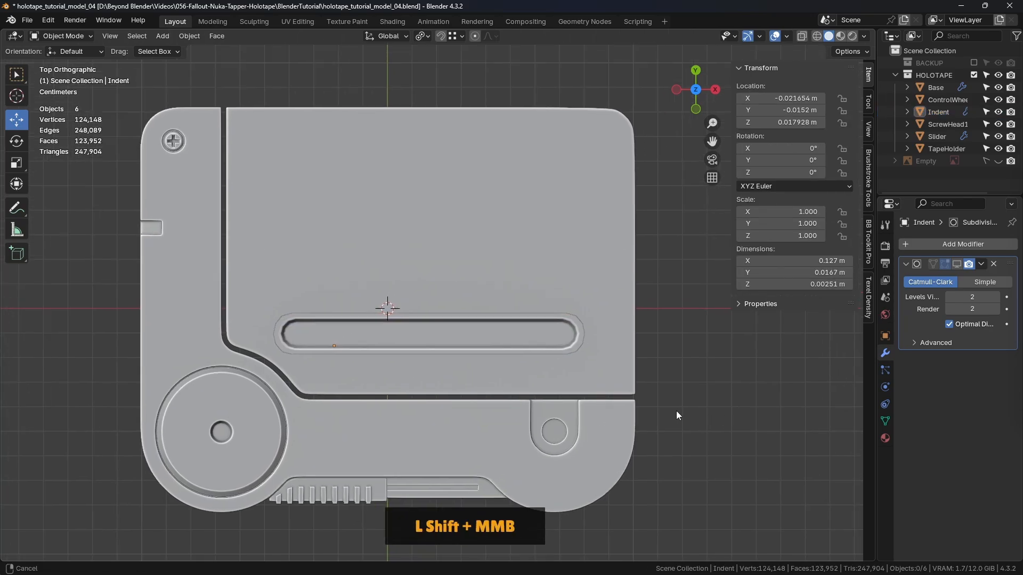
left_click(502, 345)
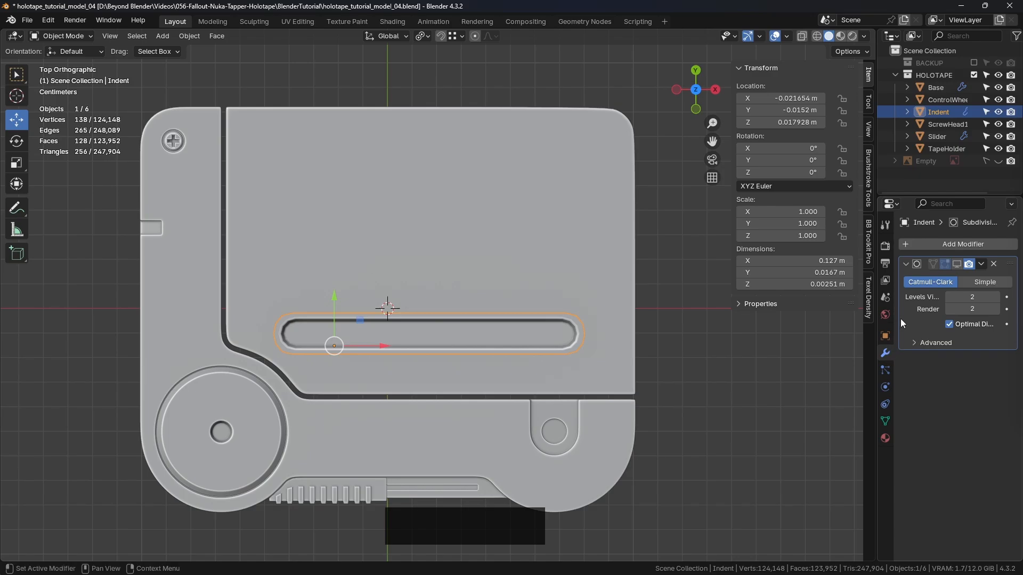
left_click(905, 264)
left_click(935, 245)
mouse_move(931, 245)
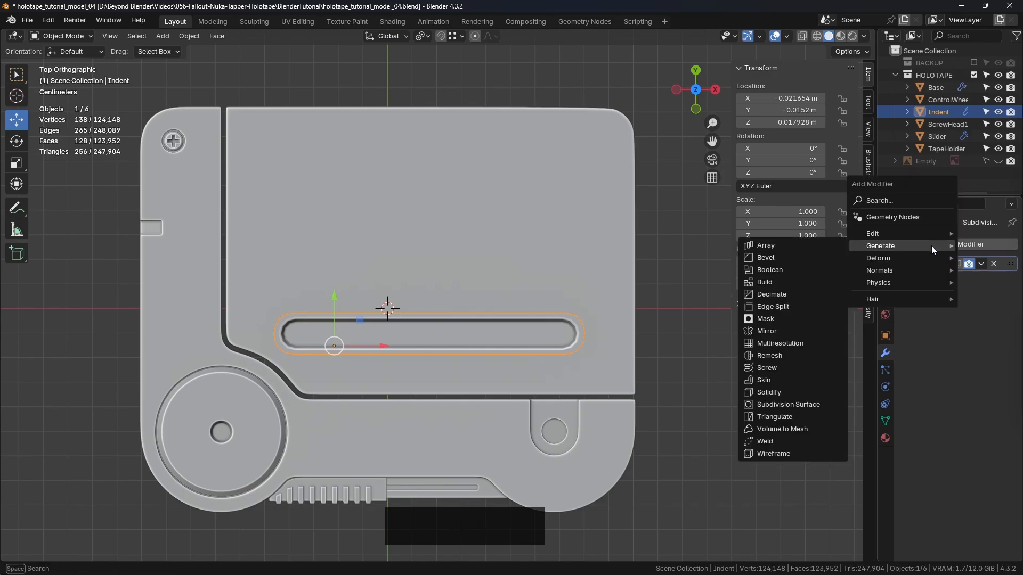
left_click(786, 245)
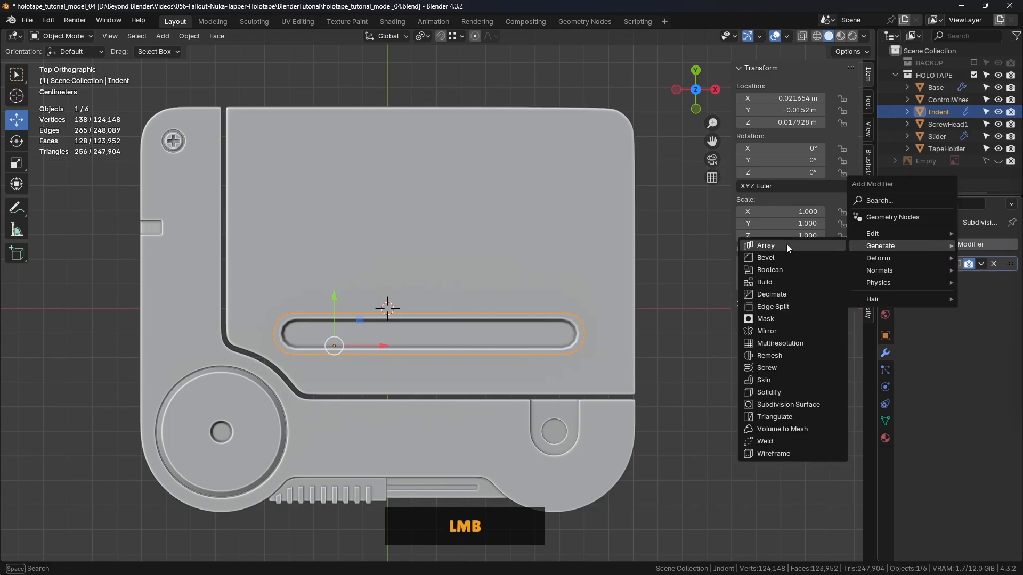
scroll(650, 410, "down", 3)
middle_click_drag(657, 399, 530, 376, "shift")
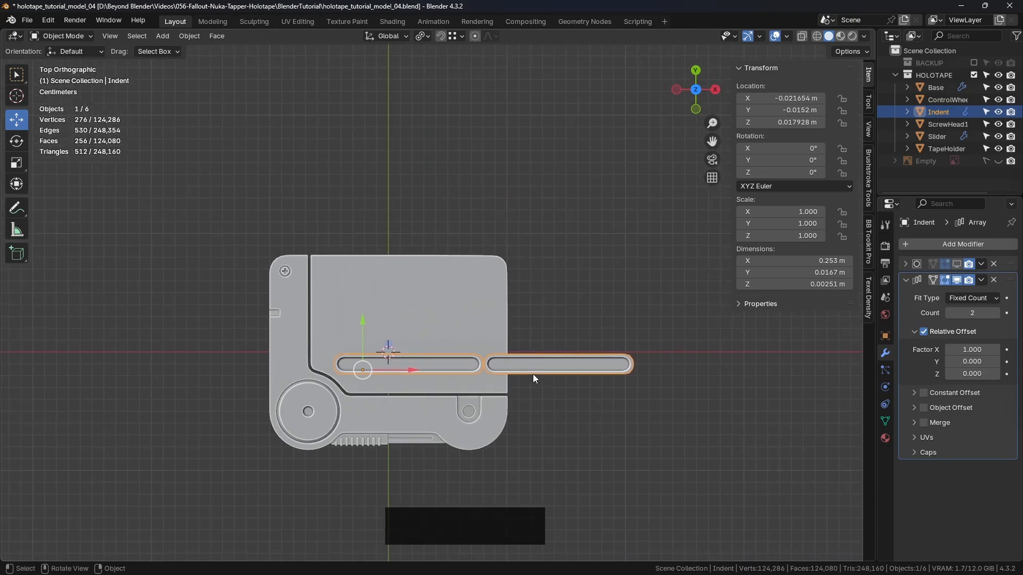
- Set the array's count to 4 and its relative offset factor X to 1.300
left_click(996, 313)
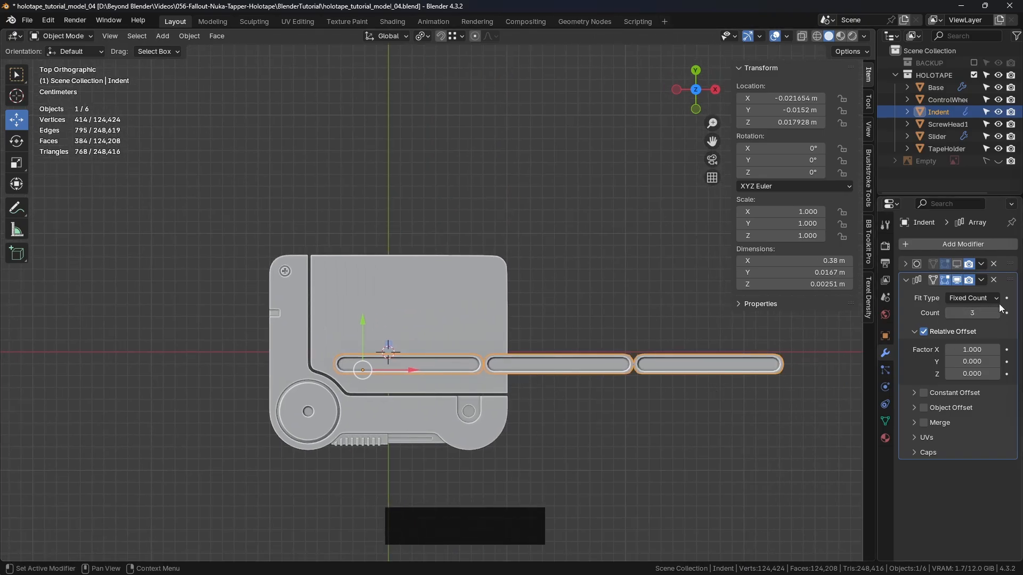
left_click(990, 350)
mouse_move(989, 350)
left_mouse_down()
mouse_move(1012, 349)
mouse_move(996, 350)
left_mouse_up()
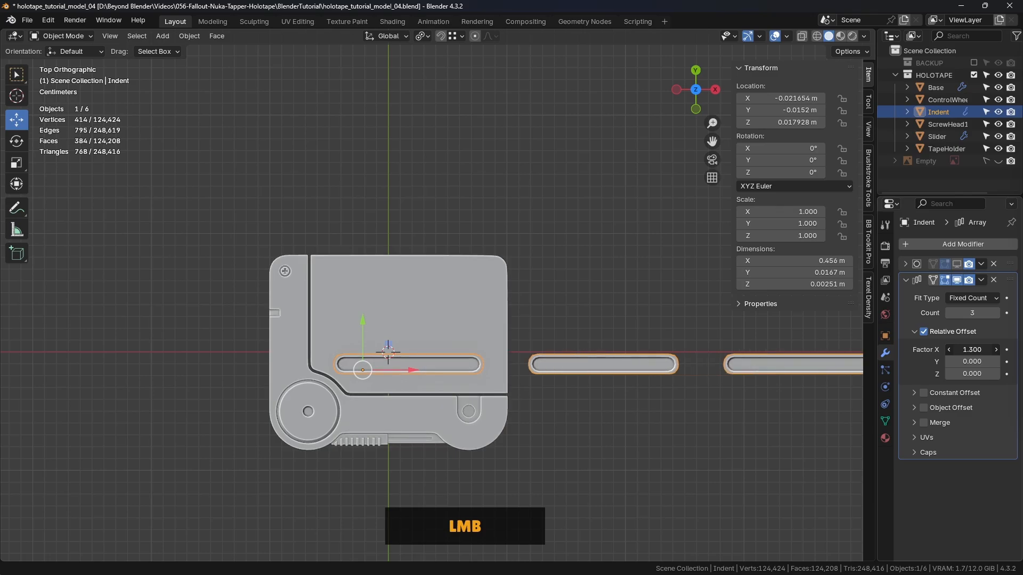
scroll(643, 442, "down", 3)
middle_click_drag(643, 442, 605, 383, "shift")
left_click(996, 313)
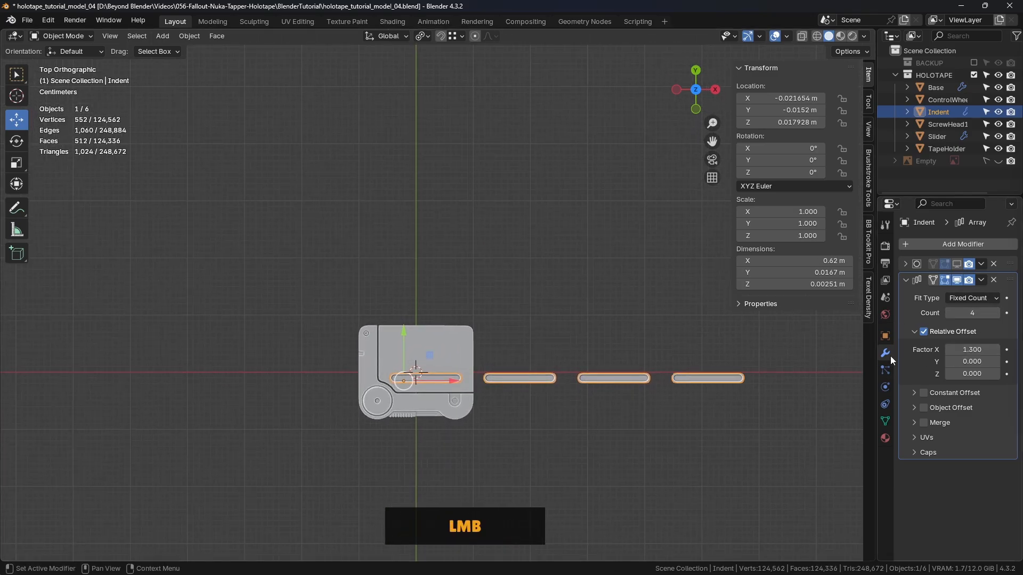
middle_click_drag(744, 372, 692, 372, "shift")
scroll(593, 370, "up", 2)
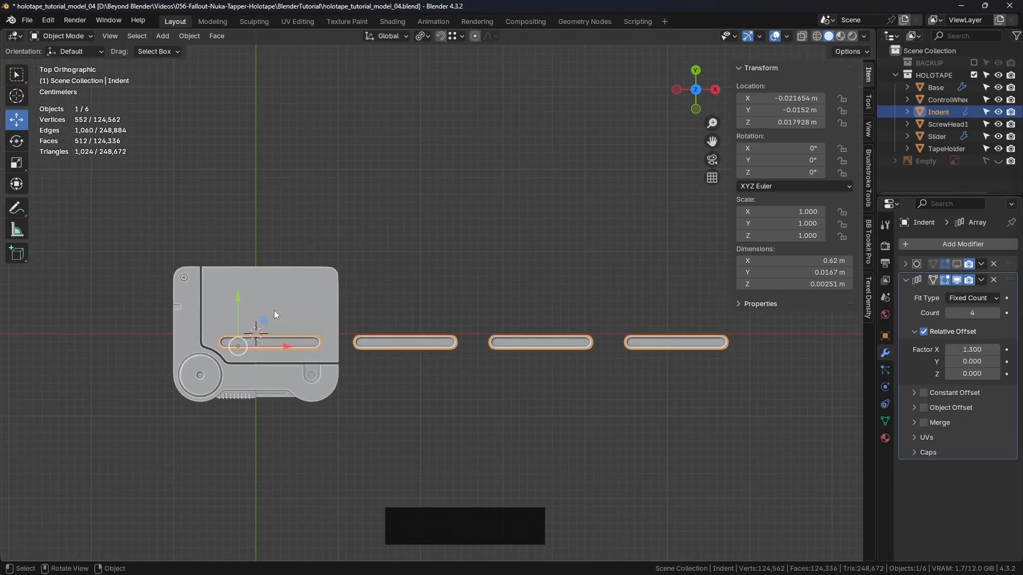
- Set the array's relative offset factor X to 0 and Y to 1 so the grooves stack across the tape holder
left_click(972, 350)
type("0")
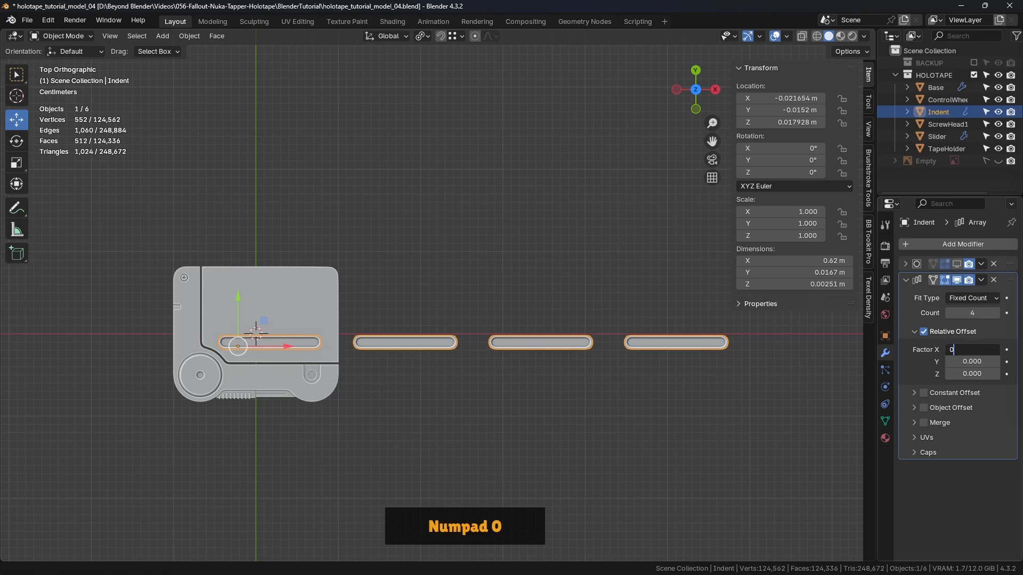
key("Return")
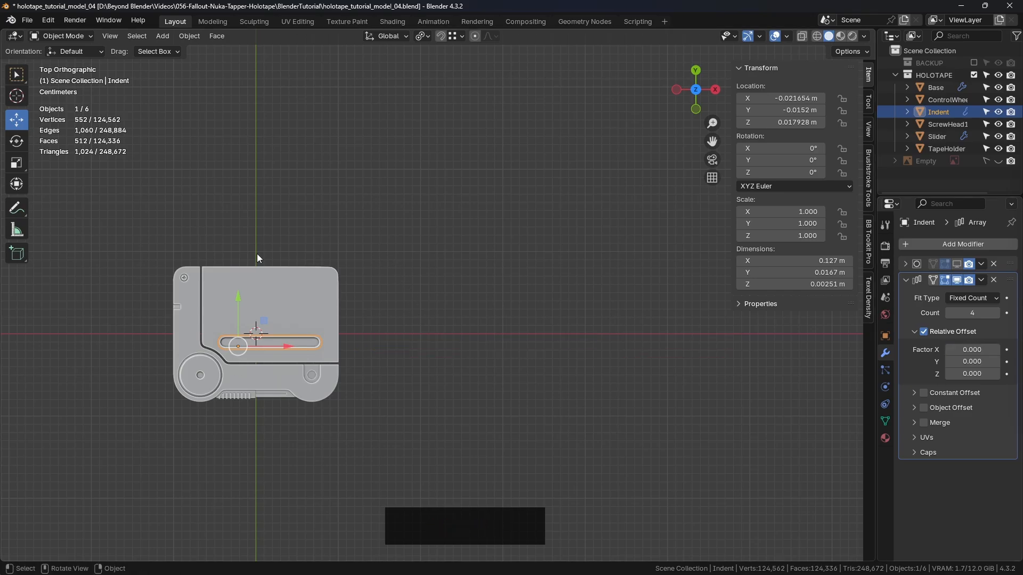
left_click(986, 360)
type("1")
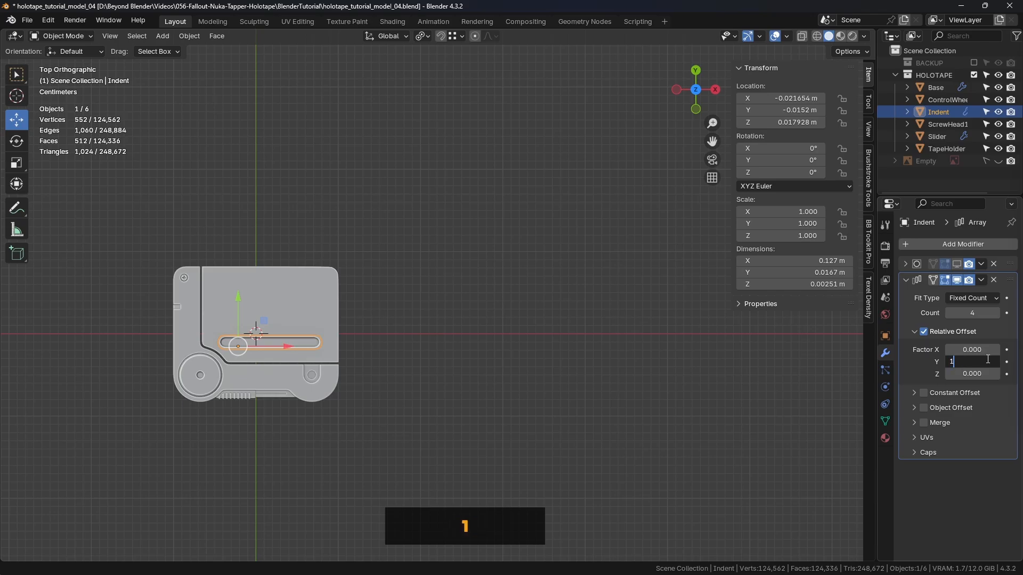
key("Return")
scroll(282, 322, "up", 4)
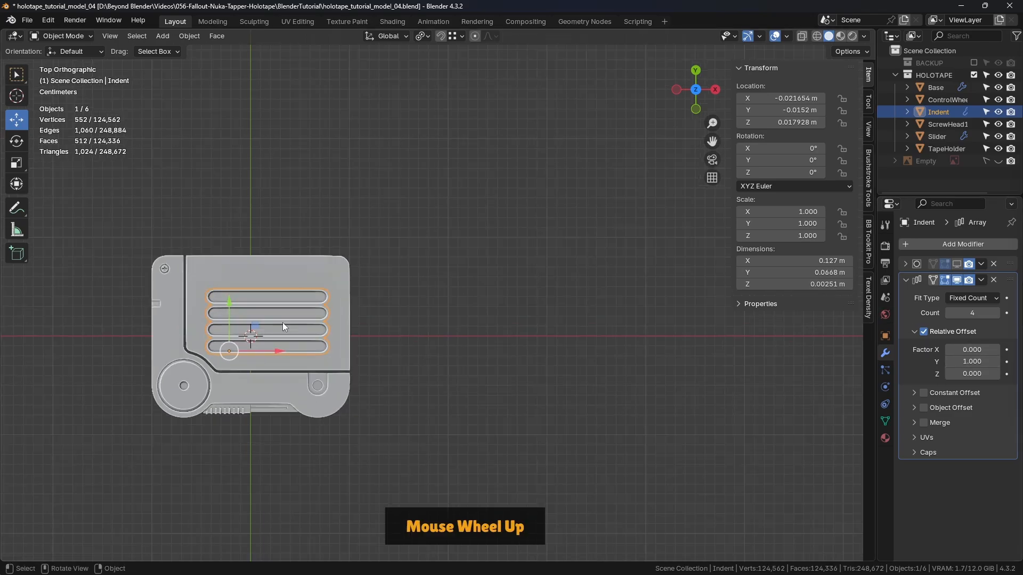
middle_click_drag(292, 311, 412, 281, "shift")
scroll(420, 319, "up", 2)
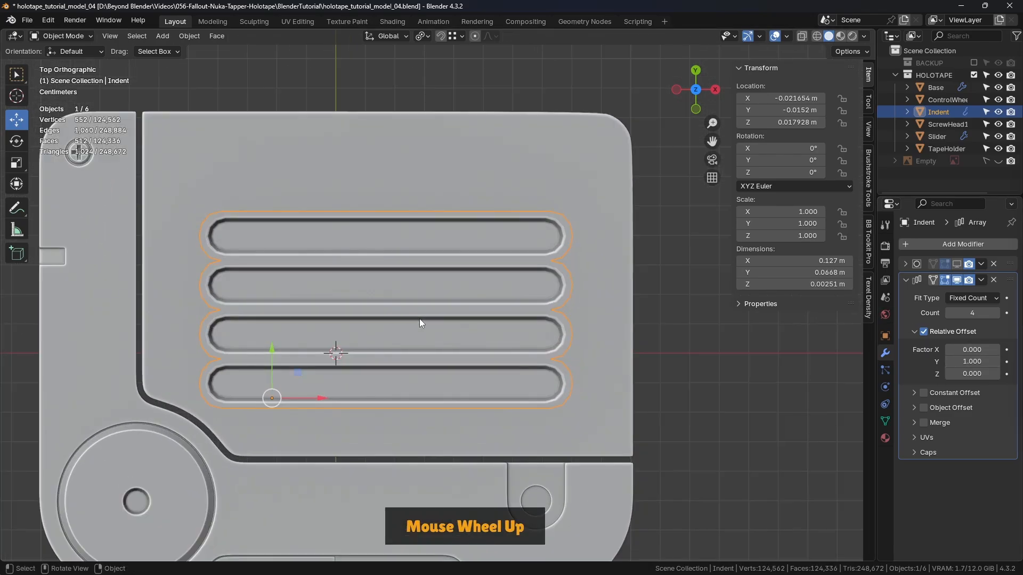
- Set the Indent array's relative offset factor Y to 1.400 and deselect the object
middle_click_drag(420, 318, 440, 299, "shift")
left_click_drag(972, 362, 1019, 362, "shift")
left_click(781, 413)
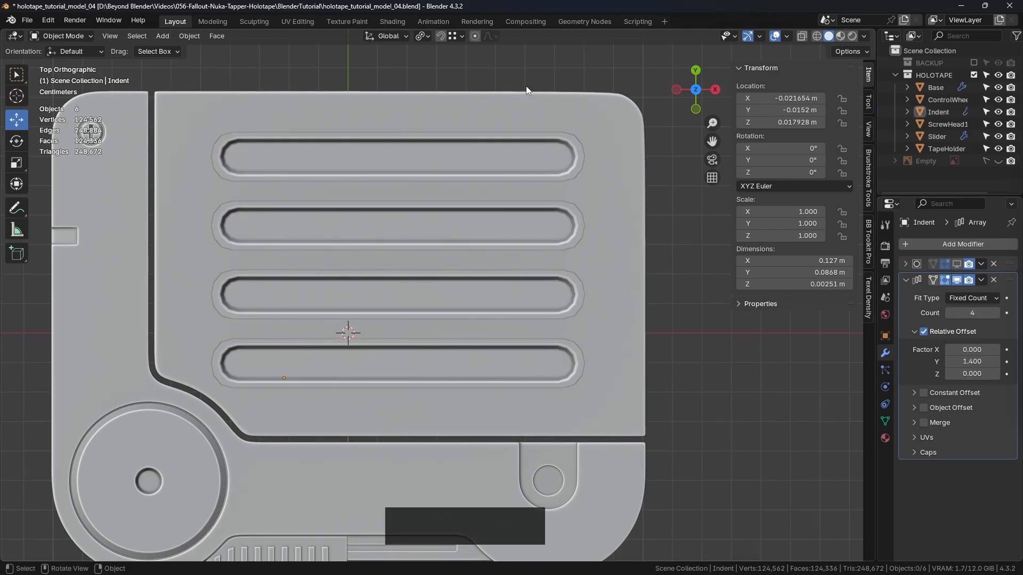
- Annotate the gaps between the outermost grooves and the tape holder's edges, erase the annotations and return to the selection tool
left_click(16, 208)
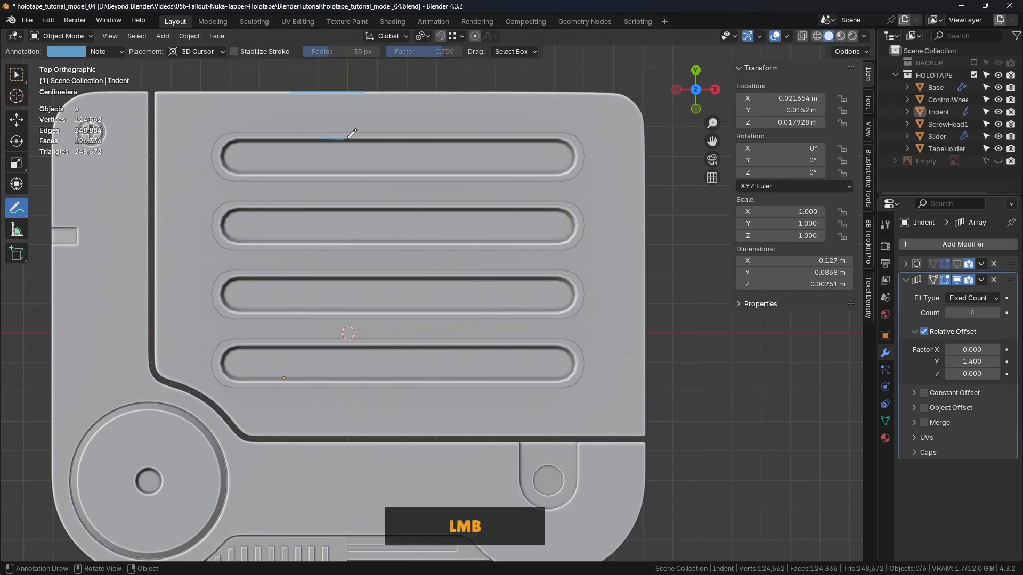
left_click_drag(349, 98, 350, 142)
left_click_drag(324, 382, 354, 382)
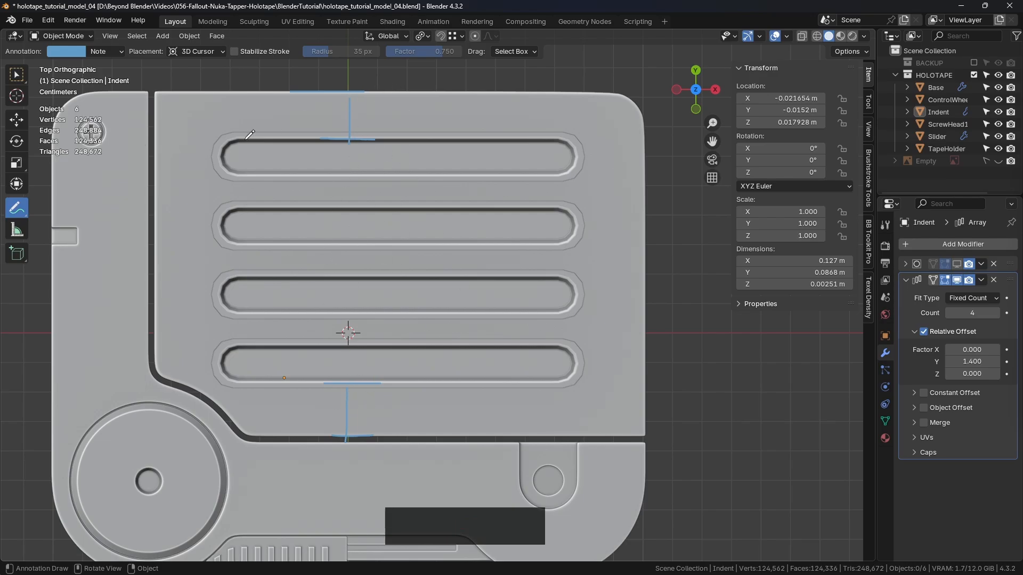
left_click_drag(311, 91, 335, 88, "ctrl")
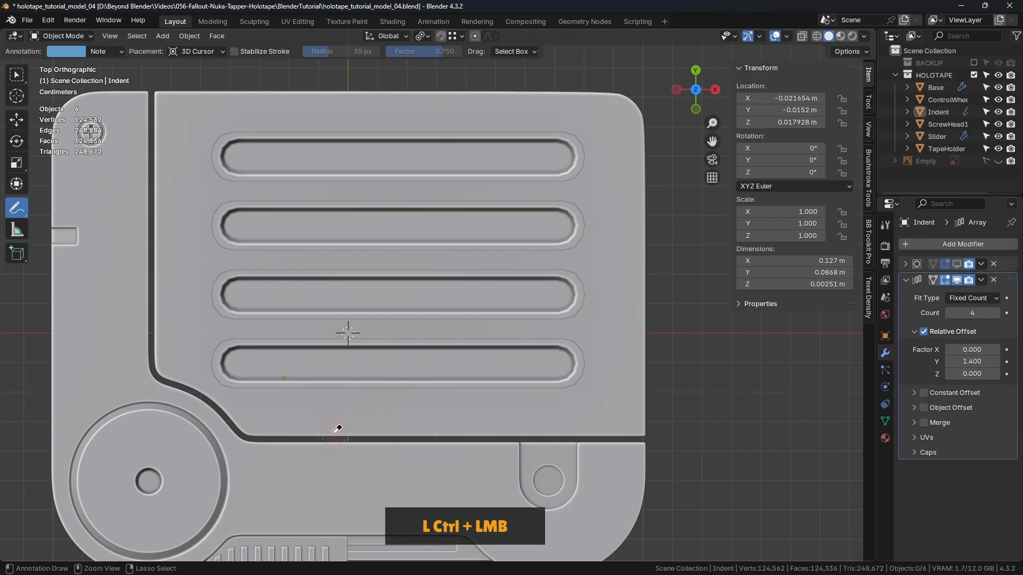
left_click(16, 74)
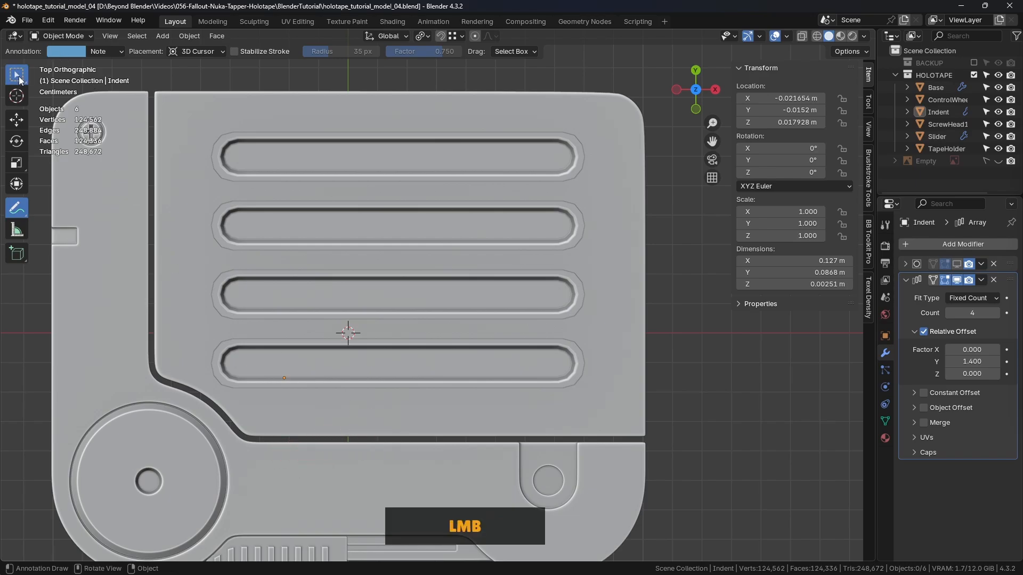
- Set the array's relative offset factor Y to 1.380 to tighten the spacing between the grooves
left_click(970, 362, "shift")
left_click_drag(971, 362, 966, 362, "shift")
middle_click_drag(647, 428, 611, 348)
scroll(465, 327, "down", 3)
middle_click_drag(465, 327, 584, 330)
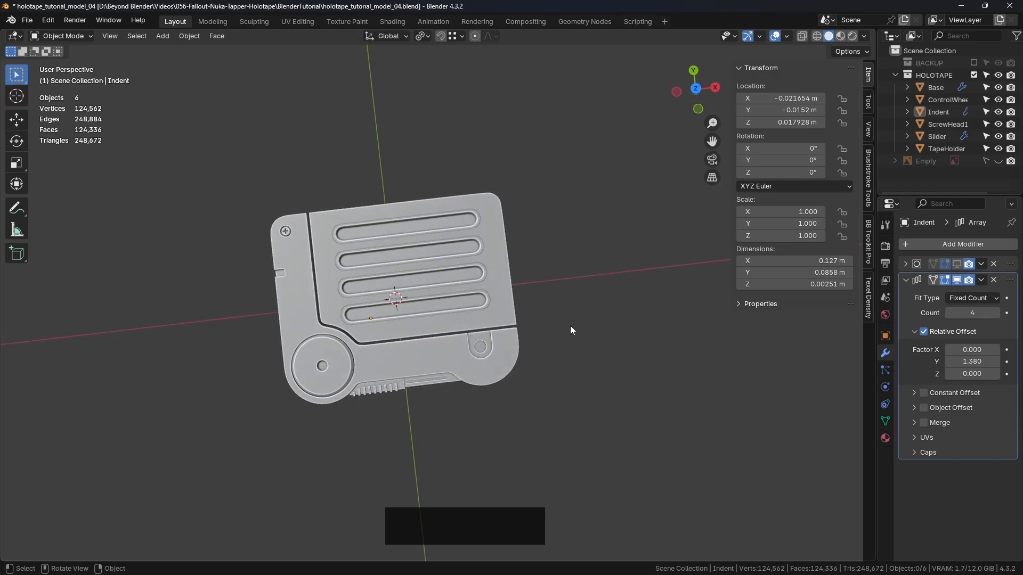
- Switch to the reference photo board and compare the groove lengths and layout with the Blender model
key("alt+Tab")
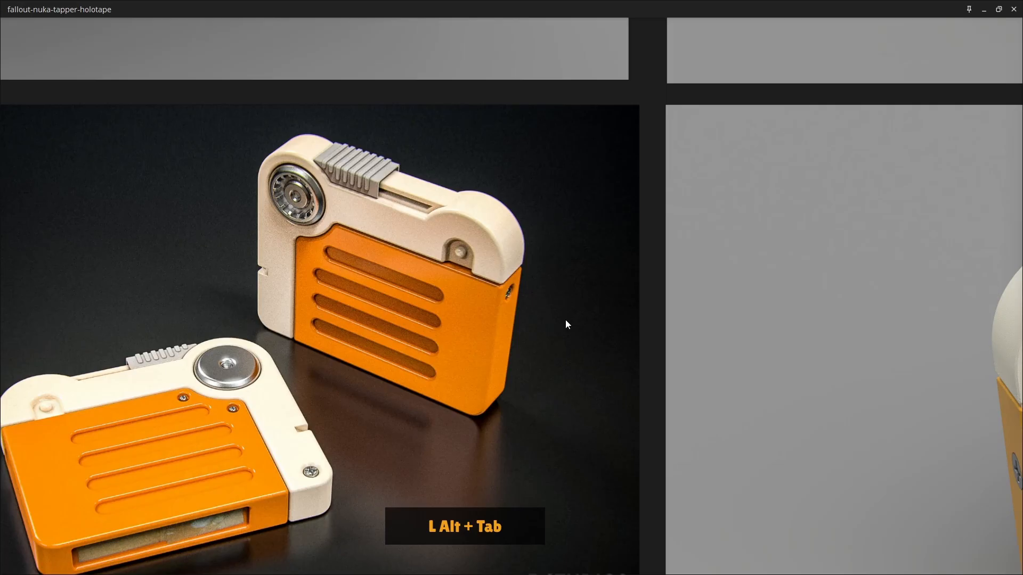
middle_click_drag(467, 308, 491, 251)
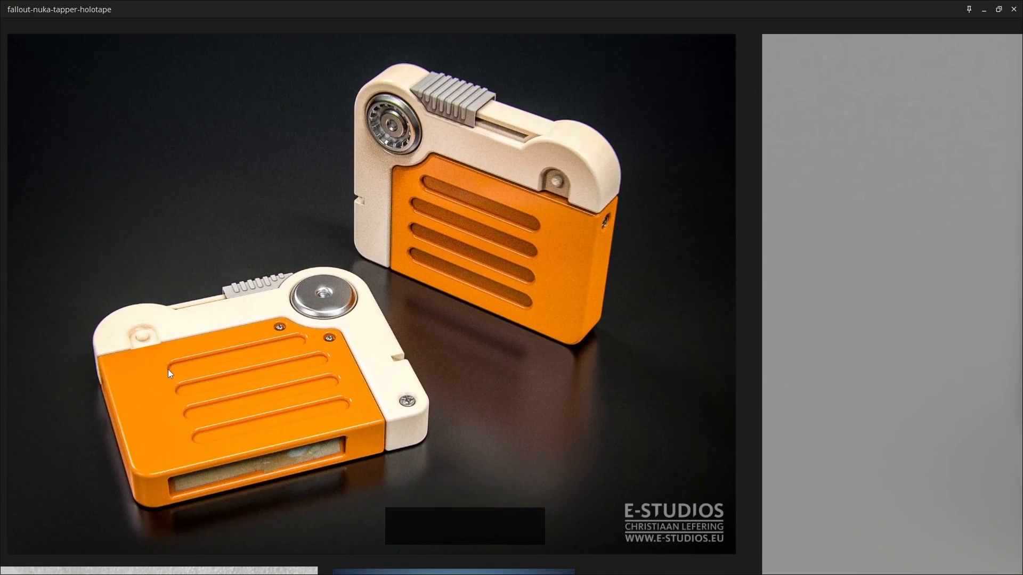
key("alt+Tab")
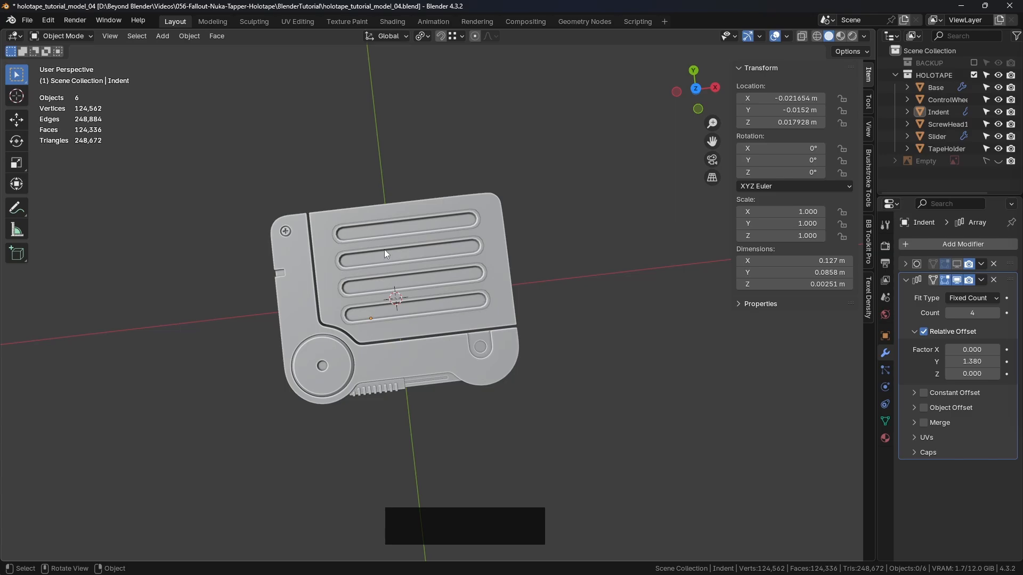
key("alt+Tab")
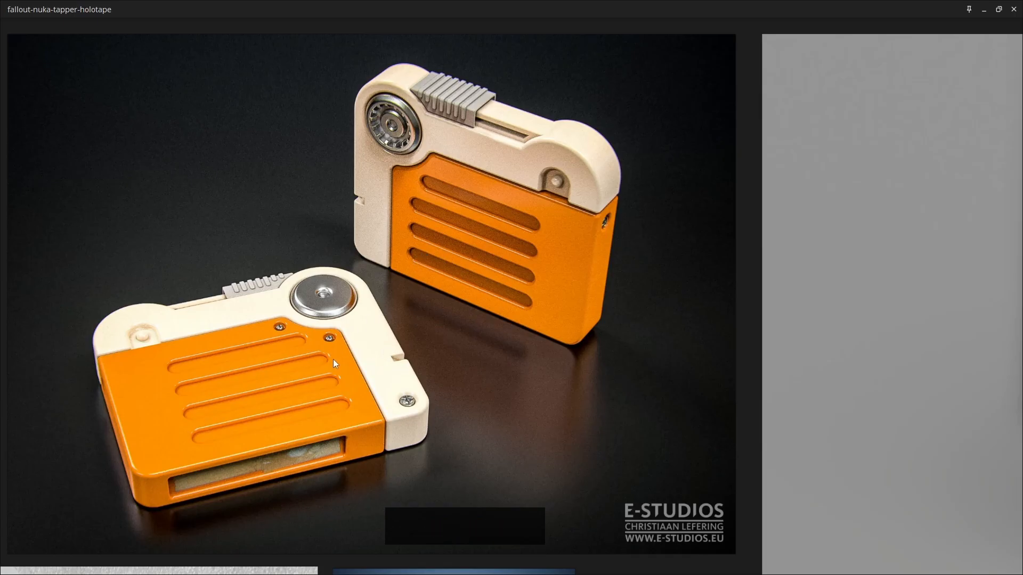
key("alt+Tab")
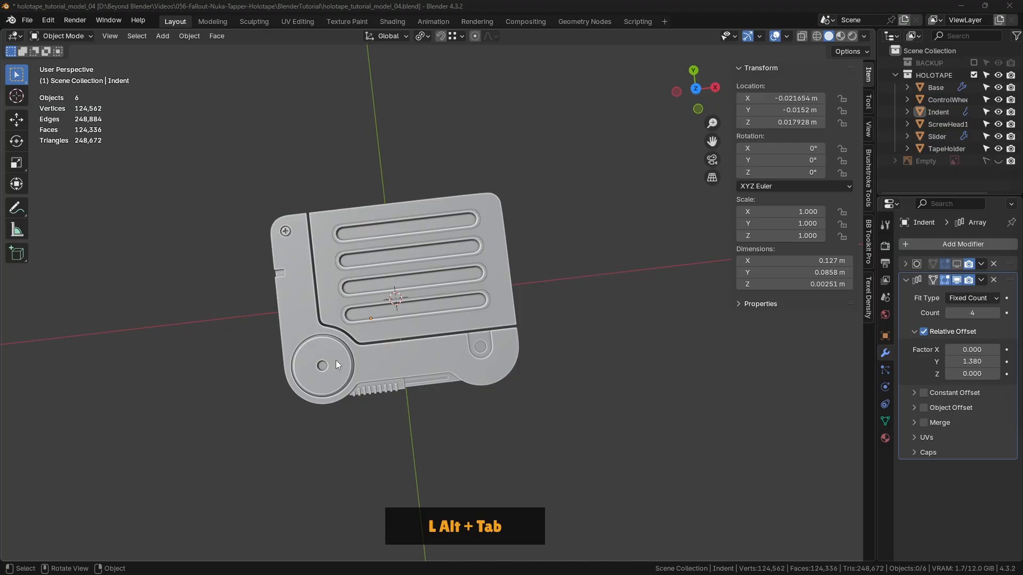
- Select the Indent object in top view, widen the properties area and apply its Array modifier
key("KP_7")
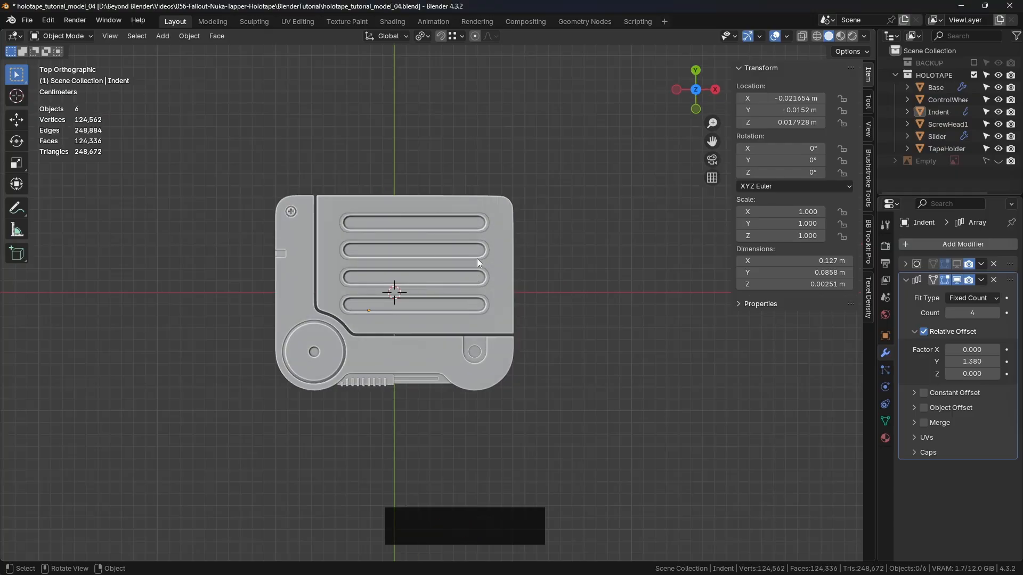
scroll(477, 258, "up", 3)
left_click(462, 247)
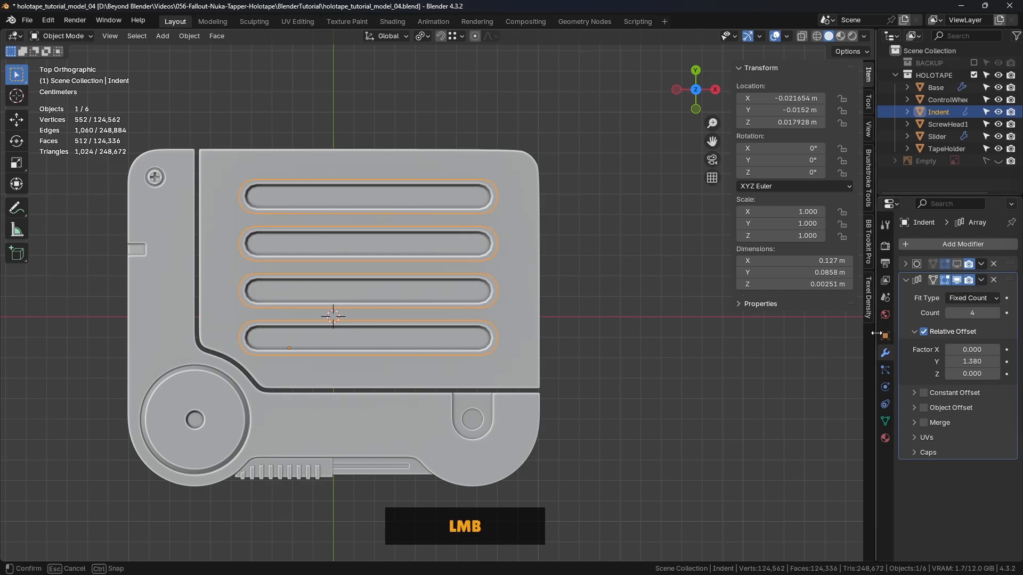
left_click_drag(875, 362, 779, 365)
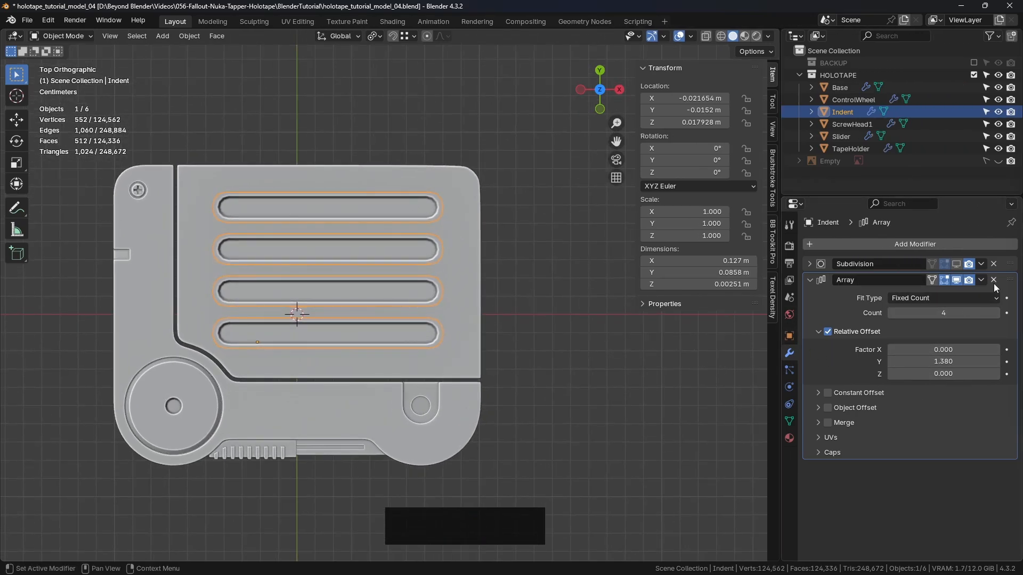
left_click(981, 281)
left_click(927, 297)
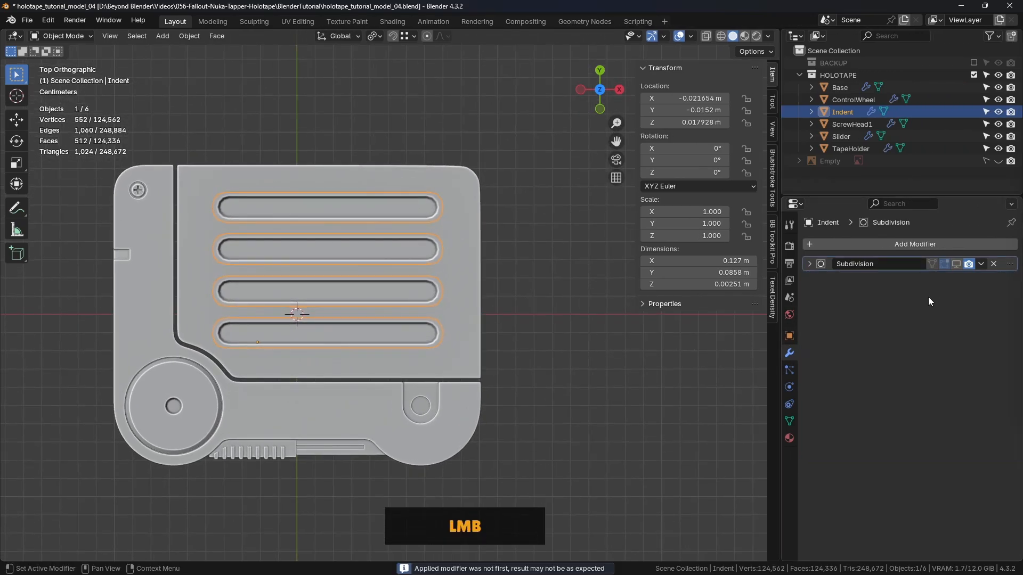
- Enter Edit Mode on the Indent object, switch to vertex selection and clear the selection
key("Tab")
left_click(495, 313)
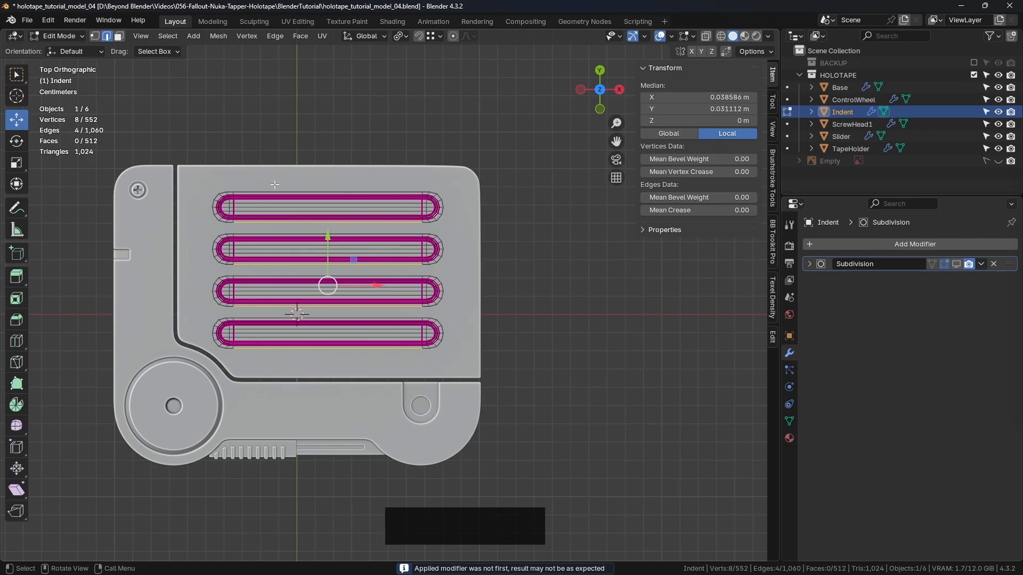
key("1")
key("alt+a")
scroll(447, 276, "up", 2)
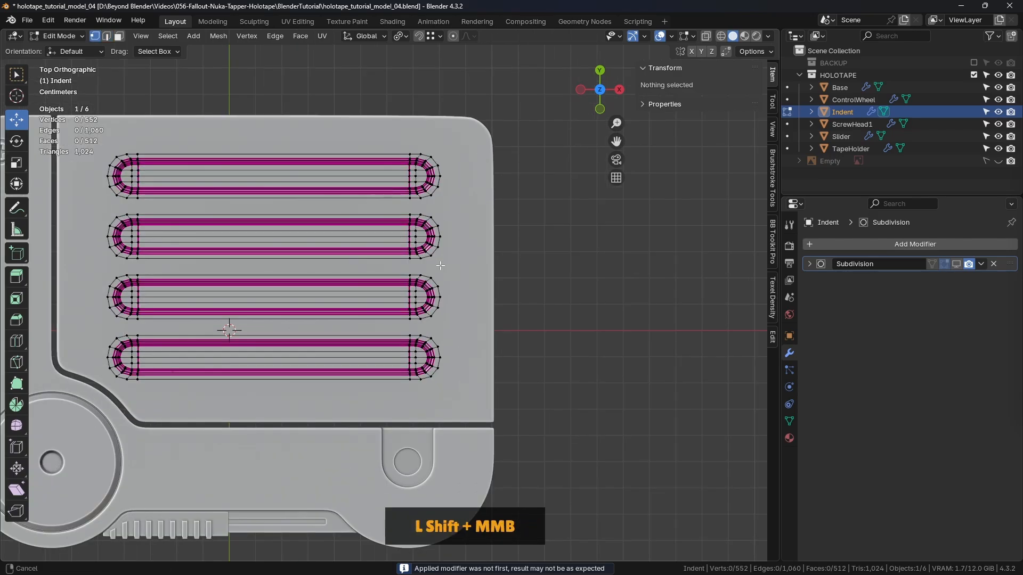
middle_click_drag(421, 270, 527, 277, "shift")
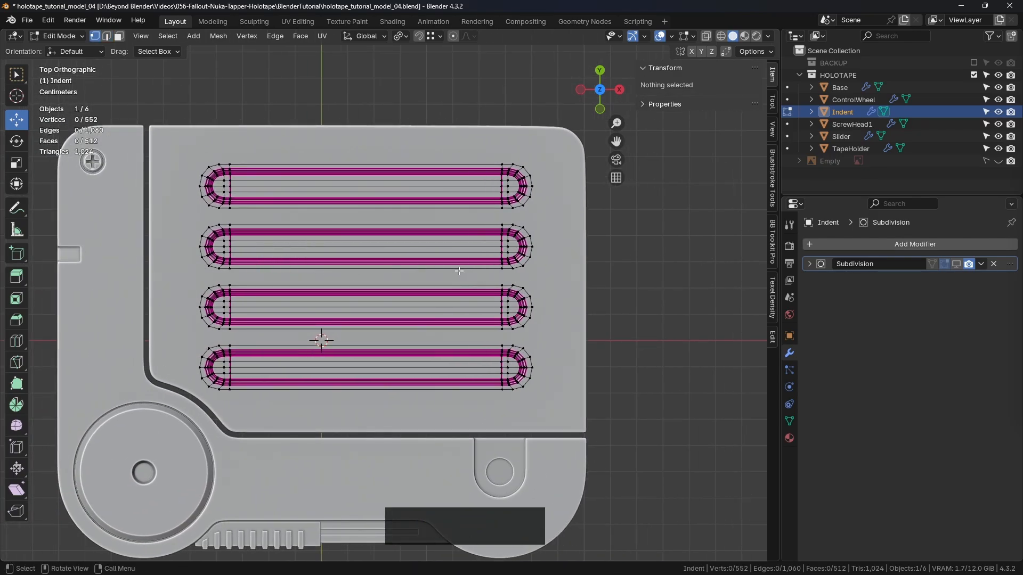
middle_click_drag(459, 271, 446, 264, "shift")
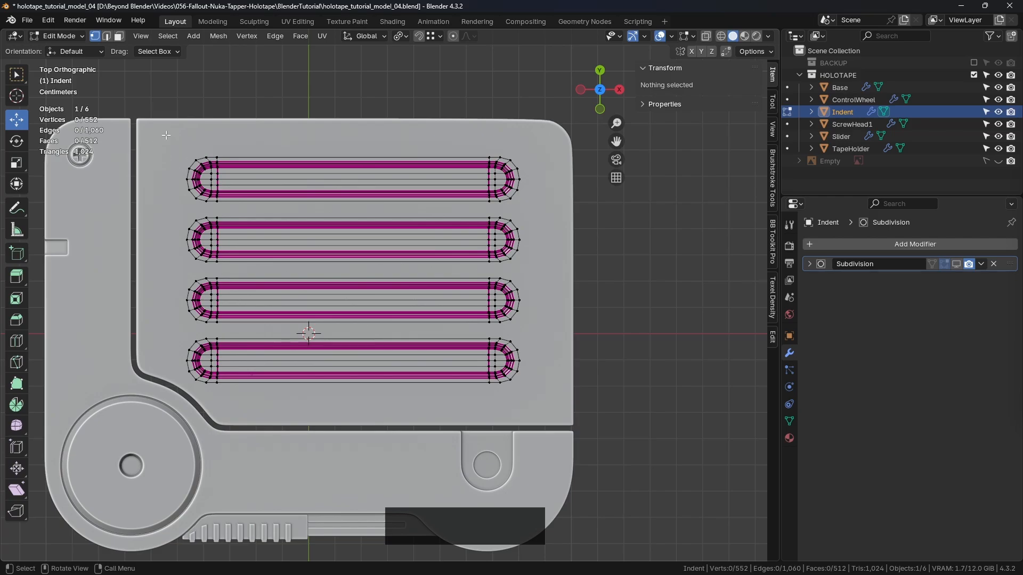
left_click_drag(166, 137, 262, 238)
left_click_drag(255, 330, 255, 330)
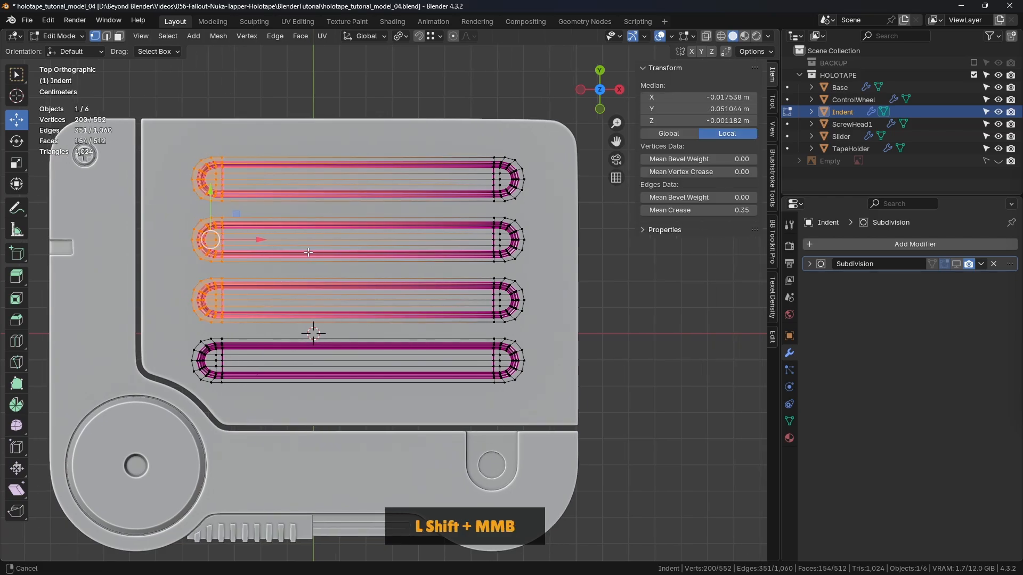
middle_click_drag(255, 330, 368, 337, "shift")
left_click(350, 122)
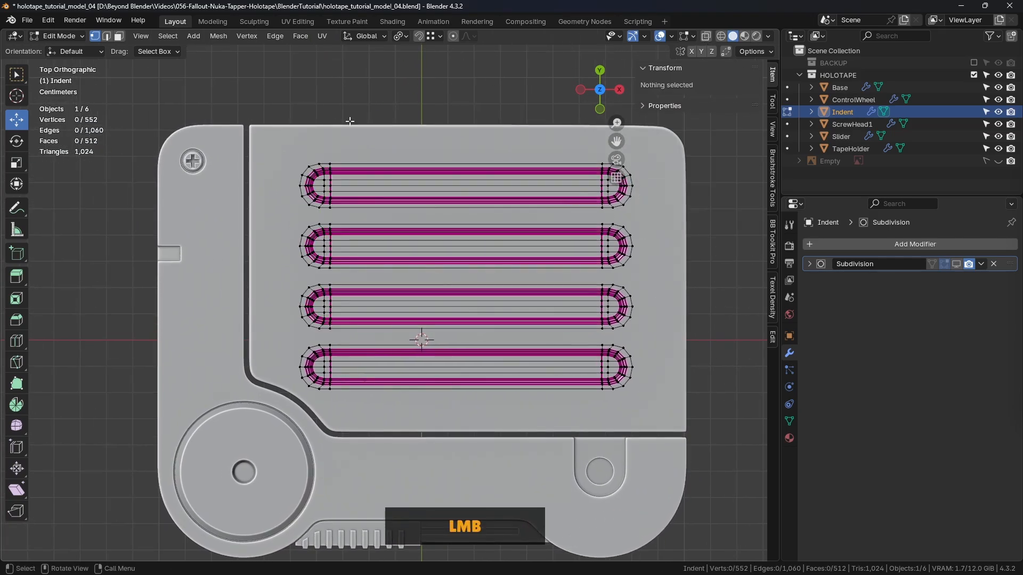
left_click(721, 36)
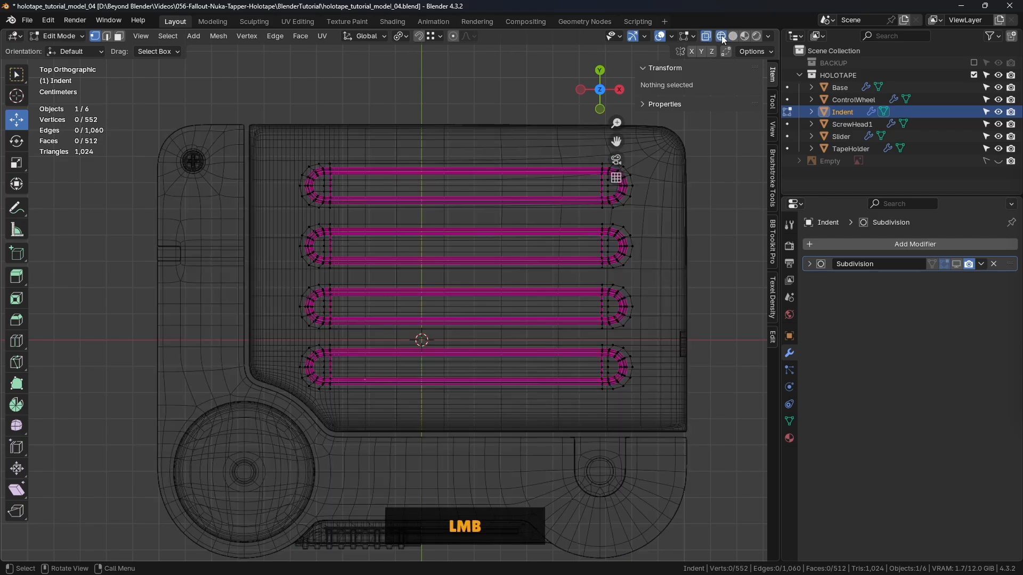
left_click(733, 36)
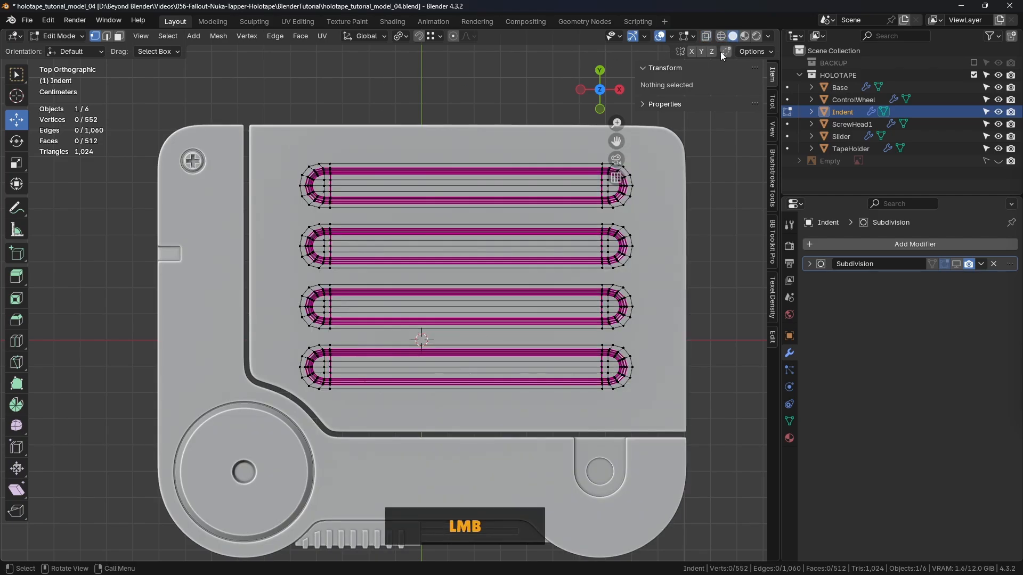
- Turn on X-ray and move the -X ends of the three +Y-side grooves by -0.009636 m along X
left_click(706, 37)
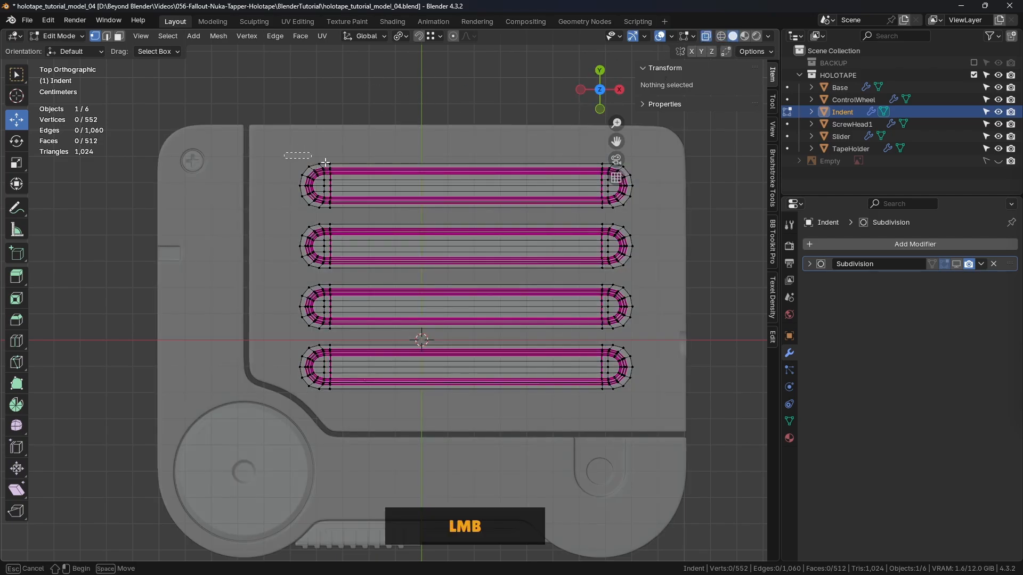
left_click_drag(282, 153, 333, 324)
scroll(332, 251, "up", 1)
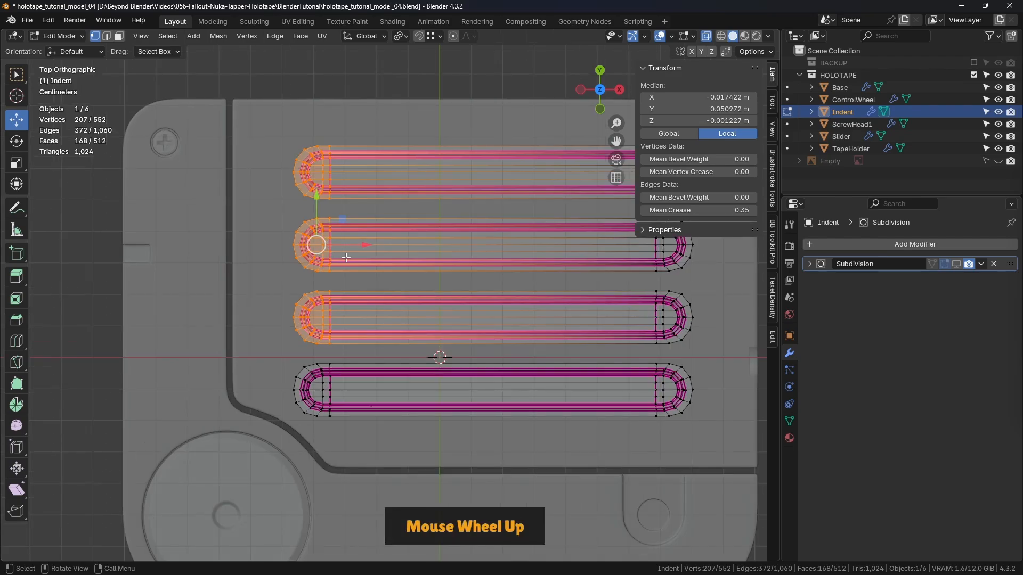
left_click_drag(358, 248, 331, 245)
scroll(331, 245, "down", 3)
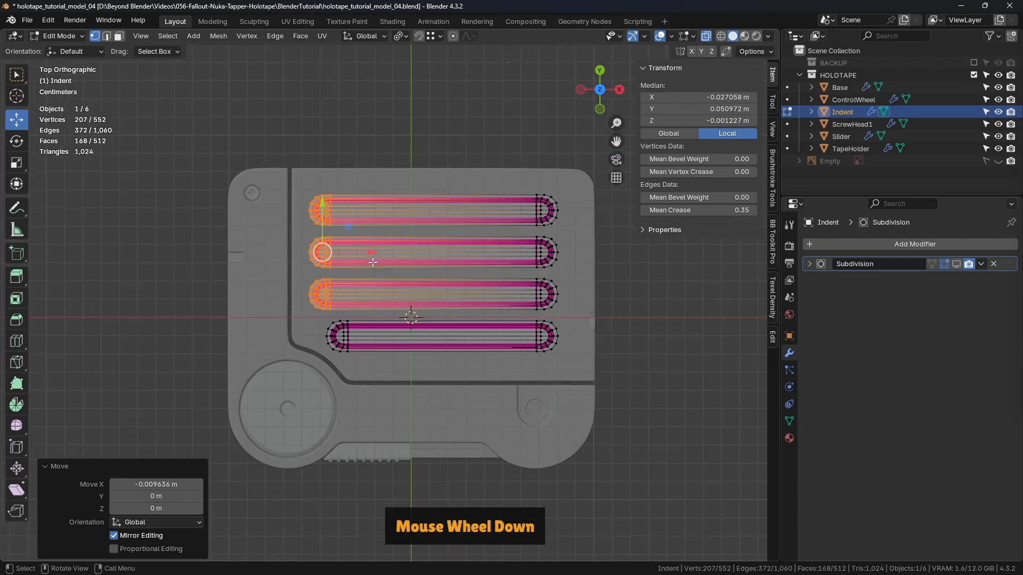
- Move the +X ends of all four grooves about -0.02074 m along X to shorten them, and clear the selection
middle_click_drag(408, 275, 342, 281, "shift")
middle_click_drag(567, 290, 526, 244, "shift")
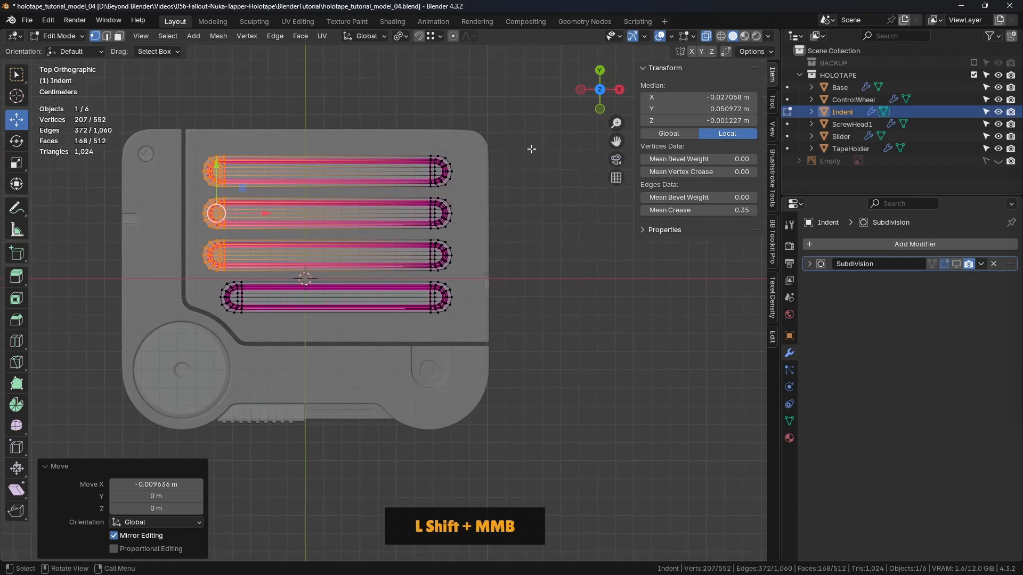
left_click_drag(530, 101, 398, 336)
left_click_drag(486, 234, 447, 239)
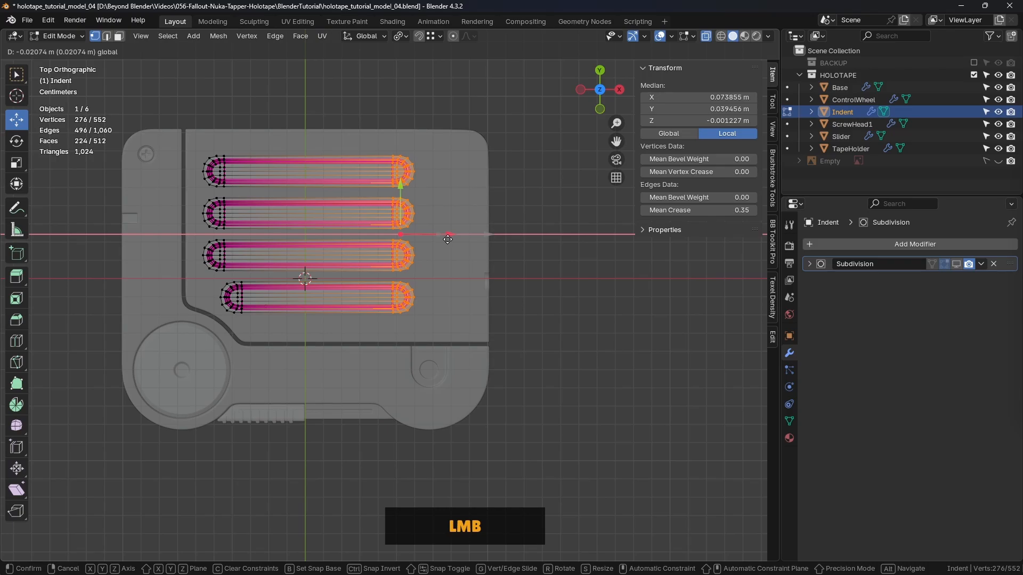
left_click_drag(447, 239, 447, 239)
left_click(554, 214)
- Return to Object Mode, deselect the grooves and turn off X-ray
key("Tab")
left_click(461, 219)
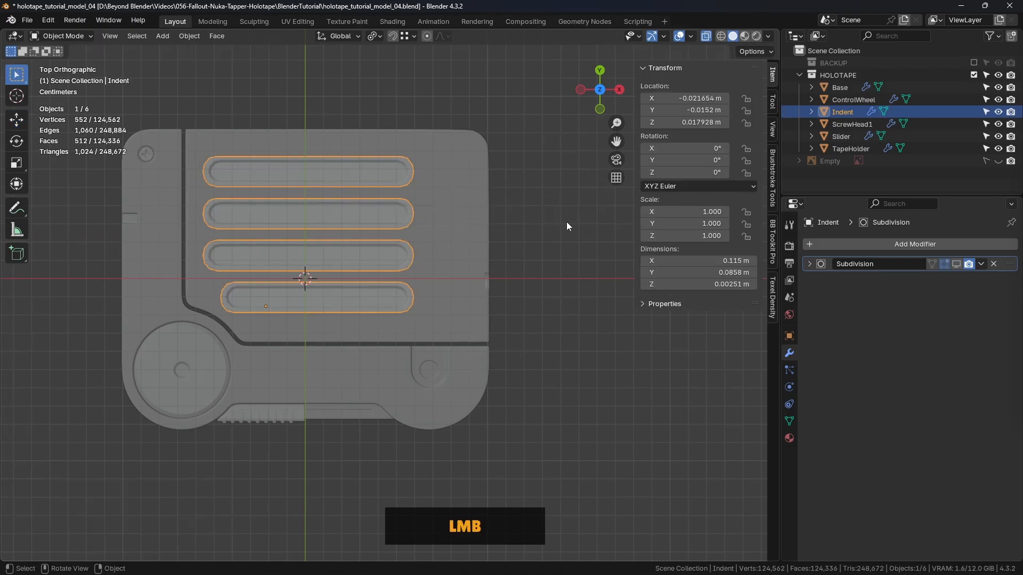
left_click(567, 221)
left_click(706, 36)
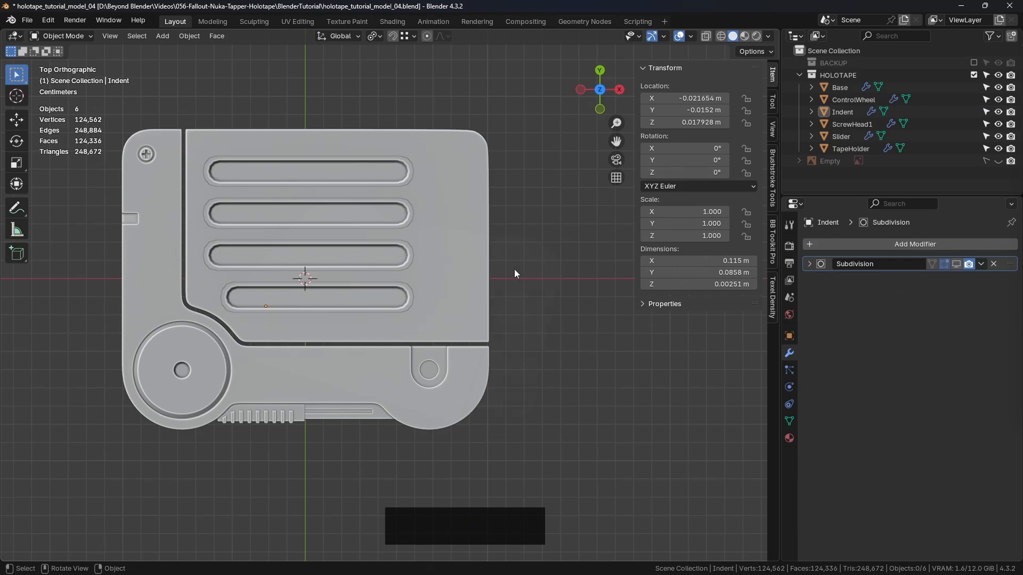
- Turn on the Face Orientation overlay from BB Toolkit Pro to check the holotape's normals
left_click(333, 260)
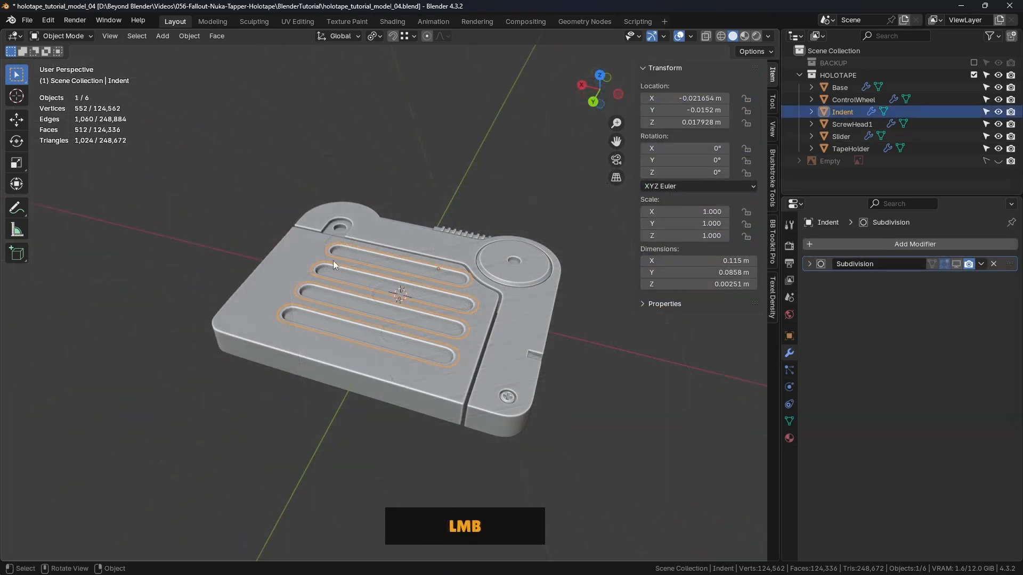
middle_click_drag(333, 260, 356, 264)
middle_click_drag(355, 264, 429, 192)
left_click(468, 264)
middle_click_drag(467, 264, 380, 251)
mouse_move(440, 284)
middle_mouse_down()
mouse_move(460, 344)
mouse_move(385, 363)
mouse_move(414, 267)
mouse_move(475, 274)
mouse_move(501, 366)
mouse_move(427, 391)
middle_mouse_up()
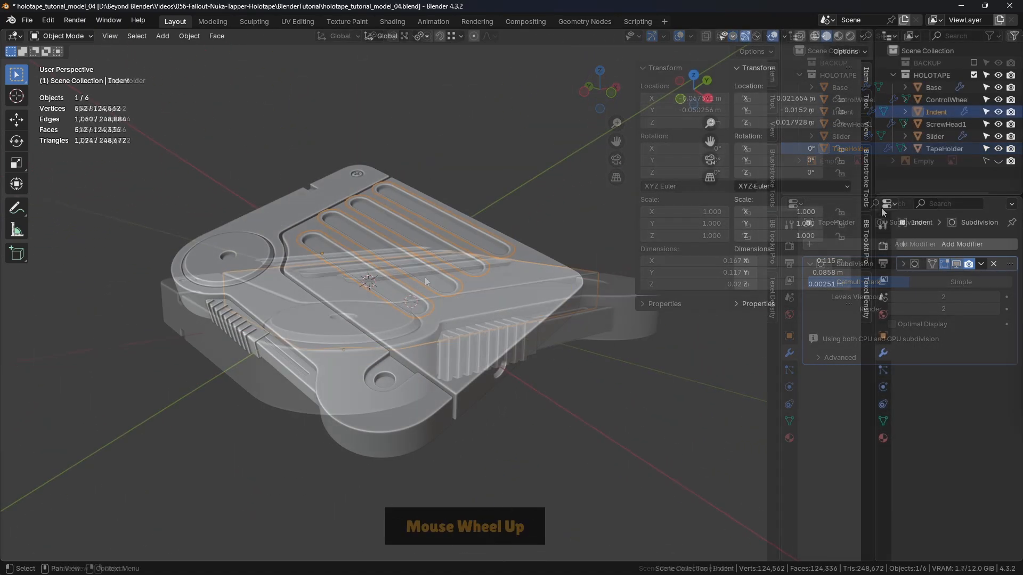
left_click(869, 184)
left_click(867, 237)
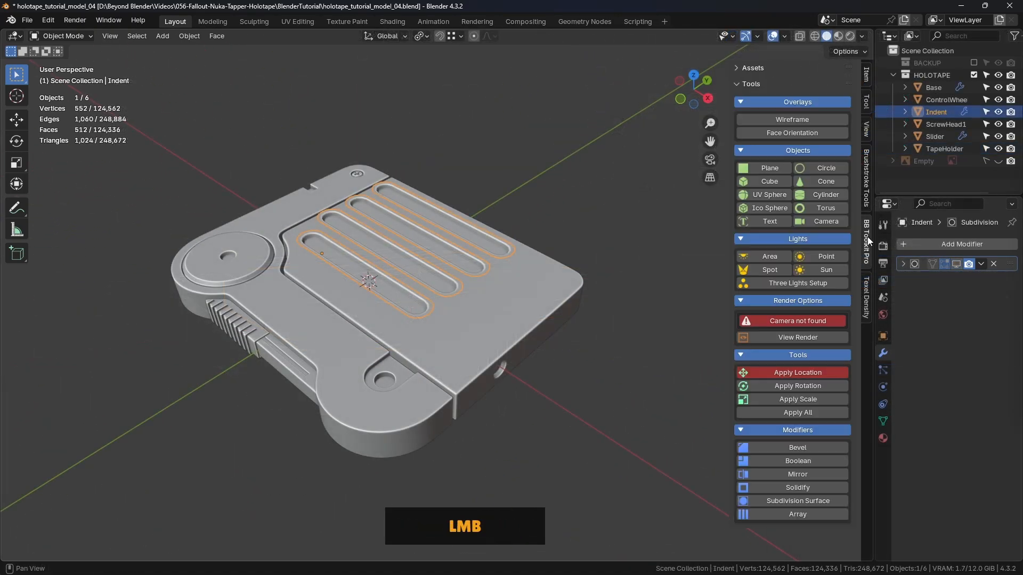
left_click(558, 178)
left_click(792, 133)
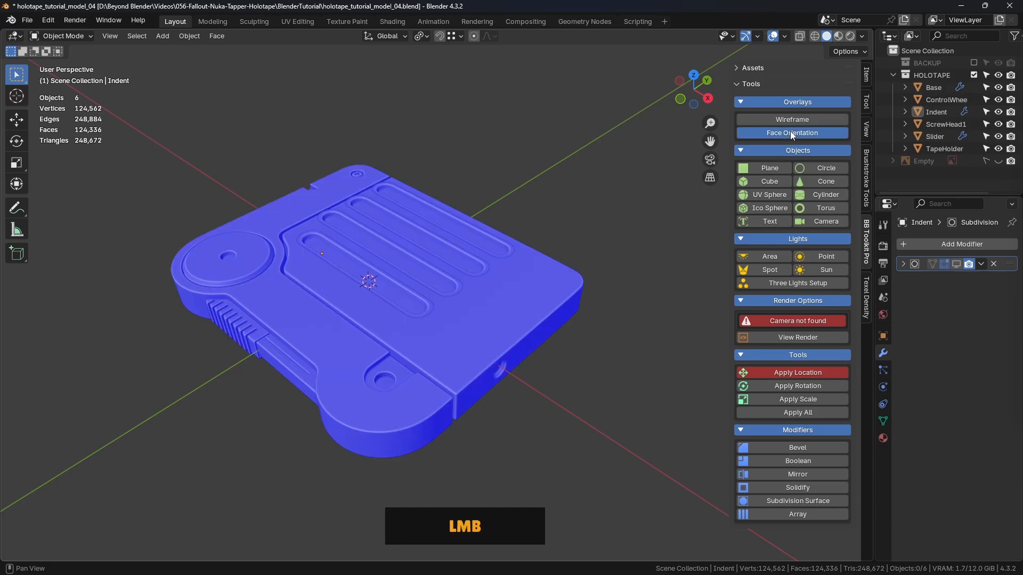
- Inspect the grooves' face orientation from several sides, turn the overlay off and reselect the Indent object
middle_click_drag(561, 226, 502, 254)
scroll(507, 239, "up", 4)
scroll(515, 248, "down", 4)
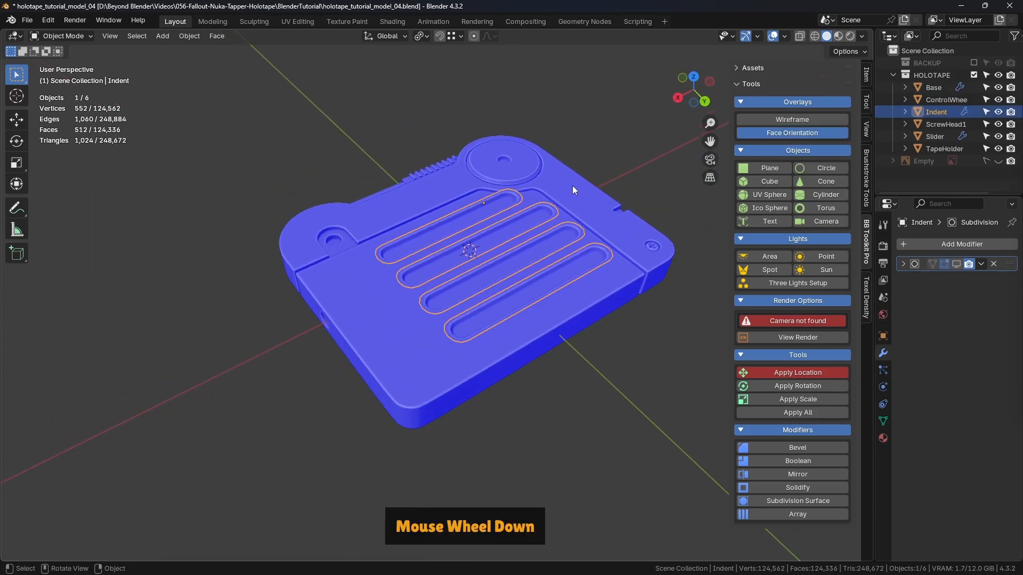
left_click(789, 132)
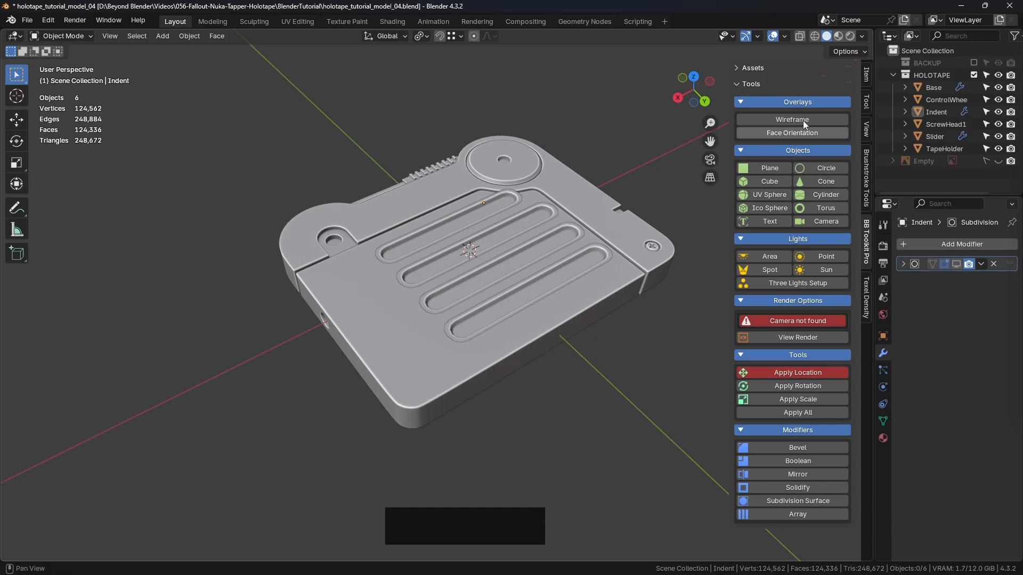
middle_click_drag(598, 213, 420, 257)
left_click(436, 278)
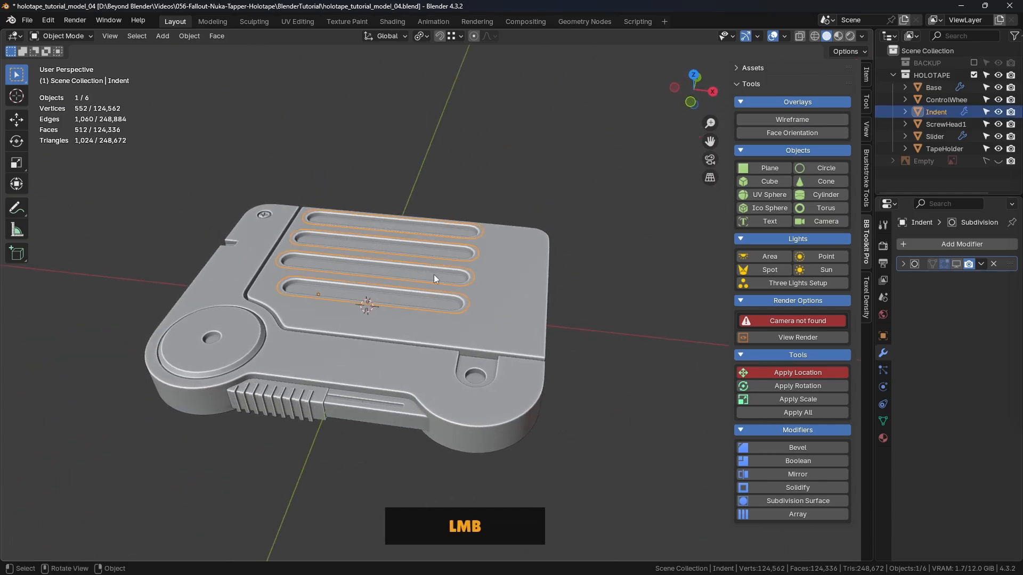
- Flip the Indent object vertically by scaling it -1 along the Z axis
middle_click_drag(434, 274, 481, 219)
key("s")
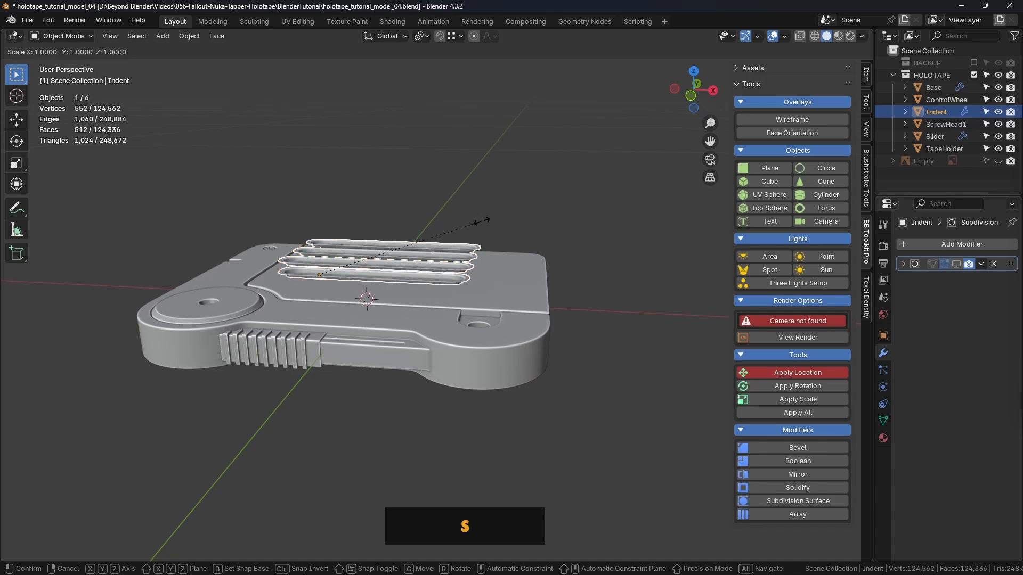
type("z")
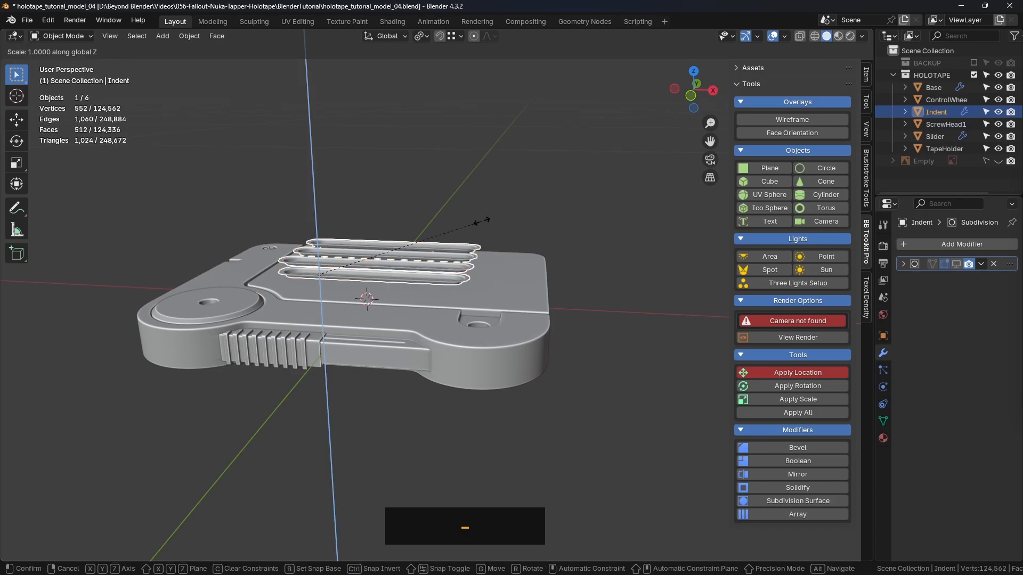
type("-1")
key("Return")
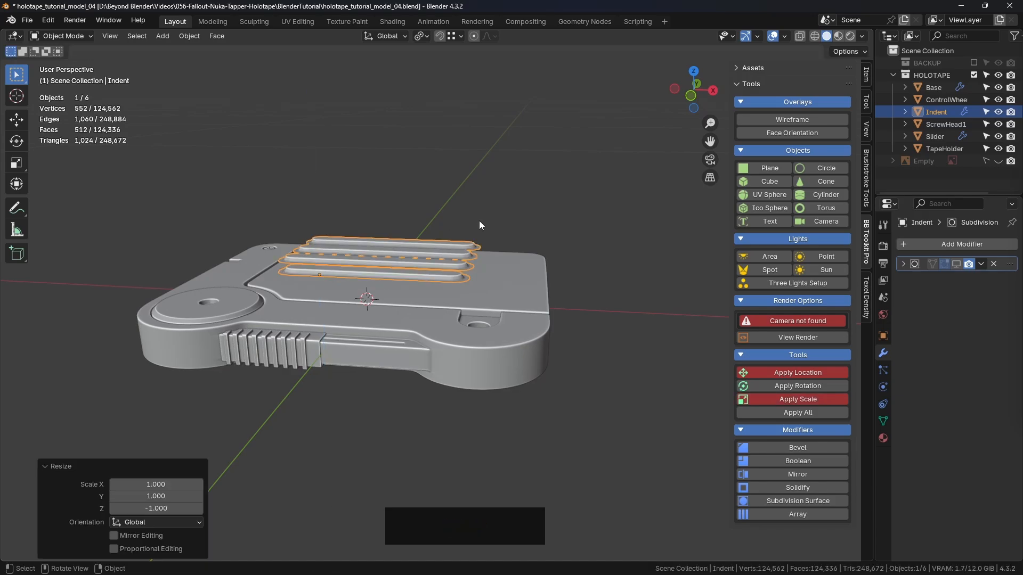
middle_click_drag(479, 221, 366, 290)
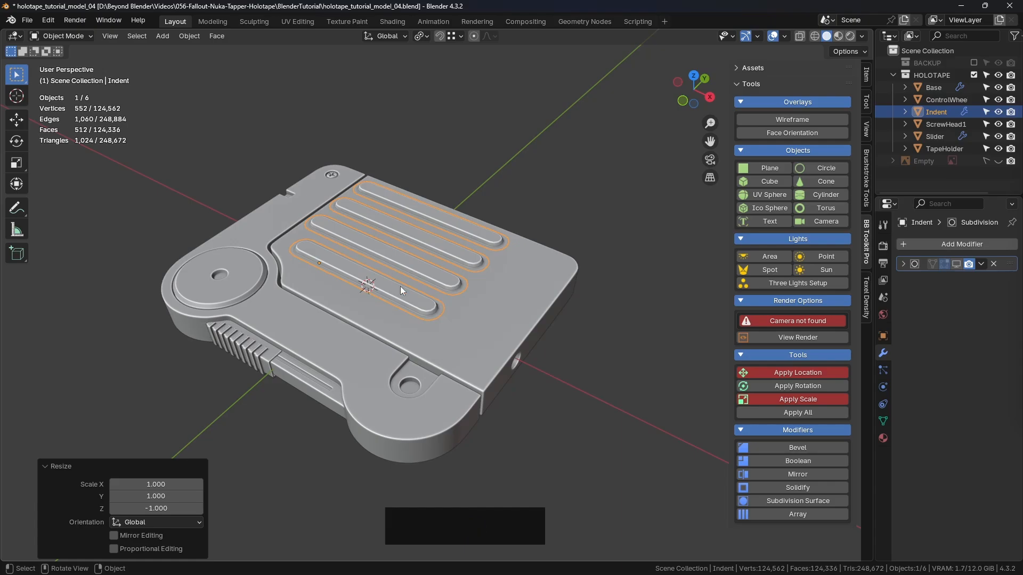
middle_click_drag(412, 258, 432, 238)
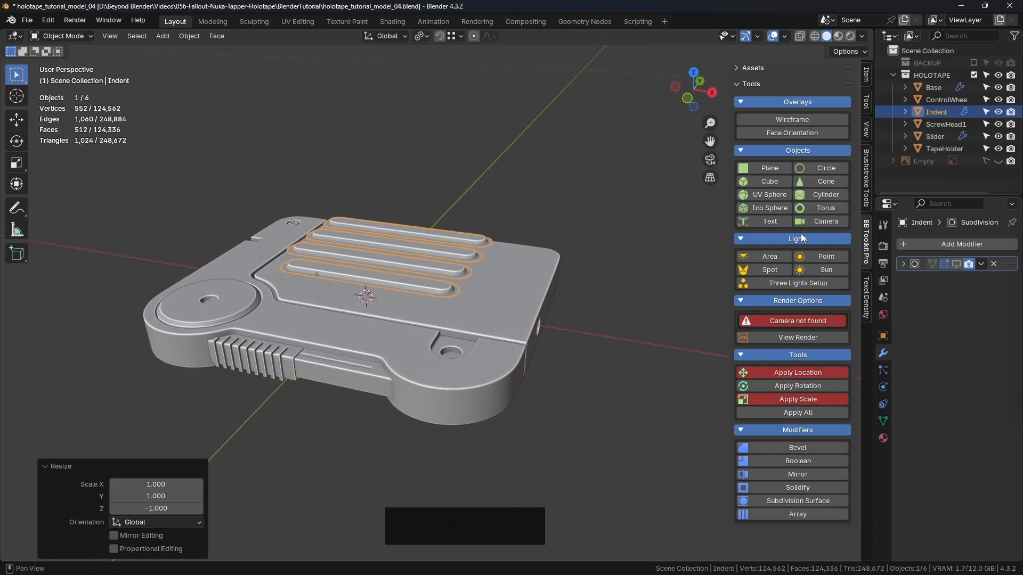
- Check the Indent object's transform values and apply its scale
left_click(867, 79)
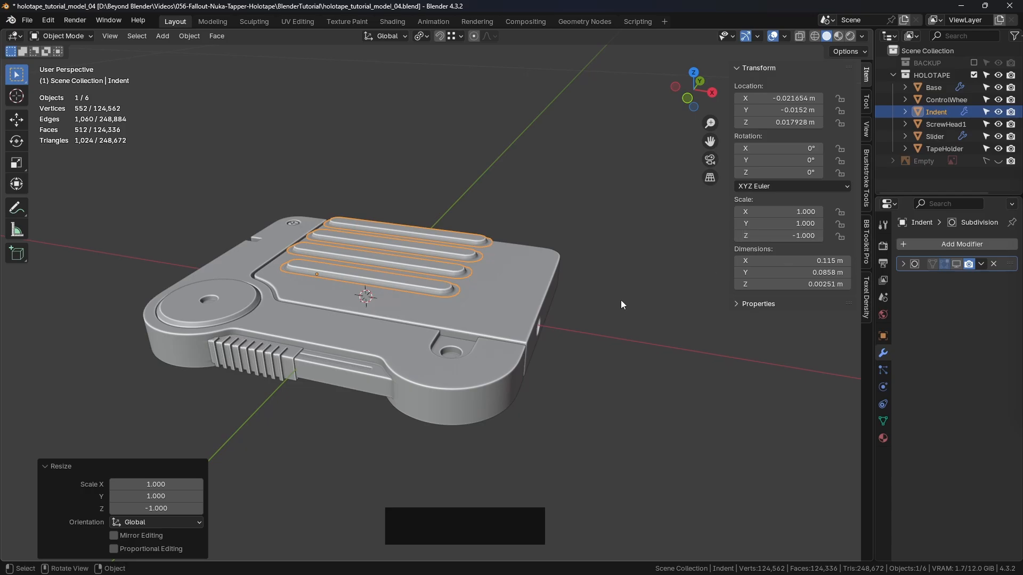
left_click(868, 241)
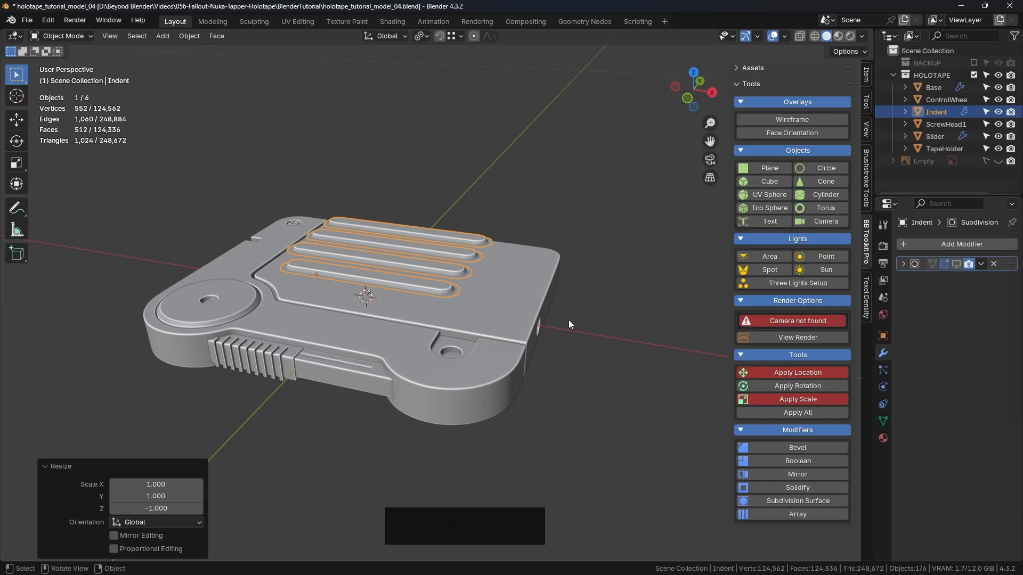
left_click(807, 399)
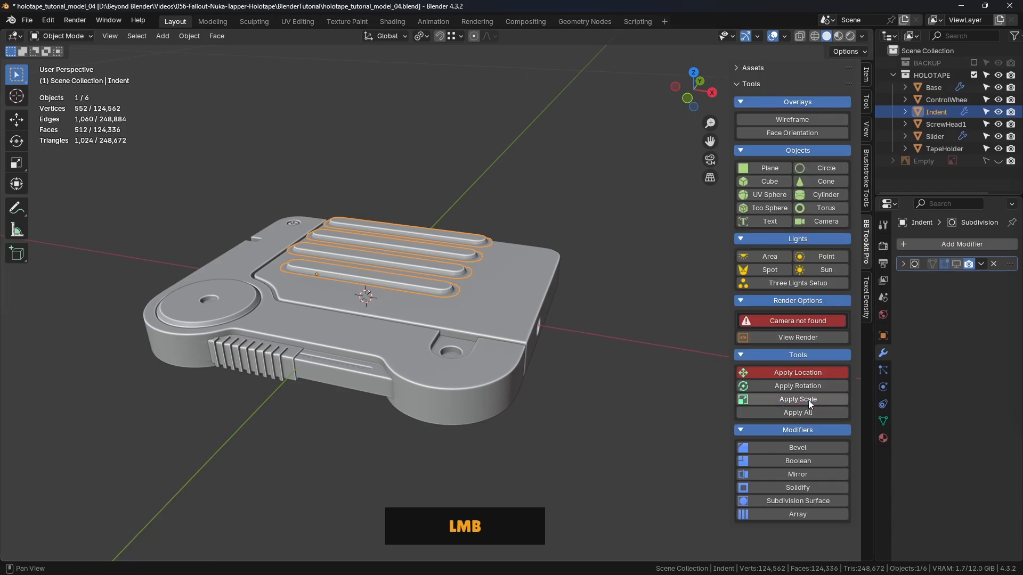
key("ctrl+a")
left_click(560, 321)
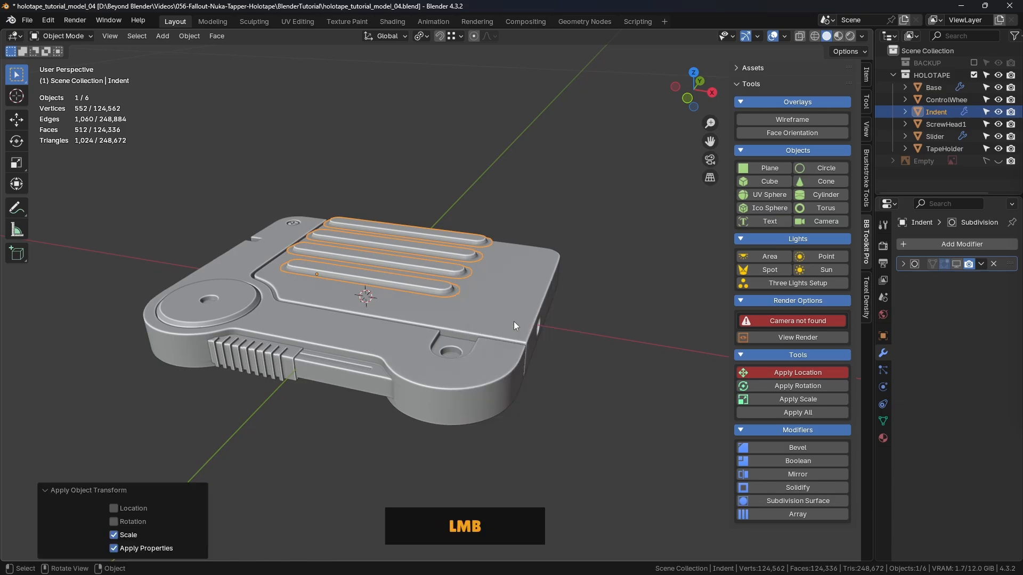
- Deselect the grooves, turn on the Face Orientation overlay and examine their face orientation up close
left_click(628, 159)
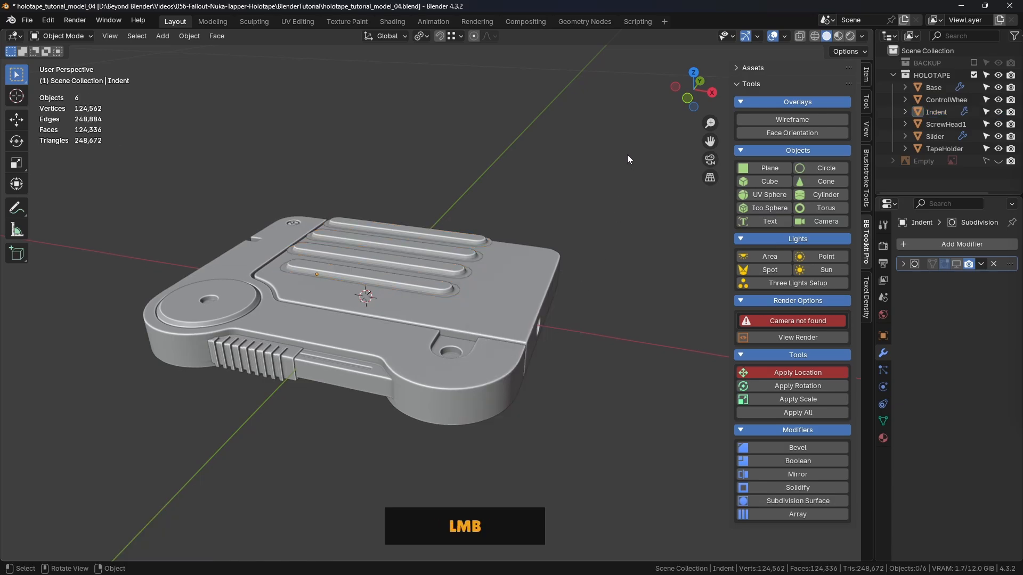
left_click(792, 133)
middle_click_drag(550, 308, 434, 286)
scroll(443, 258, "up", 6)
middle_click_drag(447, 234, 408, 257)
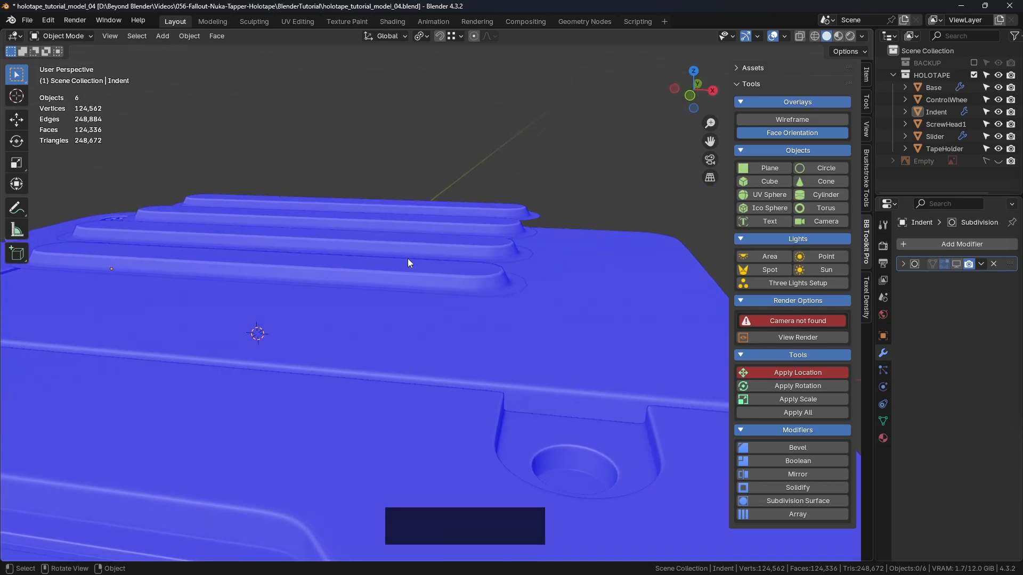
- Move the Indent object up along Z clear of the holotape and inspect the grooves' face orientation from below
left_click(407, 258)
scroll(408, 257, "down", 4)
left_click(14, 121)
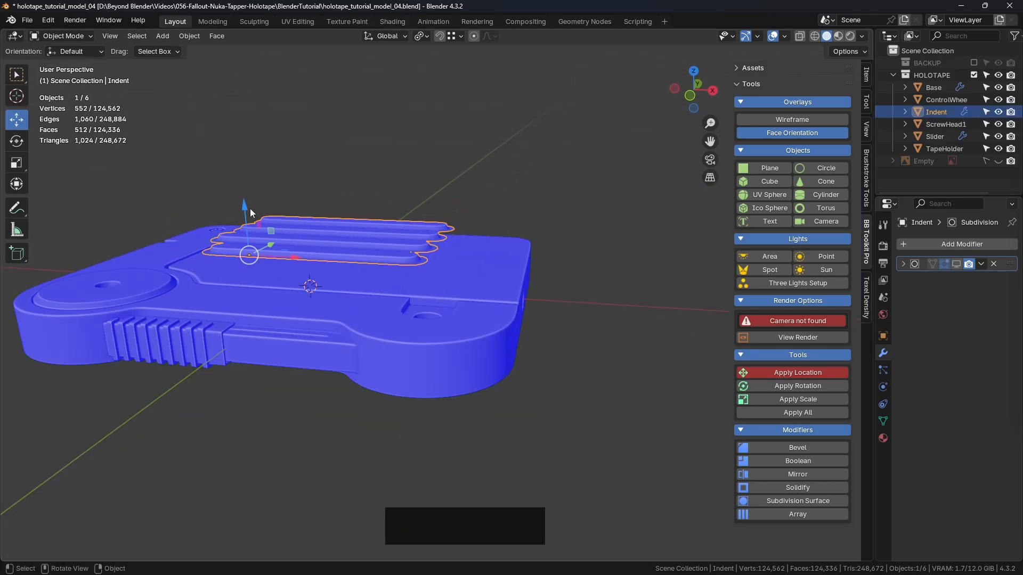
left_click_drag(245, 208, 246, 83)
left_click(495, 173)
middle_click_drag(495, 173, 515, 129)
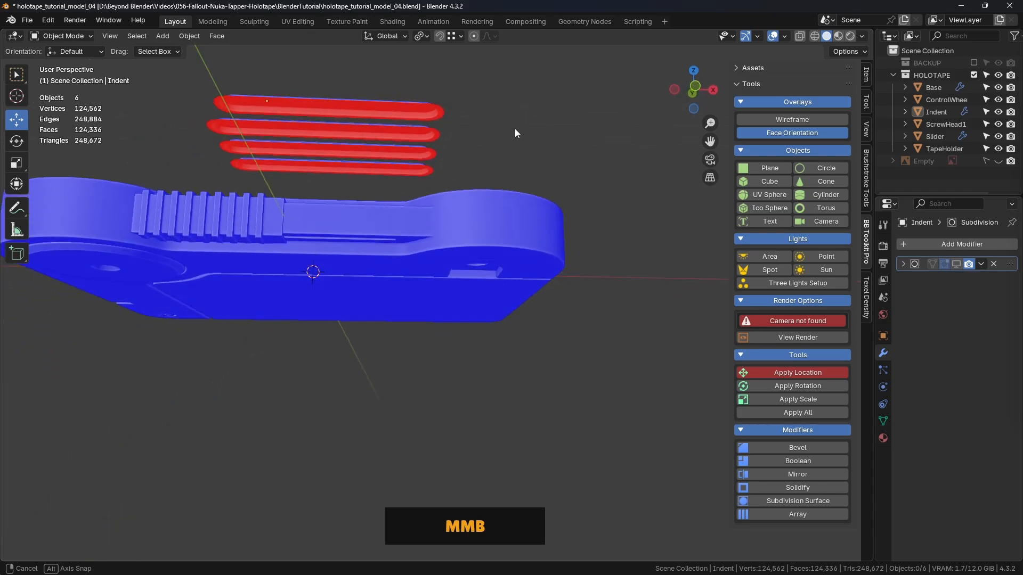
scroll(478, 135, "up", 4)
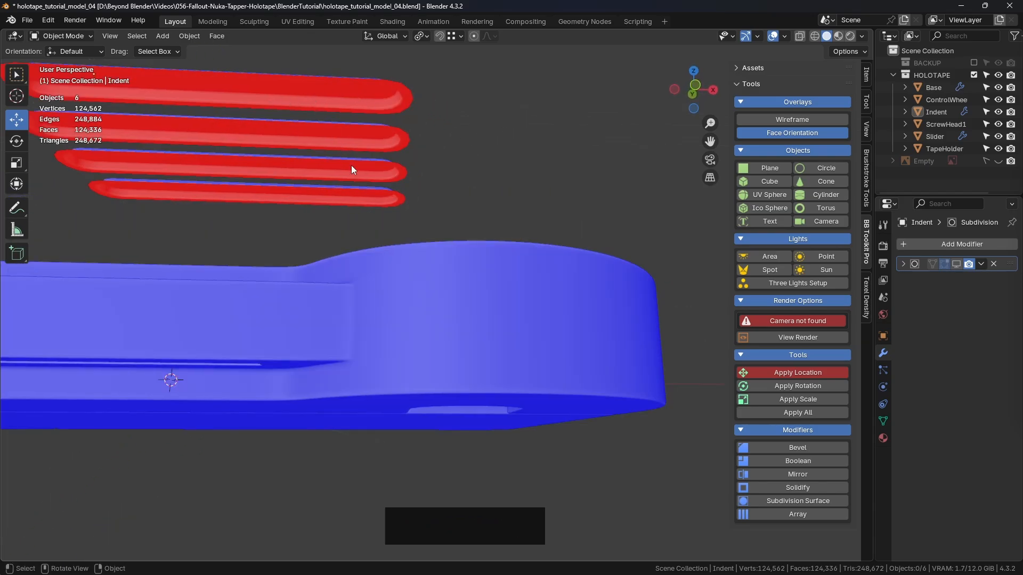
- Move the Indent object down along Z to the holotape's underside, deselect it and view it from below
left_click(288, 149)
middle_click_drag(288, 149, 222, 91)
left_click_drag(223, 91, 208, 217)
left_click(472, 206)
middle_click_drag(472, 206, 472, 149)
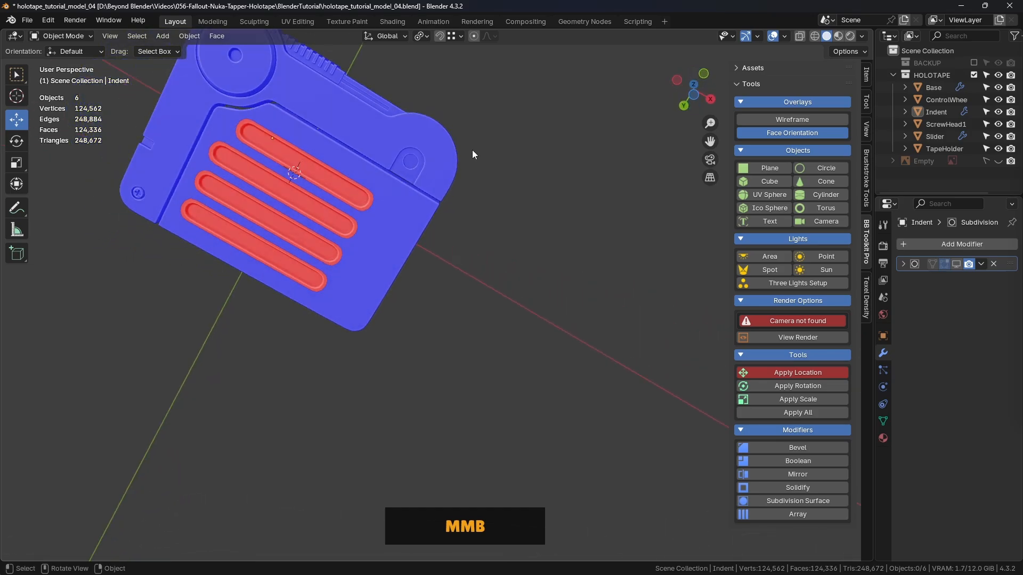
middle_click_drag(331, 182, 462, 228, "shift")
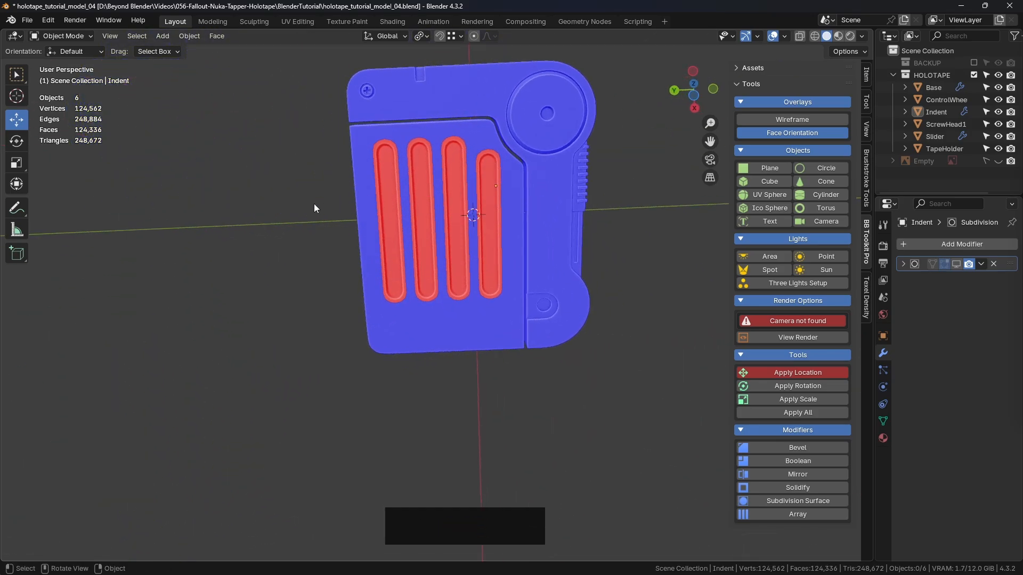
middle_click_drag(314, 203, 374, 194)
middle_click_drag(374, 194, 493, 274, "shift")
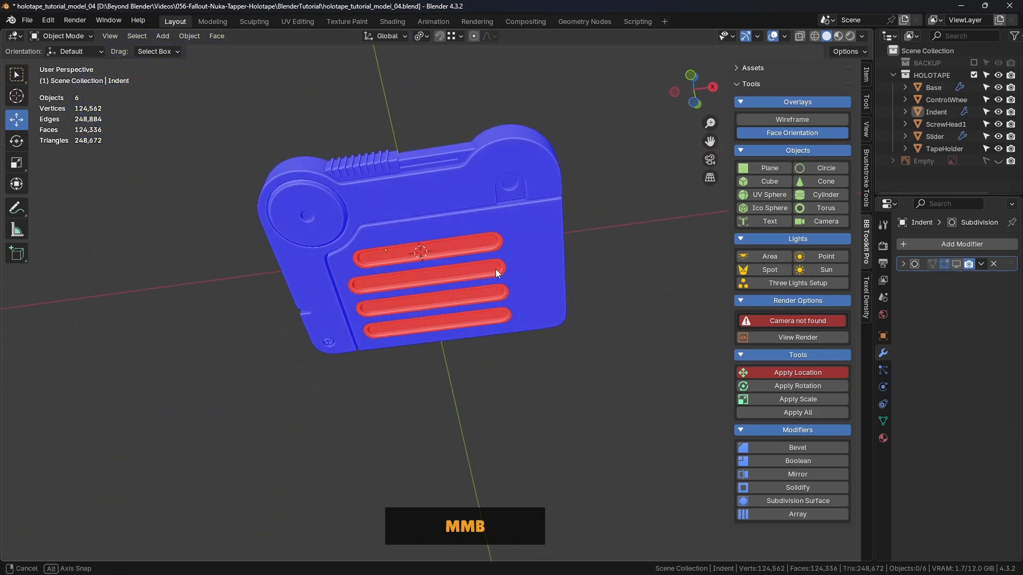
- Select all faces of the Indent object in Edit Mode and recalculate their normals
scroll(481, 281, "up", 3)
left_click(481, 282)
middle_click_drag(468, 222, 576, 280)
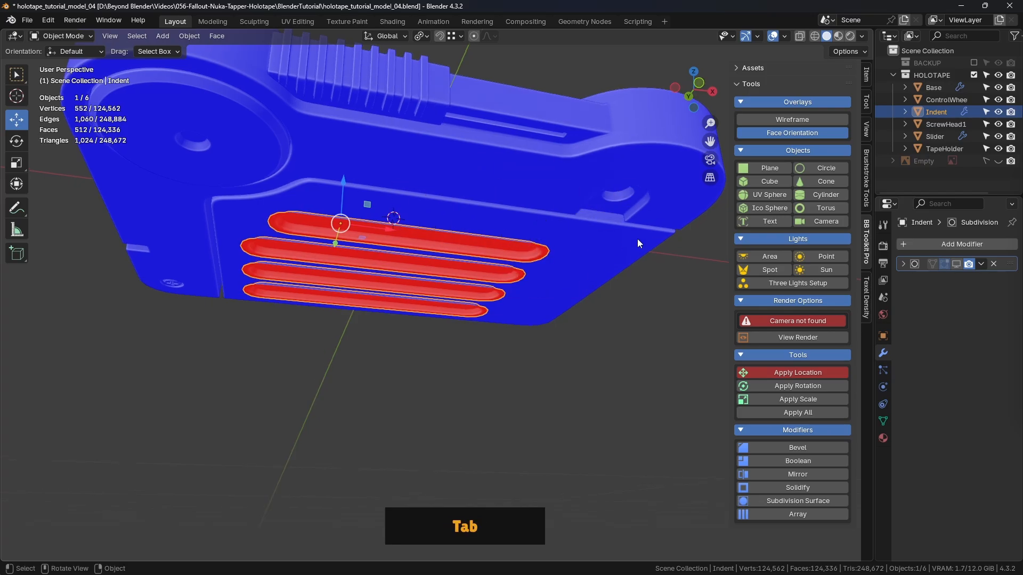
key("Tab")
middle_click_drag(575, 271, 574, 246)
key("3")
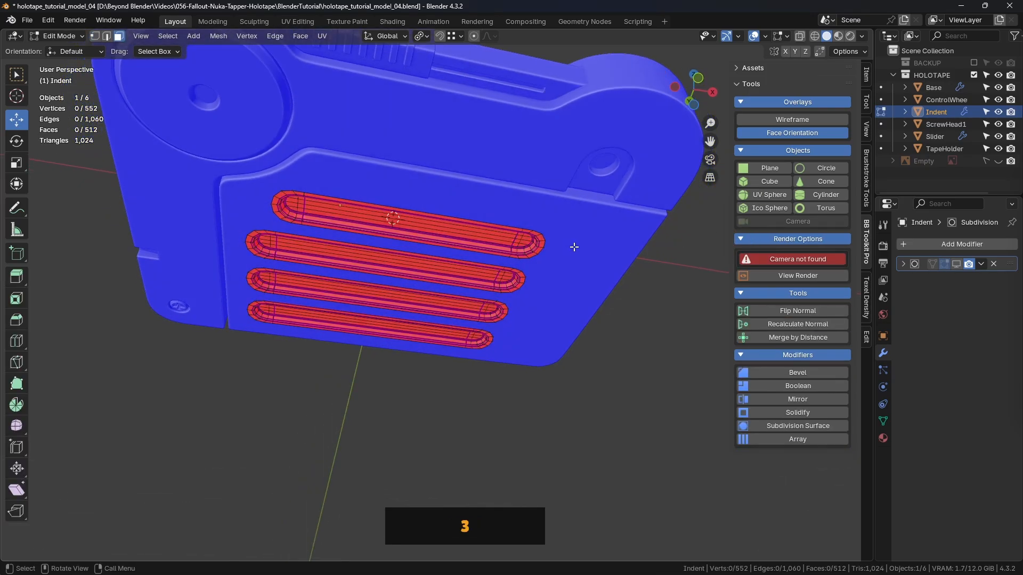
key("a")
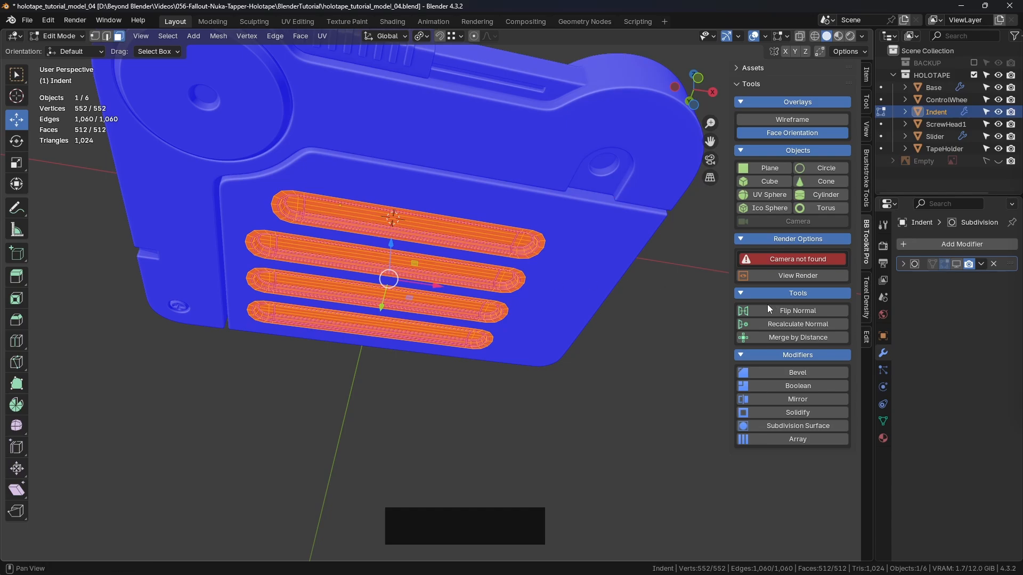
left_click(804, 323)
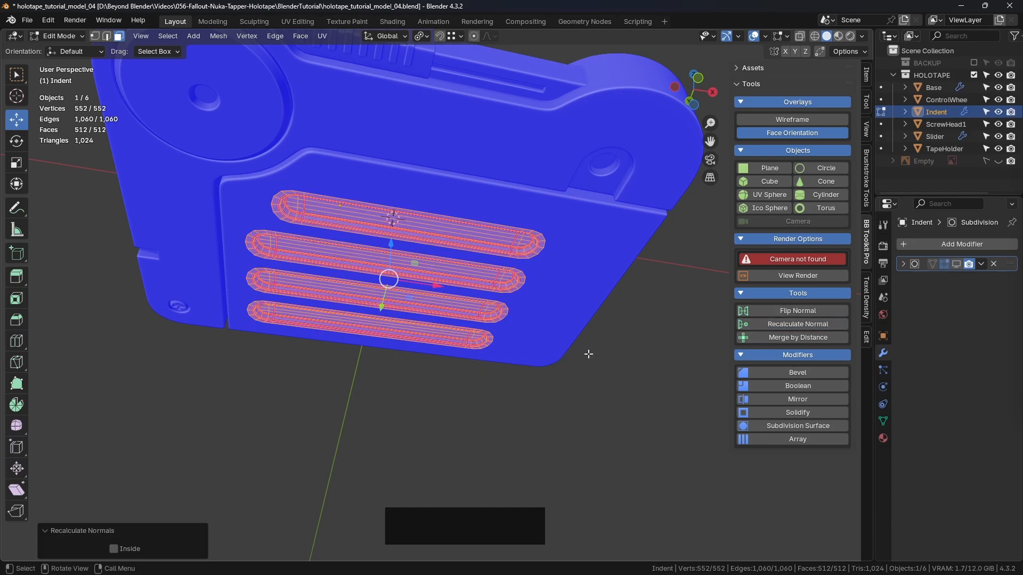
- Reverse the normals of the selected groove faces, return to Object Mode and select the TapeHolder
key("alt")
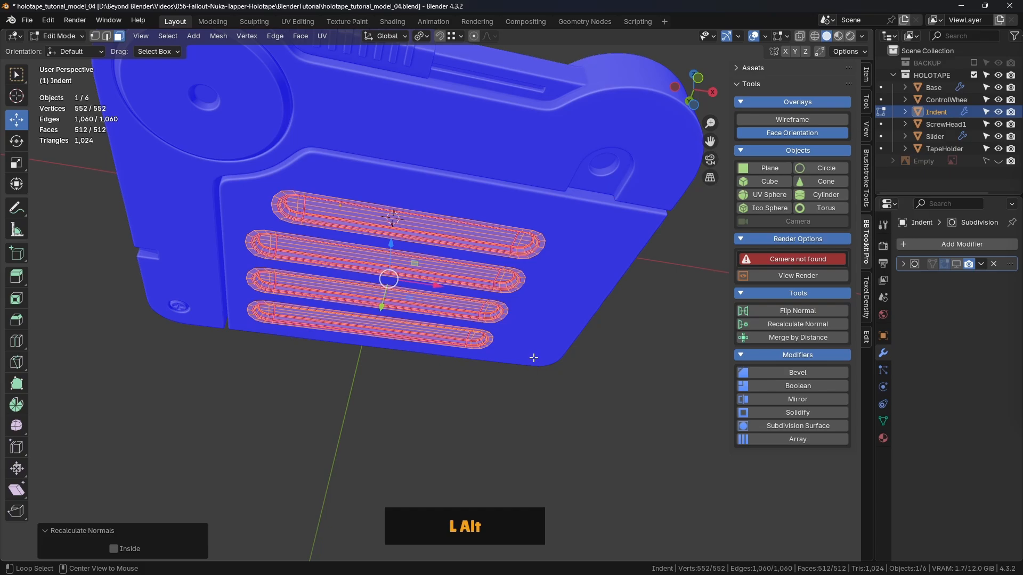
key("alt+n")
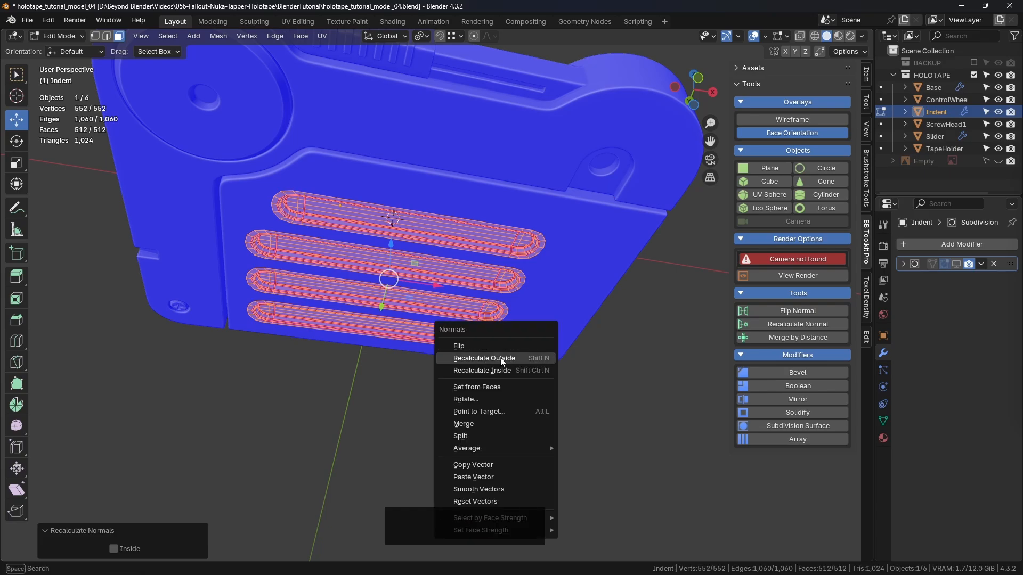
left_click(484, 358)
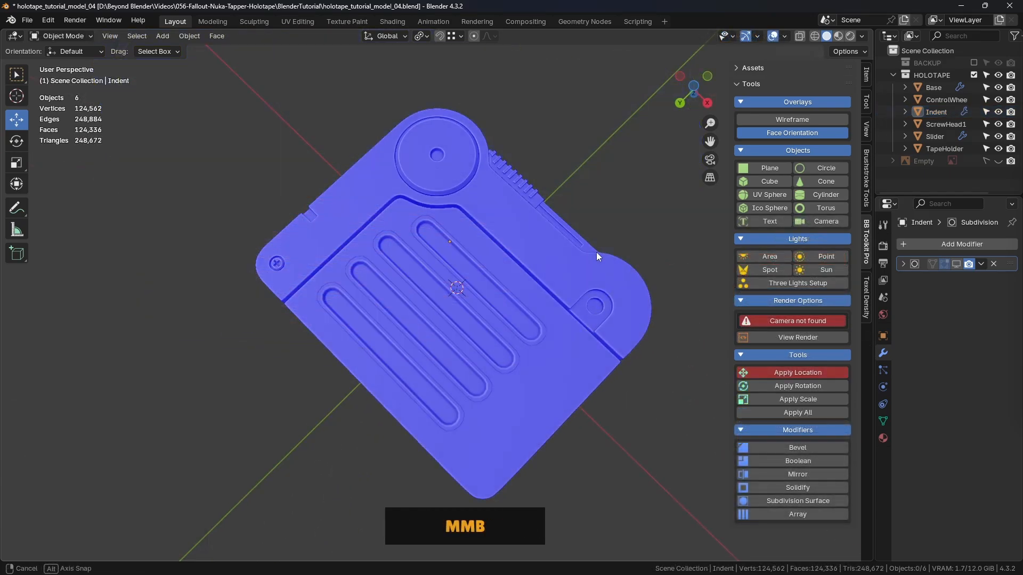
middle_click_drag(596, 252, 521, 258)
scroll(521, 258, "up", 5)
left_click(549, 216)
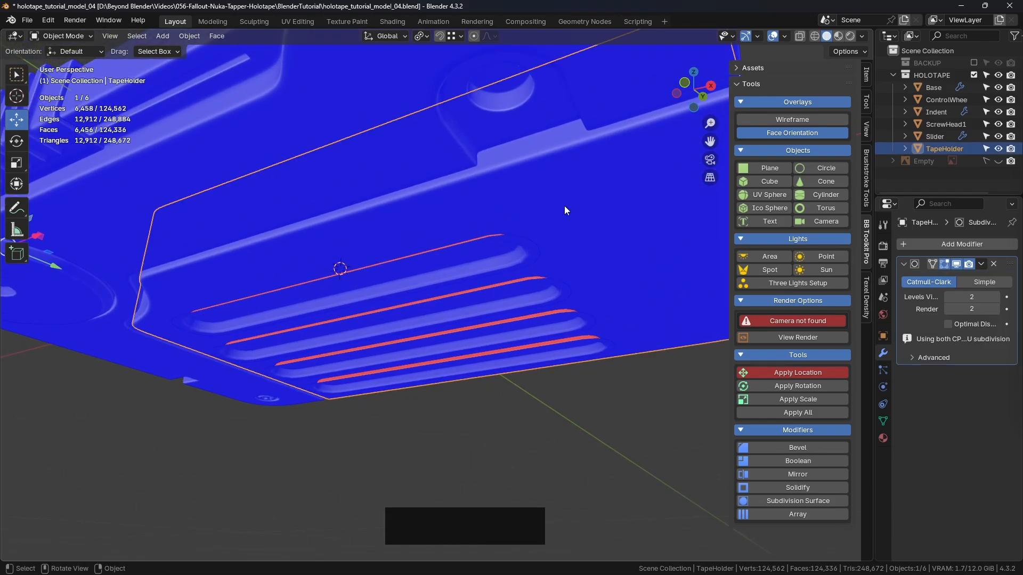
- Turn off the Face Orientation overlay and the TapeHolder's viewport subdivision, and save the file
left_click(811, 134)
mouse_move(528, 256)
middle_mouse_down()
mouse_move(542, 193)
mouse_move(519, 256)
middle_mouse_up()
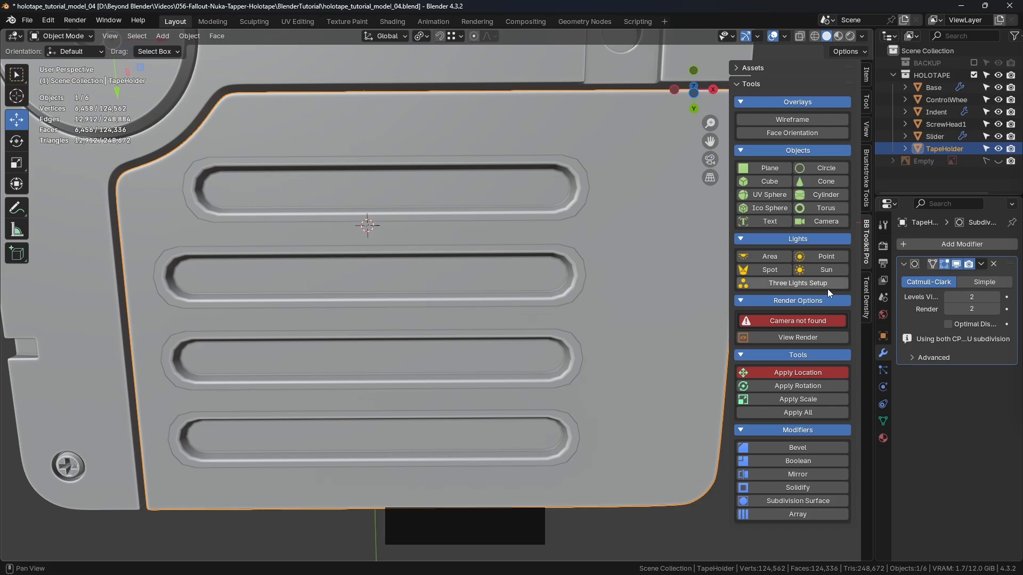
left_click(956, 265)
scroll(507, 218, "down", 4)
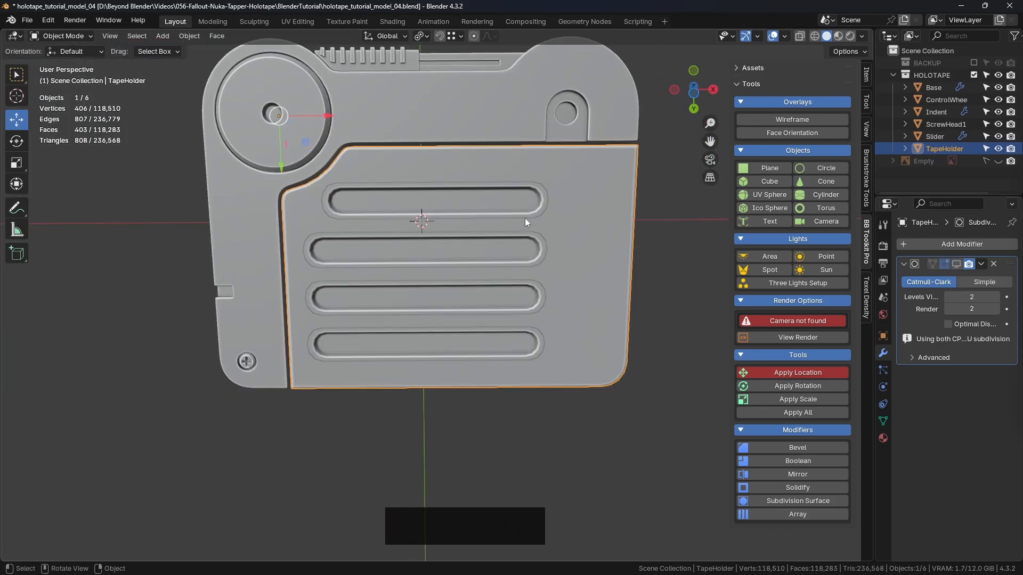
key("ctrl+s")
- Select the Indent object, turn on the Wireframe overlay and check its height against the underside in front view
middle_click_drag(586, 189, 484, 257)
left_click(496, 214)
scroll(470, 222, "up", 3)
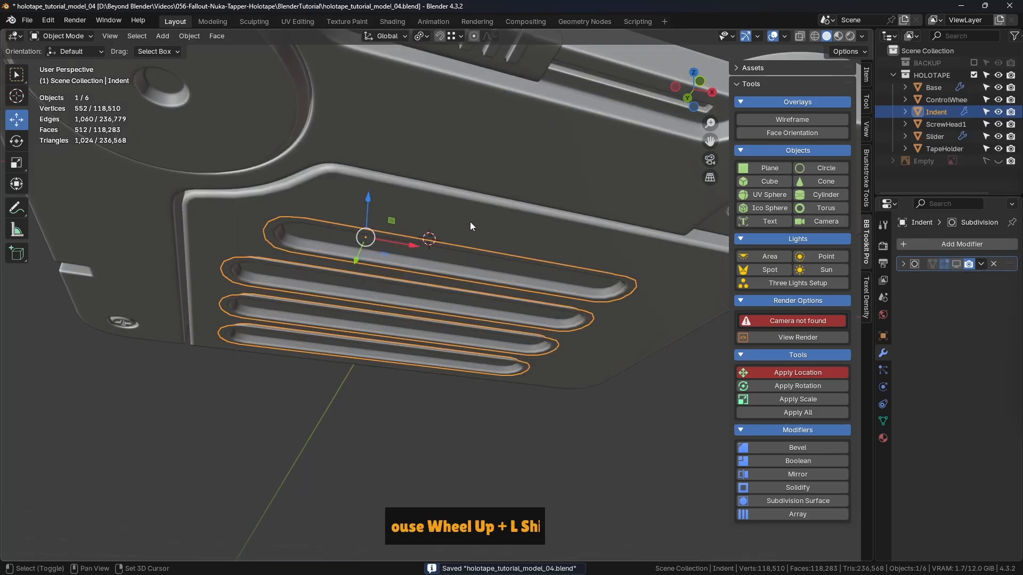
middle_click_drag(470, 221, 484, 244)
scroll(482, 244, "up", 2)
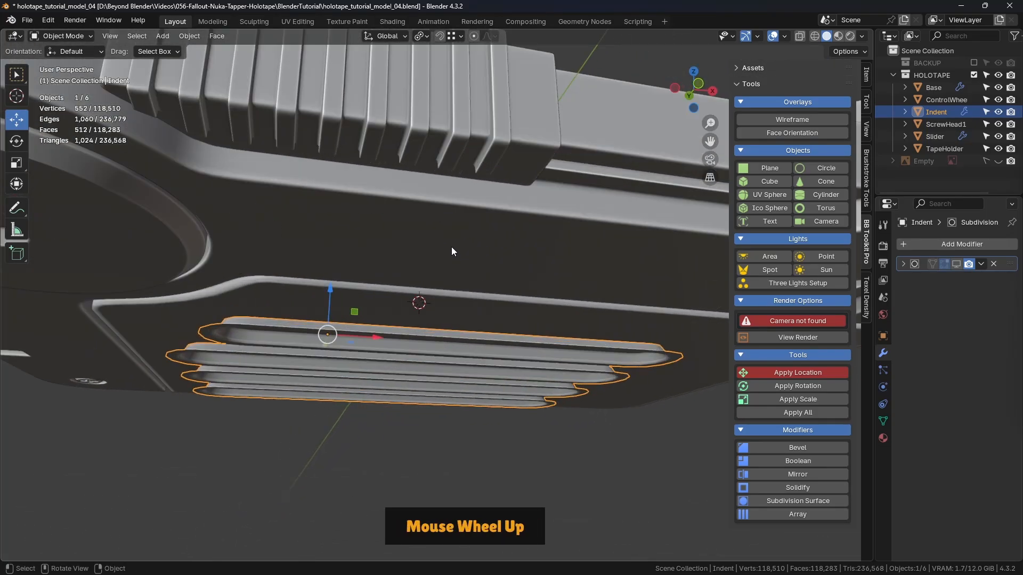
left_click(800, 118)
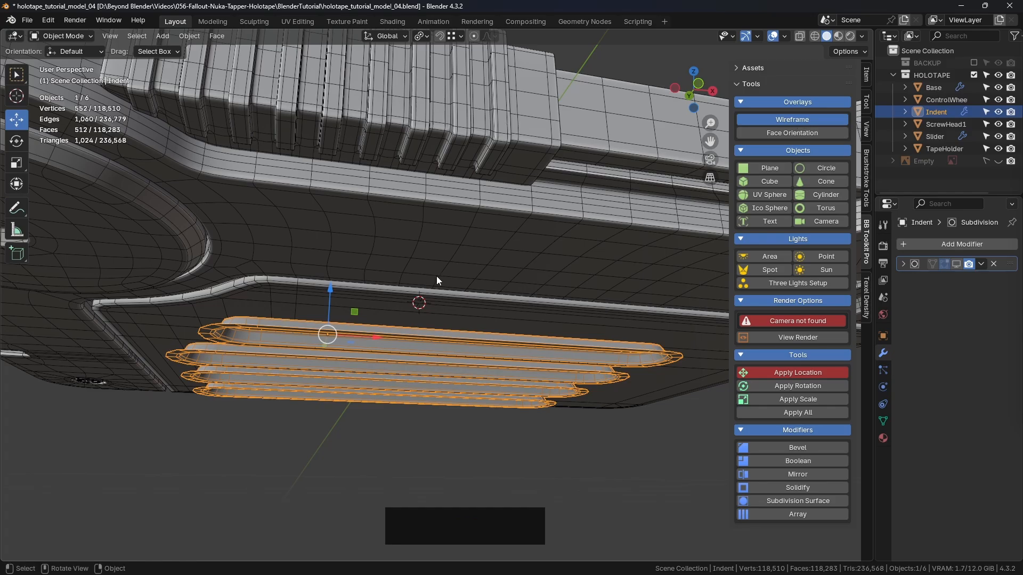
middle_click_drag(437, 277, 404, 273)
key("KP_1")
scroll(334, 398, "up", 5)
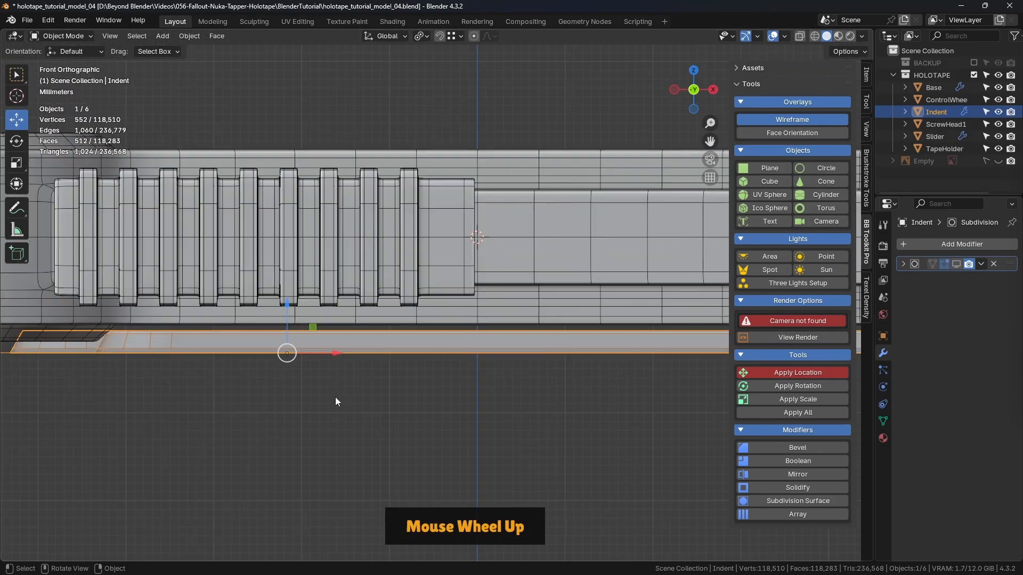
- Move the Indent object along Z with snapping to align it to the TapeHolder's underside
middle_click_drag(362, 349, 485, 287, "shift")
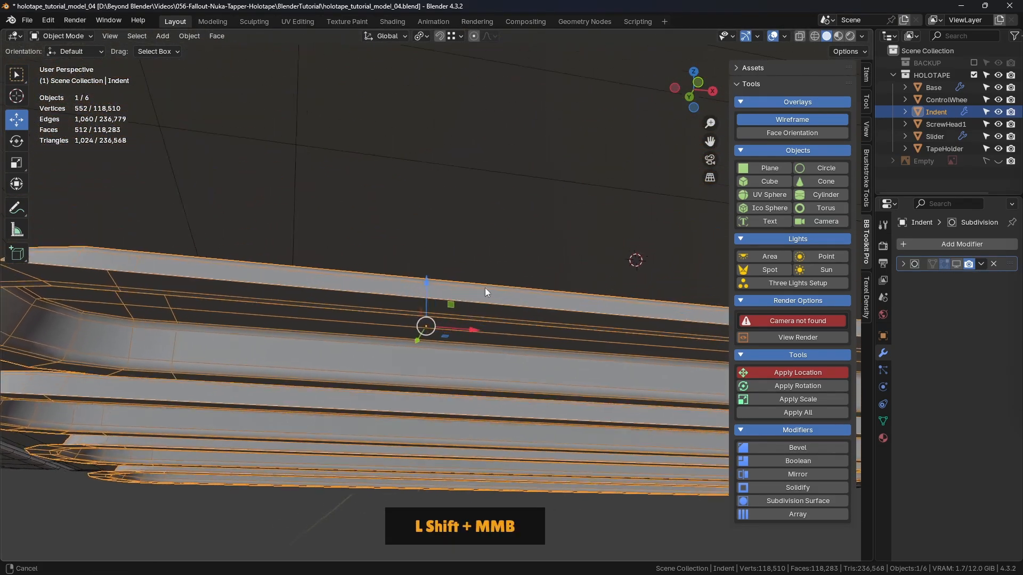
scroll(484, 290, "down", 3)
left_click_drag(453, 266, 406, 233)
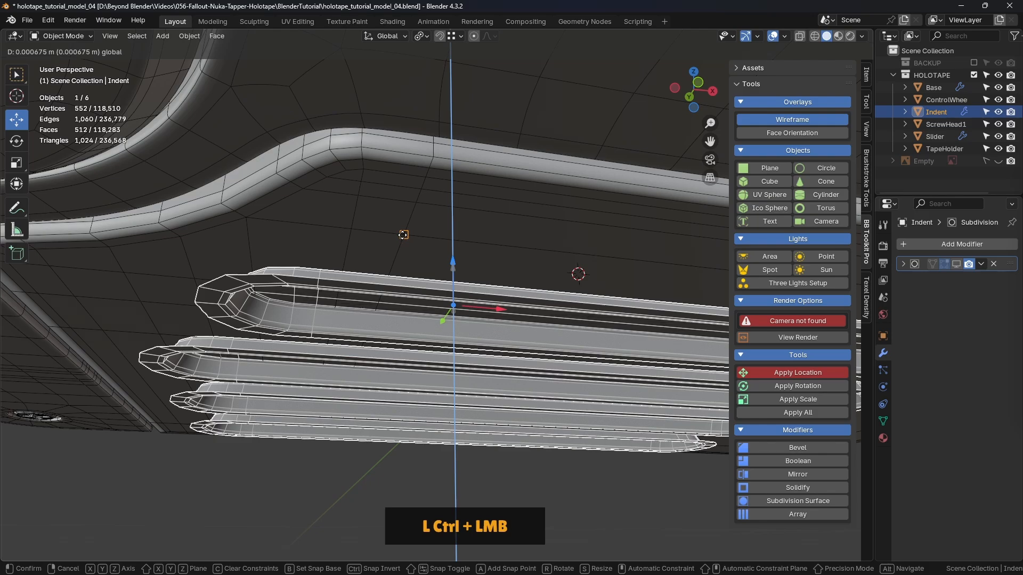
left_click_drag(402, 235, 402, 235, "ctrl")
left_click_drag(453, 287, 407, 236)
- Deselect the Indent object and inspect how the four grooves sit on the TapeHolder's underside surface
middle_click_drag(407, 236, 590, 254)
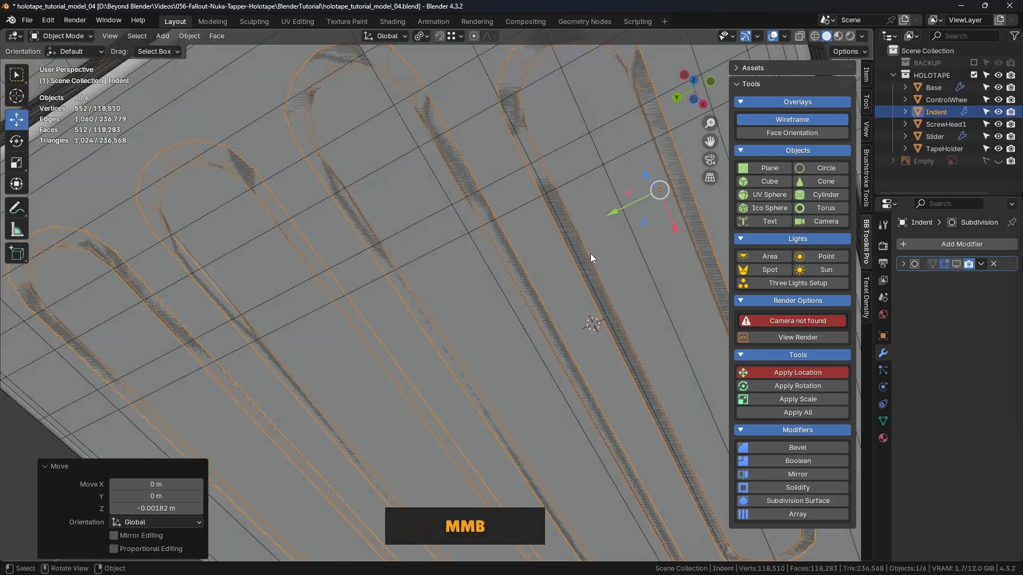
scroll(589, 261, "down", 3)
left_click(311, 348)
middle_click_drag(556, 288, 550, 213)
scroll(523, 189, "up", 5)
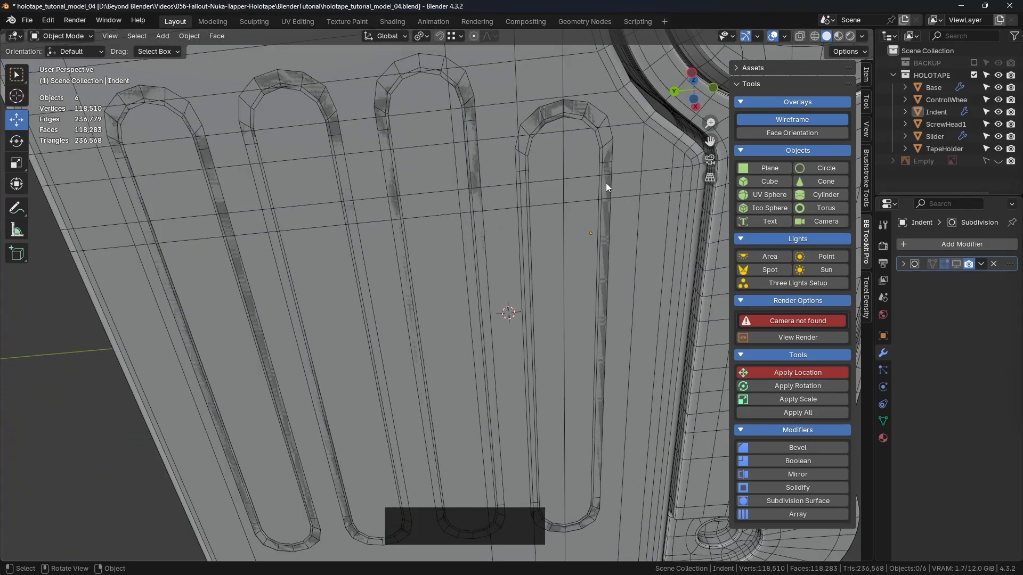
scroll(607, 187, "up", 3)
scroll(606, 187, "down", 5)
middle_click_drag(605, 187, 491, 205)
middle_click_drag(426, 209, 577, 246, "shift")
- Save the file and open the TapeHolder in Edit Mode
left_click(577, 247)
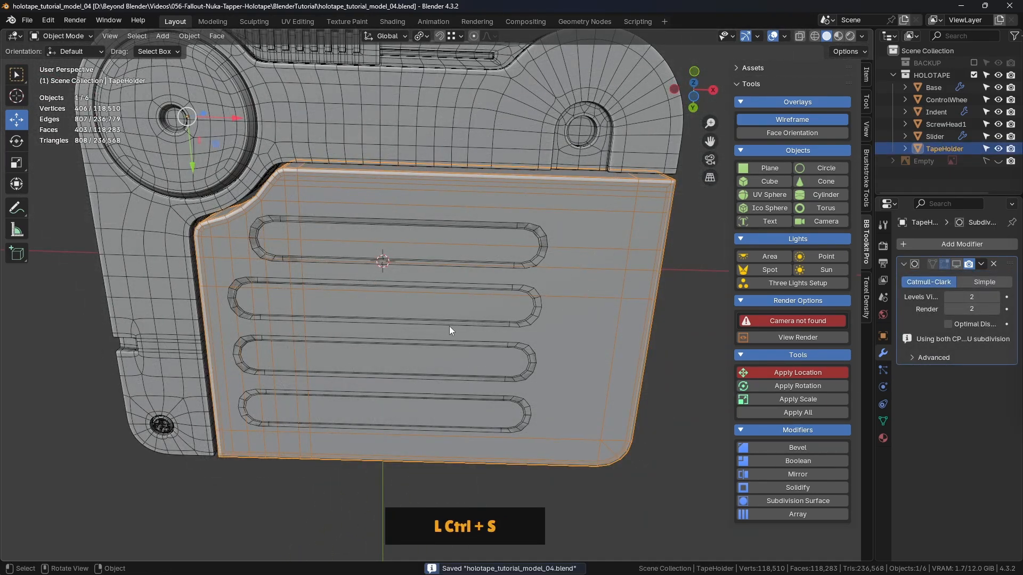
key("Tab")
left_click(549, 324)
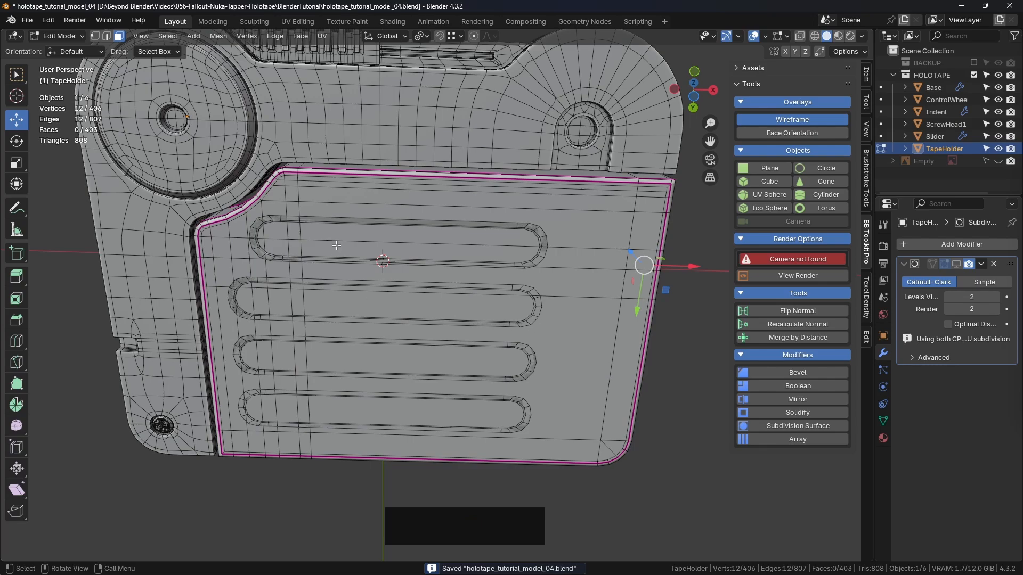
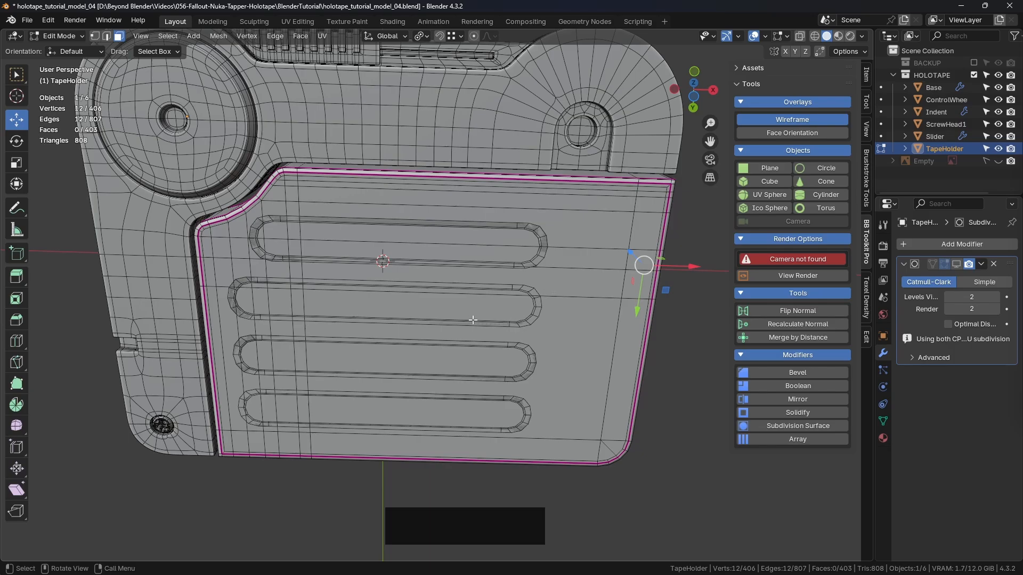
- Examine how the TapeHolder's edge loops run beneath the four grooves and deselect the selected geometry
middle_click_drag(511, 219, 421, 266)
scroll(422, 267, "up", 2)
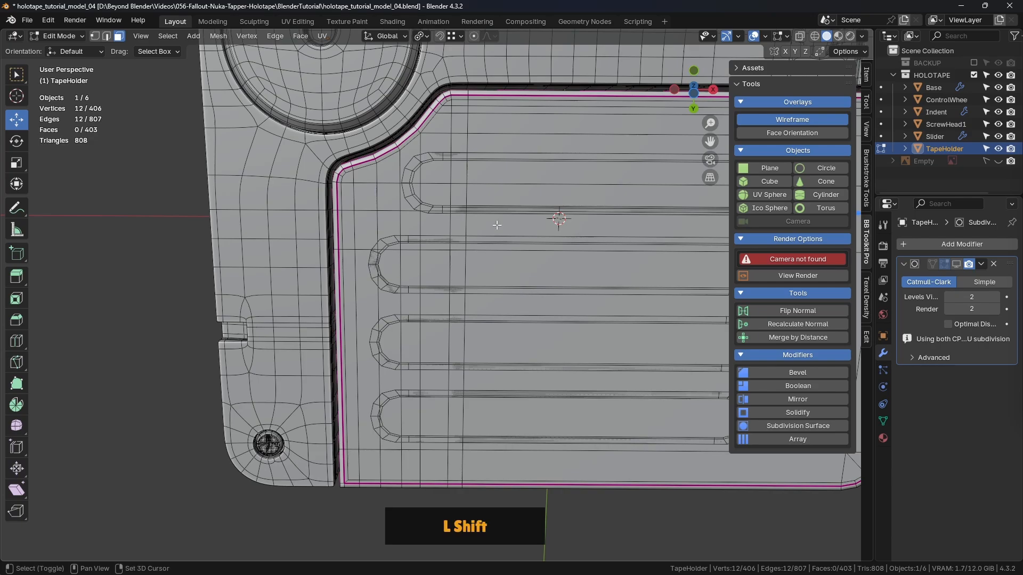
middle_click_drag(483, 251, 467, 298, "shift")
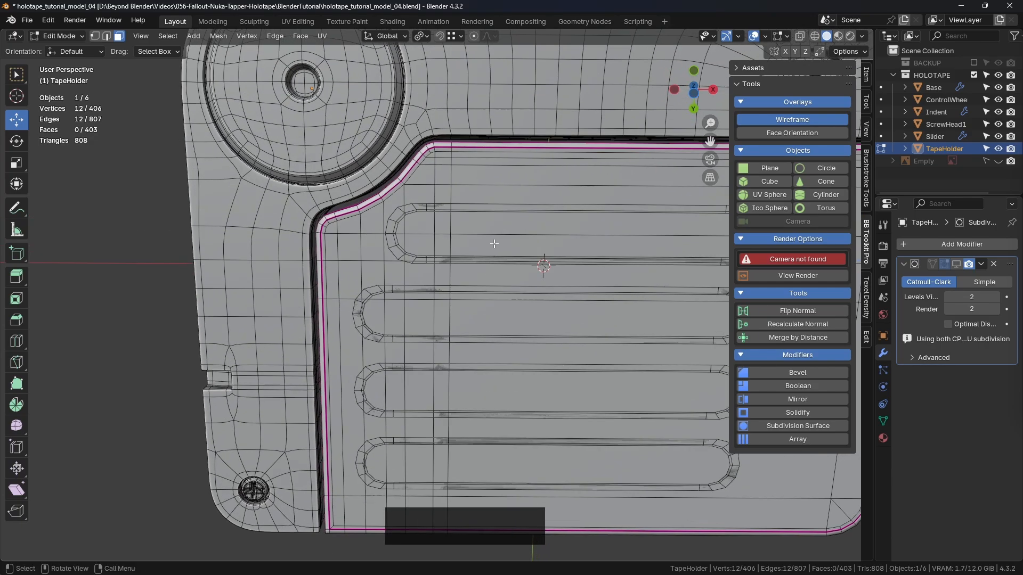
scroll(494, 245, "down", 1)
middle_click_drag(488, 244, 471, 227, "shift")
scroll(469, 226, "up", 1)
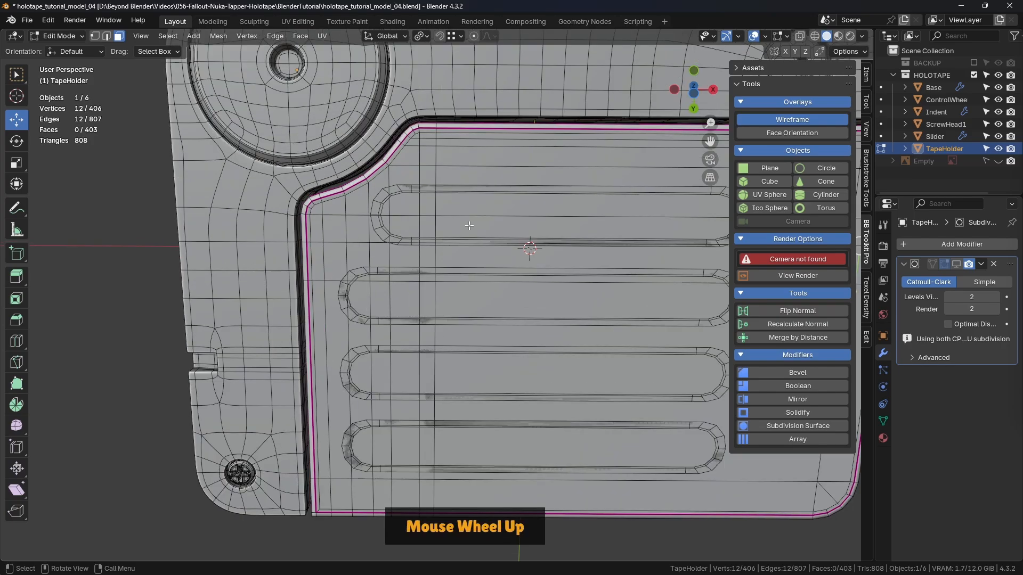
left_click(100, 403)
key("Tab")
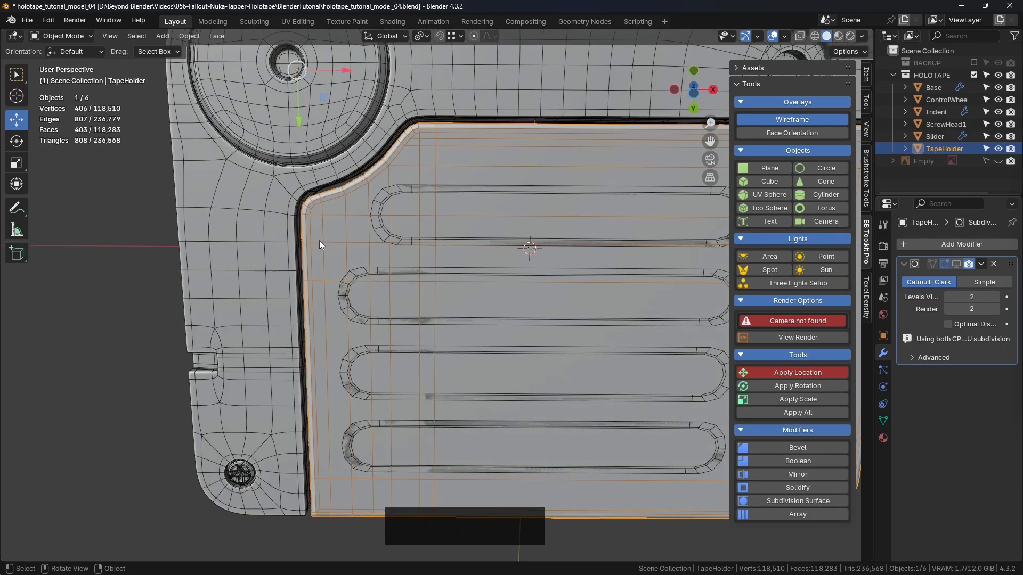
scroll(326, 240, "down", 5)
key("g")
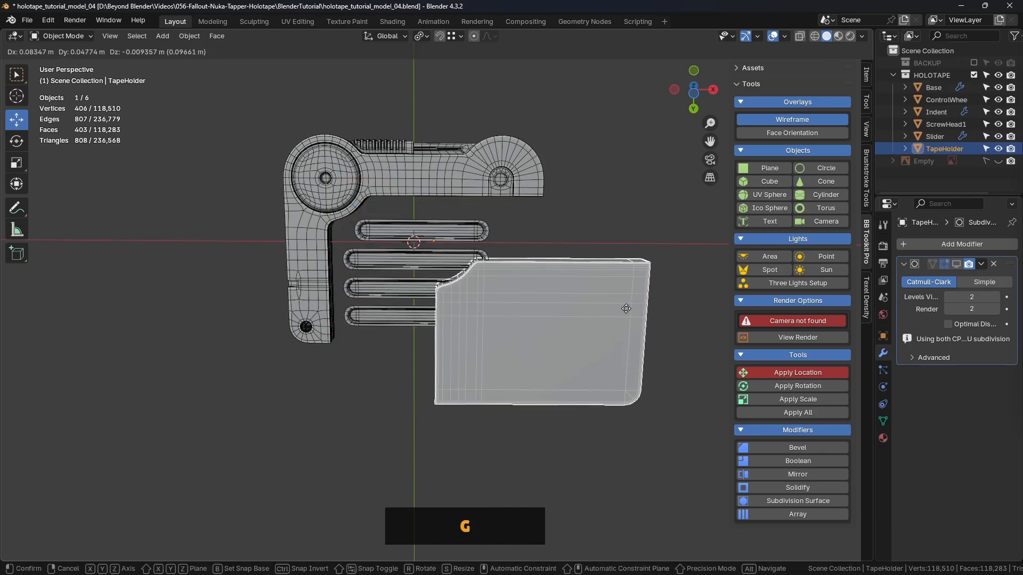
right_click(532, 272)
key("Tab")
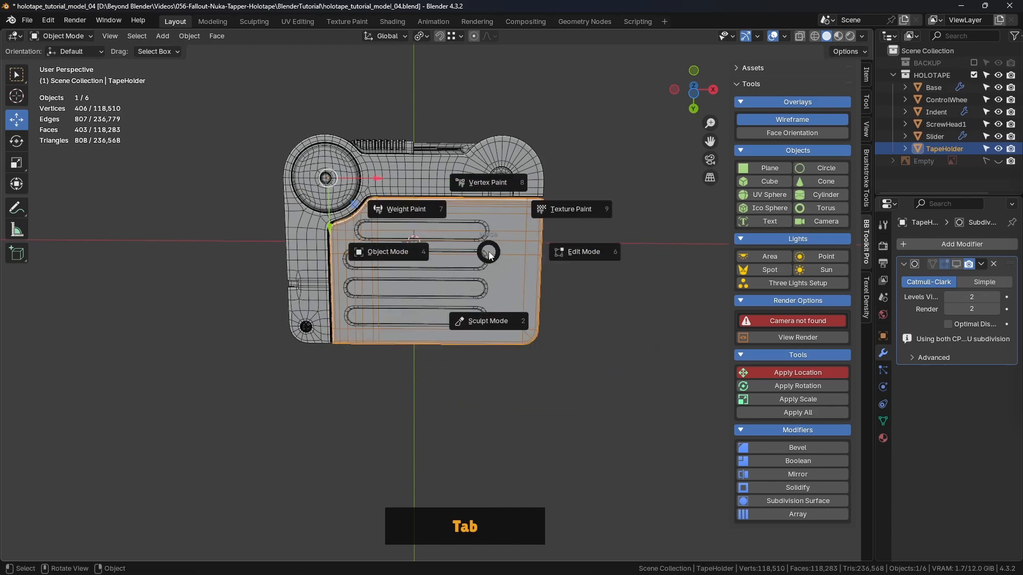
left_click(498, 251)
- Add one loop cut across the TapeHolder just beyond the grooves' ends farthest from the control wheel, with a slide factor of -0.624
scroll(411, 193, "up", 3)
middle_click_drag(411, 193, 549, 306, "shift")
key("ctrl+r")
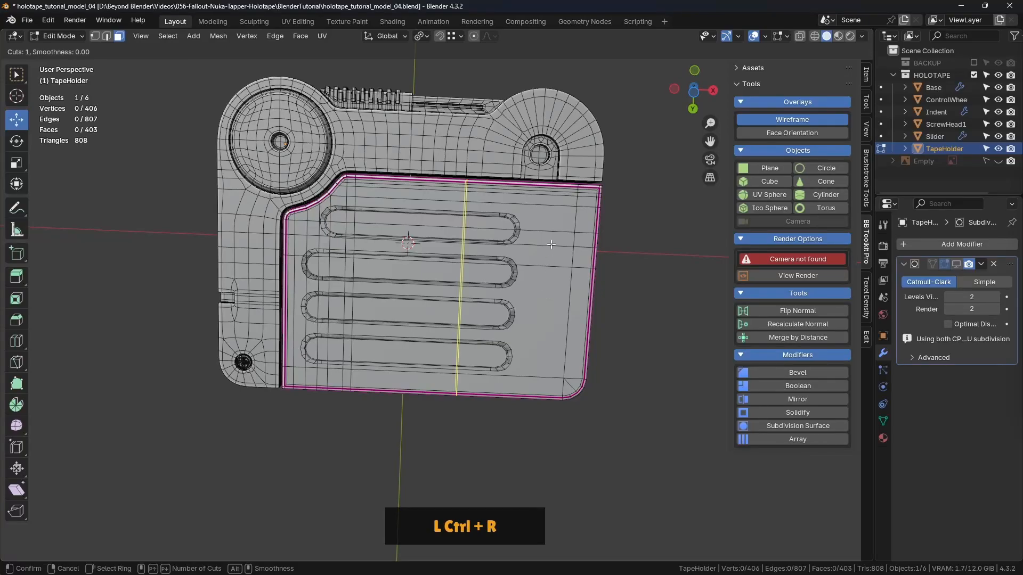
left_click(529, 193)
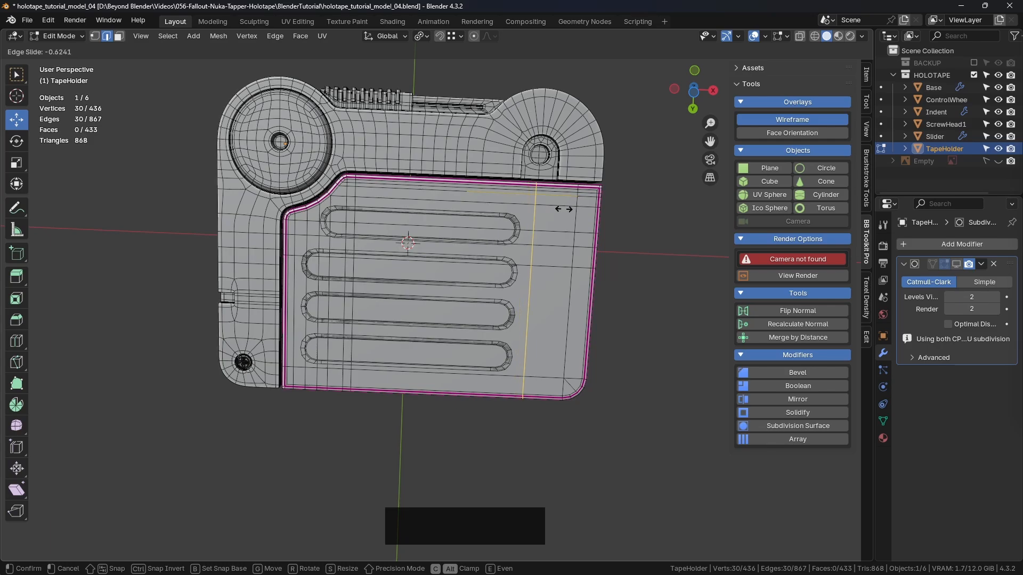
left_click(563, 210)
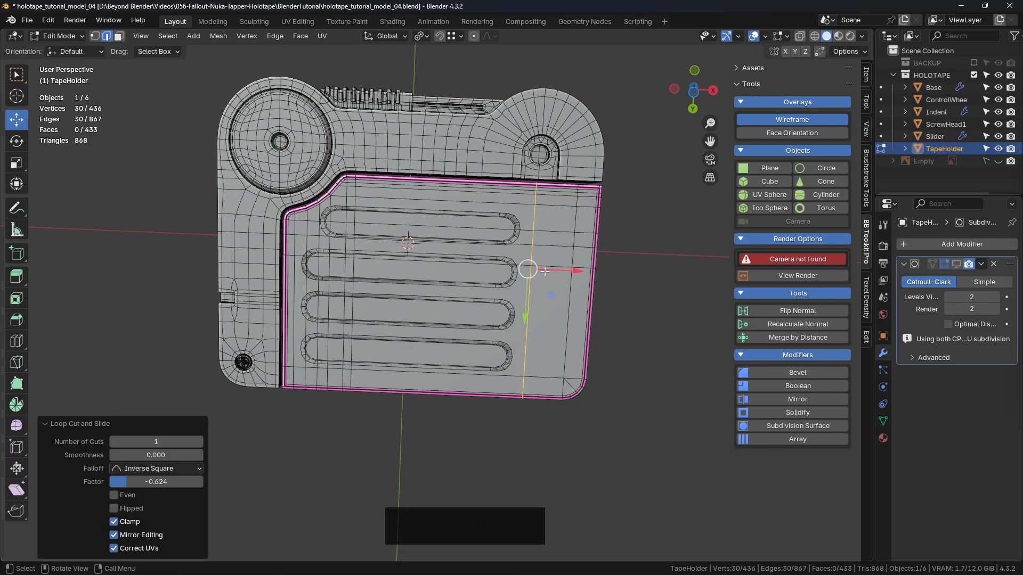
- Select the TapeHolder underside faces lying beneath the four grooves in face mode and delete them to open space for the Indent
scroll(369, 241, "up", 1)
key("3")
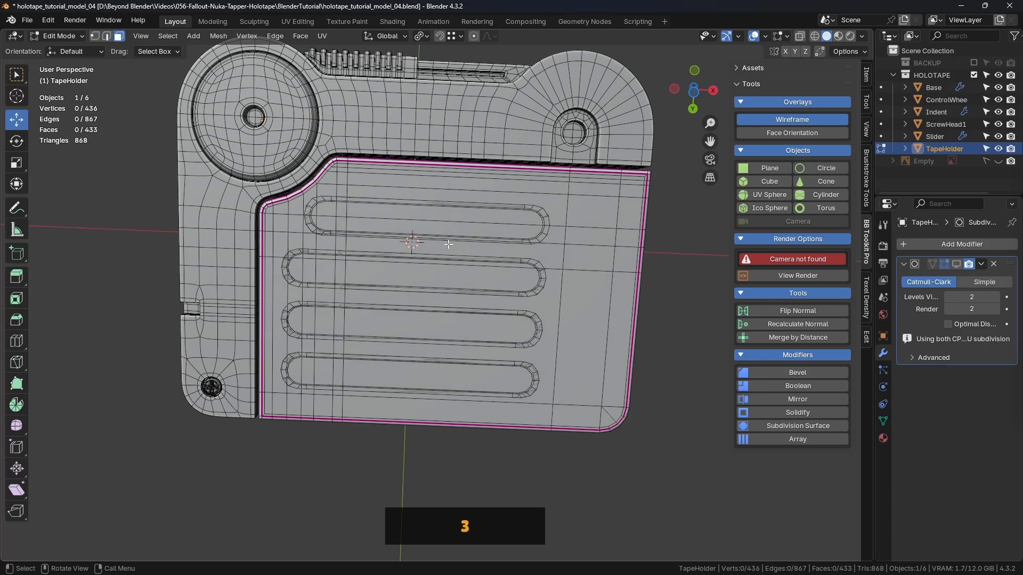
left_click(479, 204)
left_click(464, 230, "shift")
left_click(443, 253, "shift")
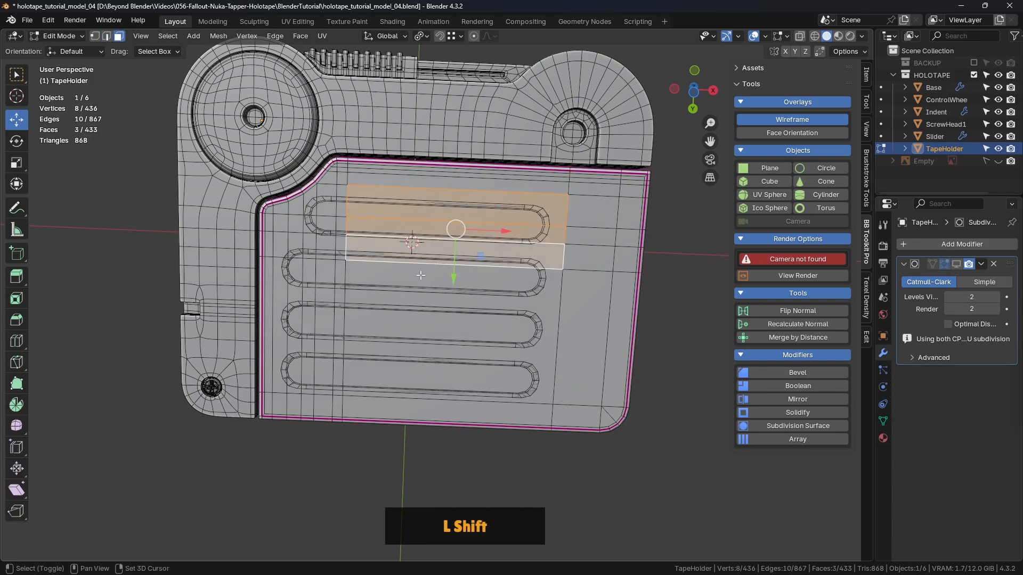
left_click(419, 283, "shift")
left_click(338, 342, "shift")
left_click(323, 340, "shift")
left_click(309, 335, "shift")
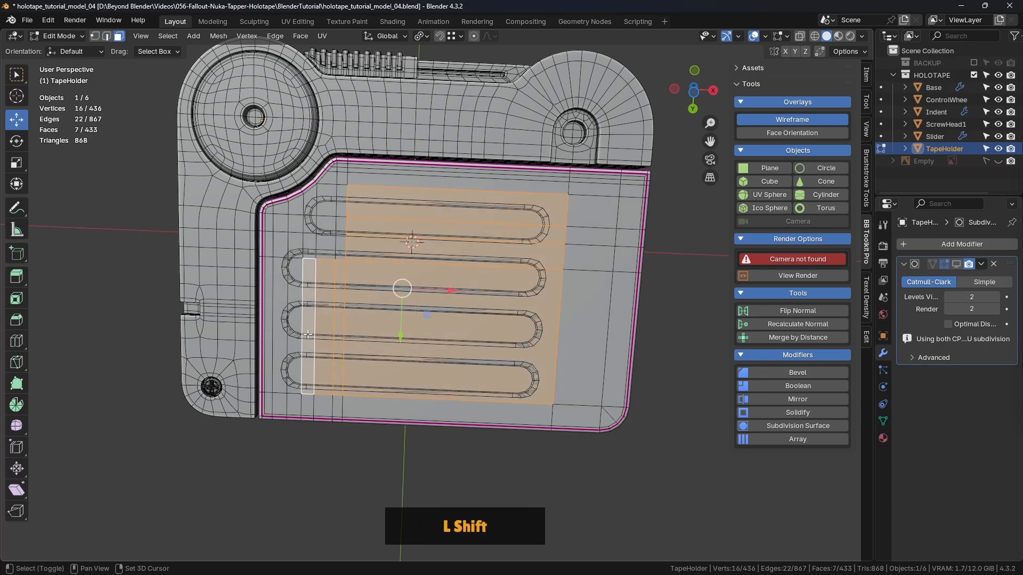
left_click(297, 330, "shift")
left_click(282, 324, "shift")
left_click(281, 245, "shift")
left_click(306, 244, "shift")
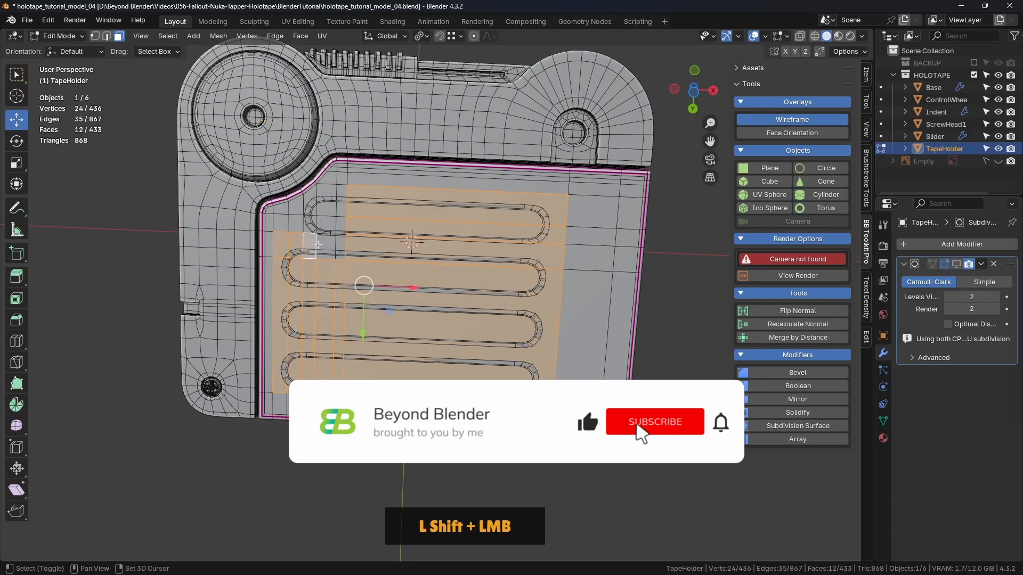
left_click(330, 242, "shift")
left_click(338, 231, "shift")
left_click(339, 245, "shift")
left_click(326, 244, "shift")
left_click(326, 226, "shift")
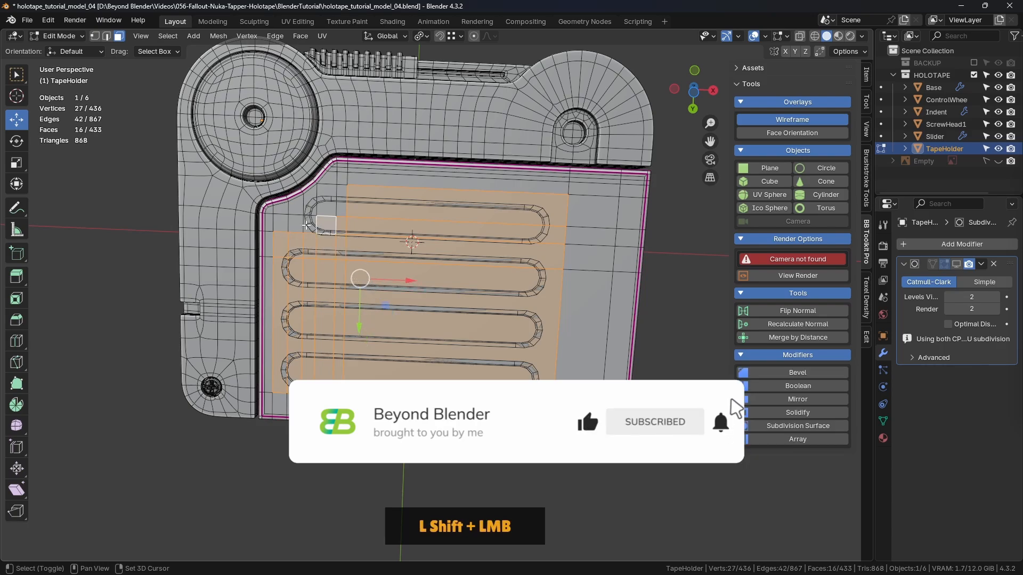
left_click(311, 224, "shift")
left_click(310, 206, "shift")
left_click(326, 202, "shift")
left_click(342, 206, "shift")
middle_click_drag(350, 209, 487, 222)
key("Delete")
left_click(481, 254)
- Return to Object Mode, deselect everything and turn off the Wireframe overlay to check the opening around the grooves
key("Tab")
left_click(429, 223)
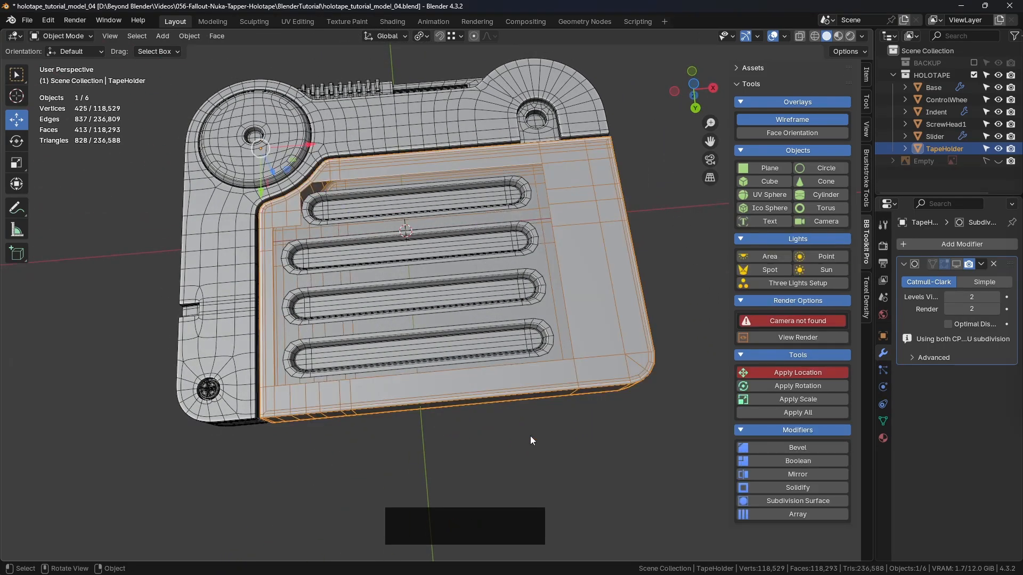
left_click(530, 437)
left_click(798, 120)
middle_click_drag(586, 223, 458, 280)
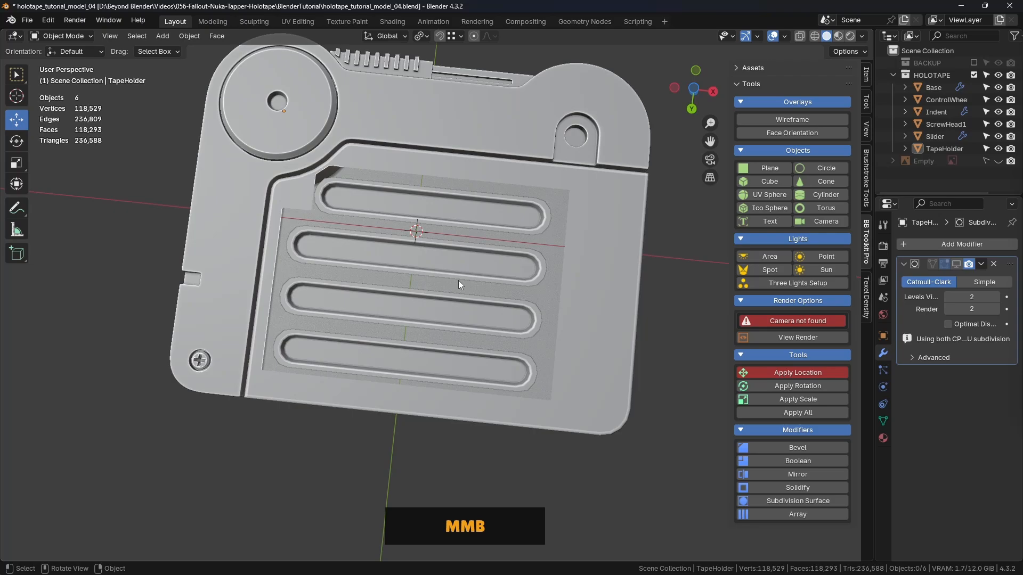
- Reopen the TapeHolder in Edit Mode and turn the Wireframe overlay back on
left_click(494, 178)
key("Tab")
left_click(591, 181)
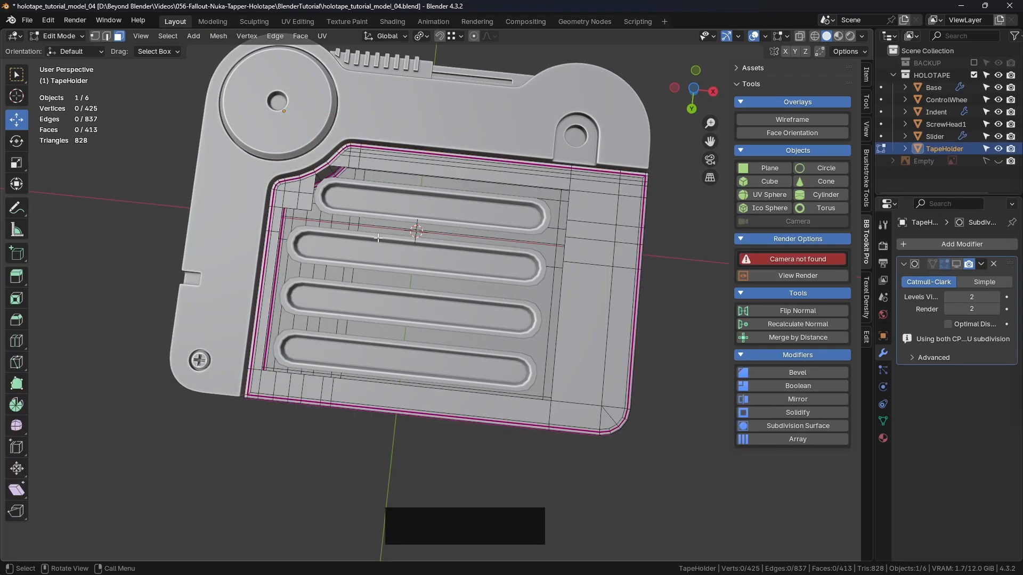
scroll(325, 207, "up", 4)
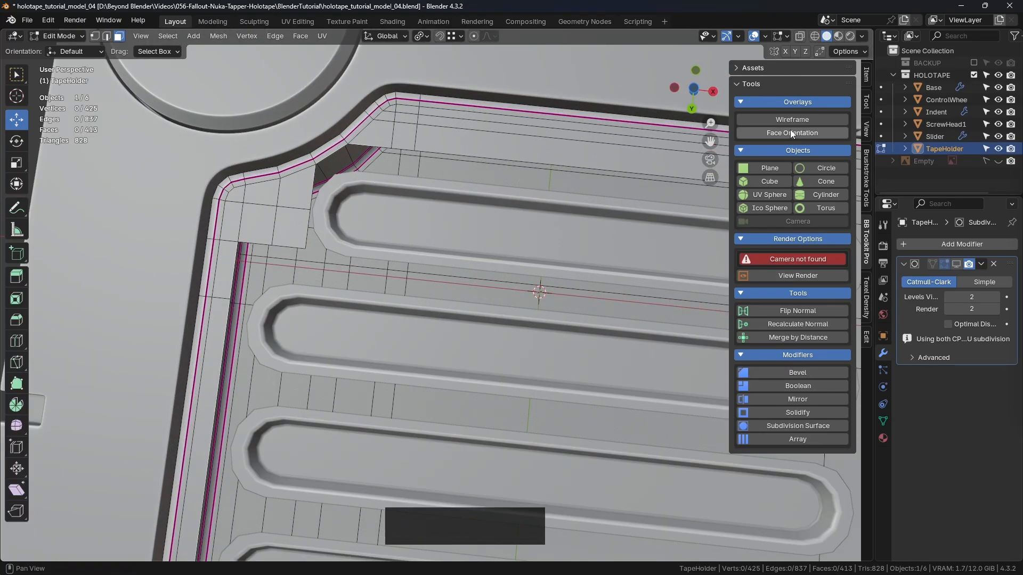
left_click(792, 120)
- Examine the gaps between the groove rims and the opening's edges from one end of the grooves to the other
scroll(320, 182, "down", 4)
middle_click_drag(319, 182, 367, 204, "shift")
scroll(366, 204, "up", 4)
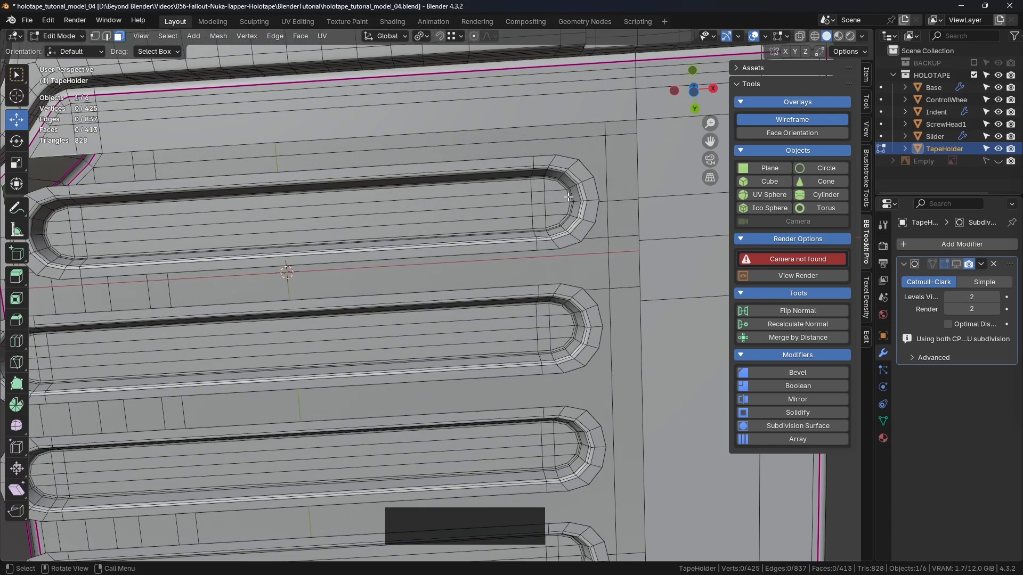
scroll(626, 188, "down", 3)
middle_click_drag(626, 187, 565, 207, "shift")
middle_click_drag(479, 276, 538, 186, "shift")
middle_click_drag(453, 229, 429, 246)
mouse_move(410, 267)
middle_mouse_down("shift")
mouse_move(421, 272)
mouse_move(401, 278)
middle_mouse_up("shift")
middle_click_drag(478, 254, 443, 276, "shift")
middle_click_drag(330, 323, 449, 296, "shift")
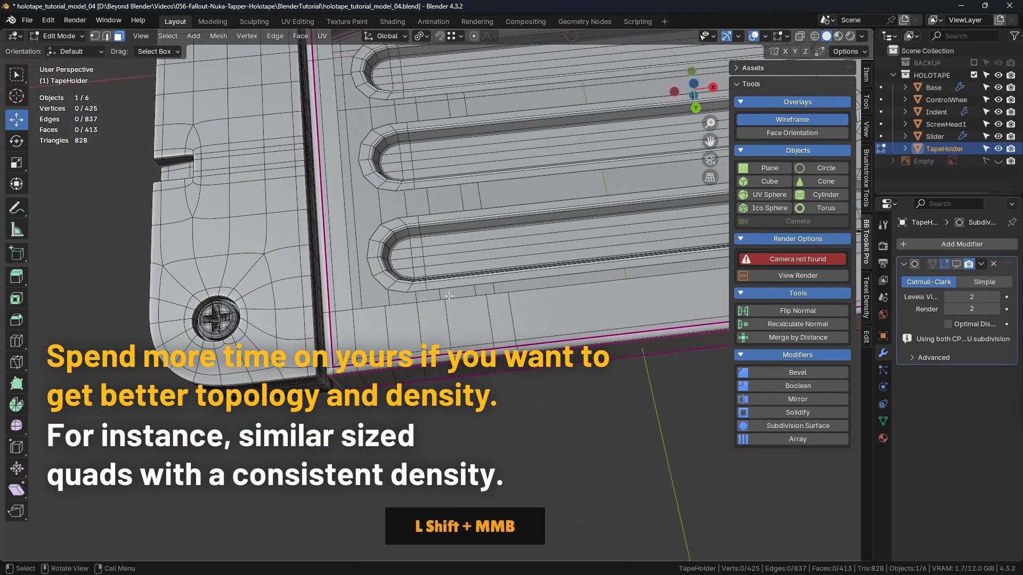
- Compare the topology on the TapeHolder's opposite face with the grooved side and the opening's corner near the control wheel
scroll(511, 302, "down", 2)
middle_click_drag(510, 302, 474, 134, "shift")
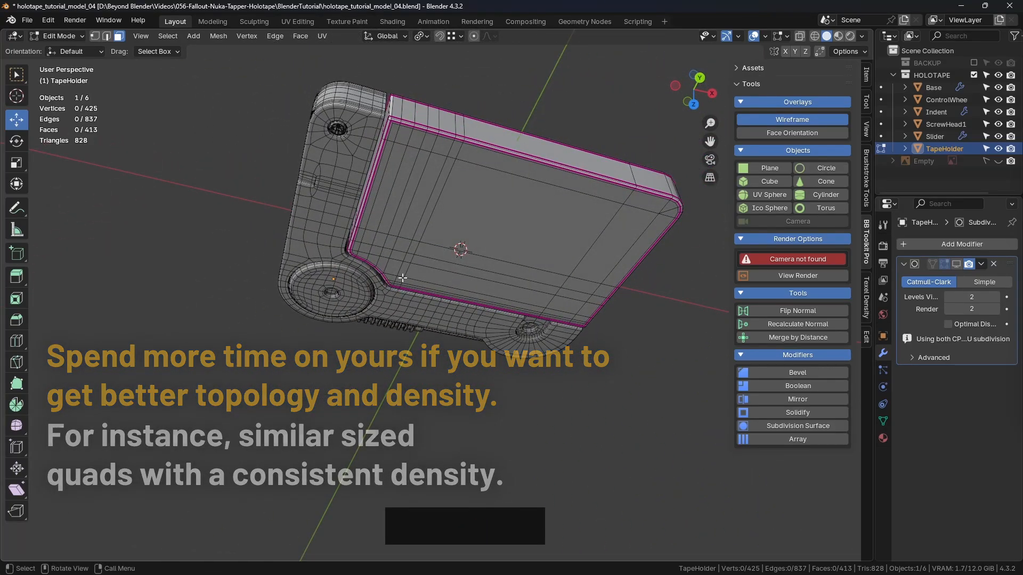
middle_click_drag(399, 287, 424, 242)
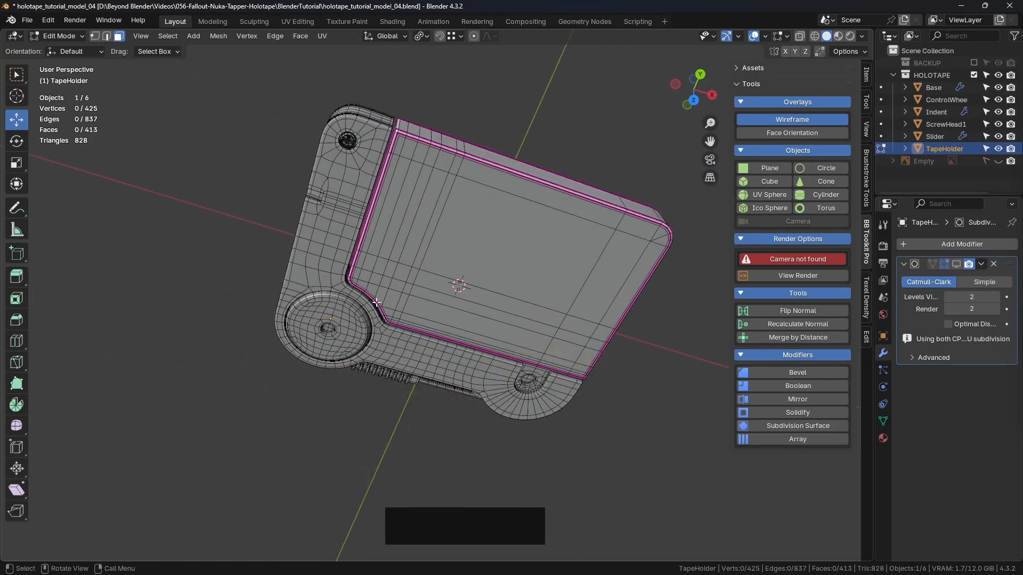
middle_click_drag(393, 271, 480, 347)
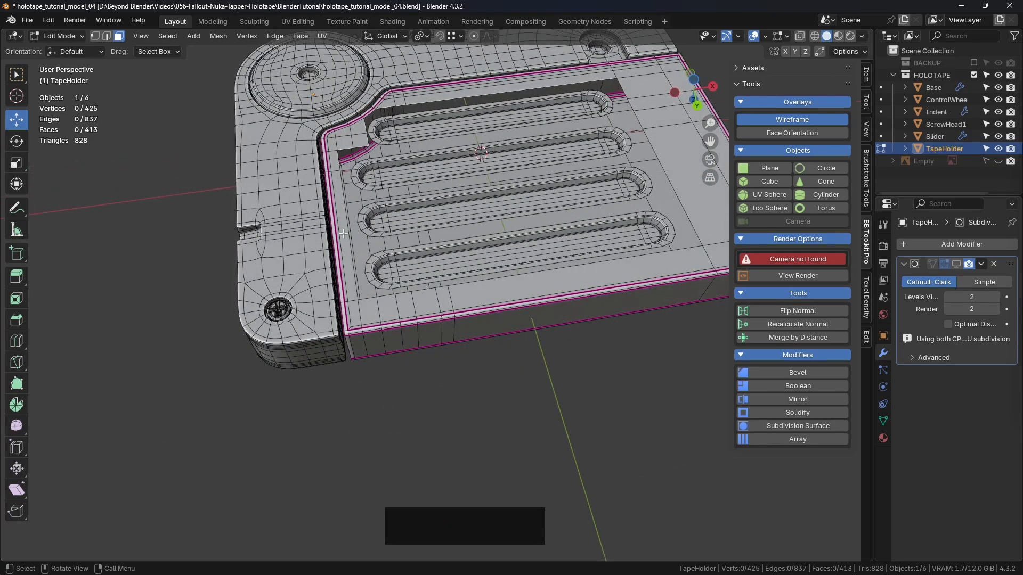
middle_click_drag(343, 233, 322, 187)
scroll(322, 187, "up", 5)
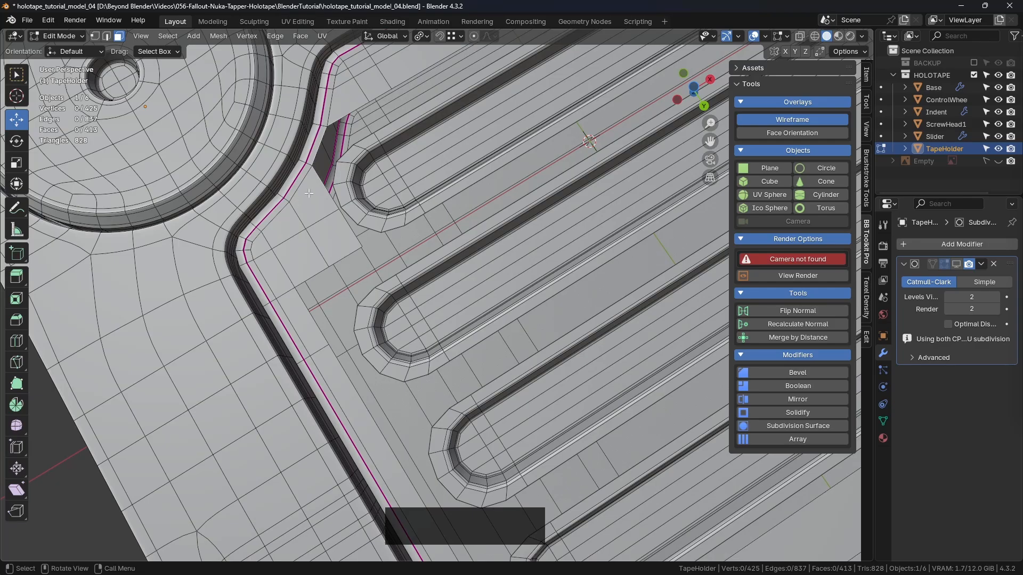
scroll(356, 379, "down", 3)
middle_click_drag(356, 379, 389, 284, "shift")
scroll(388, 284, "up", 3)
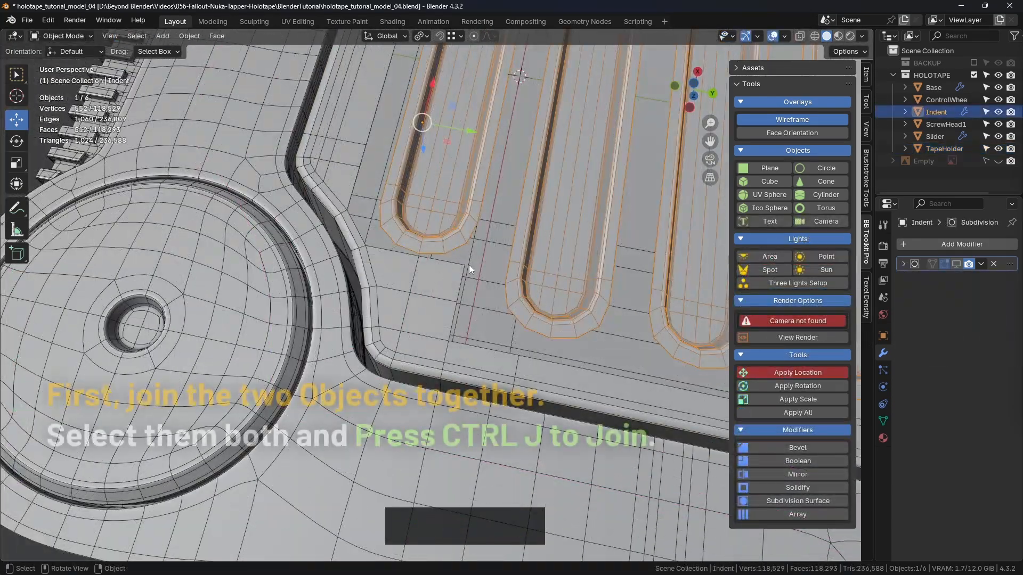
- Join the Indent object into the TapeHolder, with the TapeHolder as the active object
middle_click_drag(468, 264, 410, 205)
left_click(349, 282, "shift")
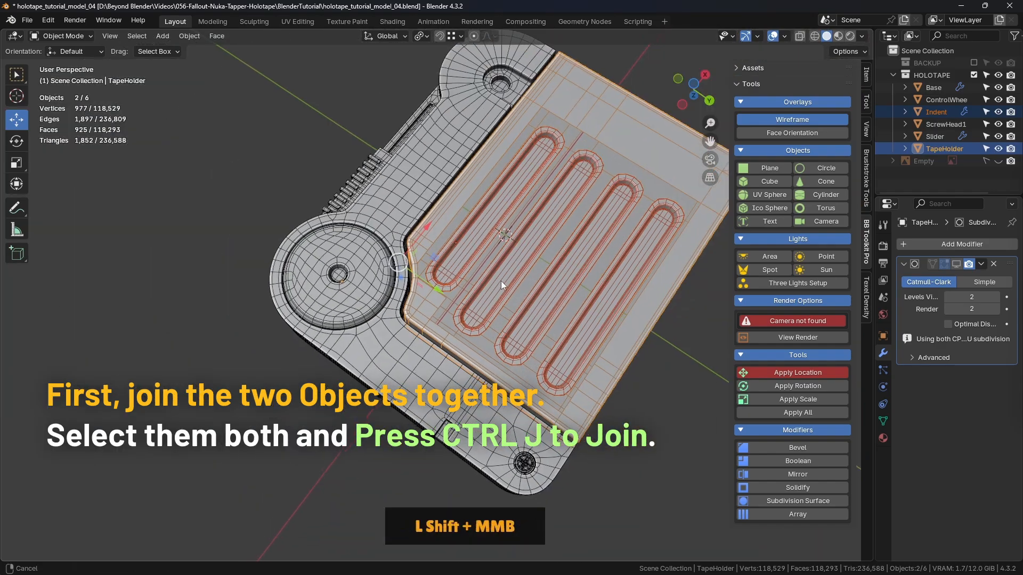
middle_click_drag(501, 280, 464, 213, "shift")
left_click(495, 273)
middle_click_drag(496, 273, 462, 265)
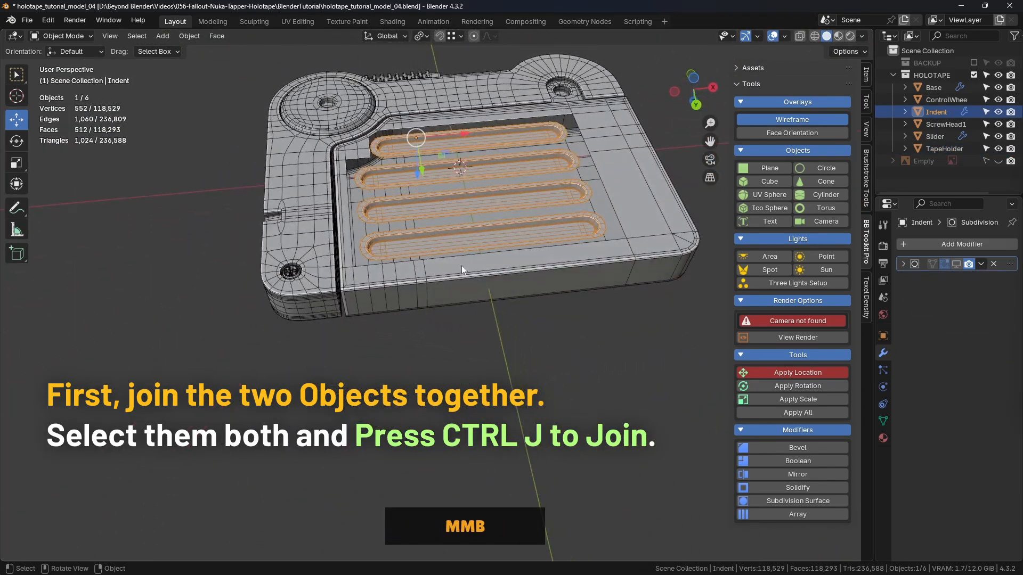
left_click(385, 273, "shift")
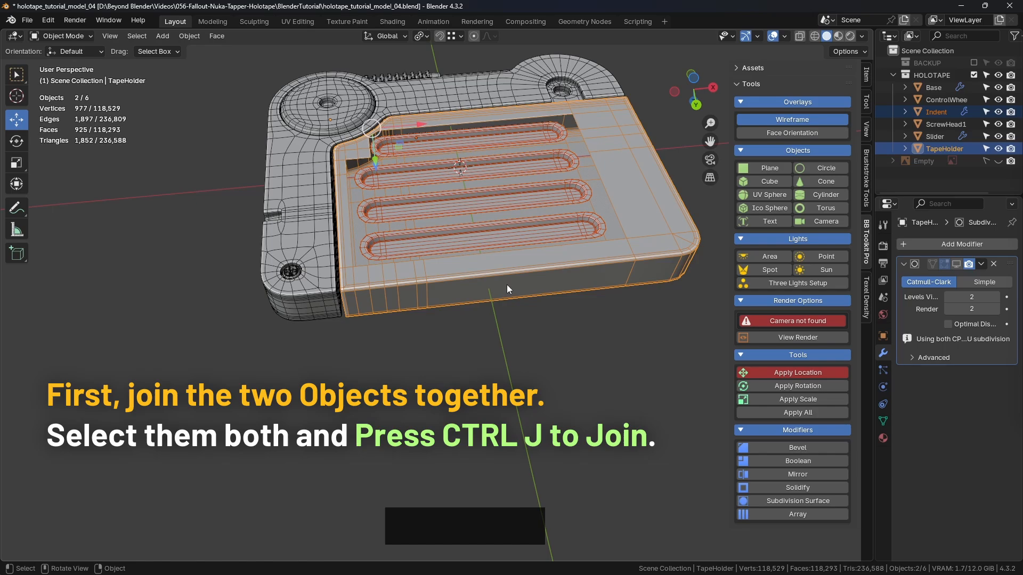
key("ctrl+j")
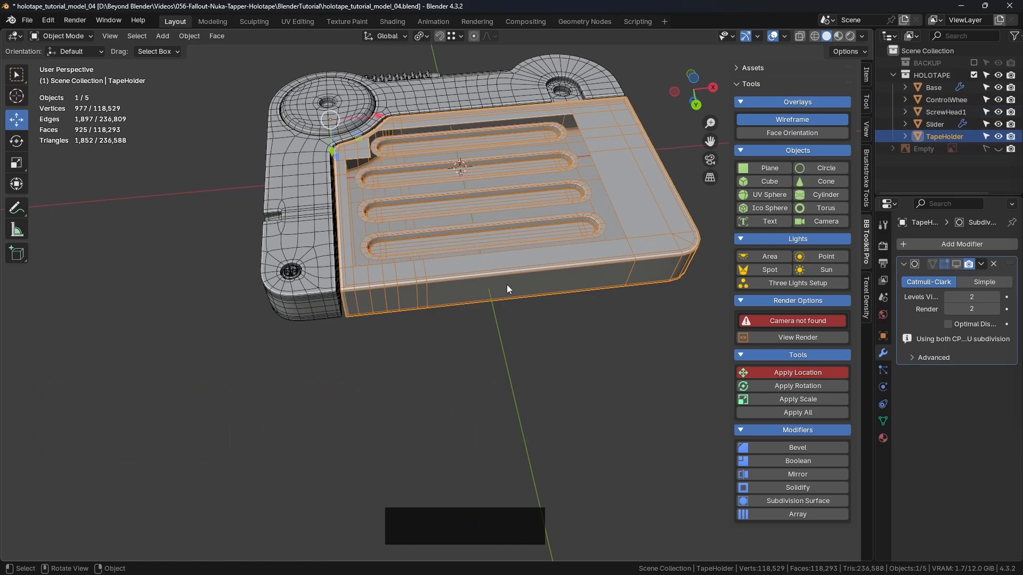
- Deselect the joined TapeHolder and save the file
left_click(576, 344)
left_click(490, 232)
left_click(595, 357)
middle_click_drag(426, 173, 466, 257)
scroll(318, 219, "up", 4)
key("ctrl+s")
- Open the joined TapeHolder in Edit Mode at the groove end nearest the control wheel
left_click(403, 251)
key("Tab")
left_click(420, 253)
scroll(447, 272, "up", 2)
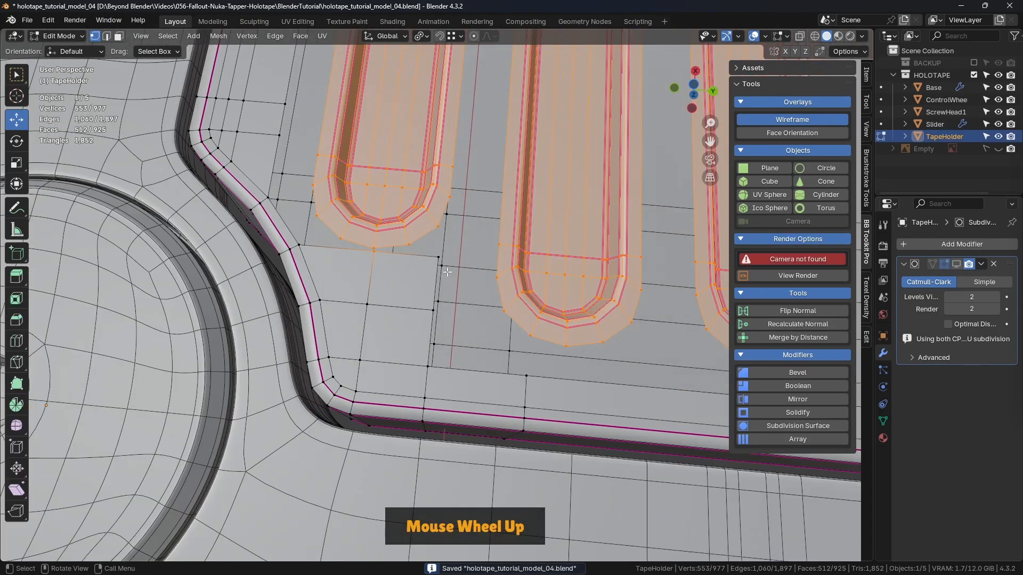
- Merge the opening's middle edge vertex into the tip vertex of the shortest groove's rim using At Last
left_click(373, 251)
scroll(366, 245, "up", 4)
scroll(346, 213, "down", 2)
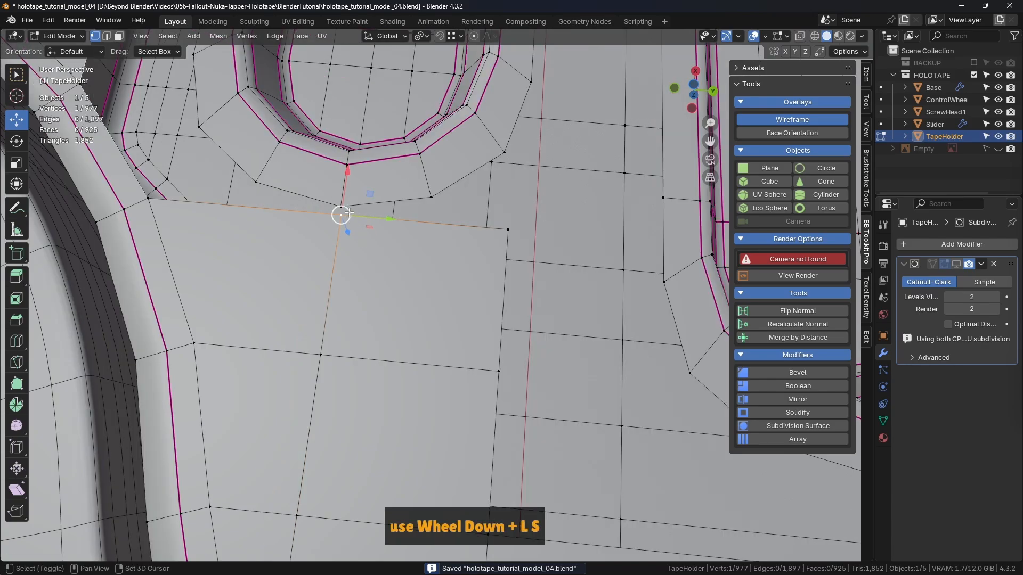
key("m")
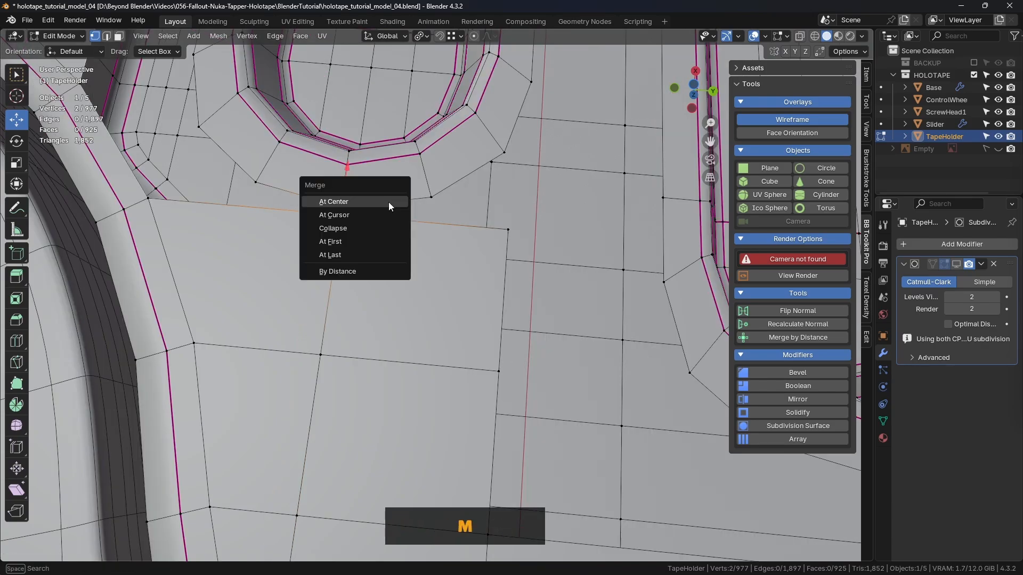
left_click(344, 259)
scroll(413, 271, "down", 3)
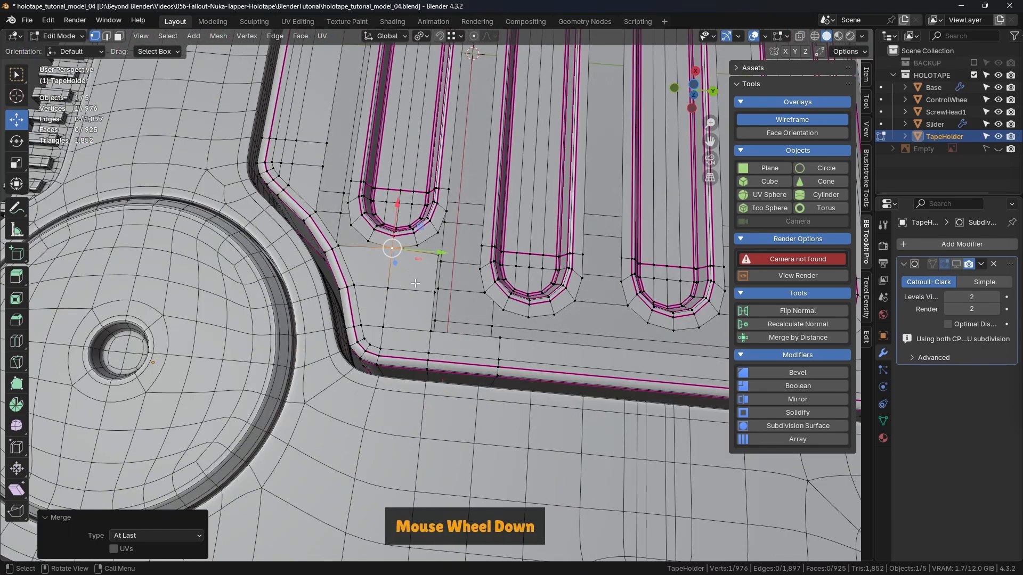
- Merge the opening's adjacent corner vertex into the next vertex along the same groove's rim using At Last
scroll(432, 259, "up", 2)
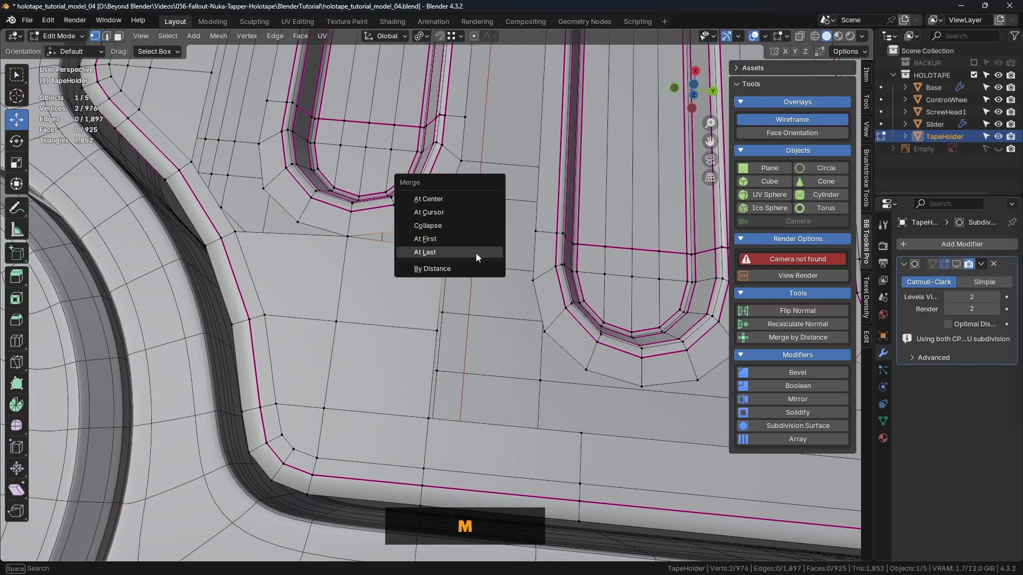
left_click(475, 253)
scroll(378, 279, "down", 2)
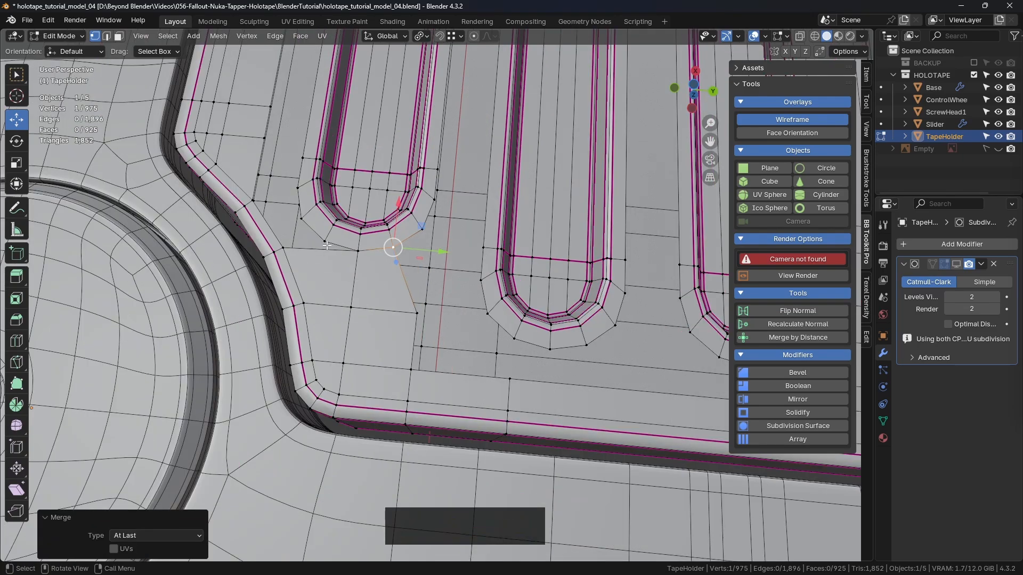
- Add a loop cut through the TapeHolder's end wall opposite the third groove with a slide factor of 0.106
scroll(329, 245, "down", 1)
middle_click_drag(466, 292, 402, 258, "shift")
scroll(401, 258, "down", 5)
middle_click_drag(453, 223, 420, 304, "shift")
mouse_move(528, 266)
middle_mouse_down()
mouse_move(462, 257)
mouse_move(490, 266)
mouse_move(527, 259)
middle_mouse_up()
key("ctrl+r")
left_click(512, 252, "ctrl")
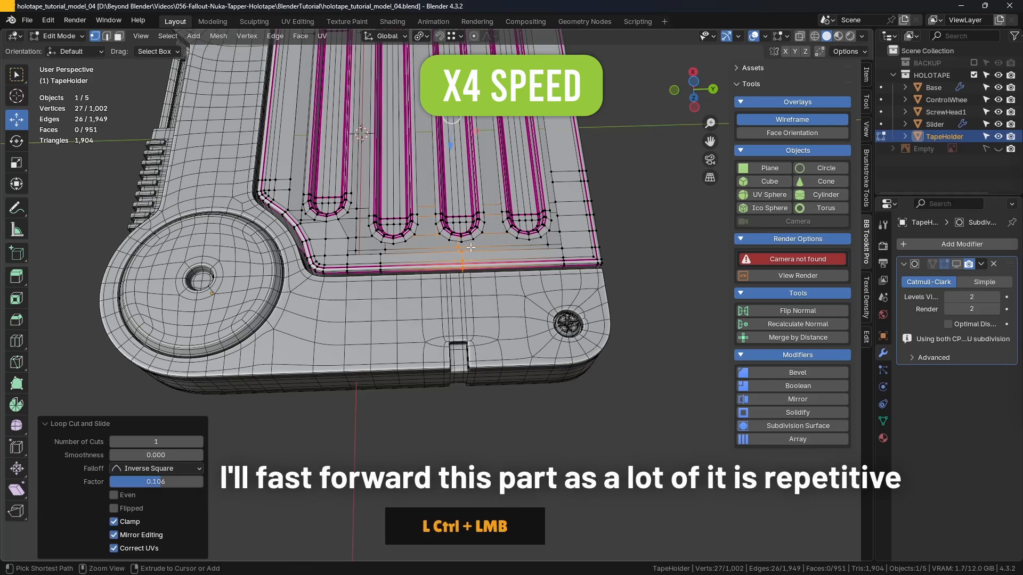
- Isolate the TapeHolder in local view and reopen it in Edit Mode
scroll(509, 249, "up", 5)
scroll(511, 243, "down", 2)
middle_click_drag(516, 242, 448, 273, "shift")
scroll(413, 237, "down", 6)
key("Tab")
left_click(378, 276)
key("slash")
key("Tab")
- Add another loop cut through the TapeHolder's end wall between the second and third grooves
middle_click_drag(538, 298, 463, 265)
left_click(450, 217)
middle_click_drag(330, 341, 449, 314)
key("ctrl+r")
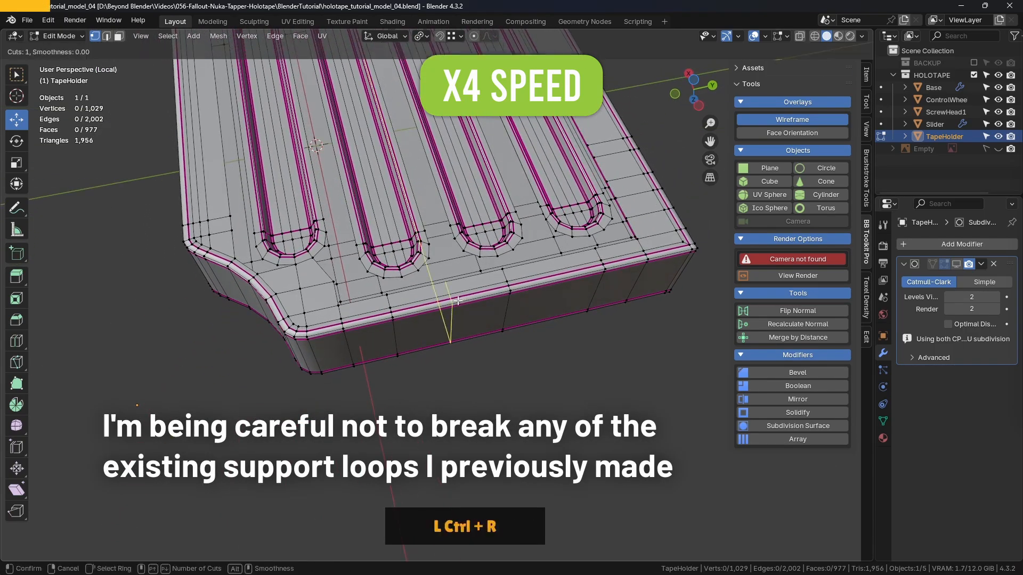
left_click(450, 318)
left_click(468, 330)
left_click(534, 393)
middle_click_drag(535, 392, 375, 274)
- Connect a vertex on the outer groove's rim to the facing vertex of the opening with an edge
scroll(426, 255, "up", 4)
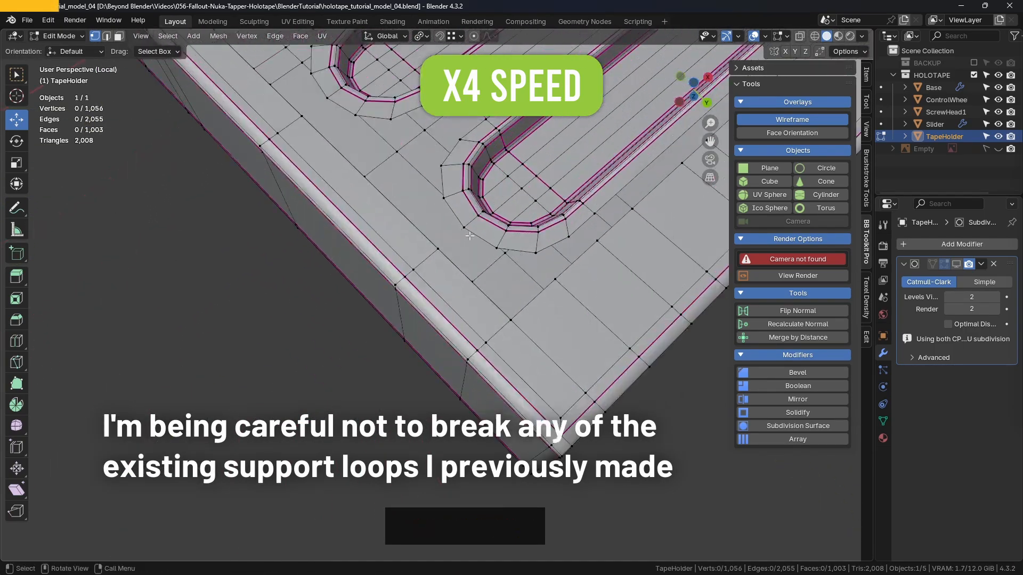
left_click(472, 208)
left_click(451, 232, "shift")
middle_click_drag(464, 229, 592, 267)
left_click(217, 165)
middle_click_drag(218, 166, 176, 160)
middle_click_drag(176, 160, 288, 160, "shift")
mouse_move(287, 160)
middle_mouse_down("shift")
mouse_move(351, 251)
mouse_move(602, 315)
middle_mouse_up("shift")
- Widen the properties editor and enable backface culling in the viewport shading so the open gaps show
mouse_move(874, 229)
left_mouse_down()
mouse_move(826, 228)
mouse_move(839, 227)
left_mouse_up()
left_click(828, 36)
left_click(759, 293)
middle_click_drag(553, 375, 366, 226, "shift")
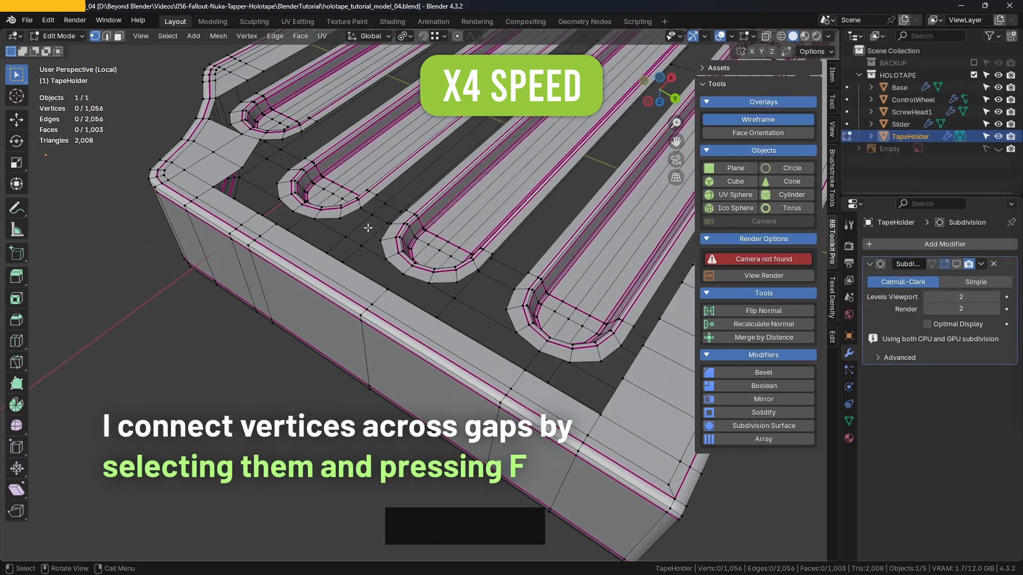
- Connect two facing rim vertices across the gap between neighbouring grooves with an edge
scroll(378, 229, "down", 5)
middle_click_drag(358, 301, 373, 277, "shift")
middle_click_drag(372, 277, 415, 266)
scroll(479, 271, "up", 7)
scroll(490, 274, "down", 3)
middle_click_drag(491, 275, 495, 298, "shift")
left_click(493, 301)
left_click(353, 213, "shift")
key("f")
- Fill the long gaps between the second, third and fourth grooves with faces spanning their facing rim edges
left_click(364, 203)
middle_click_drag(365, 203, 405, 298)
left_click(375, 303, "shift")
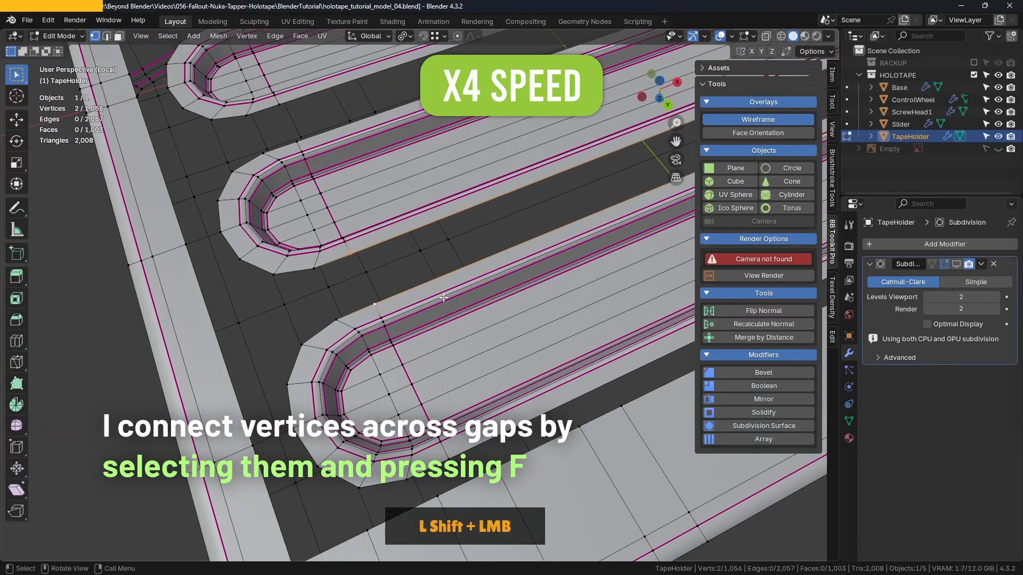
scroll(438, 296, "down", 3)
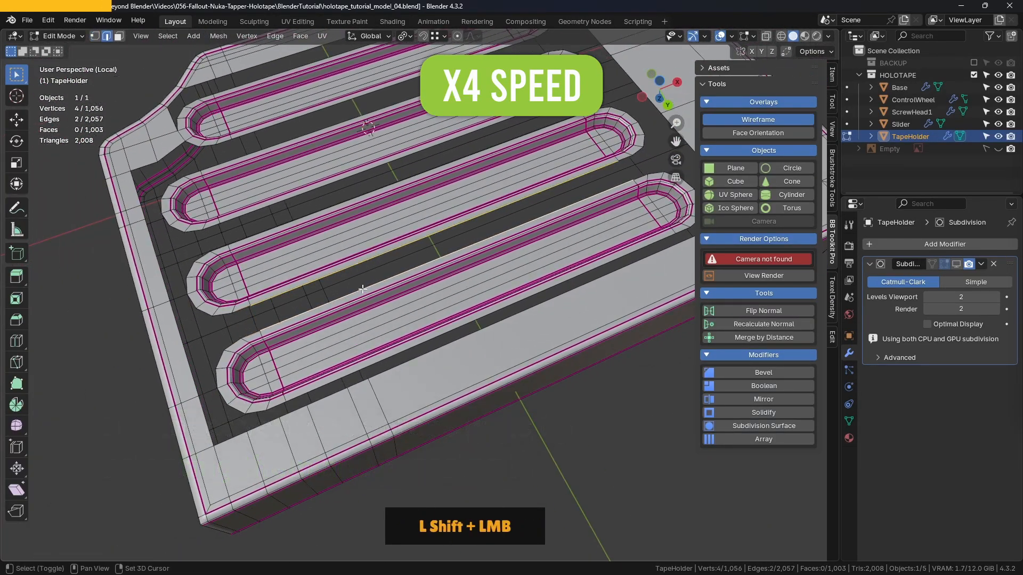
middle_click_drag(343, 213, 414, 219)
left_click(385, 236)
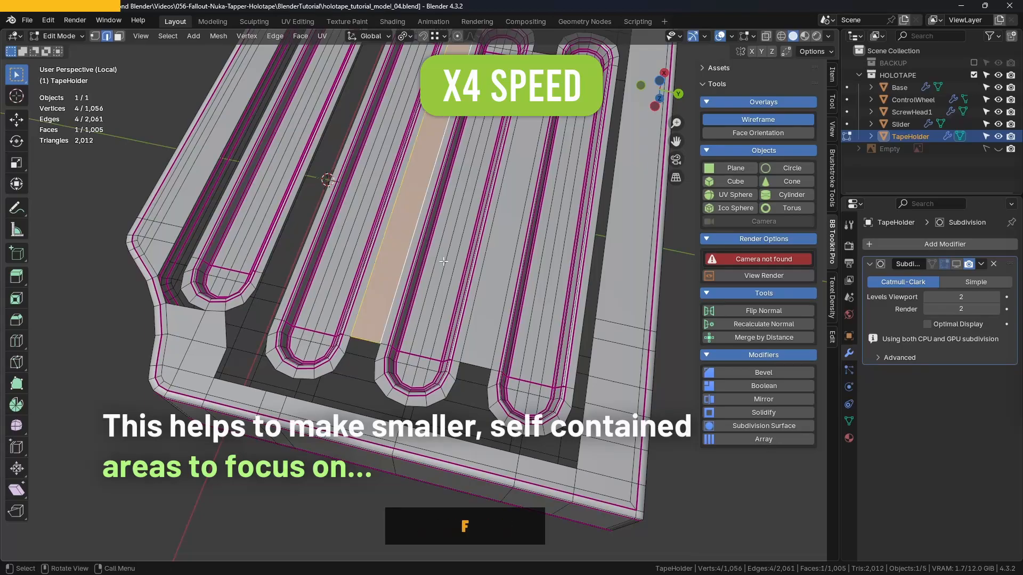
- Fill the long gap between the first and second grooves with a face
middle_click_drag(443, 262, 462, 264)
left_click(405, 248)
middle_click_drag(462, 264, 528, 288, "shift")
left_click(427, 253, "shift")
scroll(215, 278, "down", 4)
scroll(298, 272, "up", 2)
- Turn off the Wireframe overlay and return the TapeHolder to Edit Mode after checking it in Object Mode
middle_click_drag(215, 277, 363, 234)
key("Tab")
left_click(758, 120)
left_click(628, 213)
middle_click_drag(543, 229, 406, 269)
middle_click_drag(346, 277, 367, 256)
key("Tab")
left_click_drag(944, 264, 956, 264)
middle_click_drag(564, 333, 598, 321)
- Fill the gap between the third and fourth grooves' rounded ends nearest the control wheel with faces
scroll(533, 320, "up", 3)
middle_click_drag(299, 394, 388, 304, "shift")
scroll(388, 304, "up", 2)
left_click(391, 272)
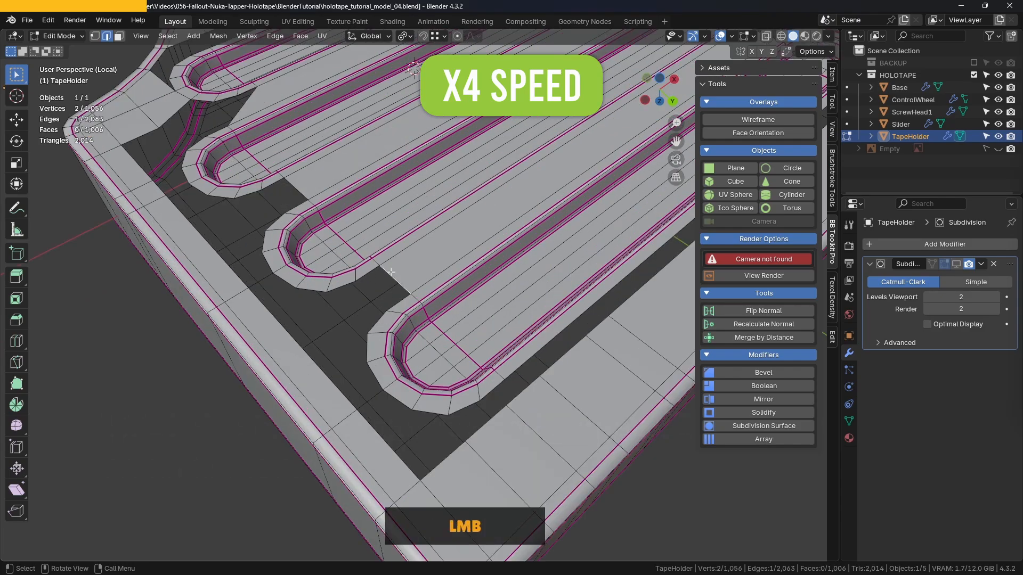
key("f")
- Fill the gaps between the grooves' rounded ends on the side opposite the control wheel with faces
middle_click_drag(303, 204, 362, 219)
scroll(466, 211, "down", 2)
scroll(466, 211, "down", 2)
key("f")
key("f")
key("f")
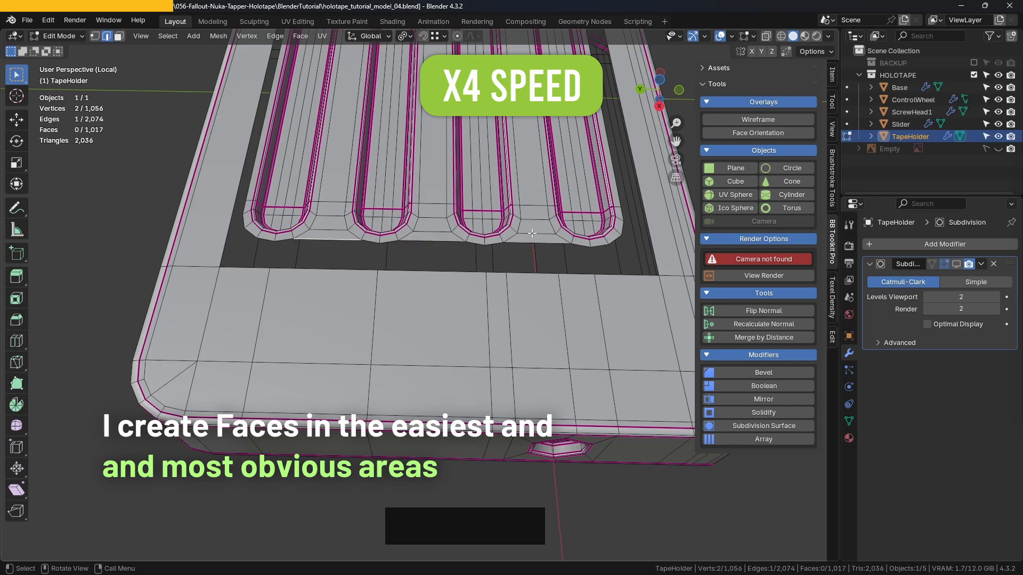
- Fill the remaining small notches between neighbouring groove tips with faces
middle_click_drag(532, 233, 464, 332)
key("f")
key("f")
key("f")
middle_click_drag(535, 275, 379, 248, "shift")
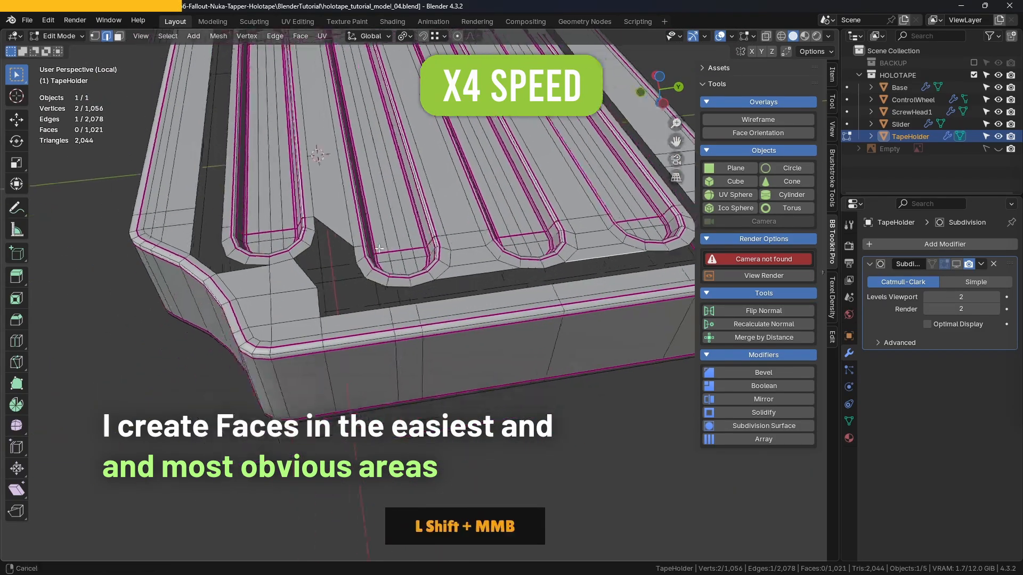
scroll(469, 231, "down", 4)
middle_click_drag(469, 231, 407, 250)
mouse_move(407, 250)
middle_mouse_down("shift")
mouse_move(427, 229)
mouse_move(399, 255)
middle_mouse_up("shift")
scroll(406, 250, "up", 4)
key("ctrl+r")
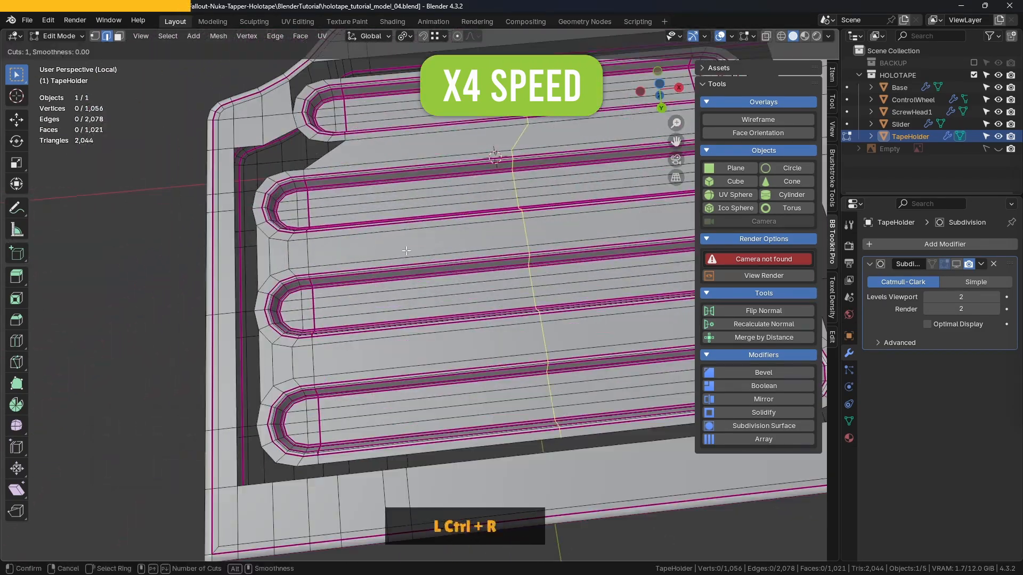
right_click(380, 261)
scroll(379, 261, "down", 2)
scroll(389, 229, "up", 2)
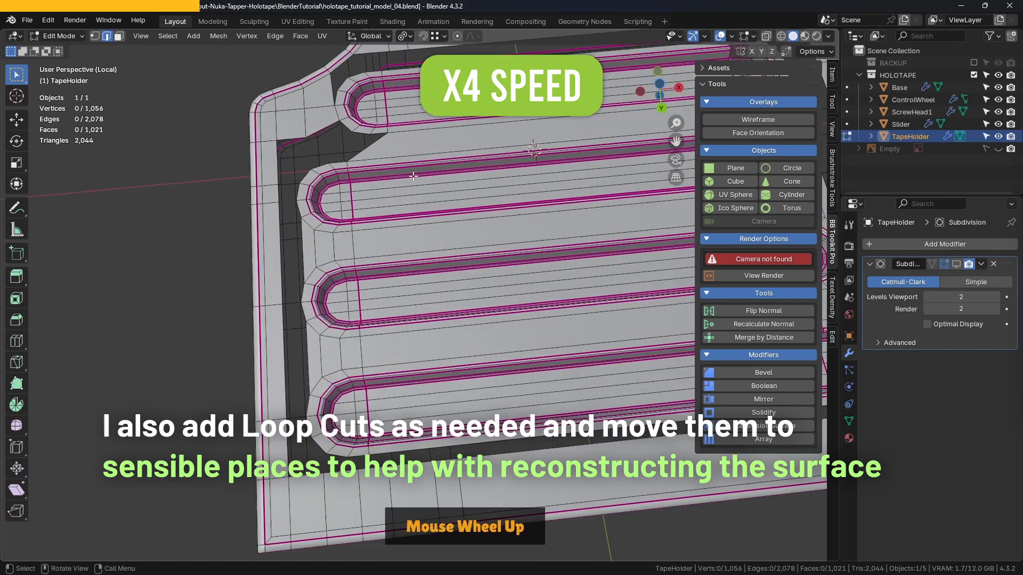
- Subdivide the long edge of the face between the first and second grooves
scroll(415, 181, "down", 2)
middle_click_drag(433, 162, 341, 193, "shift")
left_click(340, 192)
right_click(452, 167)
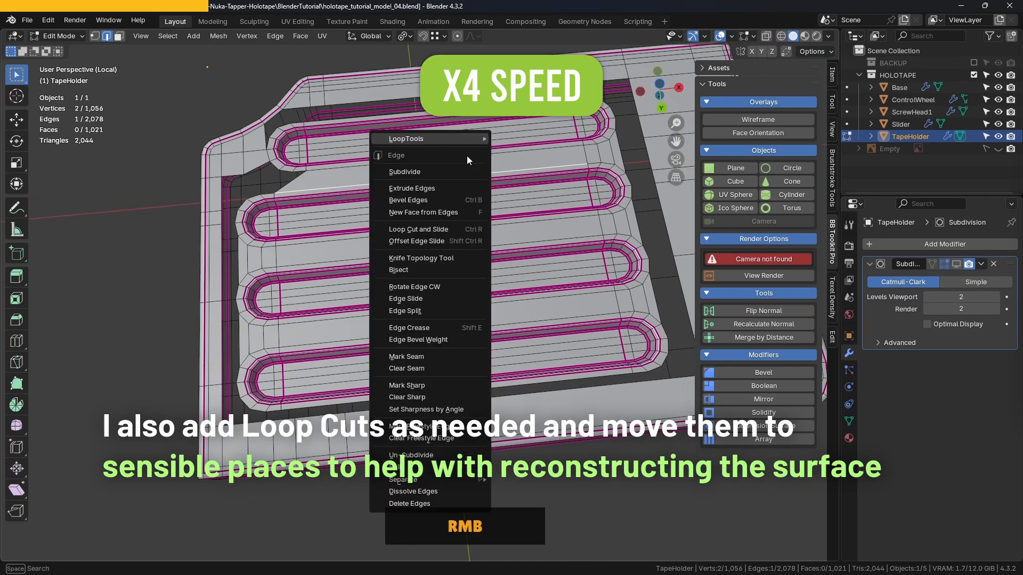
left_click(442, 163)
- Add a loop cut across the second, third and fourth grooves and slide it near their middle
scroll(235, 195, "down", 2)
left_click(304, 221)
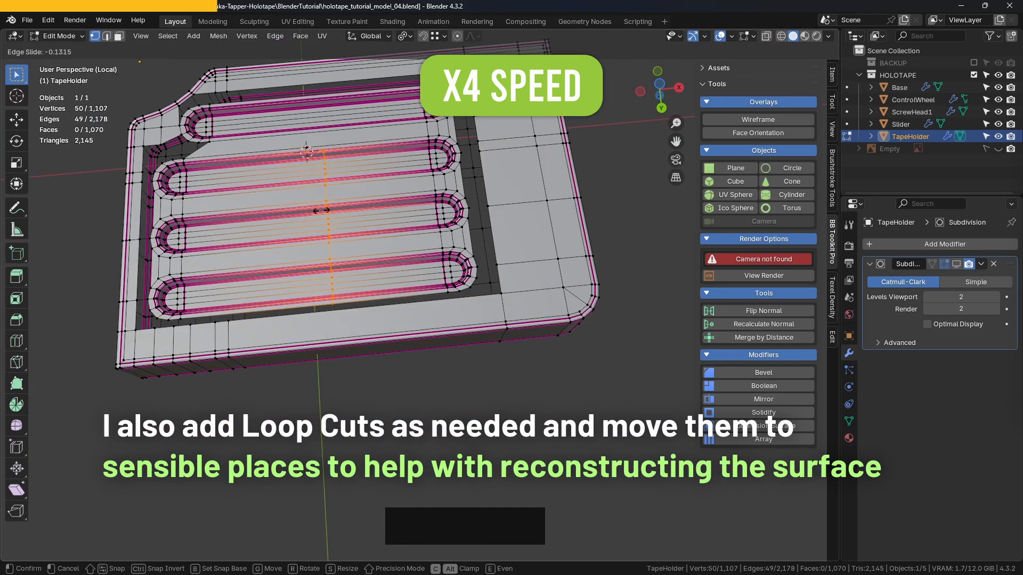
left_click(321, 210)
middle_click_drag(347, 213, 421, 229)
- Connect the subdivided edge's midpoint to the end vertex of the new loop cut using Connect Vertex Path
scroll(434, 229, "up", 4)
scroll(434, 229, "down", 3)
left_click(479, 165)
left_click(485, 173, "shift")
scroll(482, 172, "up", 2)
key("j")
scroll(496, 179, "down", 9)
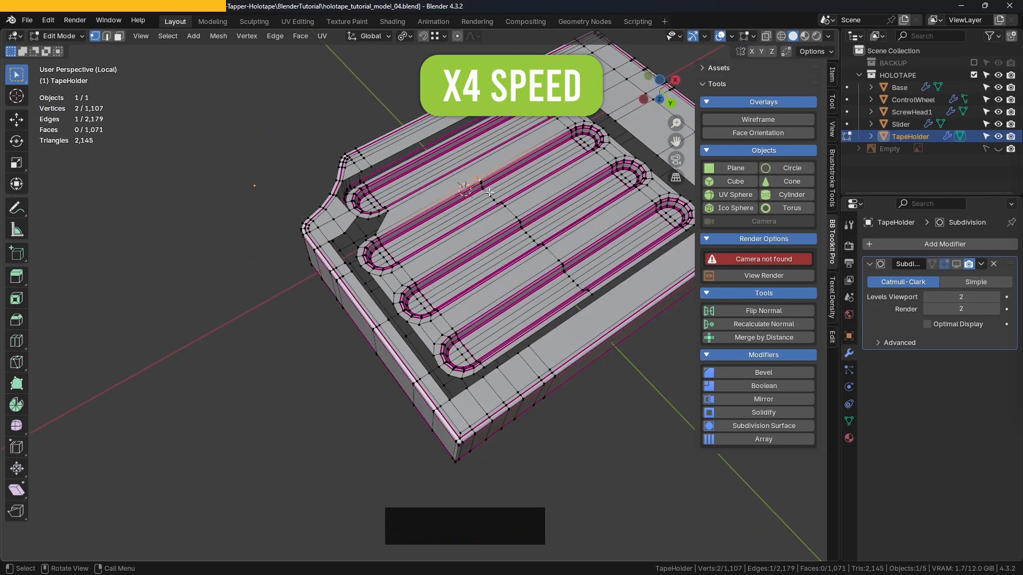
middle_click_drag(488, 213, 458, 227)
- Delete the face between the first and second grooves' control-wheel ends and refill the area with a new face
left_click(455, 252, "alt")
scroll(435, 220, "up", 4)
left_click_drag(503, 231, 303, 276, "ctrl")
middle_click_drag(266, 261, 310, 260)
scroll(245, 245, "up", 3)
left_click(221, 235)
left_click(252, 262, "shift")
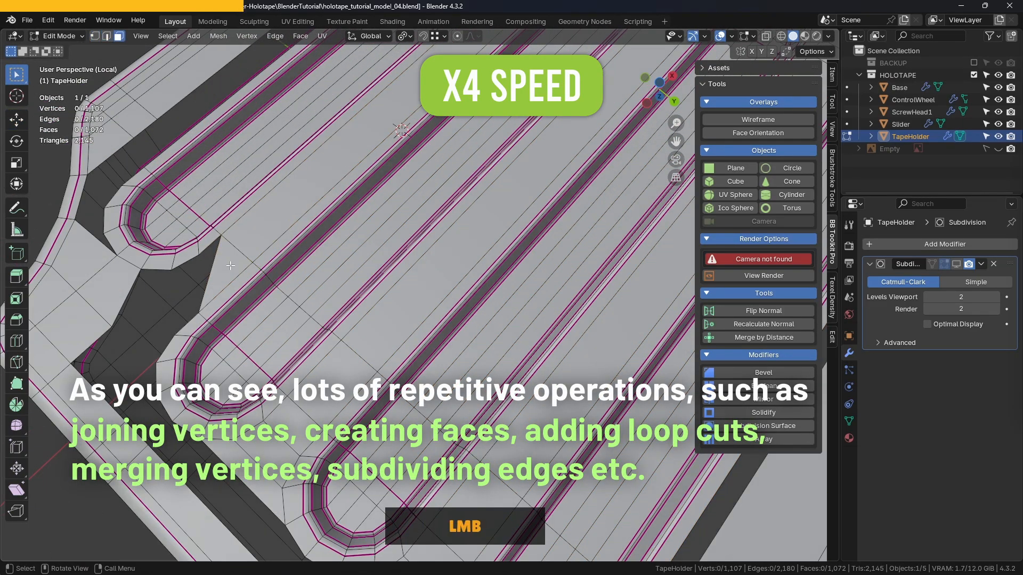
key("Delete")
key("2")
scroll(298, 250, "down", 3)
key("f")
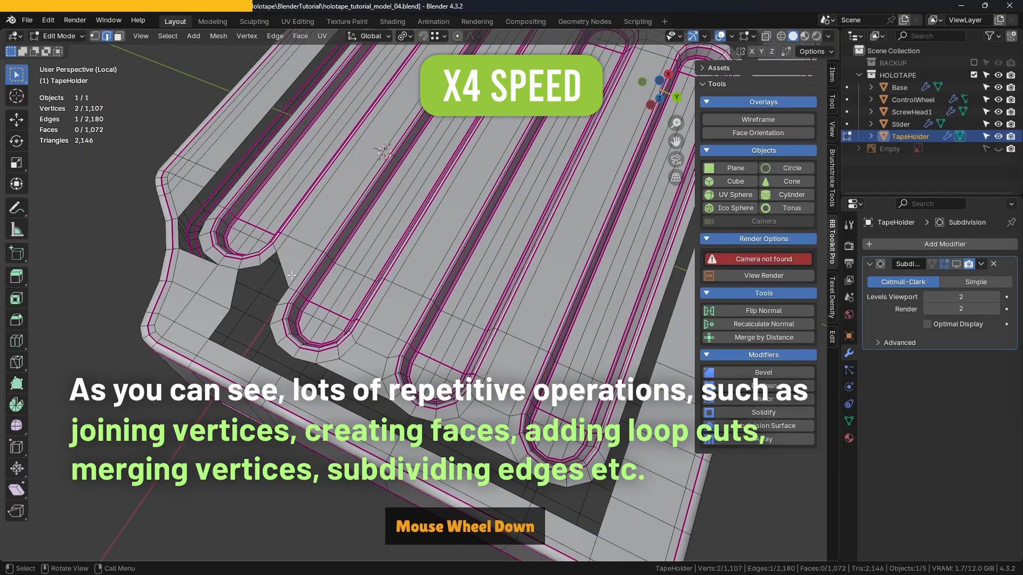
- Subdivide the edge facing the shortest groove's tip and merge its new vertex into the groove rim using At Last
middle_click_drag(259, 293, 425, 331, "shift")
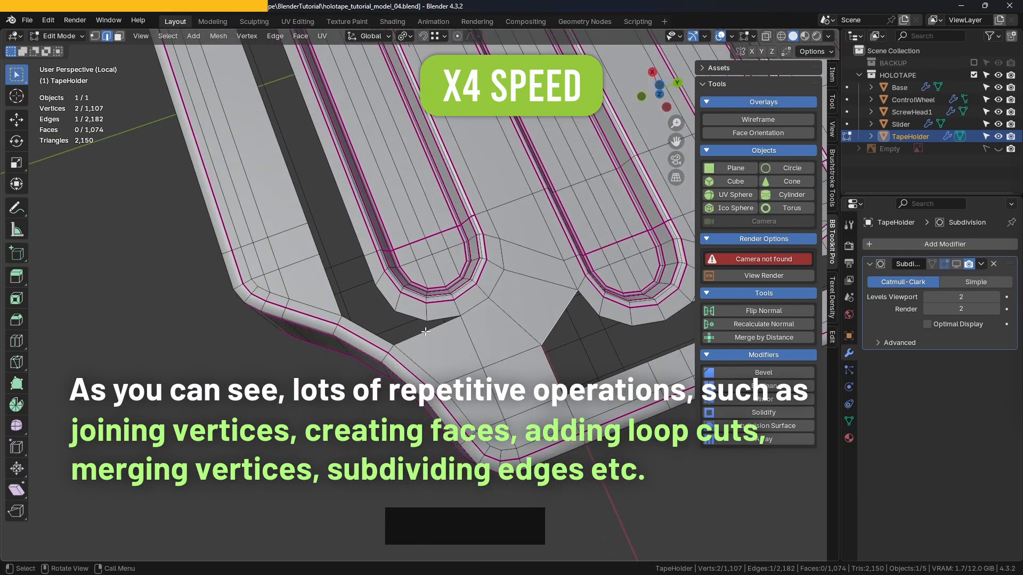
right_click(506, 306)
left_click(505, 306)
key("1")
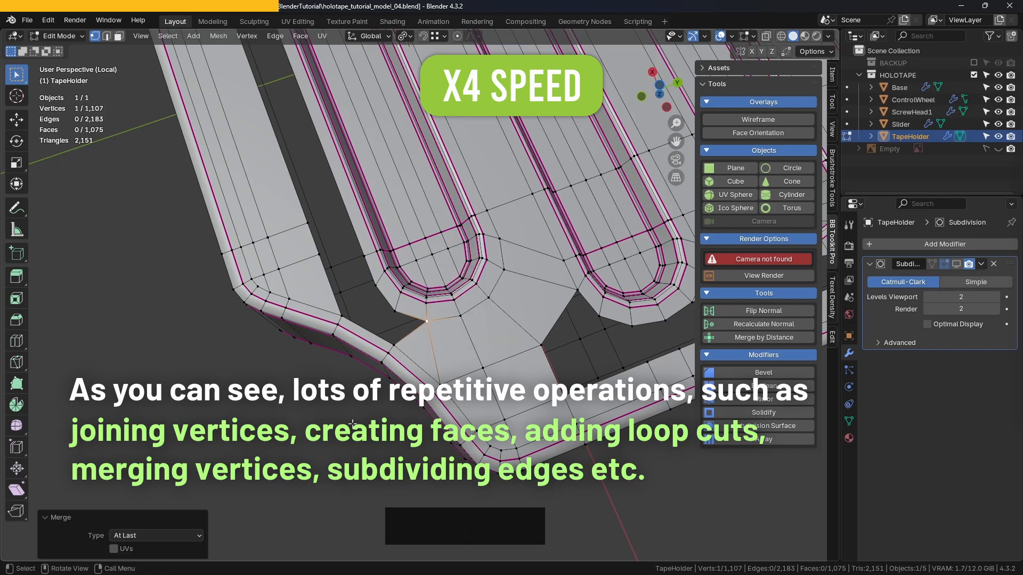
left_click(352, 424)
- Bridge two of the gaps between groove tips to the opening's edge opposite the control wheel with faces
scroll(352, 424, "down", 6)
middle_click_drag(352, 424, 482, 402)
scroll(350, 305, "up", 3)
scroll(420, 330, "down", 3)
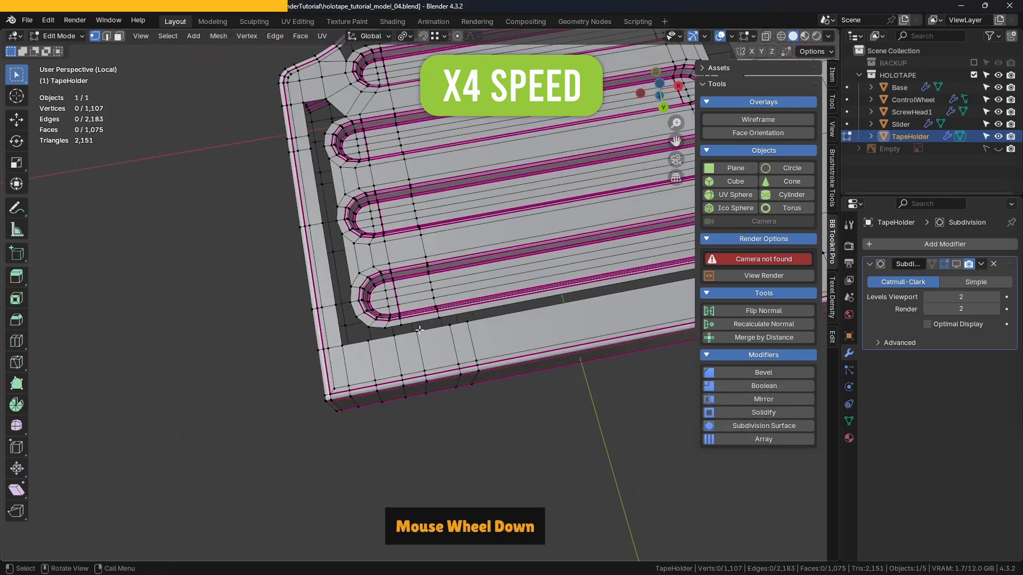
middle_click_drag(420, 330, 388, 184)
middle_click_drag(394, 107, 453, 250)
middle_click_drag(453, 251, 298, 290, "shift")
scroll(464, 280, "up", 2)
key("f")
middle_click_drag(298, 291, 266, 274)
left_click(336, 247)
left_click(353, 279, "shift")
- Bridge the third gap between groove tips to the opening's edge and fill the notches below the tips with faces
middle_click_drag(422, 241, 457, 297)
left_click(415, 266)
left_click(408, 309, "shift")
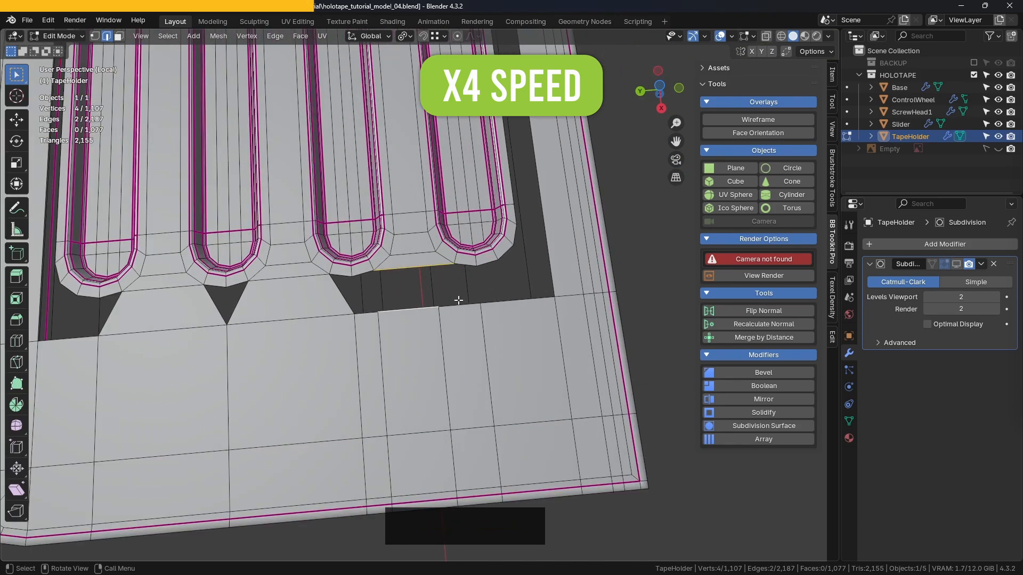
key("f")
middle_click_drag(378, 284, 458, 245, "shift")
middle_click_drag(458, 245, 411, 279, "shift")
scroll(391, 302, "up", 2)
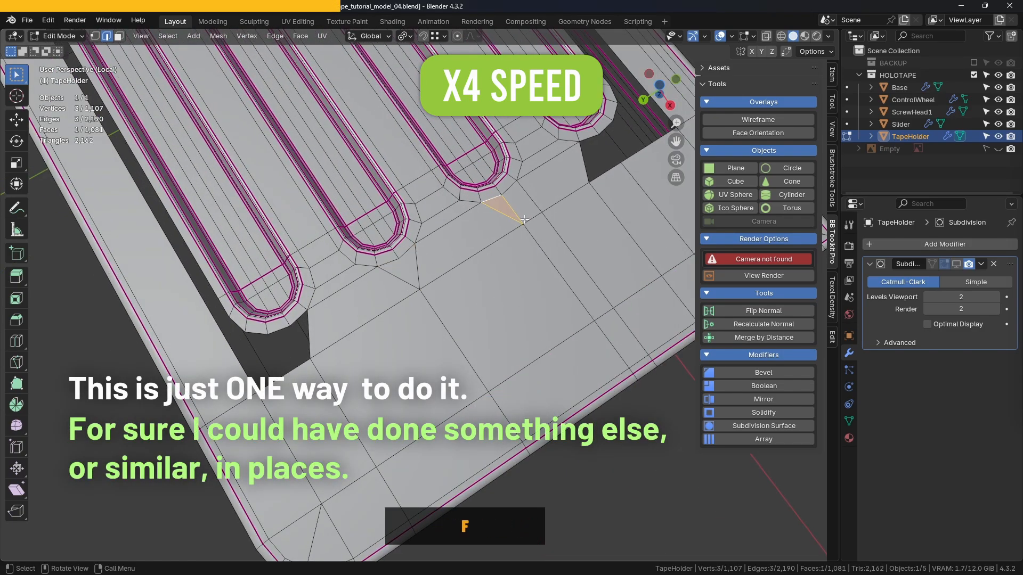
- Fill the openings beside the outermost grooves' ends opposite the control wheel with faces
scroll(524, 220, "down", 3)
scroll(495, 207, "down", 2)
middle_click_drag(525, 220, 479, 245)
scroll(512, 218, "up", 4)
left_click(481, 288)
key("f")
scroll(522, 266, "down", 4)
middle_click_drag(538, 277, 453, 255, "shift")
middle_click_drag(453, 255, 512, 235)
scroll(442, 287, "up", 2)
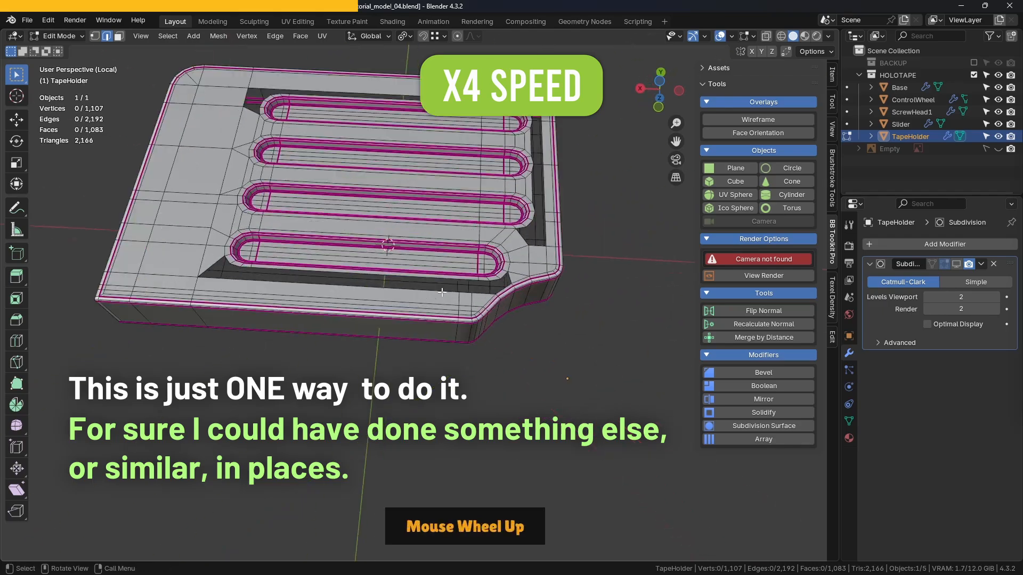
- Add a loop cut across the TapeHolder's side wall and slide it near the groove ends opposite the control wheel
middle_click_drag(442, 288, 414, 266)
middle_click_drag(415, 266, 450, 319, "shift")
middle_click_drag(426, 394, 287, 176)
scroll(416, 218, "up", 3)
key("ctrl+r")
left_click(441, 221)
left_click(368, 219)
scroll(399, 213, "down", 3)
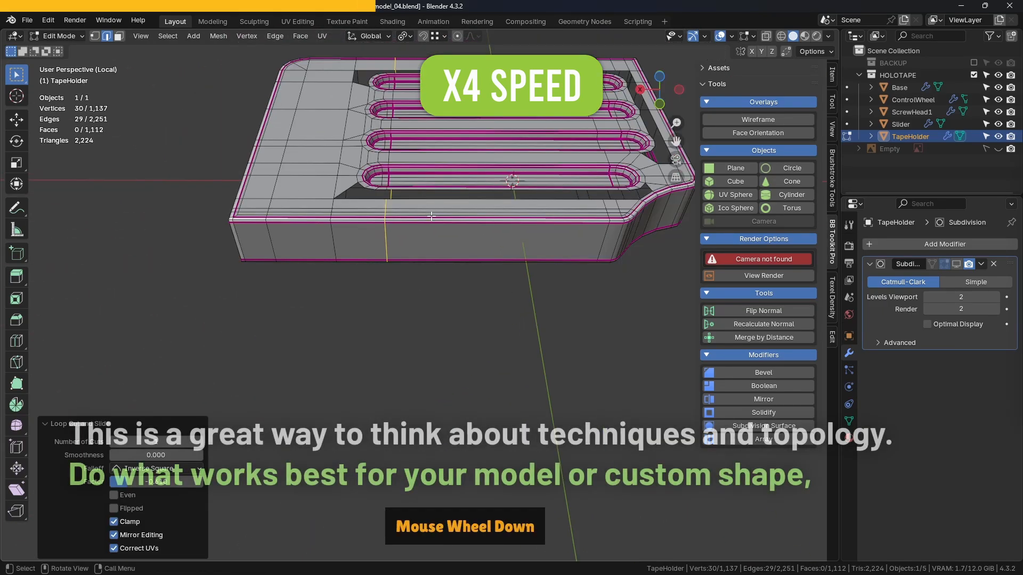
- Add a loop cut across all four grooves and slide it in line with the side wall's new loop near the cutout end
middle_click_drag(458, 181, 373, 288)
scroll(373, 287, "up", 3)
left_click(560, 303, "alt")
scroll(559, 303, "down", 3)
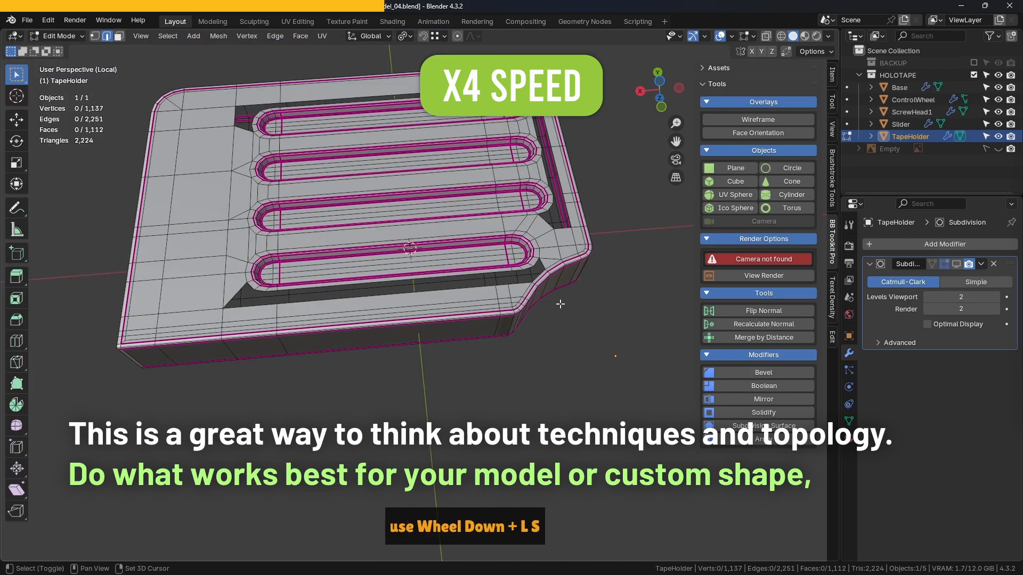
middle_click_drag(560, 303, 560, 368, "shift")
scroll(540, 280, "up", 2)
key("1")
left_click(480, 123)
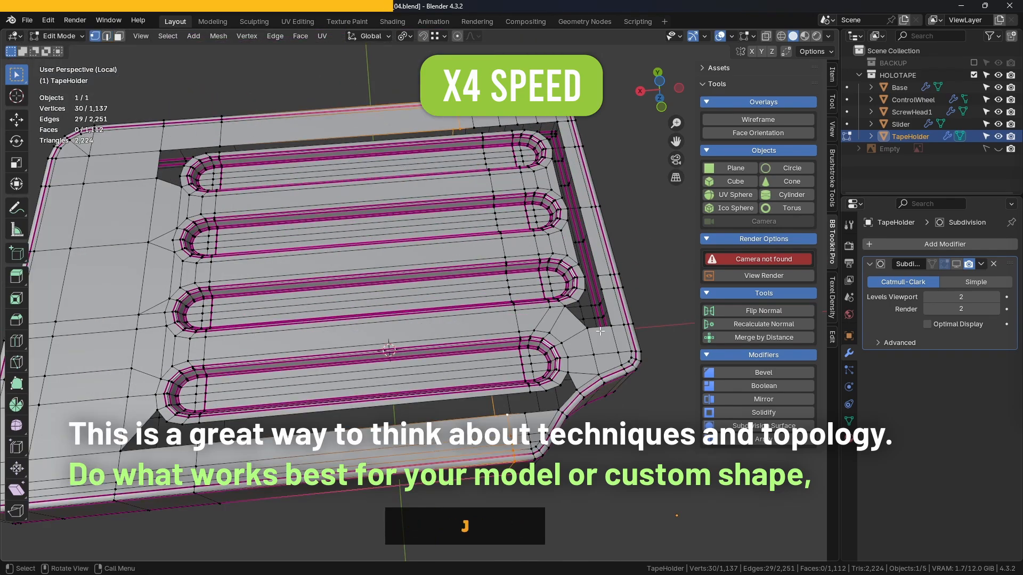
middle_click_drag(600, 330, 538, 277)
middle_click_drag(383, 240, 362, 224)
key("ctrl+r")
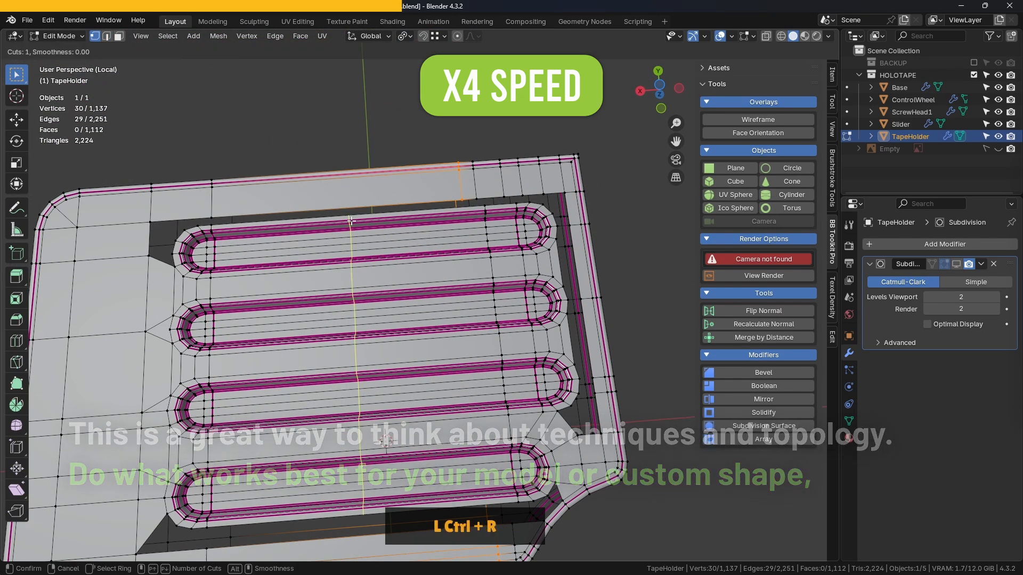
left_click(351, 221)
left_click(462, 216)
- Bridge both outermost grooves to the opening's long edges with faces beside the new loop
key("2")
scroll(463, 215, "up", 4)
left_click(464, 215)
left_click(453, 118, "shift")
key("f")
middle_click_drag(557, 154, 501, 107, "shift")
middle_click_drag(500, 106, 575, 319, "ctrl")
left_click(635, 276)
middle_click_drag(634, 276, 567, 382, "shift")
middle_click_drag(567, 383, 504, 193, "ctrl")
middle_click_drag(450, 238, 453, 285, "ctrl")
middle_click_drag(453, 285, 652, 341, "shift")
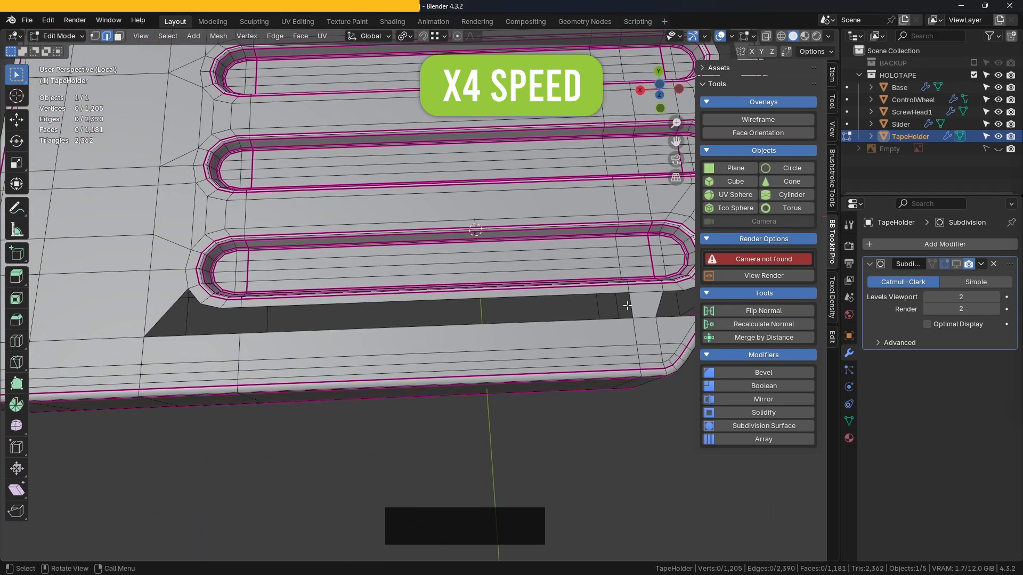
- Fill the long gap beside the outermost groove on the cutout side and its corner opposite the cutout with faces
left_click(633, 306)
key("f")
middle_click_drag(230, 352, 387, 366, "shift")
key("f")
left_click(406, 455)
scroll(405, 455, "down", 4)
middle_click_drag(405, 456, 427, 486, "shift")
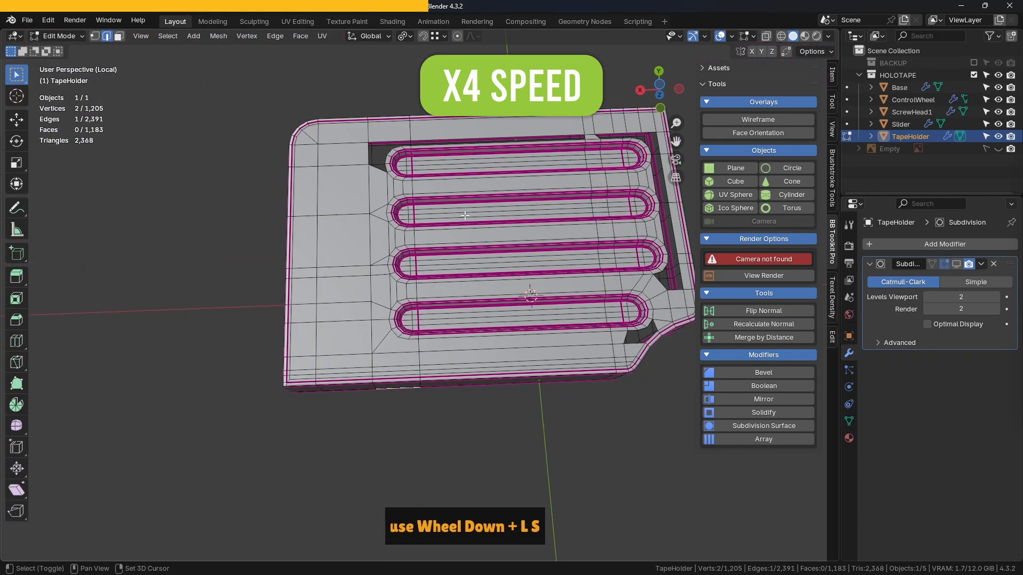
- Fill the long gap beside the other outermost groove and the notch at its end opposite the cutout with faces
middle_click_drag(437, 255, 503, 234)
scroll(506, 171, "up", 4)
left_click(471, 205)
key("f")
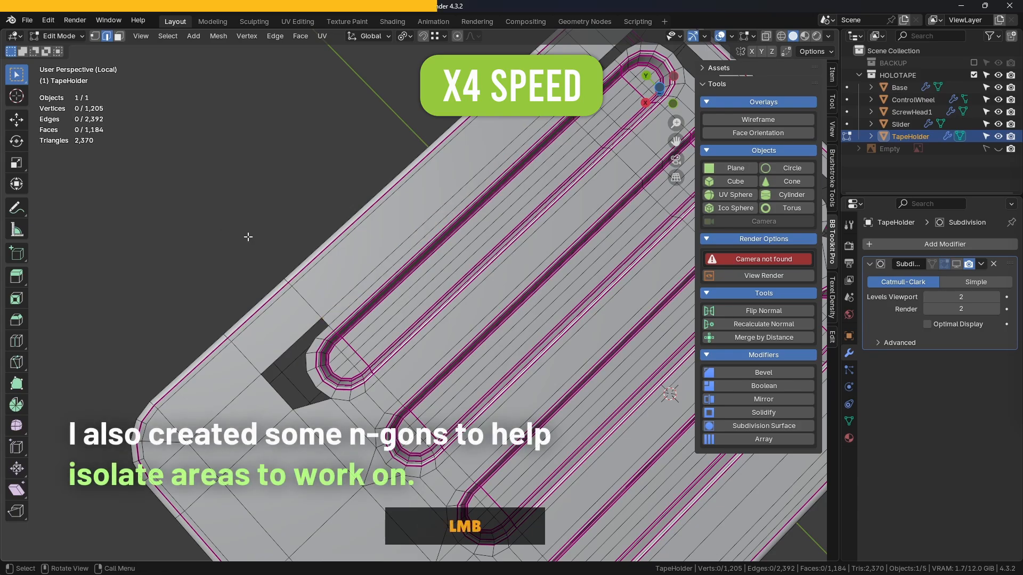
middle_click_drag(248, 236, 445, 213)
key("f")
- Fill the small opening between the outermost groove's tip and the curved cutout with faces
scroll(475, 243, "down", 6)
middle_click_drag(373, 240, 479, 235)
scroll(469, 255, "up", 6)
middle_click_drag(468, 299, 396, 269, "shift")
left_click(387, 241)
key("f")
scroll(402, 269, "down", 4)
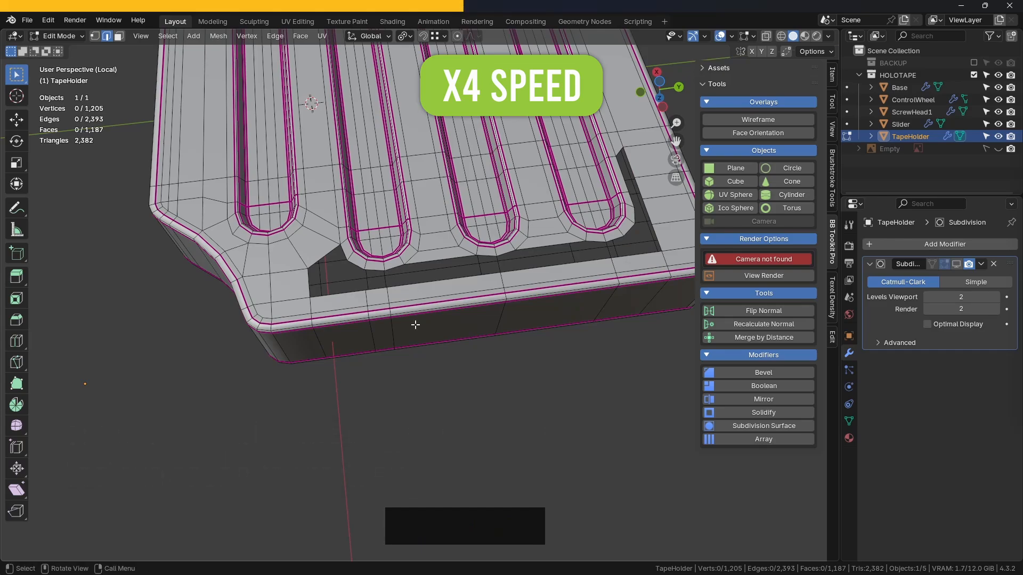
- Fill the L-shaped opening around the outermost groove's tip at the square corner with faces
middle_click_drag(531, 262, 407, 237)
scroll(400, 231, "up", 3)
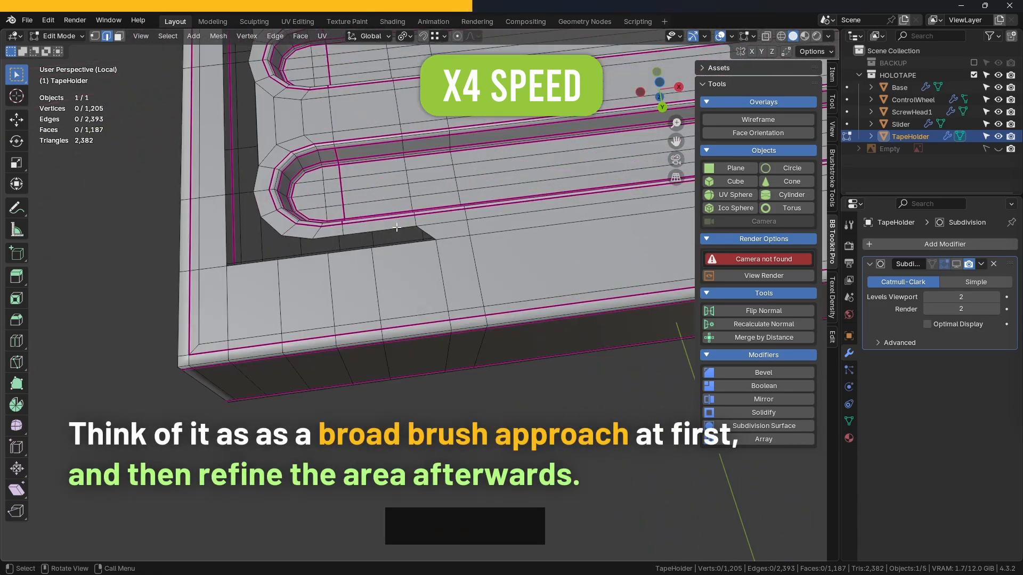
middle_click_drag(329, 251, 521, 232, "shift")
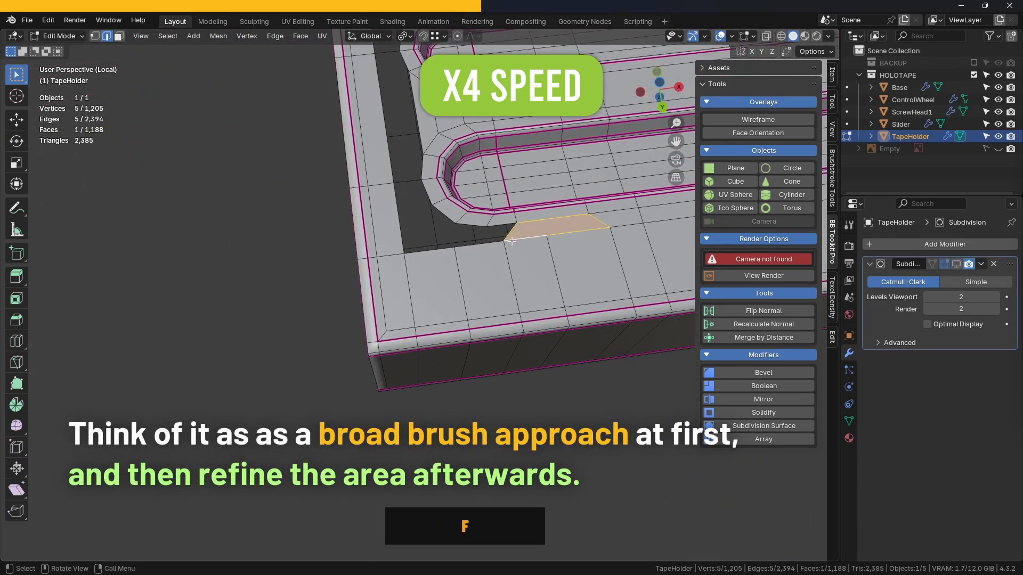
left_click(302, 268)
middle_click_drag(302, 269, 319, 270)
left_click(454, 226, "shift")
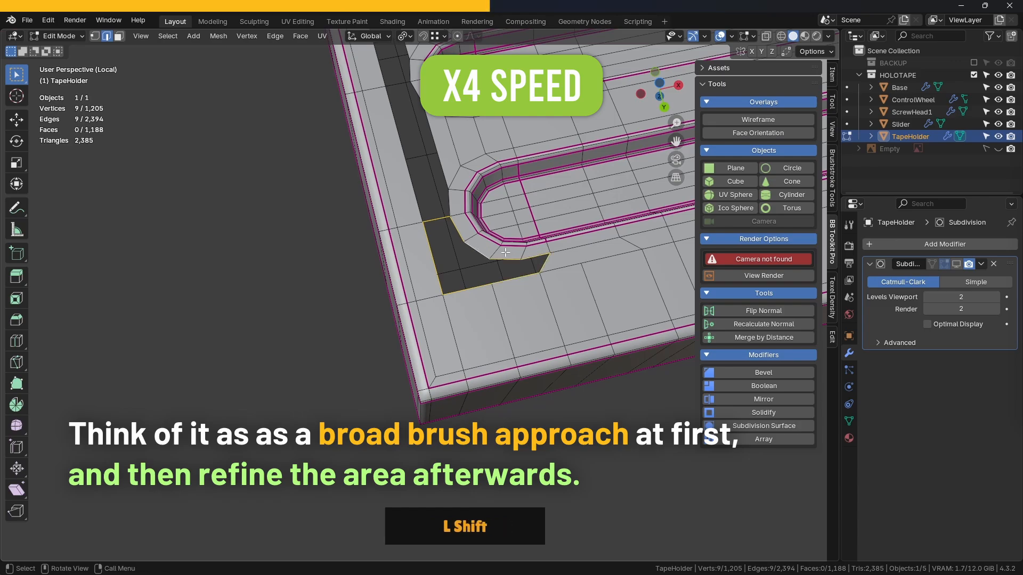
key("f")
- Fill the remaining openings between the groove tips and the short edge on the cutout end with faces
middle_click_drag(505, 252, 358, 220)
left_click(459, 180)
left_click(413, 176)
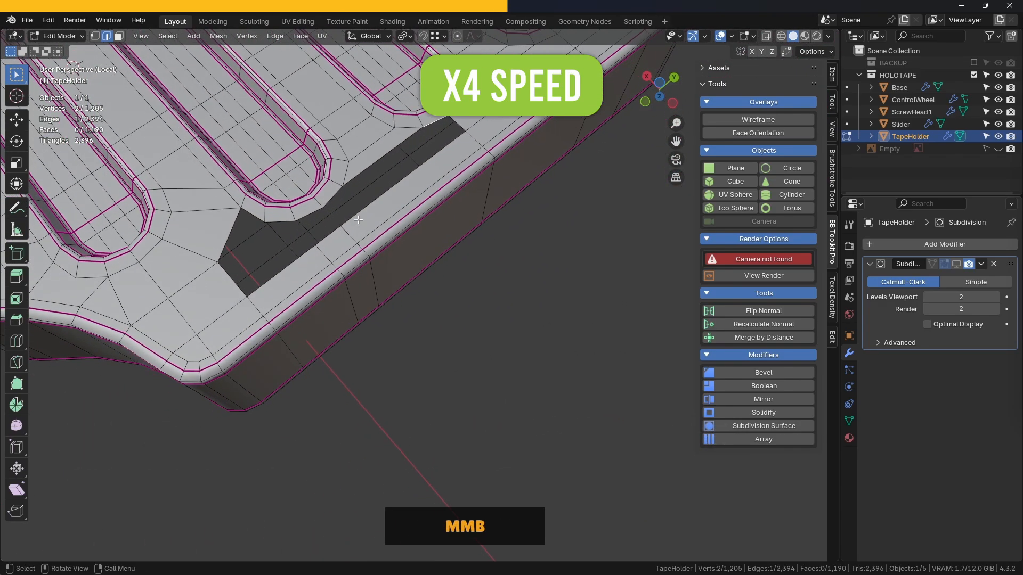
middle_click_drag(476, 258, 463, 277)
left_click(413, 260, "alt")
key("f")
left_click(562, 331)
scroll(561, 330, "down", 7)
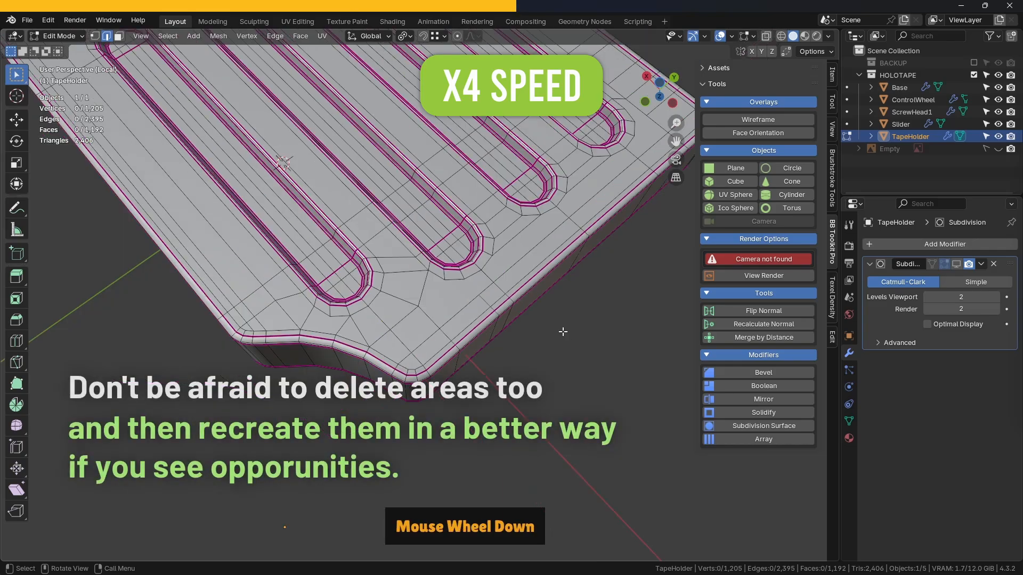
- Show the Subdivision modifier in Object Mode and examine the TapeHolder's shading and wireframe around the grooves
key("Tab")
left_click(602, 287)
middle_click_drag(601, 288, 538, 267)
left_click(957, 264)
middle_click_drag(397, 301, 455, 265)
scroll(455, 266, "up", 4)
scroll(483, 262, "down", 4)
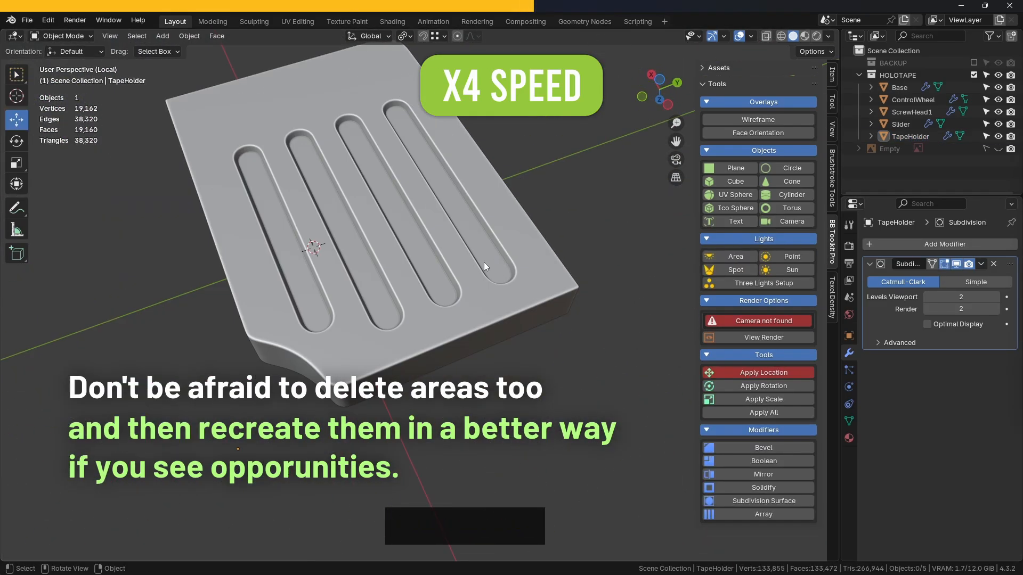
left_click(767, 121)
scroll(406, 375, "up", 4)
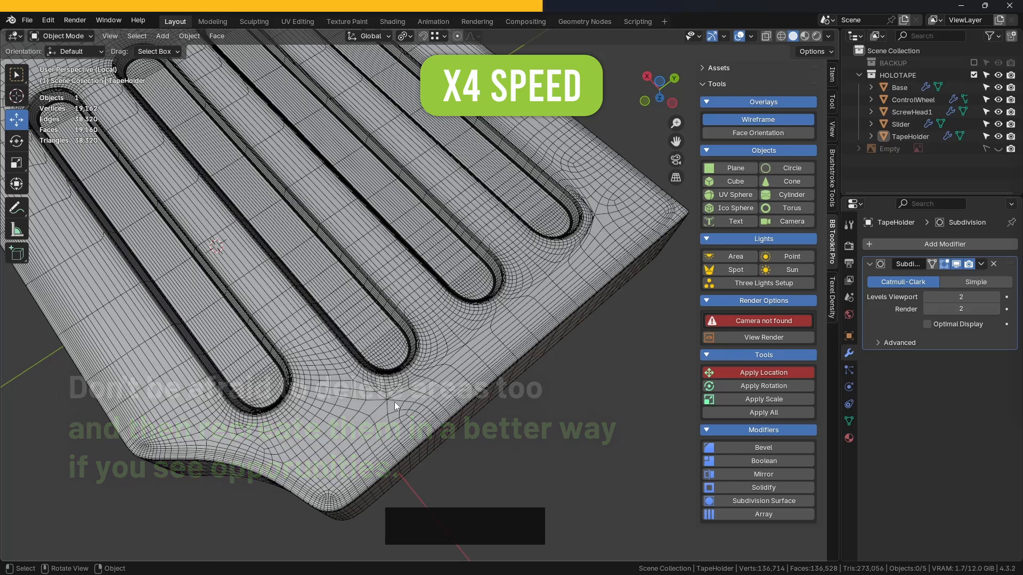
scroll(567, 236, "down", 5)
middle_click_drag(566, 235, 405, 202)
middle_click_drag(404, 202, 276, 347)
- Add single loop cuts to the TapeHolder's wider face strips, including one across the solid end opposite the cutout
left_click(528, 260)
key("Tab")
left_click(586, 260)
right_click(440, 302)
key("ctrl+r")
left_click(378, 303)
key("ctrl+r")
left_click(303, 301)
- Add several evenly spaced loop cuts across the middle stretch of the four grooves
key("ctrl+r")
scroll(430, 140, "up", 1)
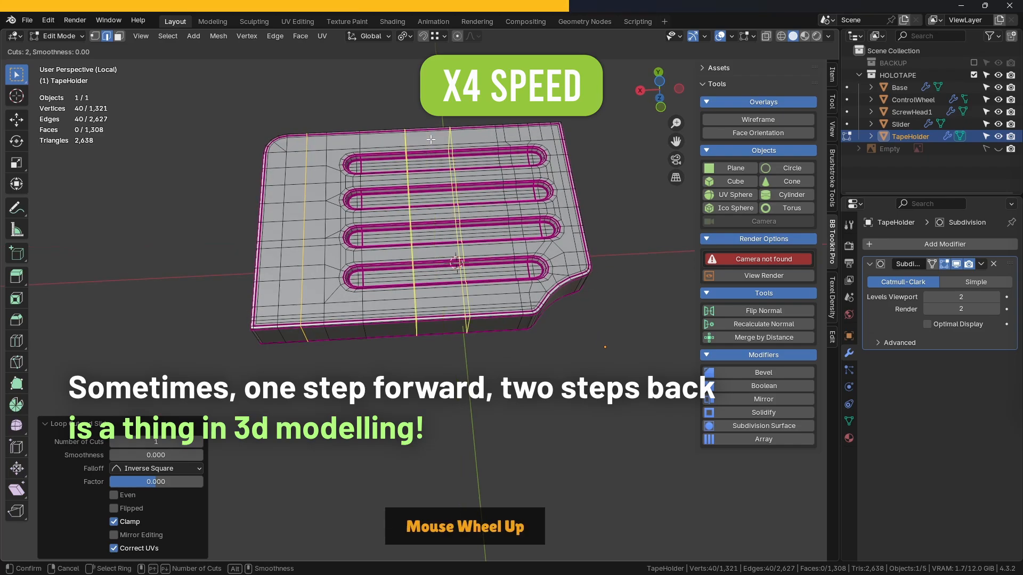
left_click(446, 130)
middle_click_drag(446, 131, 612, 201)
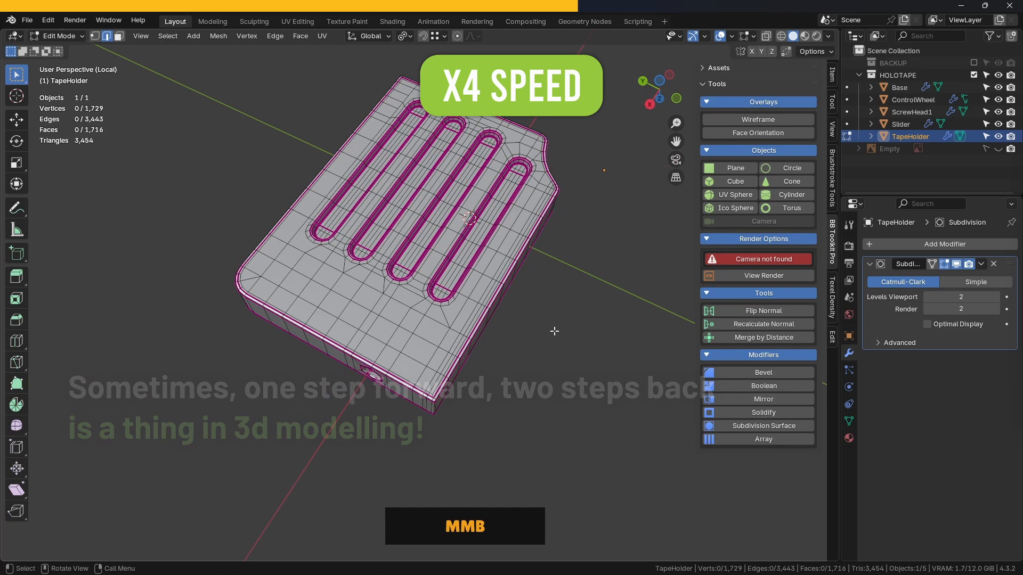
- Try twisting the TapeHolder with a Simple Deform modifier at different angles to test the topology, and remove the modifier
key("Tab")
left_click(577, 195)
middle_click_drag(636, 251, 540, 271)
left_click(541, 272)
left_click(909, 245)
mouse_move(884, 259)
left_click(756, 369)
middle_click_drag(639, 299, 527, 256)
left_click(758, 120)
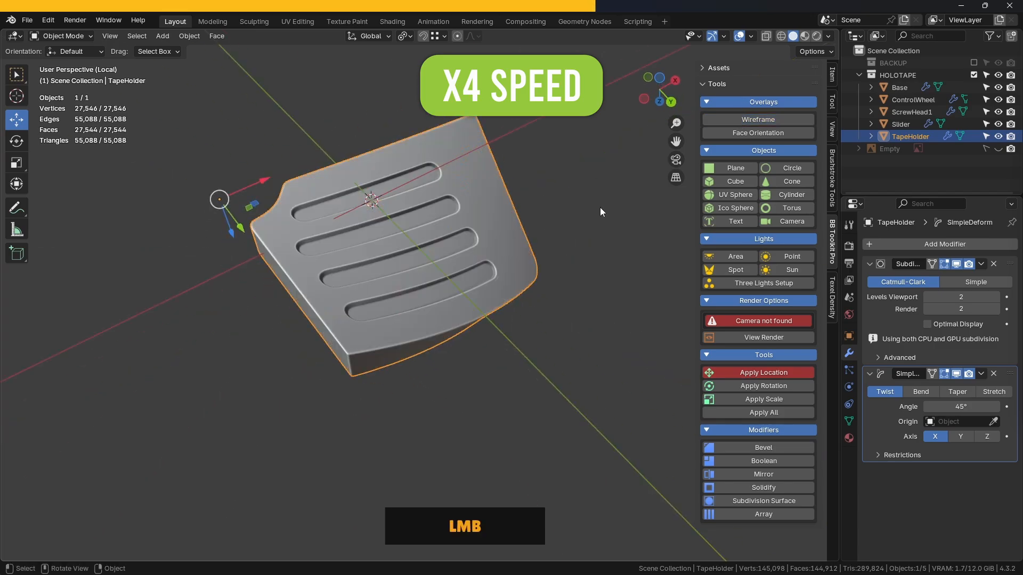
left_click(600, 207)
middle_click_drag(599, 207, 352, 208)
left_click_drag(967, 408, 942, 408)
left_click(994, 374)
- Return to Edit Mode, hide the Subdivision modifier in the viewport and save the file
left_click(471, 212)
key("Tab")
left_click(565, 212)
left_click(956, 264)
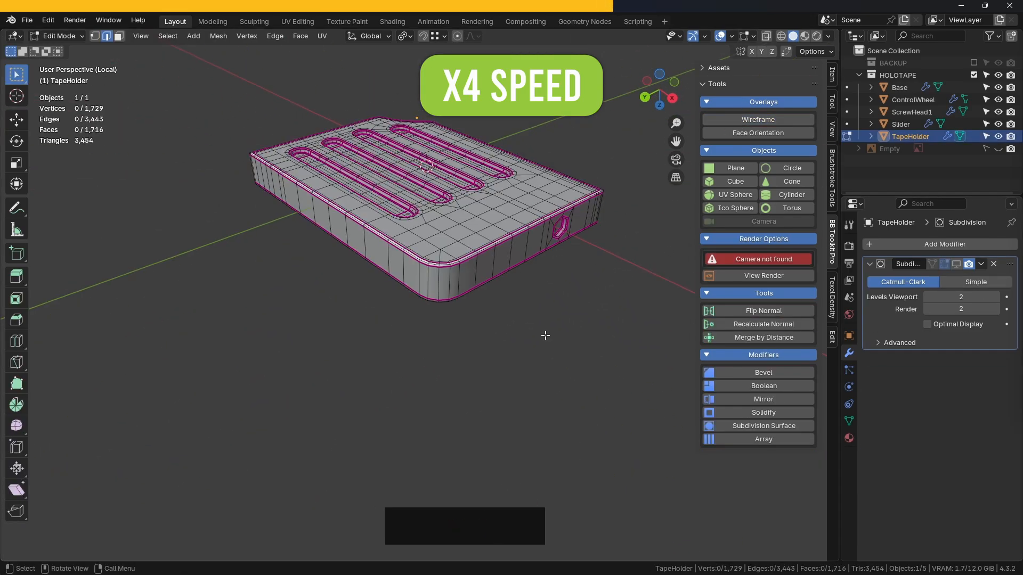
key("ctrl+s")
- Connect vertices around the tip of the second groove from the cutout to the neighbouring edge loop with new edges
middle_click_drag(545, 336, 480, 295)
scroll(480, 294, "up", 3)
scroll(457, 272, "up", 2)
middle_click_drag(457, 272, 580, 309, "shift")
key("1")
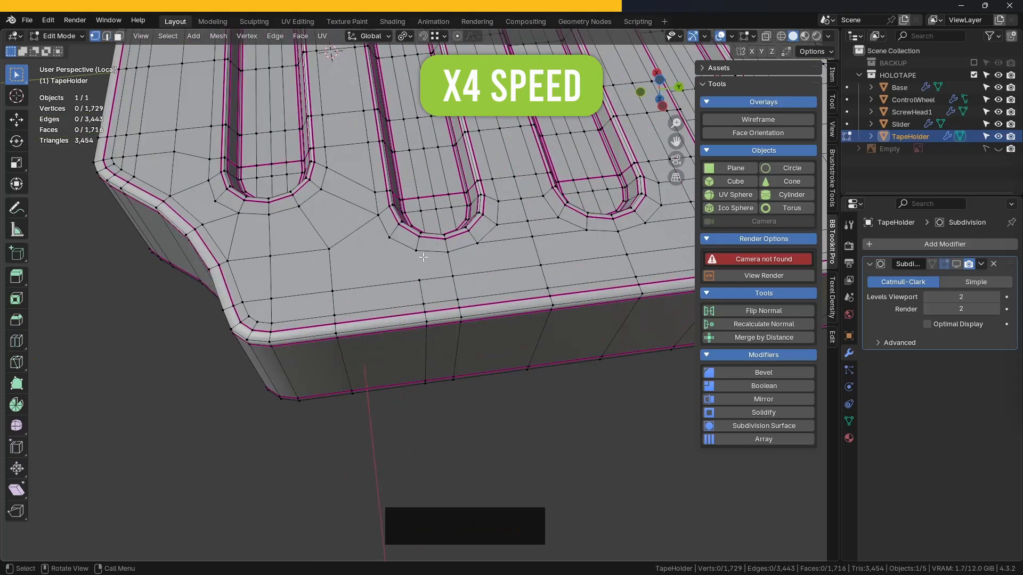
left_click(417, 249)
left_click(420, 279, "shift")
key("j")
middle_click_drag(495, 276, 580, 267, "shift")
left_click(474, 228)
middle_click_drag(587, 438, 491, 297)
- Connect the outermost groove's tip vertex to the edge loop along the curved cutout with a new edge
scroll(491, 297, "down", 2)
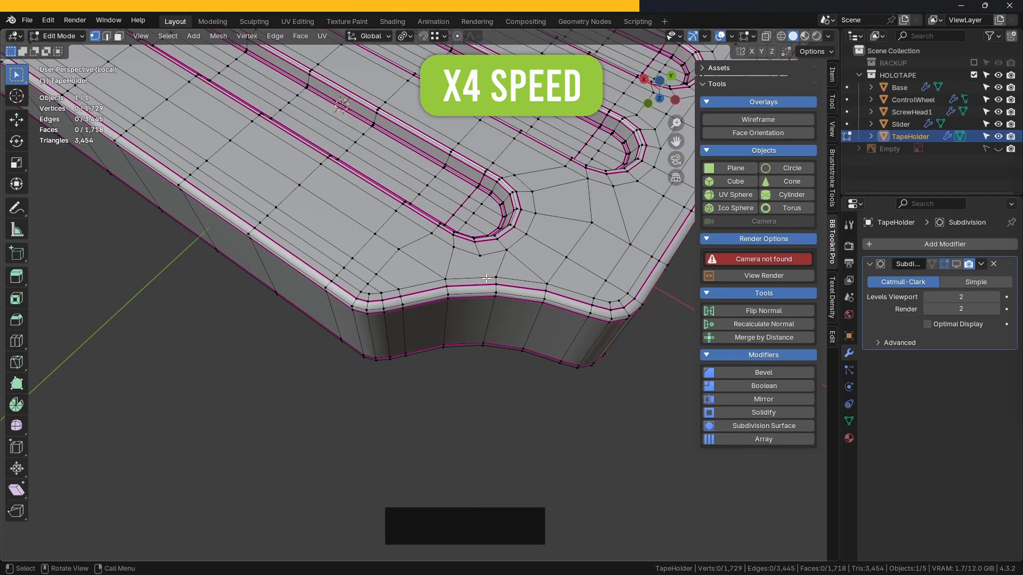
key("ctrl+r")
right_click(477, 285)
scroll(477, 284, "down", 5)
middle_click_drag(477, 285, 462, 330, "shift")
scroll(462, 330, "up", 4)
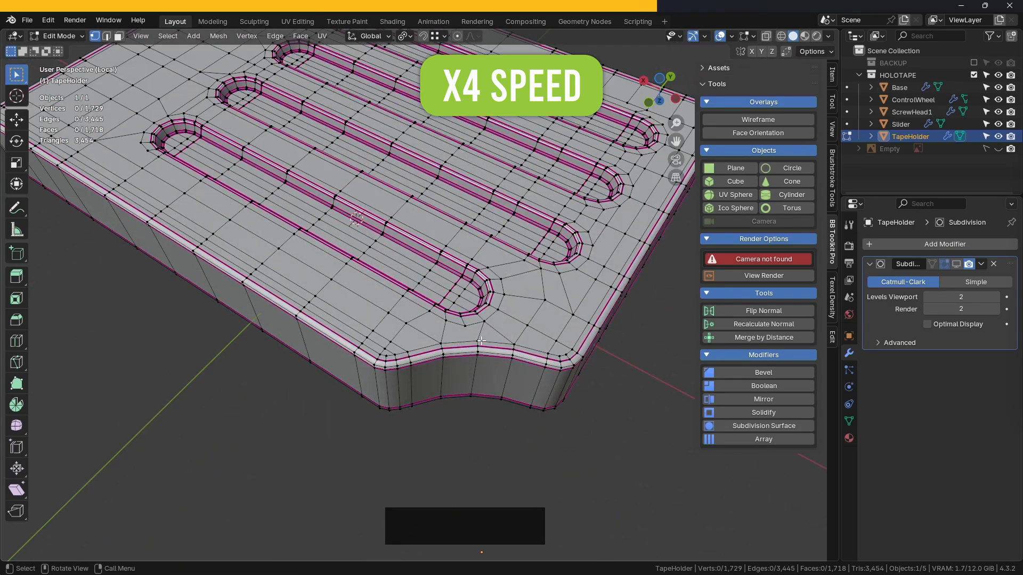
scroll(461, 318, "up", 2)
scroll(476, 341, "down", 3)
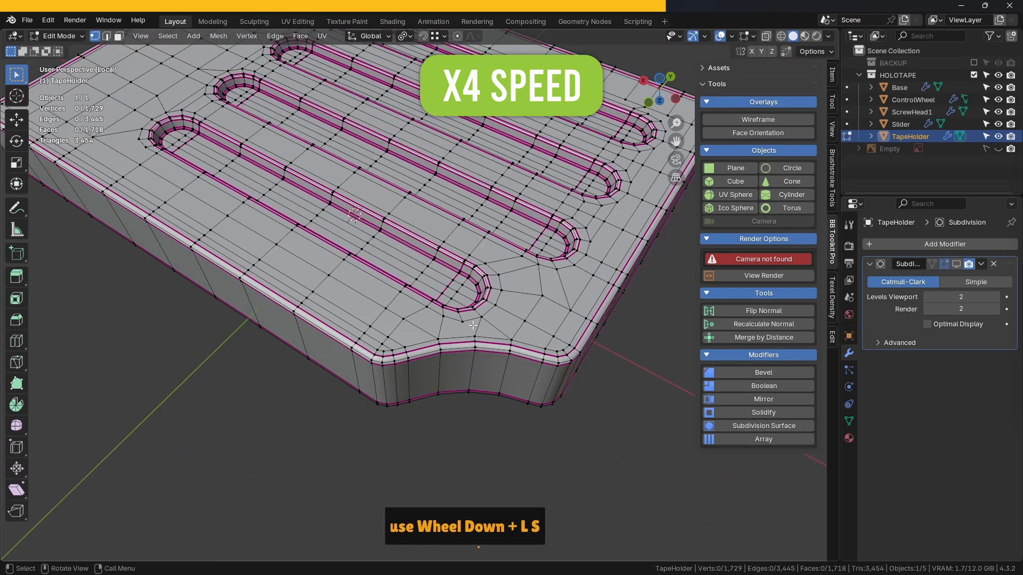
scroll(476, 341, "up", 3)
middle_click_drag(476, 341, 473, 269, "shift")
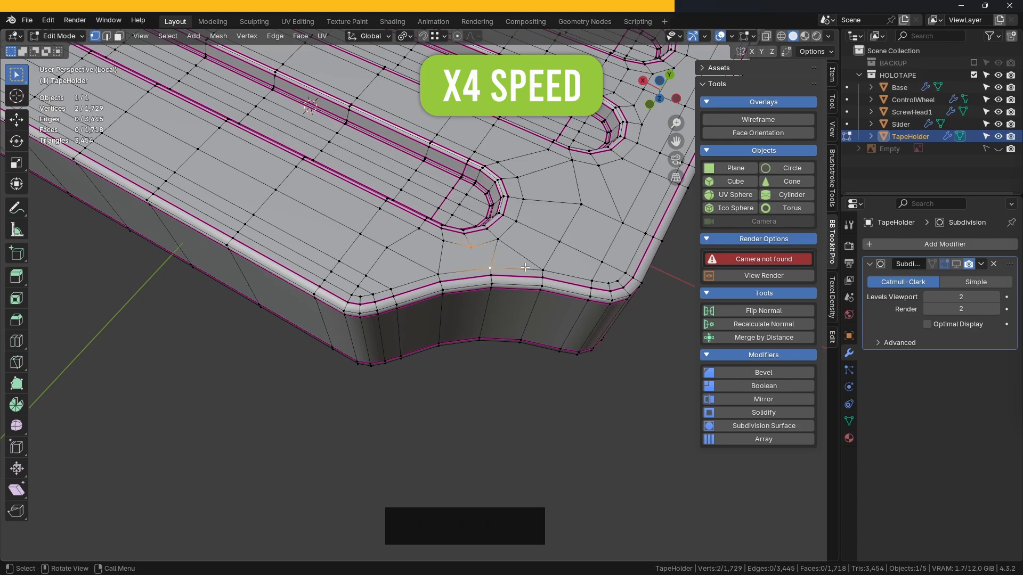
key("j")
- Show the Subdivision modifier in Object Mode and examine the wireframe around the curved cutout
key("Tab")
left_click(956, 265)
left_click(758, 120)
scroll(499, 264, "up", 2)
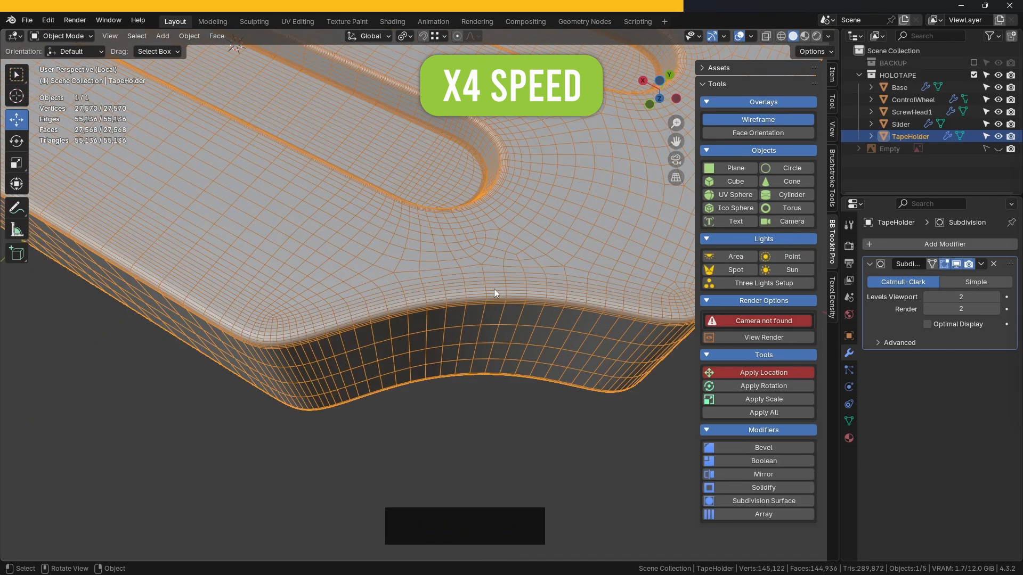
scroll(494, 293, "down", 5)
scroll(494, 293, "up", 3)
key("Tab")
left_click(766, 120)
- Add a centred loop cut through the TapeHolder and connect the vertices beside it with an edge
middle_click_drag(341, 187, 437, 266, "shift")
scroll(418, 252, "up", 2)
middle_click_drag(330, 250, 387, 261)
scroll(418, 252, "down", 4)
middle_click_drag(388, 261, 393, 373, "shift")
scroll(393, 400, "up", 2)
middle_click_drag(393, 452, 521, 361, "shift")
scroll(442, 389, "up", 2)
key("ctrl+r")
left_click(407, 373)
right_click(407, 373)
key("j")
middle_click_drag(527, 426, 477, 382)
key("ctrl+r")
right_click(482, 266)
scroll(506, 203, "up", 5)
scroll(509, 204, "down", 5)
scroll(474, 316, "up", 4)
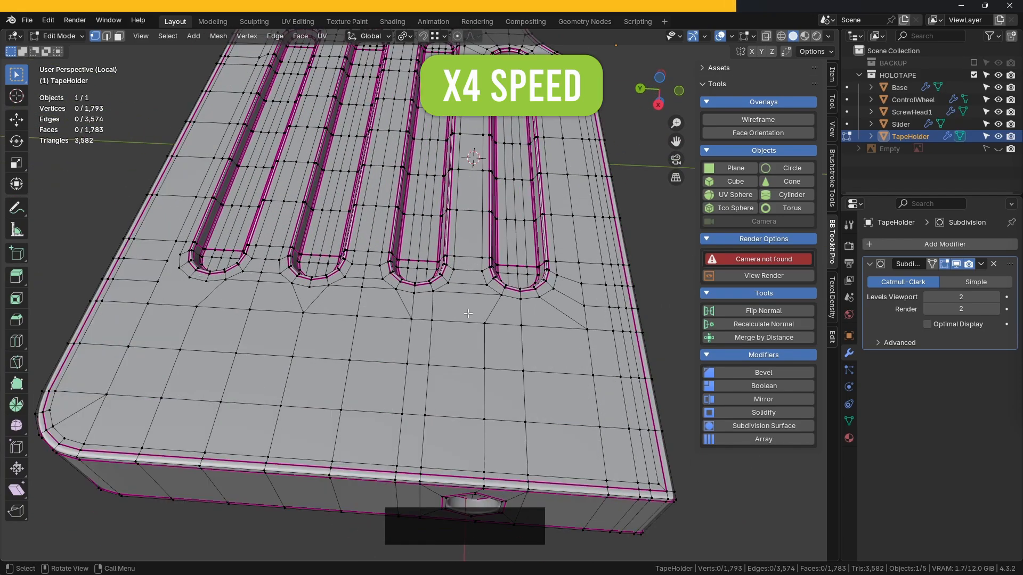
- Connect the vertex beside the outermost groove's end opposite the cutout to the adjacent grid vertex with an edge
scroll(467, 314, "down", 3)
middle_click_drag(468, 313, 548, 287)
scroll(473, 318, "up", 3)
scroll(473, 318, "down", 2)
left_click(483, 291, "shift")
left_click(495, 312, "shift")
key("j")
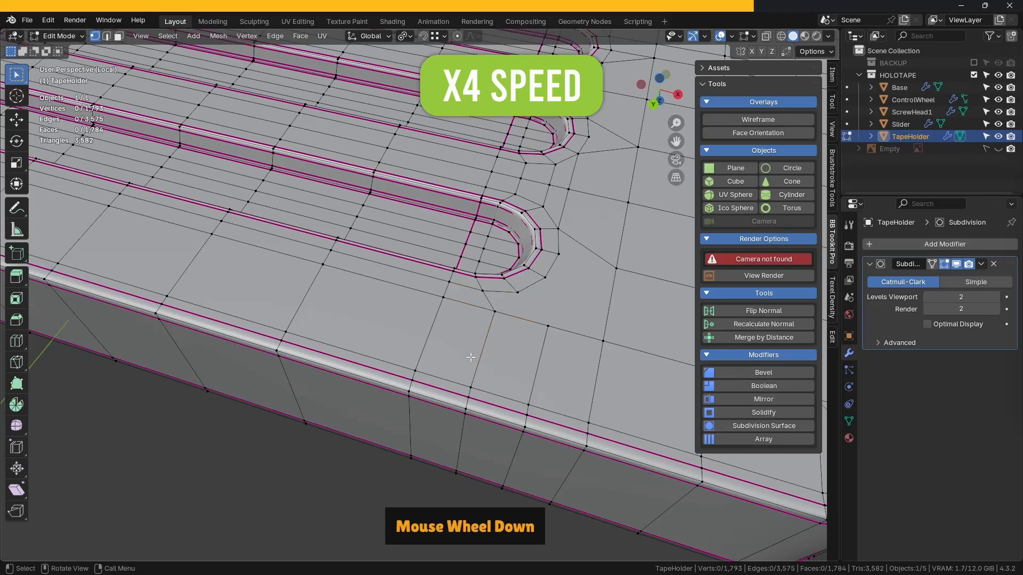
- Connect two pairs of vertices beside the groove end nearest the rounded corner to the adjacent grid with new edges
scroll(471, 358, "down", 2)
middle_click_drag(470, 357, 394, 334, "shift")
left_click(414, 271)
left_click(432, 294, "shift")
key("j")
left_click(435, 260)
left_click(470, 305, "shift")
left_click(281, 407)
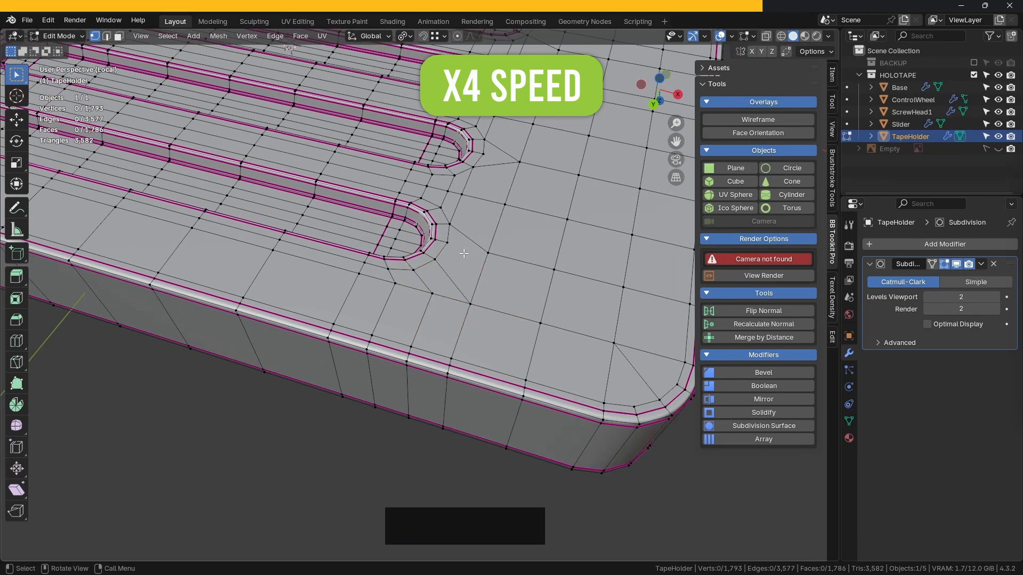
- Dissolve the stray edge below the groove nearest the rounded corner and connect the neighbouring groove's tip vertex to the grid
middle_click_drag(464, 254, 378, 267)
middle_click_drag(378, 268, 275, 255, "shift")
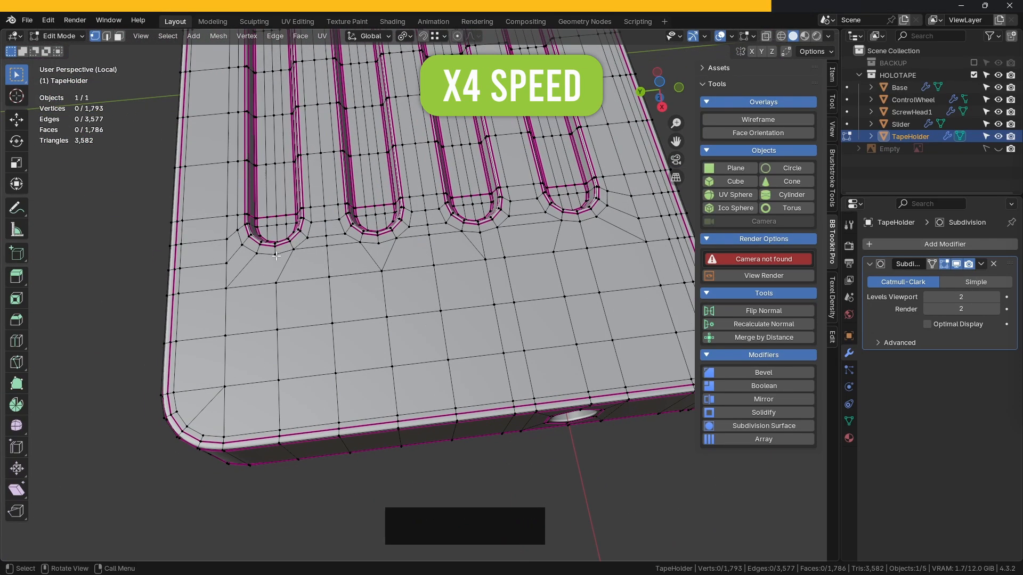
key("2")
key("ctrl+Delete")
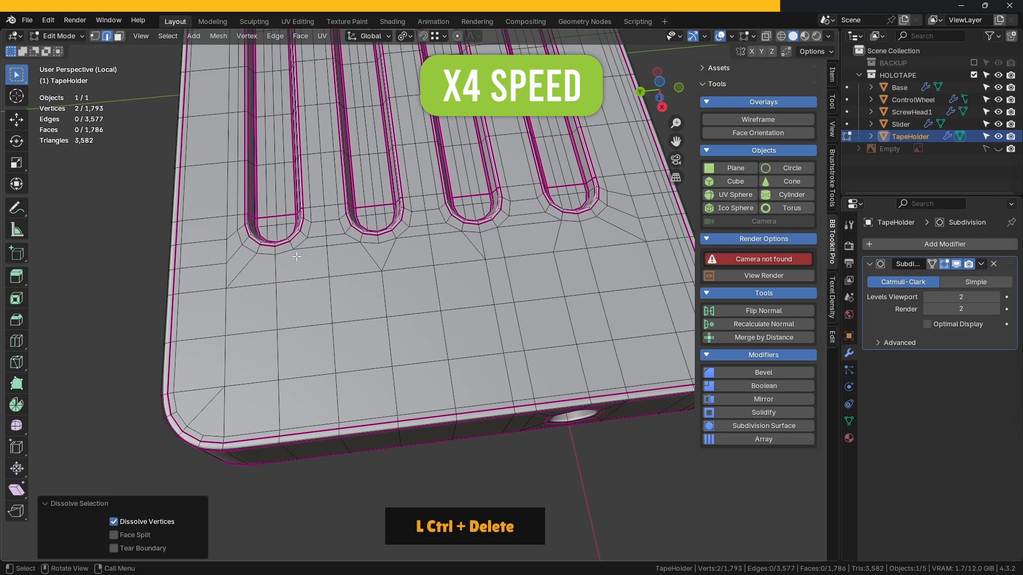
key("1")
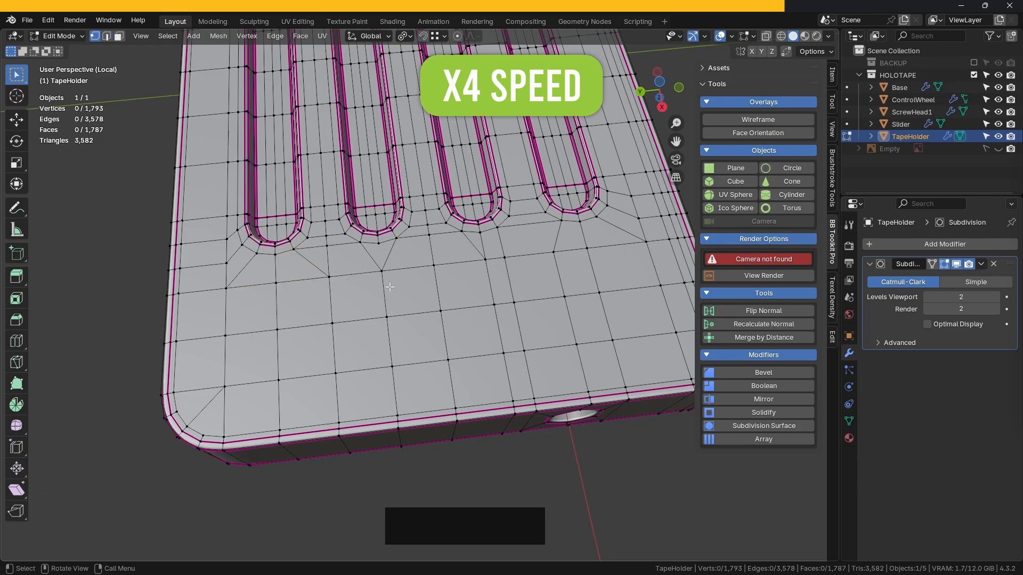
left_click(379, 244)
left_click(382, 271, "shift")
- Dissolve the misdirected edge between the first two grooves from the rounded corner and connect the vertices in the other direction
left_click(275, 35)
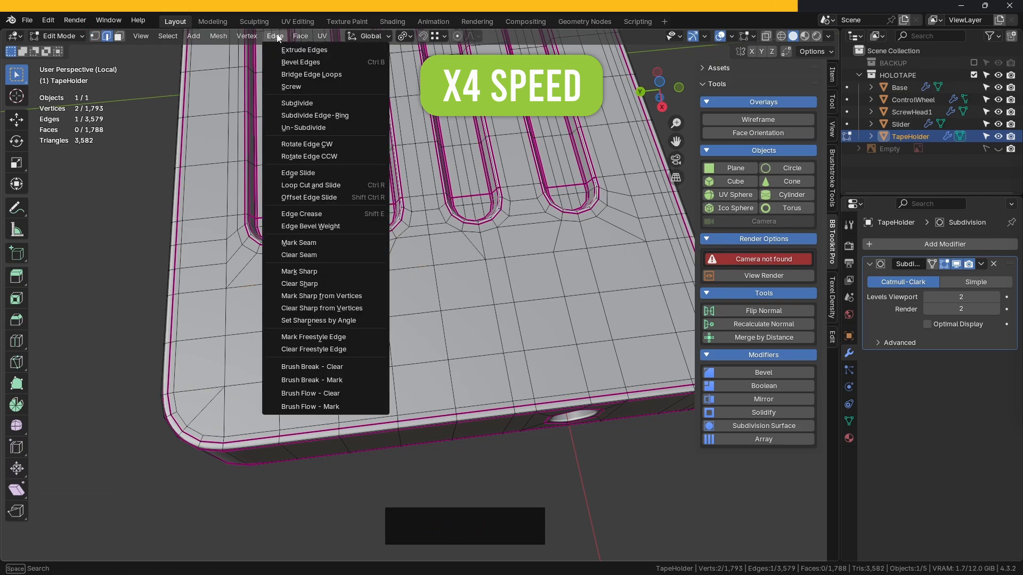
left_click(319, 142)
scroll(372, 251, "up", 3)
key("ctrl+Delete")
mouse_move(372, 251)
middle_mouse_down("shift")
mouse_move(419, 253)
mouse_move(371, 258)
middle_mouse_up("shift")
key("1")
left_click(409, 252)
left_click(353, 309, "shift")
key("j")
scroll(348, 229, "down", 2)
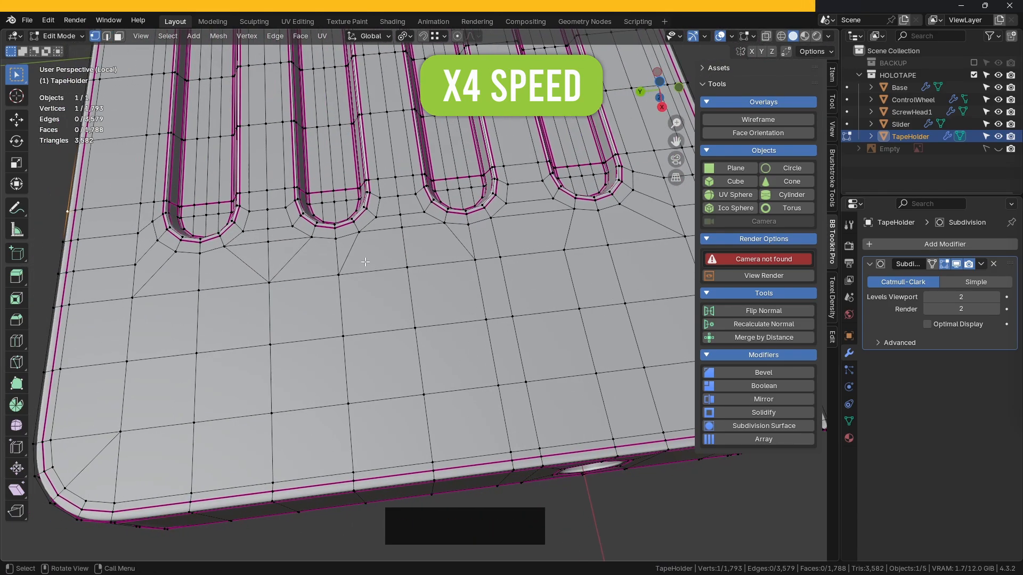
- Replace the edge beside the second groove's end with one running to the grid vertex between the second and third grooves
key("2")
left_click(356, 243)
key("ctrl+Delete")
key("1")
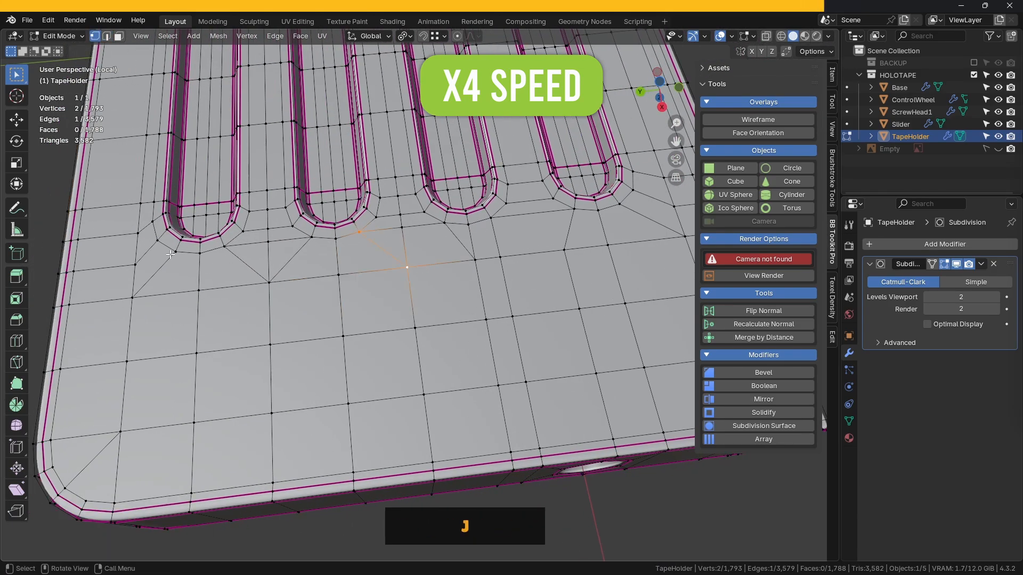
- Connect the vertex beside the third groove's end to the nearby grid vertex and dissolve the redundant edge next to it
middle_click_drag(483, 231, 372, 244)
left_click(446, 243)
left_click(406, 287, "shift")
key("j")
key("2")
left_click(458, 261)
key("ctrl+Delete")
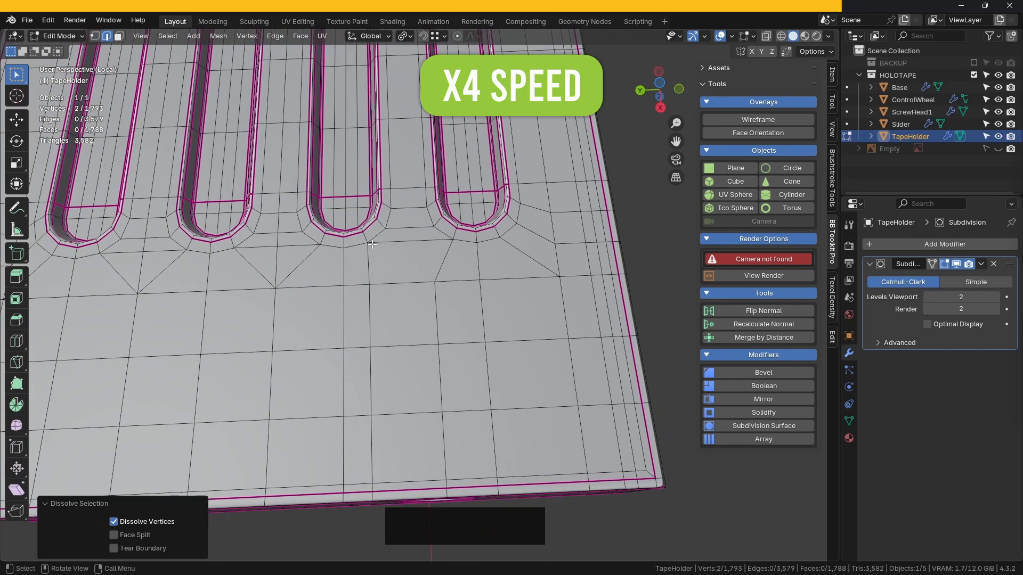
scroll(374, 283, "down", 3)
middle_click_drag(373, 283, 436, 229)
scroll(436, 229, "up", 3)
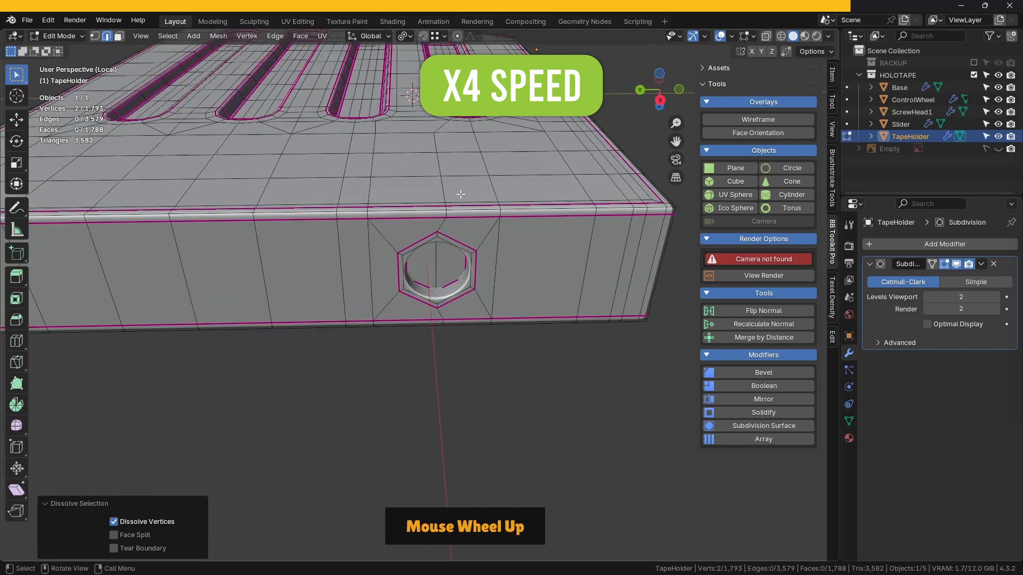
left_click(446, 217, "shift")
scroll(446, 217, "up", 2)
left_click(483, 268, "shift")
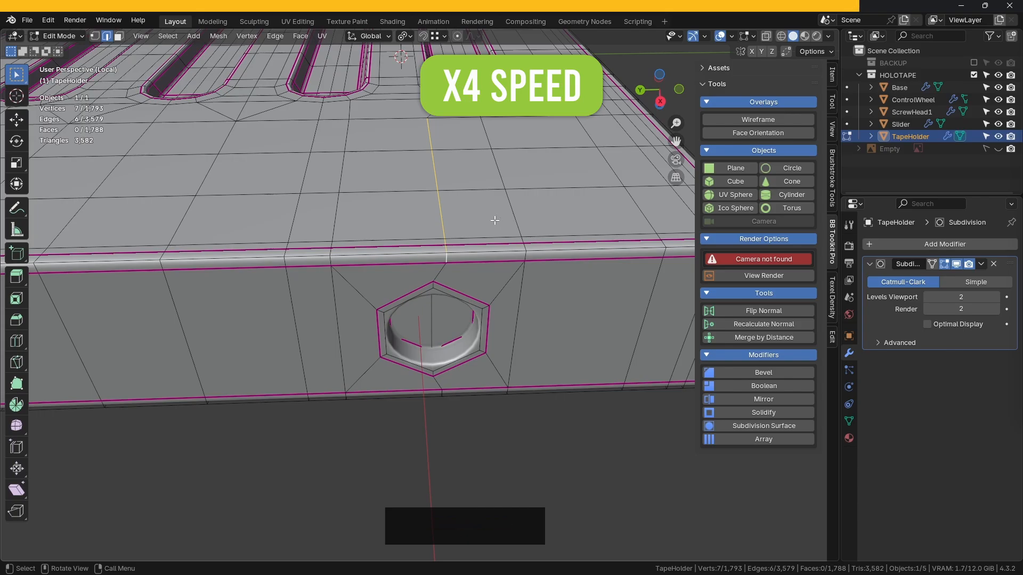
left_click(522, 416, "ctrl")
scroll(542, 224, "down", 3)
middle_click_drag(541, 224, 559, 261)
scroll(453, 280, "up", 3)
key("ctrl+r")
right_click(429, 155)
- At the cutout-side groove ends, connect the third groove's two outer loop vertices to the grid vertices on either side
scroll(445, 266, "up", 2)
key("1")
left_click(434, 358)
left_click(423, 249)
left_click(483, 276, "shift")
key("j")
left_click(362, 257)
left_click(309, 297, "shift")
key("j")
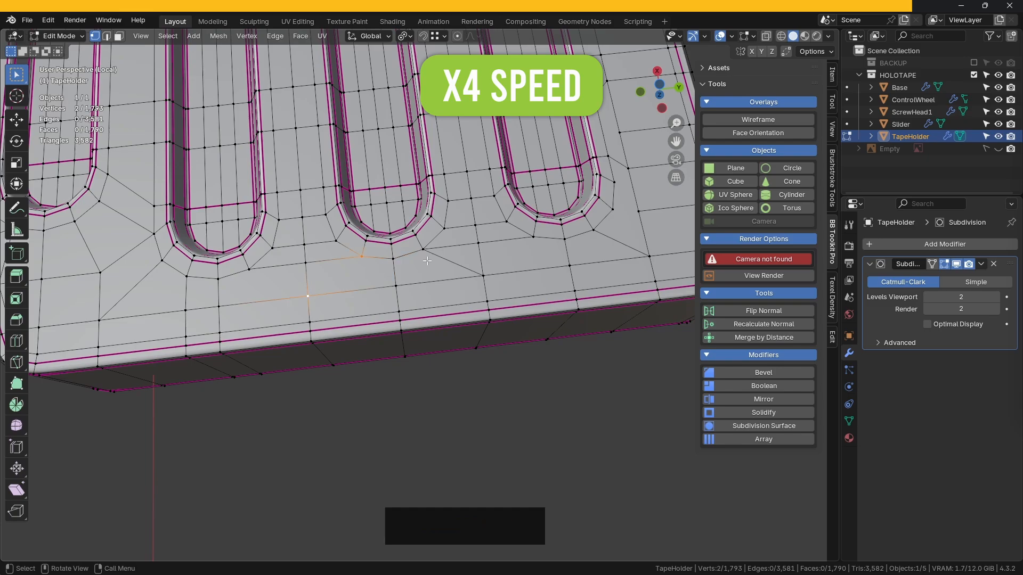
- Dissolve the redundant edge between the second and third grooves near the holder's straight edge
left_click(298, 405)
middle_click_drag(253, 271, 321, 252, "shift")
key("2")
left_click(374, 259)
key("ctrl+x")
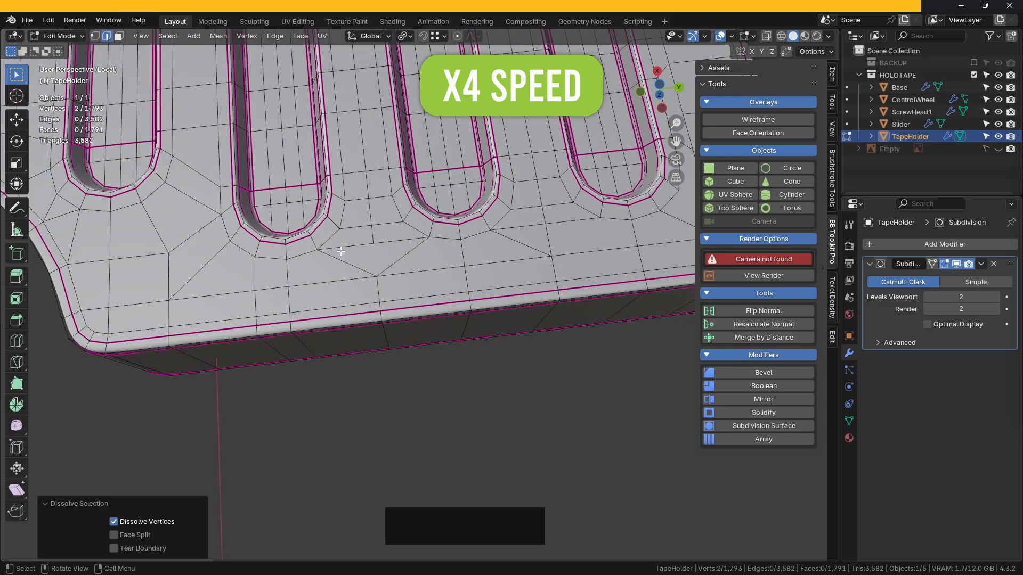
- Connect the fourth groove's side vertex to the grid vertex beside the third groove and dissolve the redundant edge between them
middle_click_drag(362, 325, 318, 334, "shift")
key("1")
left_click(555, 226)
left_click(506, 265, "shift")
key("j")
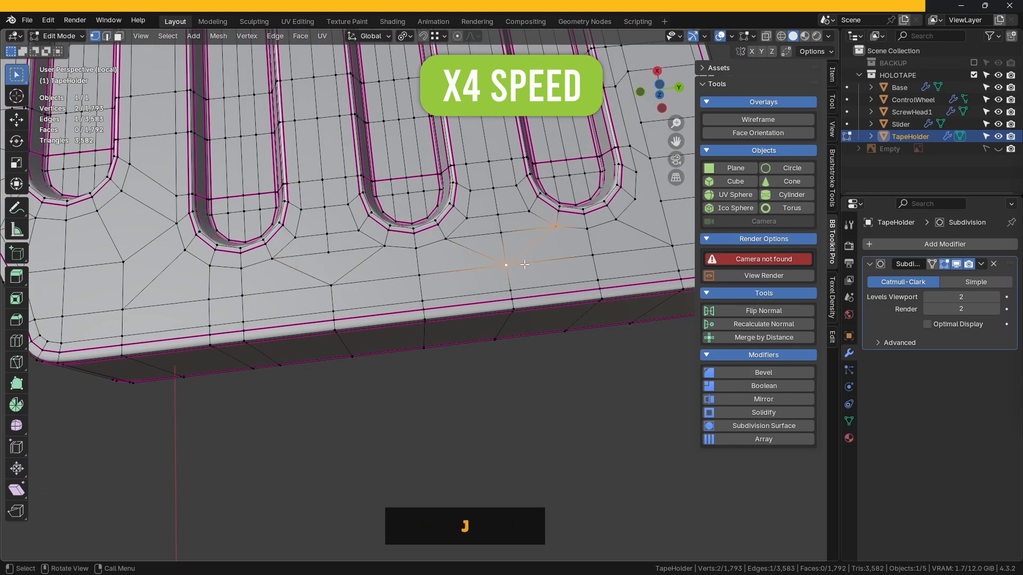
key("2")
left_click(504, 248)
key("ctrl+Delete")
- Connect the vertex beside the fourth groove's end to the adjacent grid vertex near the square corner
scroll(346, 258, "down", 2)
middle_click_drag(346, 258, 409, 282, "shift")
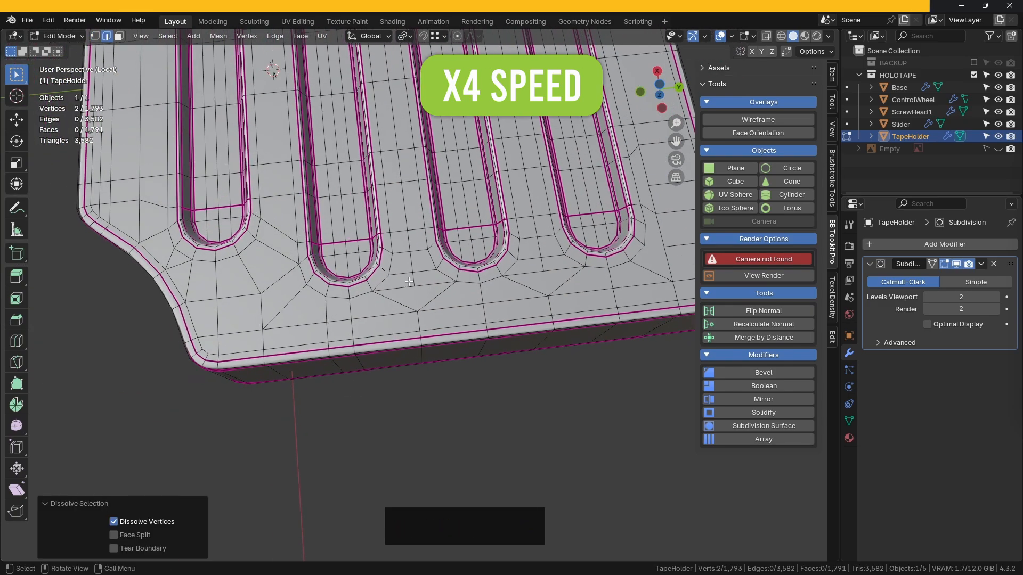
middle_click_drag(626, 264, 469, 281, "shift")
middle_click_drag(468, 281, 446, 282)
scroll(448, 287, "up", 2)
key("1")
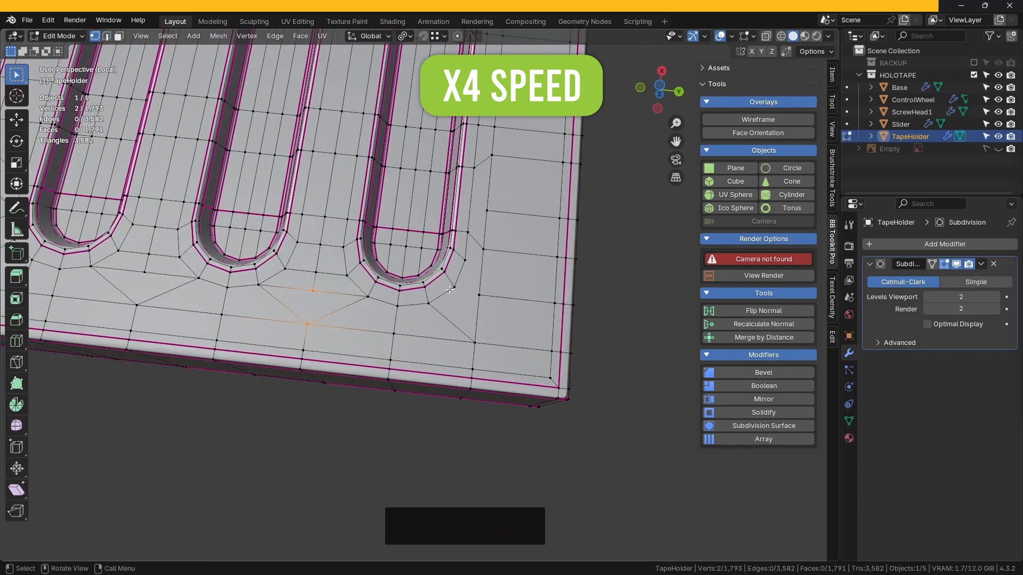
left_click(455, 287)
left_click(479, 295, "shift")
key("j")
left_click(585, 289)
- Dissolve the extra edge beside the groove end near the square corner and connect the loop vertex to the neighbouring grid vertex
middle_click_drag(585, 289, 385, 347)
scroll(412, 317, "up", 3)
left_click(373, 364)
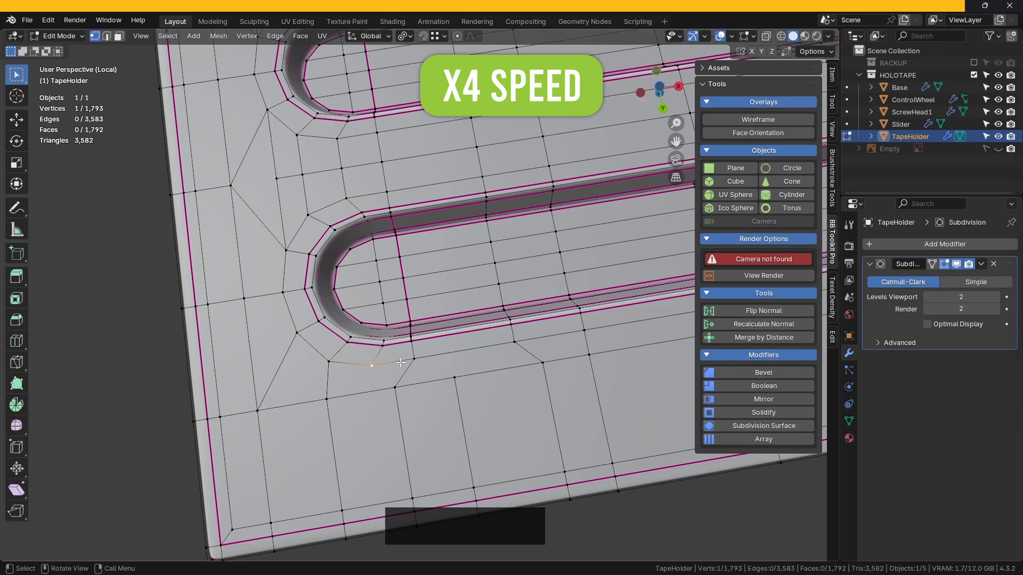
scroll(400, 362, "down", 2)
left_click(194, 390)
scroll(193, 391, "down", 3)
middle_click_drag(365, 370, 380, 336)
scroll(380, 335, "up", 4)
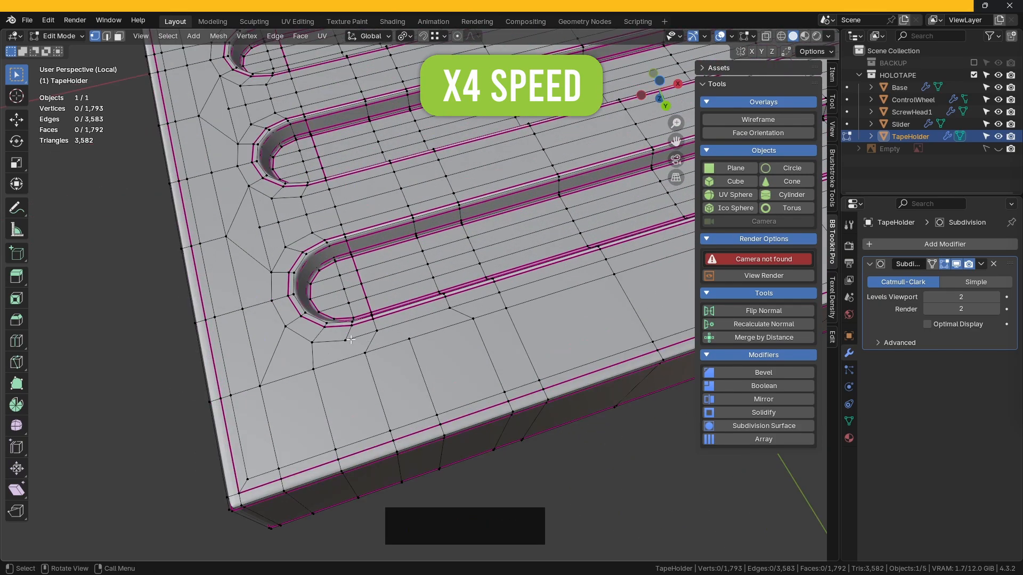
key("2")
left_click(371, 342)
key("ctrl+x")
key("1")
left_click(377, 330)
left_click(410, 339, "shift")
key("j")
left_click(603, 454)
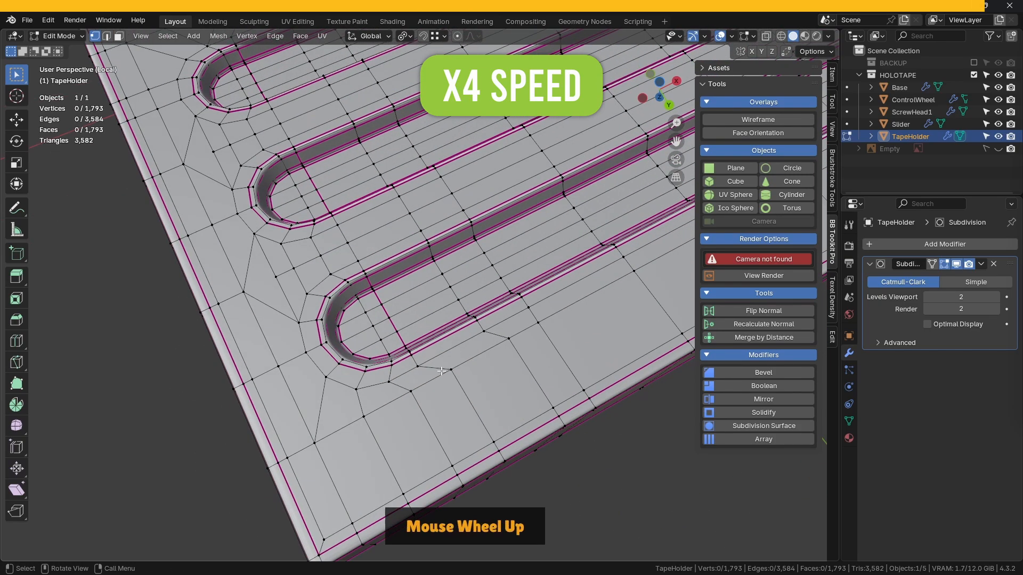
- Slide two vertices along the loop beside the outer groove's long side to even out their spacing
scroll(441, 370, "up", 2)
left_click(416, 341, "shift")
key("g")
key("g")
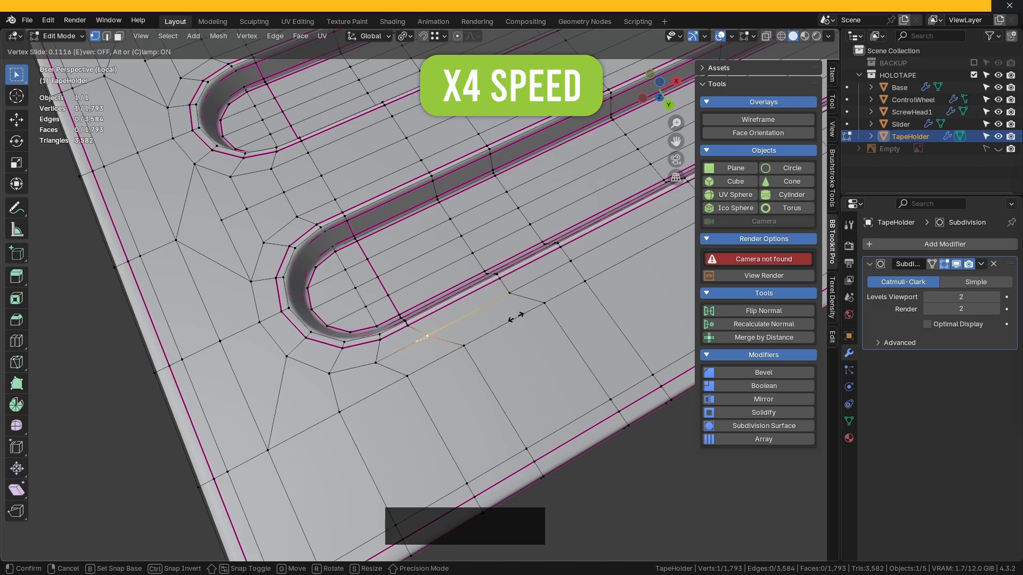
left_click(515, 318)
left_click(509, 292)
key("g")
key("g")
left_click(585, 285)
- Slide the vertex next to the outer groove's rounded end along its loop with a factor of 0.189
left_click(376, 364)
key("g")
key("g")
left_click(512, 337)
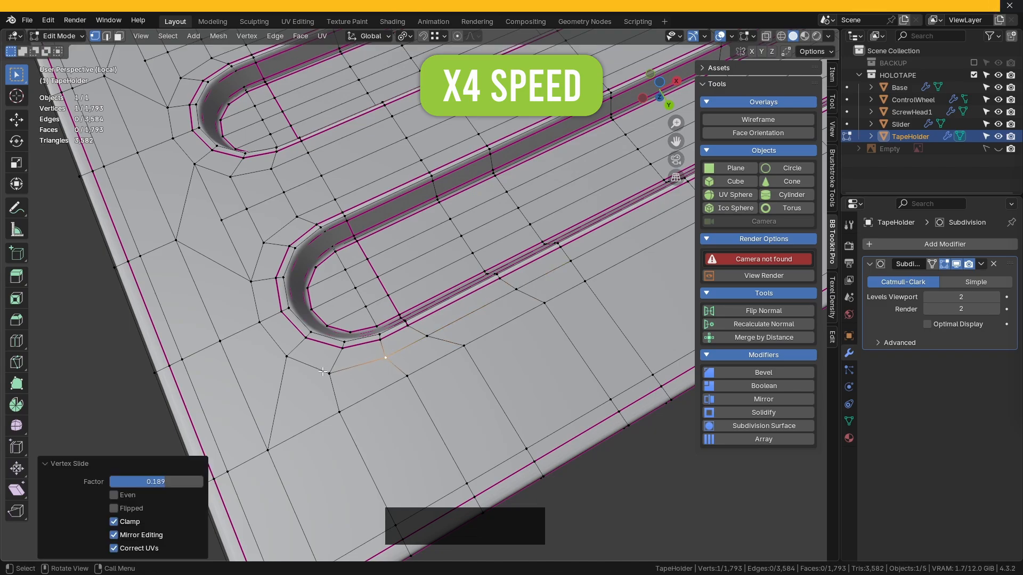
left_click(329, 373)
left_click(477, 357)
left_click(496, 394)
- Return to Object Mode, inspect the smoothed TapeHolder around its grooves, and save the file
scroll(480, 367, "down", 4)
middle_click_drag(394, 347, 480, 299)
scroll(463, 245, "down", 3)
middle_click_drag(426, 213, 405, 341, "shift")
key("Tab")
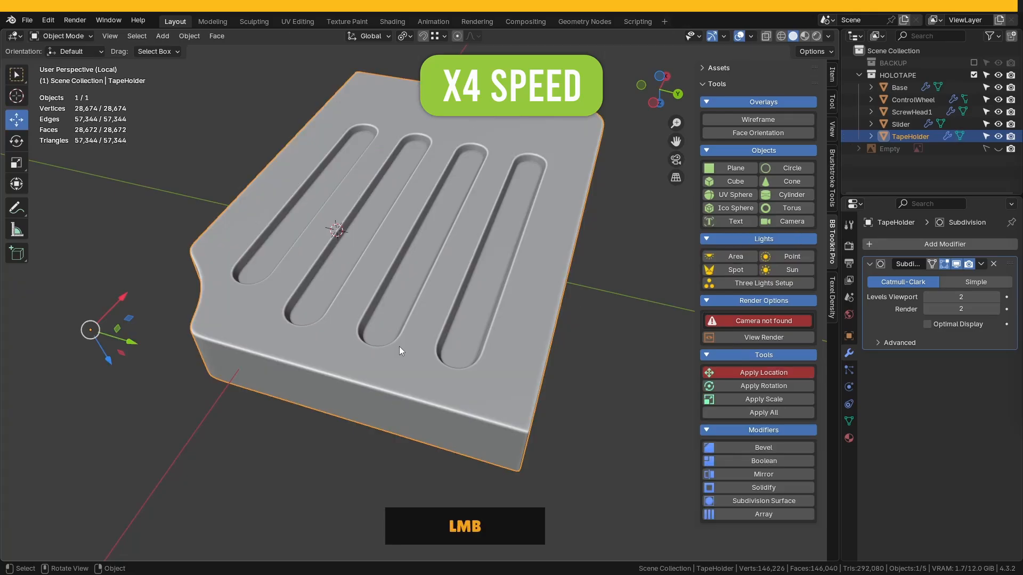
left_click(625, 375)
middle_click_drag(626, 375, 429, 309)
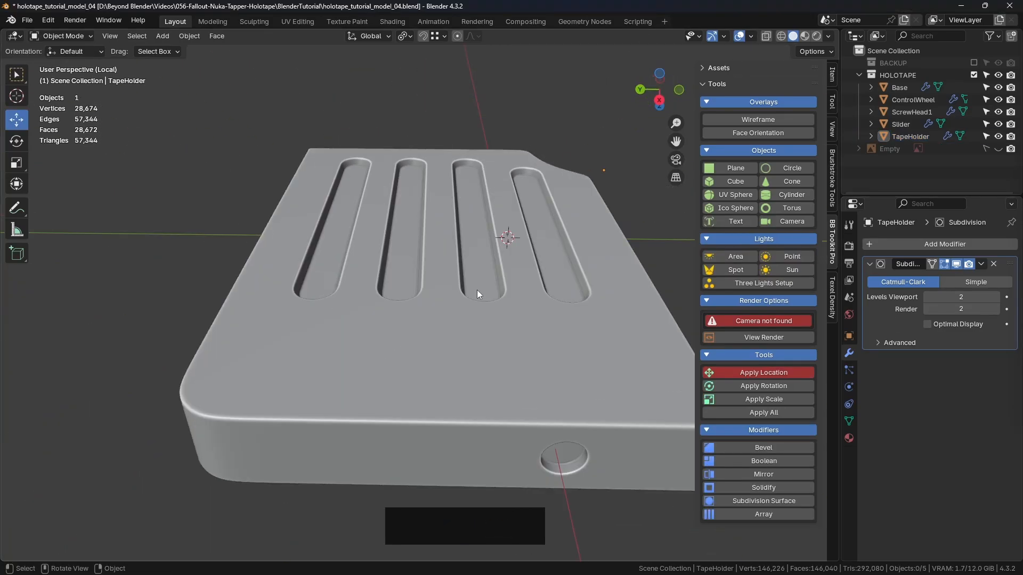
key("ctrl+s")
- Set the viewport lighting to MatCap and leave local view to show the whole holotape
left_click(828, 36)
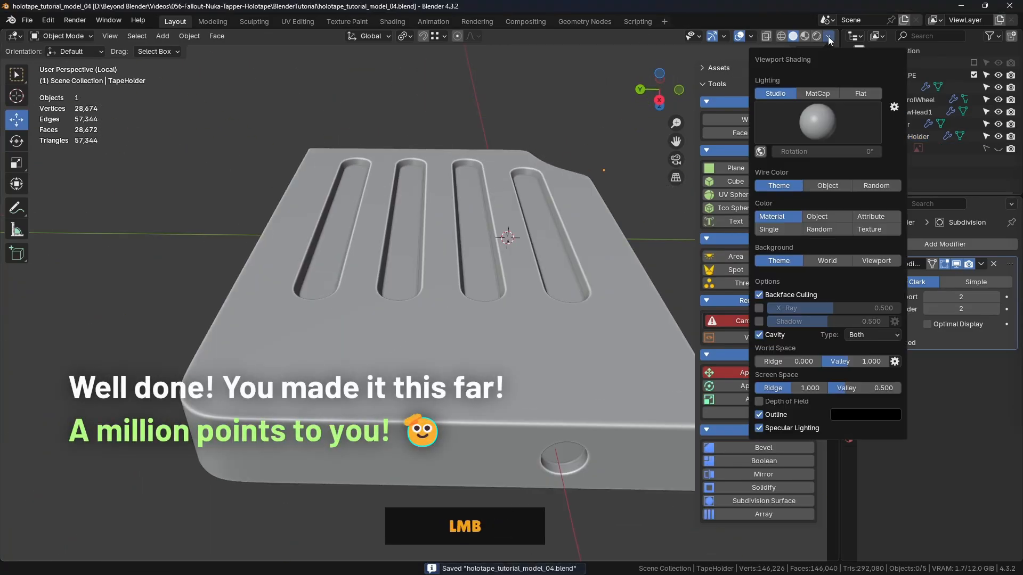
left_click(815, 95)
mouse_move(549, 213)
middle_mouse_down()
mouse_move(401, 293)
mouse_move(465, 301)
mouse_move(512, 330)
mouse_move(526, 302)
mouse_move(586, 291)
mouse_move(633, 305)
mouse_move(490, 301)
mouse_move(472, 307)
mouse_move(486, 343)
mouse_move(508, 255)
mouse_move(534, 255)
mouse_move(513, 178)
mouse_move(220, 308)
middle_mouse_up()
key("slash")
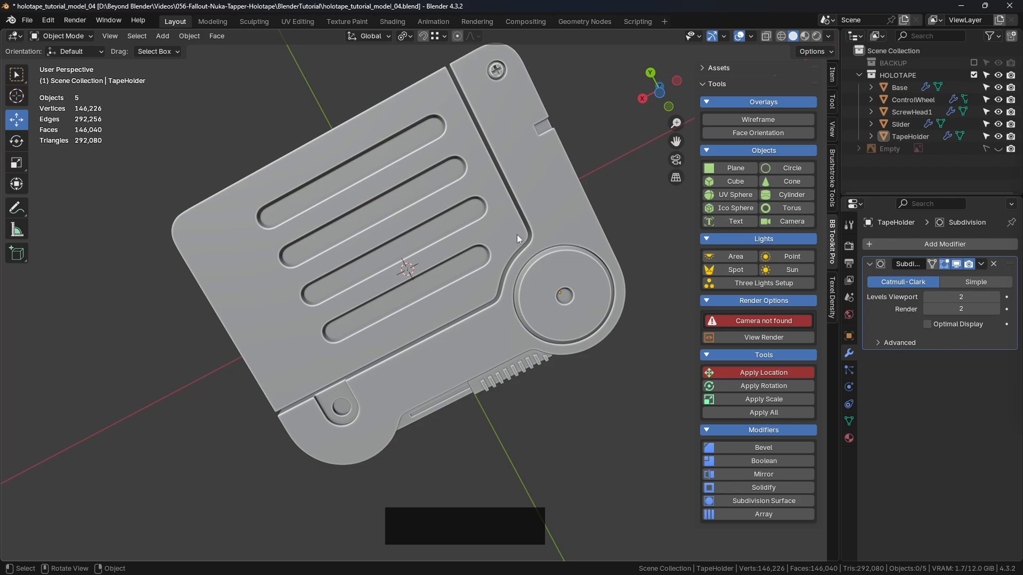
- Check the TapeHolder's topology in Edit Mode within the full holotape, return to Object Mode and clear the selection
left_click(529, 225)
key("ctrl+Tab")
left_click(591, 230)
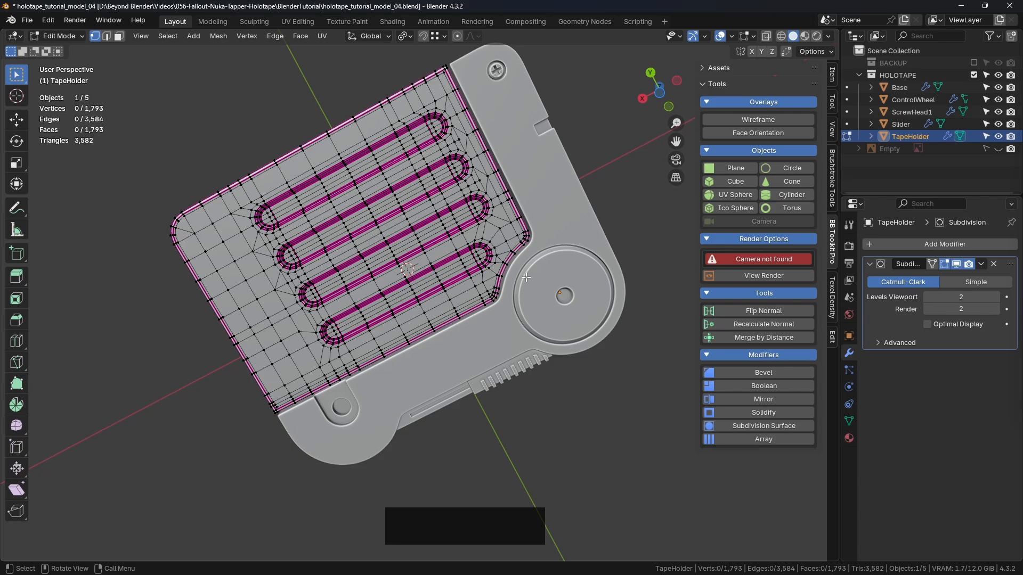
key("ctrl+Tab")
left_click(427, 282)
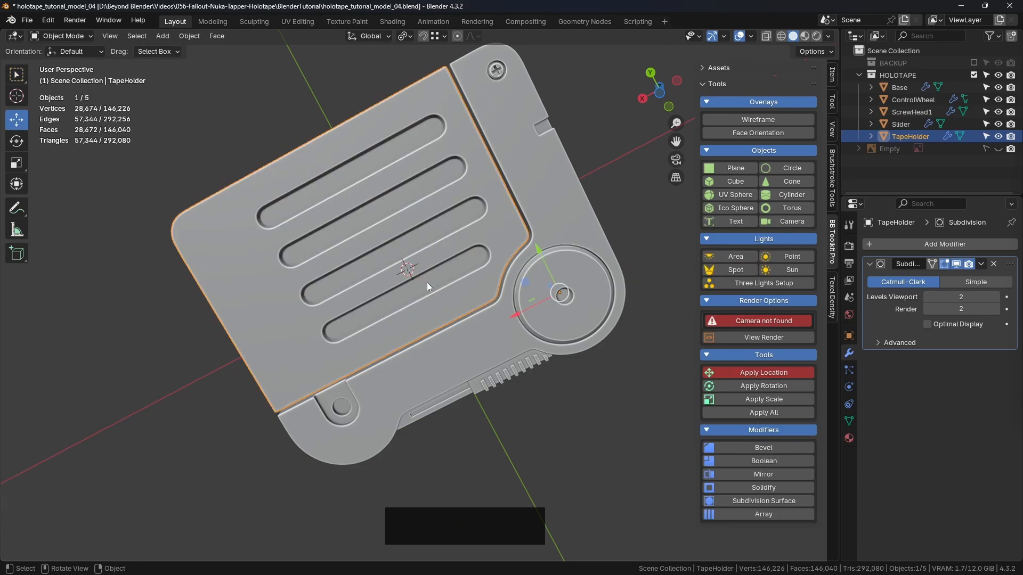
left_click(656, 184)
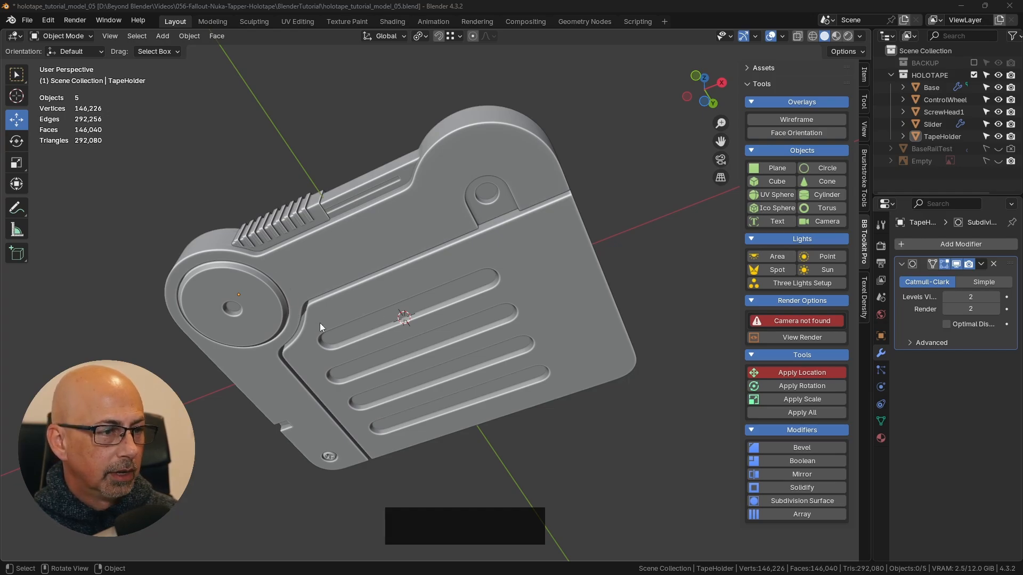
- Isolate the TapeHolder in local view, hide its Subdivision modifier in the viewport and enter Edit Mode
middle_click_drag(320, 323, 440, 248)
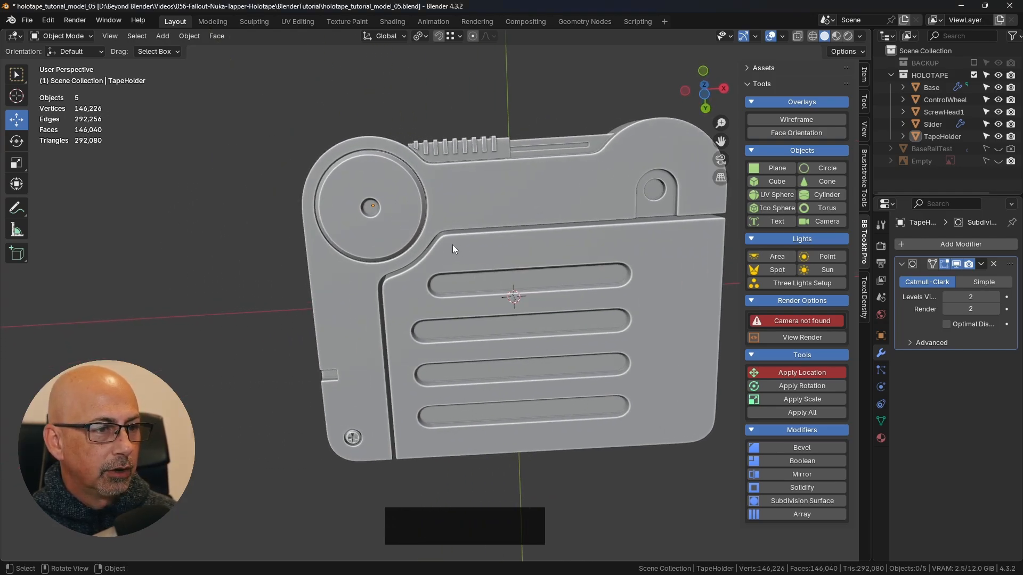
left_click(555, 241)
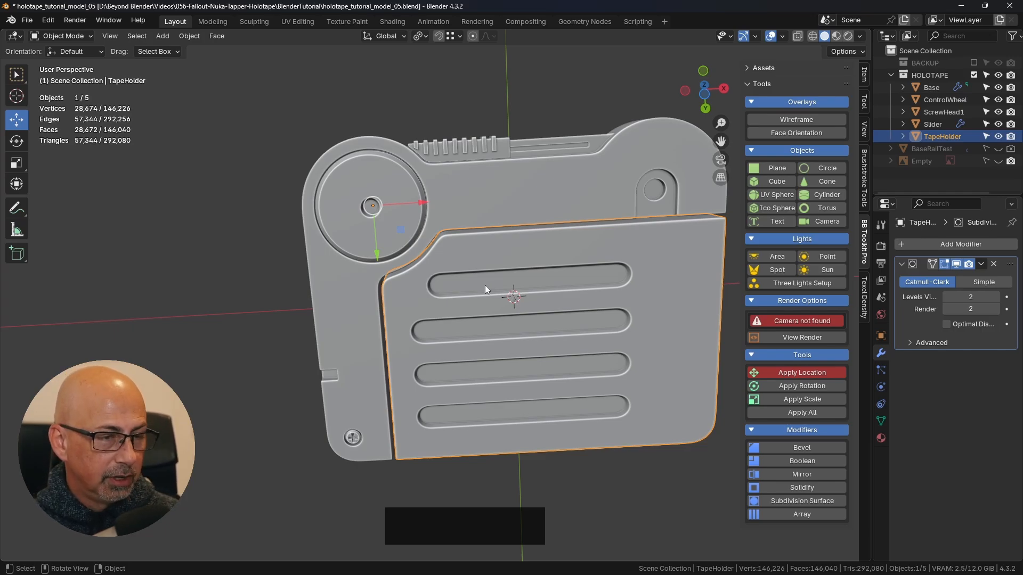
key("KP_Divide")
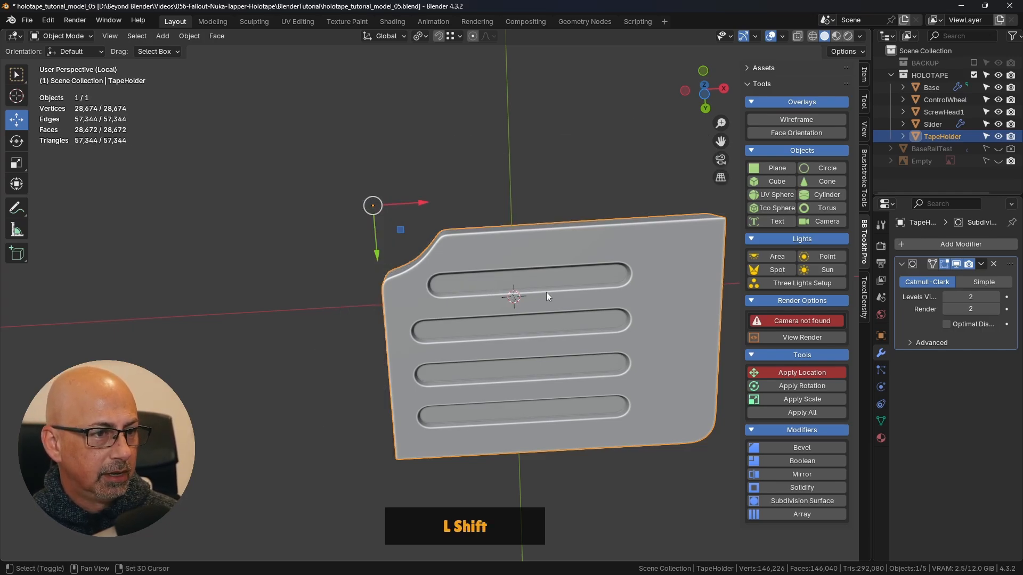
middle_click_drag(546, 292, 461, 244, "shift")
left_click(957, 265)
key("ctrl+Tab")
left_click(479, 232)
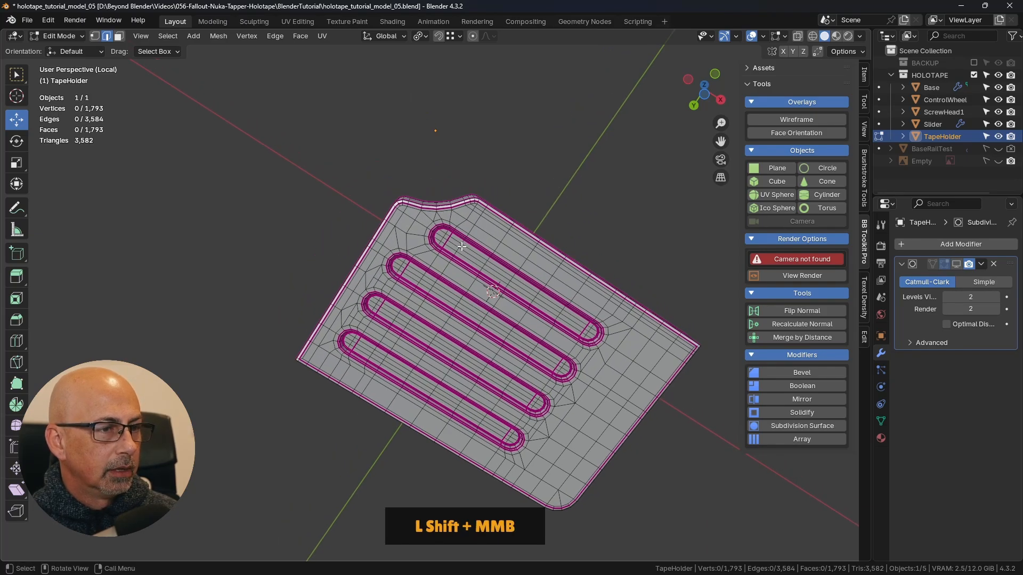
- From the bottom view, inset the four faces between the TapeHolder's curved cutout and the nearest groove as one region
key("KP_7")
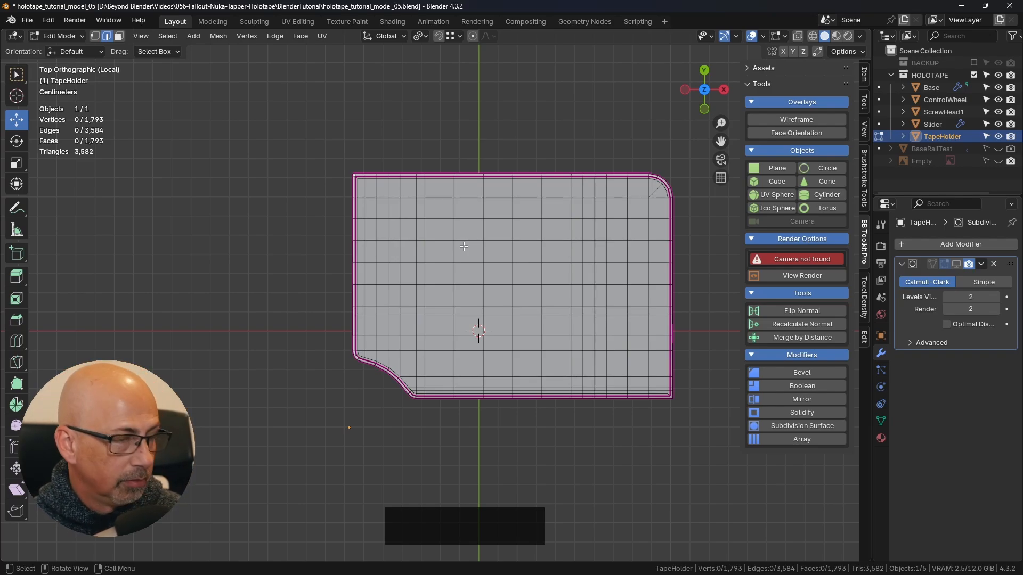
key("ctrl")
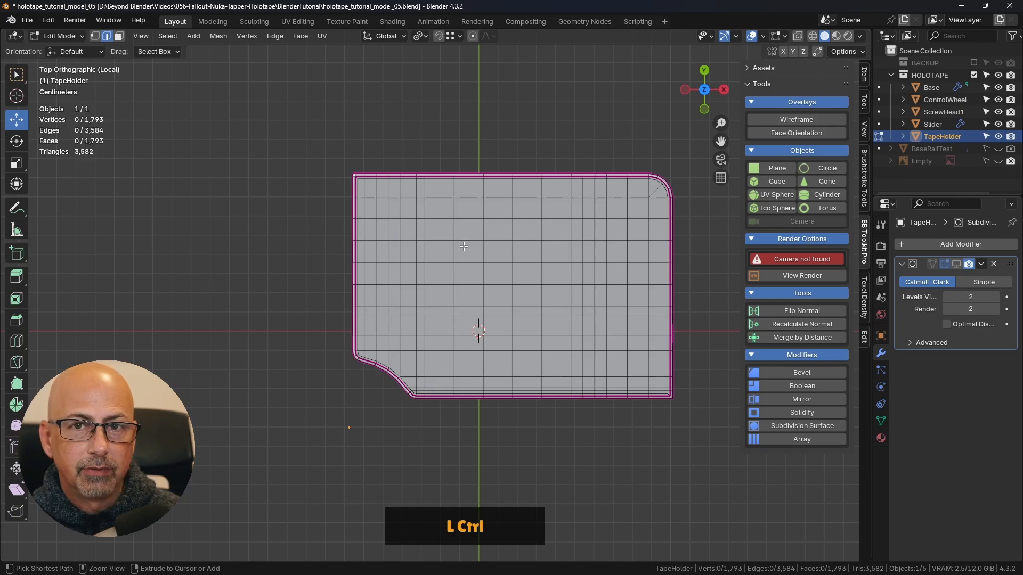
key("ctrl+KP_7")
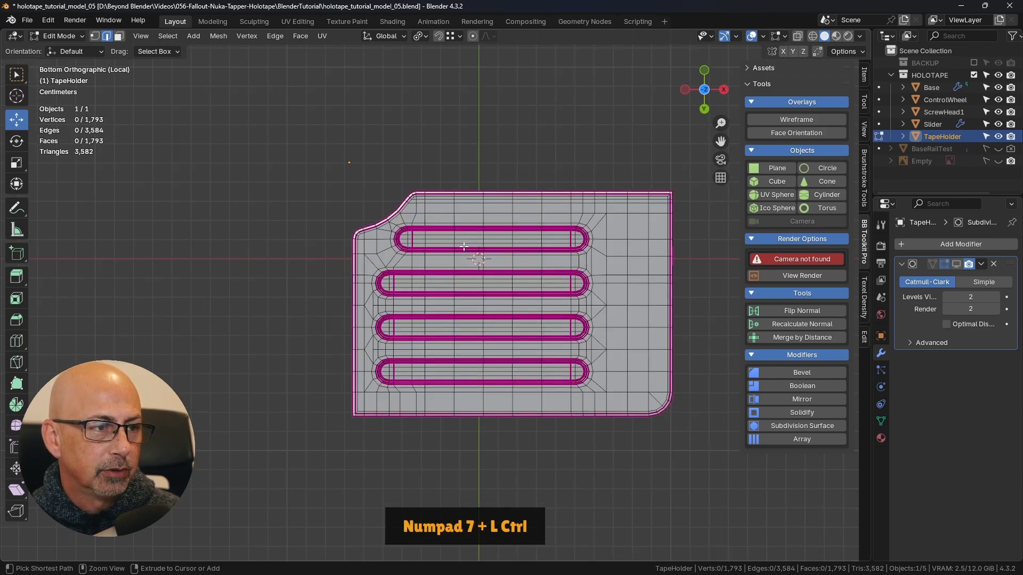
scroll(389, 193, "up", 6)
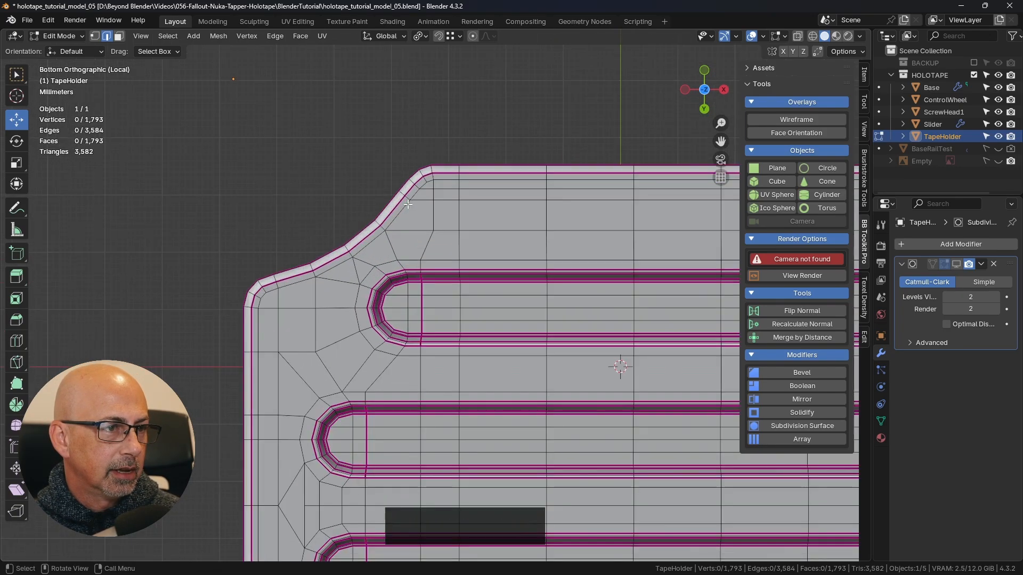
left_click(119, 36)
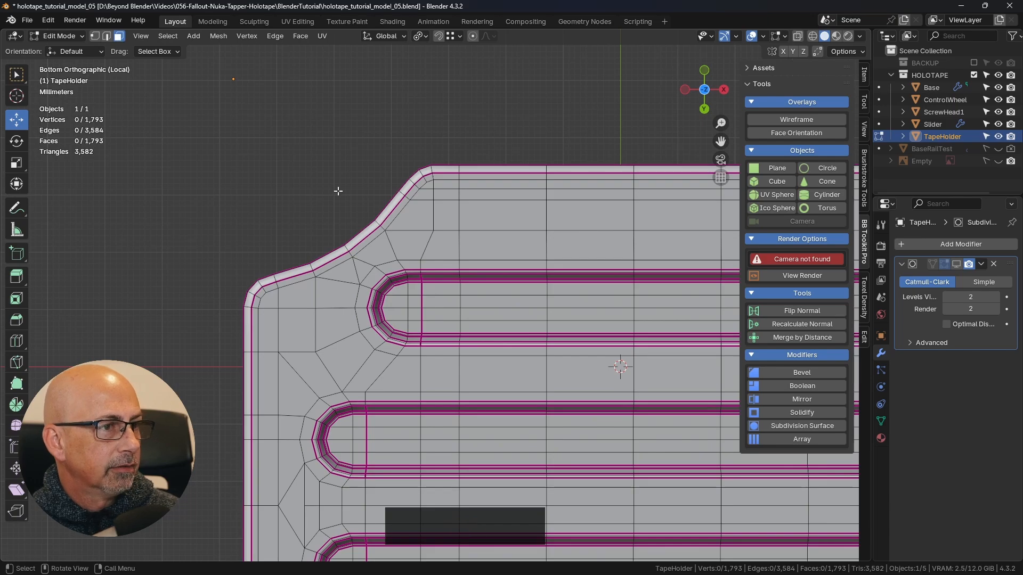
left_click(417, 224)
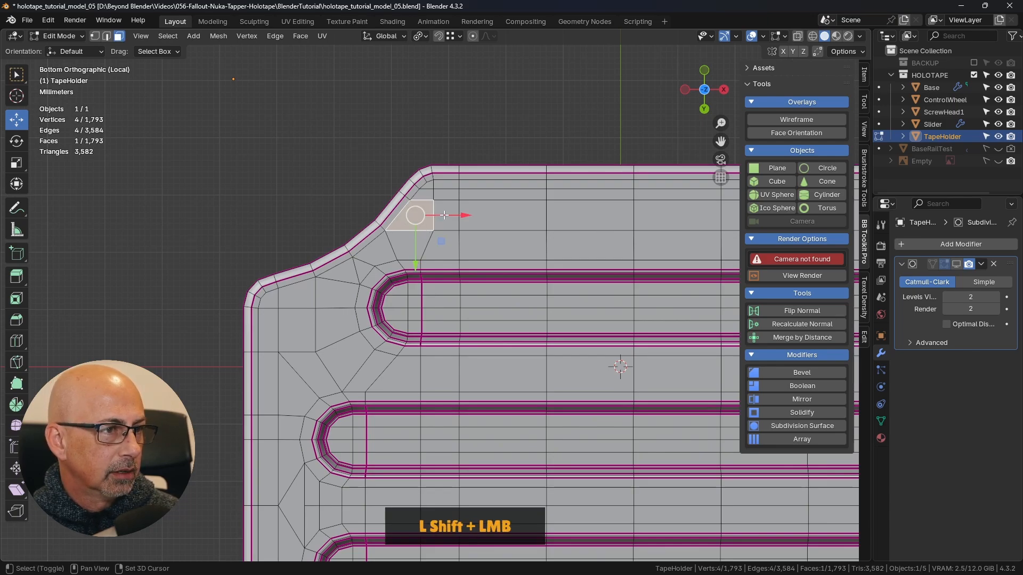
left_click(445, 218, "shift")
left_click(443, 245, "shift")
left_click(417, 246, "shift")
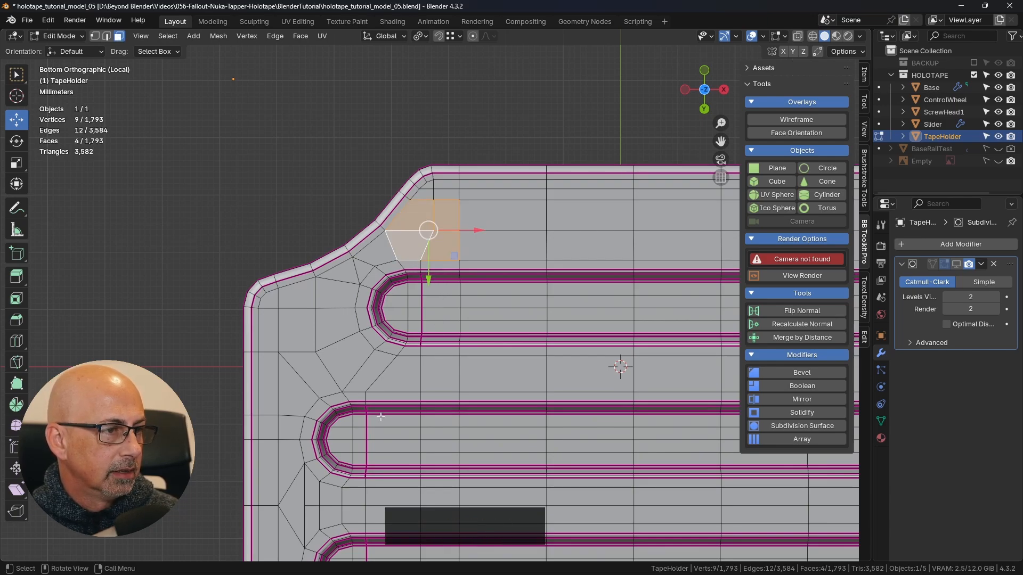
key("i")
left_click(621, 228)
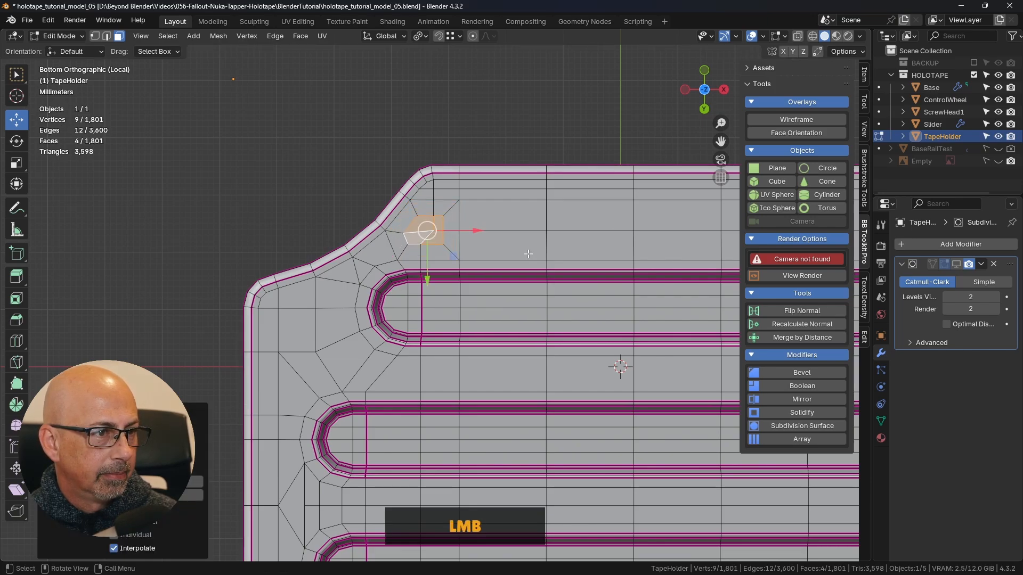
- Delete the four inset faces to open a hole beside the curved cutout
scroll(527, 254, "up", 3)
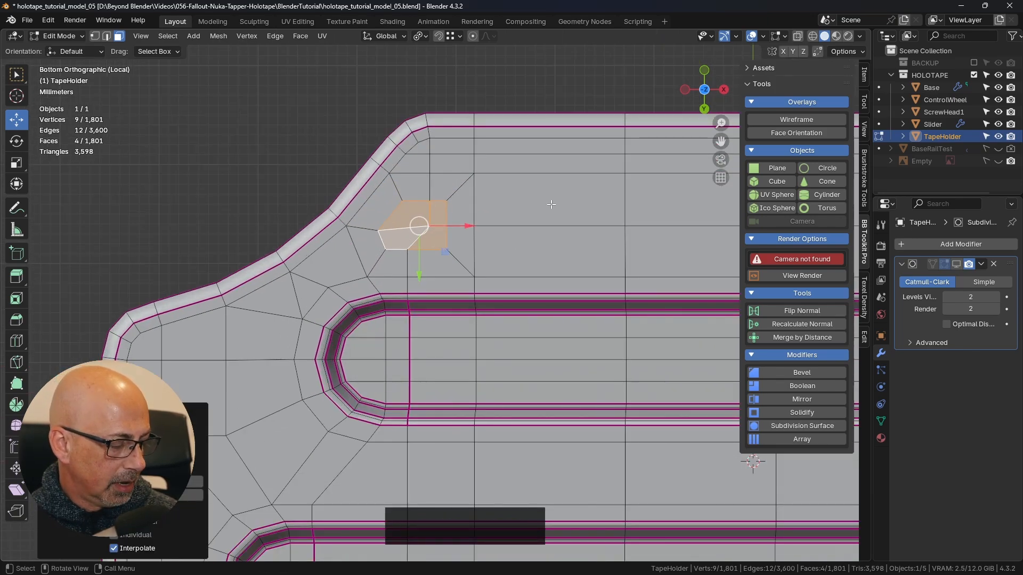
key("Delete")
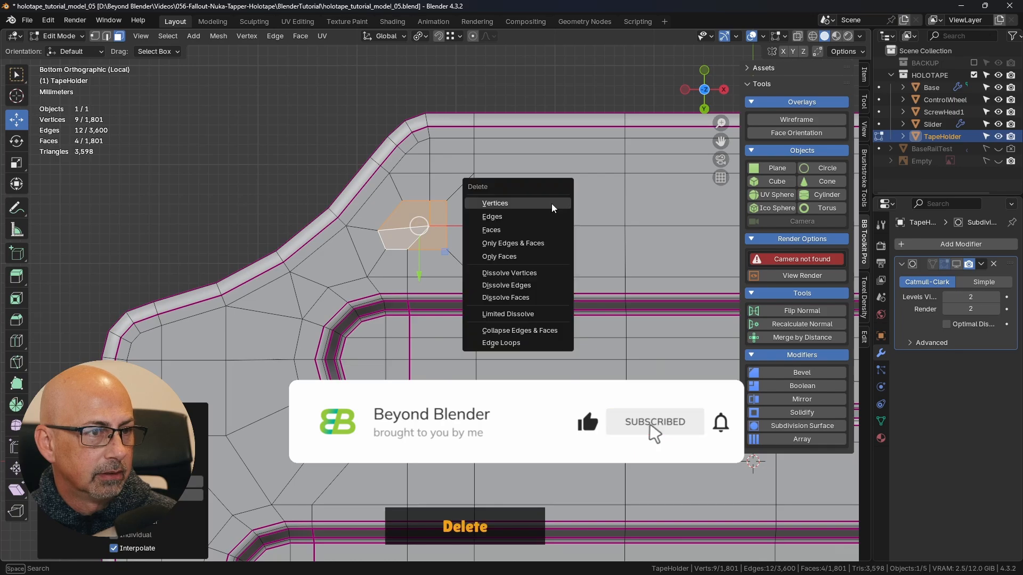
left_click(499, 231)
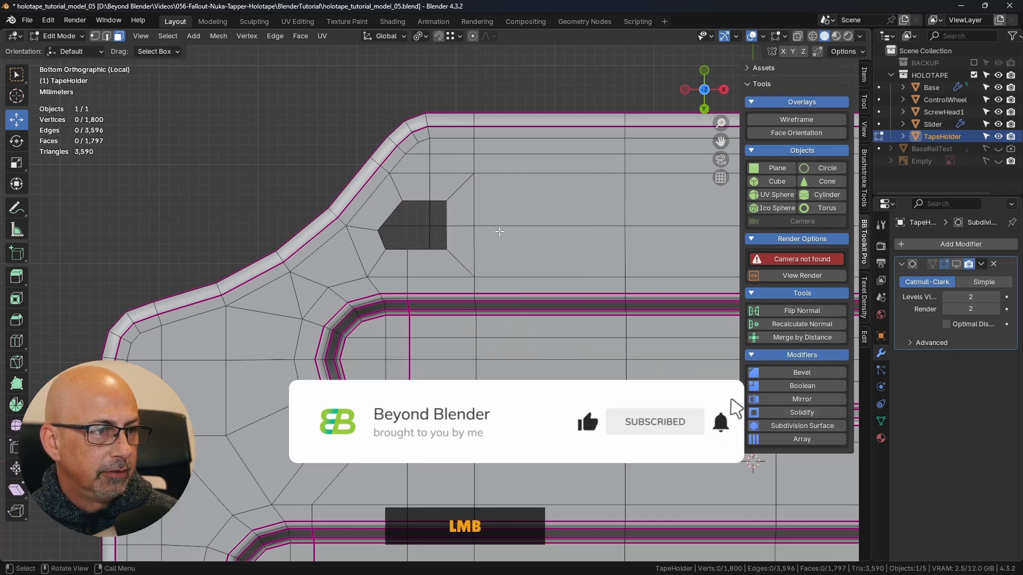
middle_click(492, 168)
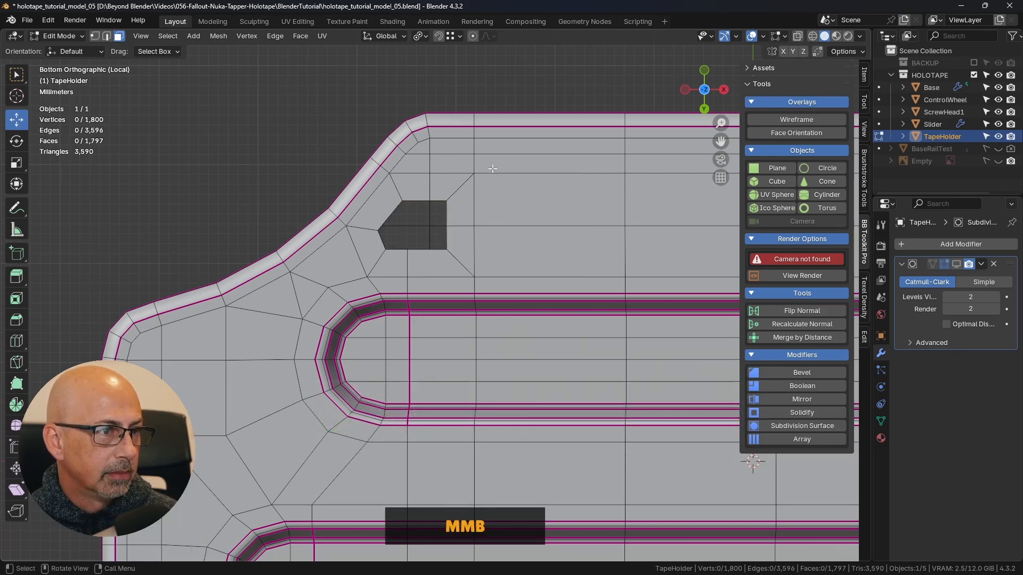
middle_click_drag(492, 168, 486, 299)
scroll(486, 300, "up", 1)
key("ctrl+KP_7")
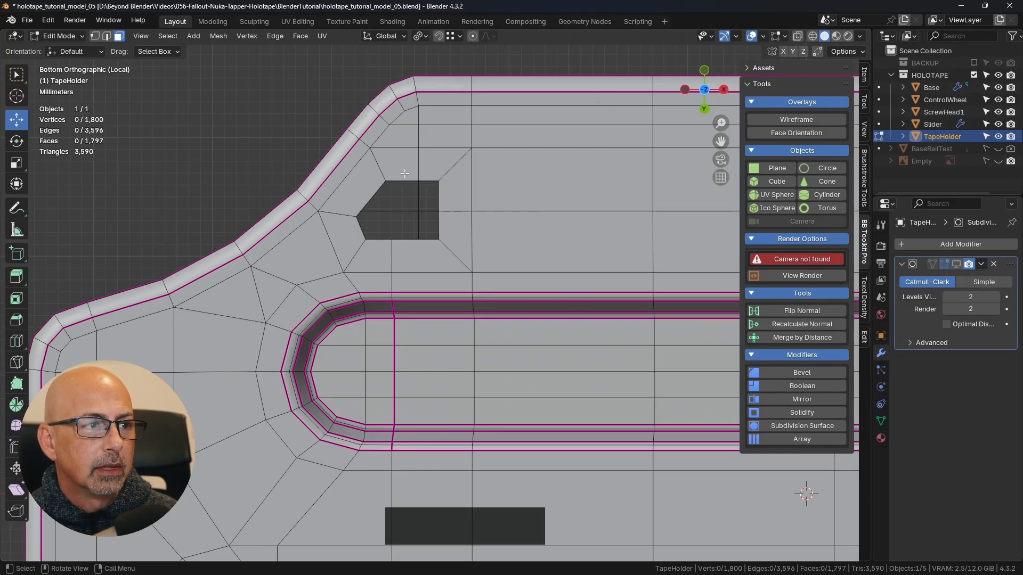
- Reshape the boundary loop of the hole into an even circle and scale it down slightly
key("shift")
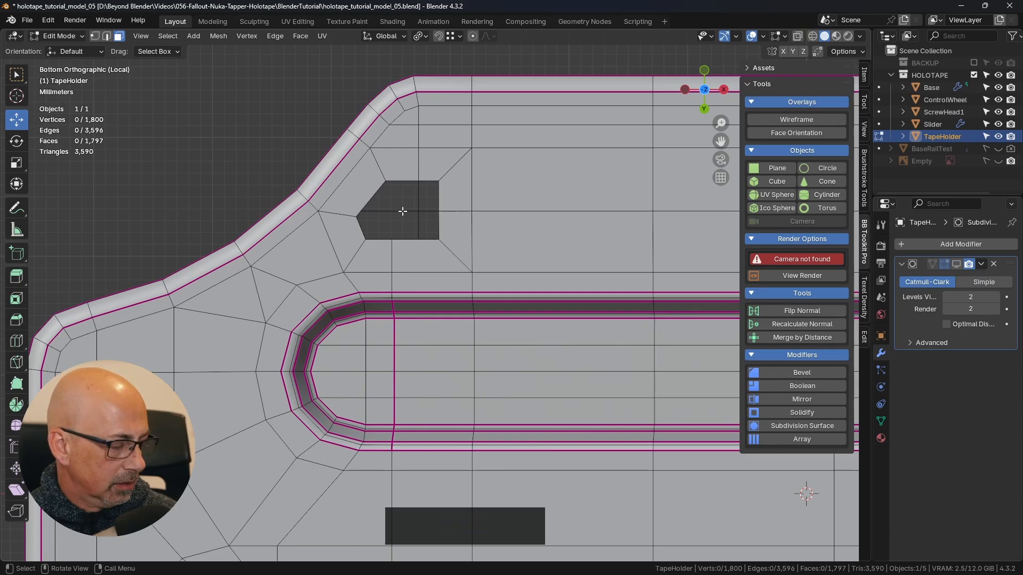
left_click(429, 182, "alt")
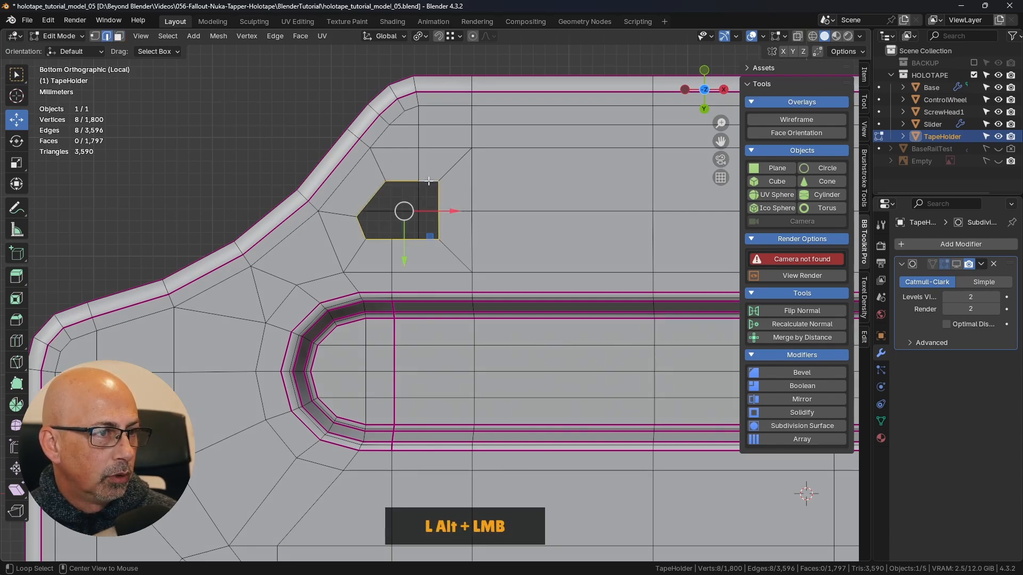
right_click(517, 189)
mouse_move(547, 161)
left_click(598, 176)
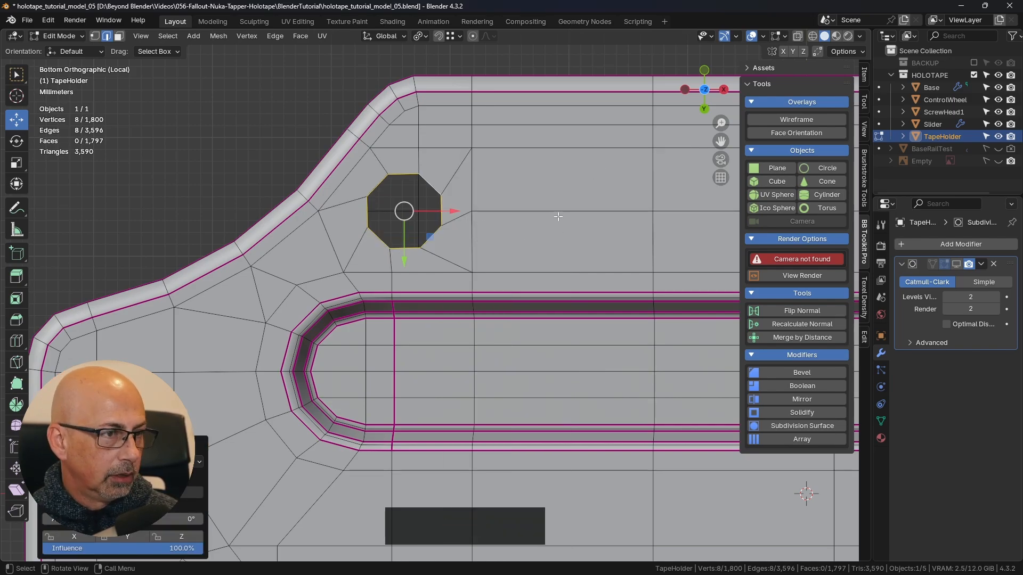
key("s")
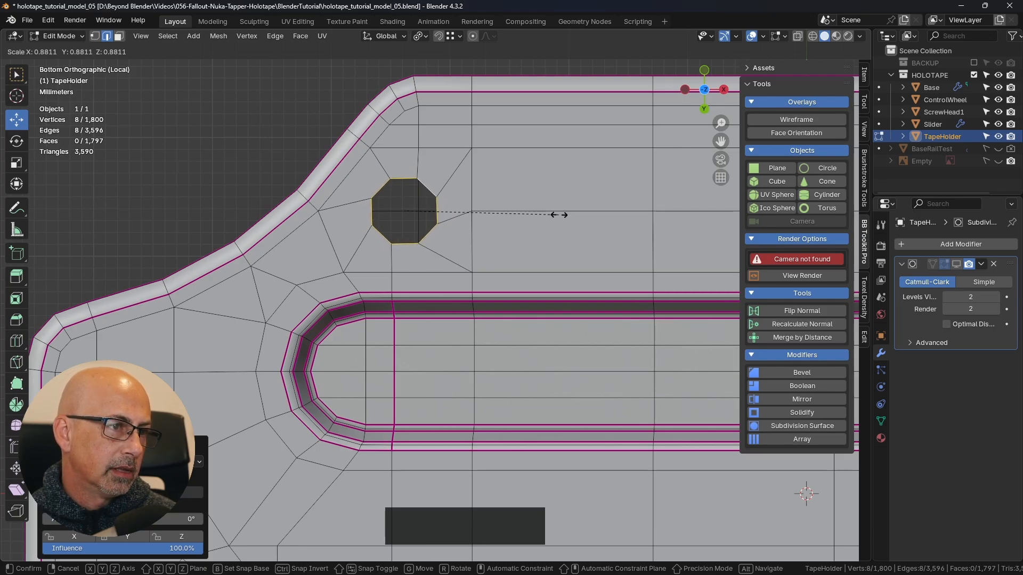
left_click(572, 213)
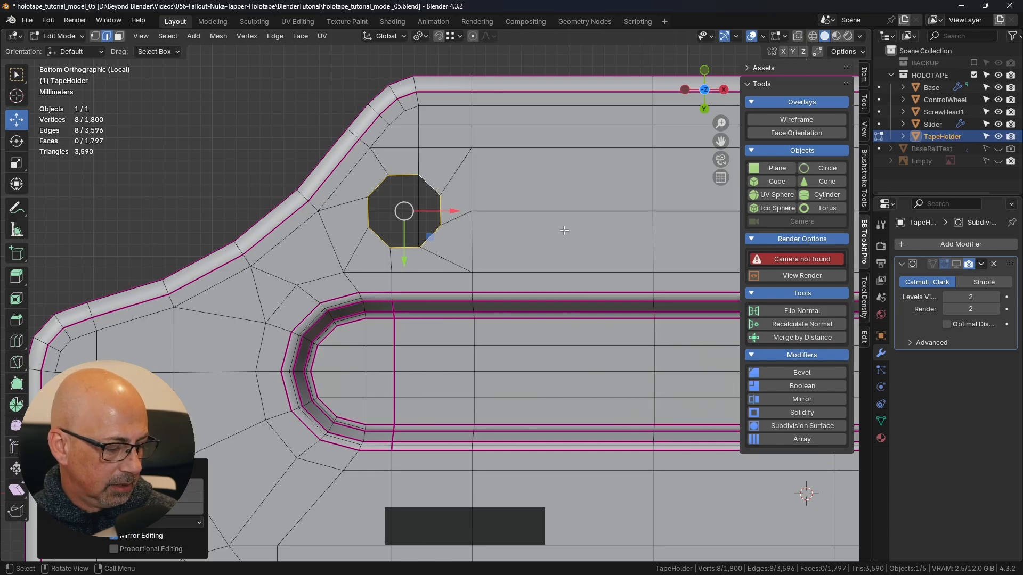
- Fill the circular hole with a face and inset it by about 0.63 mm
key("f")
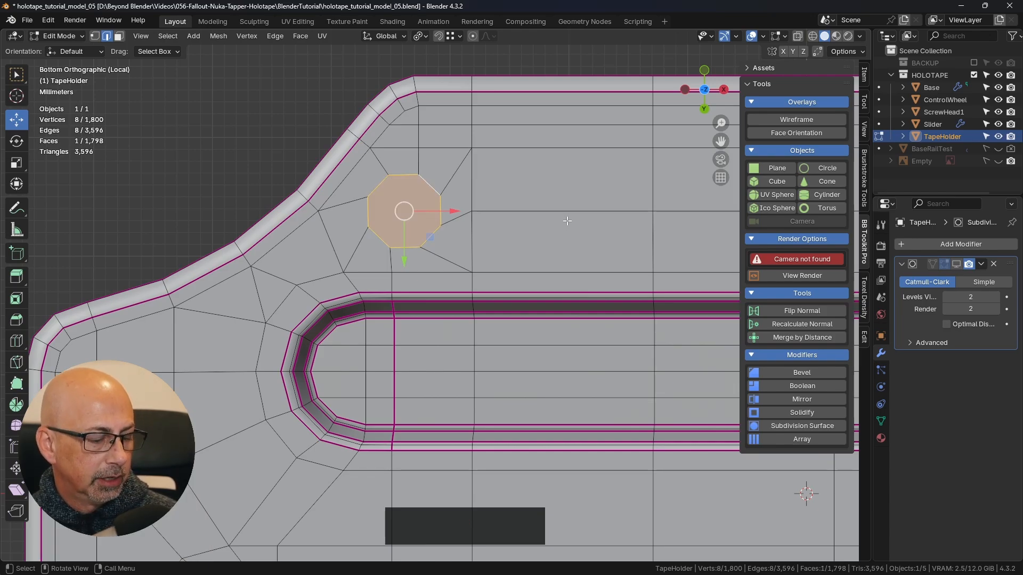
key("i")
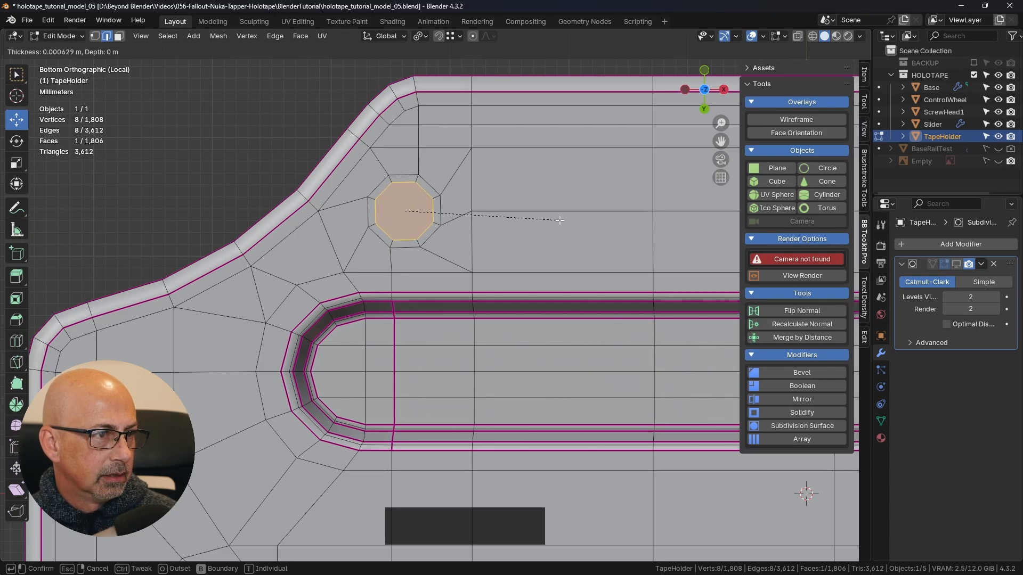
left_click(558, 221)
- Extrude the inset circular face about 1.1 mm into the TapeHolder to form a round recess
middle_click_drag(453, 233, 528, 282)
middle_click_drag(453, 273, 508, 243)
scroll(432, 263, "up", 3)
key("e")
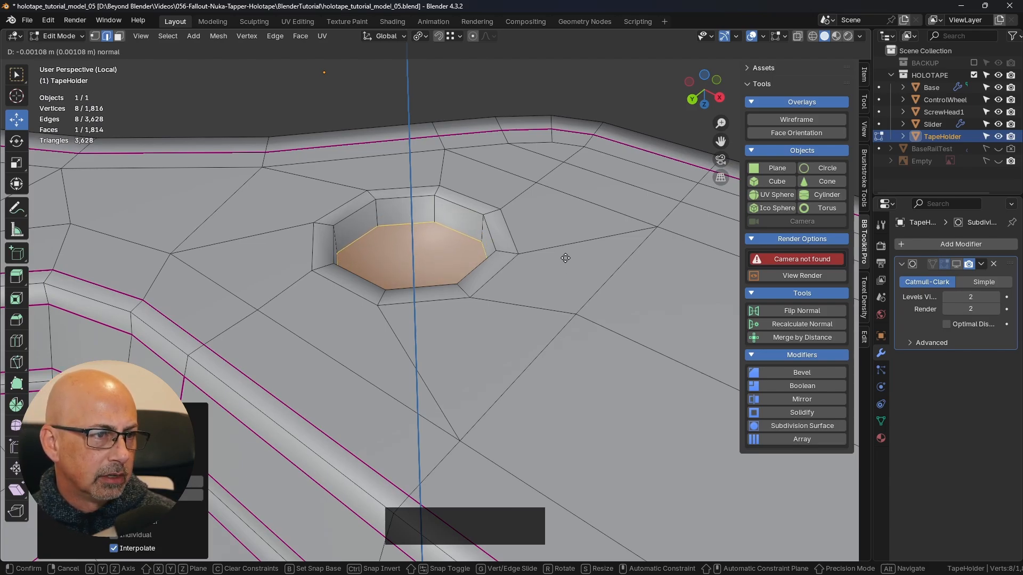
left_click(566, 265)
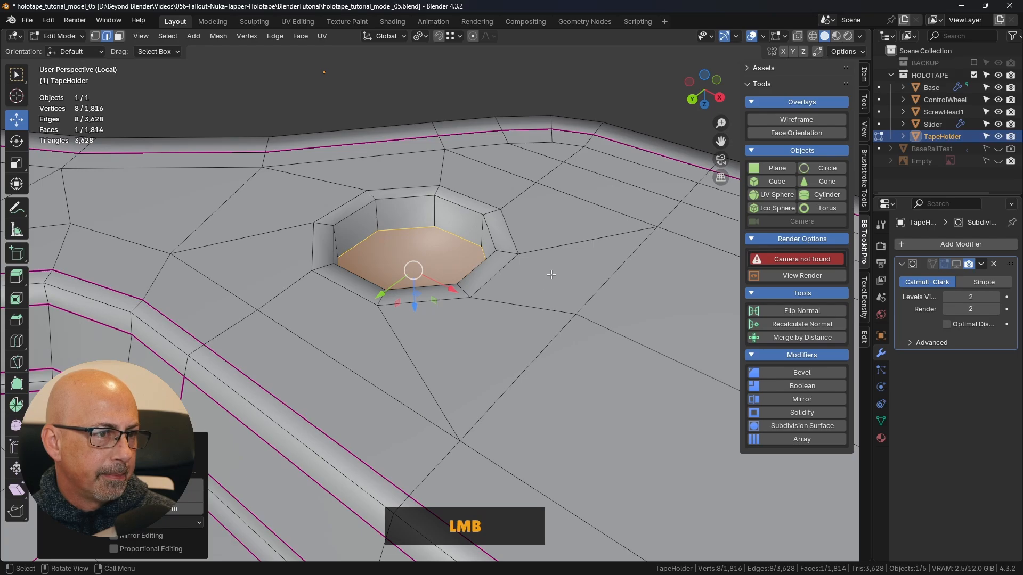
- Scale the floor of the round recess to about 0.88 and move it about 0.24 mm in negative Z to make the recess shallower
middle_click_drag(551, 275, 550, 248)
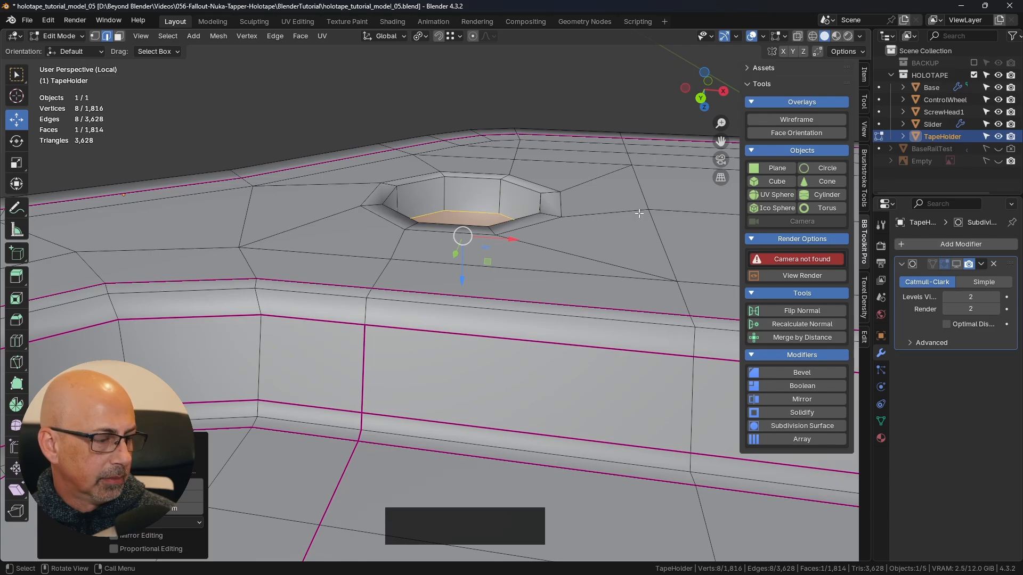
key("s")
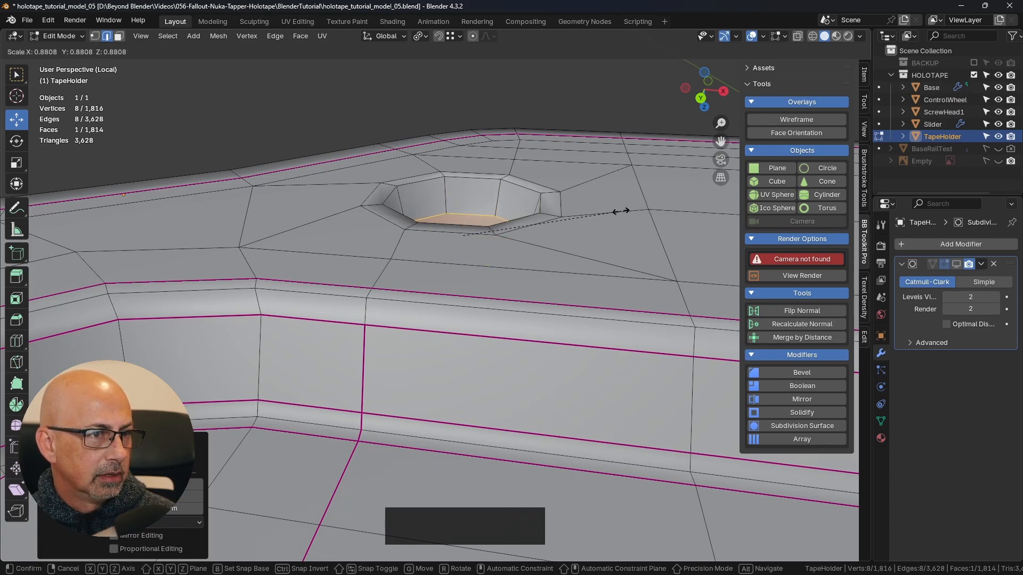
left_click(620, 212)
left_click_drag(461, 280, 461, 273)
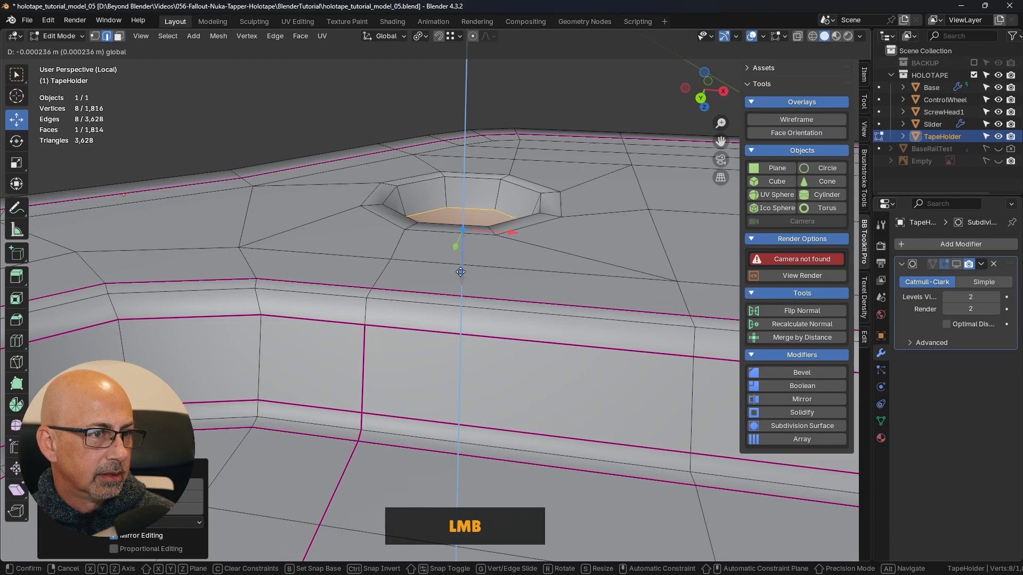
left_click_drag(461, 272, 461, 272)
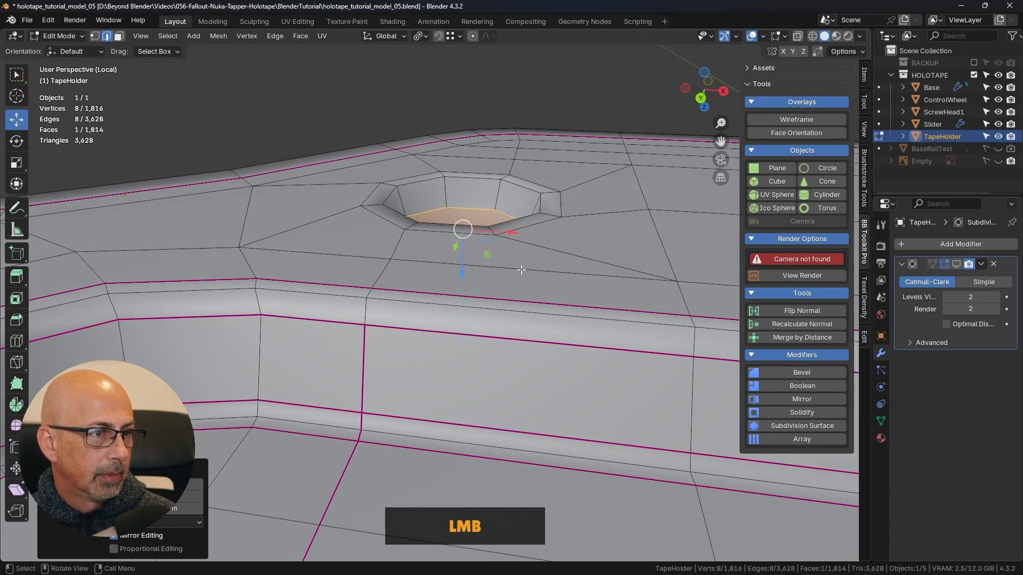
- Delete the recess's single floor face and close the opening with a Grid Fill of its boundary loop
middle_click_drag(521, 270, 557, 270)
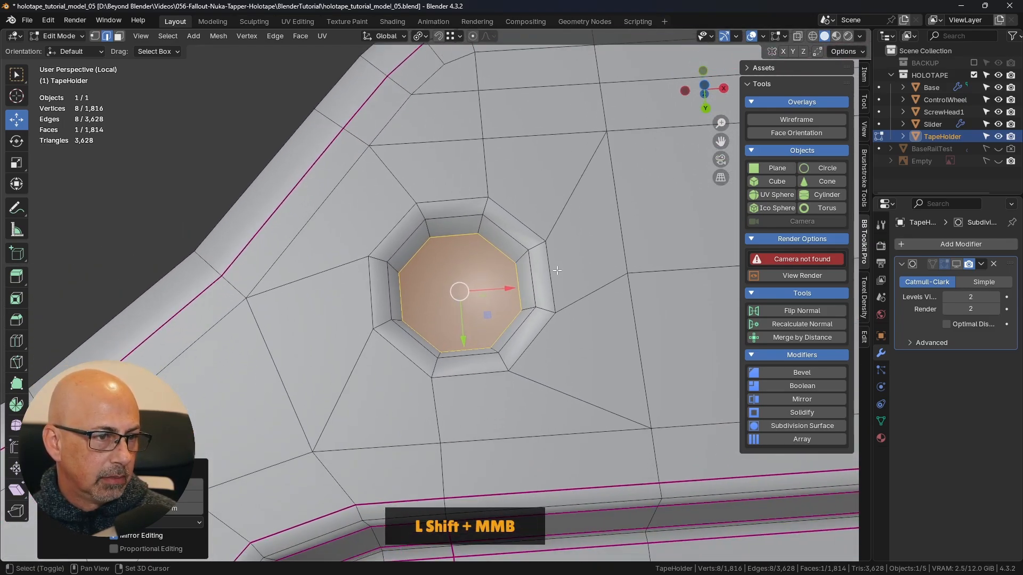
key("Delete")
left_click(474, 272)
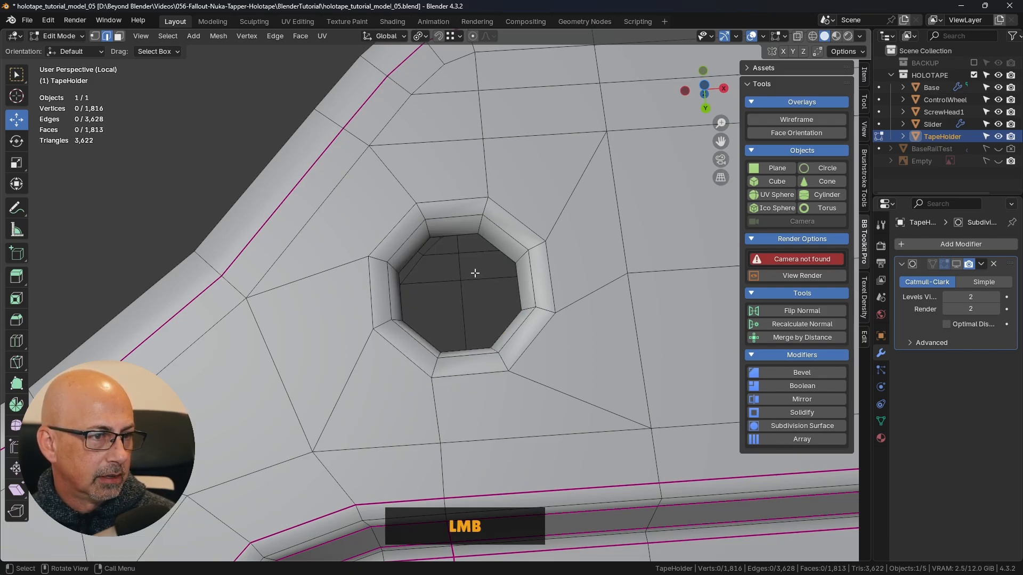
left_click(500, 270, "alt")
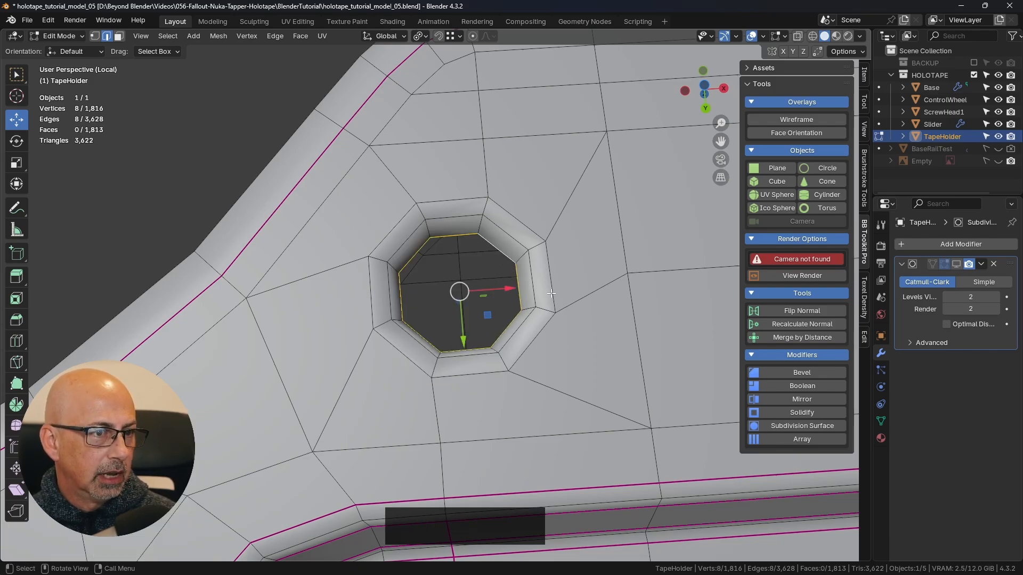
middle_click_drag(500, 270, 531, 167)
left_click(275, 36)
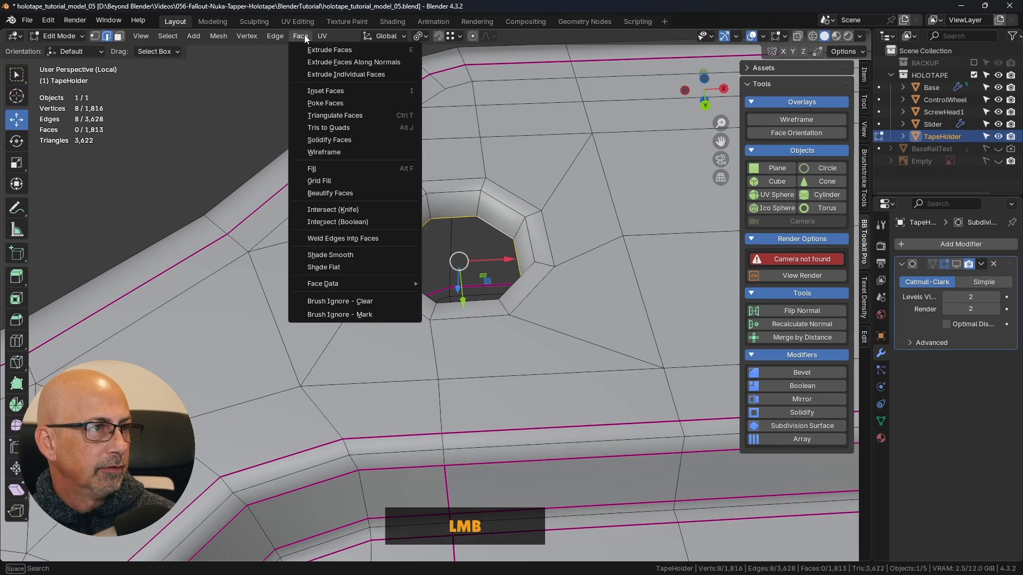
left_click(331, 178)
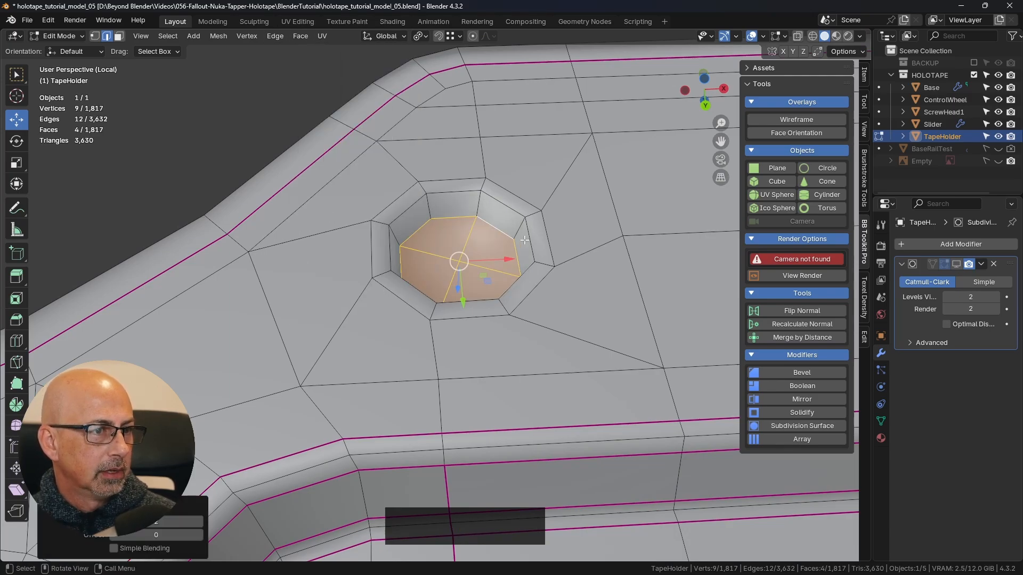
- Return to Object Mode, show the Subdivision modifier in the viewport, and inspect the smoothed round recess with the TapeHolder deselected
middle_click_drag(525, 241, 532, 263)
key("Tab")
left_click(423, 265)
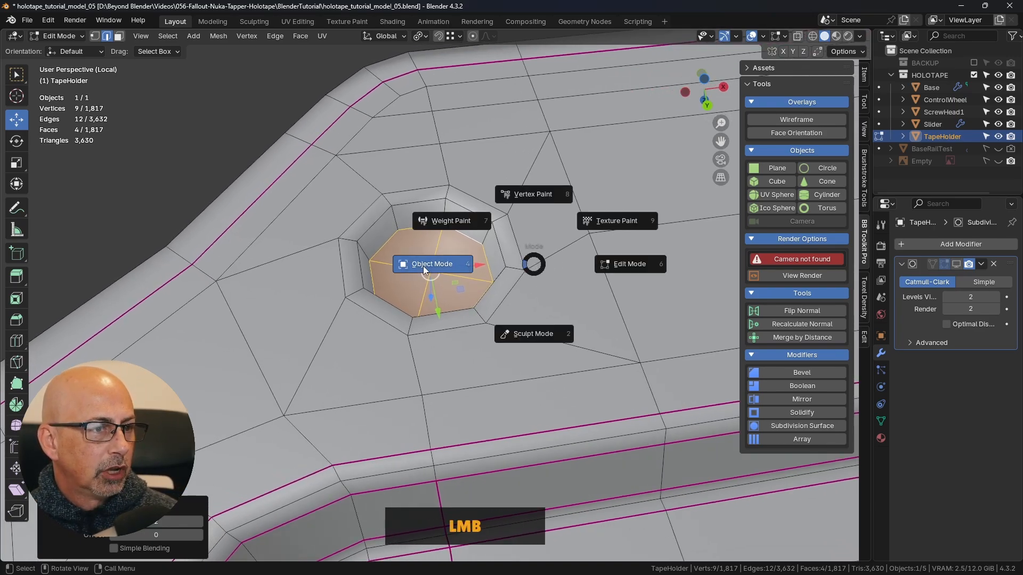
left_click(957, 264)
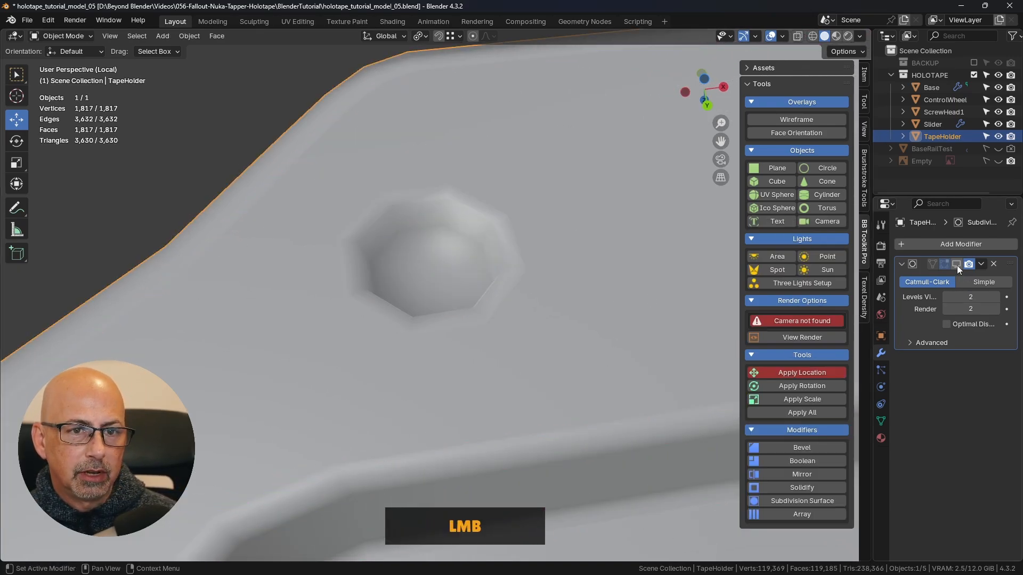
left_click(270, 184)
scroll(470, 264, "down", 8)
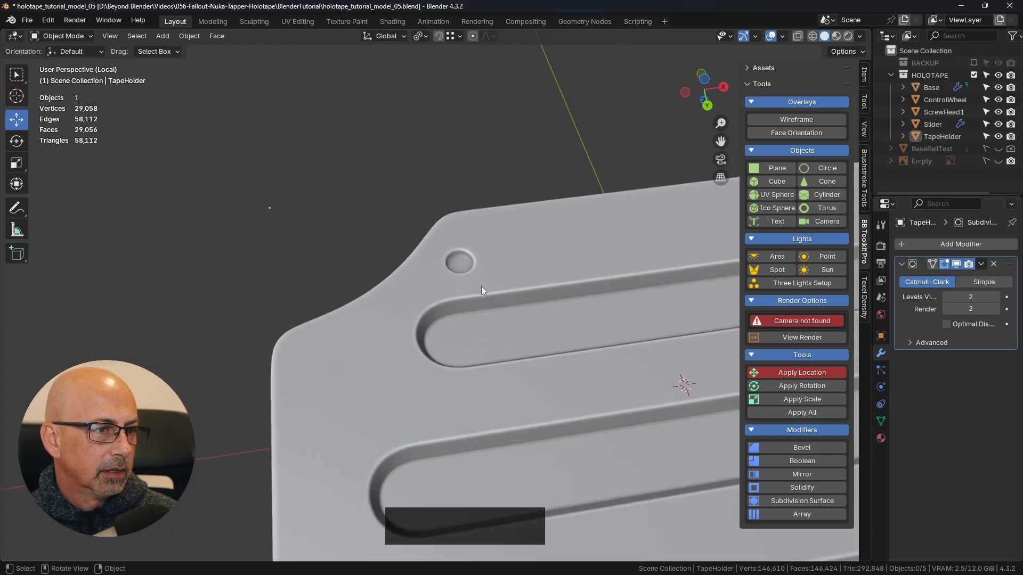
middle_click_drag(481, 289, 500, 224, "shift")
- Select the TapeHolder again and enter Edit Mode close to the round recess
scroll(472, 238, "up", 4)
left_click(501, 224)
key("Tab")
left_click(613, 216)
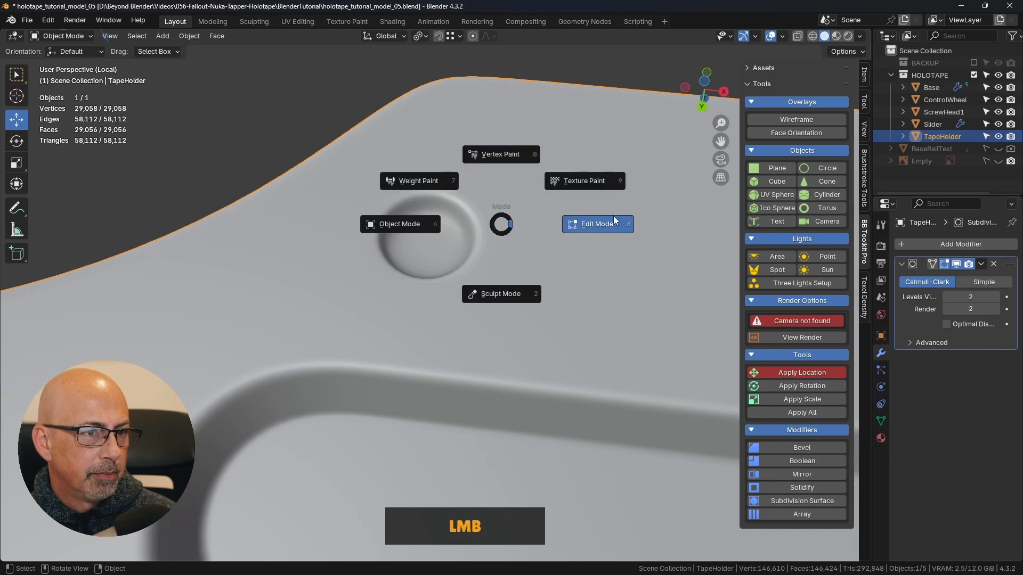
- Enter Edit Mode on the TapeHolder and hide its Subdivision modifier in the viewport
middle_click_drag(612, 216, 519, 236)
left_click(957, 263)
scroll(472, 217, "up", 3)
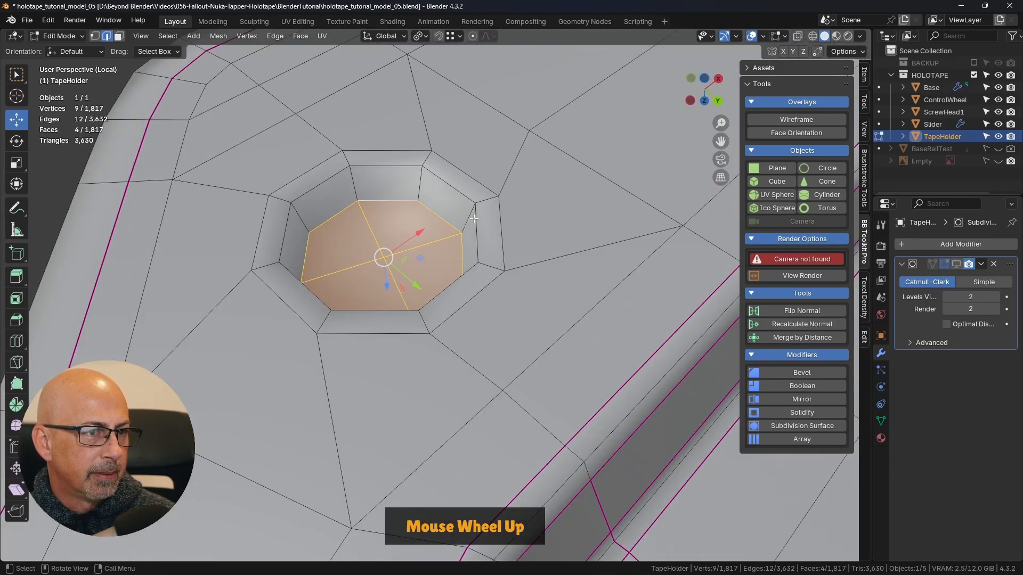
key("2")
left_click(502, 222, "shift")
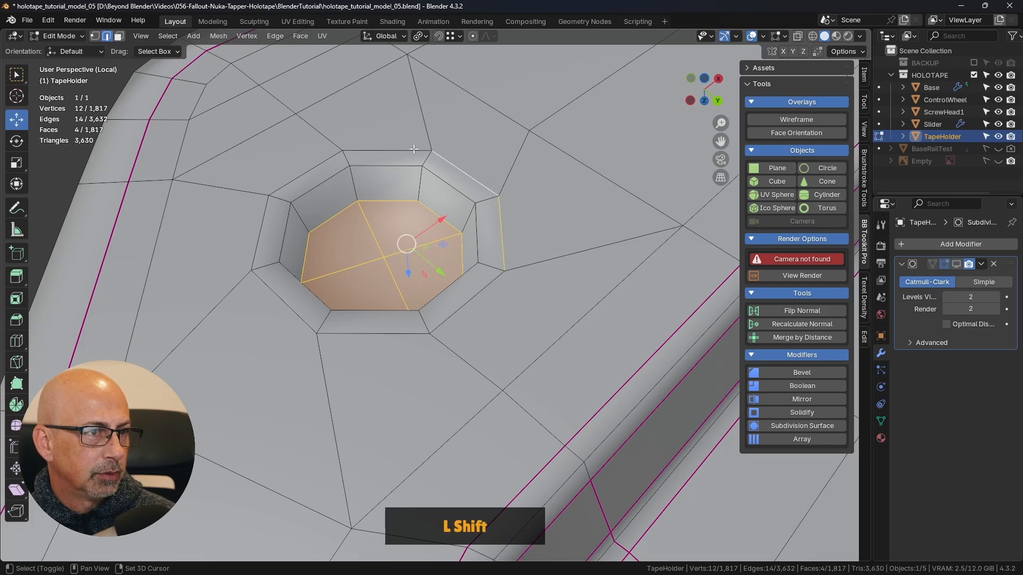
left_click(386, 151, "shift")
left_click(307, 170, "shift")
left_click(259, 226, "shift")
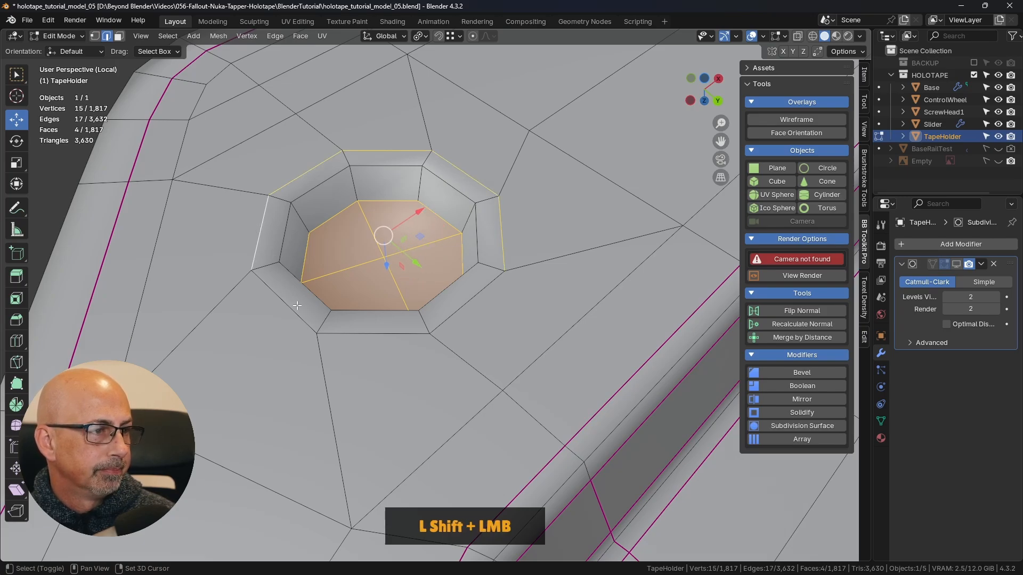
left_click(295, 309, "shift")
left_click(366, 334, "shift")
left_click(469, 304, "shift")
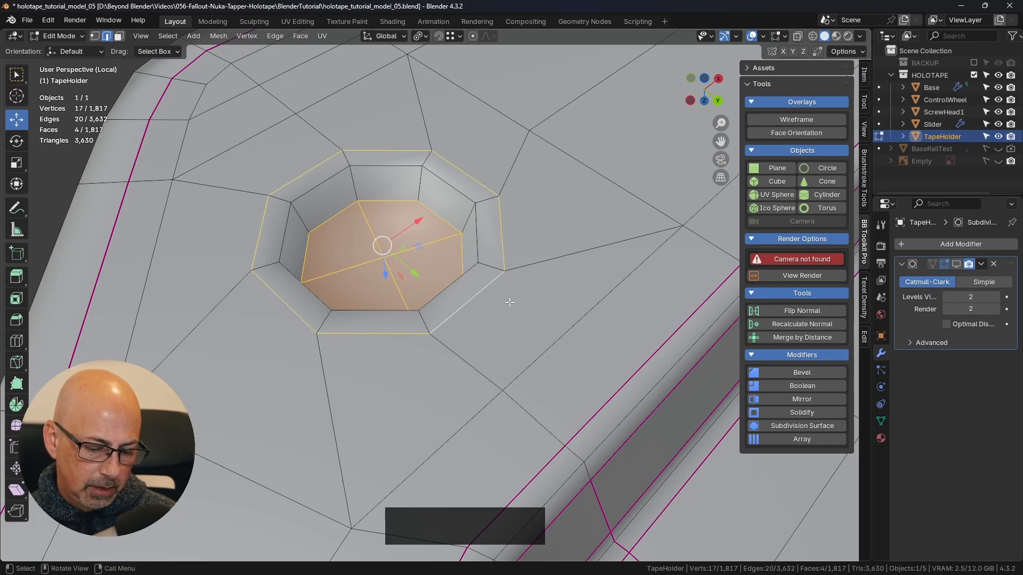
- In bottom orthographic view, select the recess's four floor faces, grow the selection to the outer rim, and rotate it about -12.91°
key("ctrl+KP_7")
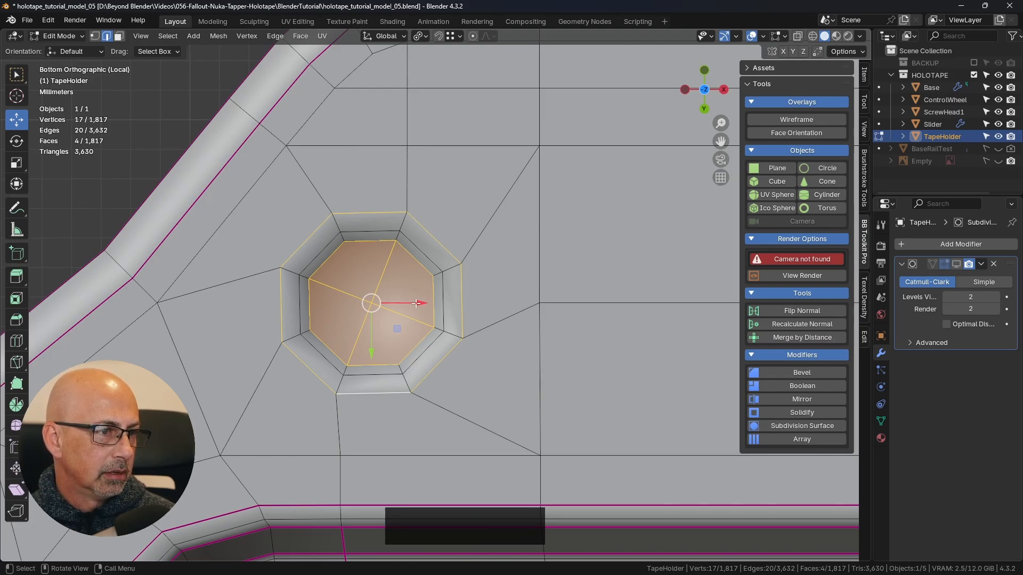
left_click(384, 288, "alt")
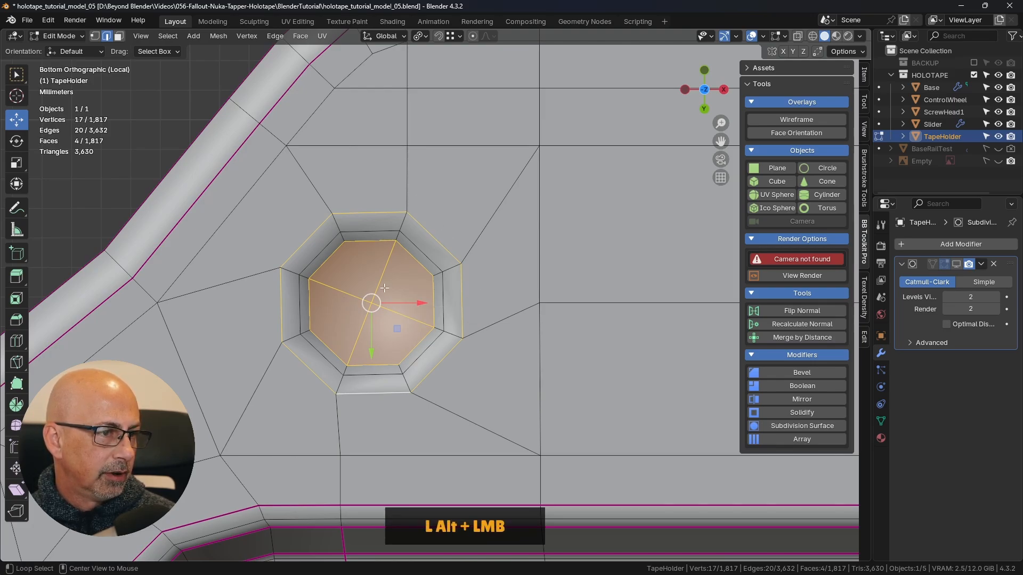
left_click(381, 292)
left_click(359, 242, "alt")
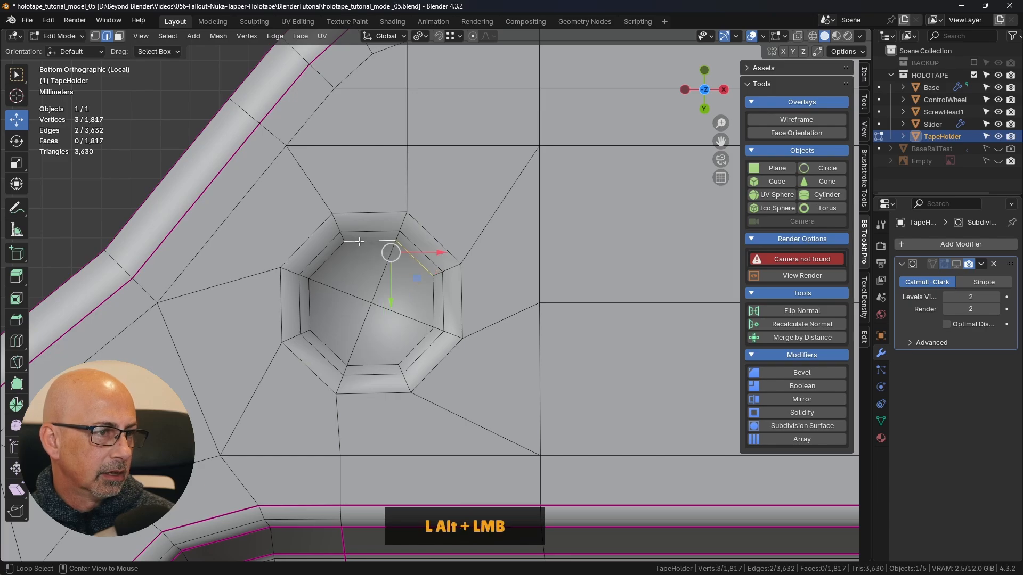
left_click(352, 265, "alt+shift")
key("3")
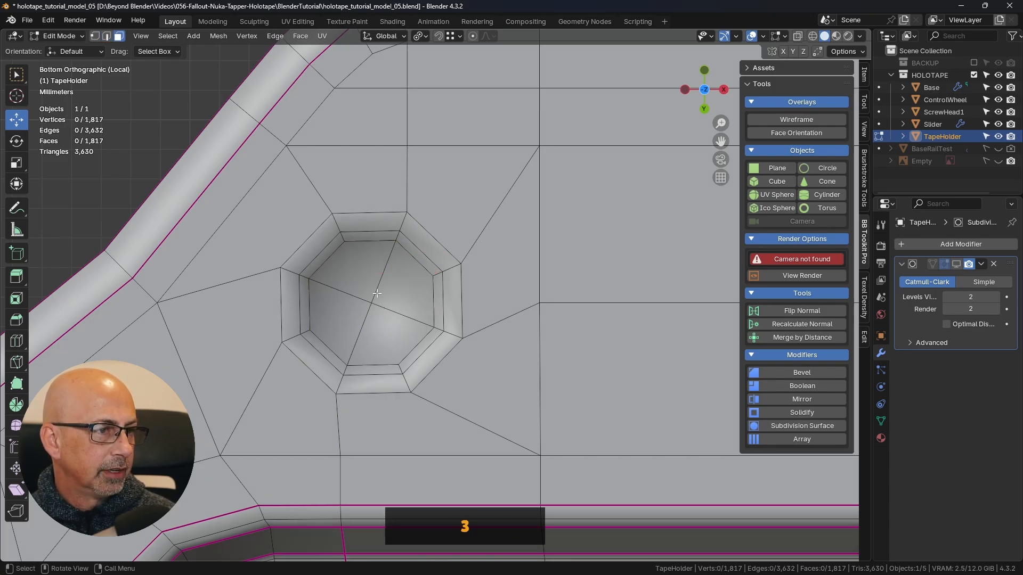
left_click(355, 268)
left_click(410, 277, "shift")
left_click(396, 341, "shift")
left_click(331, 319, "shift")
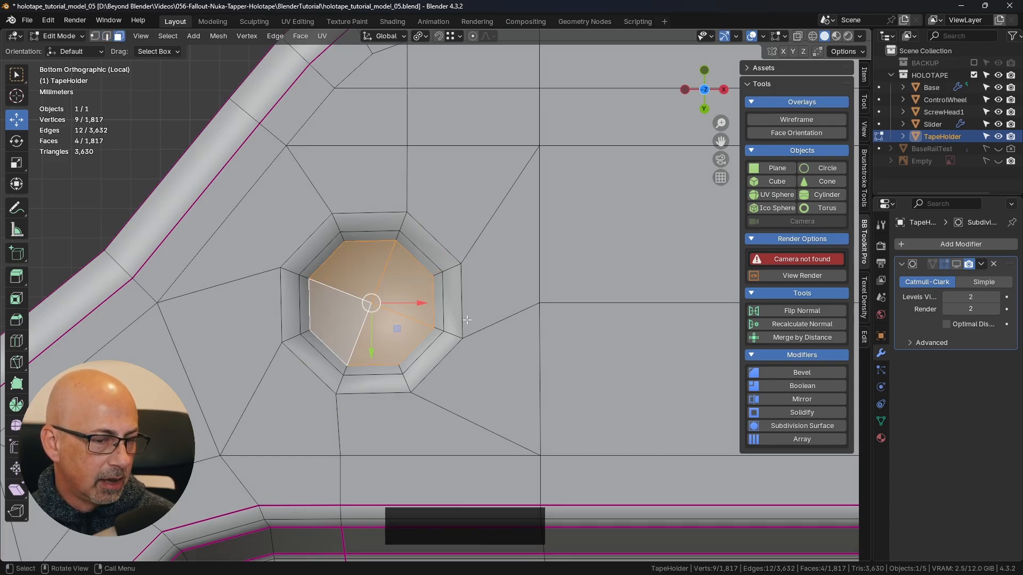
key("ctrl+KP_Add")
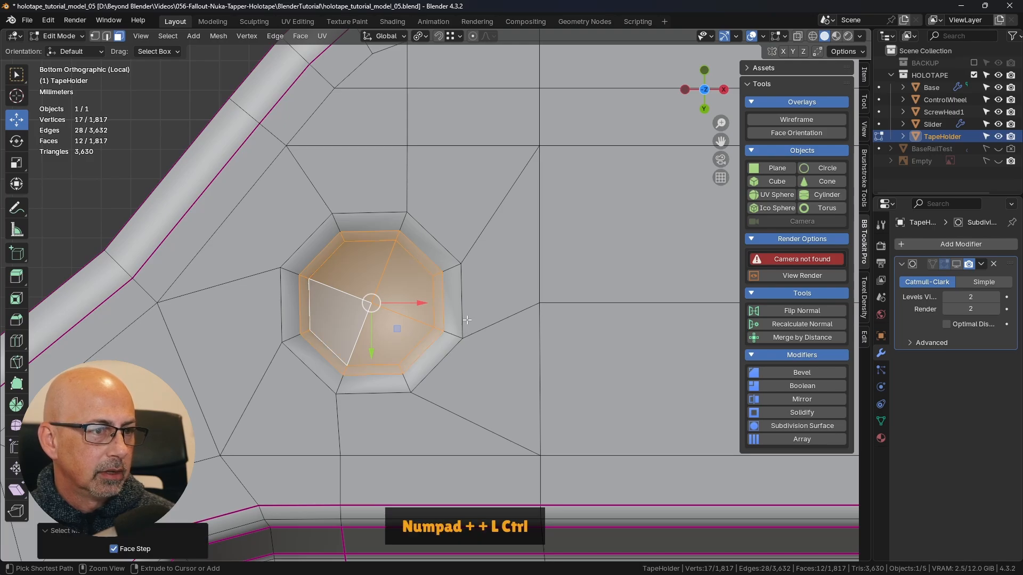
key("ctrl+KP_Add")
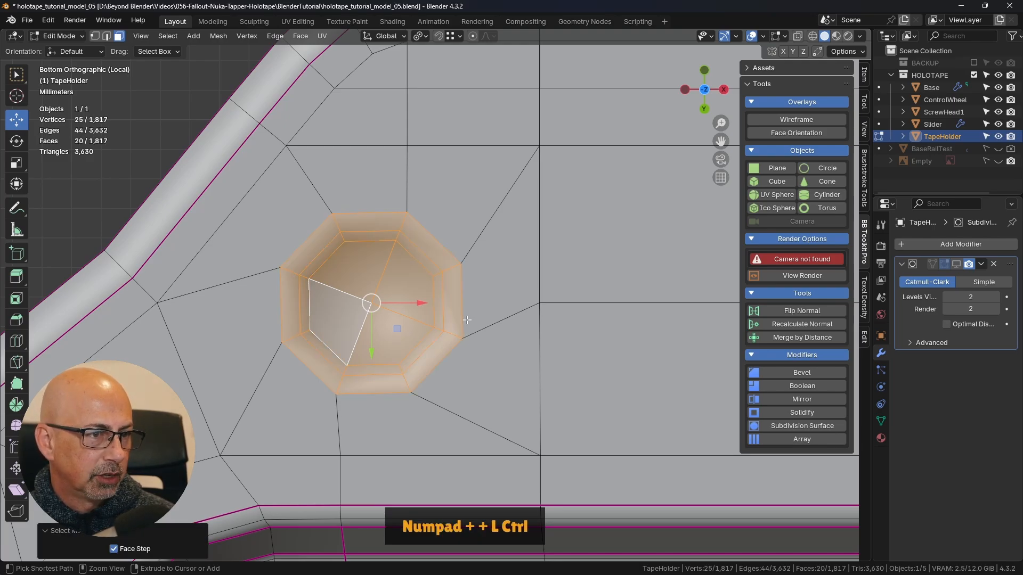
key("ctrl+KP_Subtract")
key("ctrl+KP_Add")
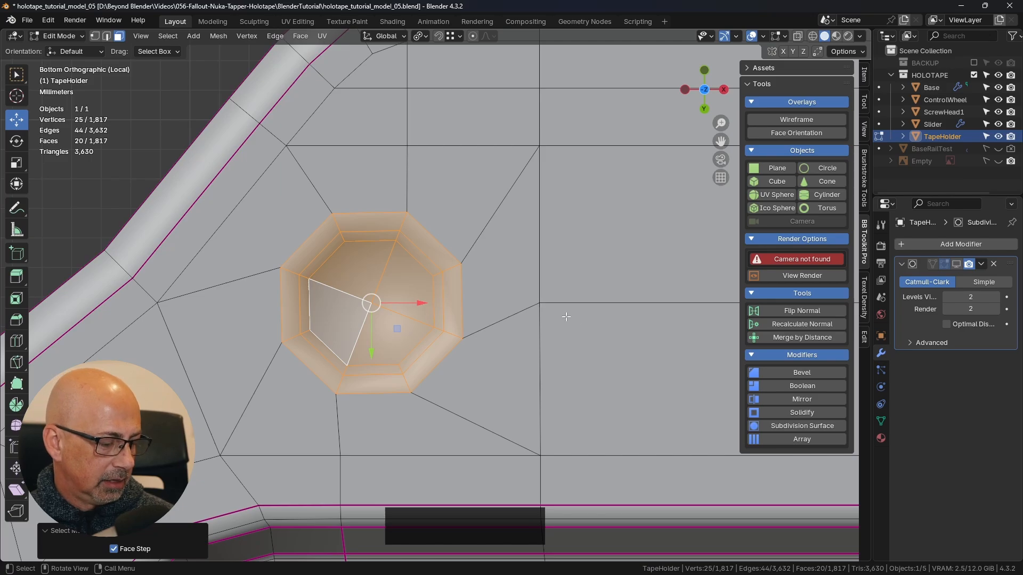
key("r")
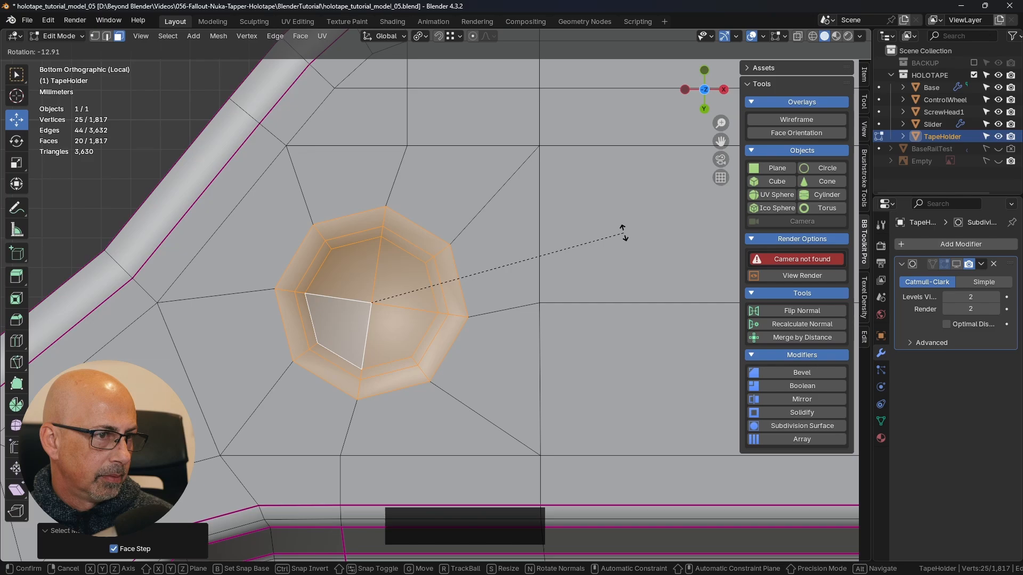
left_click(623, 233)
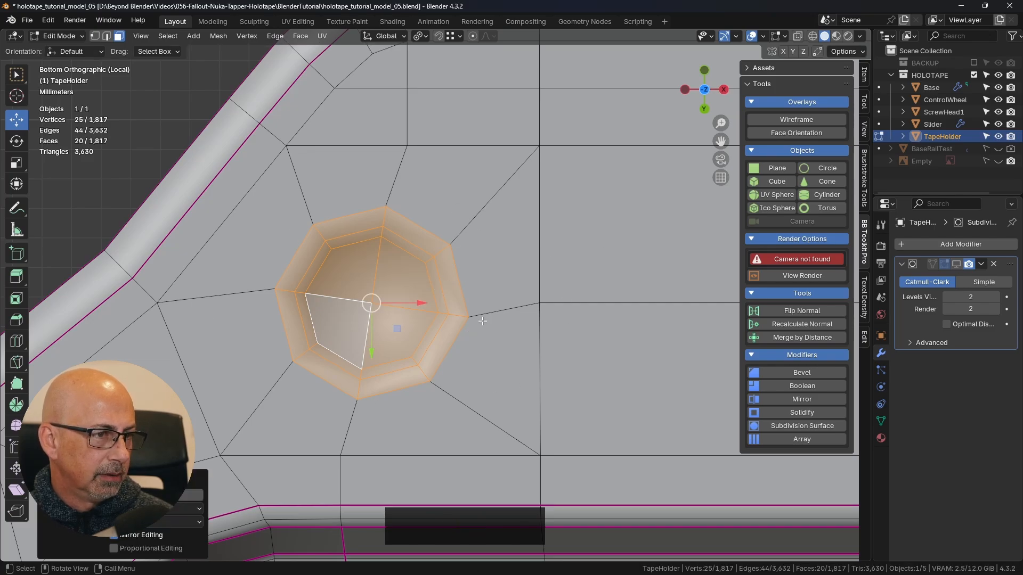
- Select the recess's outer rim edge loop and set its mean crease to 1.00
left_click(110, 38)
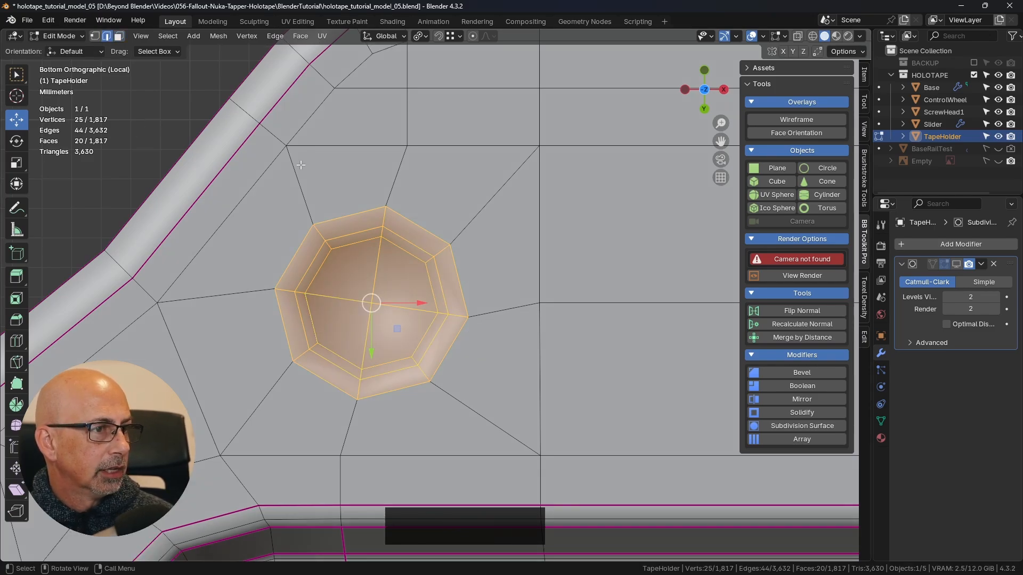
left_click(459, 272, "alt")
middle_click_drag(450, 301, 450, 256)
middle_click_drag(429, 187, 512, 265, "shift")
mouse_move(512, 265)
middle_mouse_down()
mouse_move(507, 257)
mouse_move(600, 231)
mouse_move(506, 248)
middle_mouse_up()
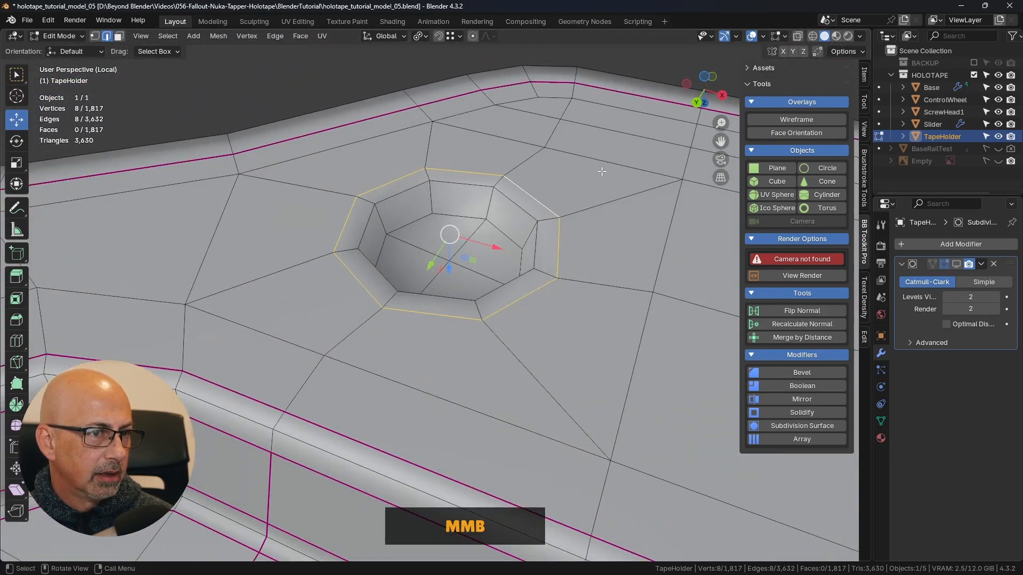
left_click(864, 73)
left_click_drag(771, 210, 820, 210)
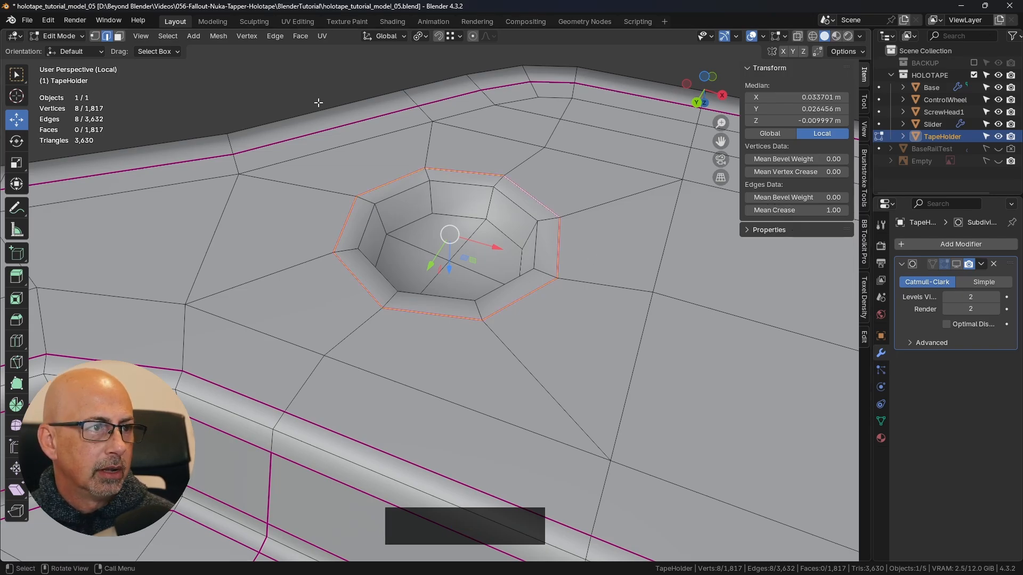
left_click(293, 83)
middle_click_drag(549, 242, 535, 238)
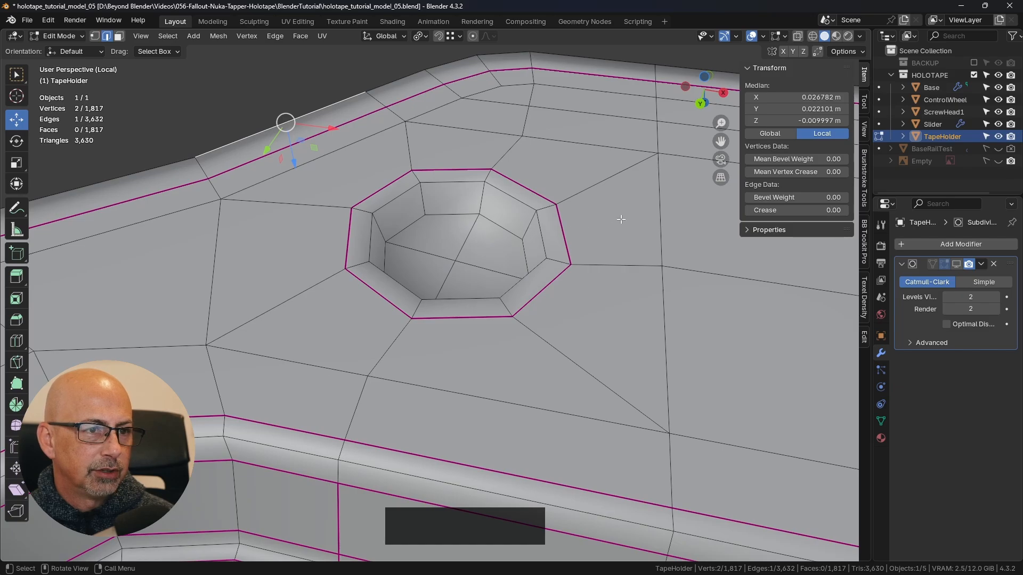
left_click(16, 208)
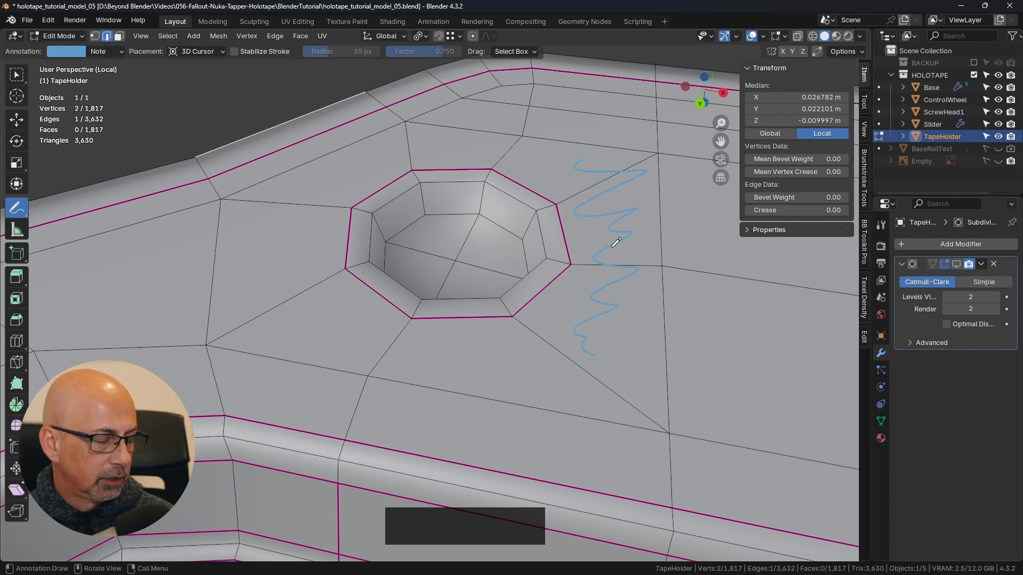
left_click_drag(616, 243, 600, 253, "ctrl")
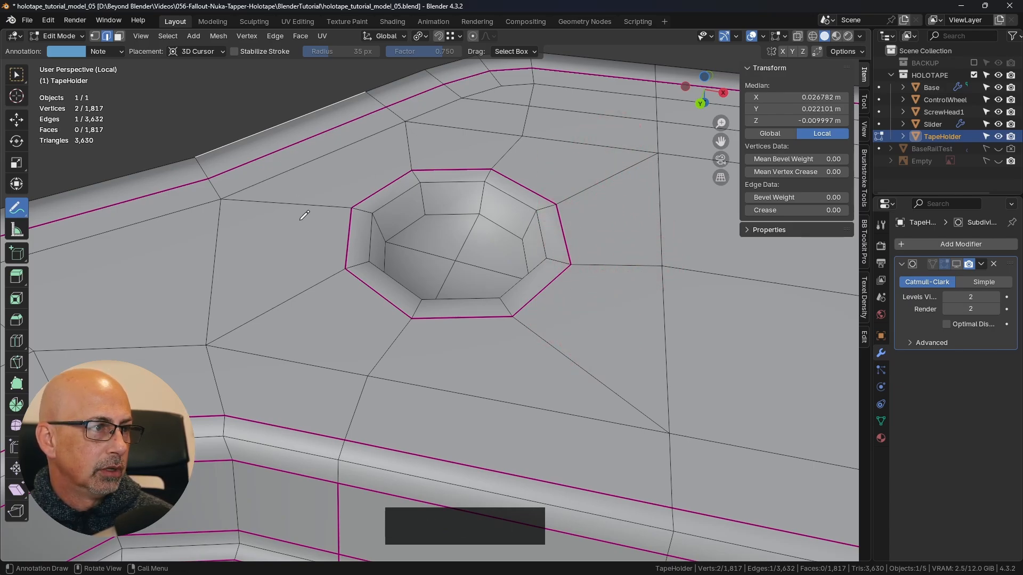
middle_click_drag(304, 216, 93, 128)
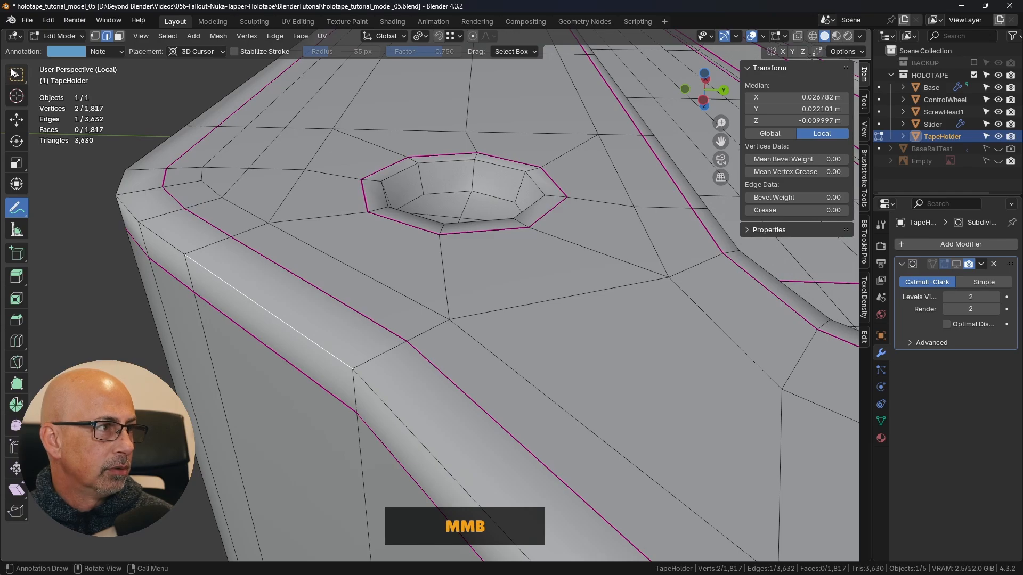
- Switch to the Select Box tool, select the eight boundary edges of the recess floor, and try a mean crease of 1.00
left_click(15, 73)
scroll(419, 277, "down", 2)
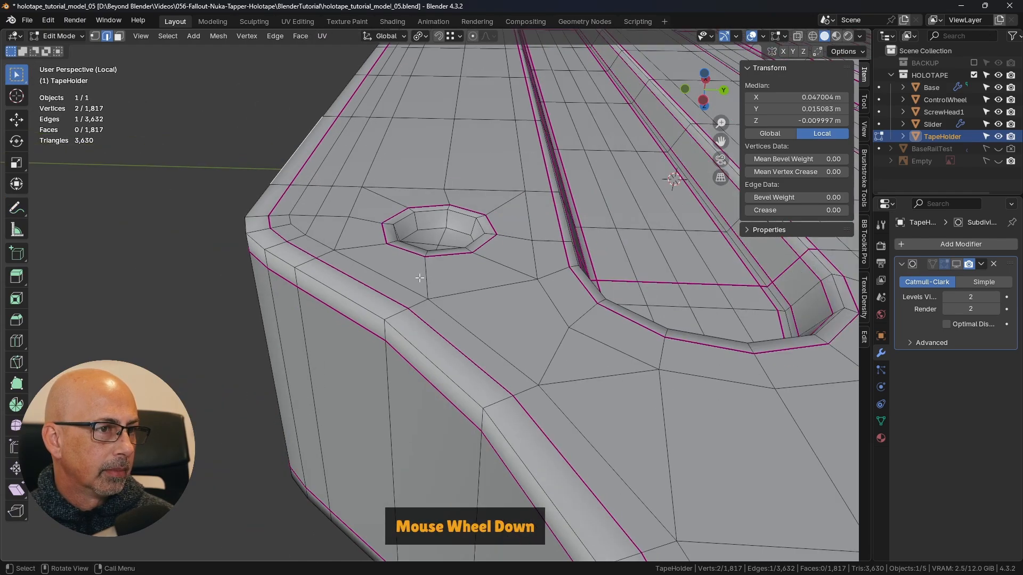
middle_click_drag(420, 277, 405, 266)
scroll(330, 255, "up", 4)
left_click(302, 256)
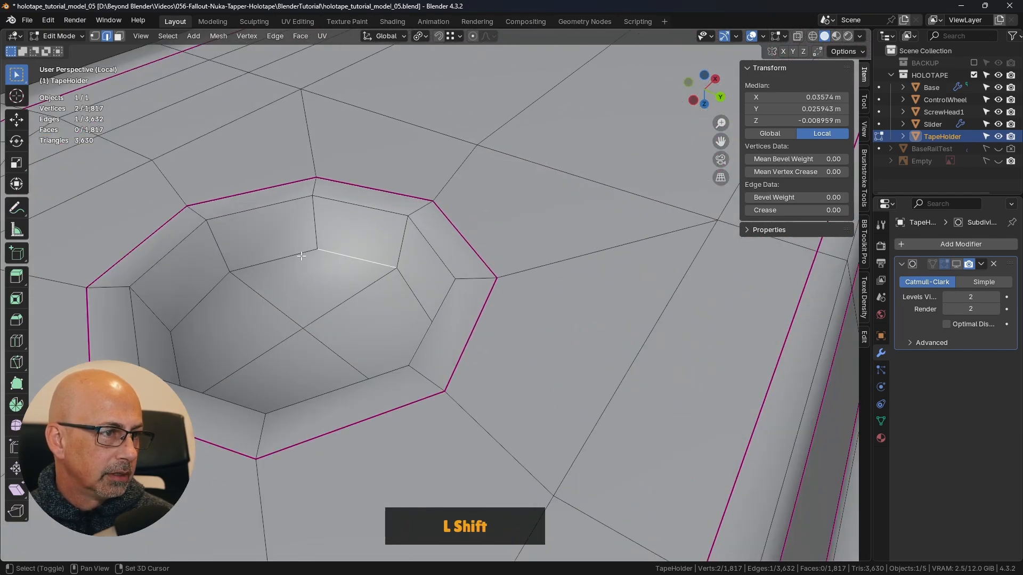
left_click(301, 255, "shift")
middle_click_drag(301, 254, 506, 185, "shift")
left_click(474, 226, "shift")
left_click(336, 231, "shift")
middle_click_drag(447, 231, 443, 292)
left_click(330, 329, "shift")
left_click(371, 360, "shift")
left_click(435, 361, "shift")
left_click(476, 326, "shift")
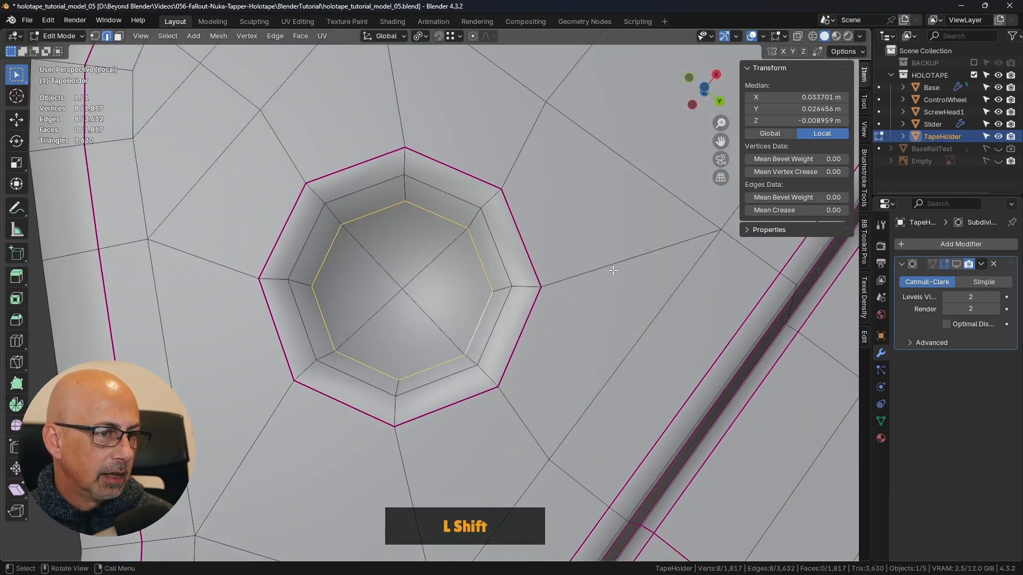
key("shift+e")
left_click(497, 284)
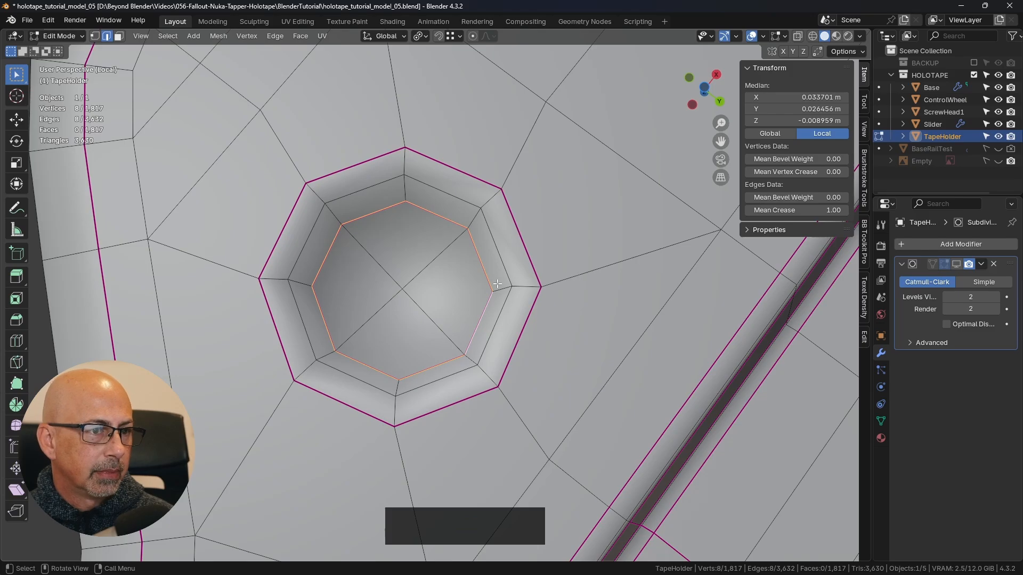
- Show the Subdivision modifier, return to Object Mode, and inspect the creased floor edge of the round recess with the TapeHolder deselected
left_click(956, 264)
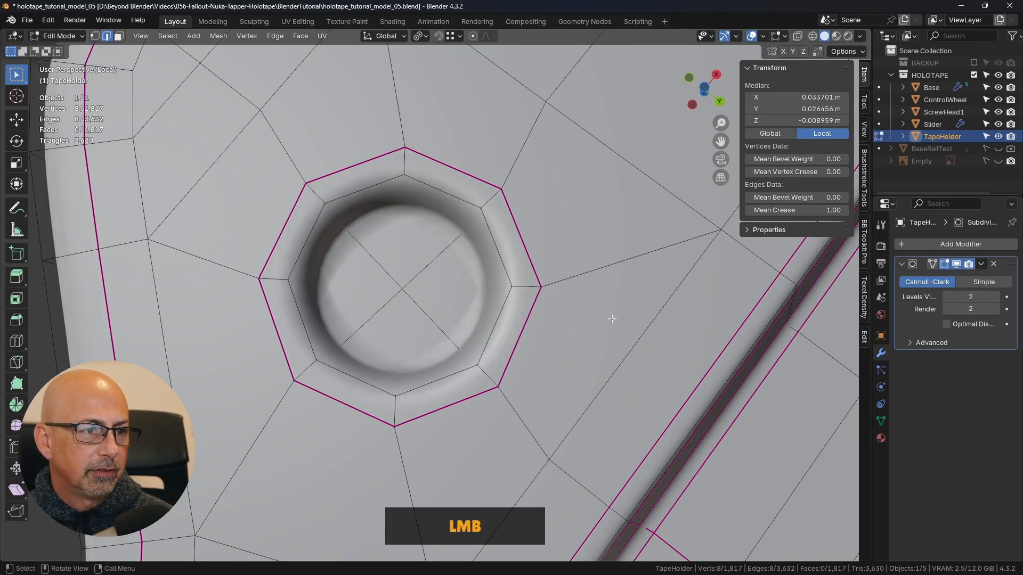
key("Tab")
left_click(504, 322)
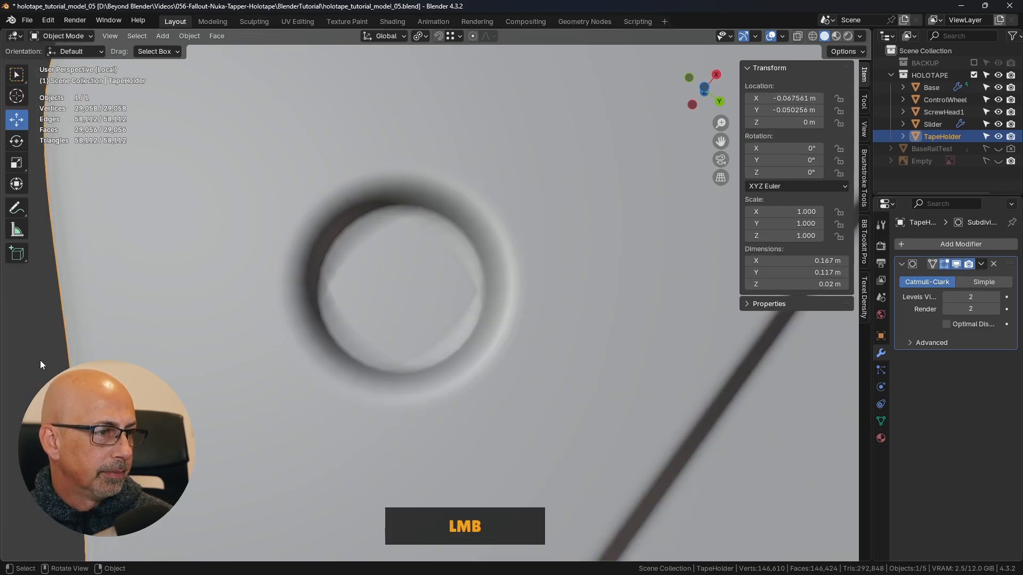
scroll(684, 360, "down", 4)
middle_click_drag(669, 336, 493, 320)
scroll(481, 322, "up", 5)
left_click(557, 287)
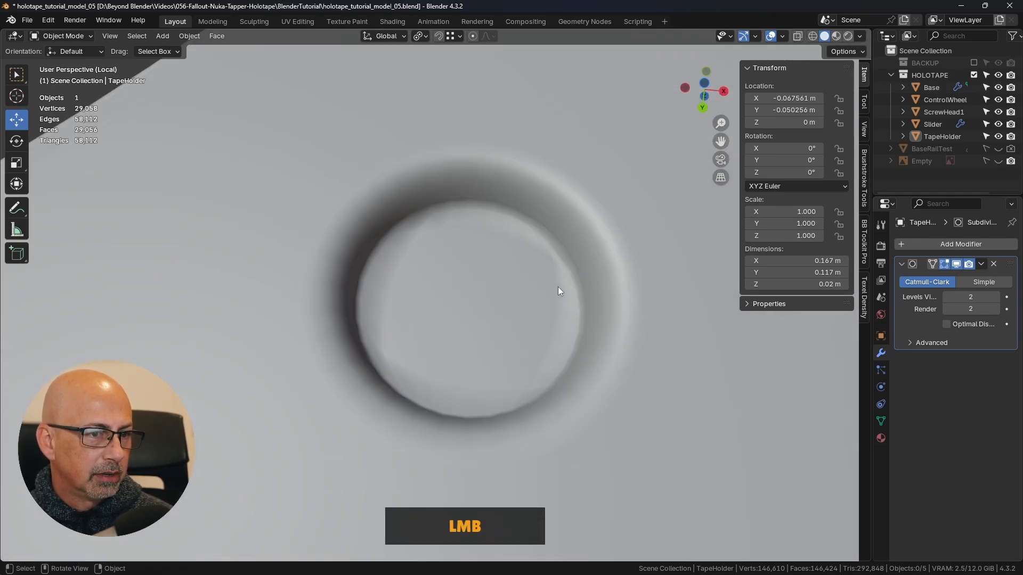
- Return to Edit Mode with the Subdivision modifier hidden and reset the floor boundary edges' mean crease to 0.00
key("Tab")
left_click(629, 287)
middle_click_drag(629, 287, 621, 290)
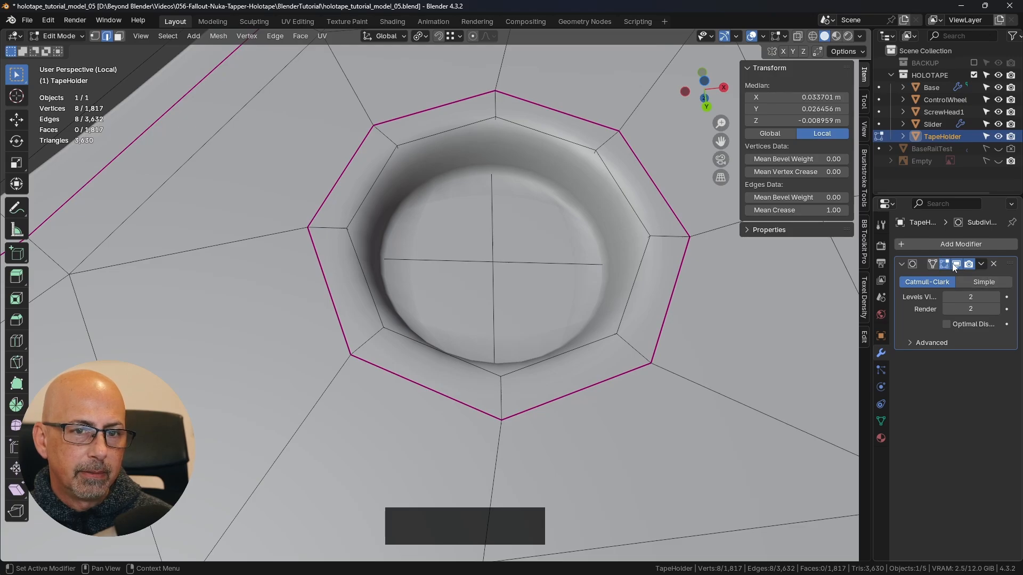
left_click(626, 285)
middle_click_drag(626, 285, 640, 271)
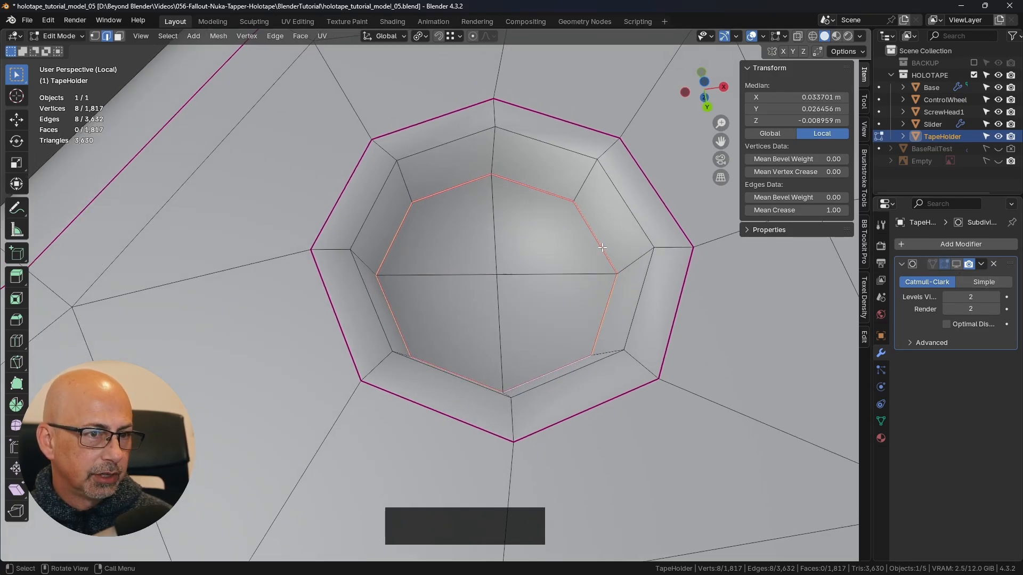
left_click_drag(796, 210, 745, 210)
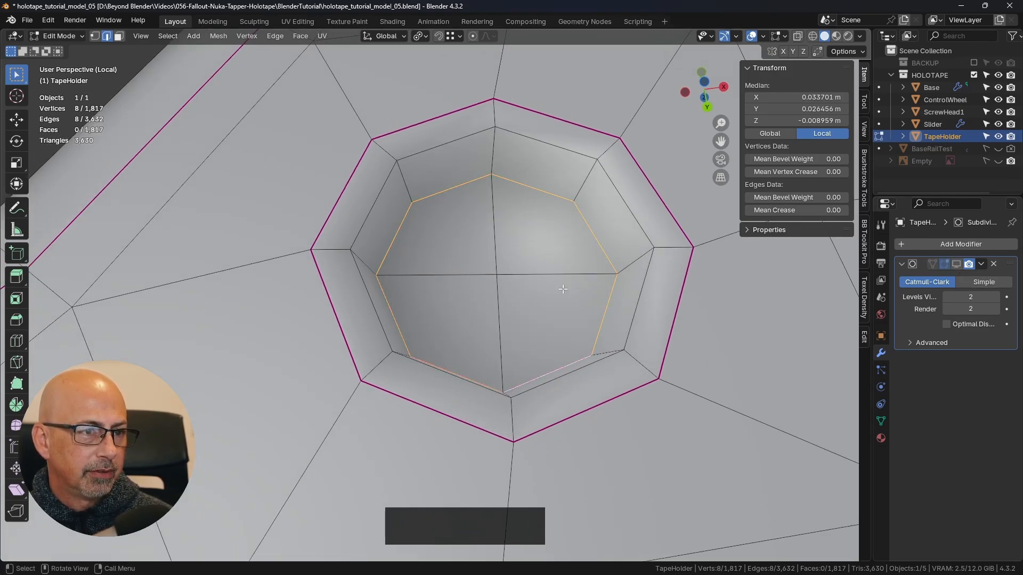
- Select the recess's four floor faces and inset them by about 0.3 mm
key("3")
left_click(440, 257, "shift")
left_click(554, 229, "shift")
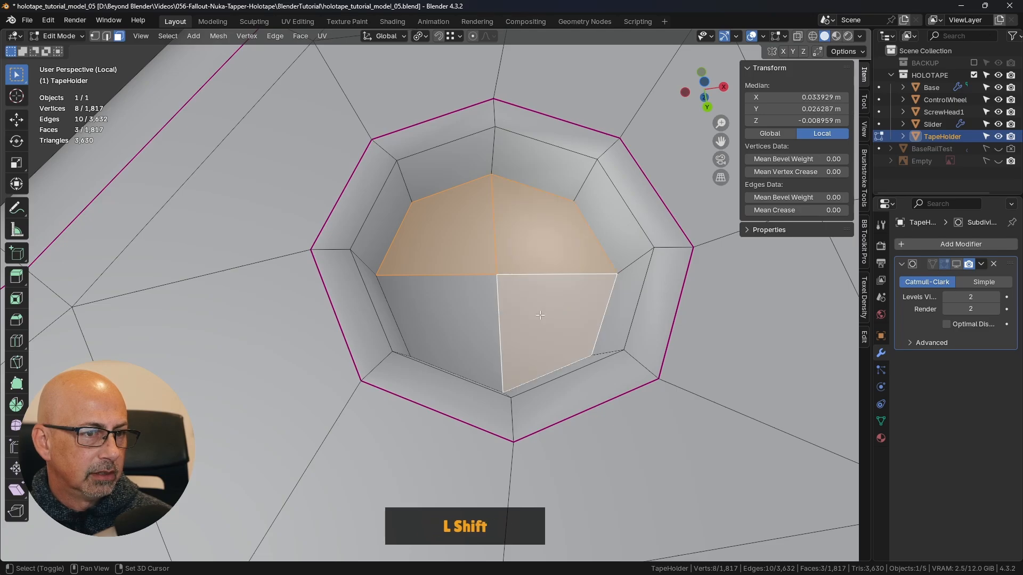
left_click(442, 330, "shift")
left_click(565, 307, "shift")
key("i")
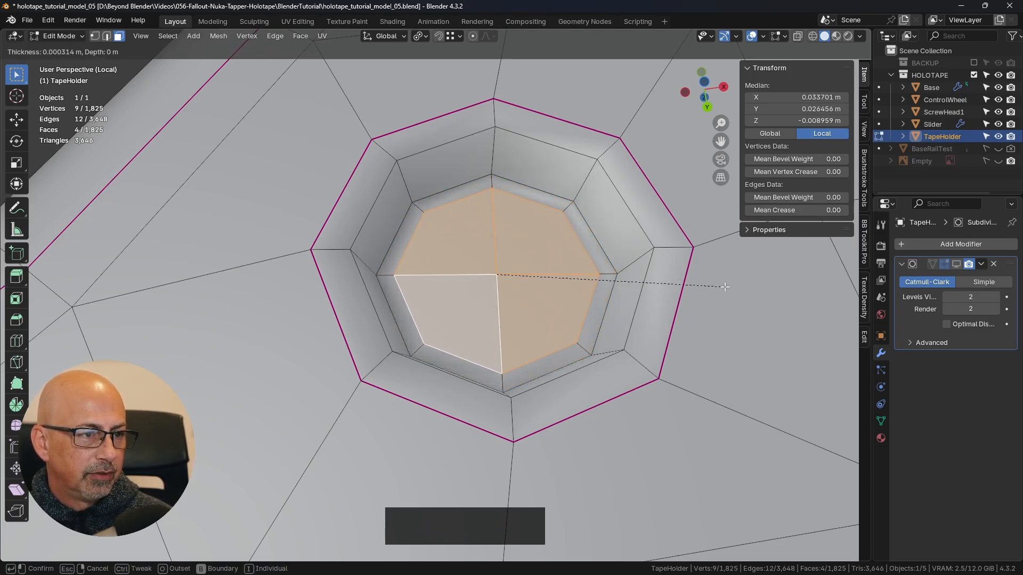
left_click(716, 283)
- Switch to edge selection, select the eight edges of the inset floor loop, and set their mean crease to 1.00
key("2")
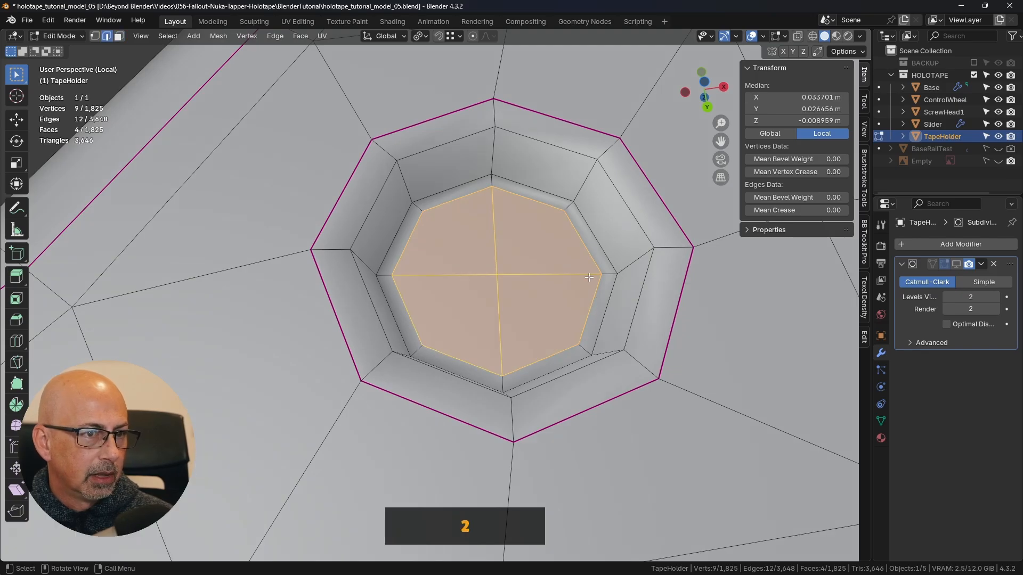
left_click(582, 246)
left_click(476, 199, "shift")
left_click(522, 189, "shift")
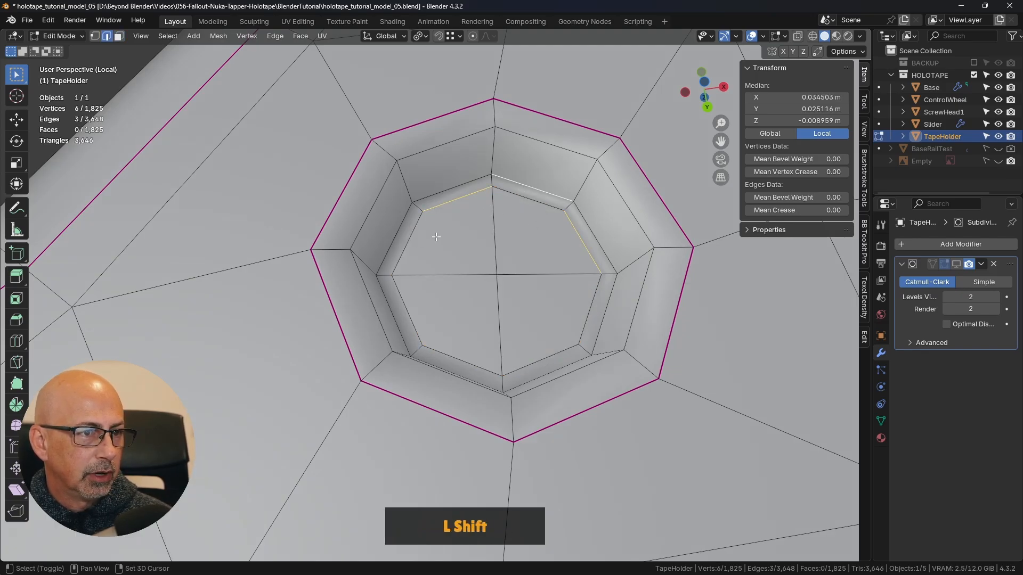
left_click(529, 186, "shift")
left_click(524, 197, "shift")
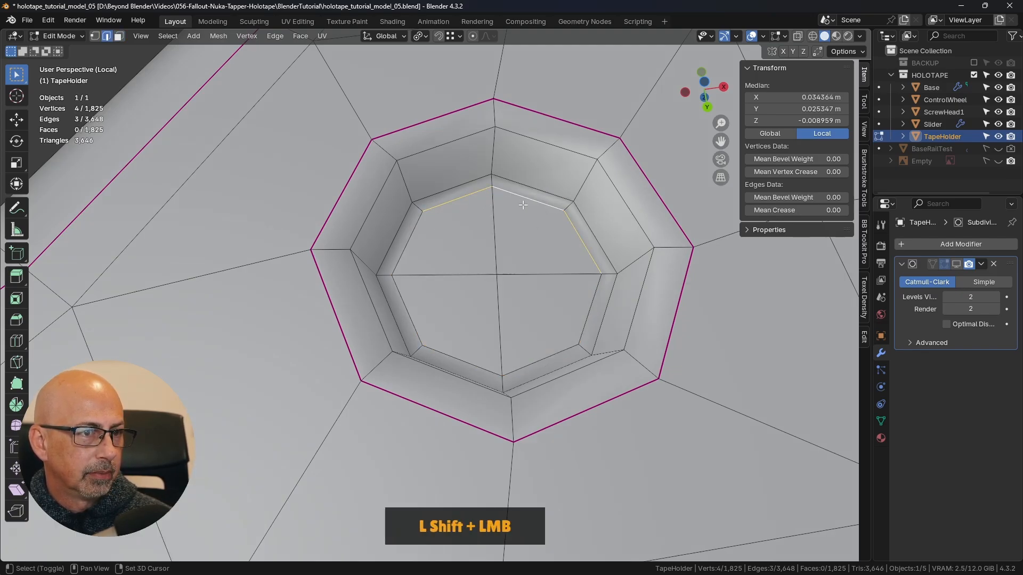
left_click(461, 361, "alt+shift")
left_click_drag(778, 211, 823, 210)
- Add a two-cut edge loop around the recess wall without sliding it and set its mean crease to 1.00
middle_click_drag(626, 246, 593, 209)
key("ctrl+r")
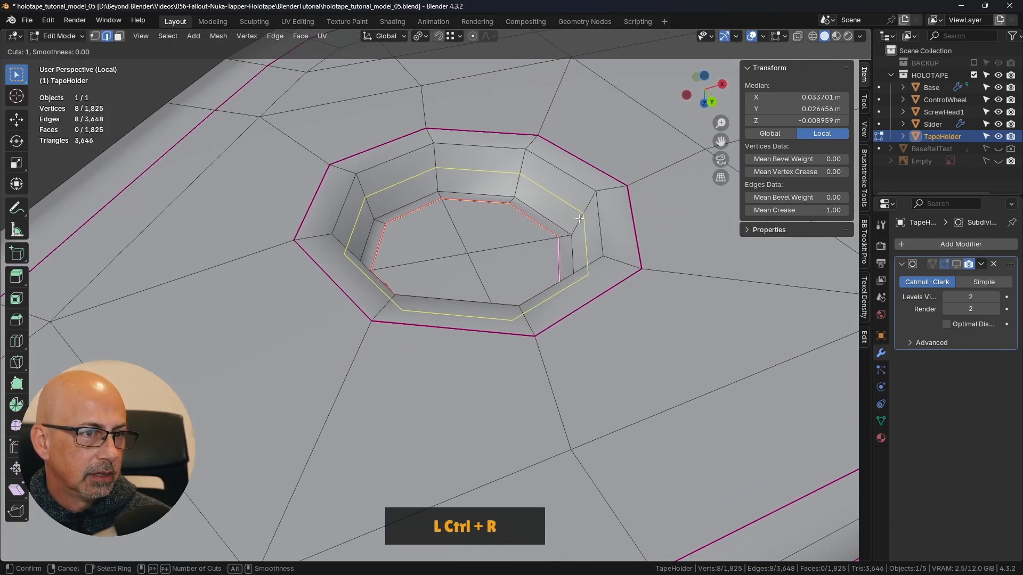
scroll(580, 218, "up", 1)
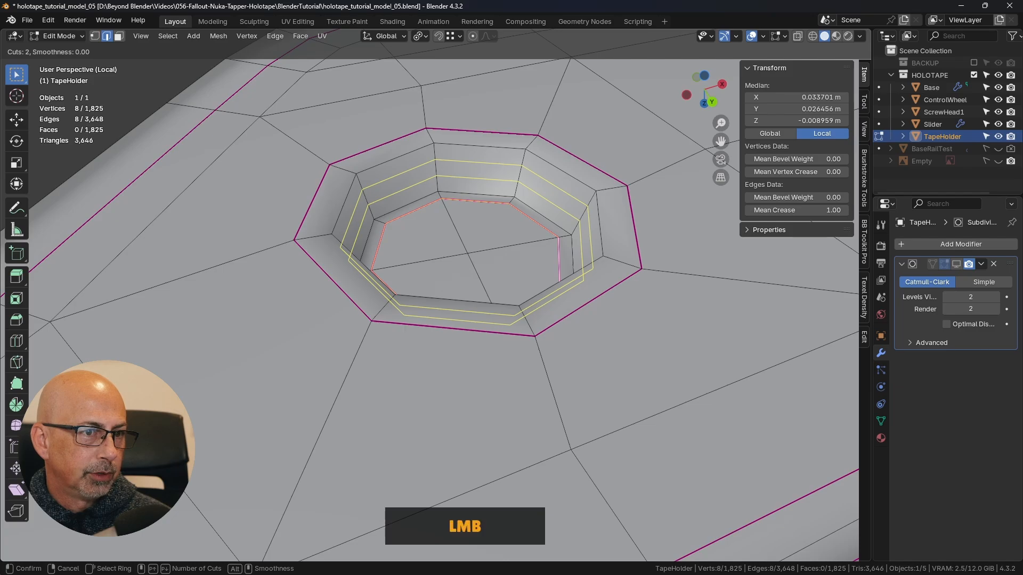
left_click(593, 224)
right_click(593, 223)
key("shift+e")
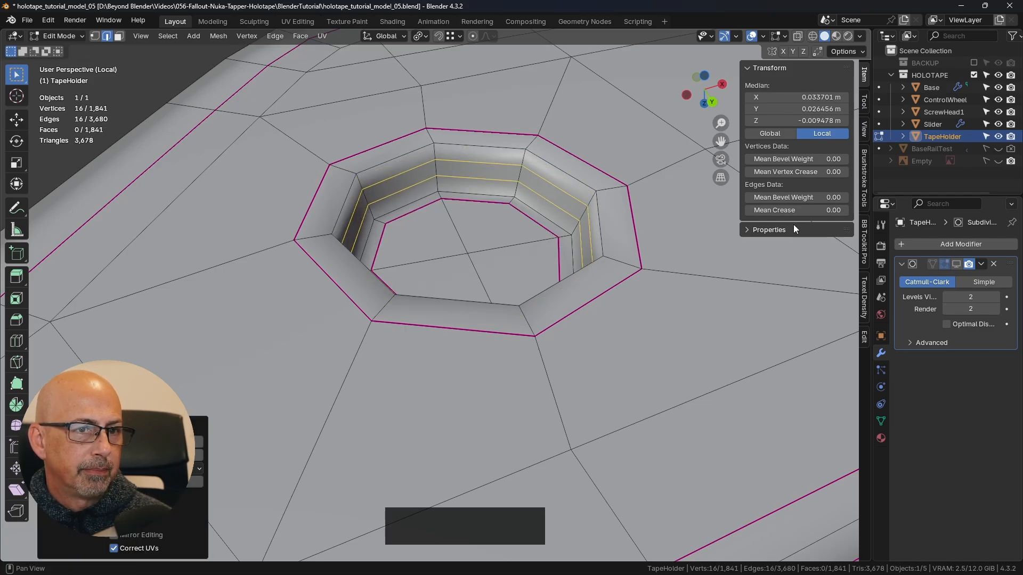
left_click(629, 269)
- Return to Object Mode, show the Subdivision modifier, and inspect the smoothed round recess
key("Tab")
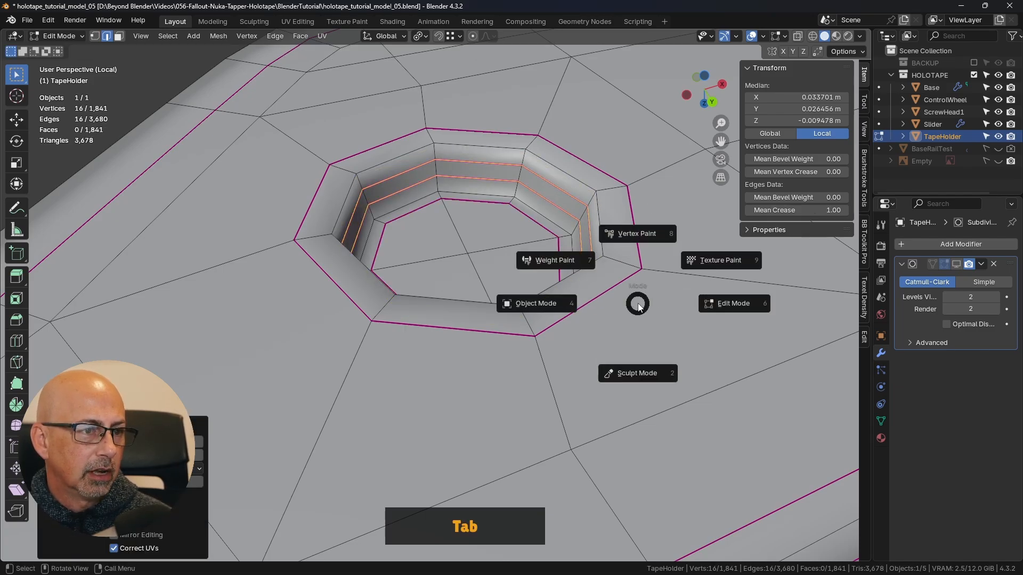
left_click(532, 300)
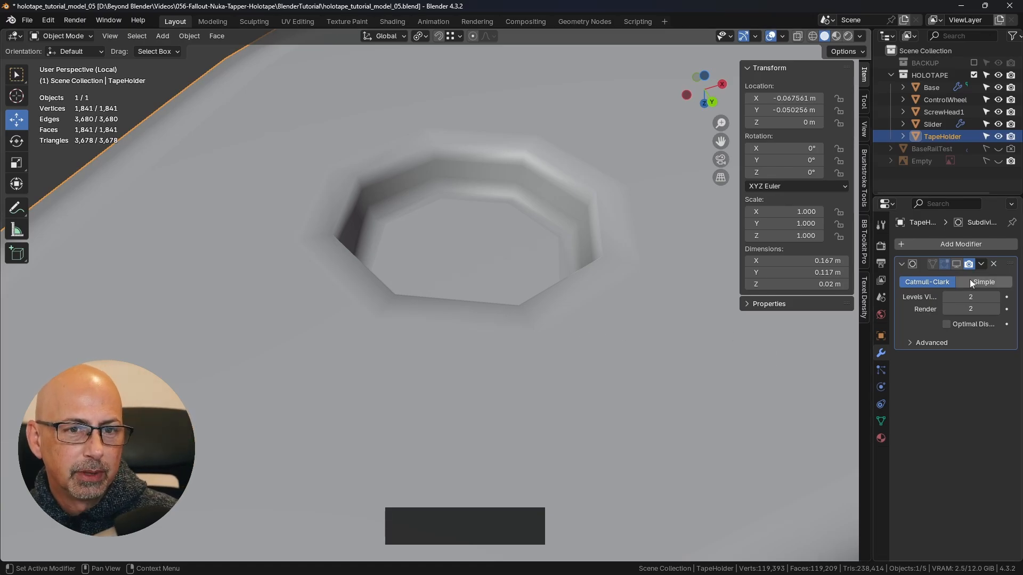
left_click(953, 264)
scroll(607, 292, "down", 5)
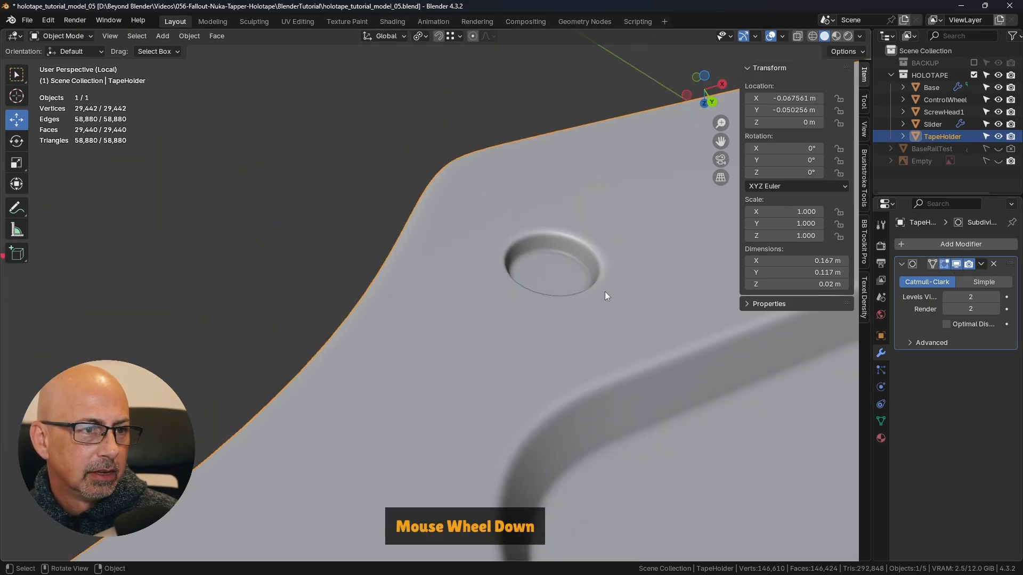
middle_click_drag(592, 273, 580, 224)
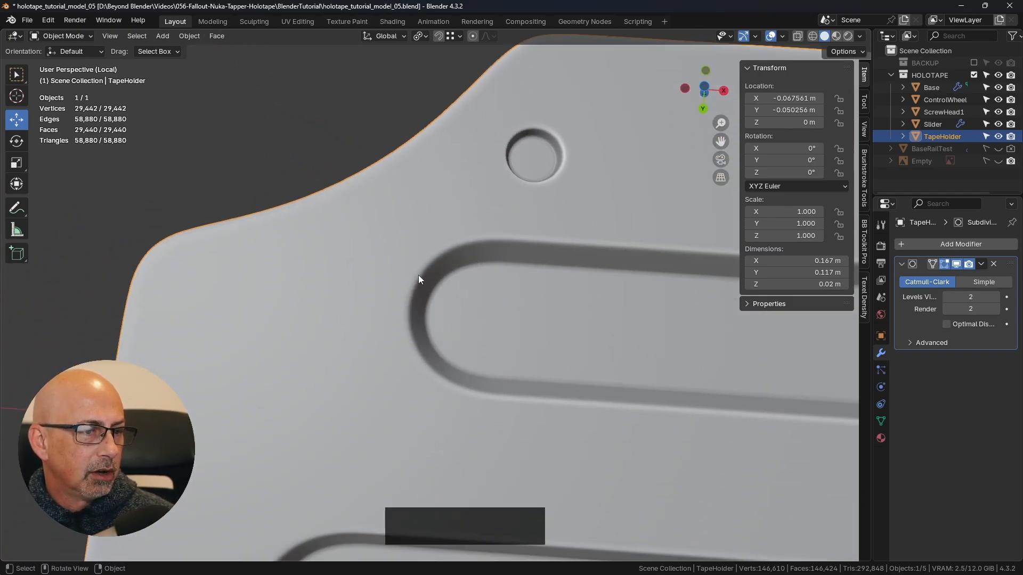
- Switch to the bottom orthographic view, hide the Subdivision modifier, and return to Edit Mode
key("KP_7")
key("ctrl+KP_7")
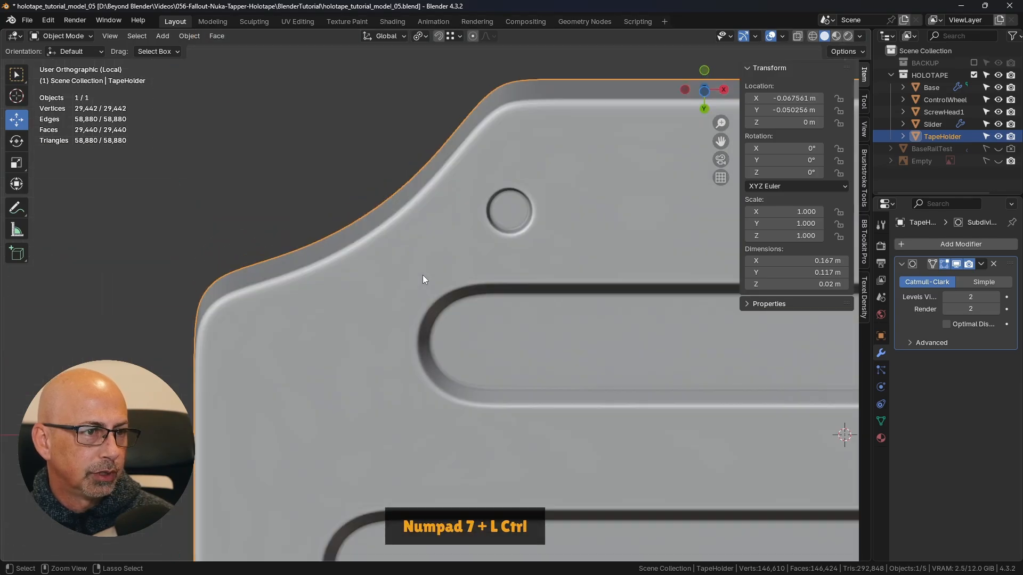
middle_click_drag(497, 290, 539, 241, "shift")
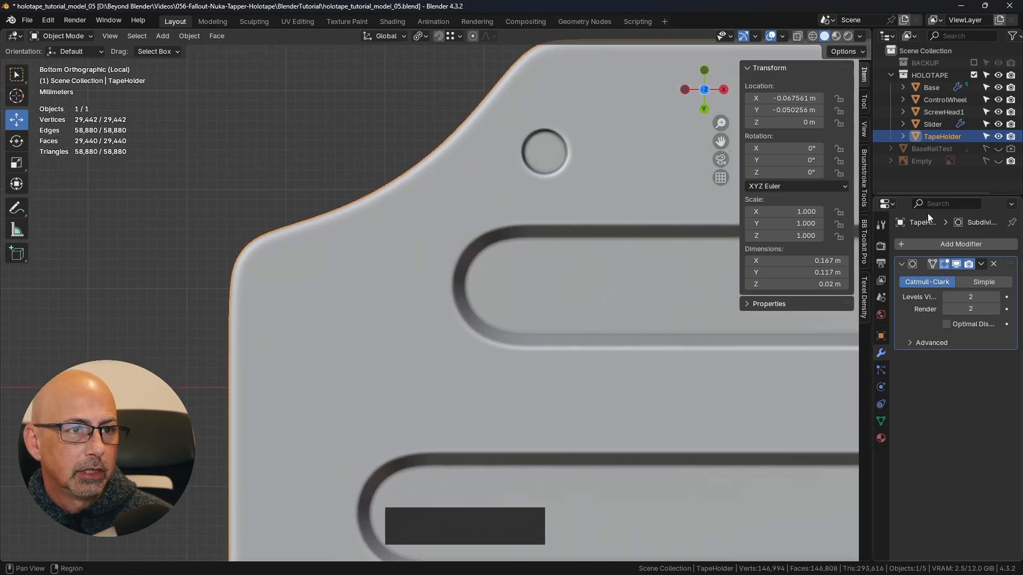
left_click(957, 265)
middle_click_drag(346, 294, 365, 283, "shift")
key("Tab")
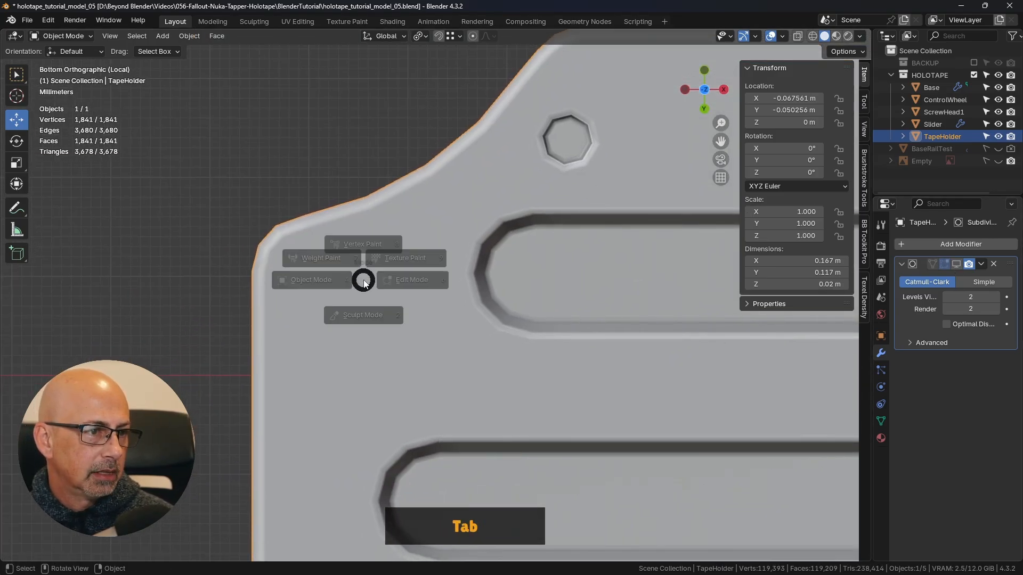
left_click(453, 278)
- Inset the four plate faces between the outer corner and the upper slot's rounded end, and delete the inner faces
key("3")
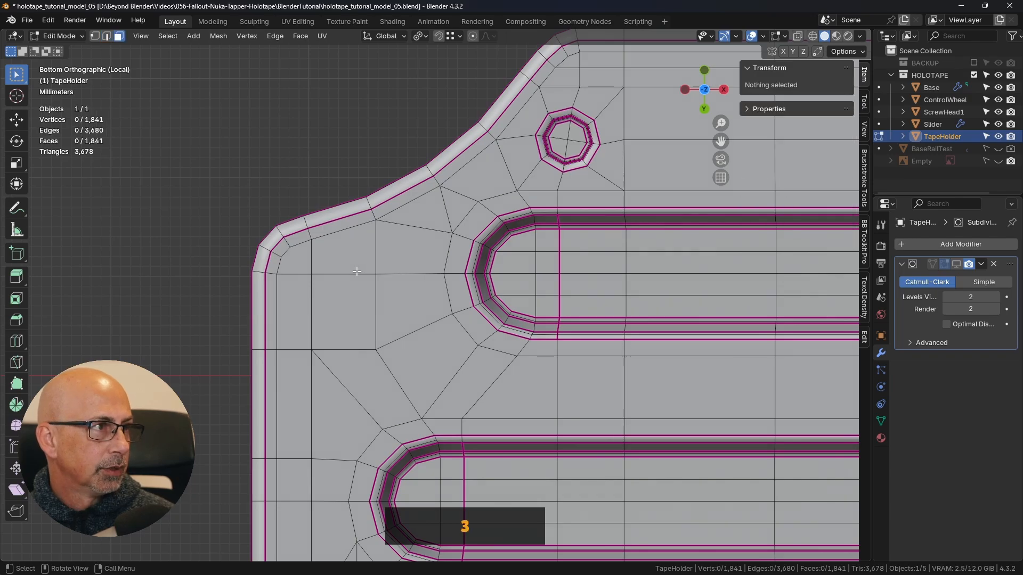
left_click(345, 249, "shift")
left_click(412, 246, "shift")
left_click(405, 309, "shift")
left_click(367, 312, "shift")
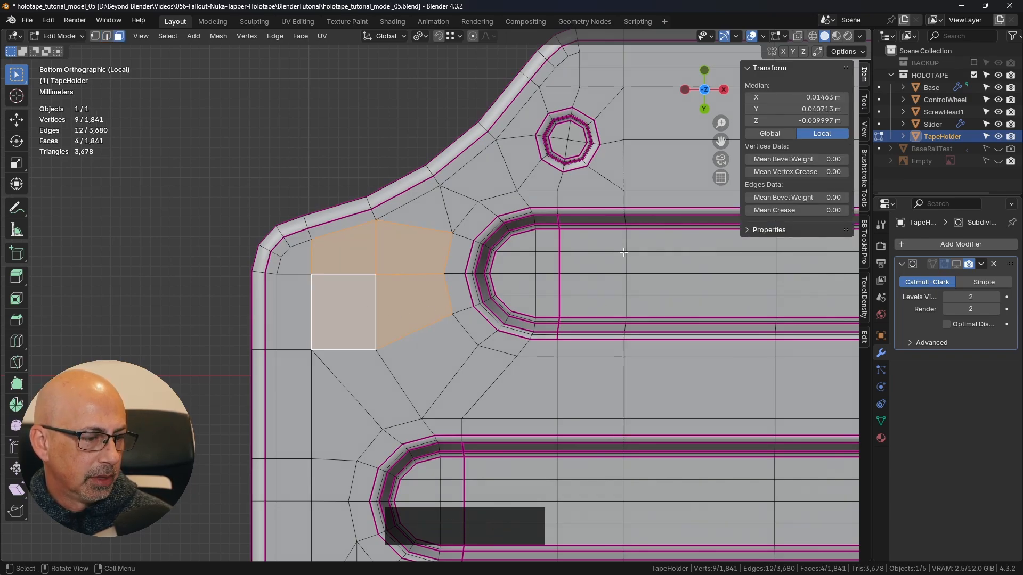
key("i")
left_click(591, 250)
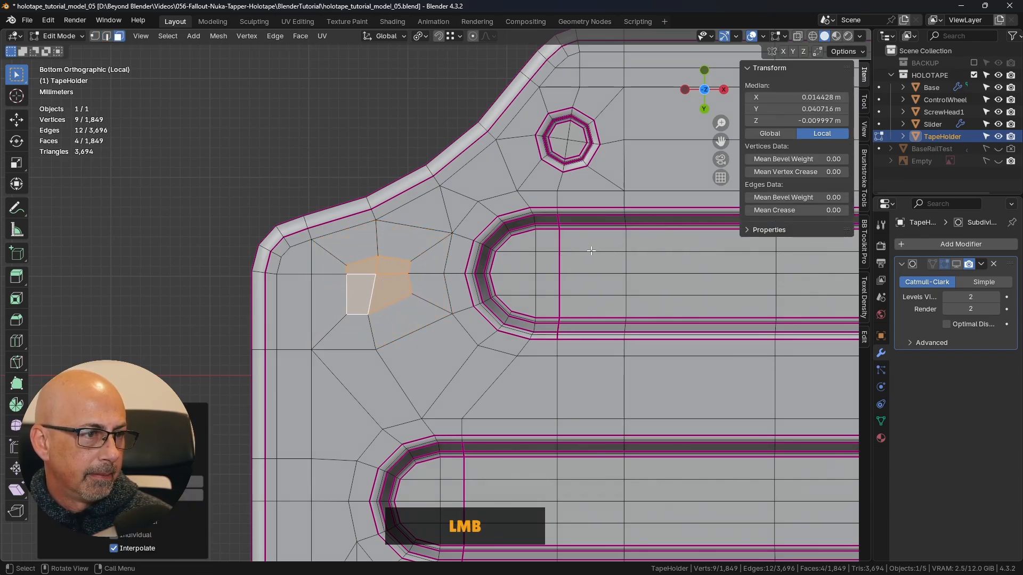
key("Delete")
left_click(580, 251)
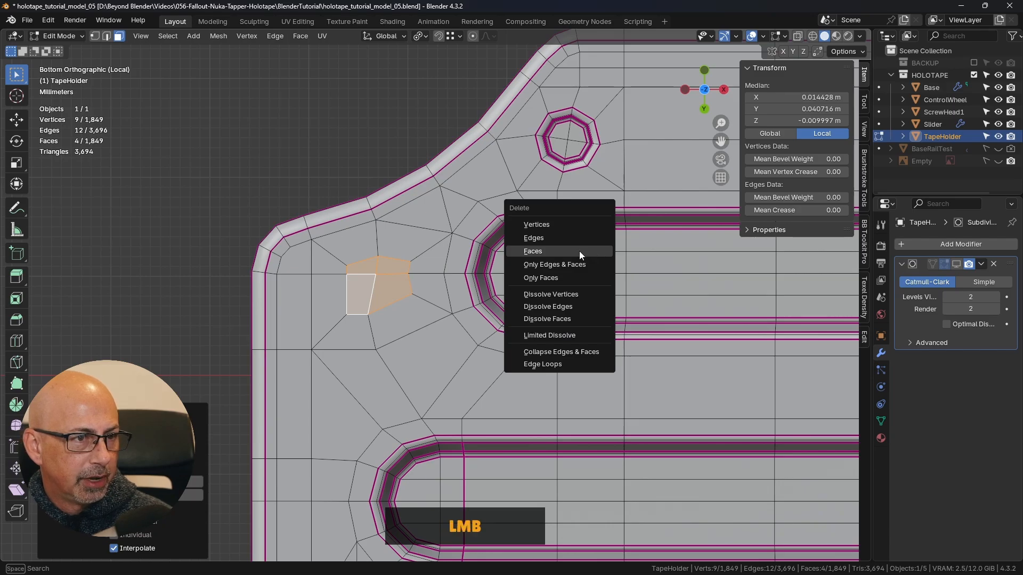
- Select the new opening's boundary edge loop and round it with the LoopTools Circle operation
left_click(394, 259, "alt")
scroll(375, 279, "up", 4)
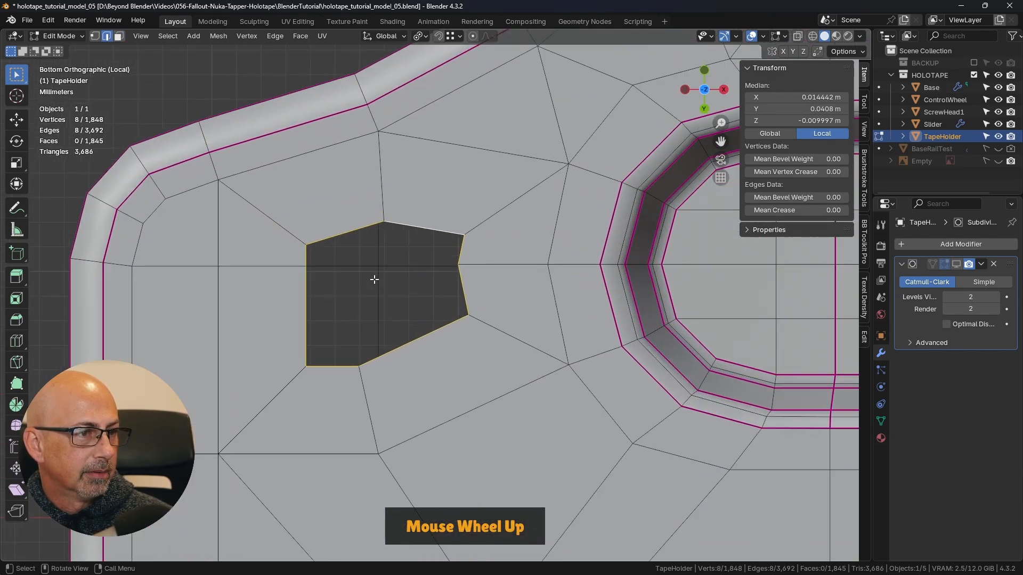
right_click(554, 255)
mouse_move(553, 174)
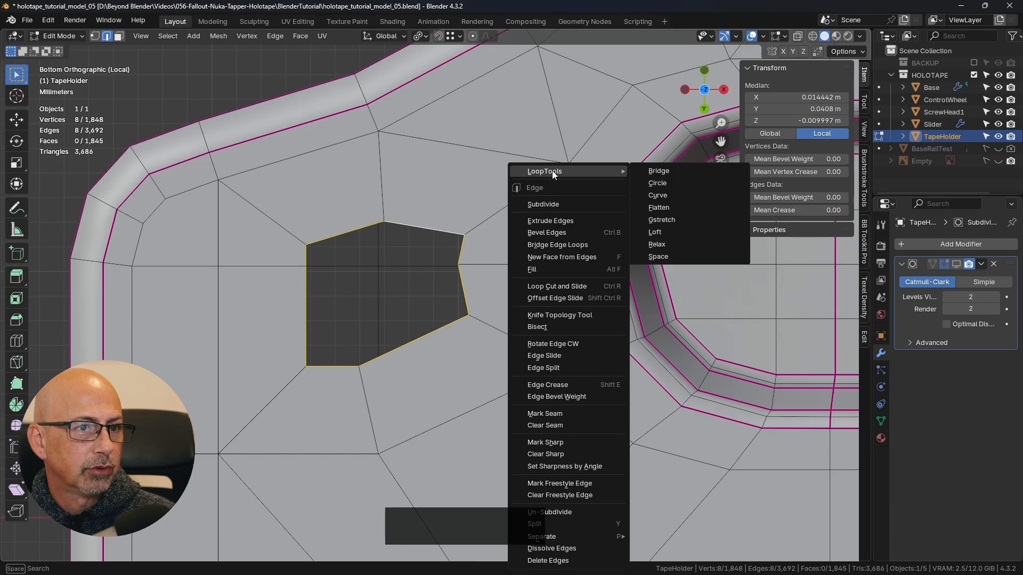
left_click(677, 183)
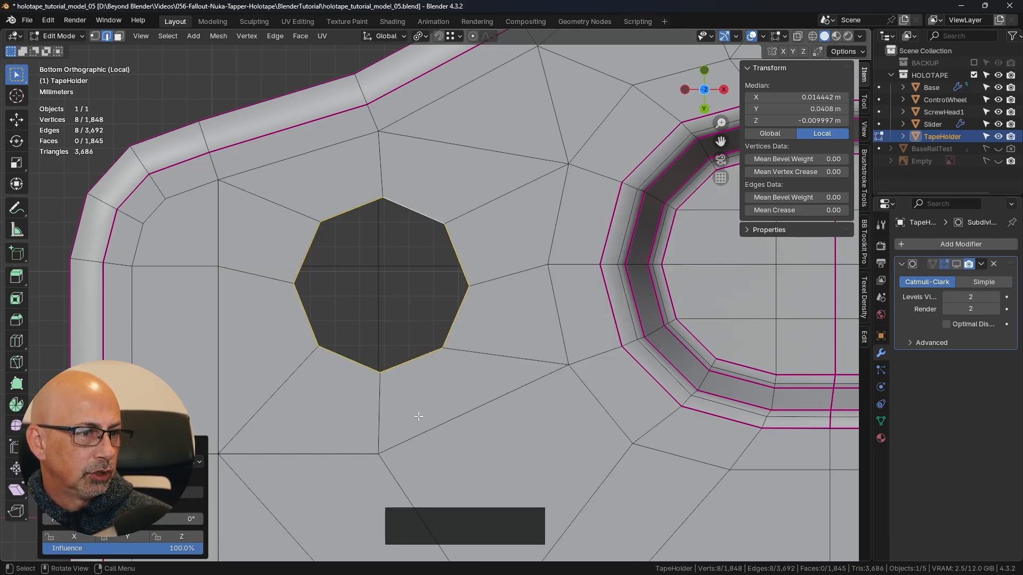
- Scale the circular opening down to about 0.87 to approximate the size of the existing round recess
middle_click_drag(471, 312, 424, 340, "shift")
scroll(544, 284, "down", 4)
scroll(566, 267, "up", 1)
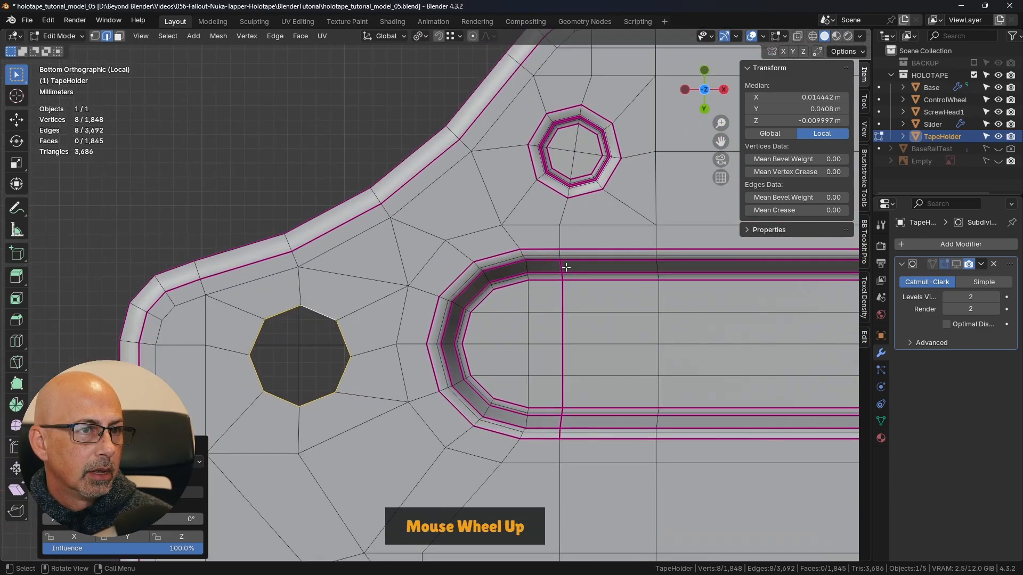
key("s")
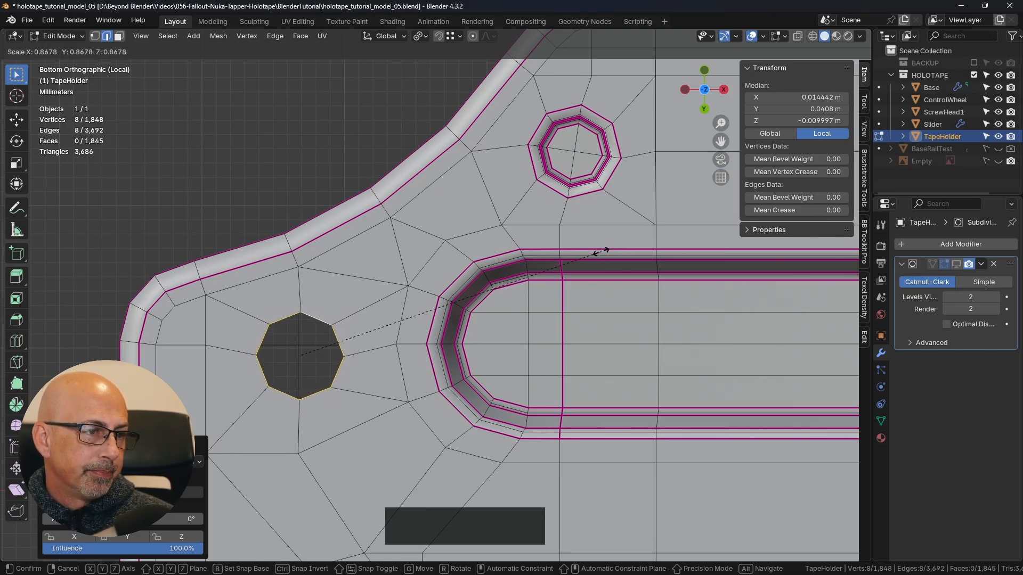
left_click(596, 251)
- Select the round recess's four floor faces and grow the face selection until it reaches the outer rim
middle_click_drag(507, 343, 482, 352, "shift")
scroll(446, 322, "up", 1)
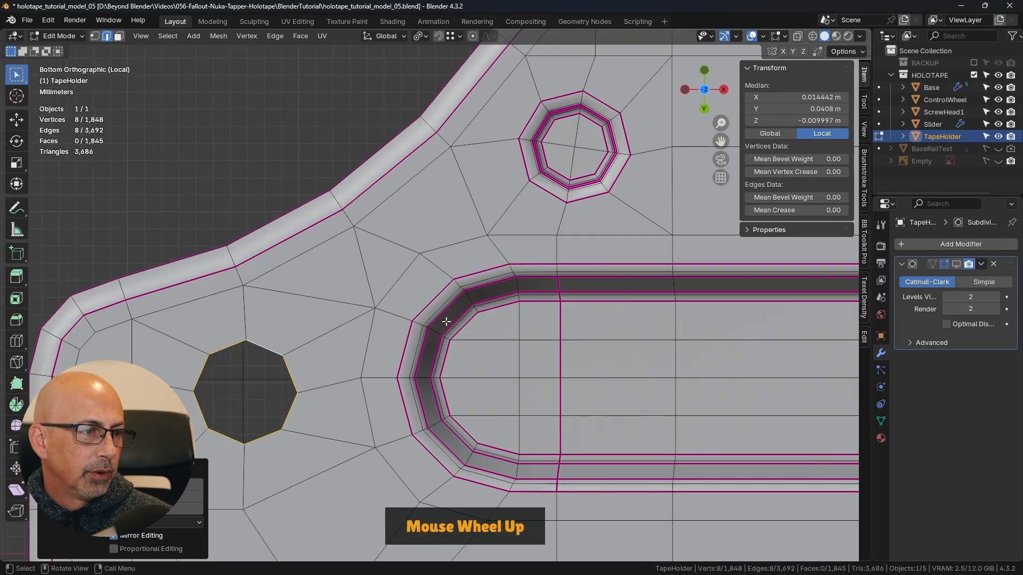
scroll(445, 322, "up", 1)
left_click(118, 36)
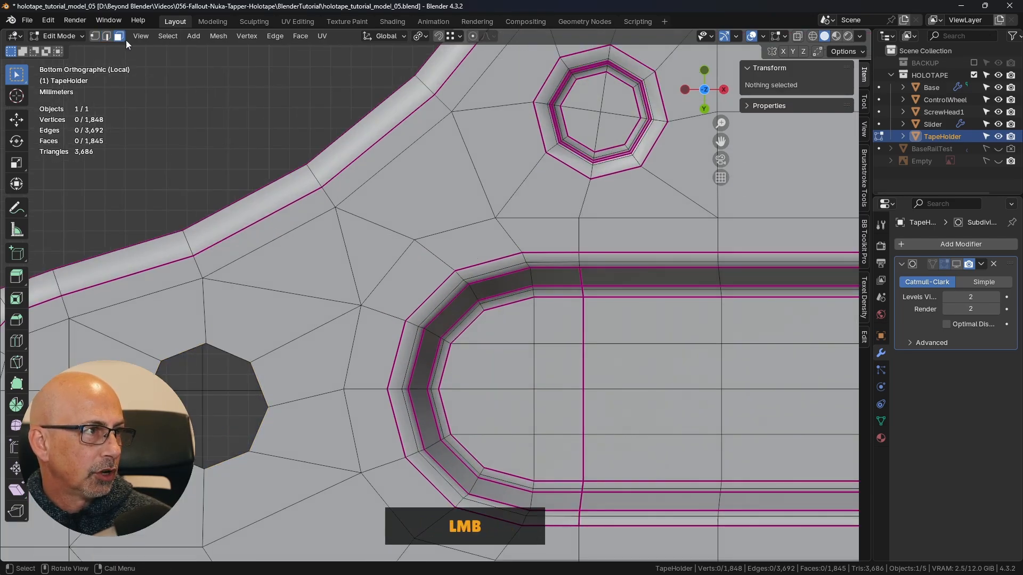
middle_click_drag(591, 144, 496, 193, "shift")
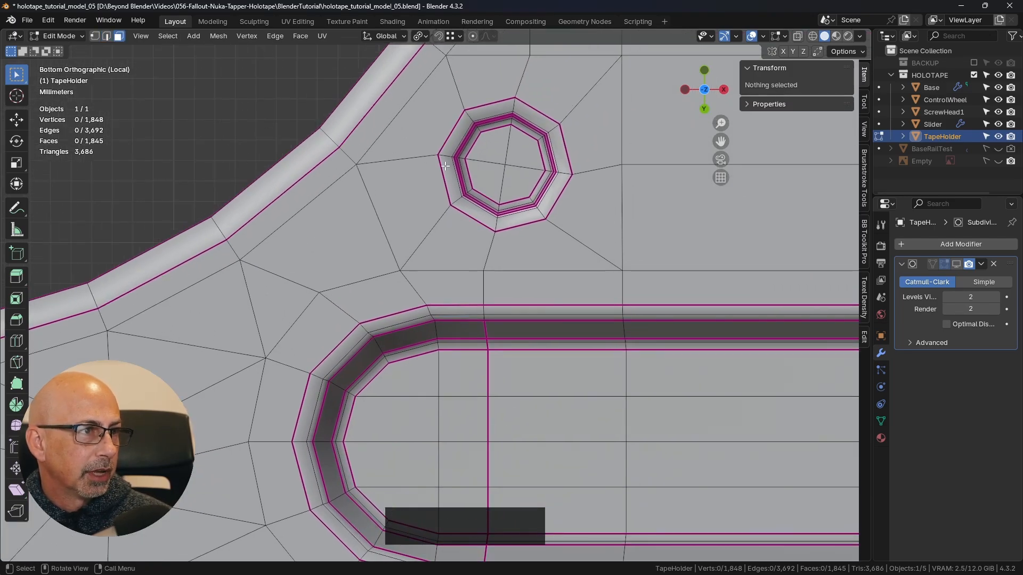
left_click(487, 147)
left_click(527, 144, "shift")
left_click(527, 186, "shift")
left_click(482, 183, "shift")
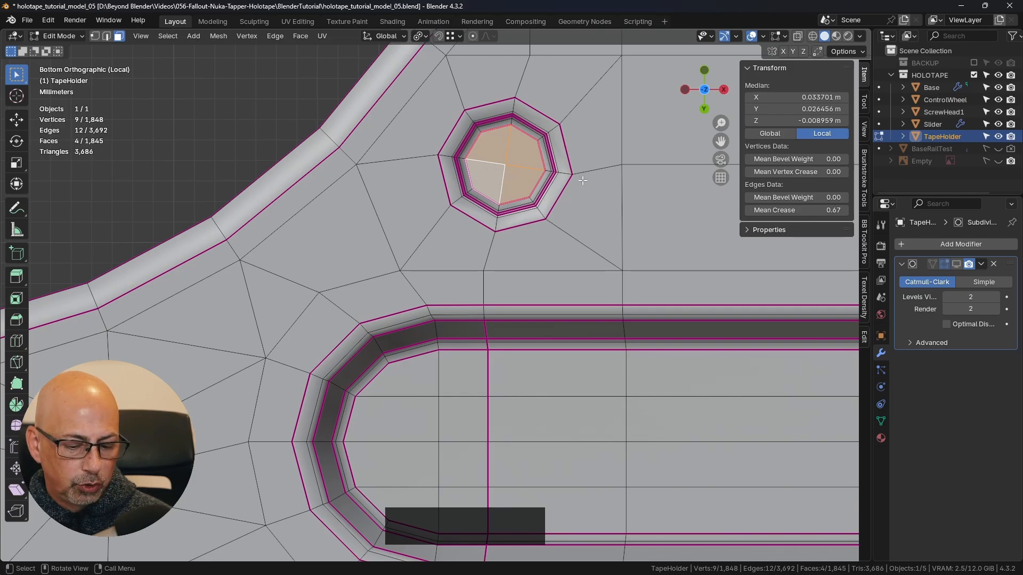
key("ctrl+KP_Add")
key("ctrl+KP_Add")
key("ctrl+KP_Add")
key("ctrl+KP_Add")
key("ctrl+KP_Add")
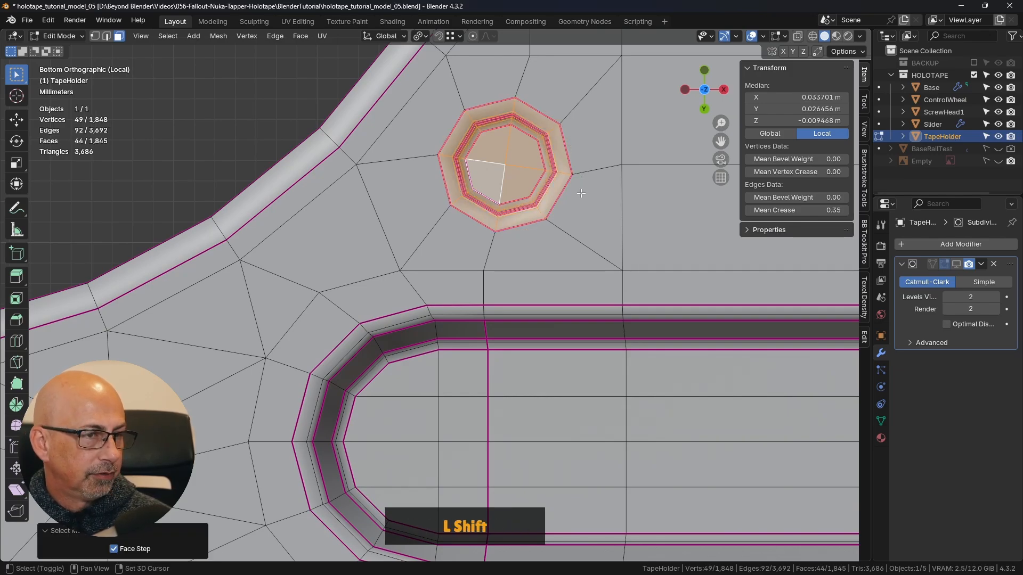
- Duplicate the selected recess faces in place and move the copy over the new circular opening
key("shift+d")
right_click(590, 198)
left_click(15, 122)
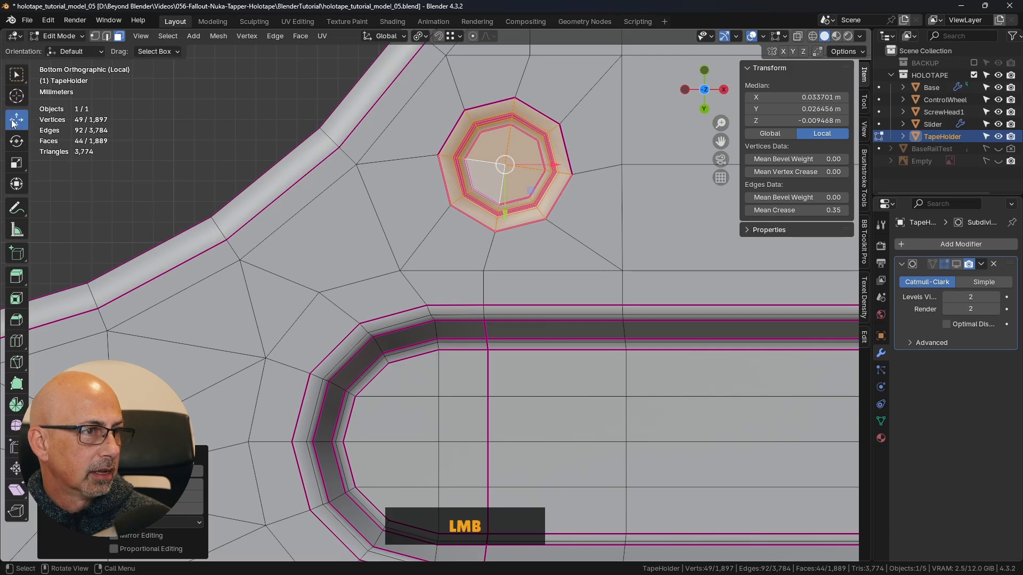
left_click_drag(530, 190, 132, 493)
- Rotate the duplicated recess by about -8° and shift it so its rim is centred around the opening
middle_click_drag(339, 341, 578, 179, "shift")
scroll(351, 293, "up", 2)
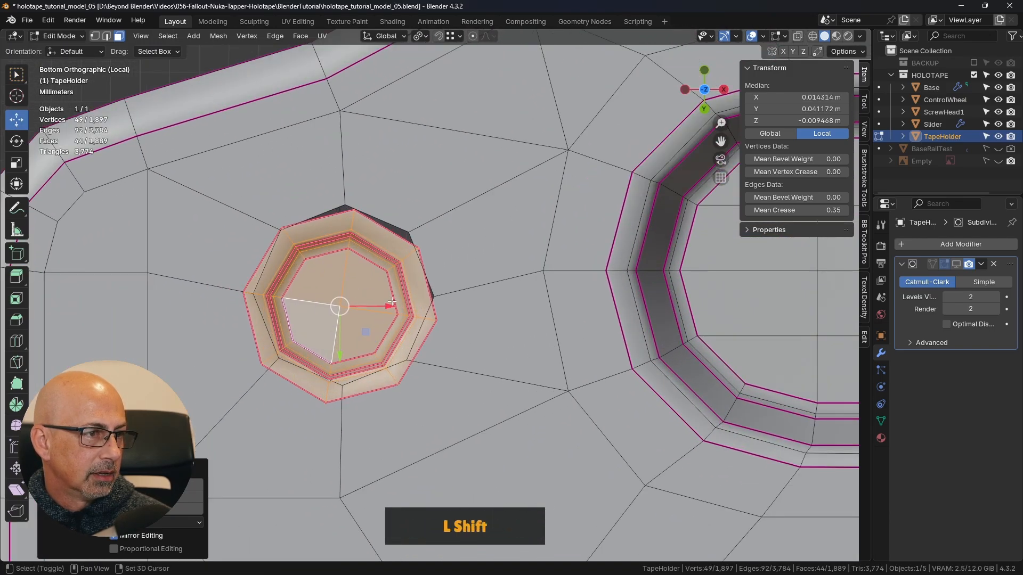
middle_click_drag(502, 297, 593, 309, "shift")
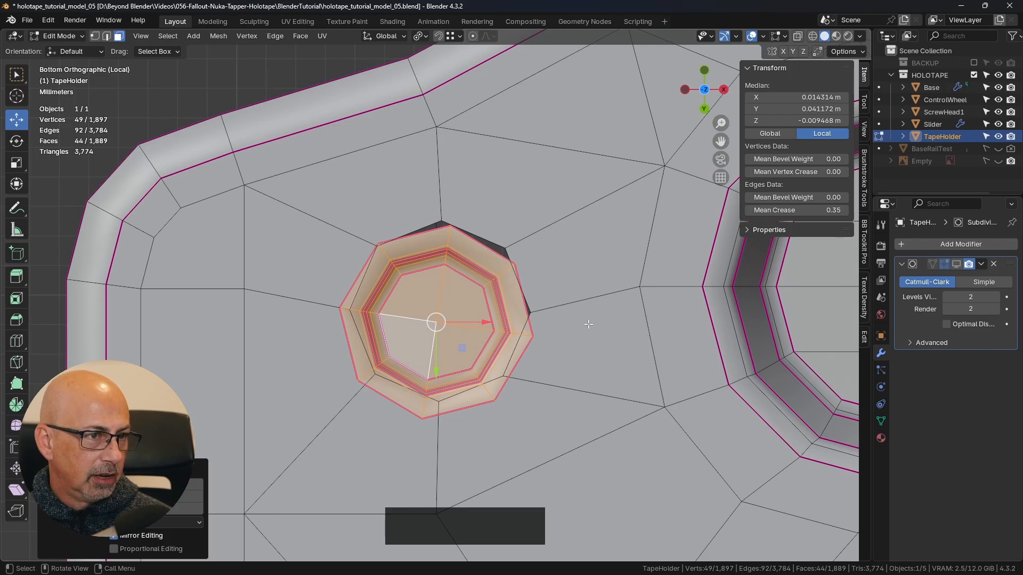
key("r")
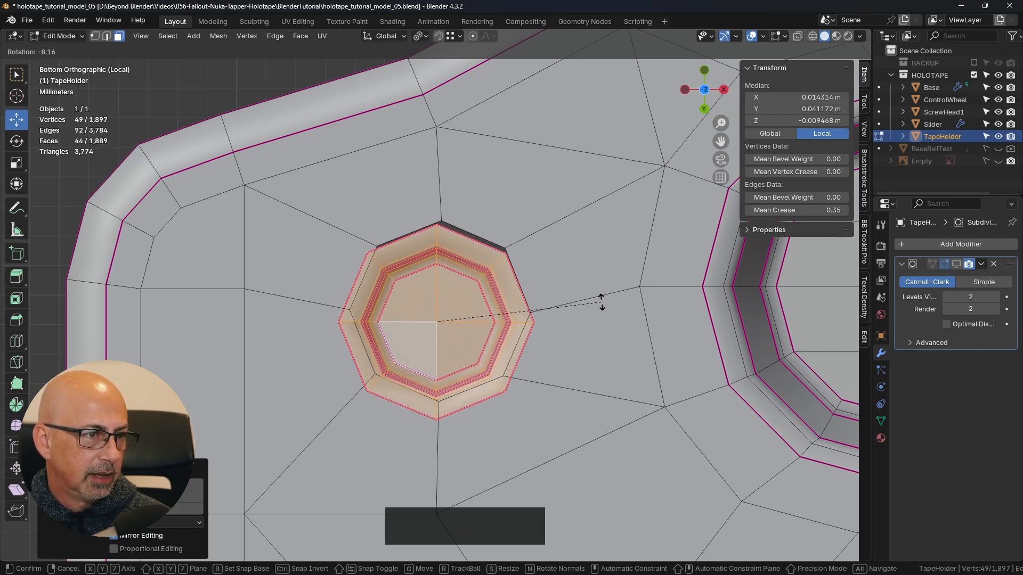
left_click(601, 305)
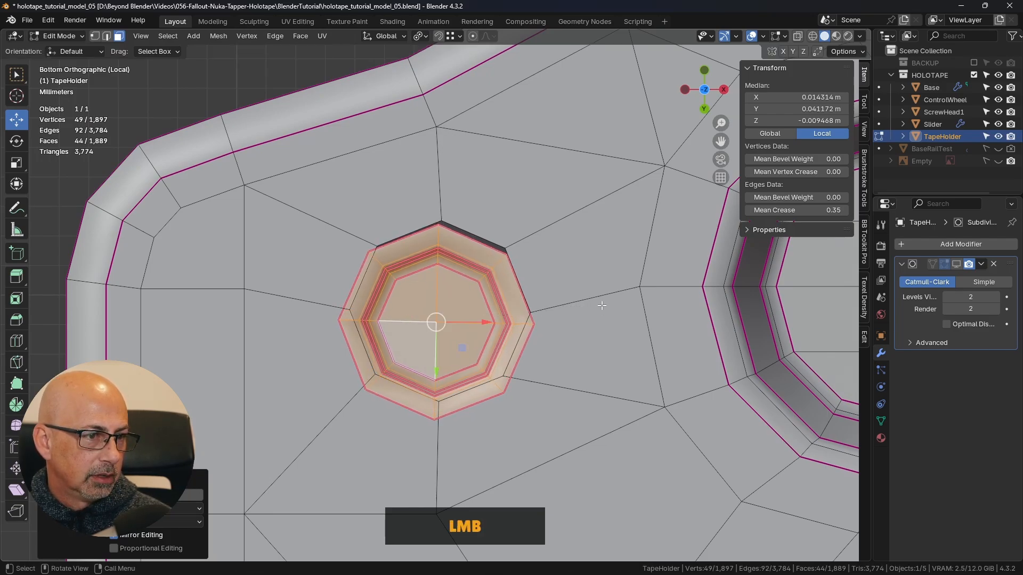
left_click_drag(462, 346, 465, 336)
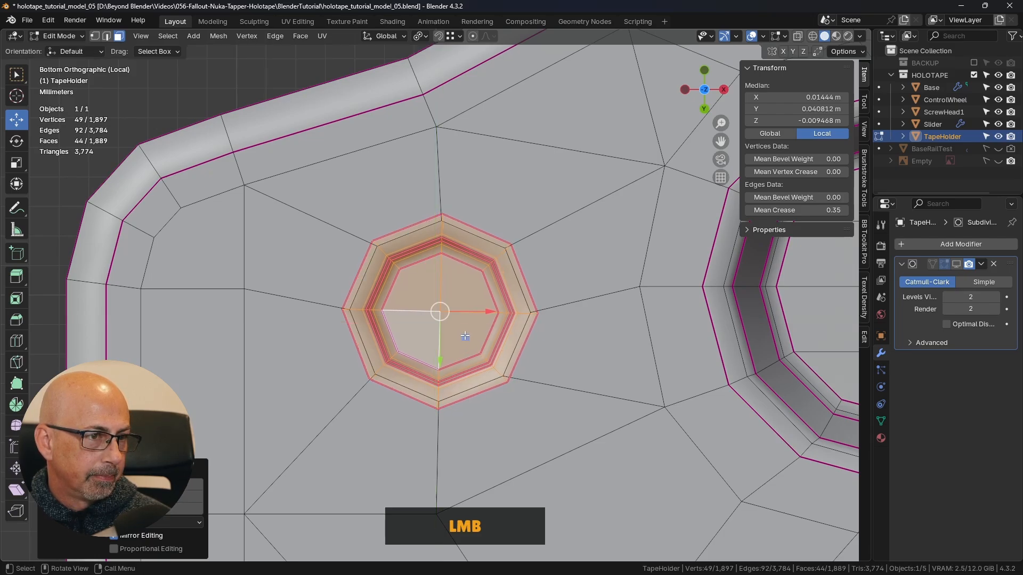
- Select the edge loop of the opening around the duplicated recess and scale it up to about 1.24 so it clears the rim
left_click(108, 38)
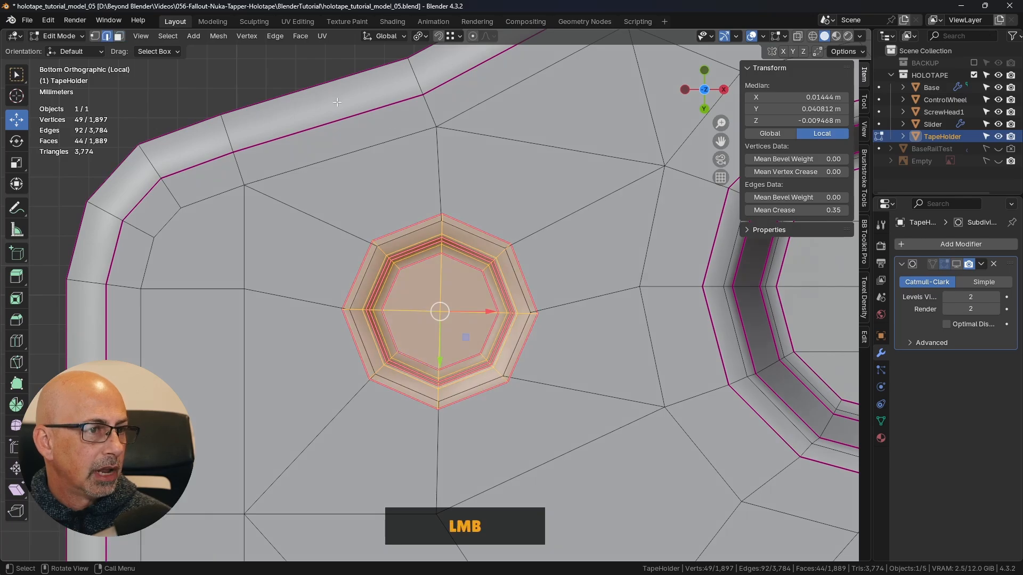
left_click(476, 243, "alt")
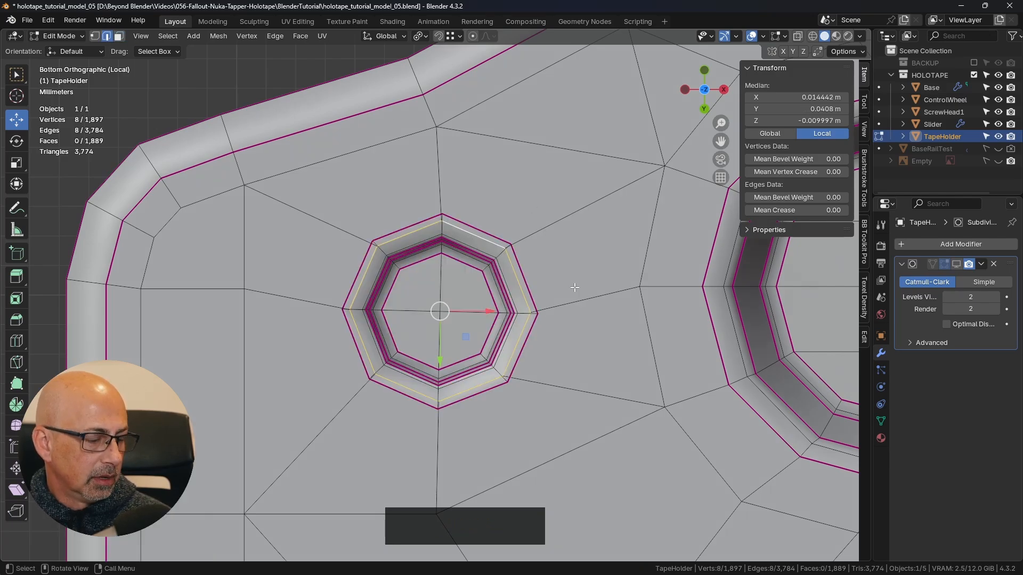
key("e")
key("s")
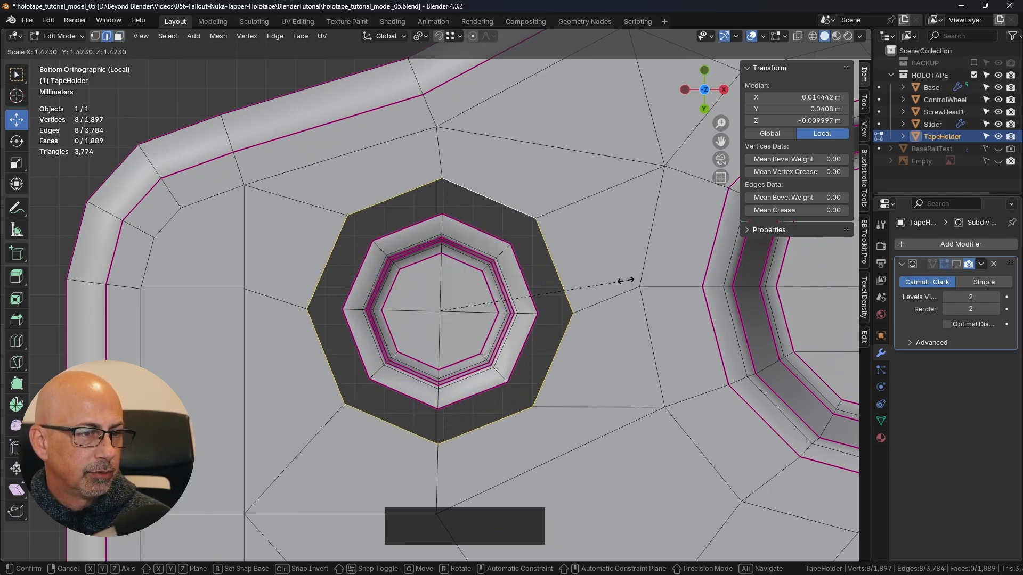
left_click(598, 282)
- Merge three adjacent opening vertices into the matching recess rim vertices with At Last, starting at the vertex facing the slot
middle_click_drag(540, 315, 582, 323)
scroll(532, 235, "down", 3)
scroll(539, 247, "up", 5)
key("1")
left_click(622, 287)
left_click(598, 288, "shift")
key("m")
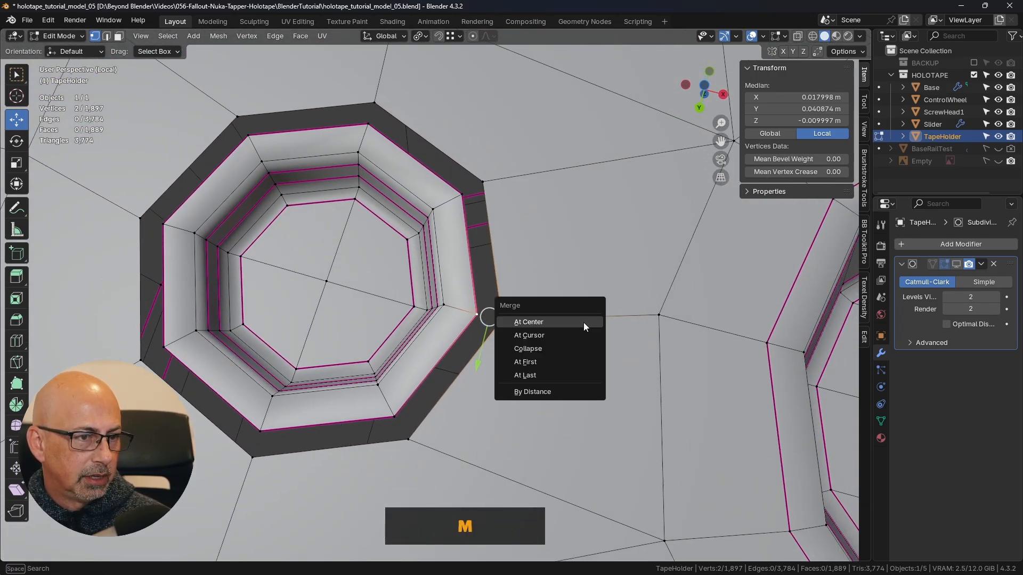
left_click(551, 377)
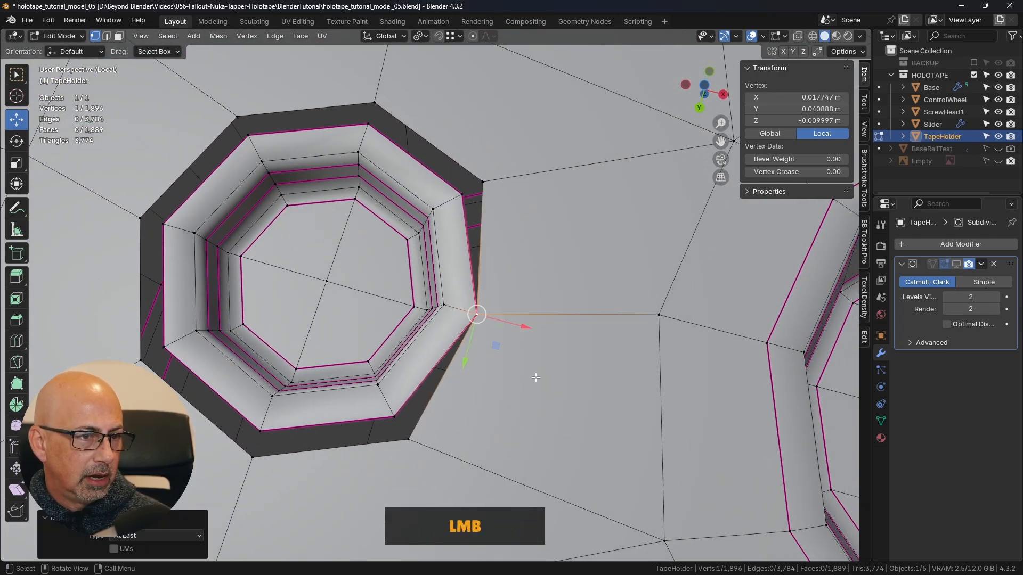
left_click(395, 417, "shift")
key("m")
left_click(426, 403)
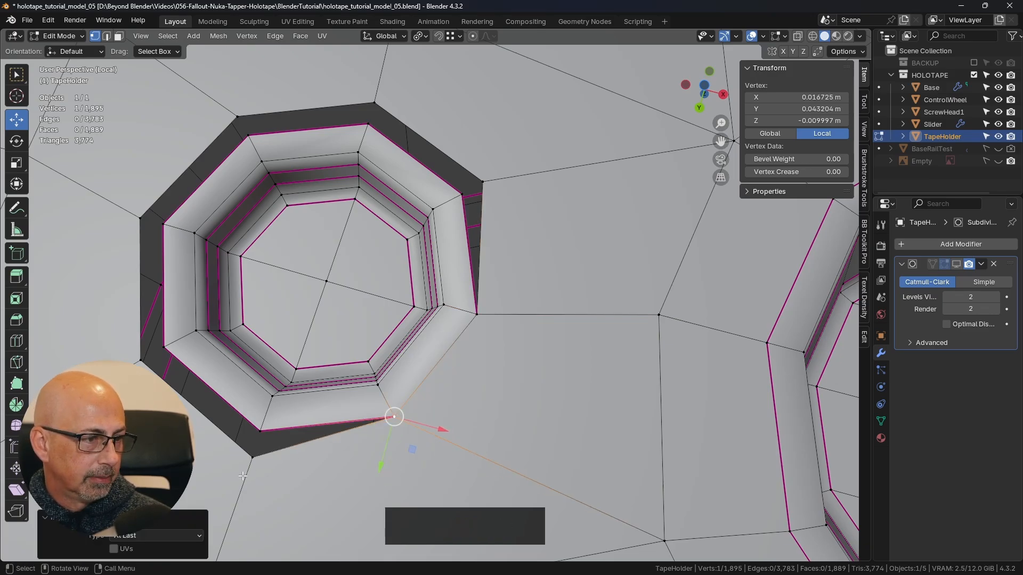
left_click(259, 430, "shift")
key("m")
left_click(327, 415)
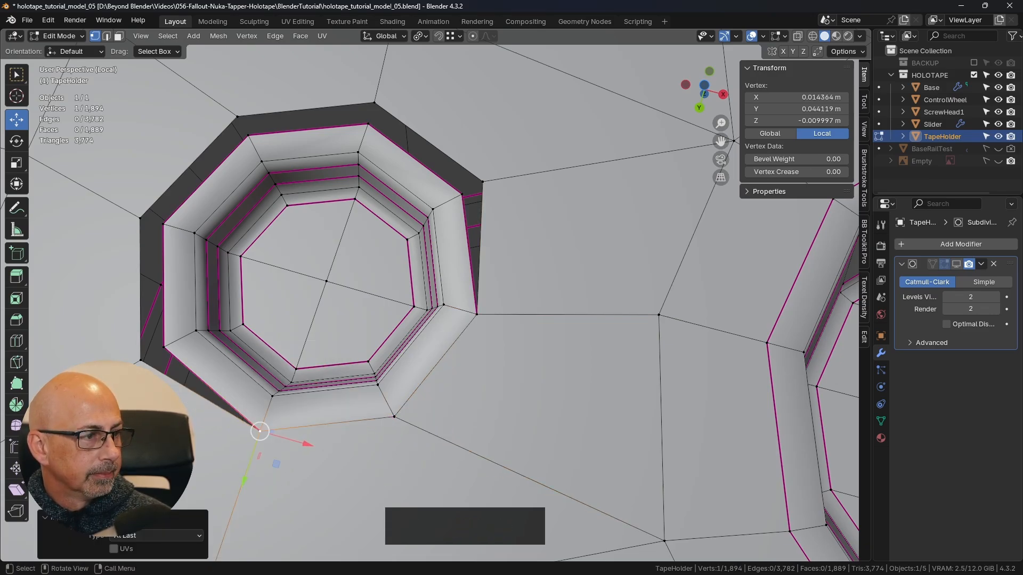
- Merge the two opening vertices on the side away from the slot into their recess rim vertices with At Last
left_click(141, 359)
left_click(162, 348, "shift")
key("m")
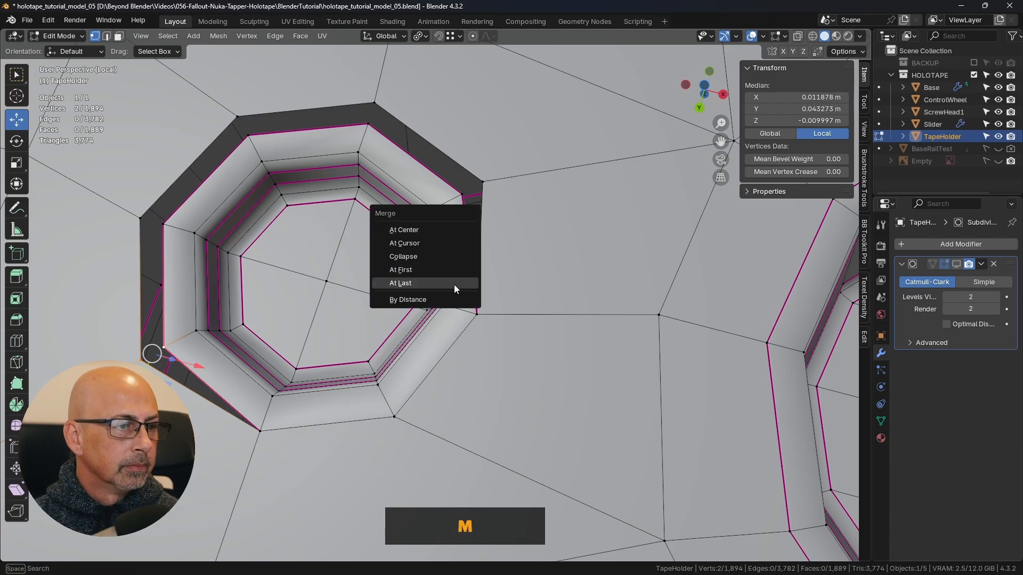
left_click(452, 286)
left_click(144, 220, "shift")
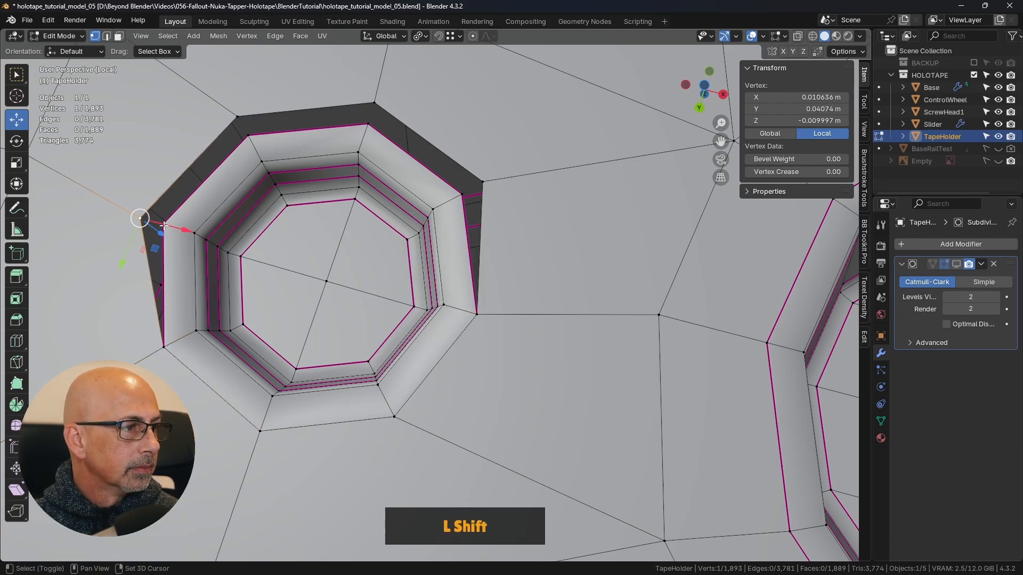
key("m")
left_click(243, 239)
- Merge the last three opening vertices into their recess rim vertices to close the remaining gap around the duplicated recess
left_click(238, 116)
left_click(248, 136, "shift")
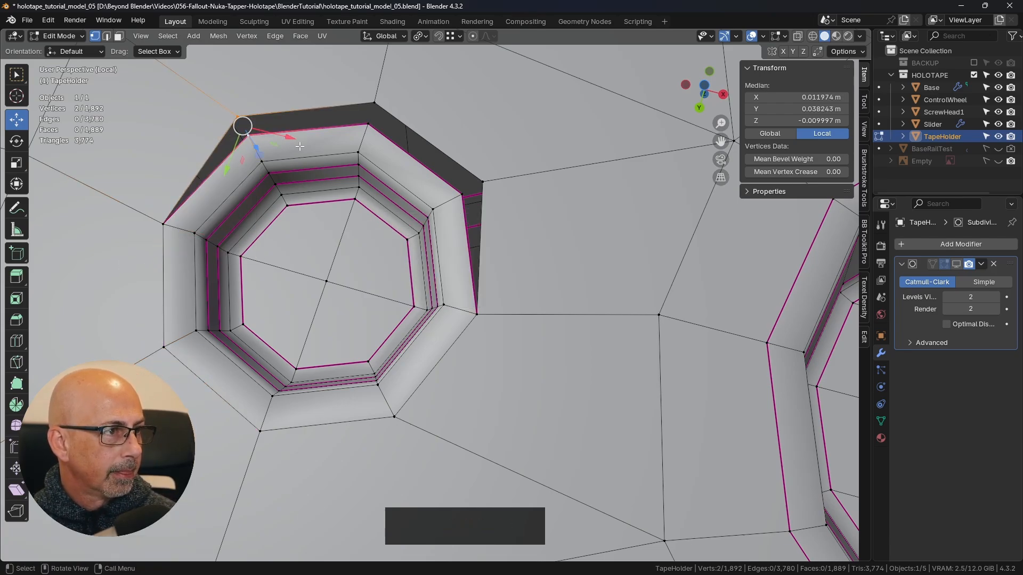
key("m")
left_click(296, 148)
left_click(375, 102, "shift")
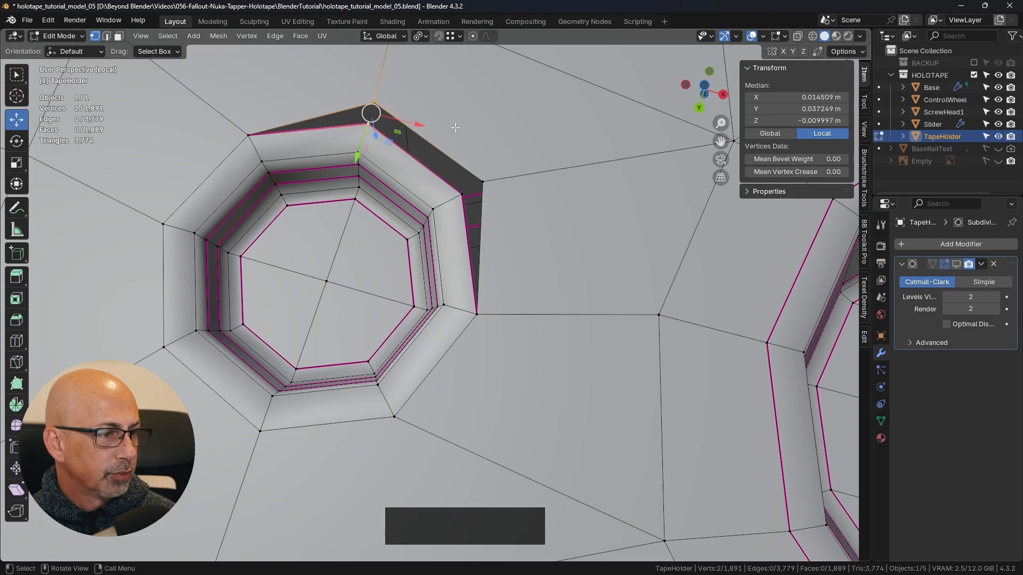
key("shift+r")
left_click(463, 193, "shift")
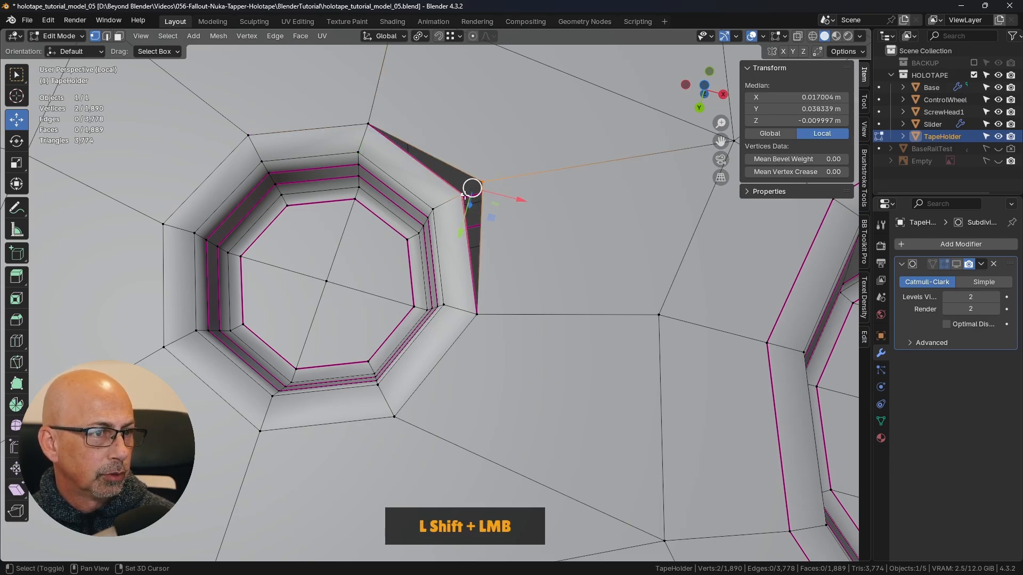
key("shift+r")
- Set the mean crease of the duplicated recess's outer edge loop to 1.00 and scale the loop to about 0.89
scroll(548, 249, "down", 8)
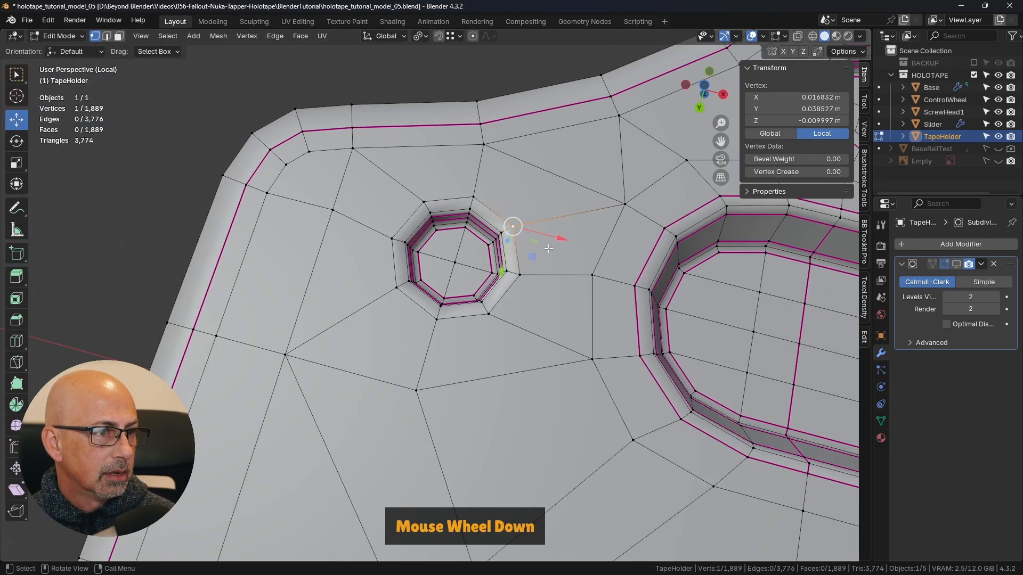
left_click(499, 122)
middle_click_drag(569, 194, 513, 254, "shift")
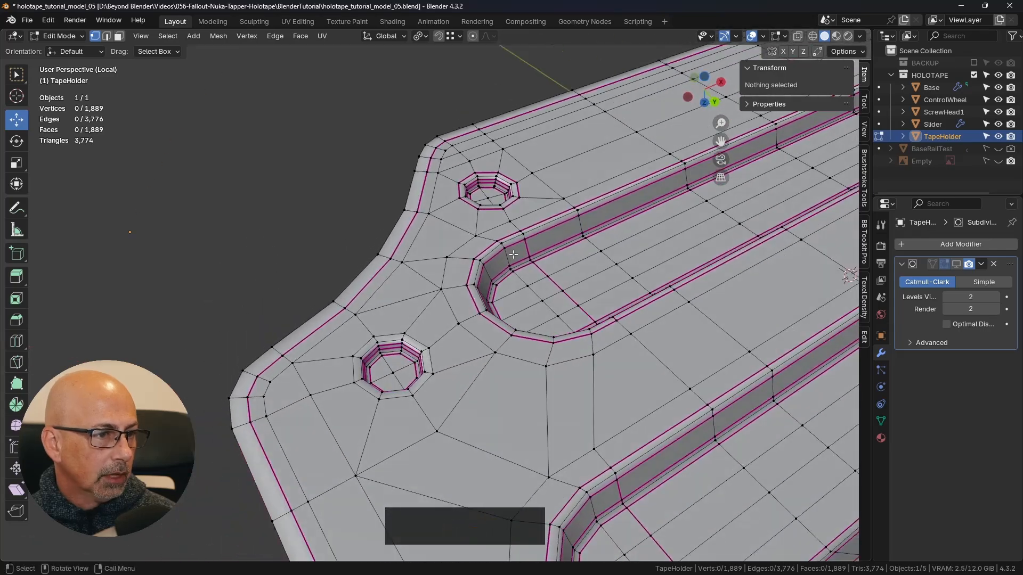
middle_click_drag(406, 350, 444, 351)
scroll(445, 352, "up", 3)
key("2")
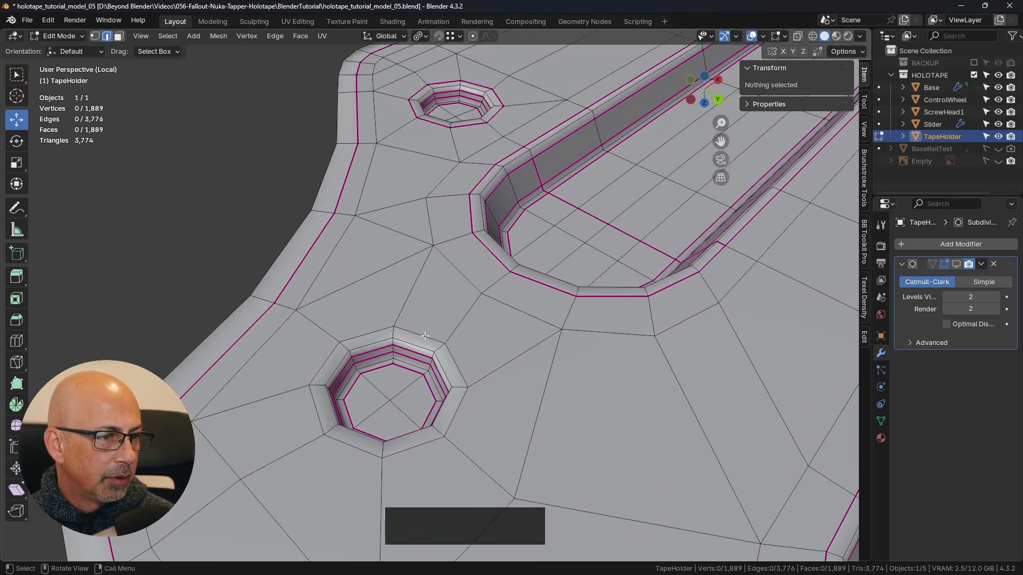
left_click(425, 336, "alt")
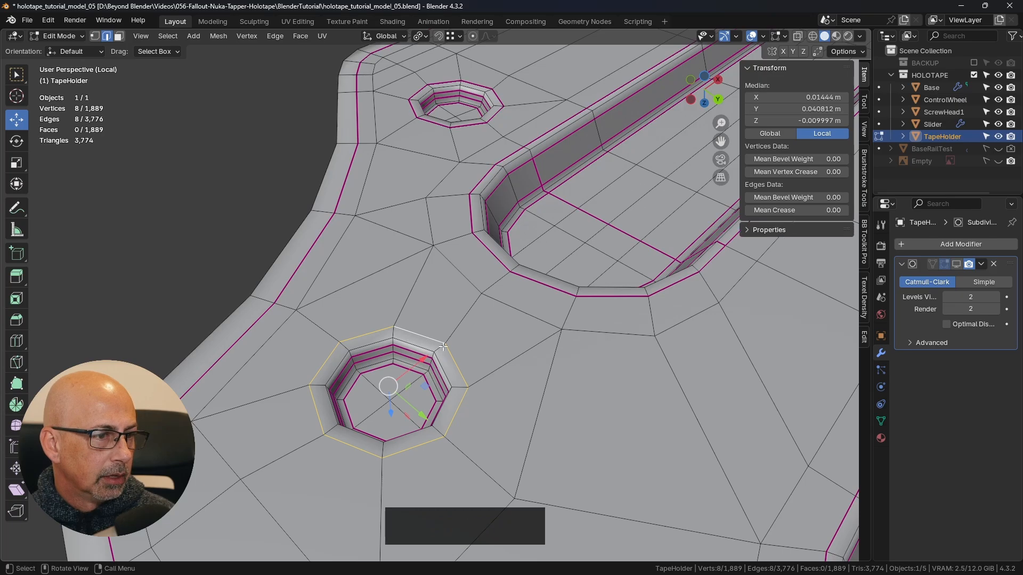
left_click_drag(775, 211, 831, 211)
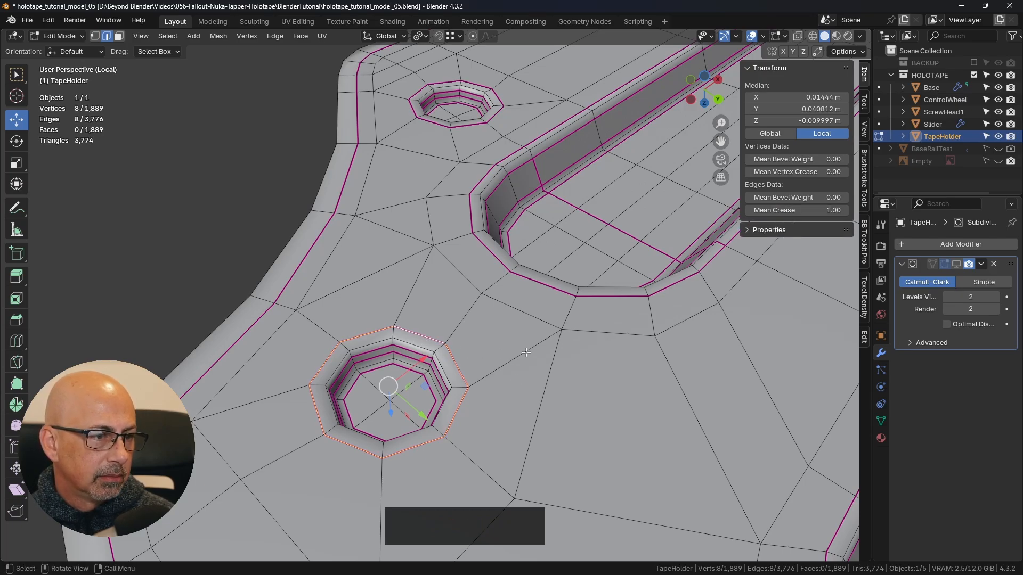
key("s")
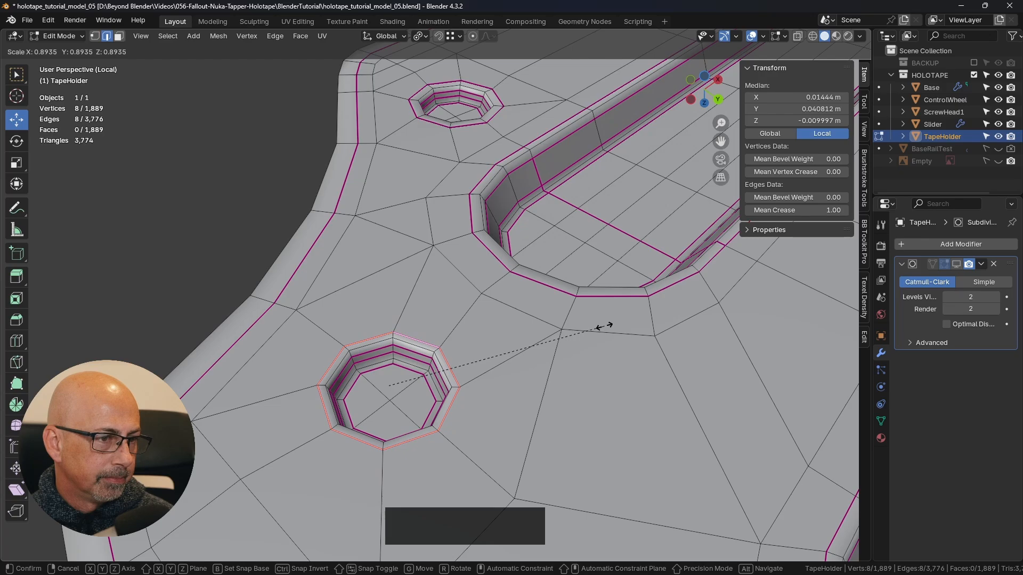
left_click(605, 326)
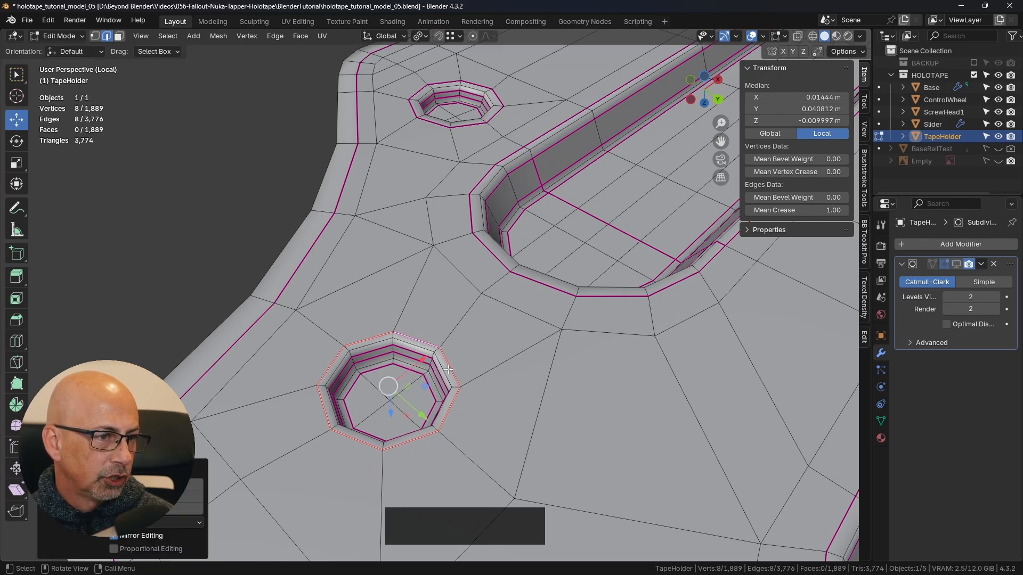
- Select the outer edge loop of the original round recess and scale it to about 0.92
middle_click_drag(448, 369, 346, 450, "shift")
middle_click_drag(578, 137, 538, 258, "shift")
scroll(536, 258, "up", 2)
left_click(532, 228, "alt")
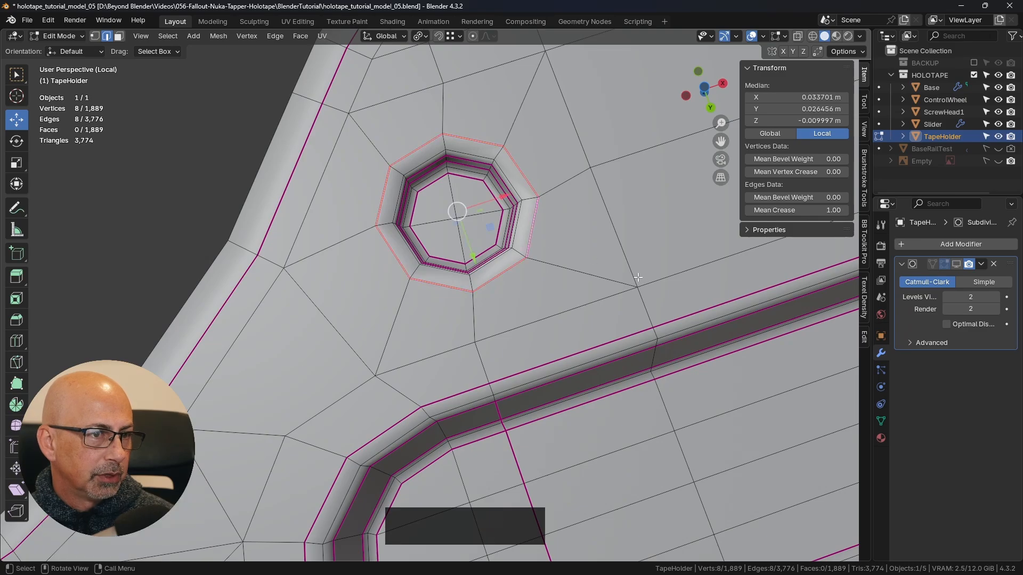
key("s")
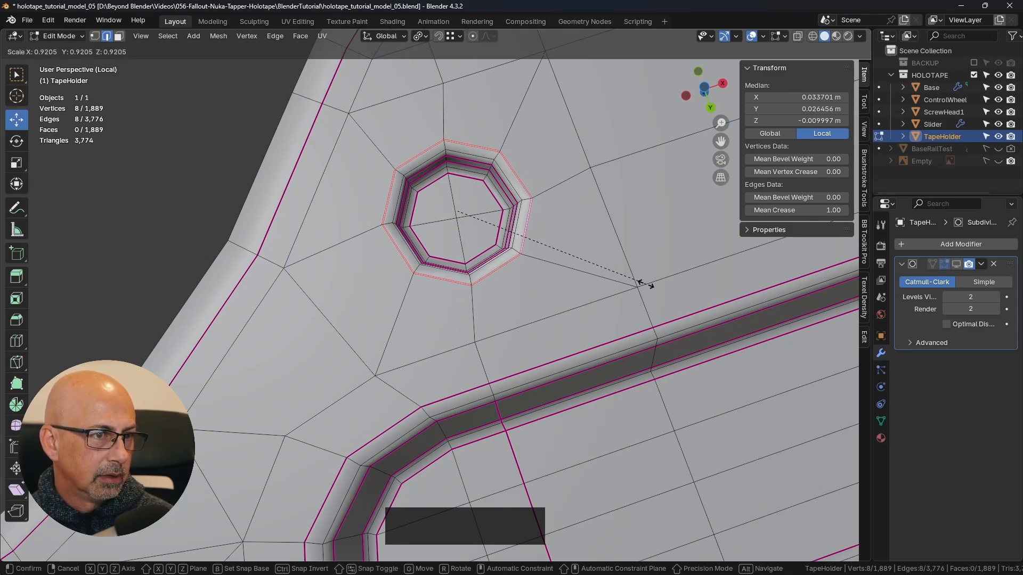
left_click(642, 284)
- View the TapeHolder from below in Object Mode and enable its Subdivision modifier in the viewport
middle_click_drag(548, 370, 592, 287, "shift")
key("KP_7")
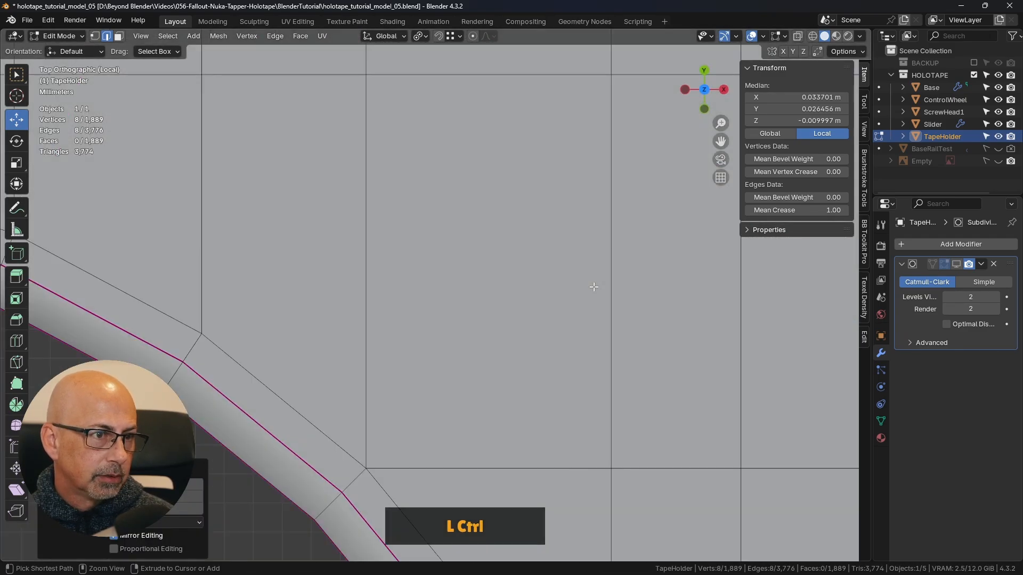
key("ctrl+KP_7")
scroll(594, 290, "down", 3)
middle_click_drag(607, 353, 627, 298, "shift")
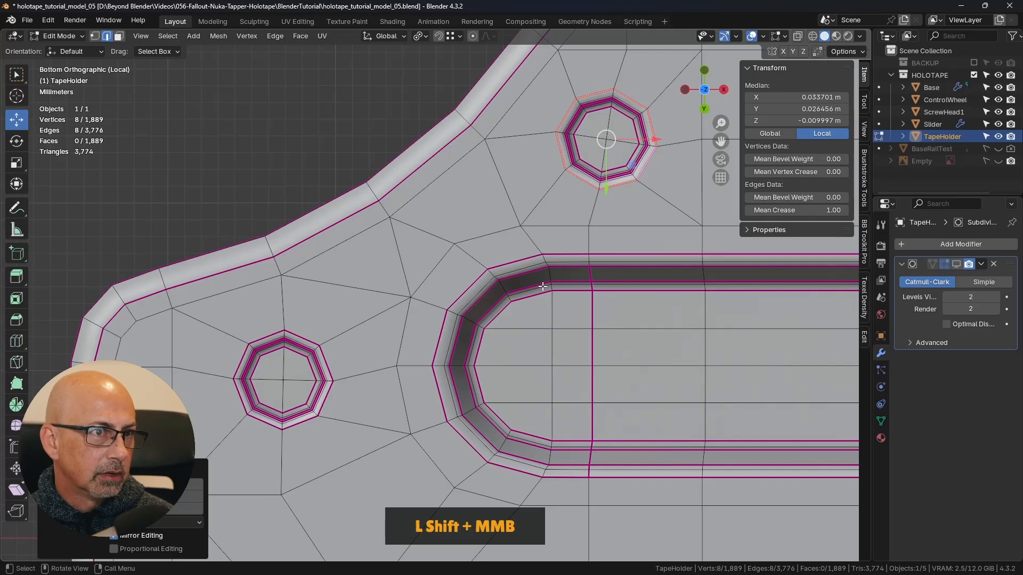
left_click(258, 151)
key("ctrl+Tab")
left_click(160, 151)
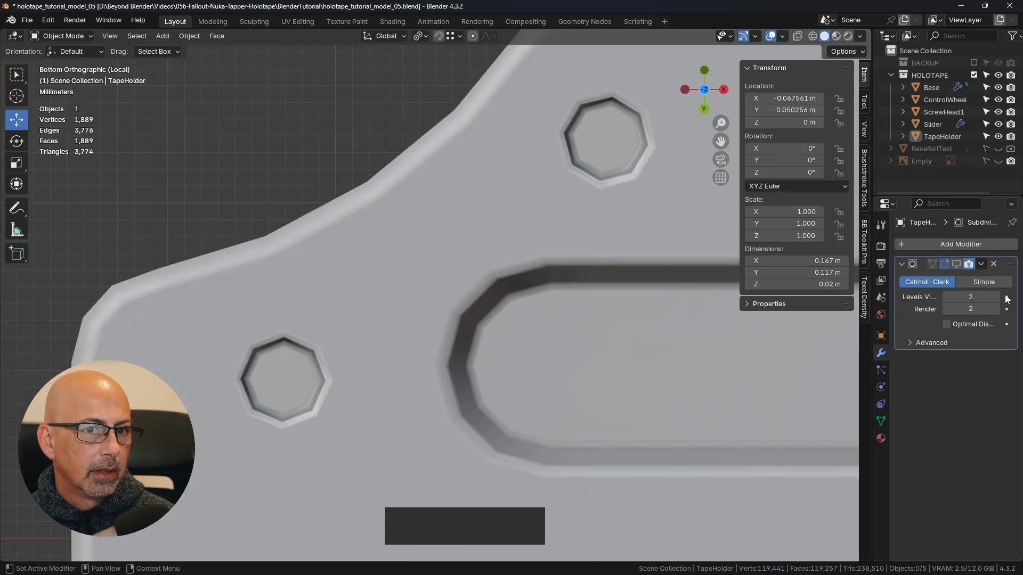
left_click(954, 265)
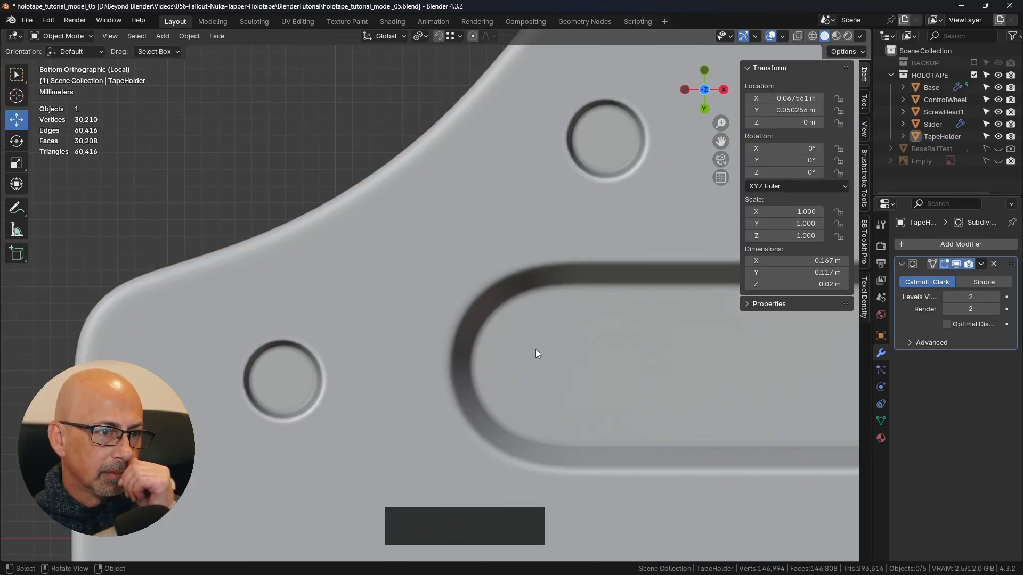
- Examine the smoothed recesses from below and up close in Edit Mode, and return to the full model in Object Mode
scroll(535, 349, "down", 5)
middle_click_drag(552, 358, 482, 315, "shift")
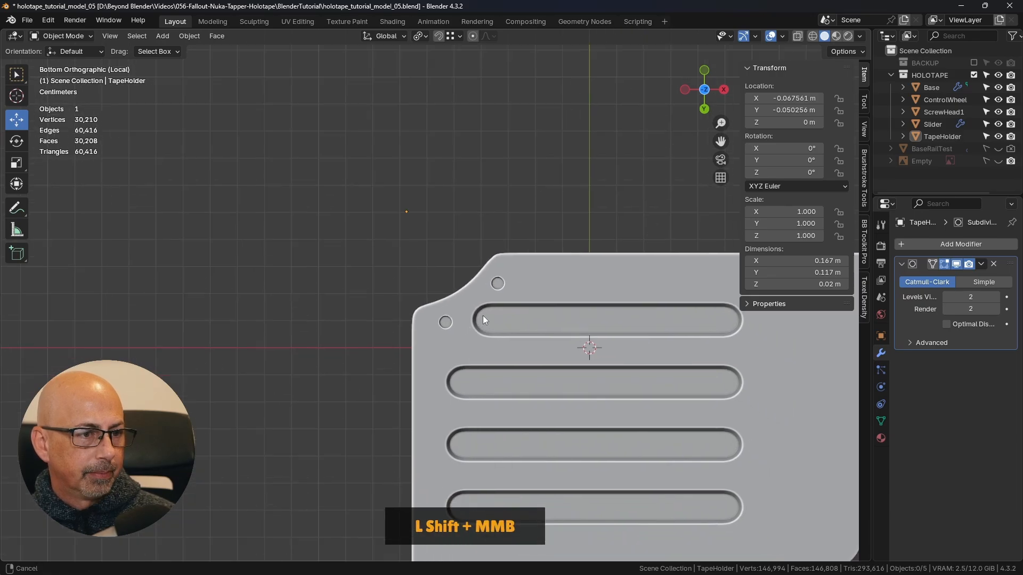
key("Tab")
left_click(430, 313)
scroll(430, 314, "up", 2)
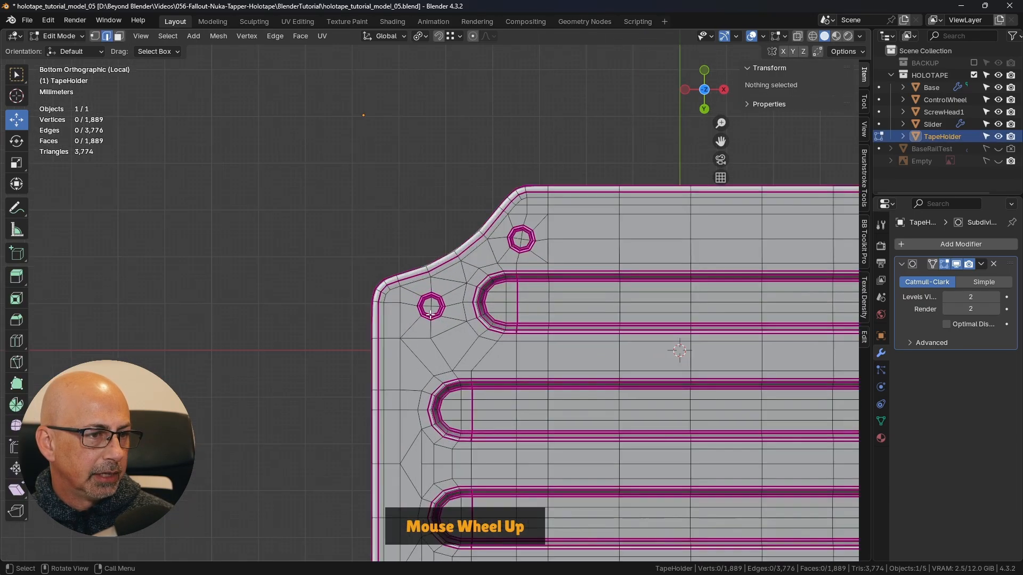
scroll(430, 315, "up", 4)
scroll(434, 308, "up", 6)
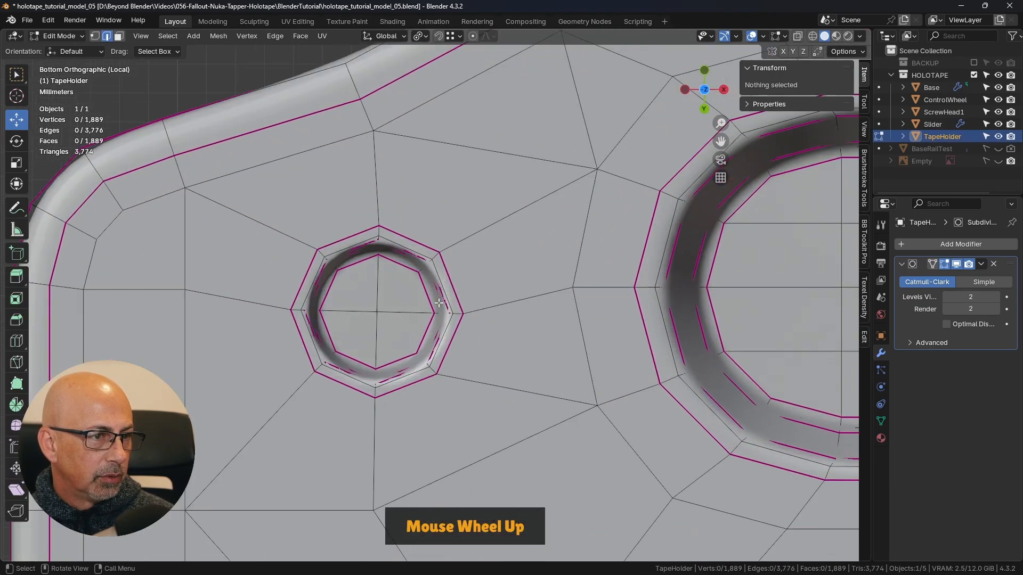
scroll(438, 302, "down", 4)
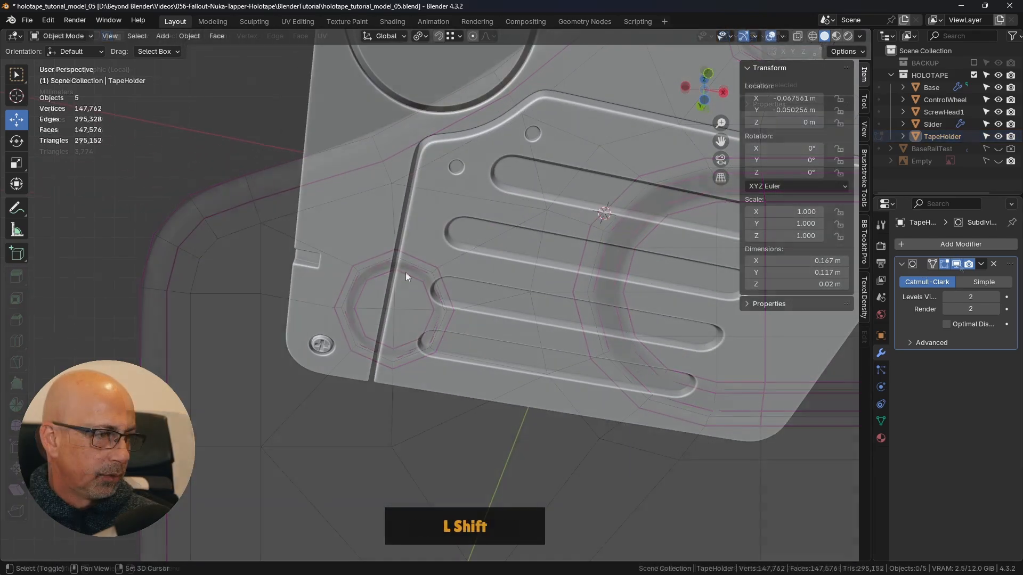
- Select the corner screw head ScrewHead1 and widen the Properties editor to show its modifiers fully
left_click(322, 345)
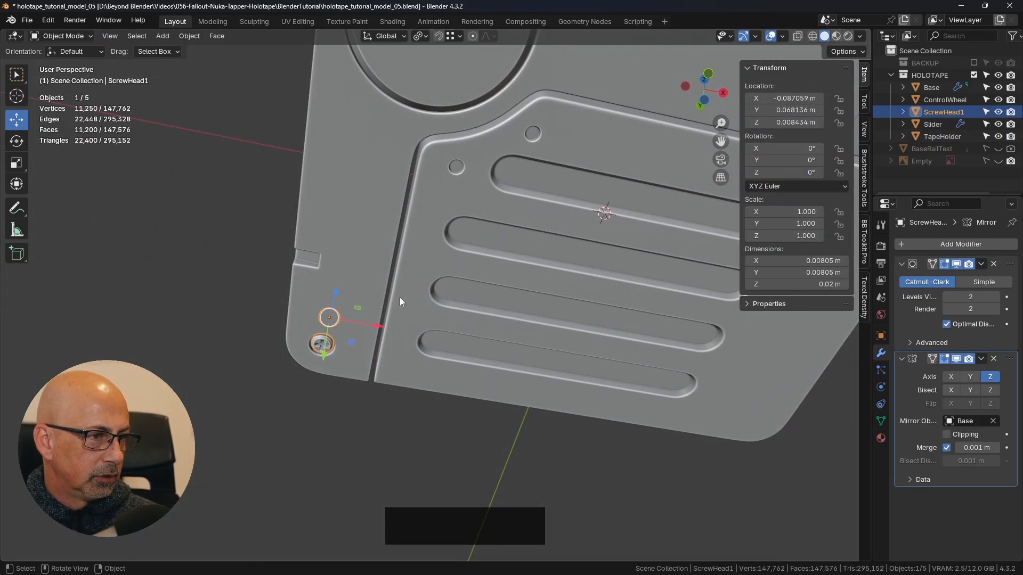
middle_click_drag(401, 301, 461, 333)
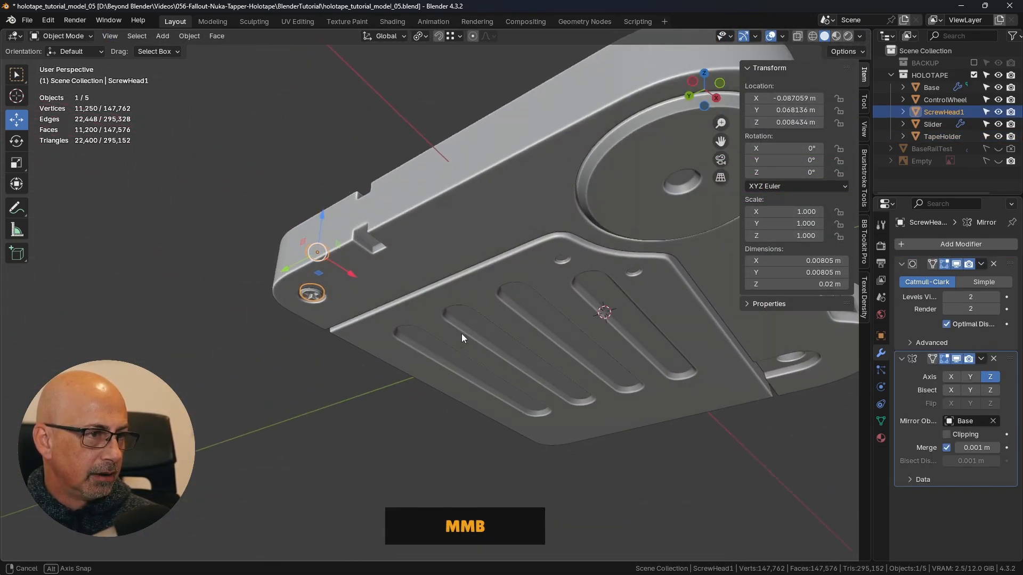
middle_click_drag(376, 286, 416, 315, "shift")
middle_click_drag(416, 315, 458, 292)
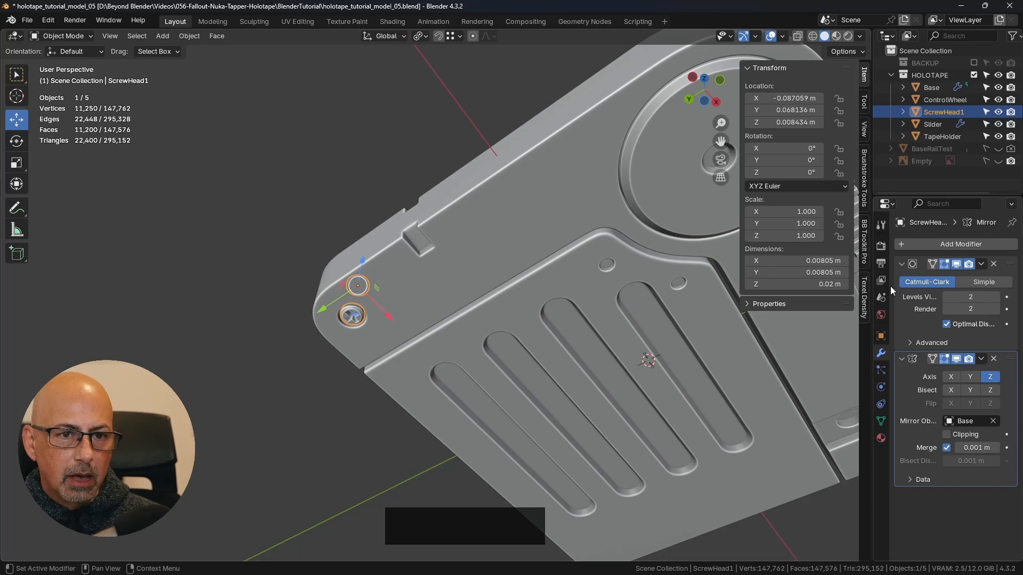
left_click_drag(875, 288, 853, 287)
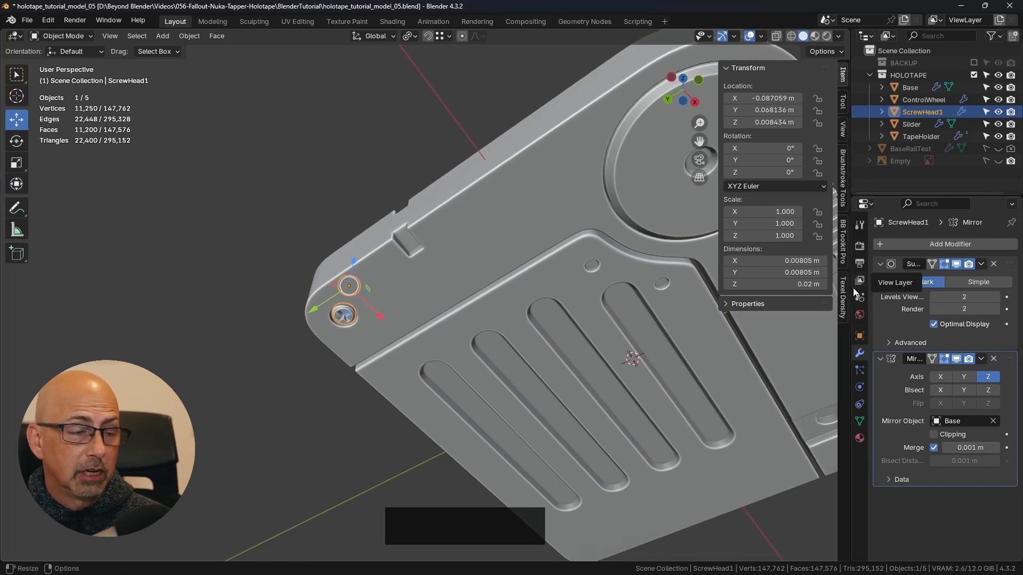
- Create a linked duplicate of ScrewHead1 and leave it at the original's position
middle_click_drag(355, 290, 345, 251, "shift")
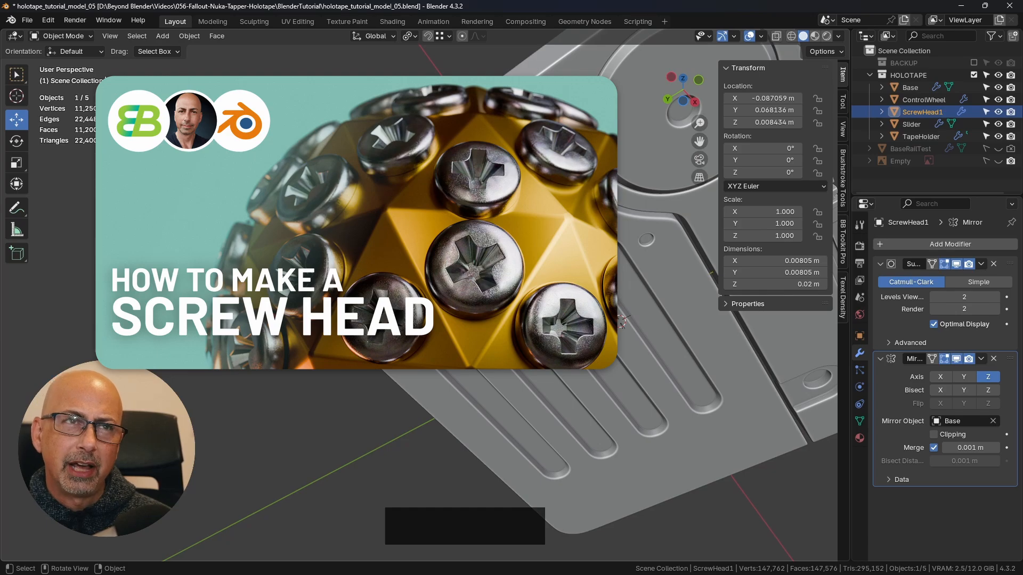
middle_click_drag(442, 283, 414, 282, "shift")
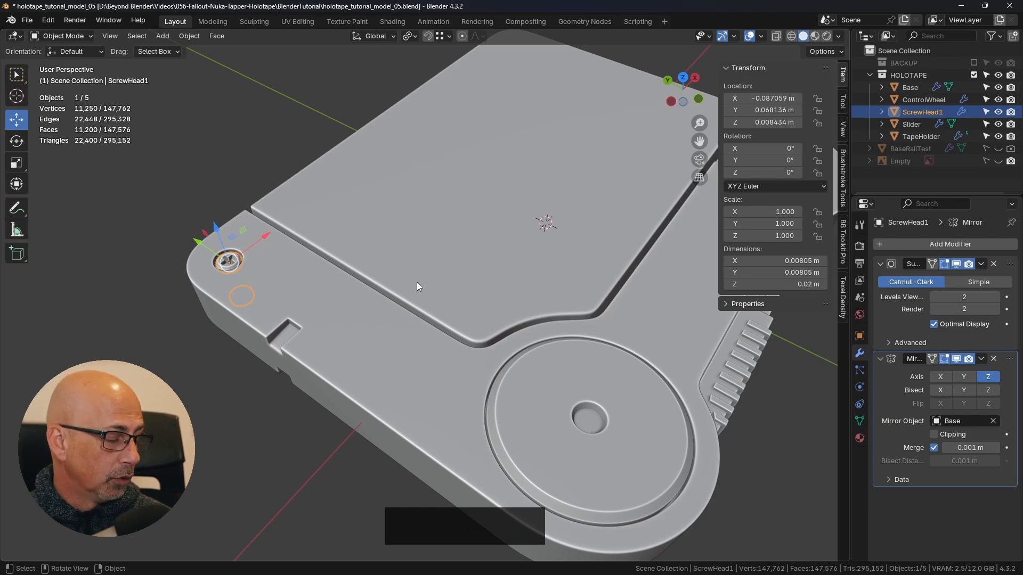
key("alt+d")
right_click(436, 242)
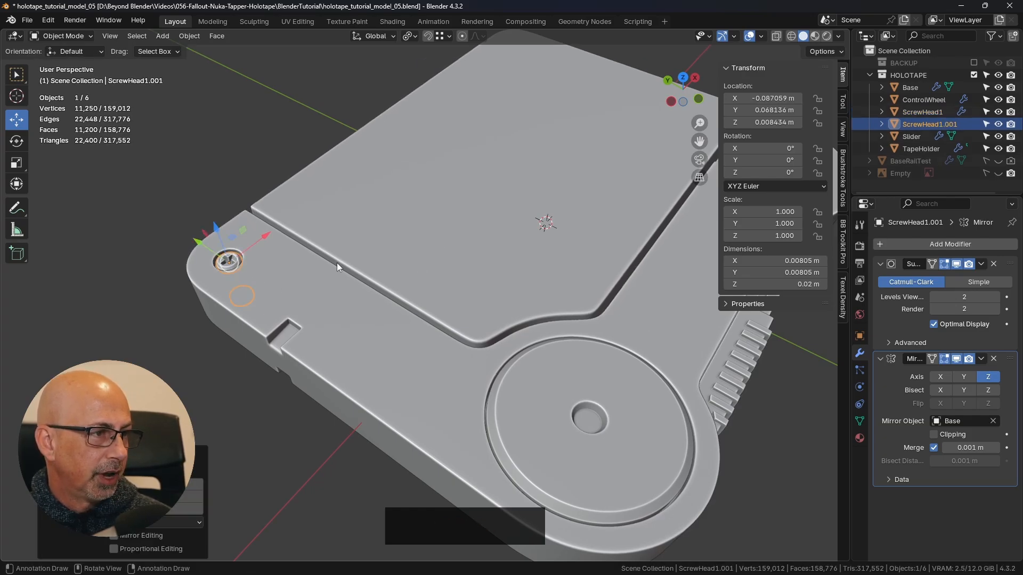
- Move the duplicate screw head clear of the body, out beyond the ridged slider edge
mouse_move(337, 258)
middle_mouse_down()
mouse_move(356, 267)
mouse_move(346, 273)
middle_mouse_up()
left_click_drag(228, 296, 613, 306)
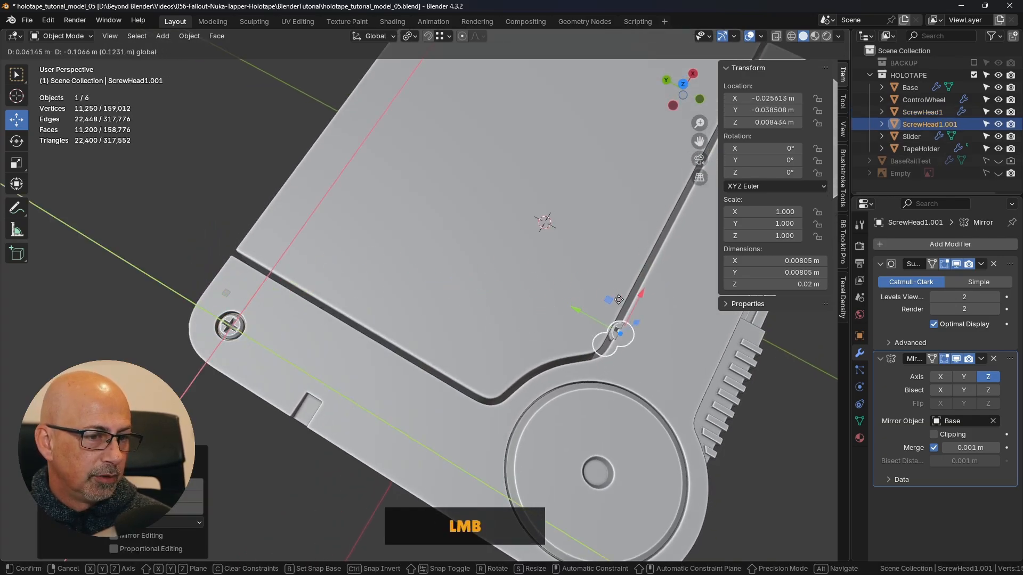
middle_click_drag(652, 354, 458, 260, "shift")
left_click_drag(455, 258, 448, 301)
middle_click_drag(448, 301, 516, 240)
left_click_drag(515, 240, 321, 275)
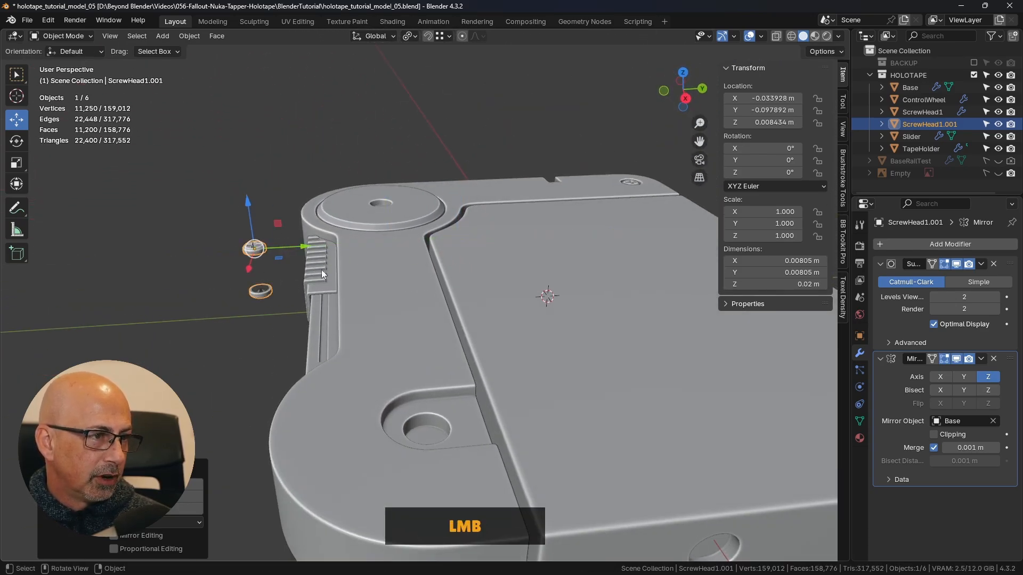
- Remove the duplicate screw head's Mirror modifier and rotate it 180° about the global X axis
left_click(994, 360)
middle_click_drag(533, 298, 334, 238, "shift")
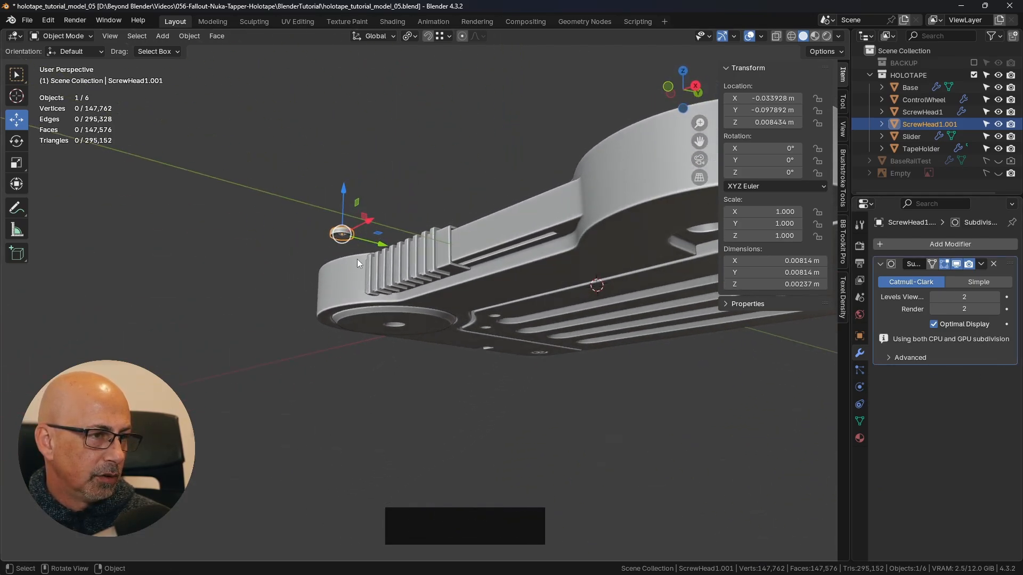
key("r")
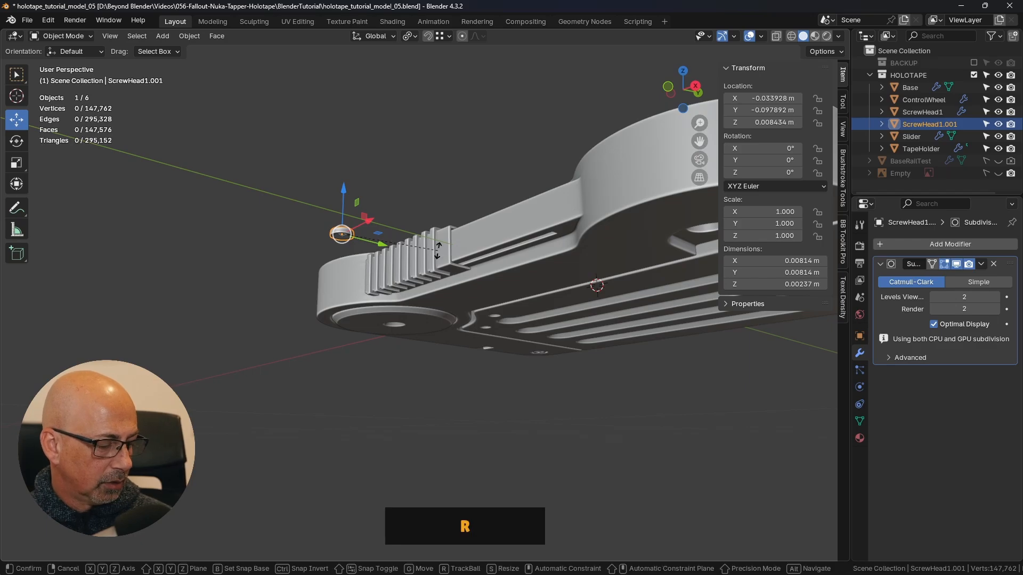
key("x")
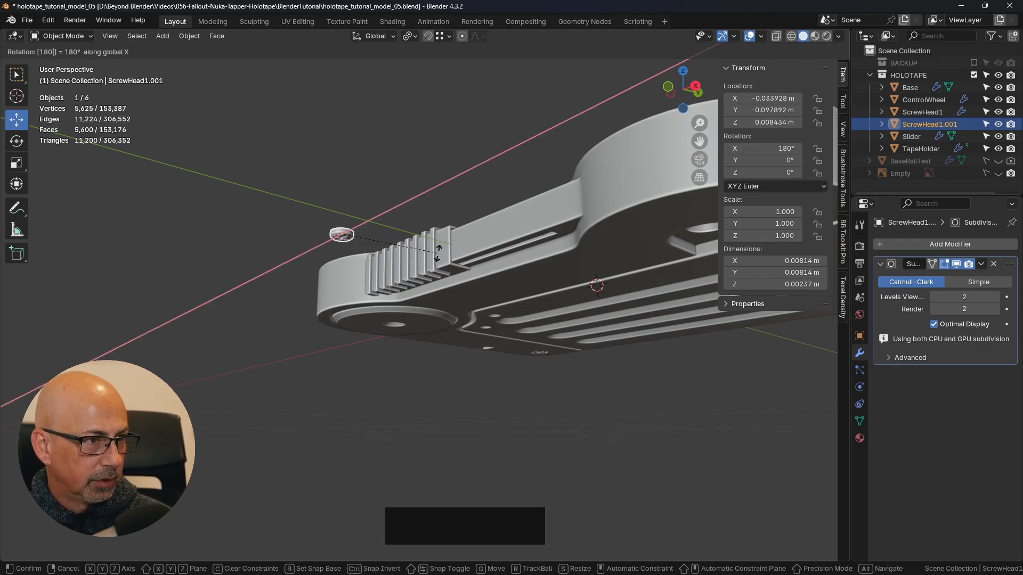
key("Return")
- In the bottom view, move the flipped screw head along Y over the small TapeHolder recess nearest the first slot
middle_click_drag(438, 260, 472, 182)
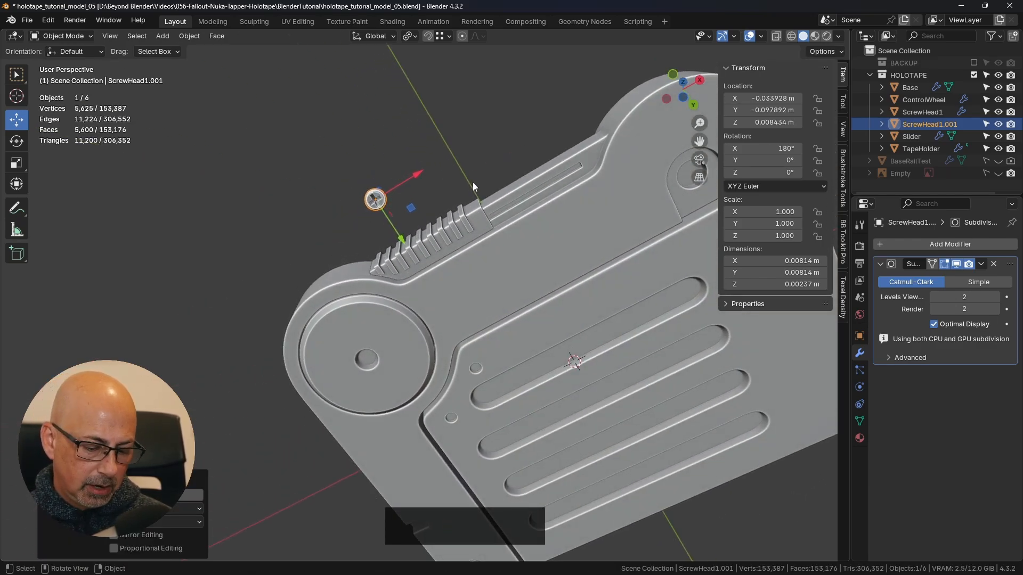
key("KP_7")
key("ctrl+KP_7")
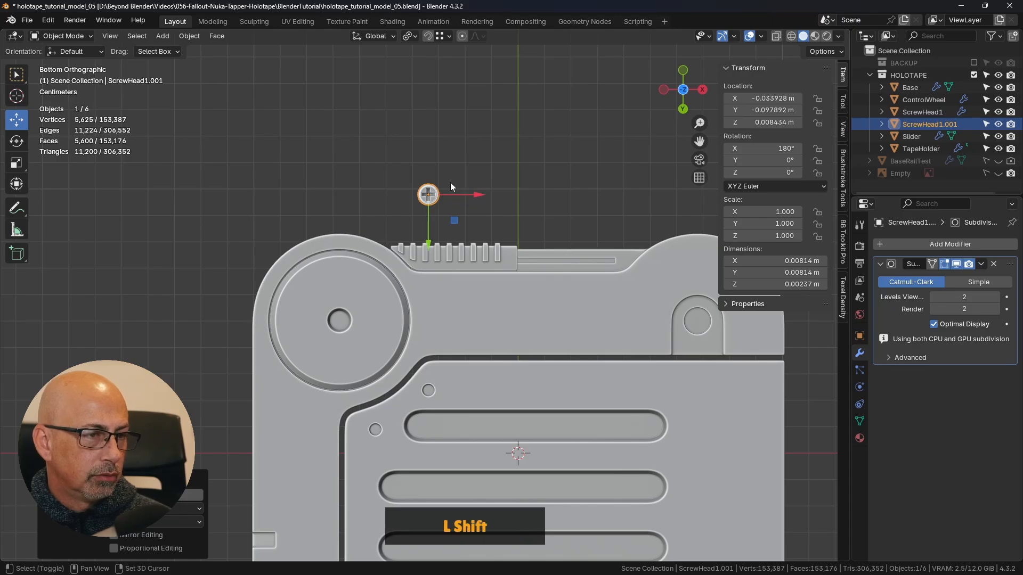
middle_click_drag(451, 186, 499, 198, "shift")
left_click_drag(466, 172, 467, 360)
left_click(466, 360)
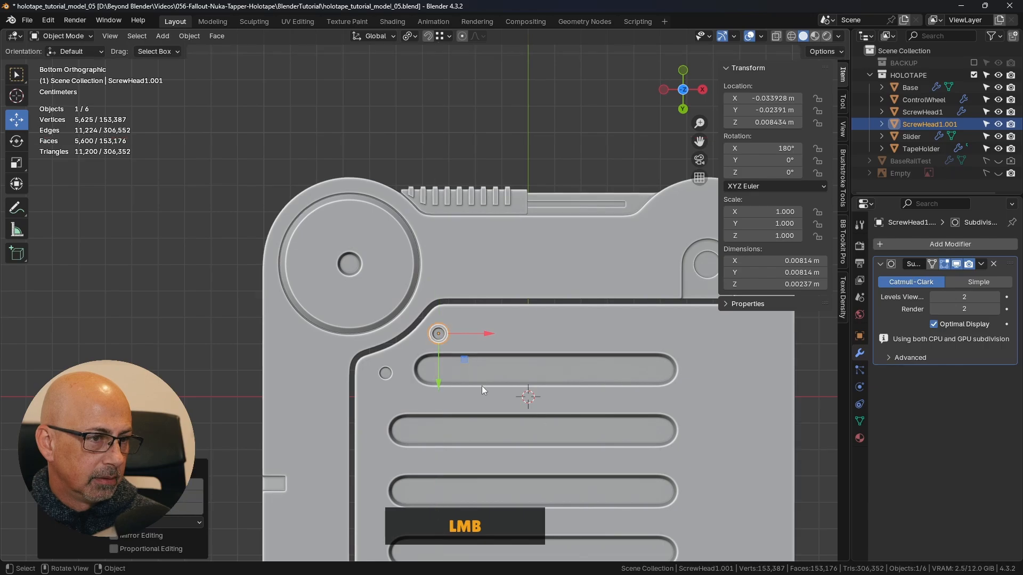
- Move the screw head along Z to just outside the underside, at about -0.0119 m
middle_click_drag(481, 386, 468, 311)
left_click_drag(461, 392, 470, 321)
scroll(468, 309, "up", 3)
scroll(468, 308, "up", 2)
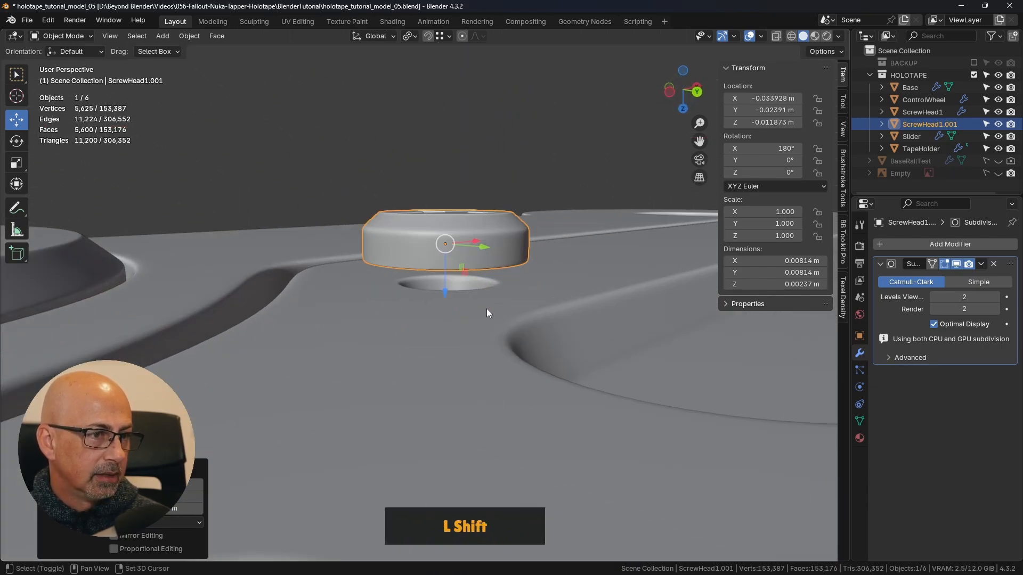
middle_click_drag(486, 312, 575, 245, "shift")
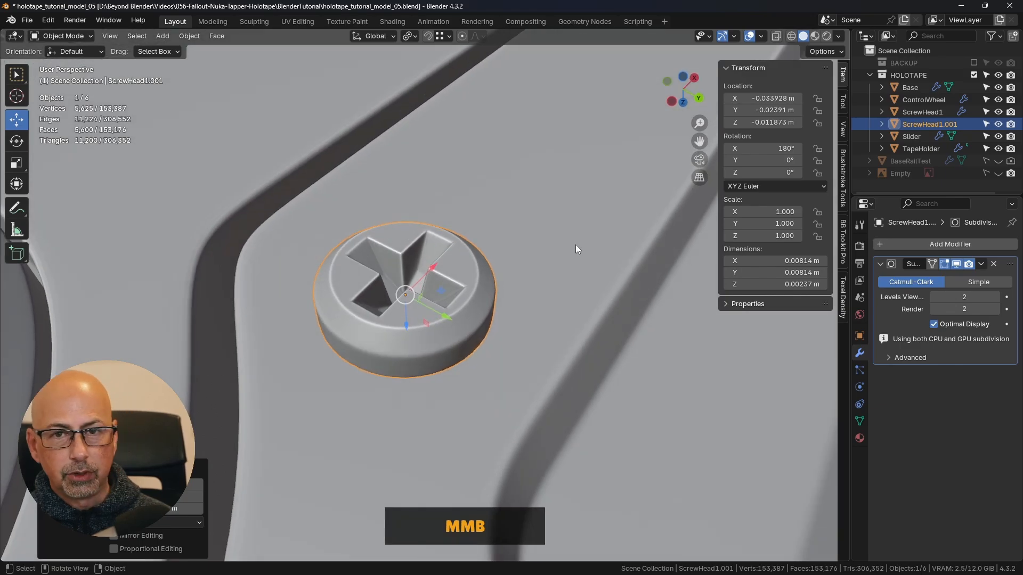
- Scale the screw head uniformly to about 0.494 so it fits the small recess
key("s")
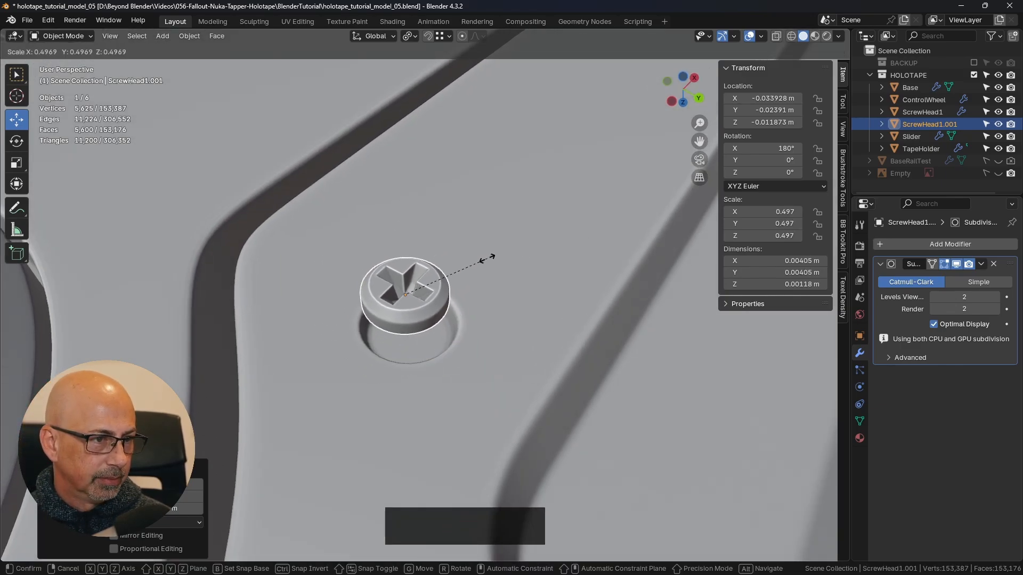
left_click(491, 262)
key("ctrl+KP_7")
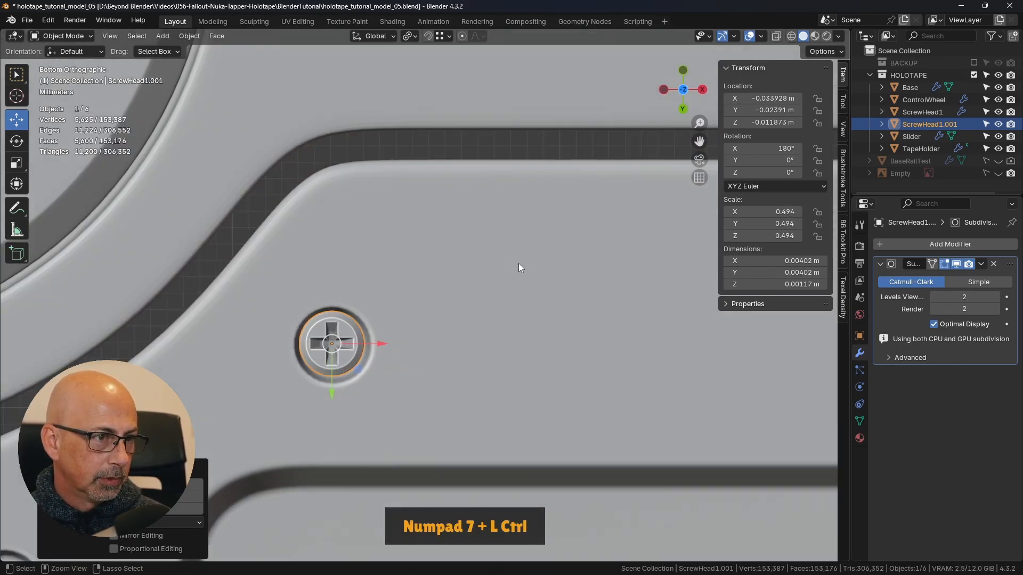
- Centre the screw head in its recess from below, at about X -0.03385 m and Y -0.02382 m
middle_click_drag(486, 297, 511, 251, "shift")
scroll(427, 245, "up", 2)
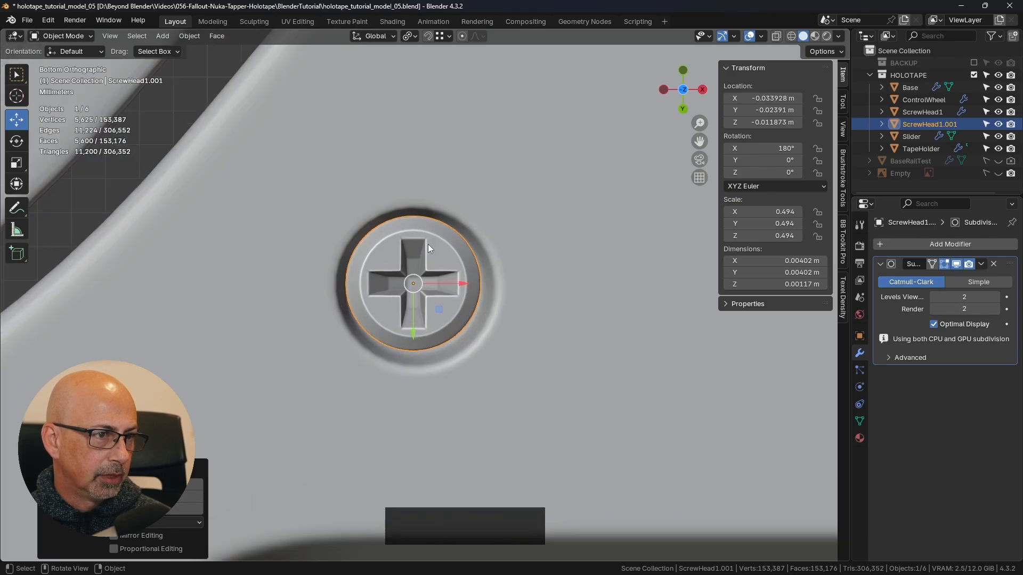
scroll(471, 261, "up", 2)
left_click_drag(427, 318, 430, 318)
scroll(435, 340, "down", 5)
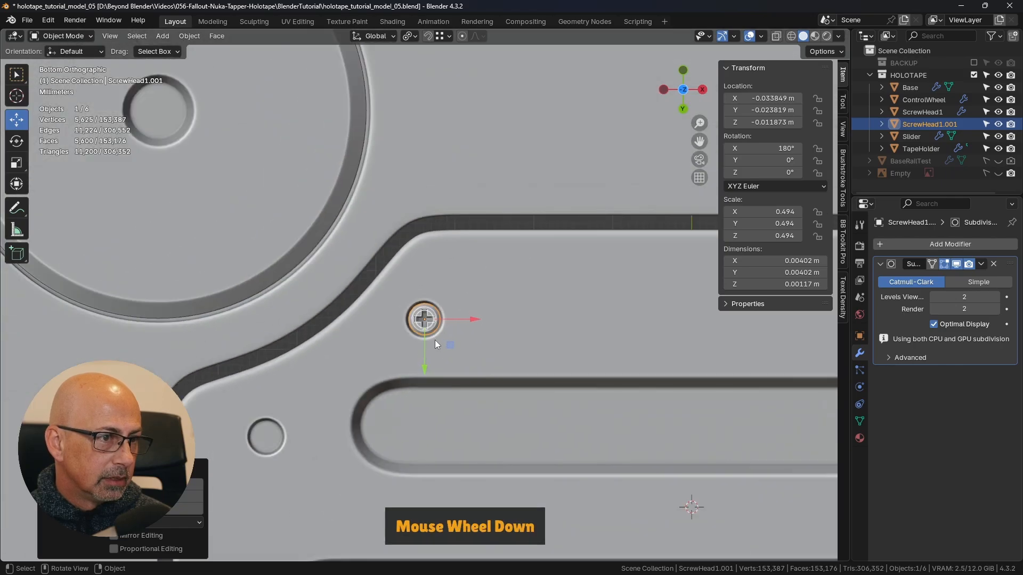
- Move the screw head along Z partly into its recess, to about -0.0098 m
middle_click_drag(434, 340, 490, 335, "shift")
middle_click_drag(552, 292, 575, 234)
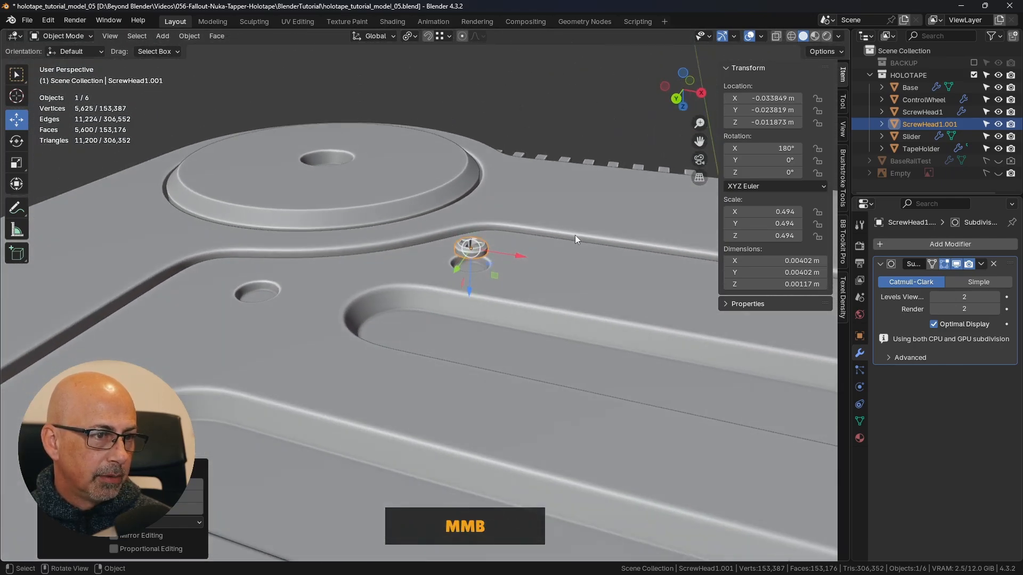
scroll(466, 282, "up", 3)
left_click_drag(478, 235, 482, 277)
middle_click_drag(482, 277, 566, 245)
- Seat the screw head against the recess floor at about Z -0.00938 m using a front wireframe view, and return to Solid shading
key("KP_1")
key("z")
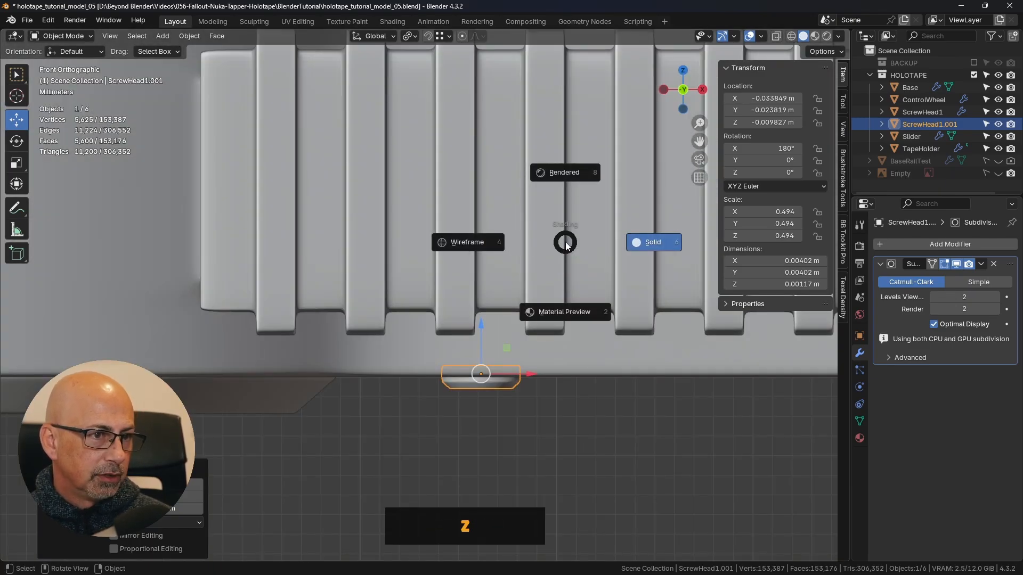
left_click(477, 243)
scroll(491, 400, "up", 3)
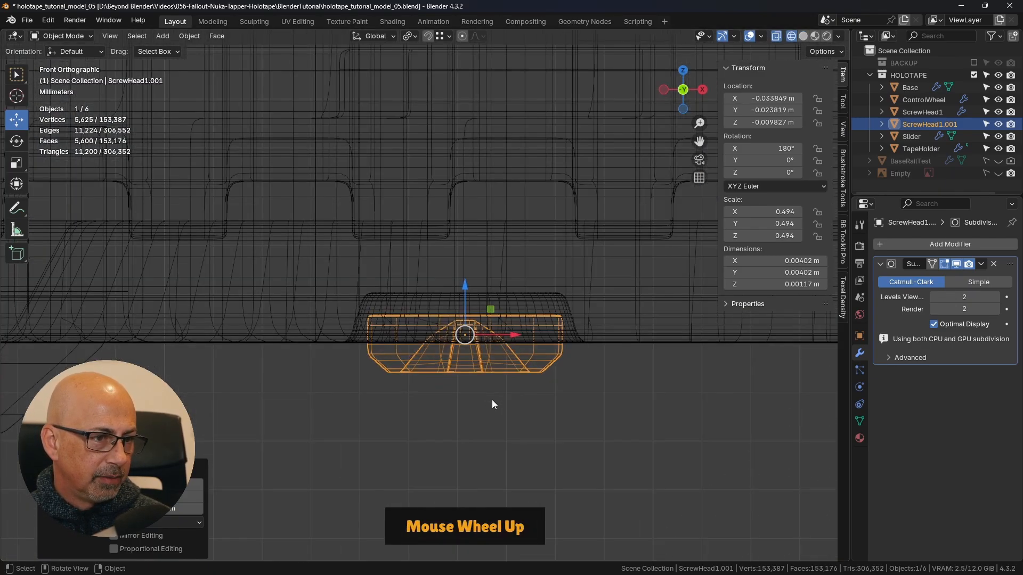
left_click_drag(461, 270, 464, 243)
scroll(559, 270, "up", 6)
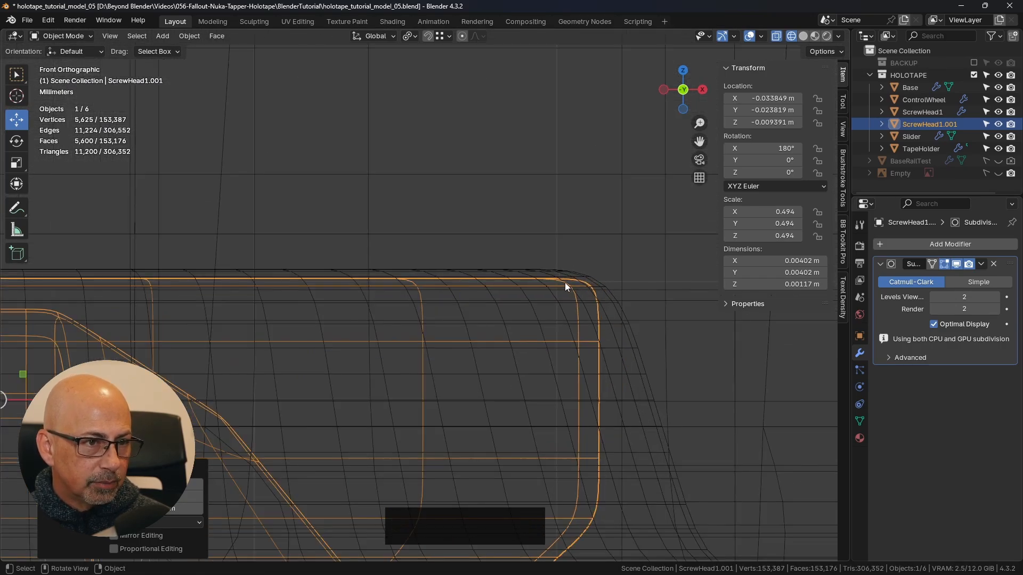
middle_click_drag(189, 283, 649, 274, "shift")
left_click_drag(638, 355, 641, 340, "shift")
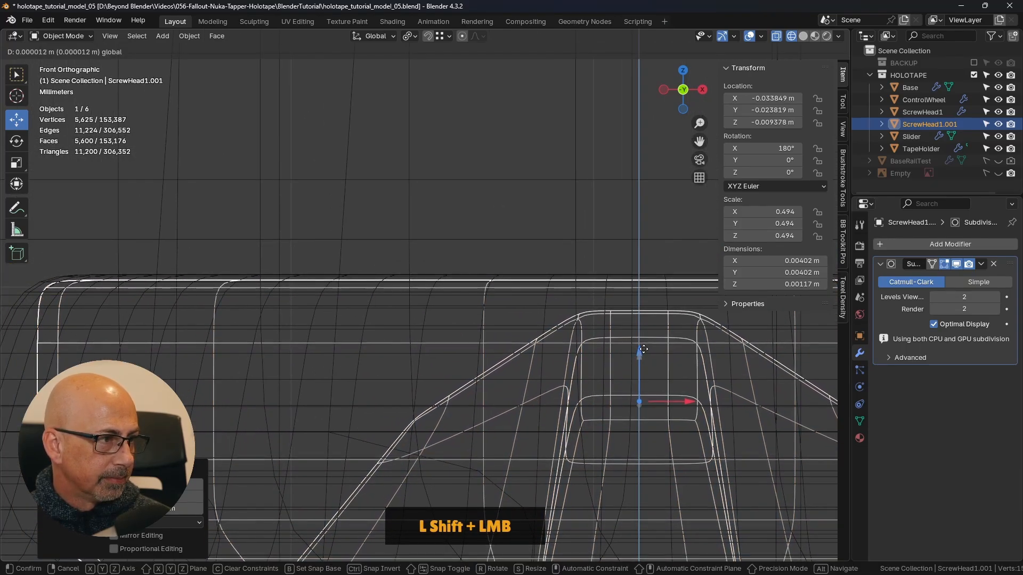
scroll(615, 370, "down", 4)
mouse_move(615, 370)
middle_mouse_down("shift")
mouse_move(535, 347)
mouse_move(583, 302)
mouse_move(555, 284)
mouse_move(545, 196)
mouse_move(530, 214)
middle_mouse_up("shift")
scroll(530, 215, "down", 5)
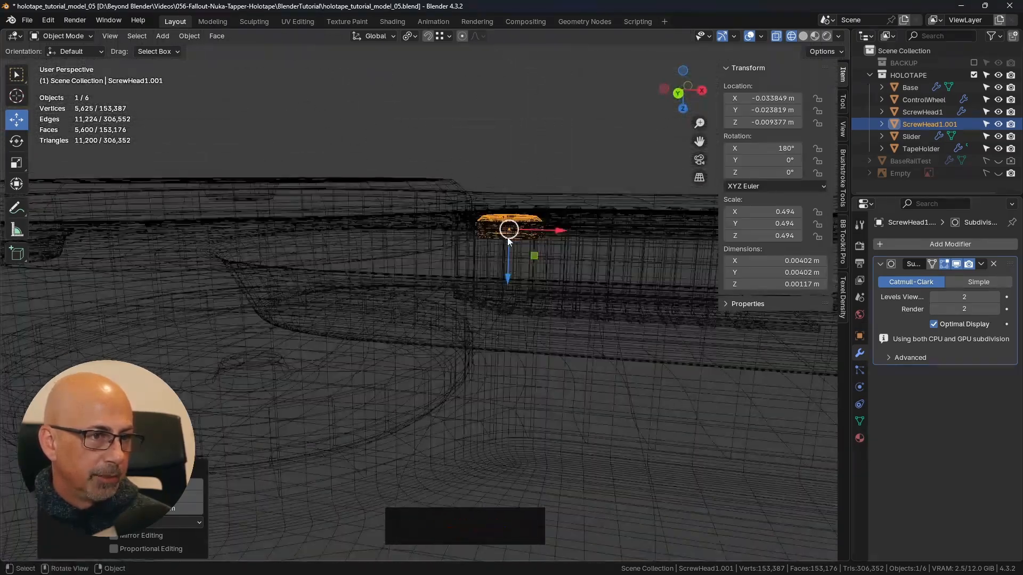
key("z")
left_click(590, 238)
- Create a linked duplicate of the small screw head and place it in the second recess, about X -0.0539 m, Y -0.0088 m
scroll(557, 280, "down", 3)
middle_click_drag(551, 296, 500, 311)
scroll(484, 338, "down", 2, "shift")
key("KP_7")
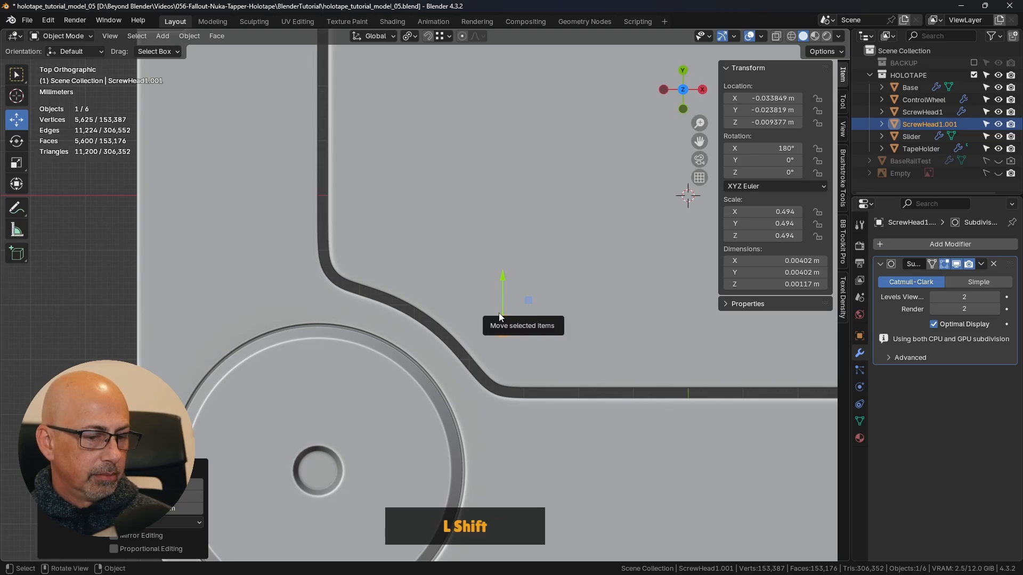
key("ctrl+KP_7")
middle_click_drag(499, 312, 514, 273, "shift")
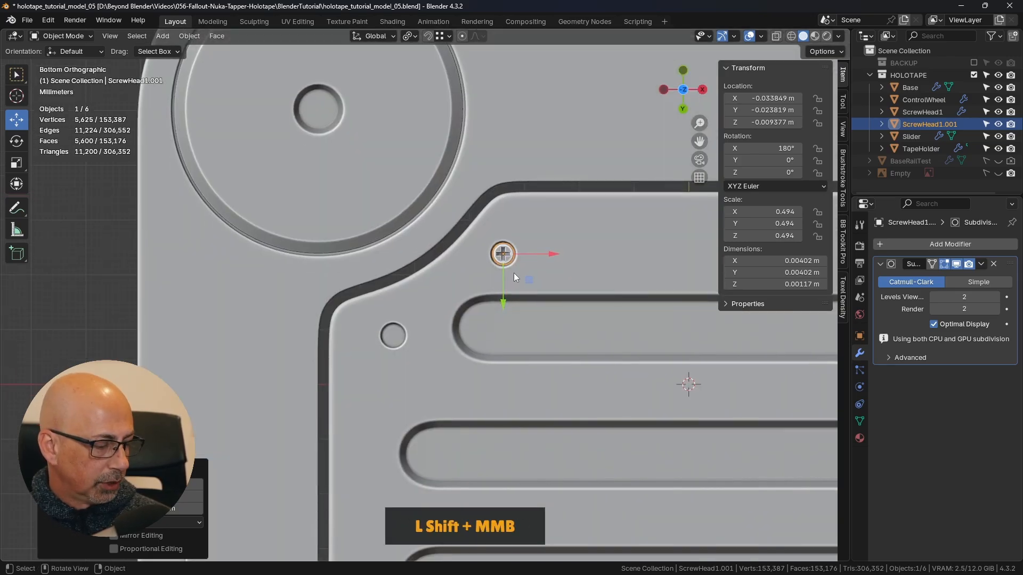
key("alt+d")
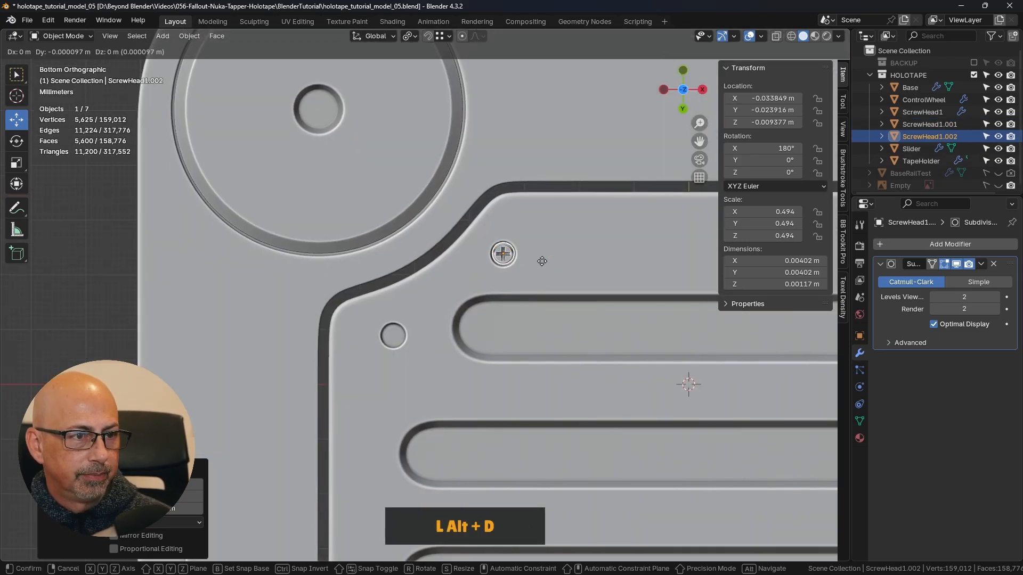
right_click(574, 232)
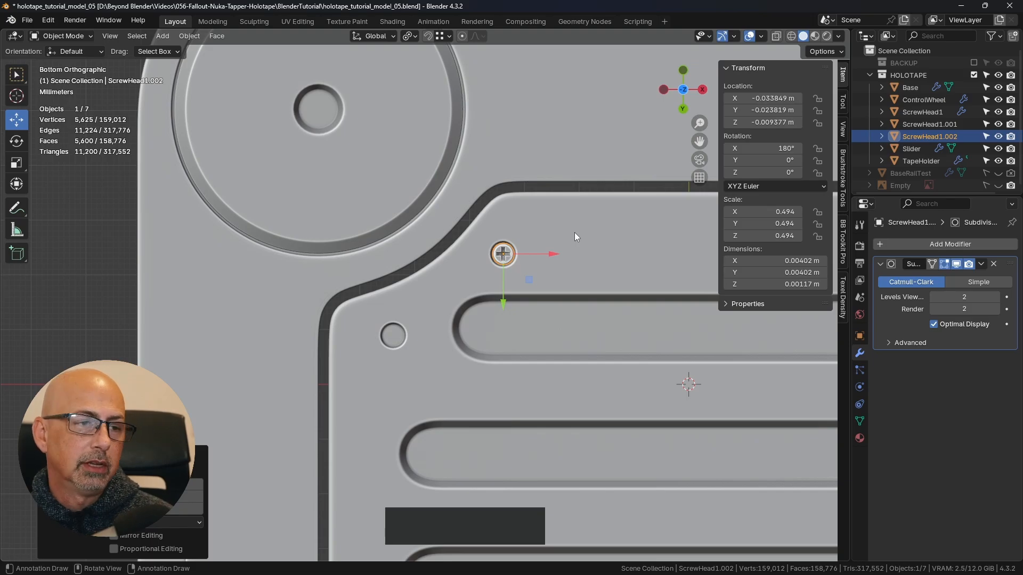
left_click_drag(530, 279, 419, 361)
- Centre the second screw head in its recess at about Y -0.0089 m, checking the alignment in wireframe shading
scroll(385, 335, "up", 6)
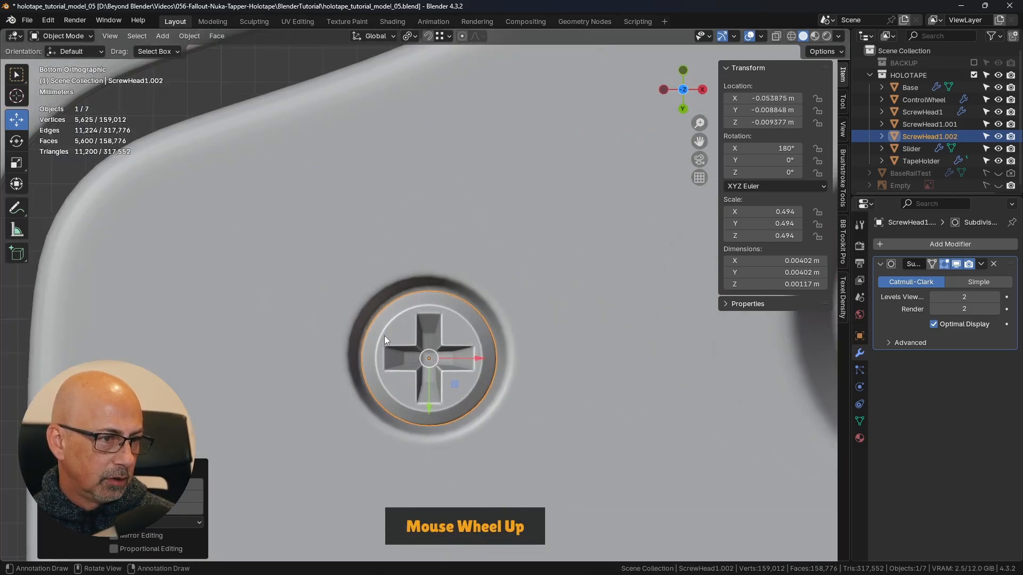
scroll(463, 343, "up", 2, "shift")
scroll(464, 347, "up", 1, "shift")
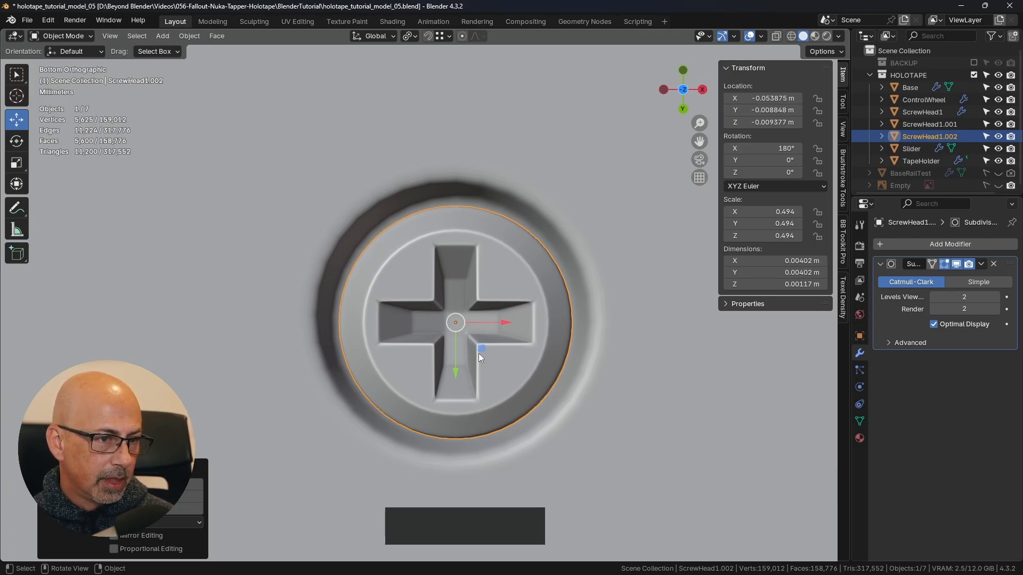
left_click_drag(479, 353, 479, 343)
left_click(791, 36)
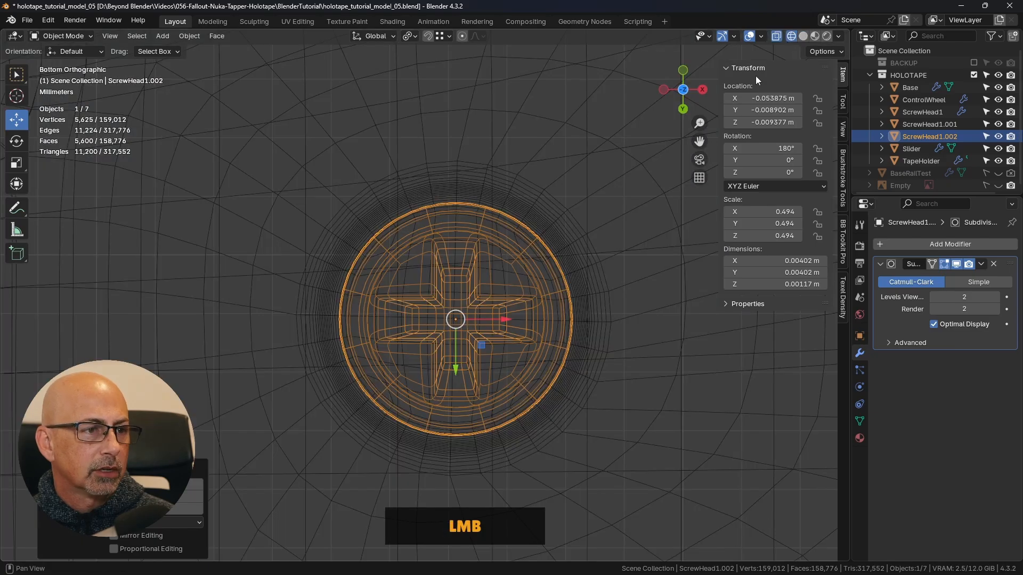
left_click_drag(482, 344, 482, 344)
- Fine-tune the first small screw head to about X -0.033855 m, Y -0.023809 m in wireframe, and return to Solid shading
scroll(582, 212, "down", 7)
scroll(582, 211, "up", 7)
left_click(420, 247)
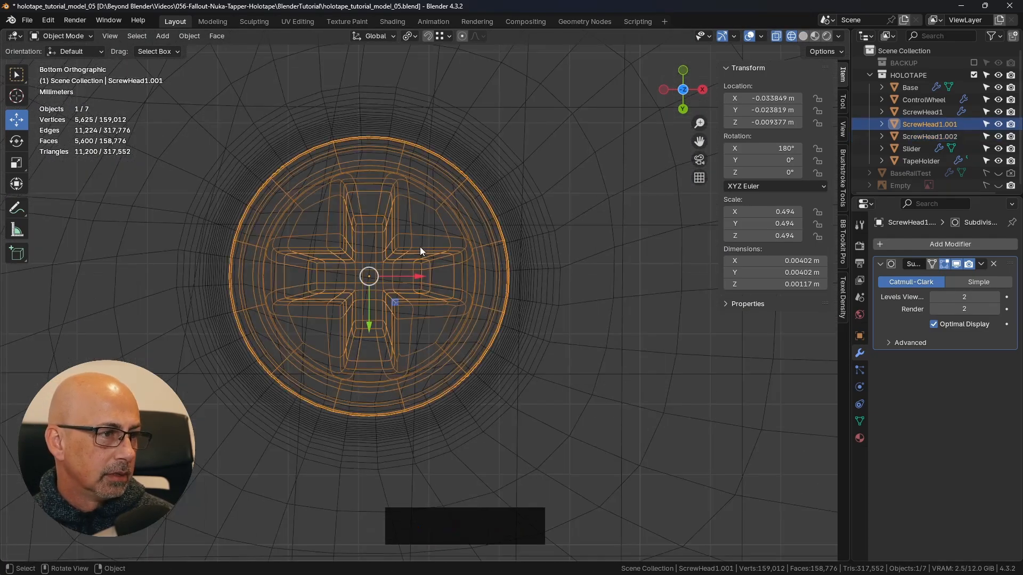
left_click_drag(394, 302, 389, 308, "shift")
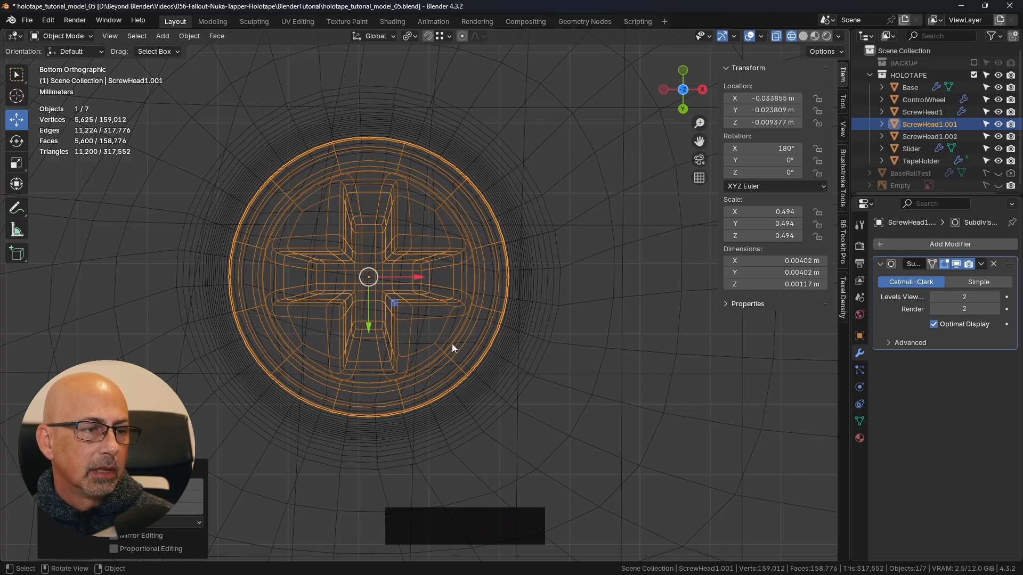
key("z")
left_click(529, 349)
scroll(526, 351, "down", 6)
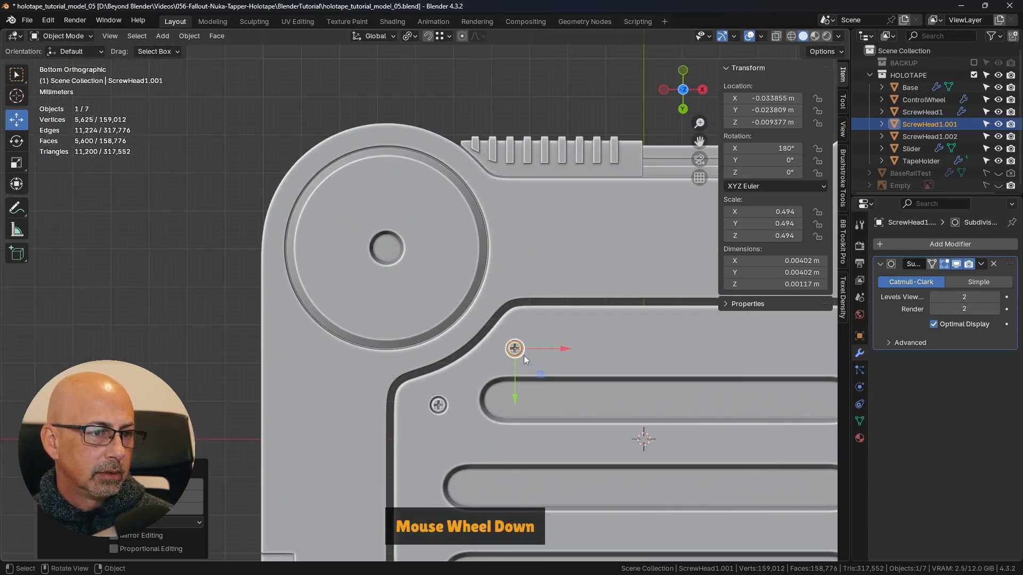
- Deselect the screw head and examine the round recess in the TapeHolder's end face up close and in the full model
left_click(564, 289)
middle_click_drag(564, 289, 498, 352)
middle_click_drag(498, 351, 519, 315, "shift")
scroll(464, 298, "up", 2)
scroll(464, 298, "up", 4)
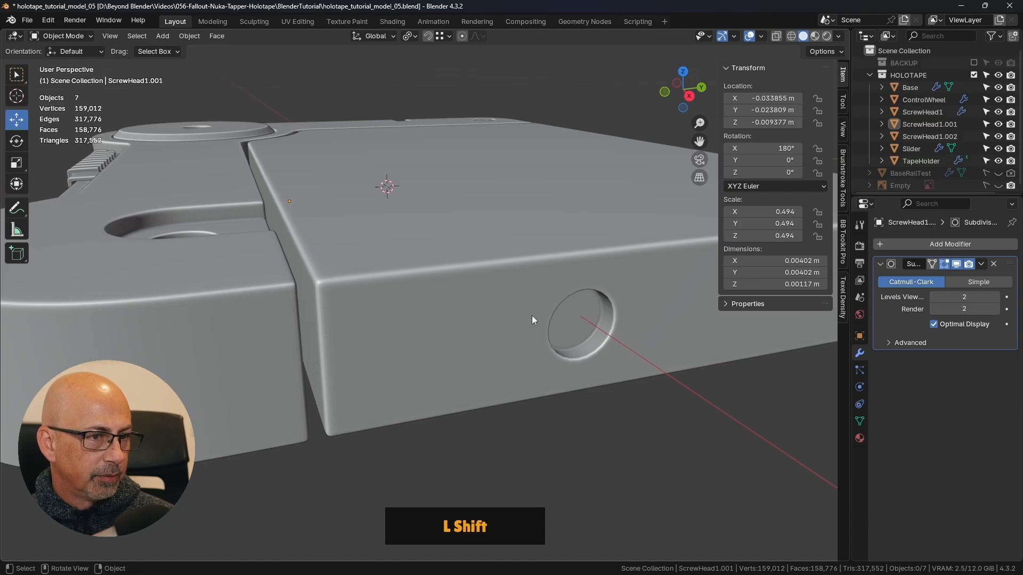
scroll(560, 327, "down", 4)
middle_click_drag(584, 323, 503, 292, "shift")
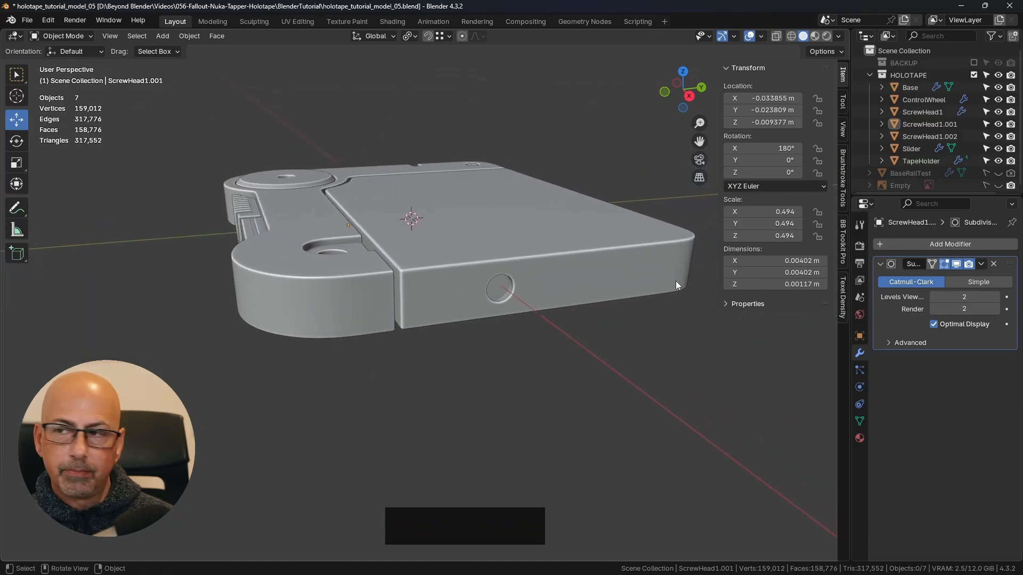
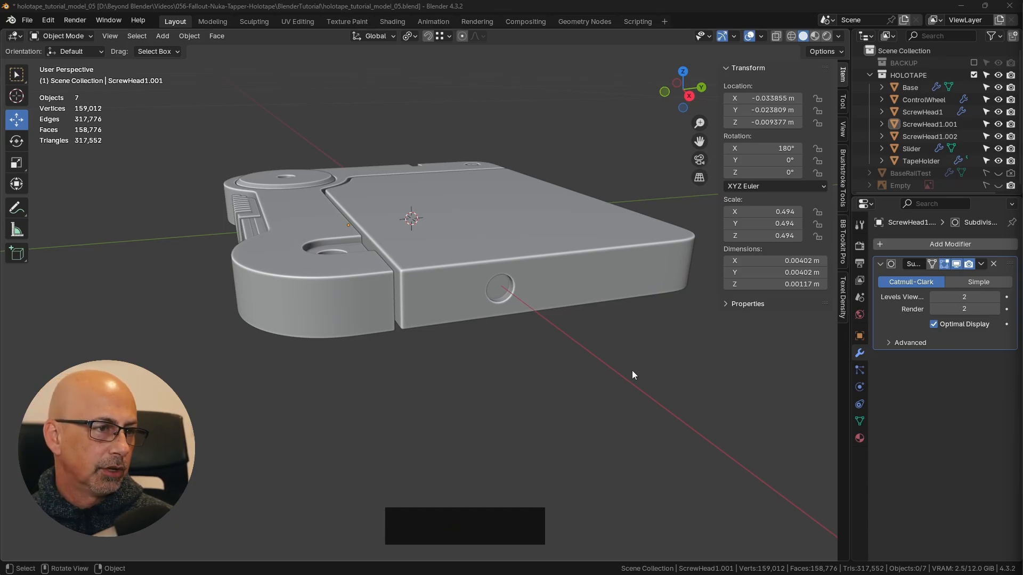
- Create a linked duplicate of the full-size screw head and move it to the TapeHolder's end face, about X 0.10723 m, Y -0.003525 m
middle_click_drag(633, 374, 491, 309)
middle_click_drag(297, 272, 299, 133, "shift")
left_click(297, 131)
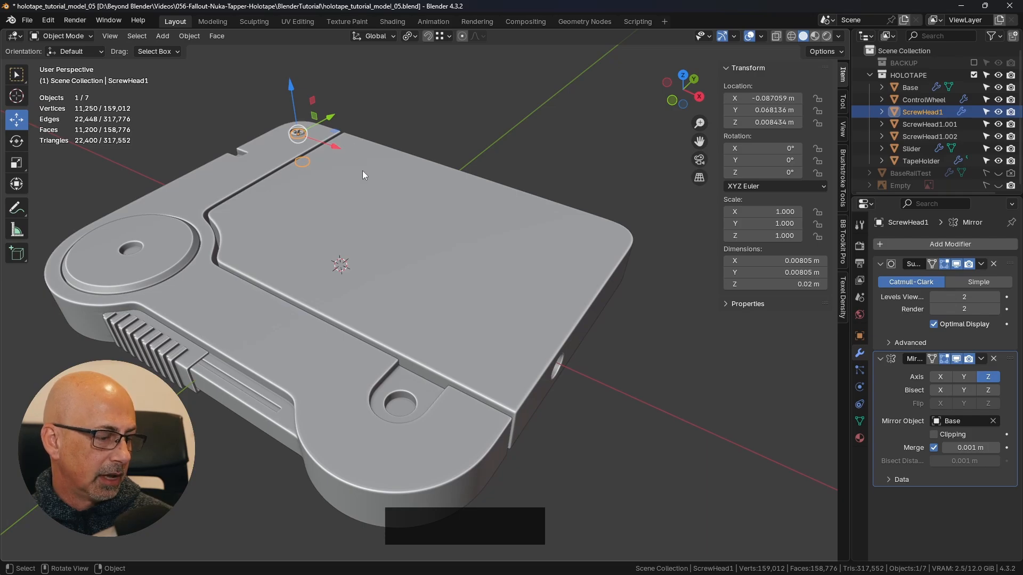
key("alt+d")
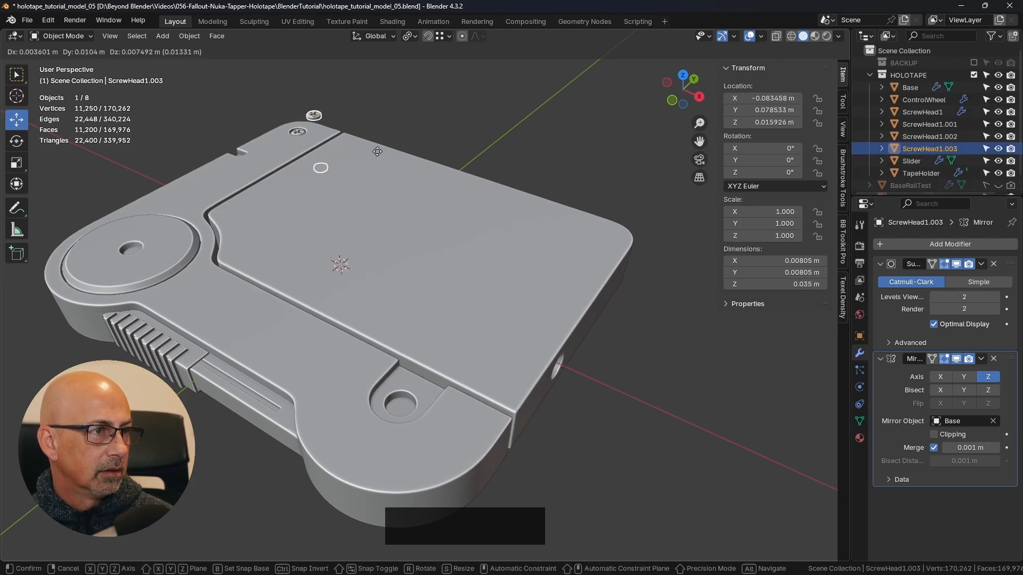
right_click(384, 159)
left_click_drag(332, 149, 673, 282)
middle_click_drag(673, 281, 631, 306)
left_click_drag(730, 367, 522, 426)
middle_click_drag(522, 426, 496, 276, "shift")
scroll(493, 278, "up", 3)
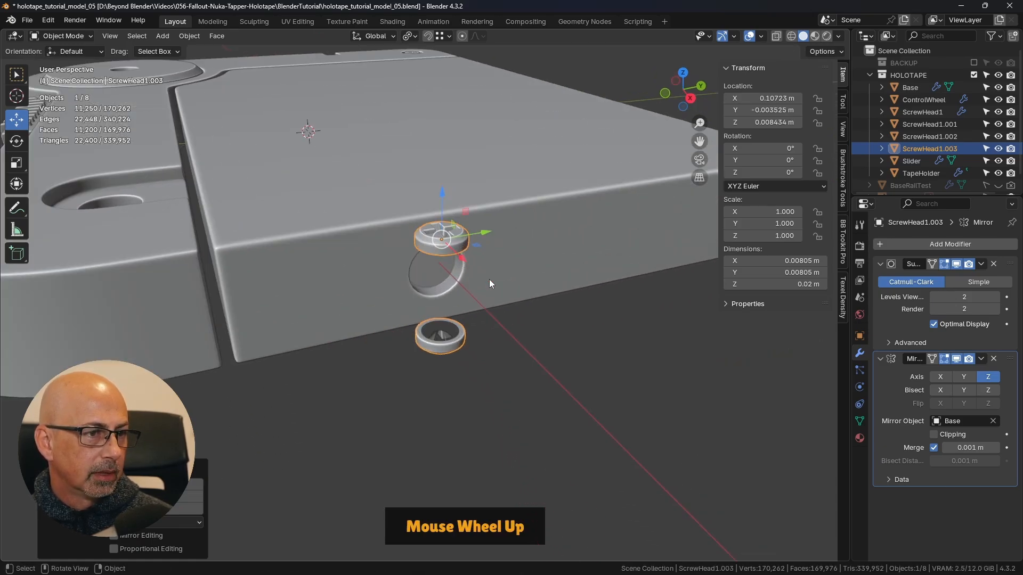
- Remove the Mirror modifier from the duplicated screw head and rotate it 90° about the Y axis
left_click(994, 359)
middle_click_drag(714, 357, 519, 254, "shift")
middle_click_drag(519, 254, 449, 281)
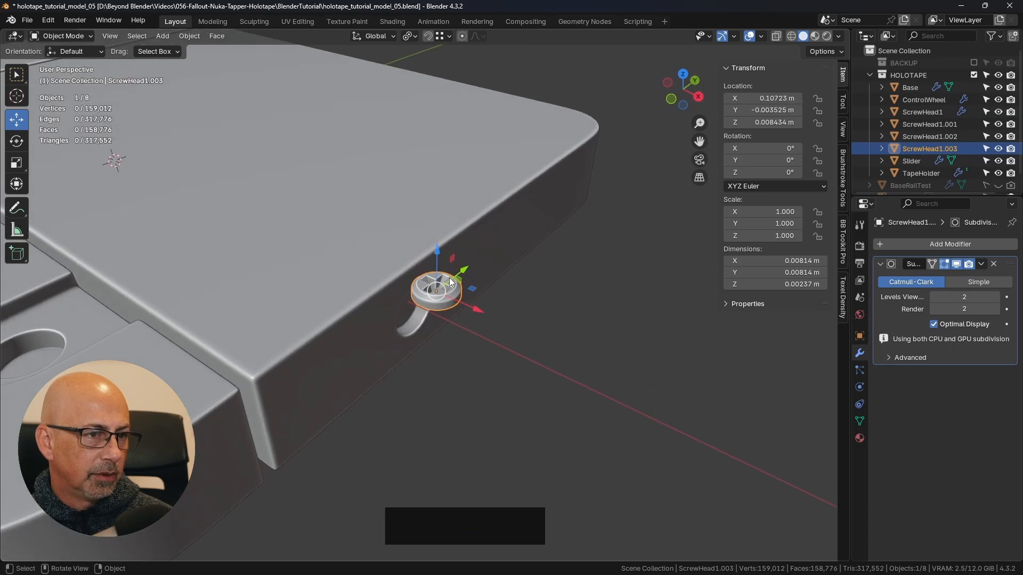
type("ry")
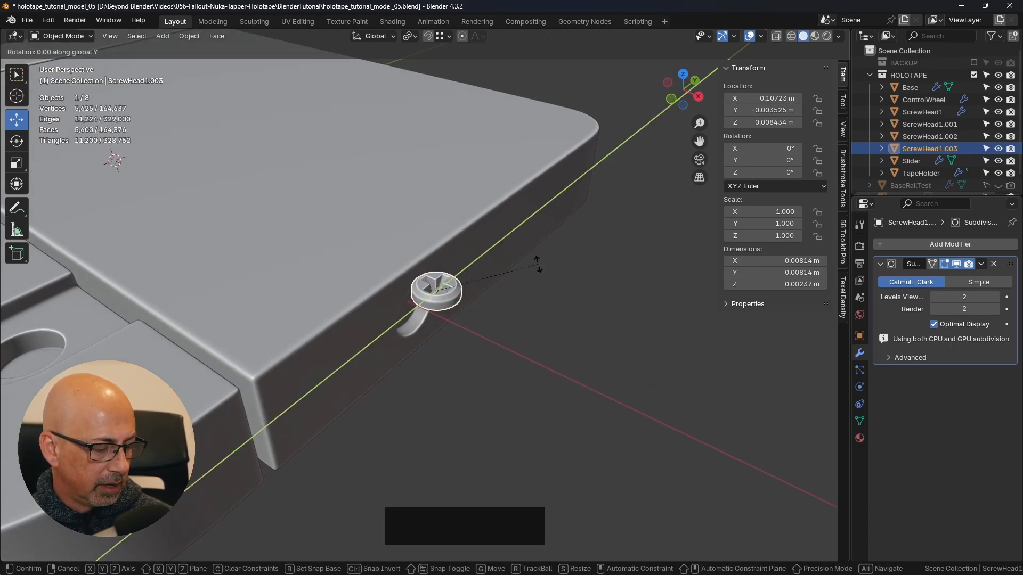
type("90")
key("Return")
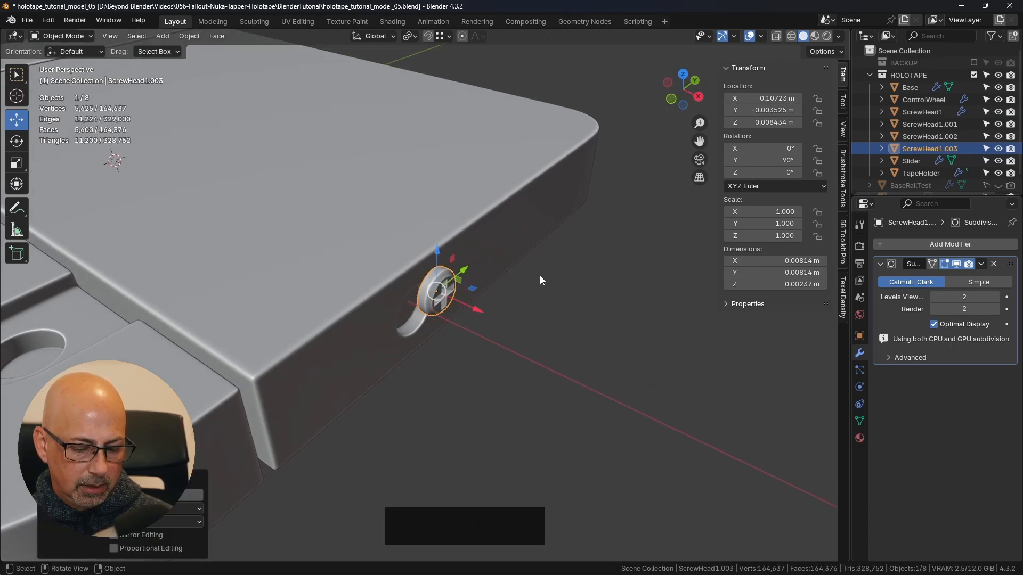
- Position the screw head over the end-face recess in the right view, at about Y -0.001376 m, Z 0.000073 m
key("KP_3")
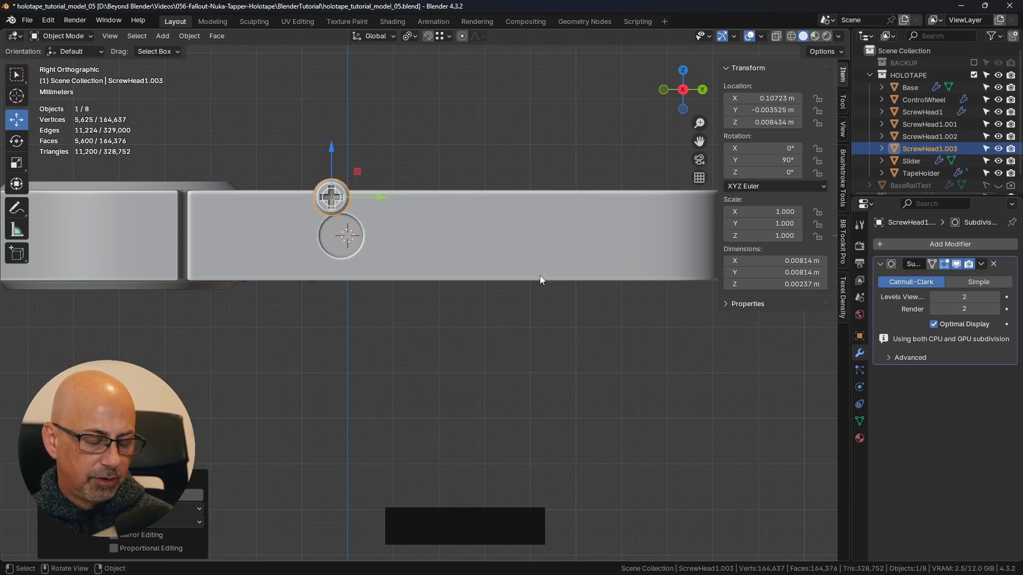
scroll(367, 187, "up", 4)
middle_click_drag(359, 197, 538, 144, "shift")
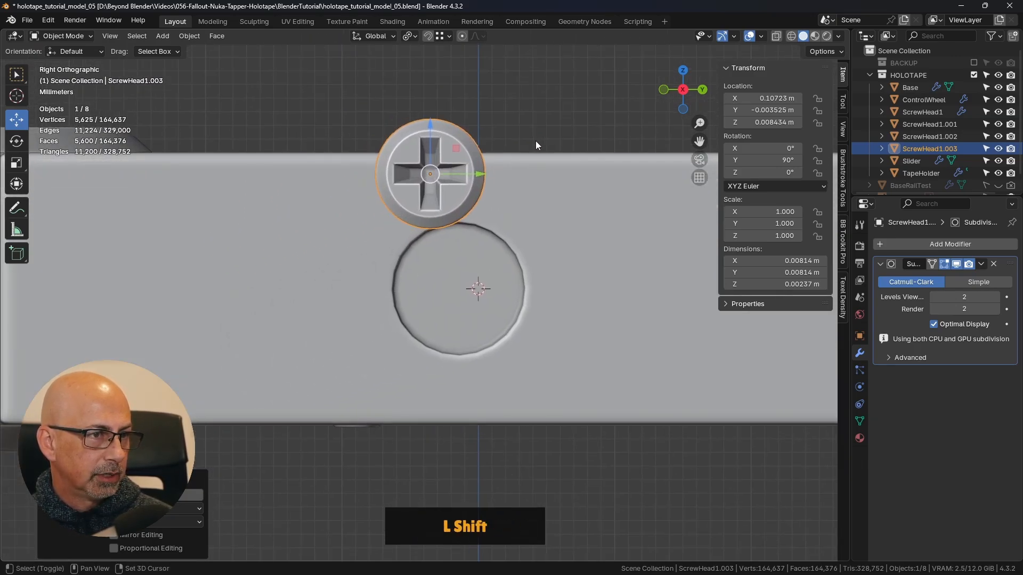
left_click_drag(467, 145, 488, 261)
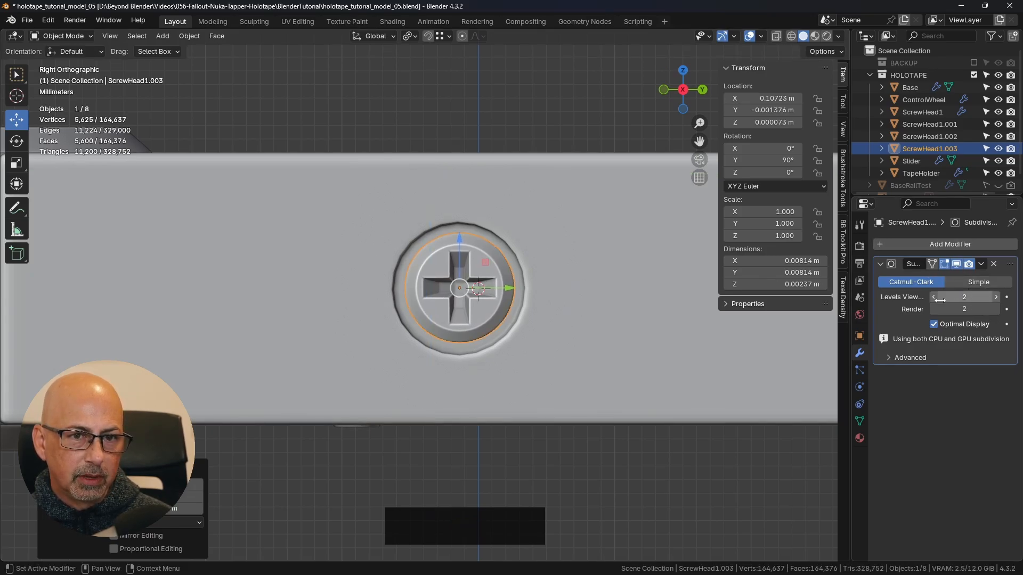
- Try a viewport subdivision level of 3 on the end-face screw head
scroll(521, 307, "up", 4)
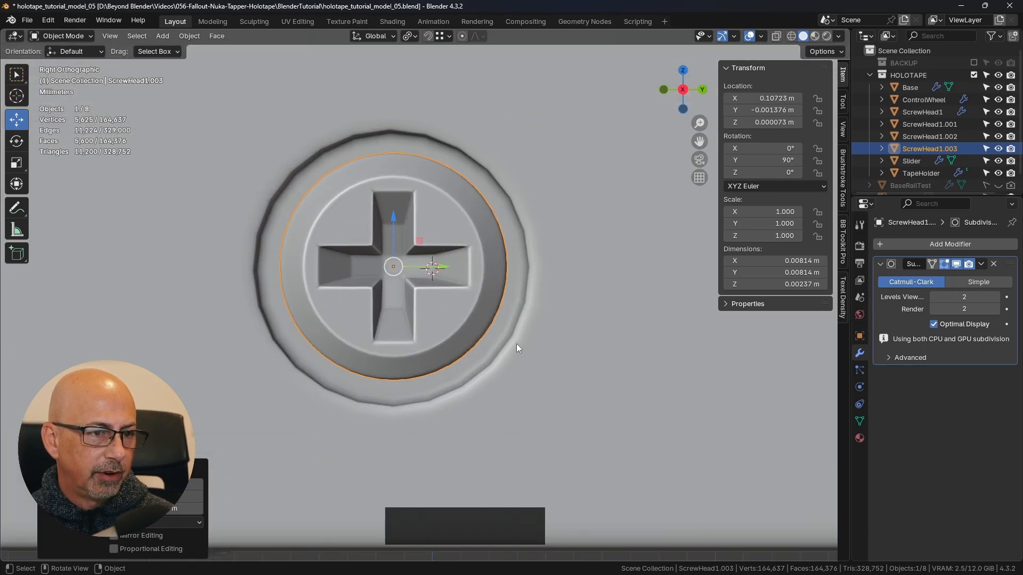
left_click(996, 298)
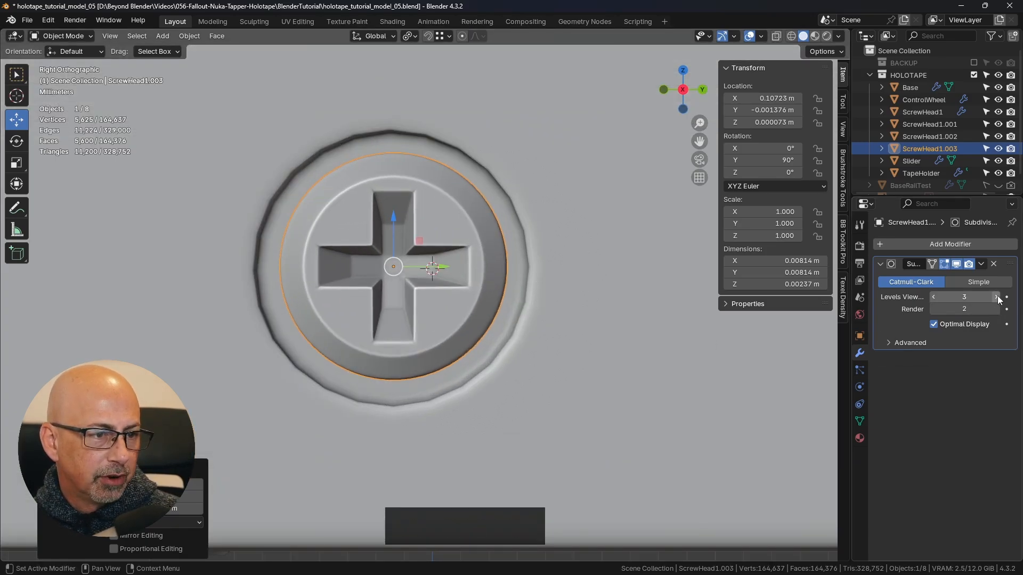
left_click(629, 352)
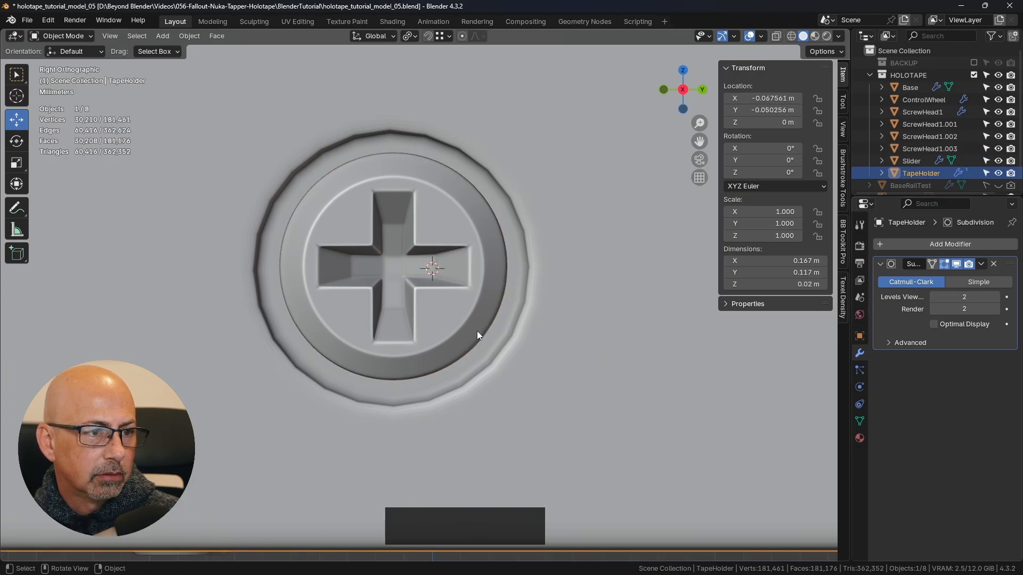
left_click(613, 322)
left_click(612, 333)
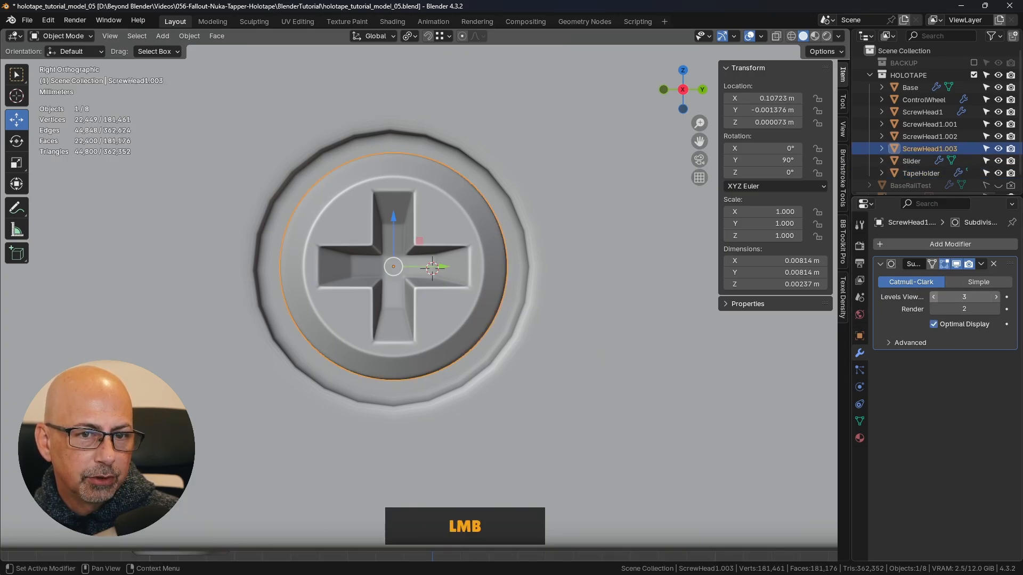
- Preview subdivision level 3 on the TapeHolder, return its viewport level to 2 and set its render level to 3
left_click(613, 331)
left_click(997, 296)
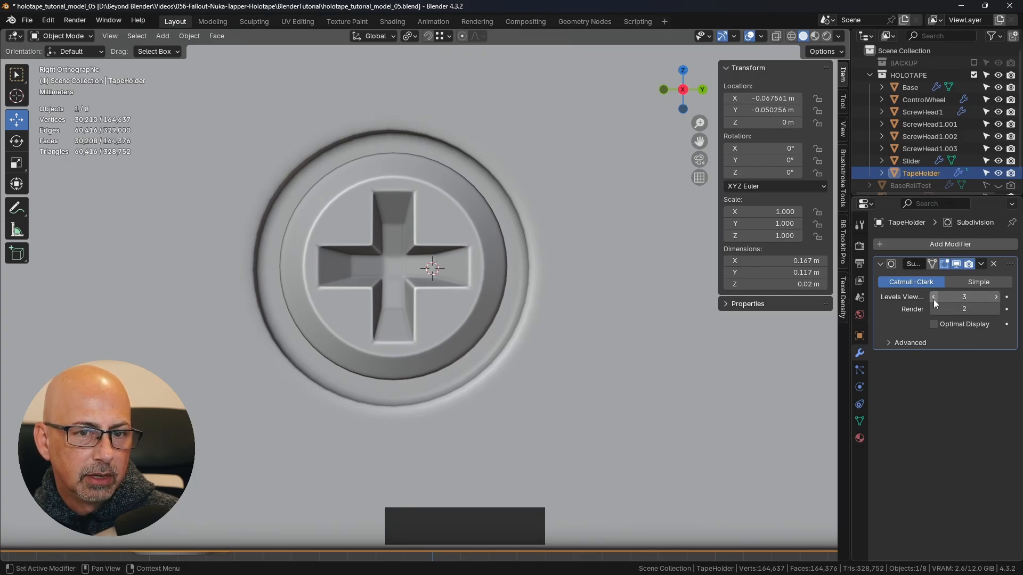
left_click(933, 297)
left_click(997, 309)
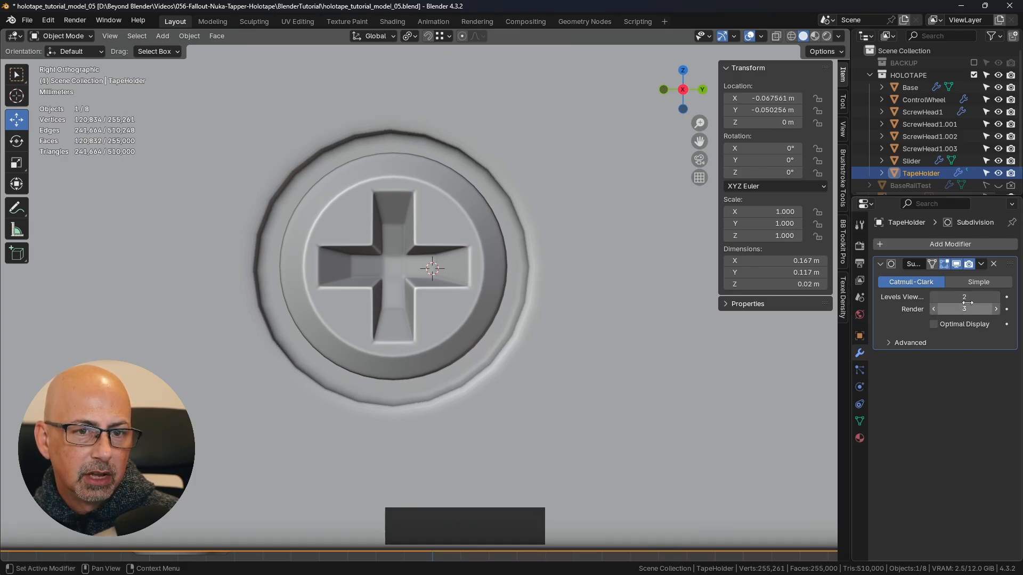
- Slide the screw head along Y to about -0.011155 m, clear of the recess, and select the recess floor's middle edge in the TapeHolder mesh
left_click(484, 264)
left_click_drag(445, 268, 168, 268)
left_click(364, 260)
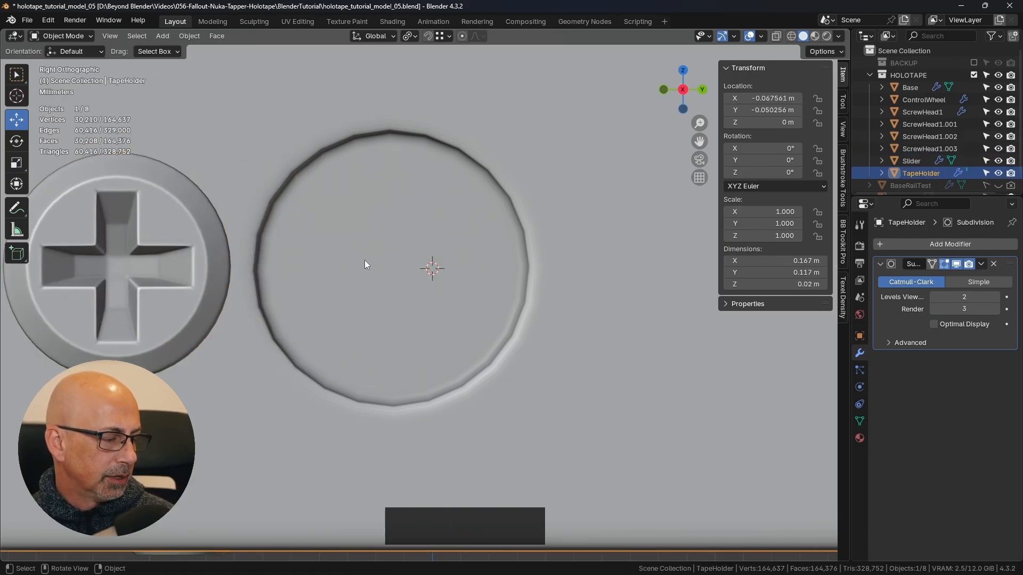
scroll(373, 261, "down", 5)
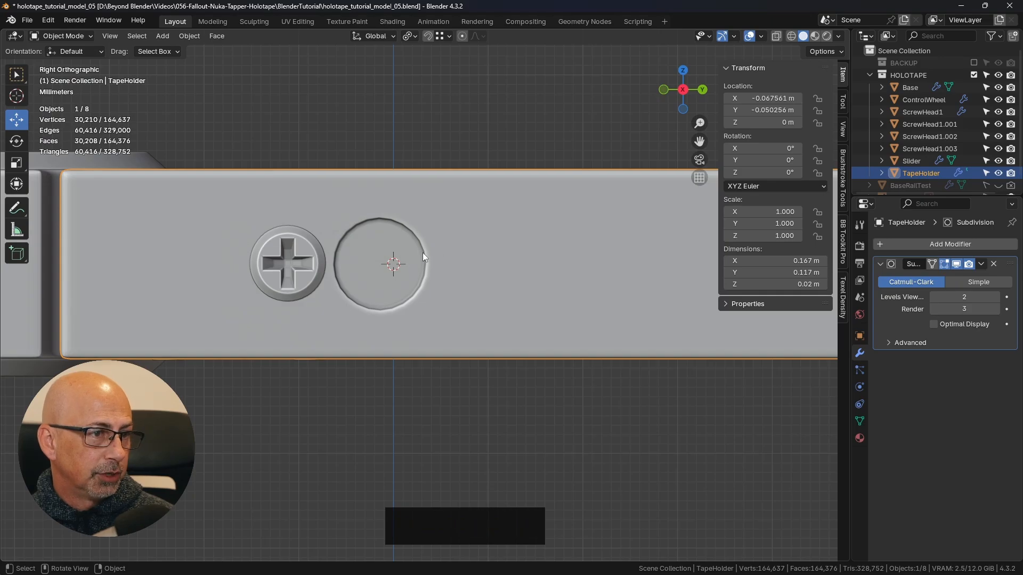
key("Tab")
left_click(513, 253)
scroll(385, 253, "up", 2)
key("2")
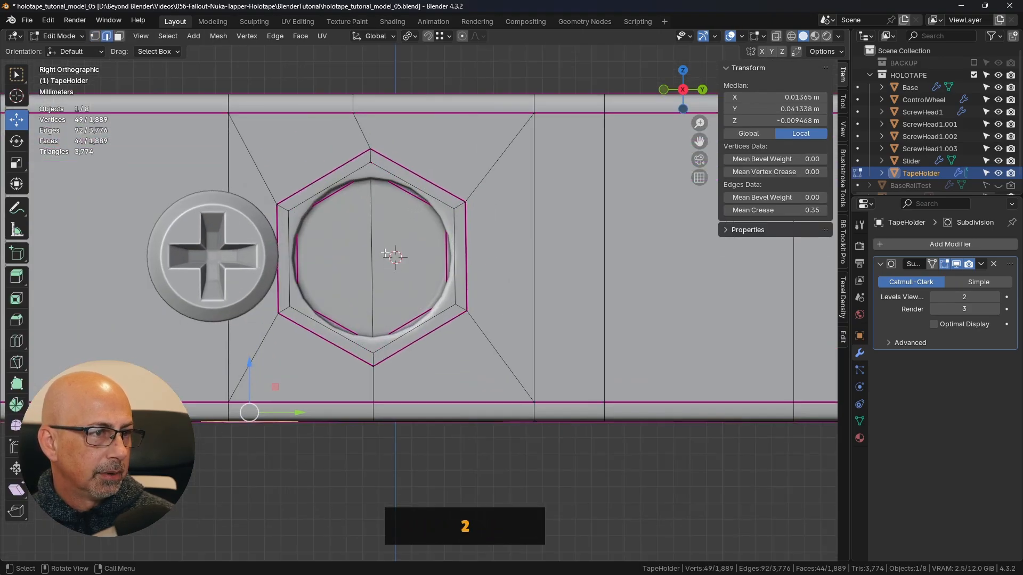
left_click(366, 233)
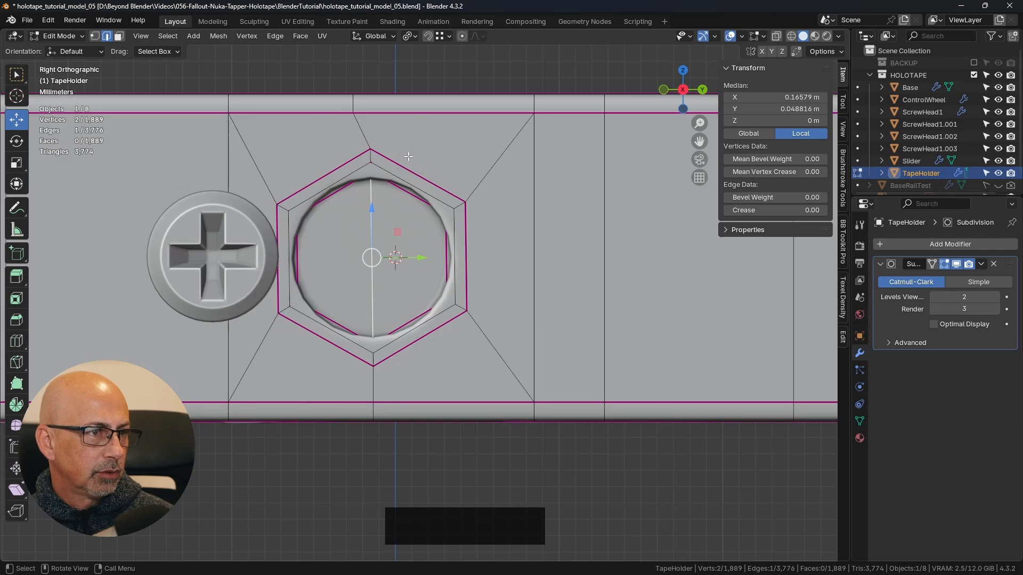
- Snap the 3D cursor to the selected middle edge of the recess floor
key("shift")
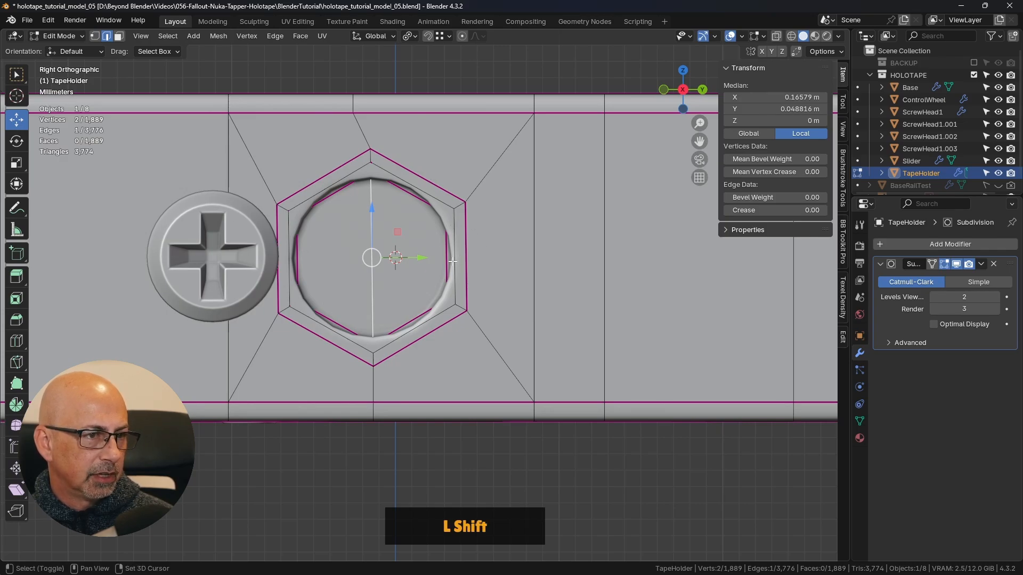
middle_click_drag(486, 264, 534, 274, "shift")
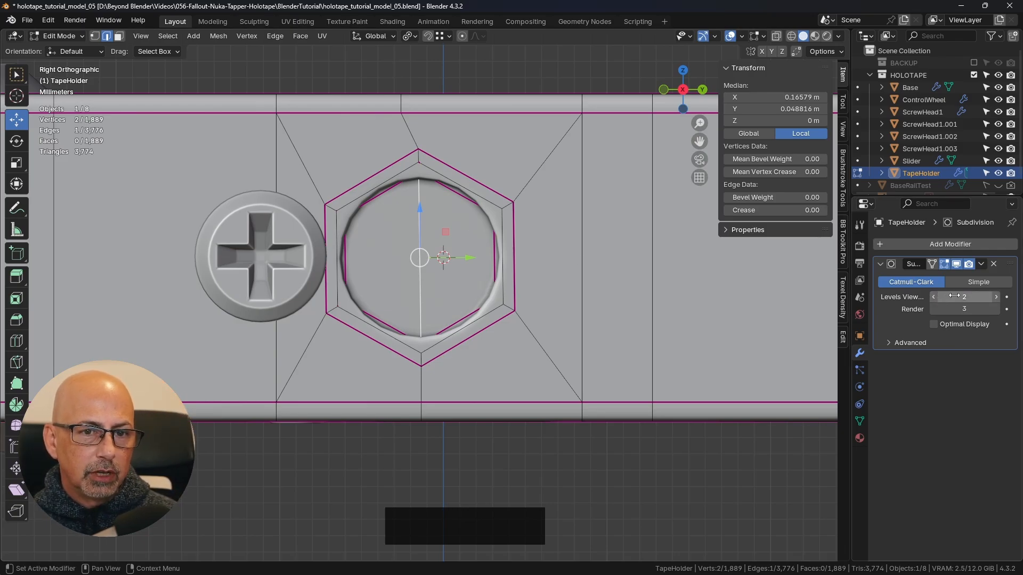
key("shift")
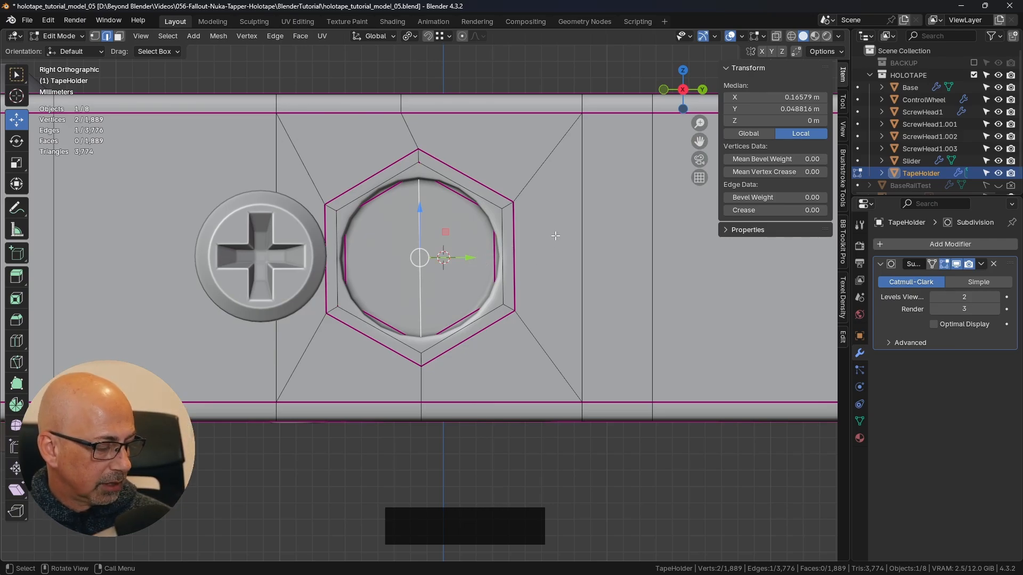
key("shift+s")
left_click(560, 303)
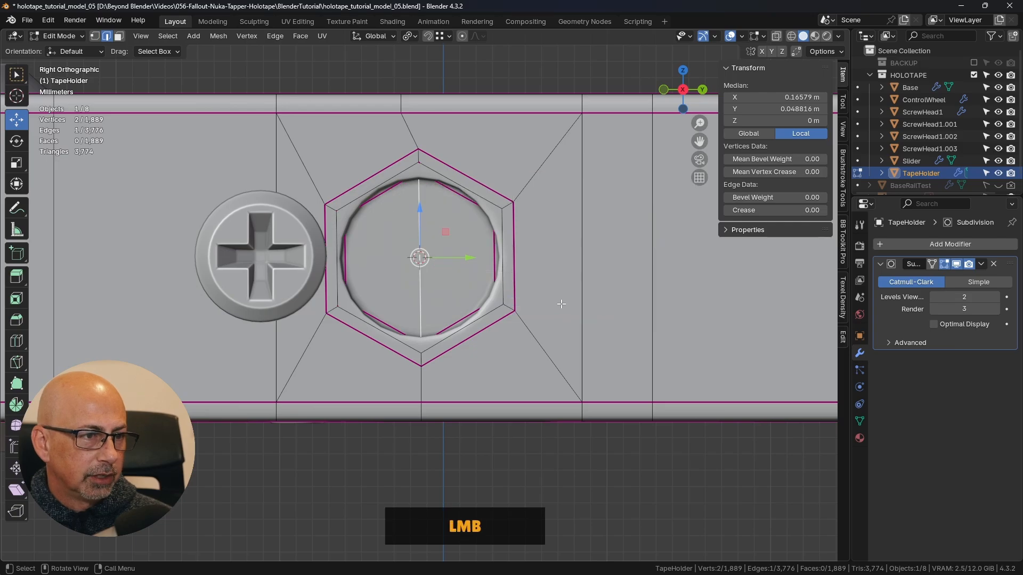
- Return to Object Mode, select the end-face screw head and snap it to the 3D cursor in the recess
middle_click_drag(520, 241, 450, 273)
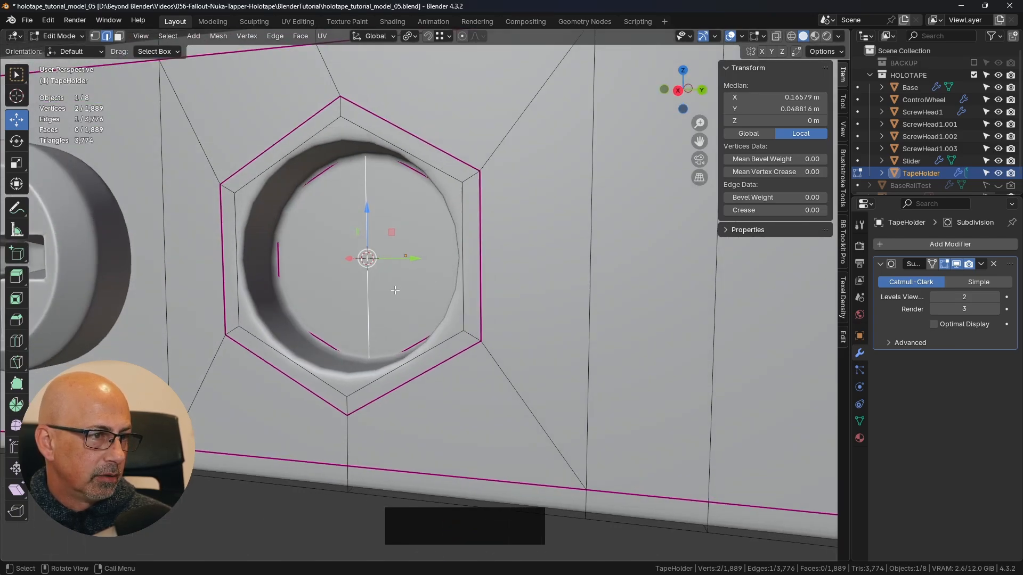
middle_click_drag(395, 290, 301, 280)
middle_click_drag(240, 382, 336, 380, "shift")
left_click(260, 450)
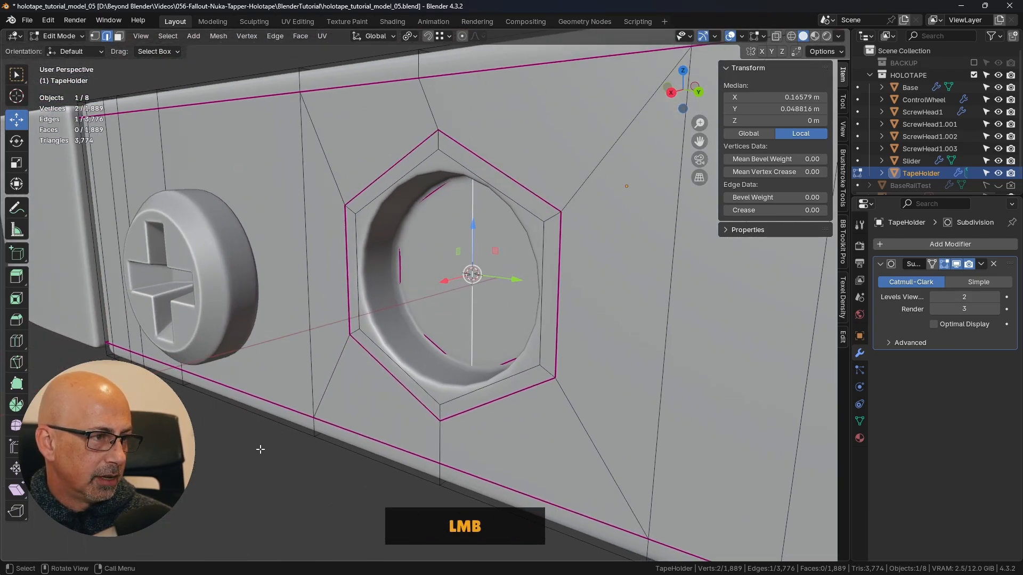
key("Tab")
left_click(258, 450)
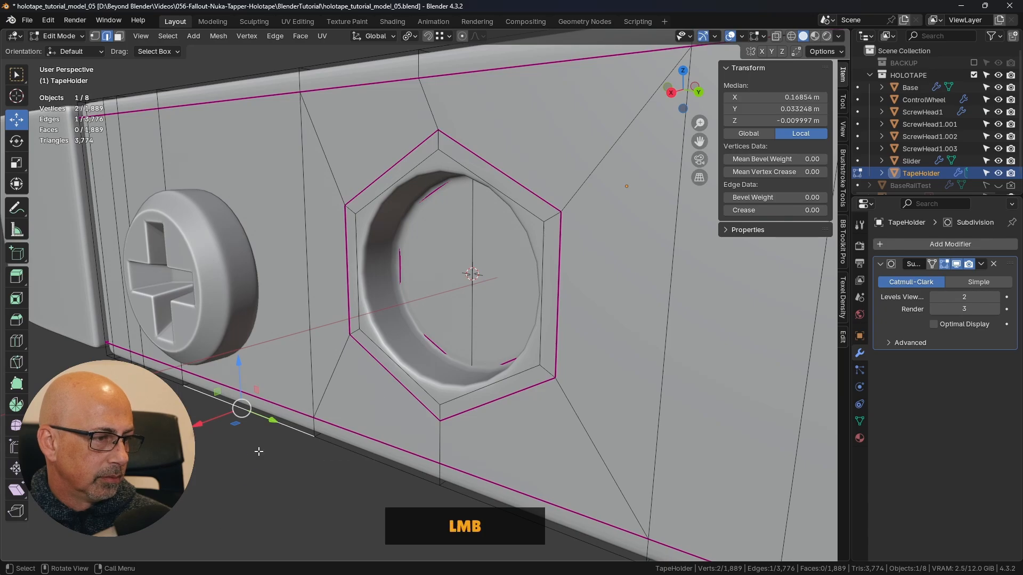
left_click(271, 437)
key("Tab")
left_click(239, 427)
left_click(224, 269)
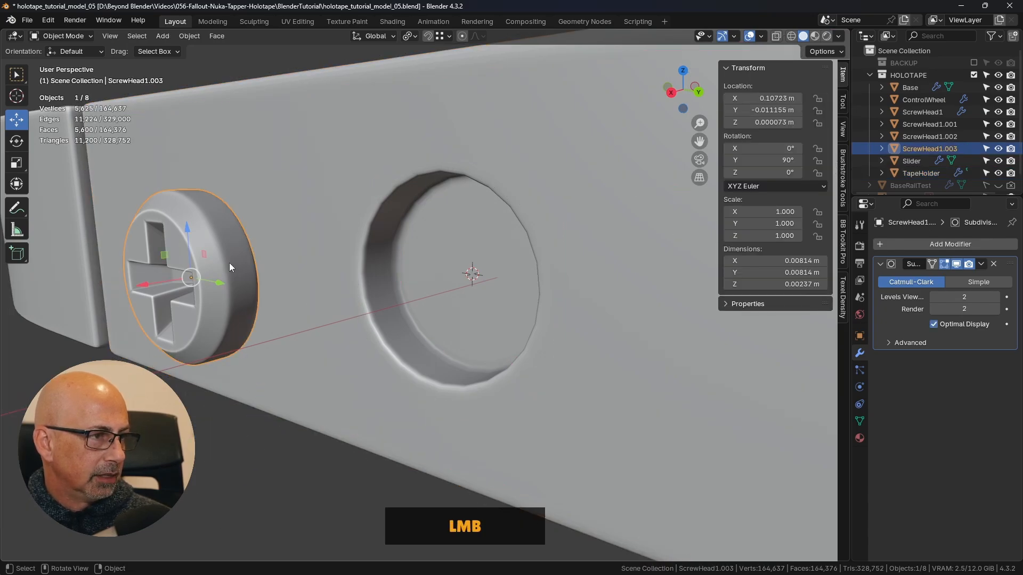
key("shift+s")
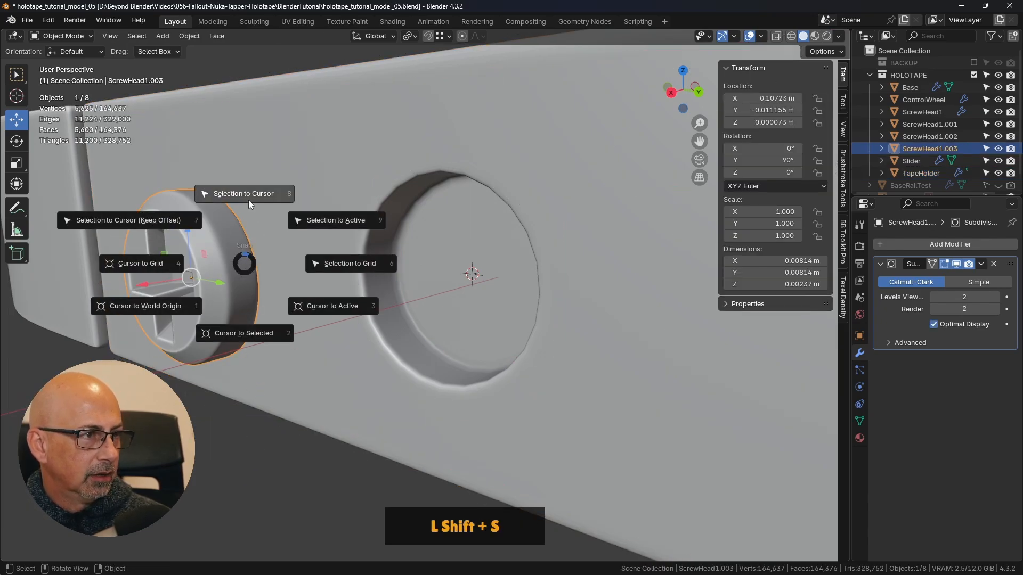
left_click(247, 193)
- Move the screw head outward along X to about 0.099329 m, using the top view in wireframe shading
middle_click_drag(349, 221, 388, 267)
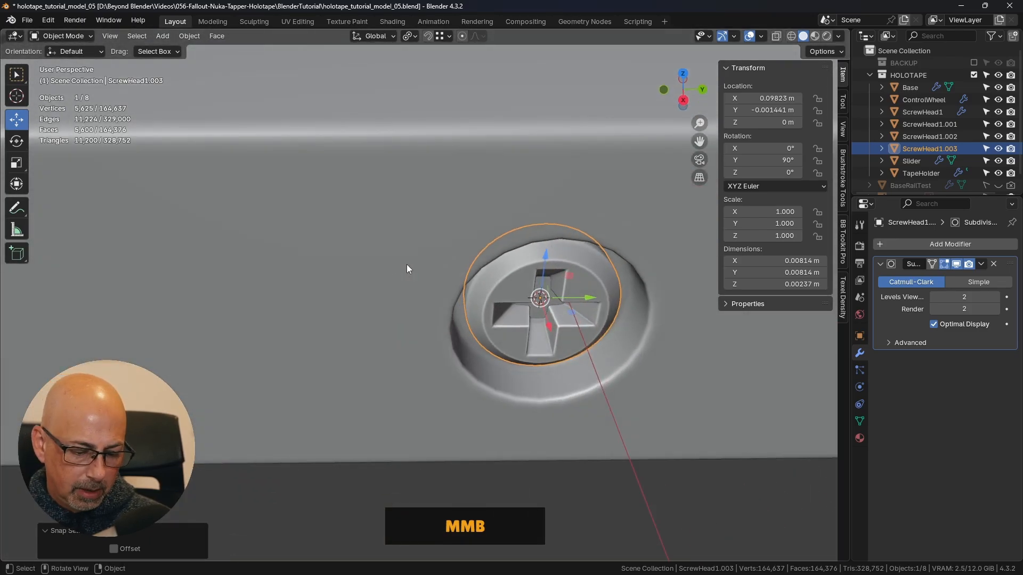
key("KP_7")
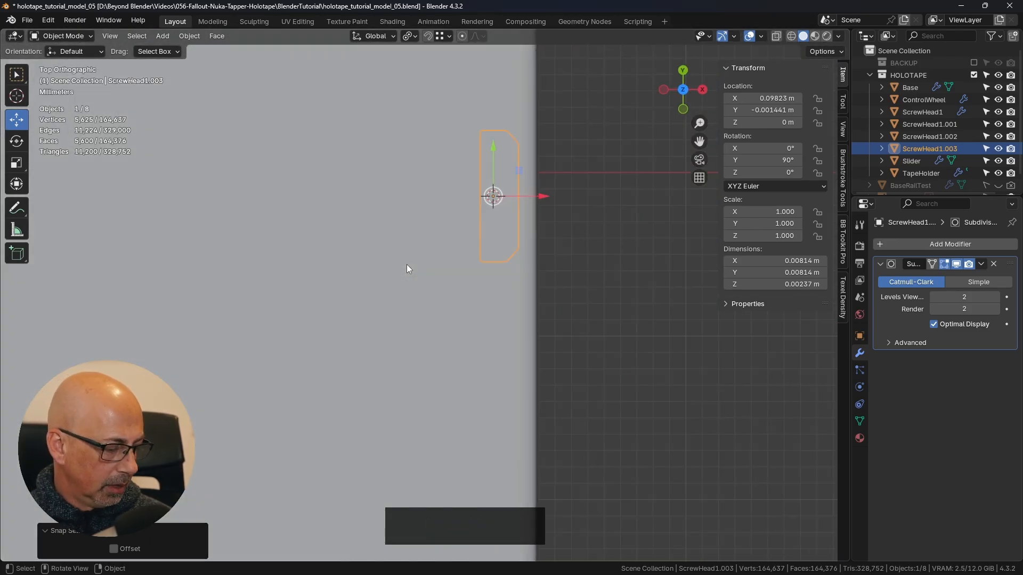
left_click(791, 36)
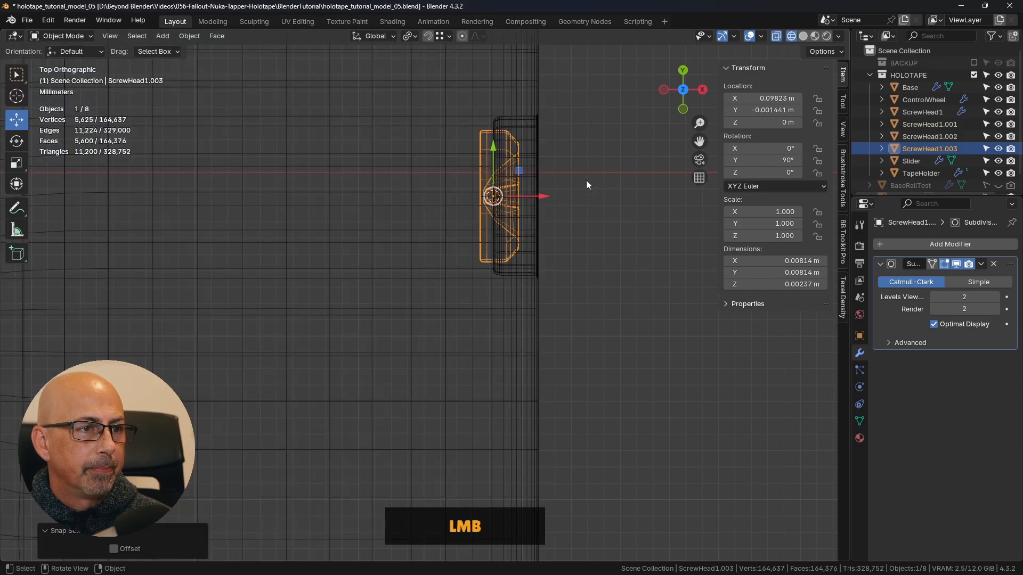
scroll(542, 173, "up", 3)
left_click_drag(434, 259, 473, 258)
- Scale the end-face screw head to about 1.134 and shift it along X to about 0.099212 m to fit its recess
key("s")
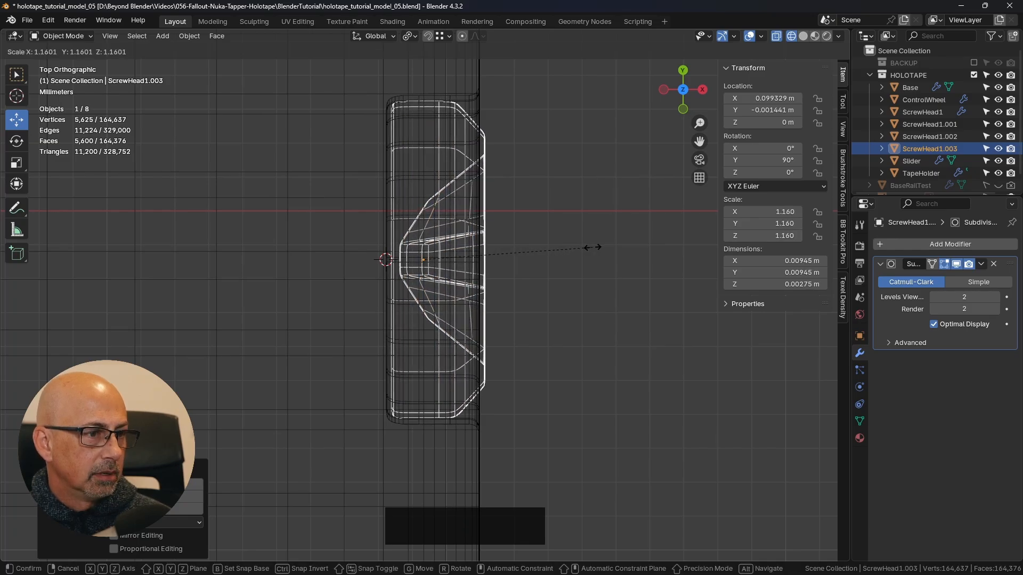
left_click(590, 248)
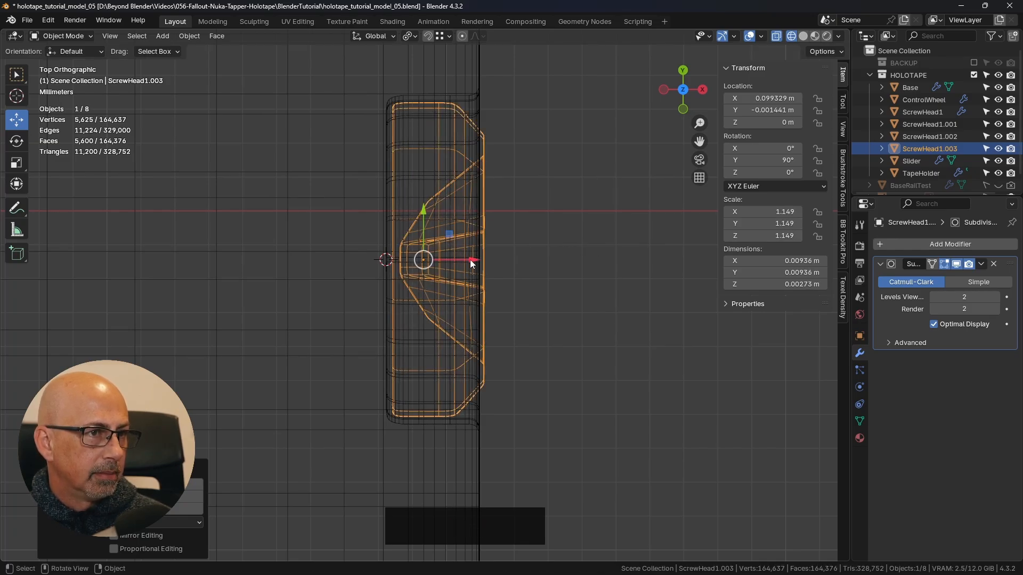
left_click_drag(470, 260, 429, 260, "shift")
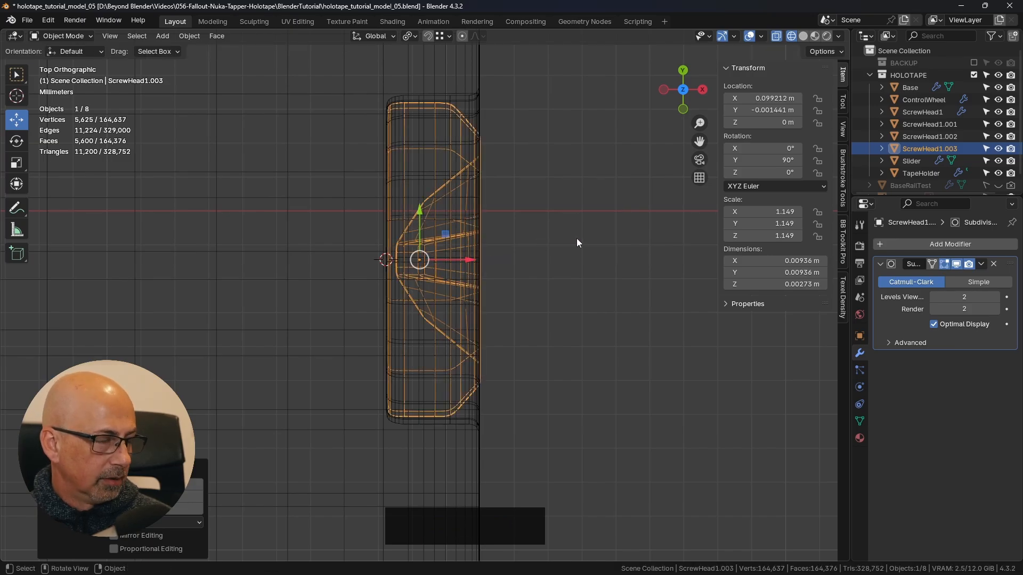
key("s")
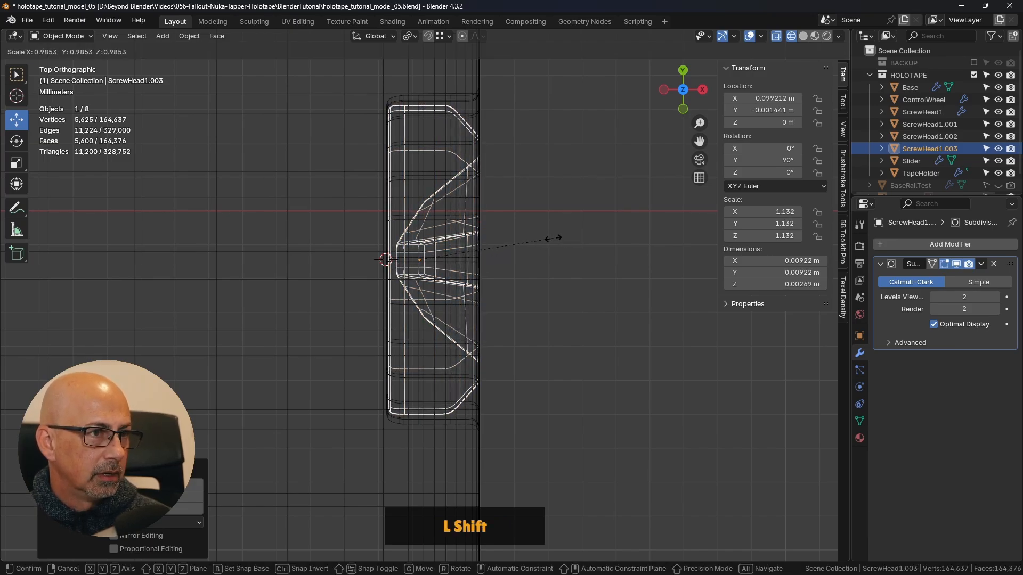
left_click(554, 238, "shift")
- Return to solid shading and rotate the end-face screw head slightly about the X axis with the Rotate tool
key("z")
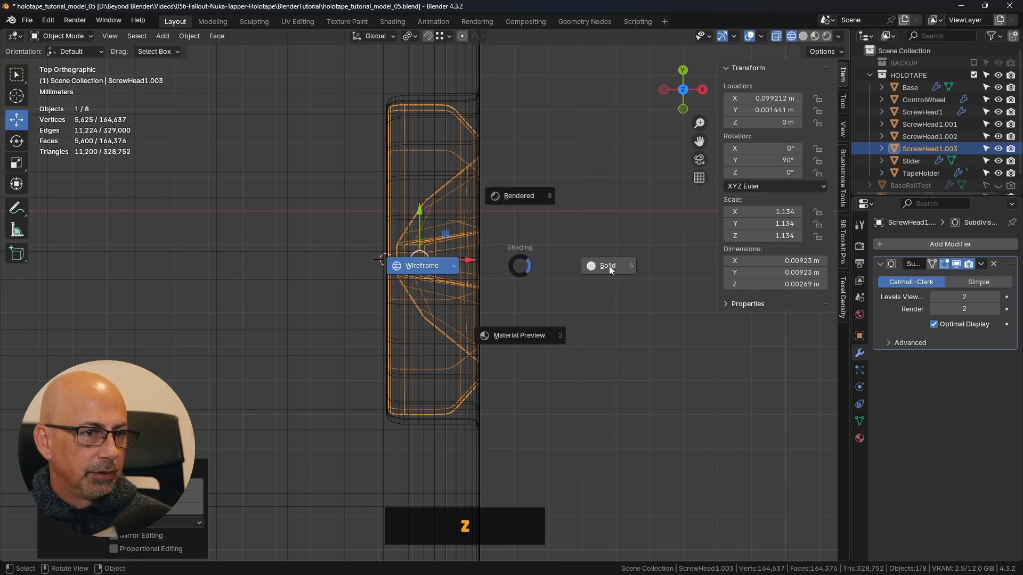
left_click(609, 266)
left_click(591, 263)
scroll(589, 264, "down", 2)
mouse_move(589, 264)
middle_mouse_down()
mouse_move(466, 233)
mouse_move(517, 177)
mouse_move(563, 204)
mouse_move(433, 265)
mouse_move(112, 185)
middle_mouse_up()
scroll(420, 229, "down", 3)
left_click(434, 266)
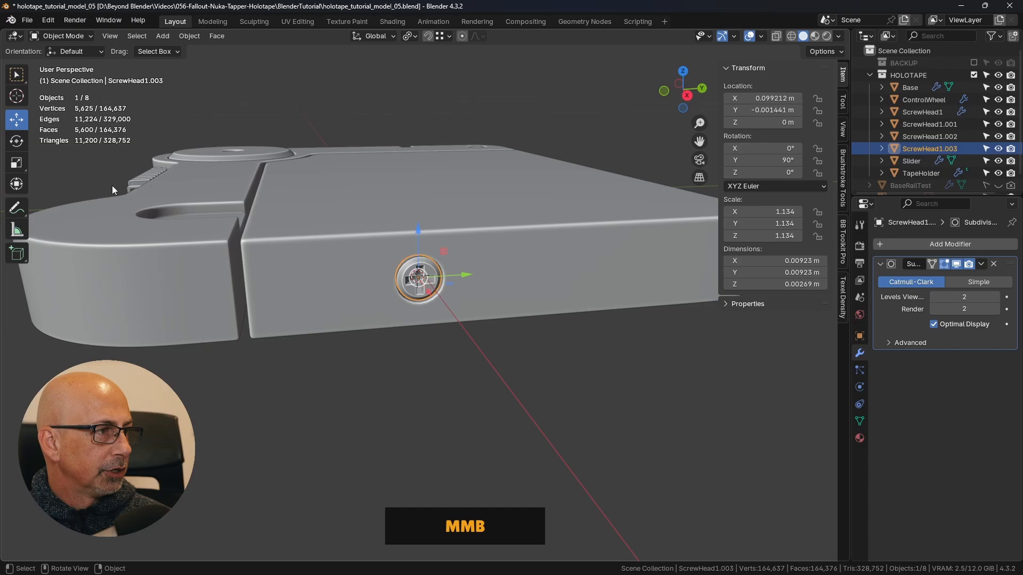
left_click(22, 144)
middle_click_drag(513, 221, 467, 232)
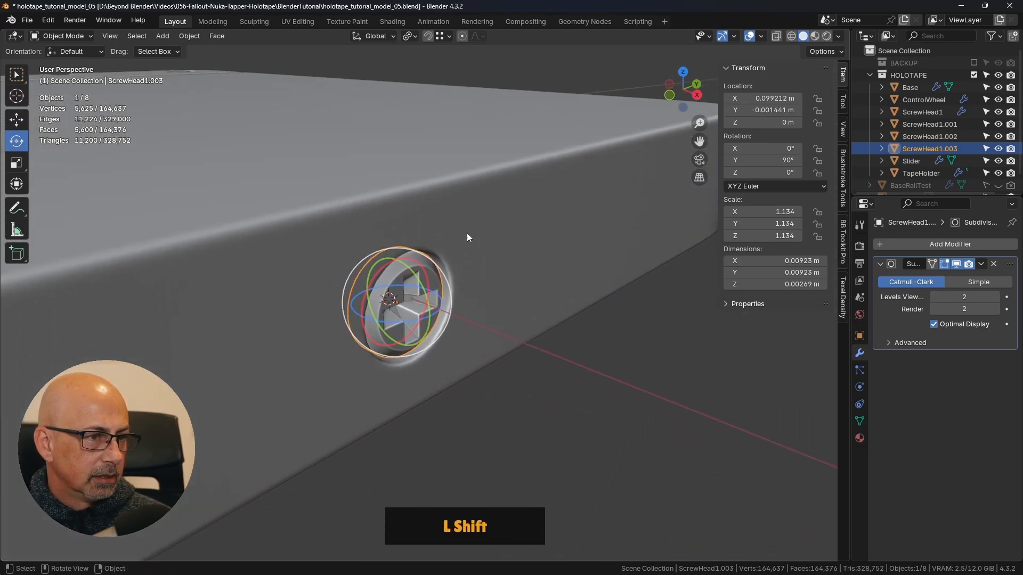
mouse_move(379, 266)
left_mouse_down()
mouse_move(397, 249)
mouse_move(388, 254)
left_mouse_up()
left_click(663, 312)
- Select ScrewHead1.001 on the underside near the long slots and rotate it slightly about the Z axis
middle_click_drag(663, 312, 454, 199)
scroll(564, 289, "down", 5)
scroll(447, 237, "up", 4)
left_click(455, 199)
middle_click_drag(533, 229, 561, 169)
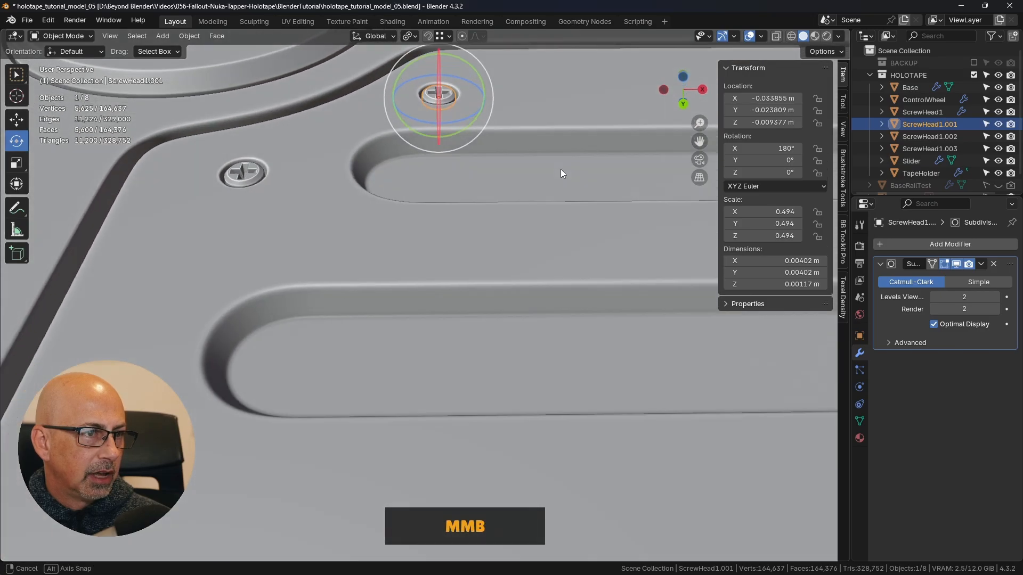
middle_click_drag(544, 230, 448, 277, "shift")
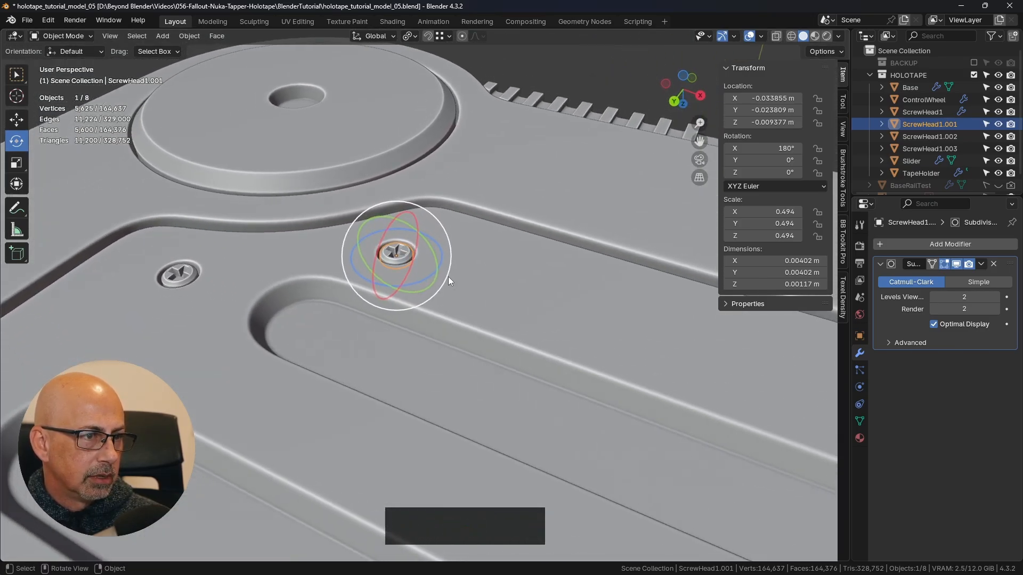
scroll(446, 276, "up", 2)
left_click_drag(407, 275, 420, 265)
- Rotate the neighbouring ScrewHead1.002 on the underside to about 35° around Z
left_click(104, 273)
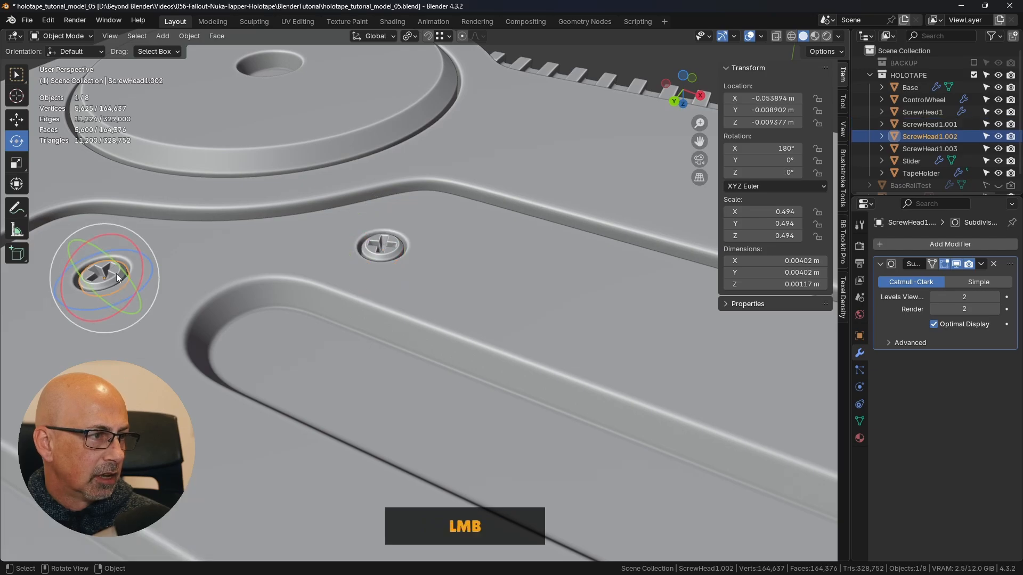
left_click_drag(154, 279, 130, 297, "ctrl")
scroll(408, 284, "down", 3)
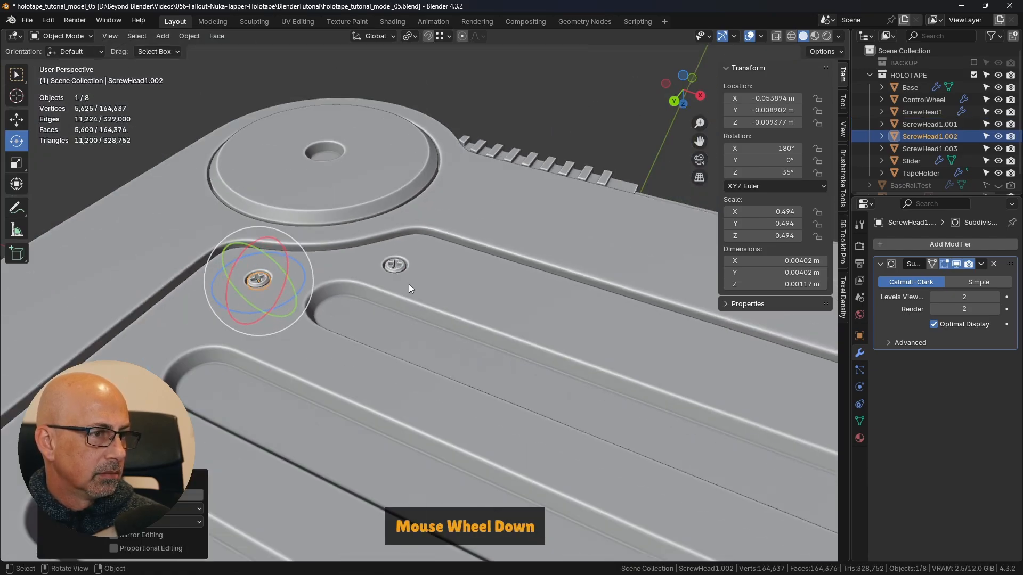
- Deselect everything, inspect the model from below and above, and save the file
key("ctrl+KP_7")
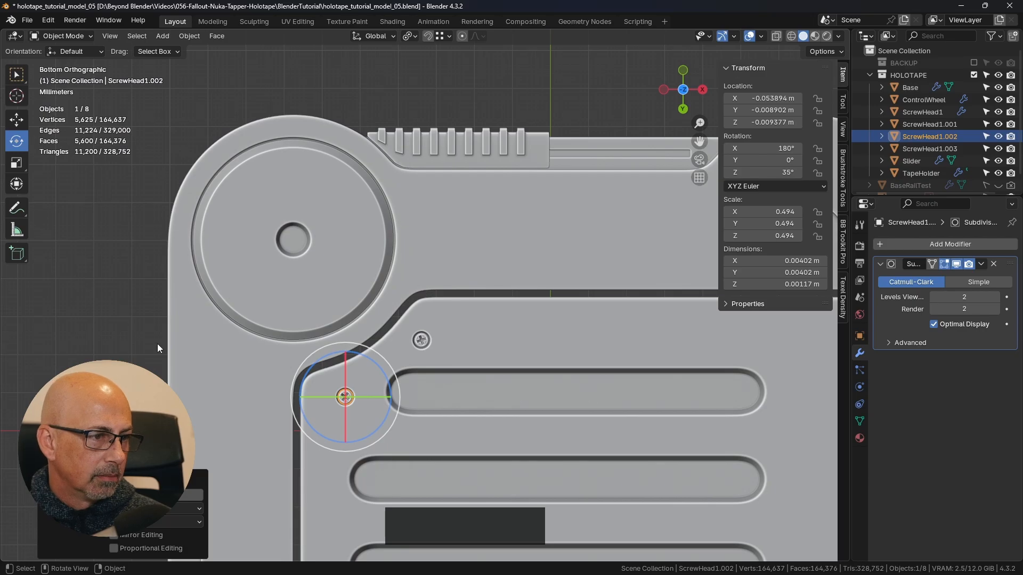
left_click(464, 355)
scroll(386, 375, "down", 5)
middle_click_drag(502, 308, 442, 241, "shift")
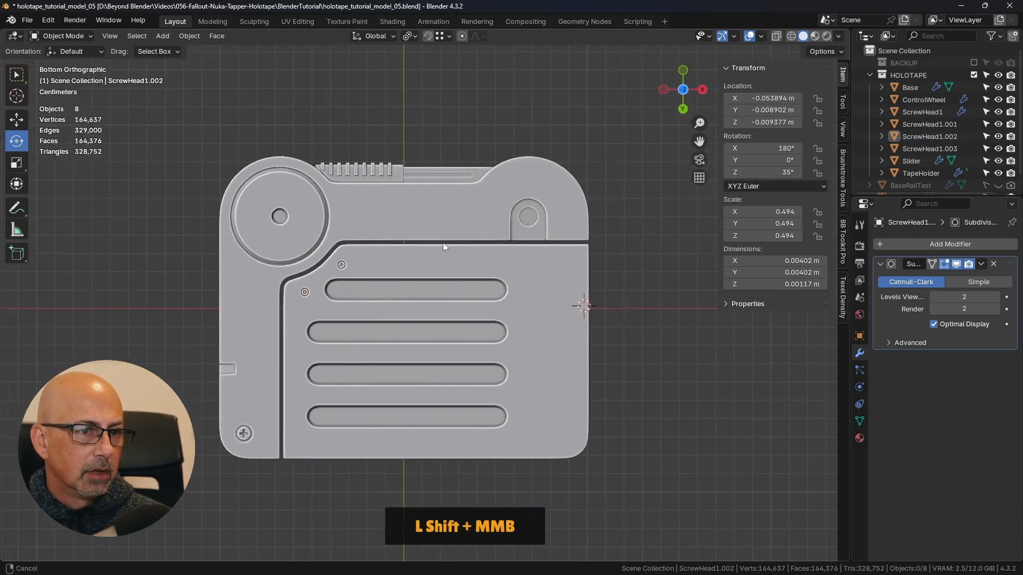
middle_click_drag(551, 187, 557, 374)
middle_click_drag(557, 374, 533, 352, "shift")
mouse_move(532, 352)
middle_mouse_down()
mouse_move(532, 400)
mouse_move(534, 357)
middle_mouse_up()
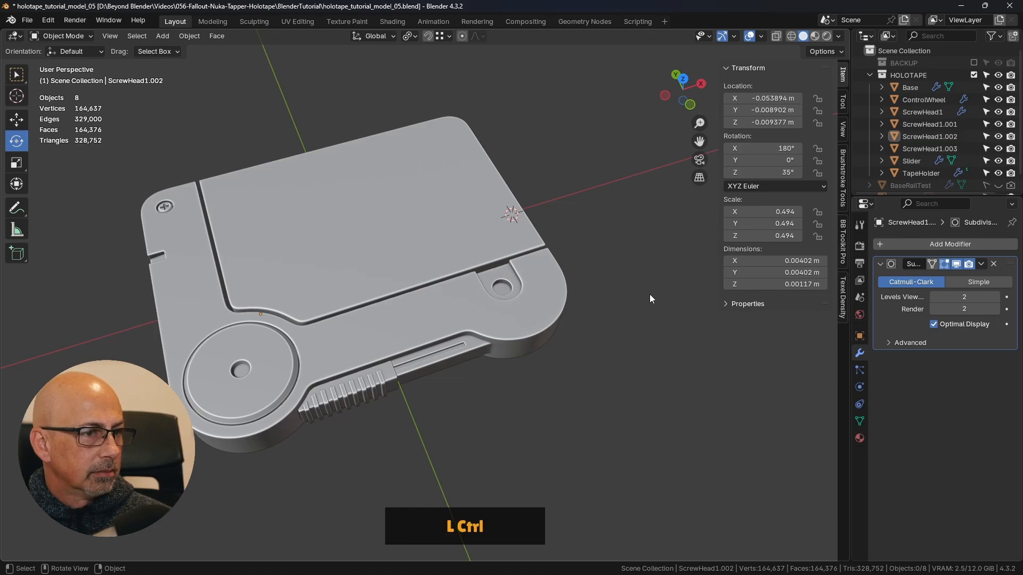
key("ctrl+s")
middle_click_drag(625, 314, 453, 274)
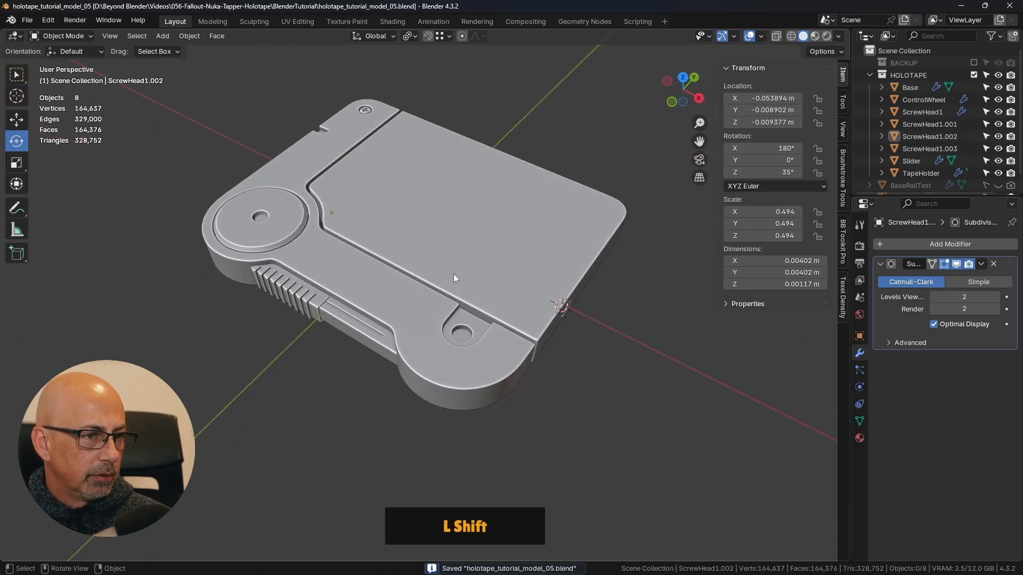
left_click(368, 110)
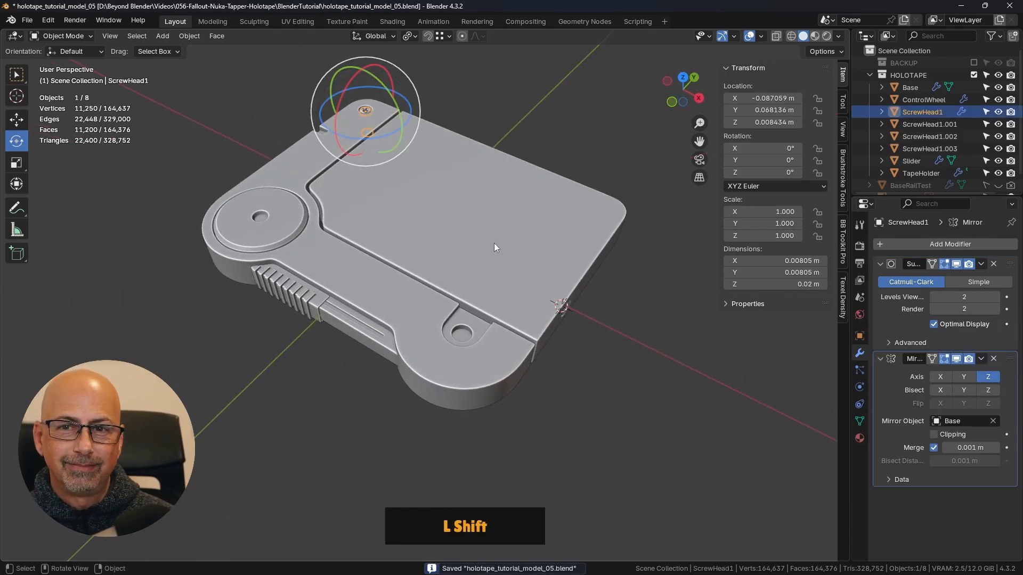
middle_click_drag(410, 187, 414, 208, "shift")
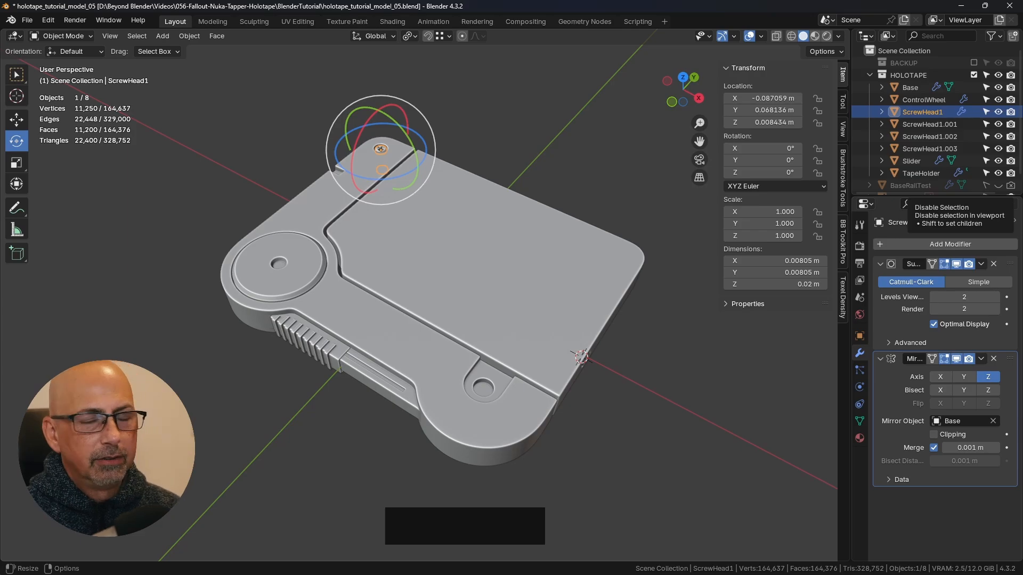
middle_click_drag(625, 266, 486, 273, "shift")
left_click(458, 132)
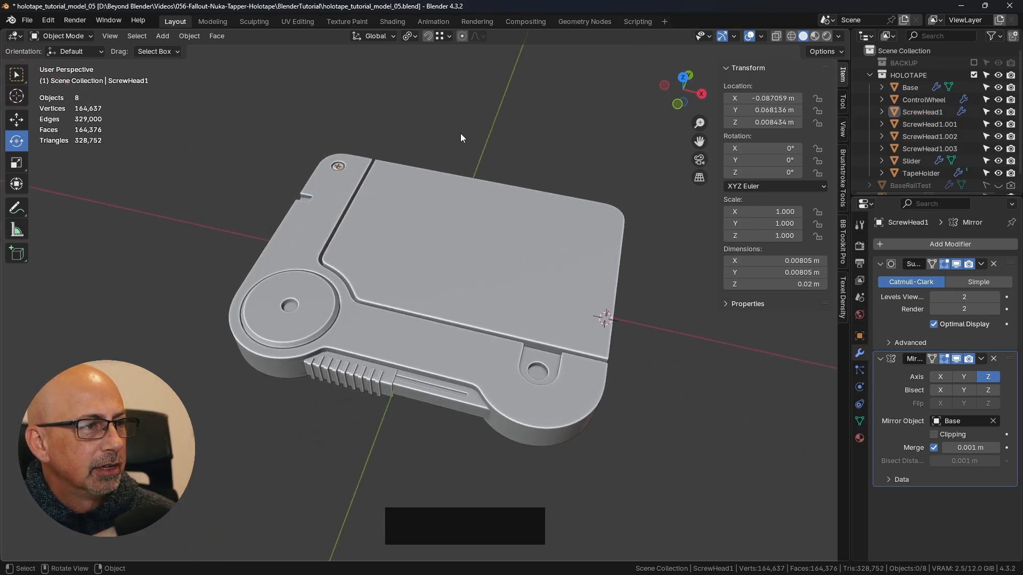
- Make a linked duplicate of the corner screw head ScrewHead1 and move it to about X 0.046348 m, Y 0.003868 m
scroll(331, 163, "up", 4)
scroll(343, 171, "down", 2)
left_click(350, 174)
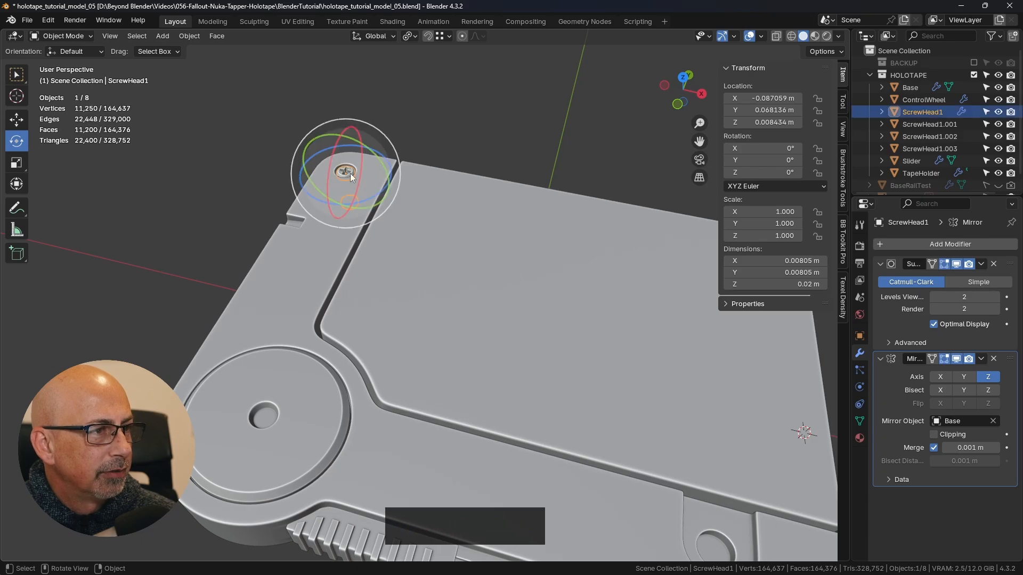
left_click(17, 120)
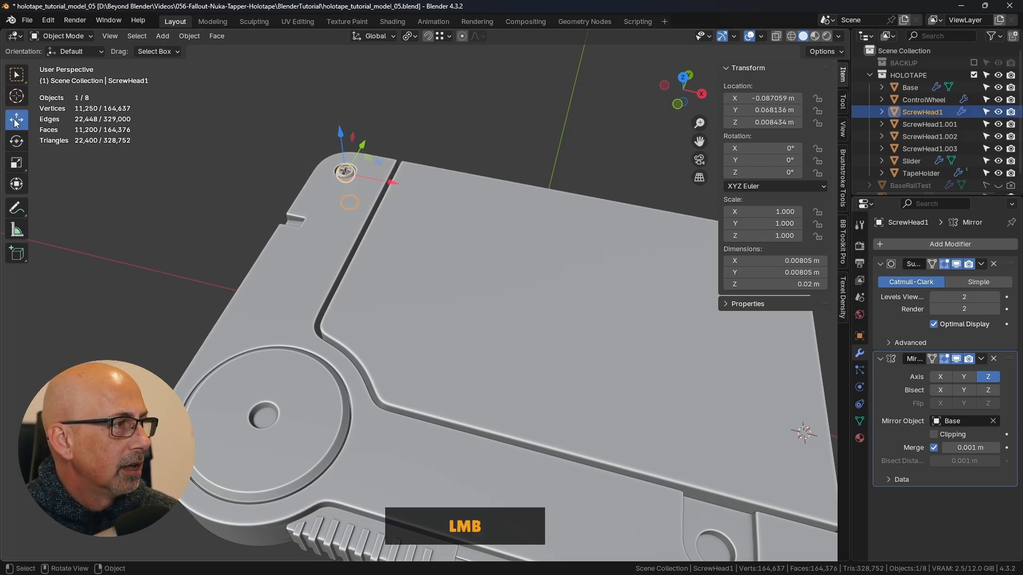
middle_click_drag(432, 194, 403, 186, "shift")
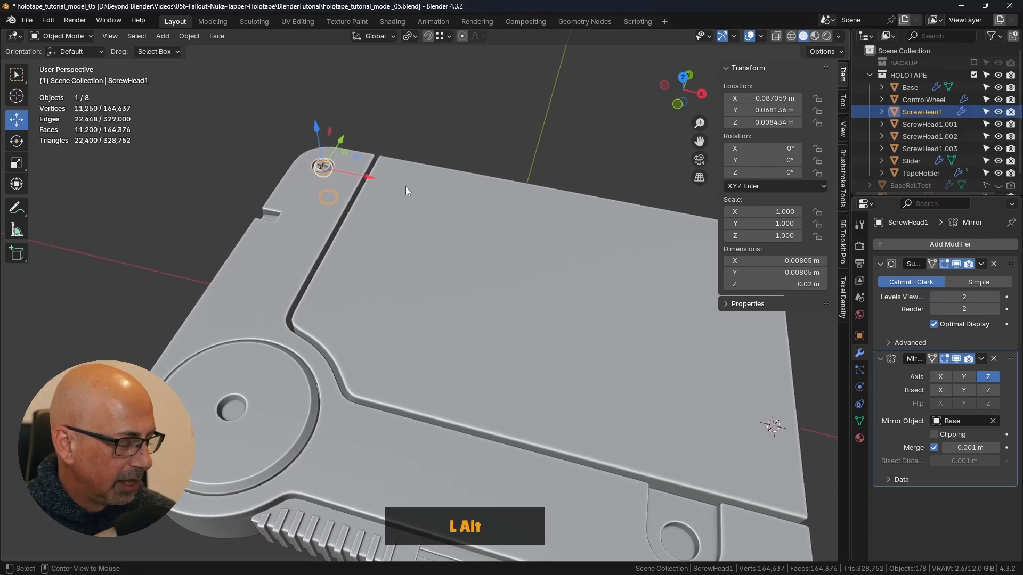
key("alt+d")
right_click(397, 168)
left_click_drag(353, 150, 650, 346)
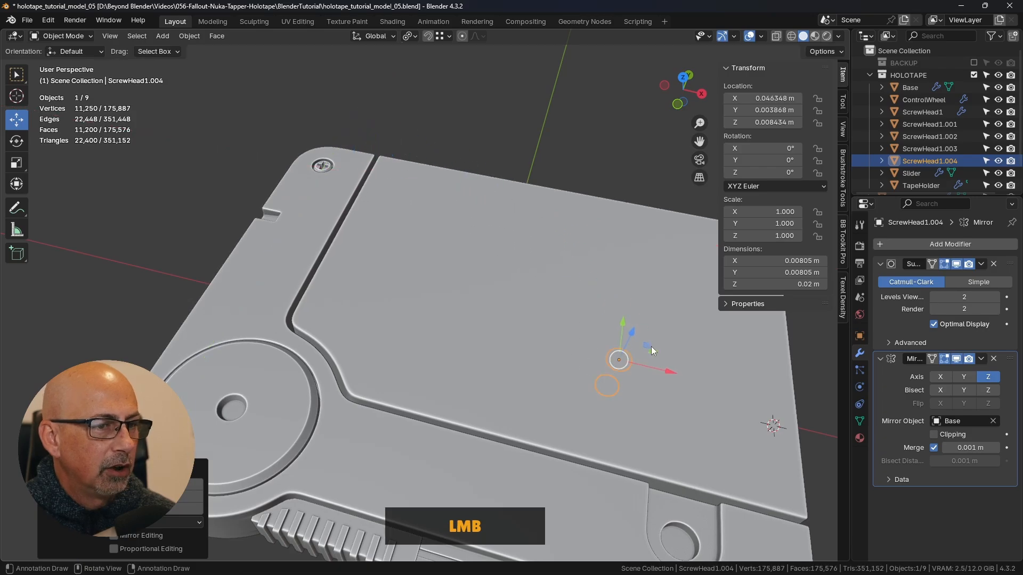
- Remove the Mirror modifier from the duplicate ScrewHead1.004
middle_click_drag(659, 383, 664, 287, "shift")
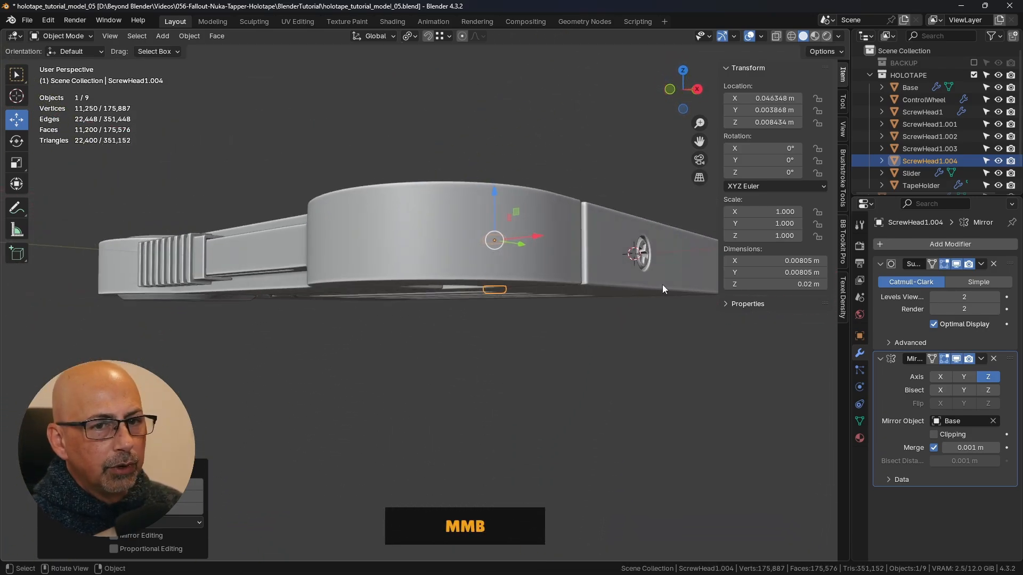
left_click(993, 360)
middle_click_drag(648, 336, 542, 342, "shift")
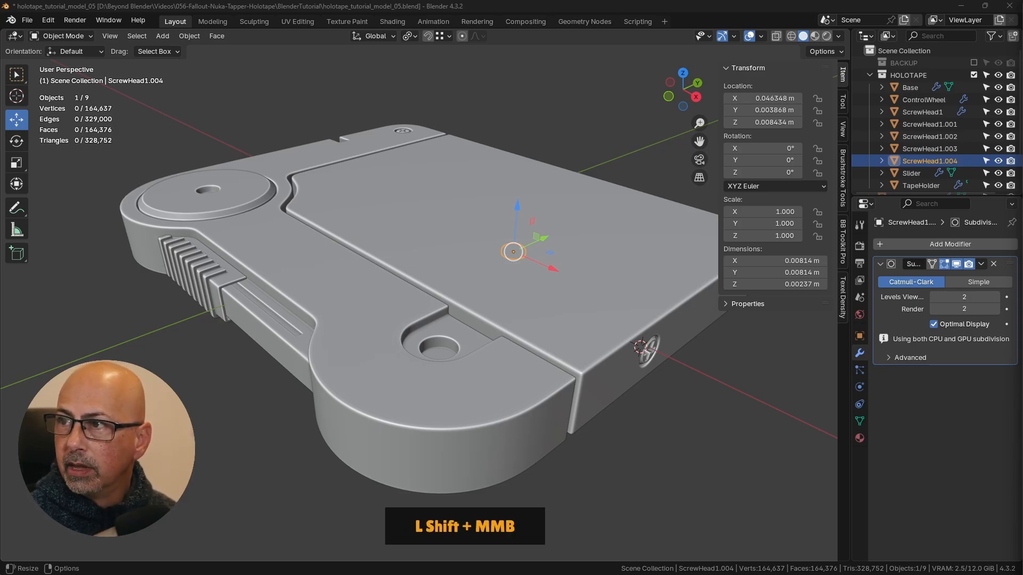
- Move ScrewHead1.004 along Y onto the Base, beside the round recess in the rounded tab
mouse_move(477, 379)
middle_mouse_down()
mouse_move(456, 292)
mouse_move(471, 373)
middle_mouse_up()
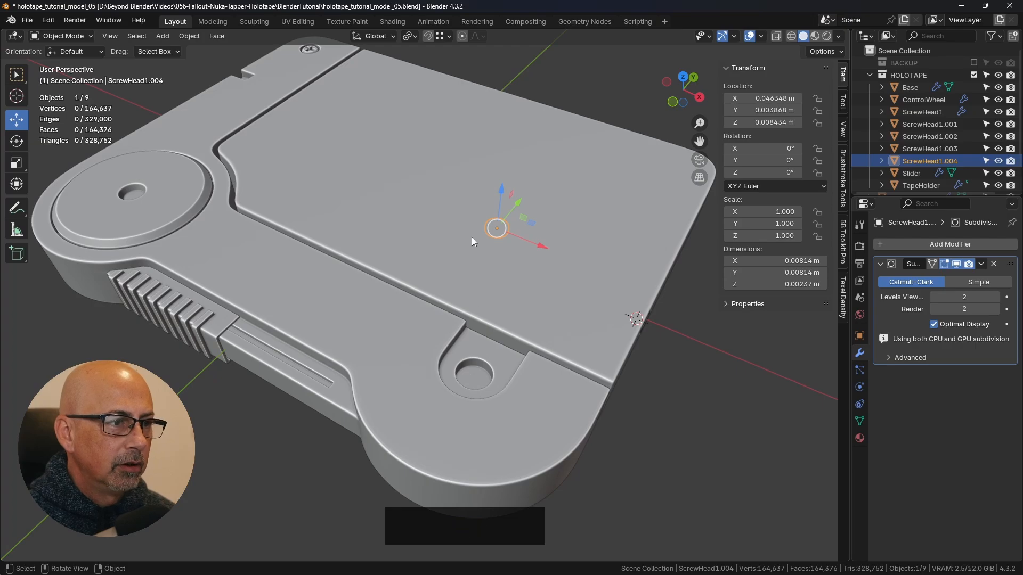
scroll(469, 301, "down", 3)
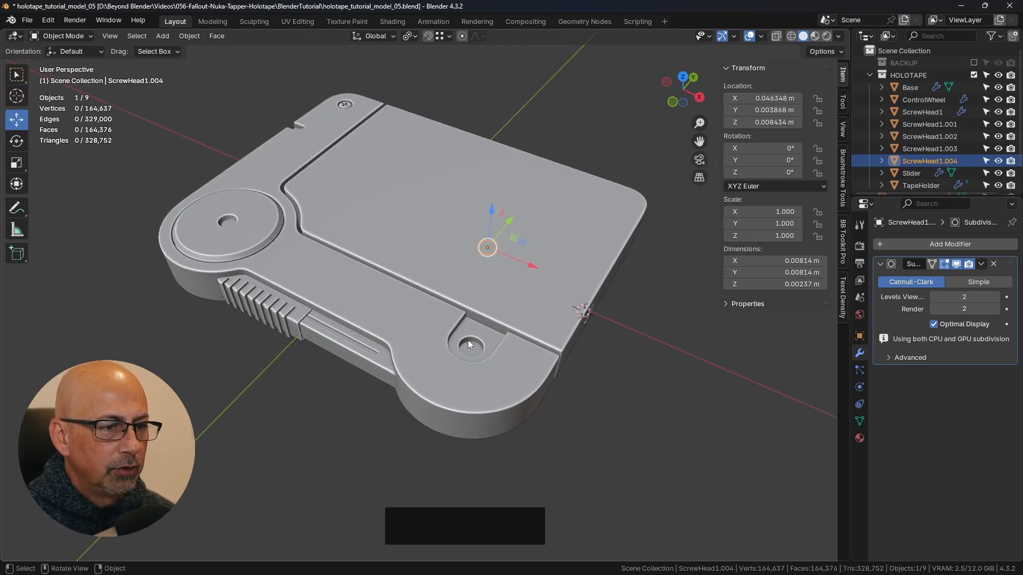
middle_click_drag(505, 340, 507, 175)
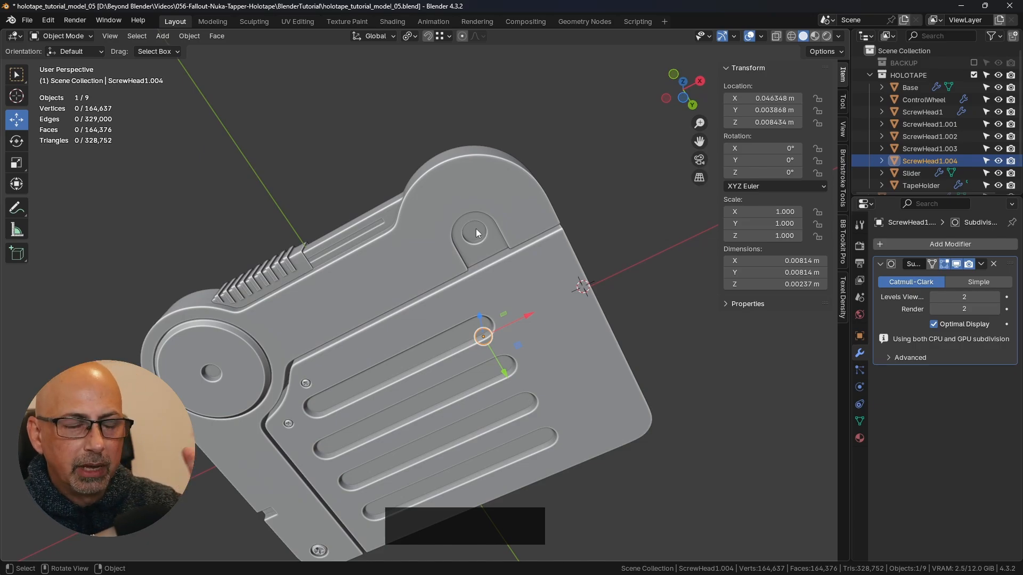
mouse_move(501, 236)
middle_mouse_down("shift")
mouse_move(504, 210)
mouse_move(507, 251)
mouse_move(491, 235)
middle_mouse_up("shift")
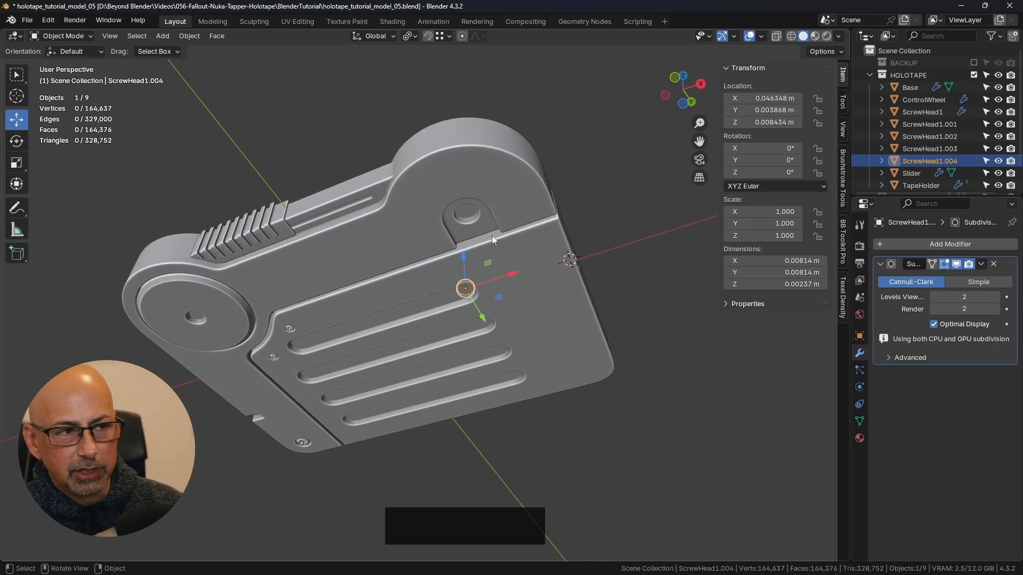
middle_click_drag(480, 203, 431, 183)
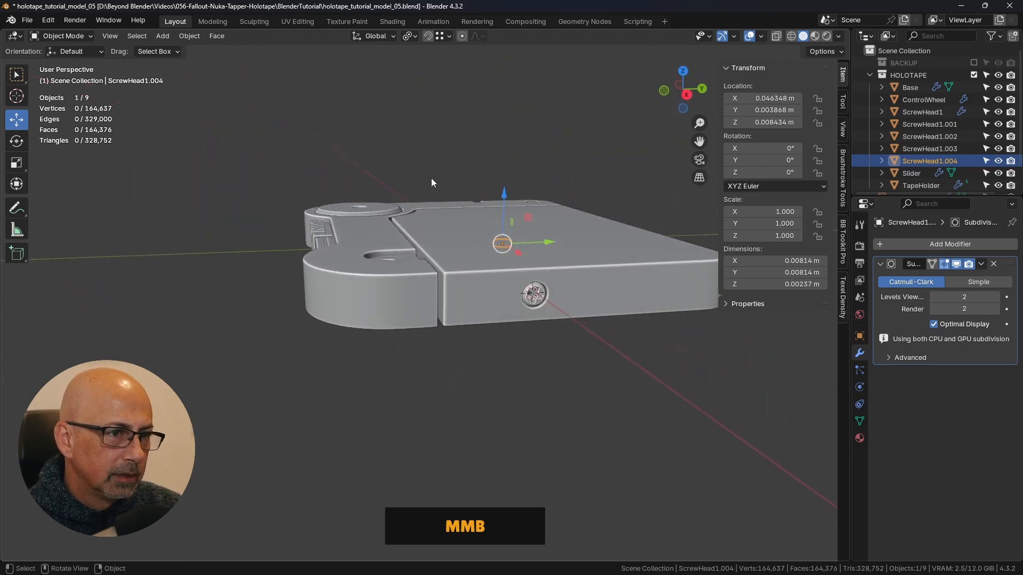
left_click_drag(548, 242, 482, 243)
middle_click_drag(482, 243, 485, 336)
left_click_drag(485, 334, 521, 375)
- Select the Base, enter Edit Mode and select the middle edge on the floor of the round recess
scroll(500, 344, "up", 5)
left_click(444, 276)
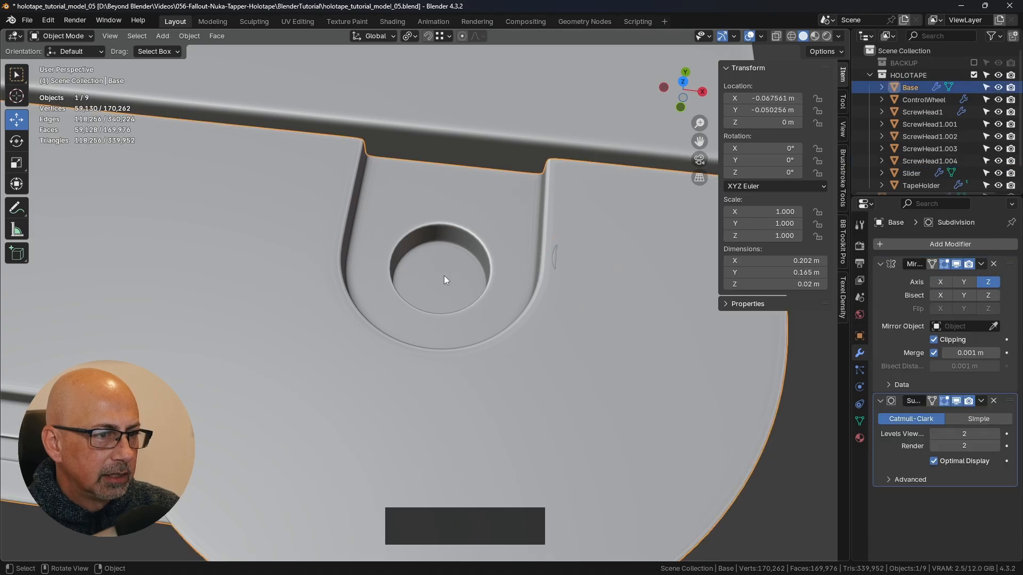
scroll(396, 298, "down", 4)
key("g")
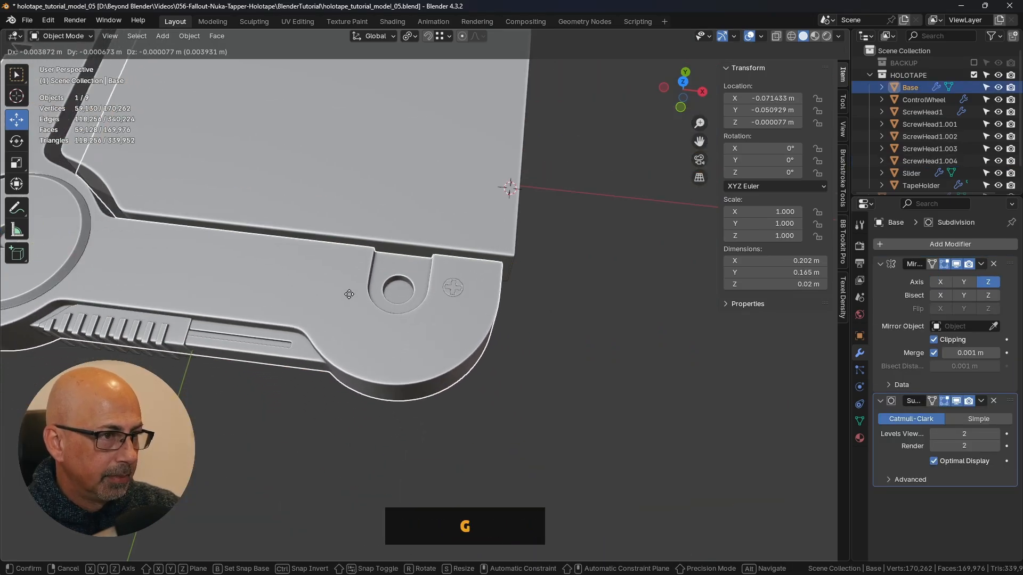
right_click(393, 306)
key("Tab")
scroll(413, 294, "up", 4)
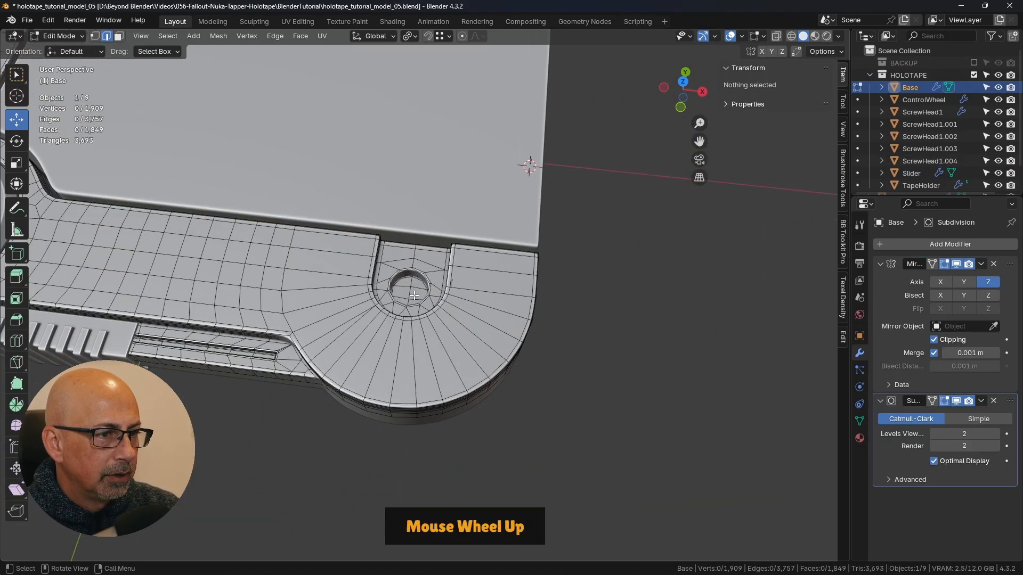
left_click(406, 289)
- Snap the 3D cursor to the selected edge in the Base's round recess
middle_click_drag(550, 287, 540, 309)
key("shift+s")
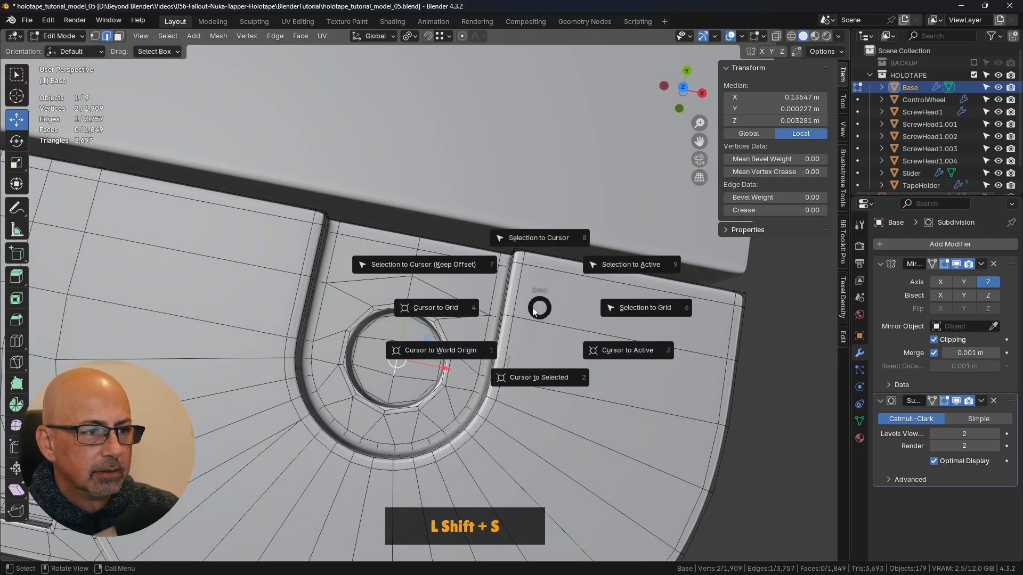
left_click(530, 376)
middle_click_drag(508, 372, 468, 317)
- Return the Base to Object Mode and turn on X-ray display to see the screw head through the model
key("Tab")
scroll(377, 325, "down", 6)
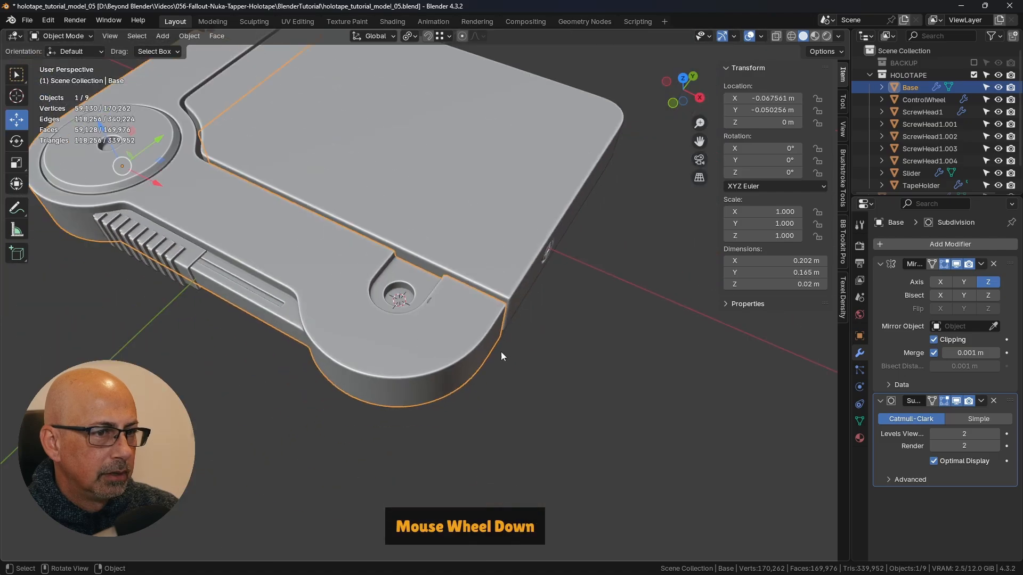
middle_click_drag(590, 274, 604, 154)
left_click(776, 37)
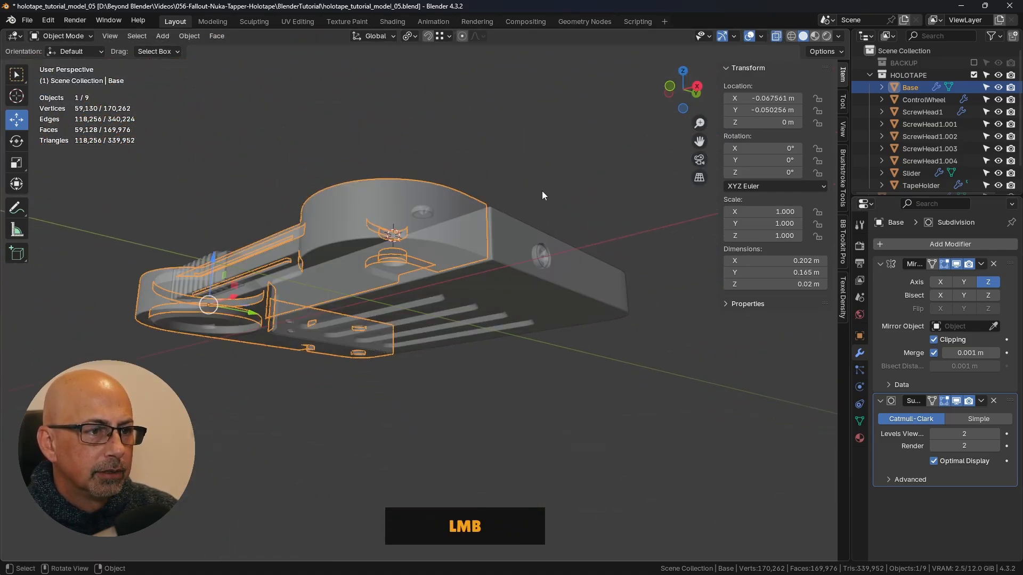
- Snap ScrewHead1.004 to the 3D cursor in the Base's round recess and turn X-ray display off
middle_click_drag(542, 191, 459, 204)
left_click(430, 208)
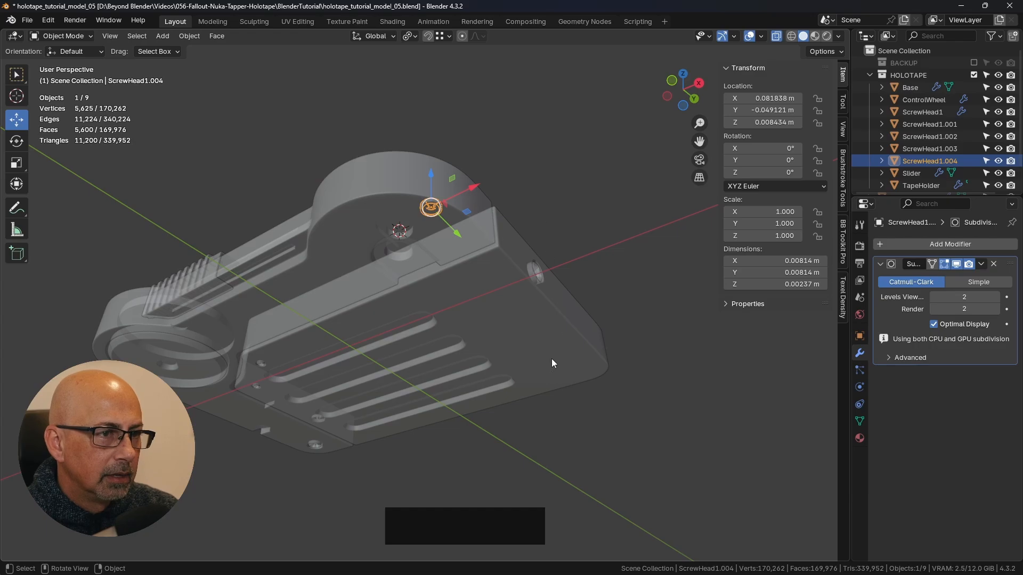
middle_click_drag(551, 363, 583, 377)
key("shift+s")
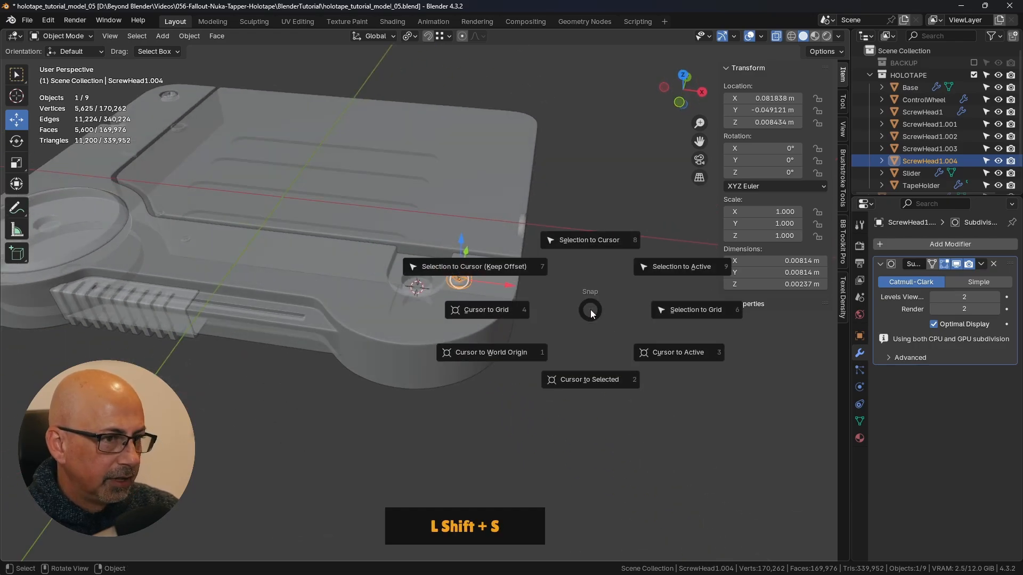
left_click(591, 240)
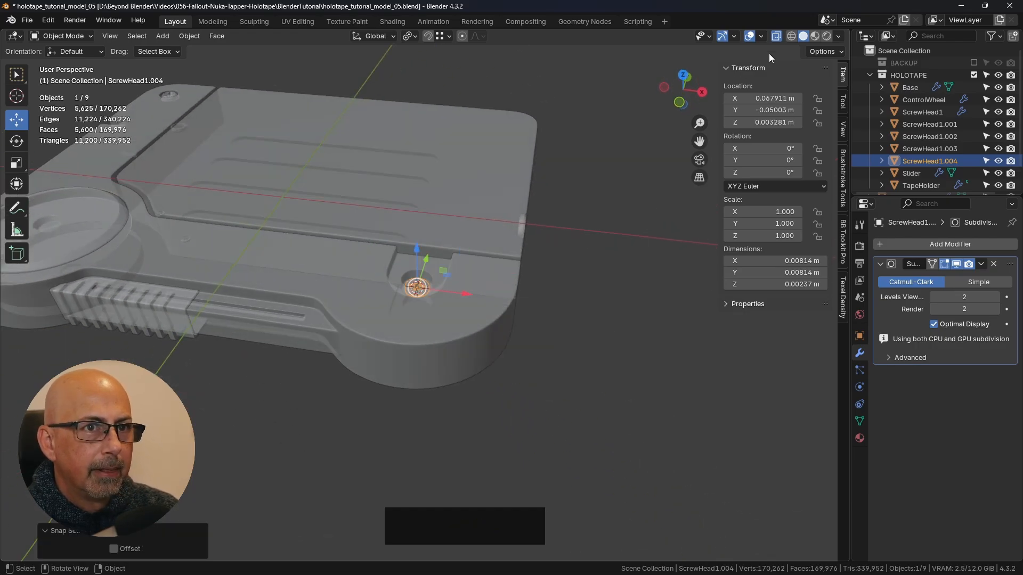
left_click(776, 36)
- Raise ScrewHead1.004 along Z to 0.00598 m and scale it up to about 1.207 to fill the recess
middle_click_drag(548, 278, 463, 299)
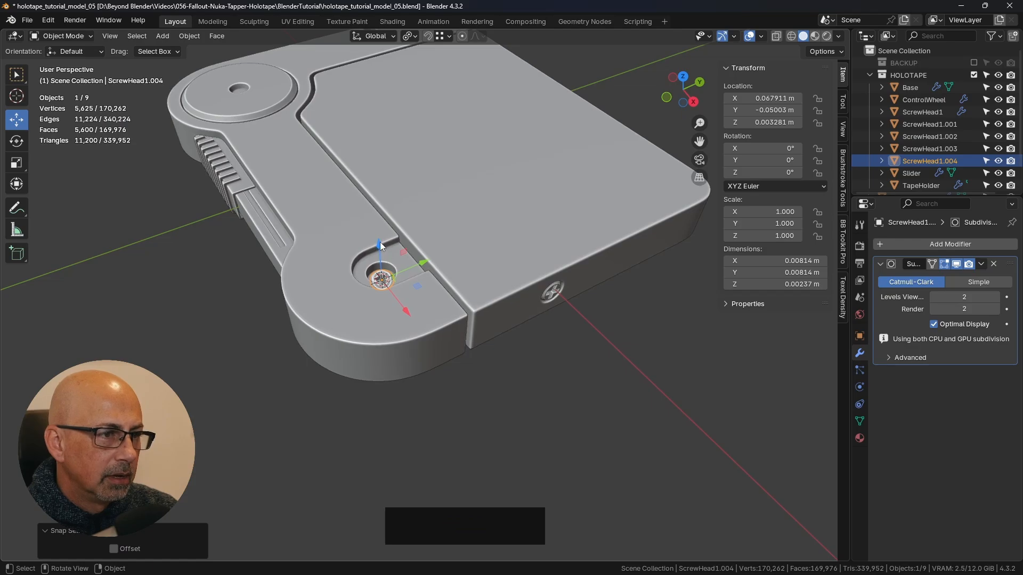
left_click_drag(380, 245, 380, 239)
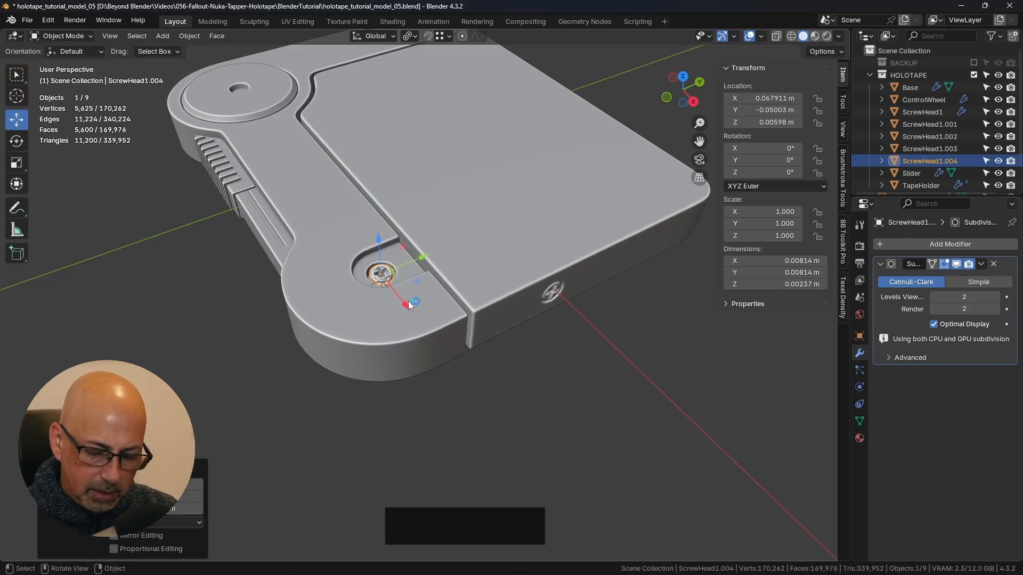
key("KP_Decimal")
middle_click_drag(409, 300, 553, 346)
scroll(566, 302, "down", 3)
key("s")
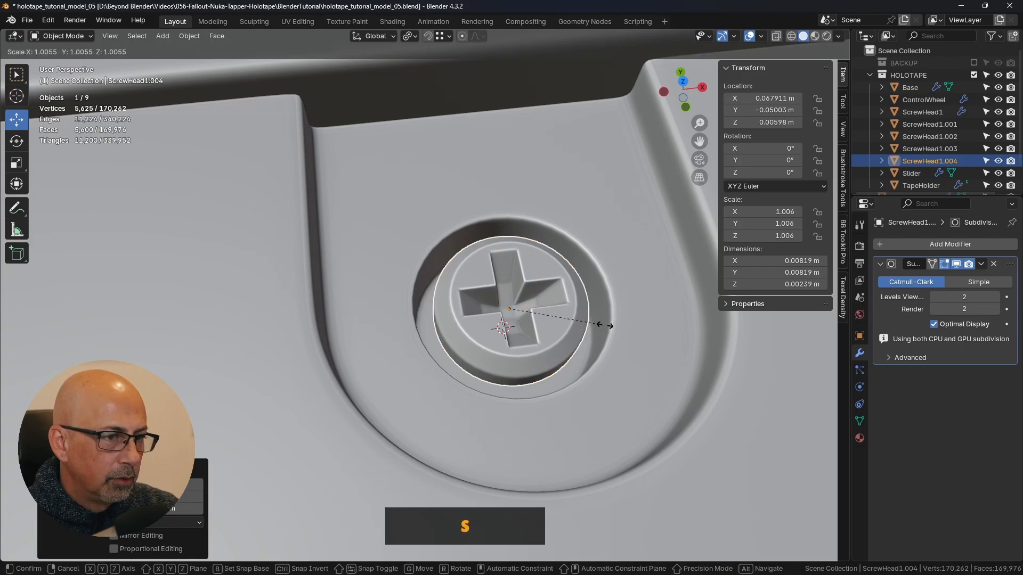
left_click(622, 326)
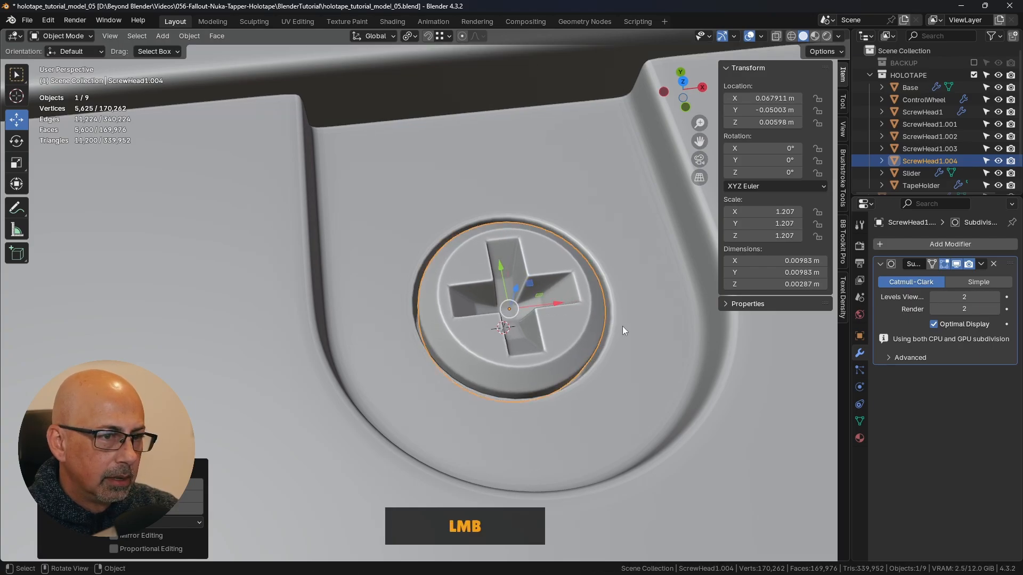
- In the wireframe front view, lower ScrewHead1.004 along Z to about 0.004505 m so it sits inside the recess
middle_click_drag(623, 326, 592, 280)
key("KP_1")
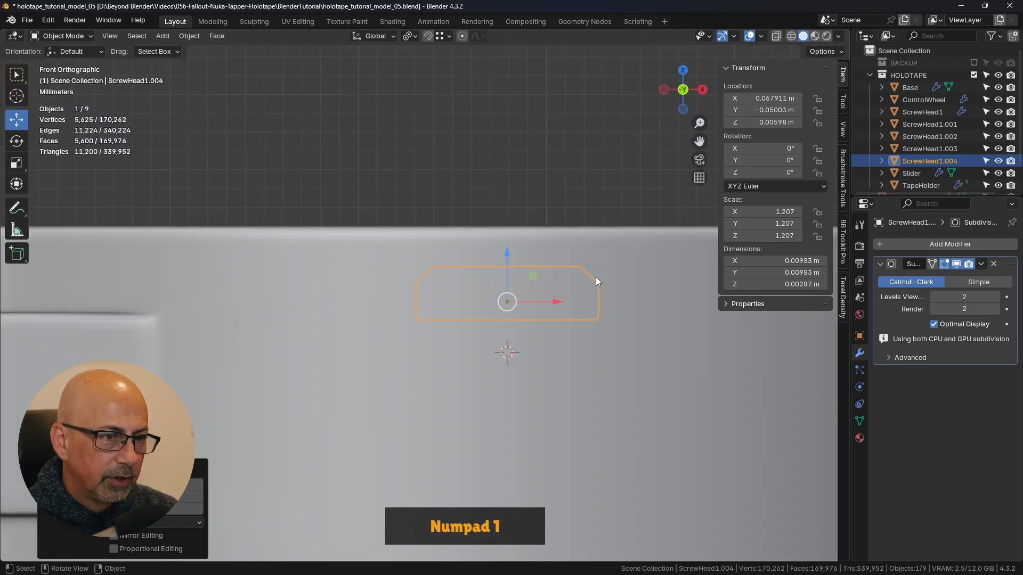
left_click(791, 36)
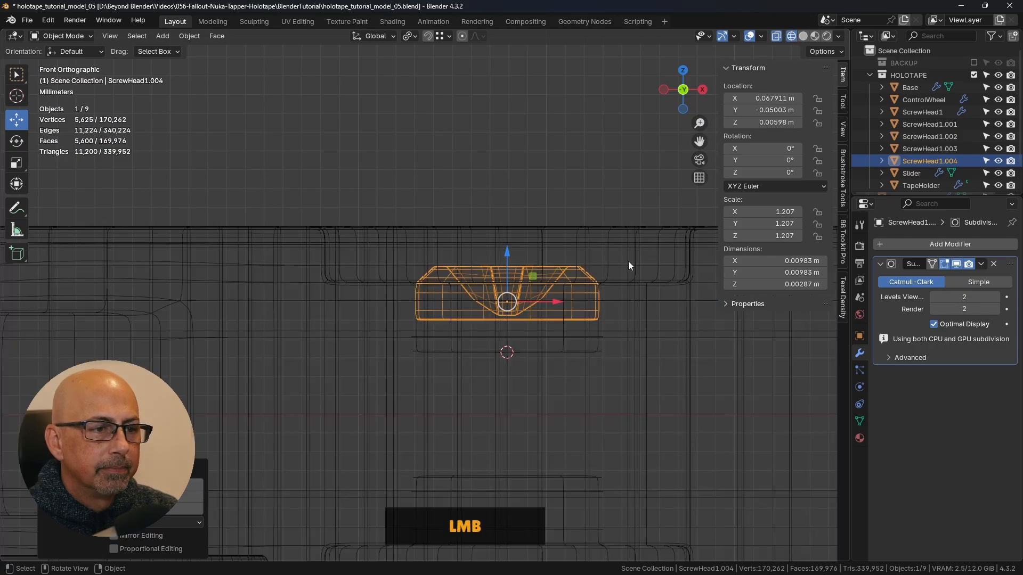
scroll(548, 318, "up", 2)
left_click_drag(476, 238, 493, 290)
scroll(584, 343, "up", 1)
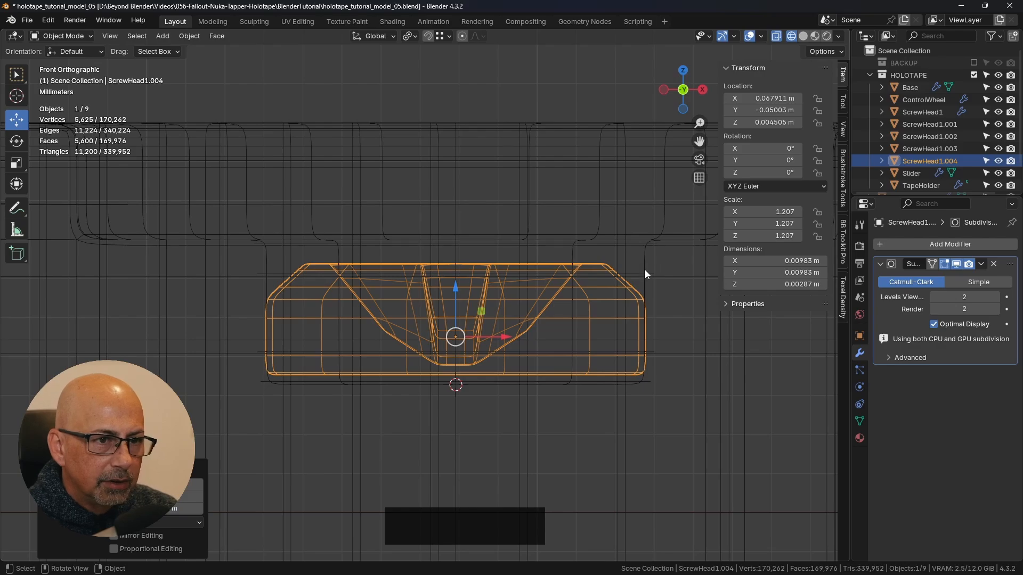
- Return to solid shading and, in the top view, scale ScrewHead1.004 down to about 1.174
mouse_move(655, 258)
middle_mouse_down()
mouse_move(582, 282)
mouse_move(596, 365)
mouse_move(593, 345)
mouse_move(592, 362)
mouse_move(472, 290)
middle_mouse_up()
key("z")
left_click(651, 358)
key("KP_7")
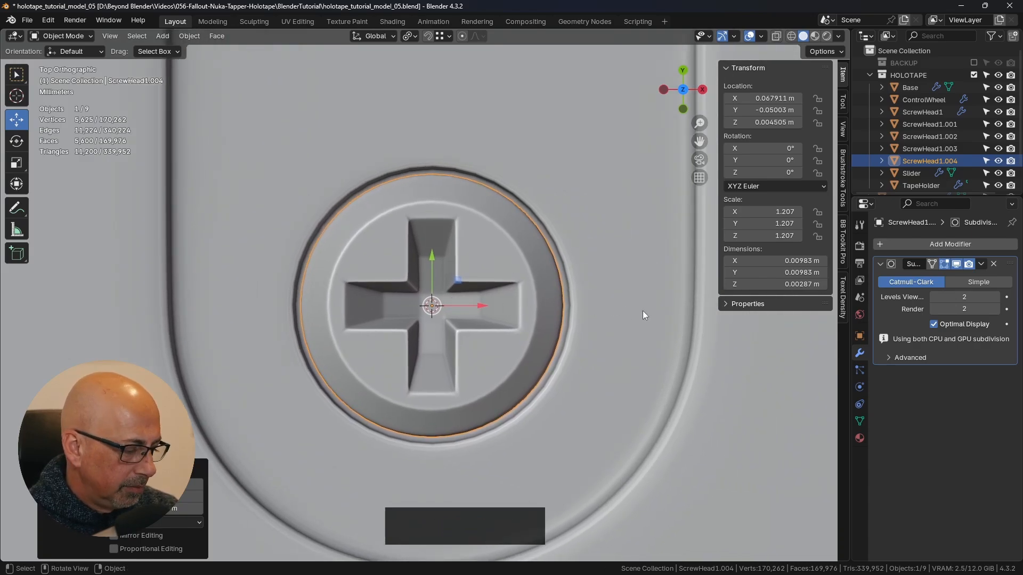
key("s")
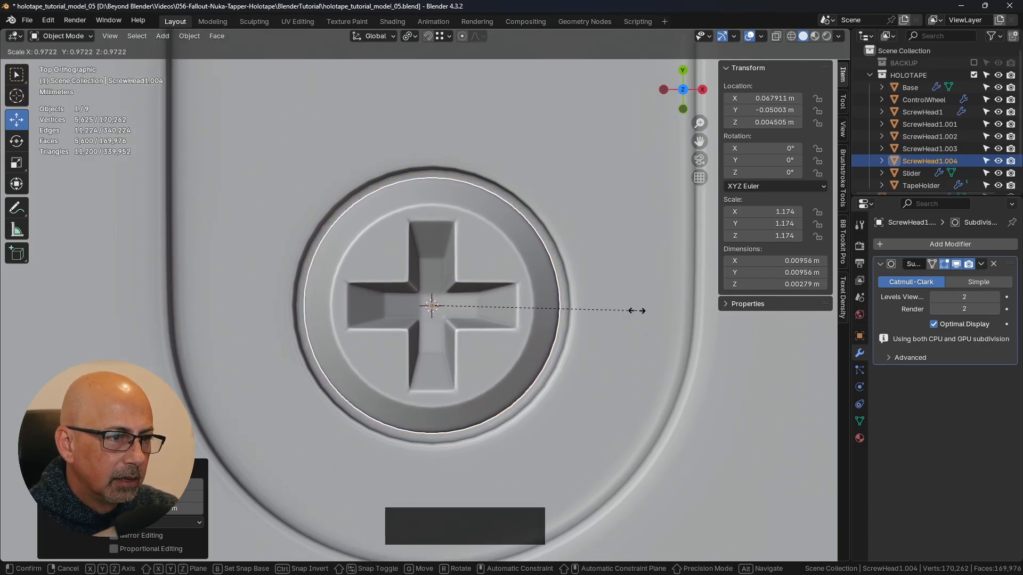
left_click(636, 311)
- Raise ScrewHead1.004 along Z to about 0.005152 m in the recess
middle_click_drag(636, 311, 416, 269)
left_click_drag(416, 269, 416, 202)
middle_click_drag(416, 201, 295, 231)
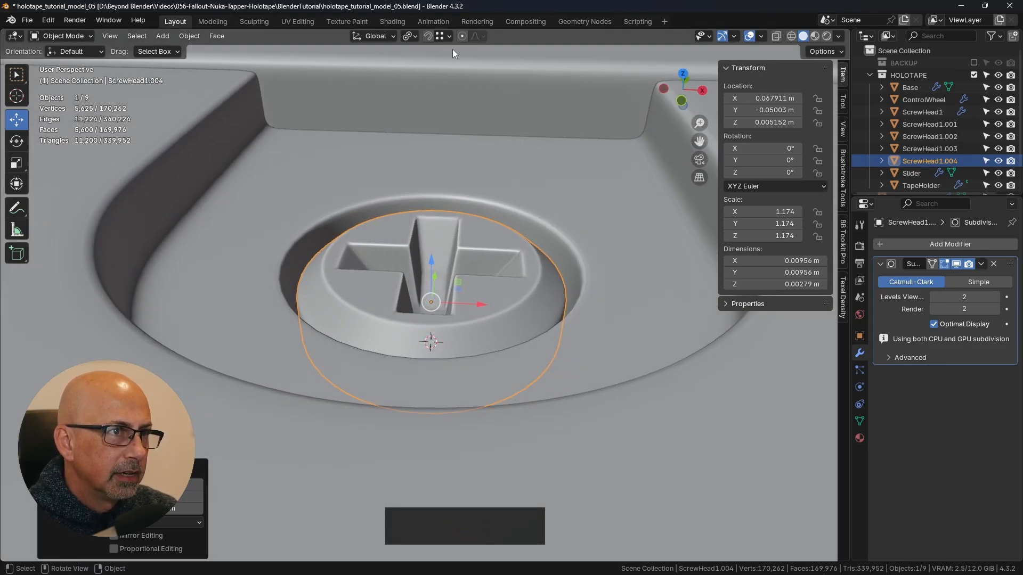
left_click(448, 37)
middle_click_drag(519, 322, 497, 312)
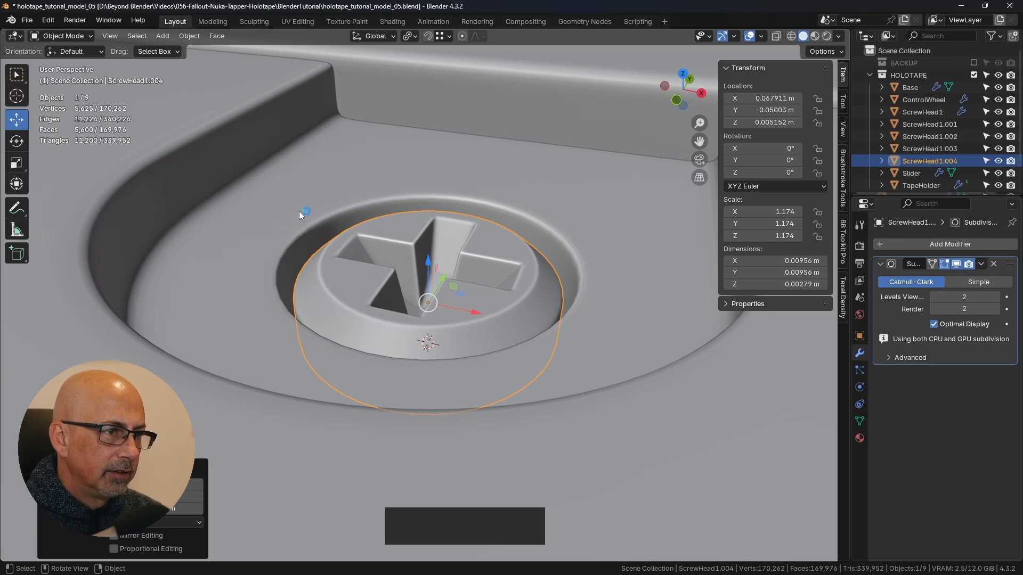
middle_click_drag(516, 320, 548, 283)
left_click(576, 325)
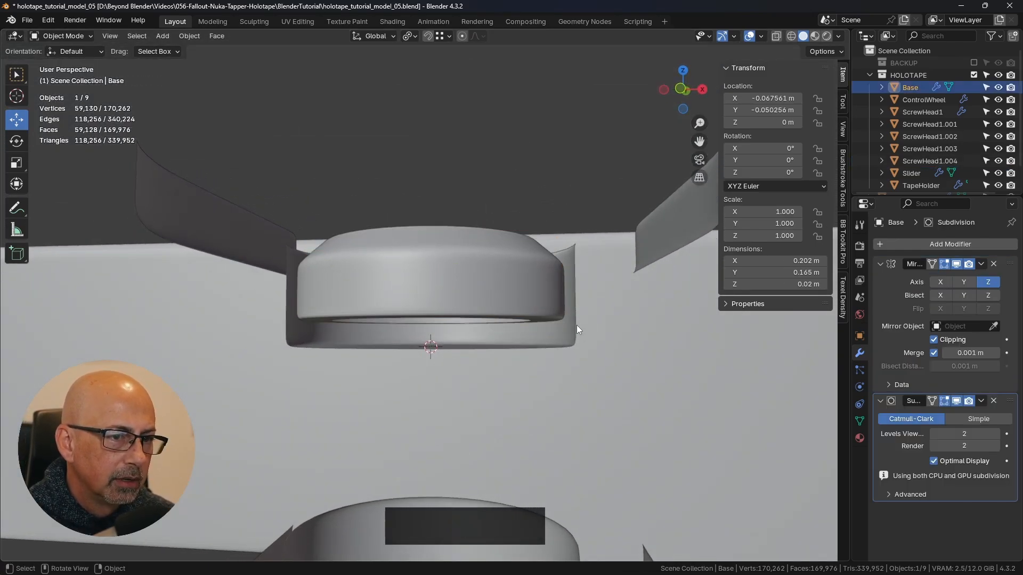
left_click(605, 322)
key("Tab")
left_click(687, 321)
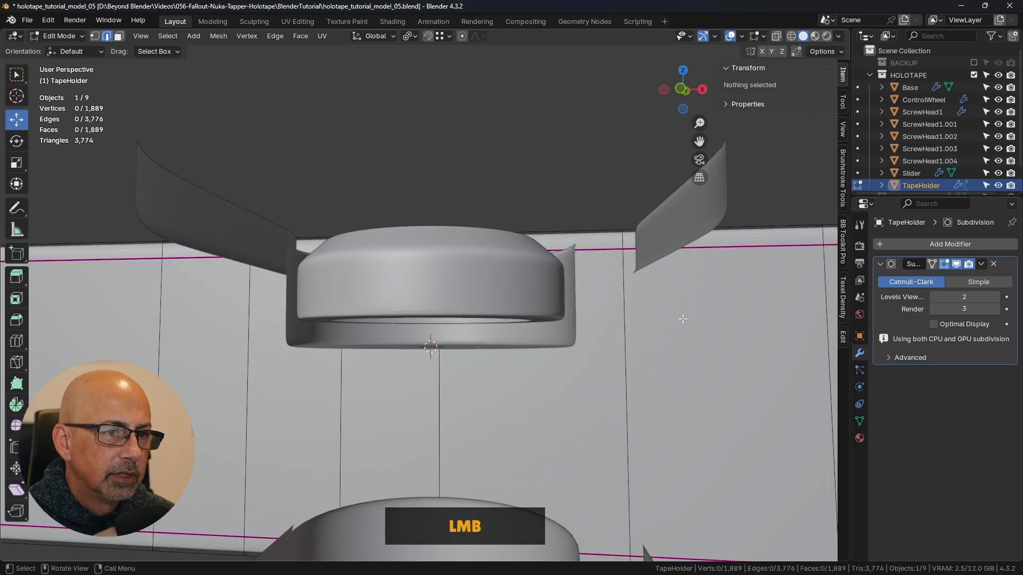
scroll(559, 336, "down", 5)
middle_click_drag(559, 336, 570, 388)
scroll(570, 388, "down", 2)
key("Tab")
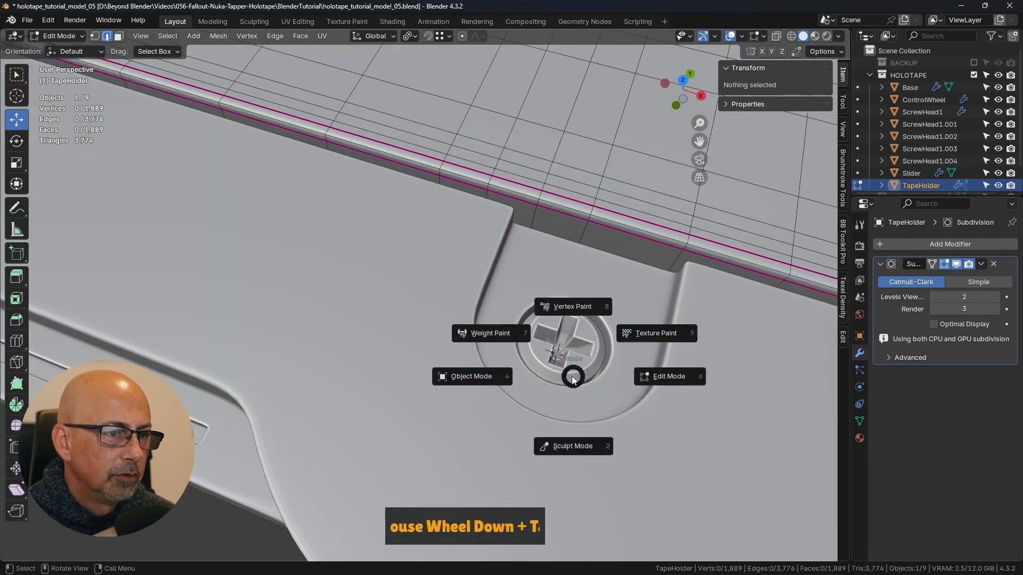
left_click(488, 376)
- Enter Edit Mode on the Base and, in the wireframe front view with vertex selection, box-select the lower vertex rings of the round recess
left_click(474, 320)
key("Tab")
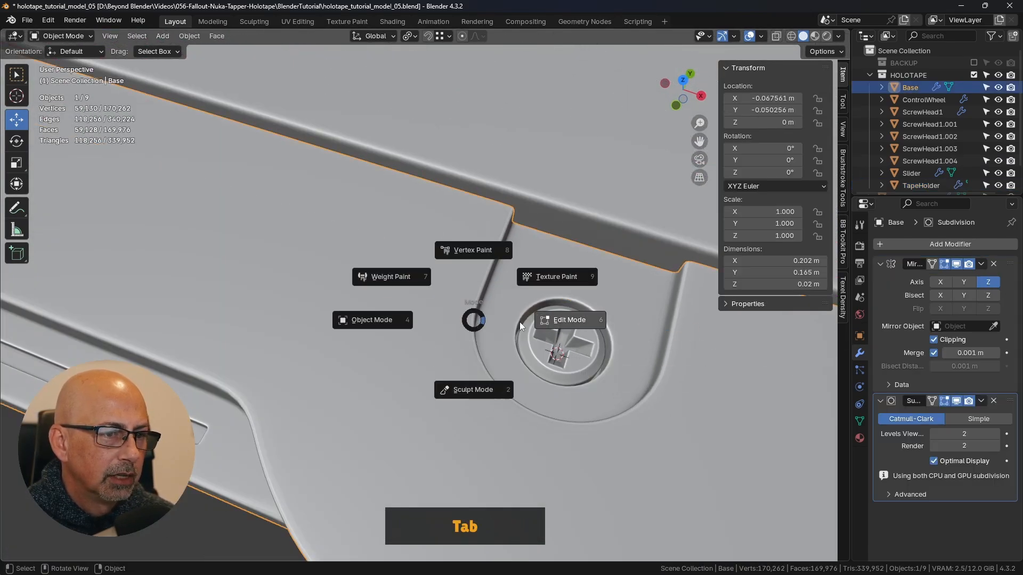
middle_click_drag(532, 319, 570, 267)
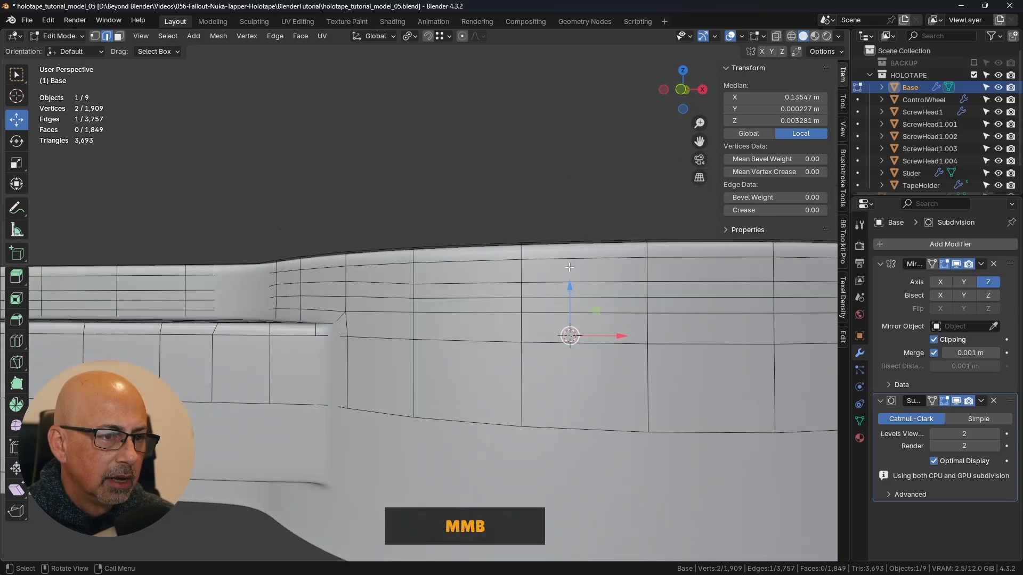
key("KP_1")
key("z")
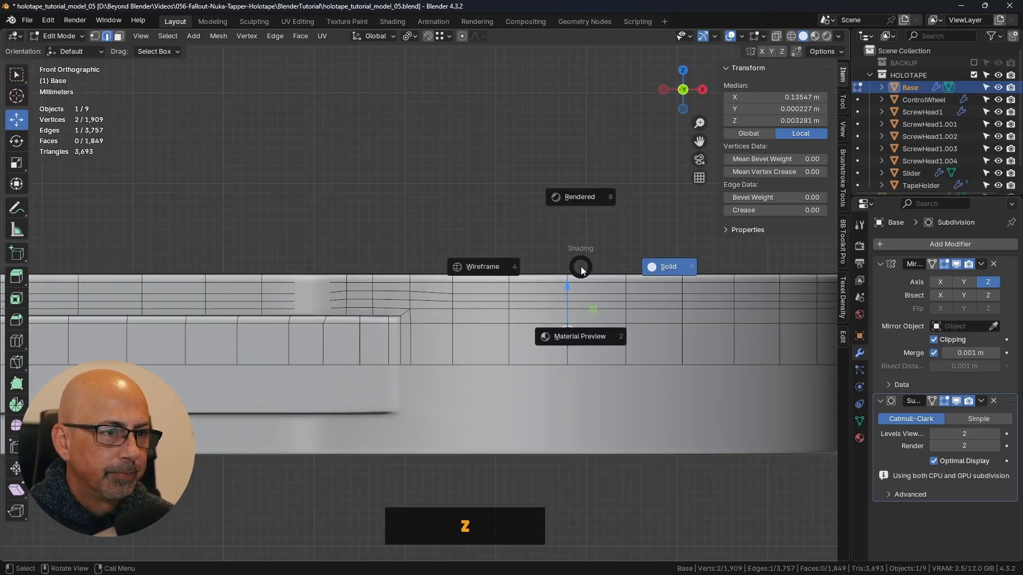
left_click(491, 266)
scroll(490, 267, "up", 3)
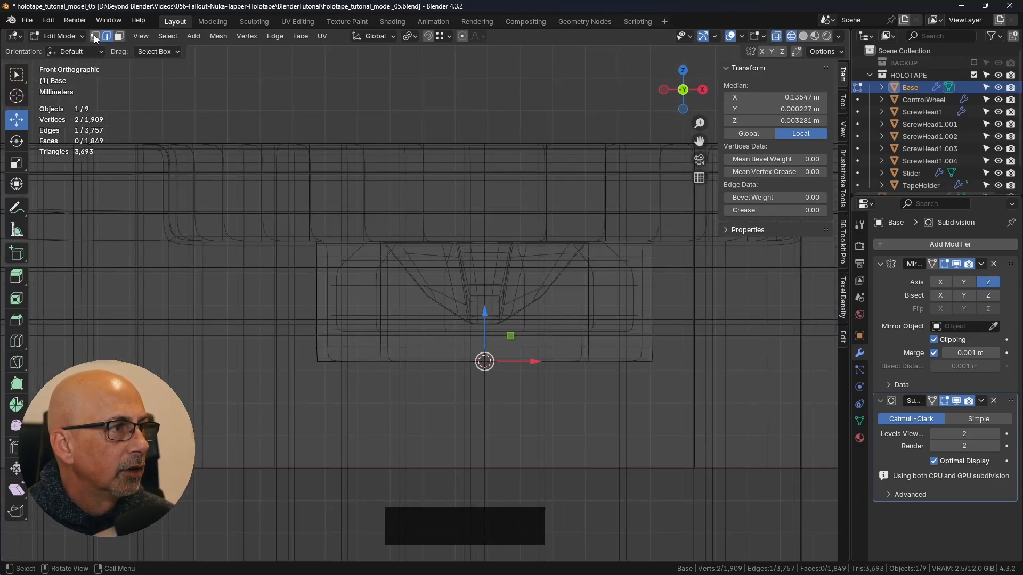
left_click(95, 37)
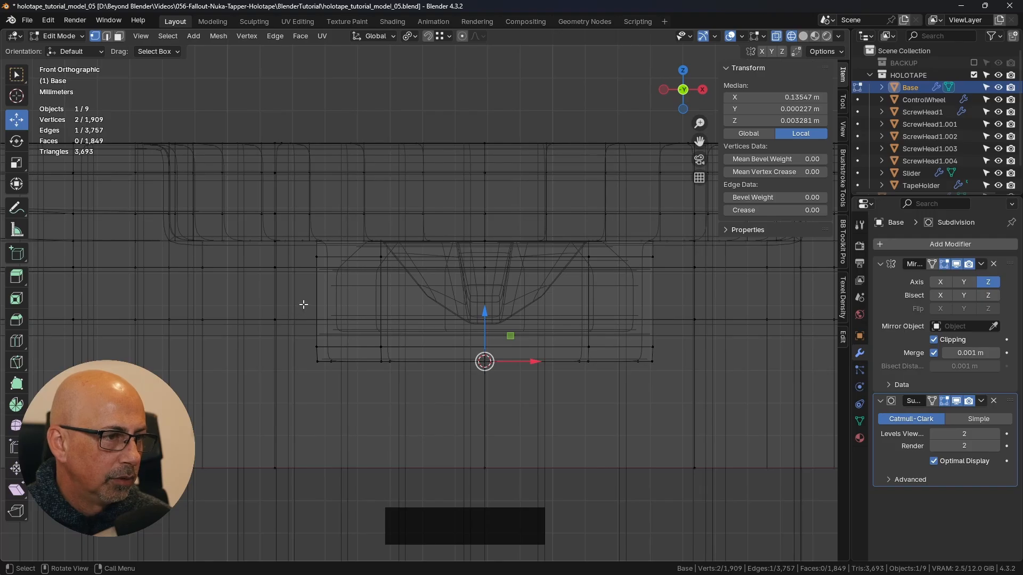
left_click_drag(303, 304, 678, 387)
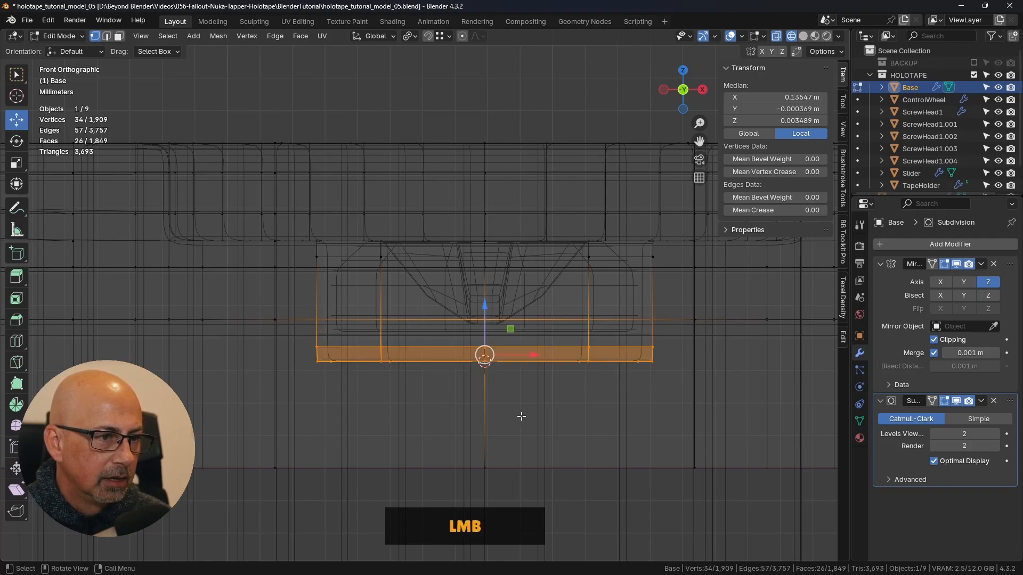
- Deselect the two stray vertices outside the recess, leaving only its lower rings selected
scroll(570, 402, "down", 3)
middle_click_drag(586, 370, 461, 356)
scroll(514, 362, "down", 3)
left_click_drag(388, 350, 388, 316)
key("ctrl+z")
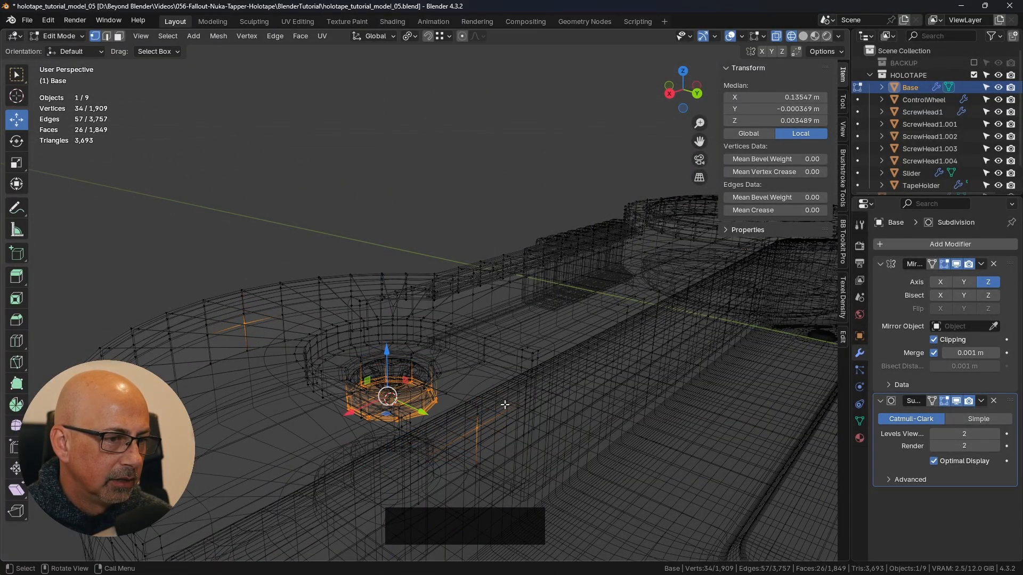
left_click_drag(201, 250, 281, 370, "ctrl")
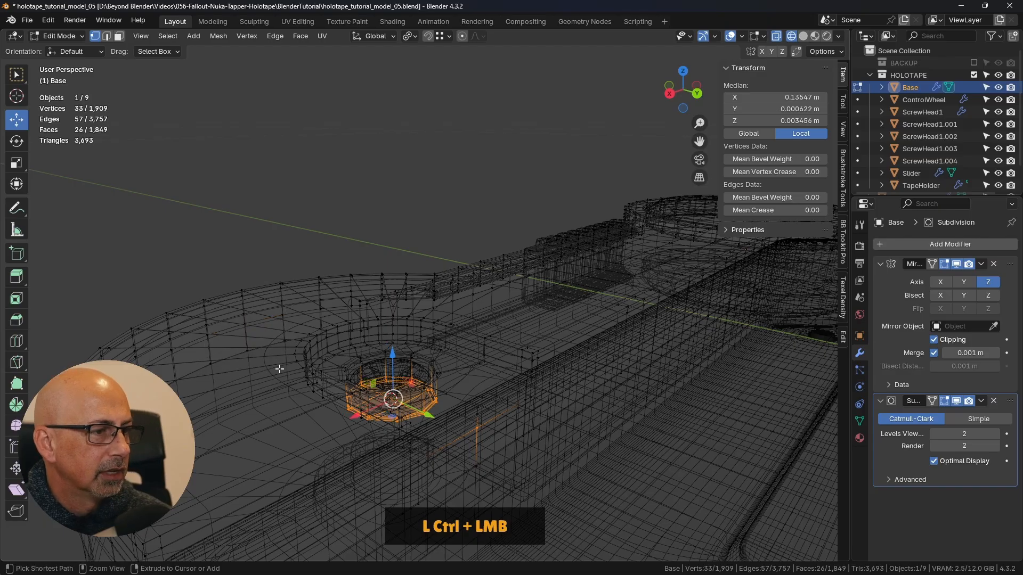
left_click_drag(463, 413, 519, 461, "ctrl")
middle_click_drag(519, 461, 664, 312)
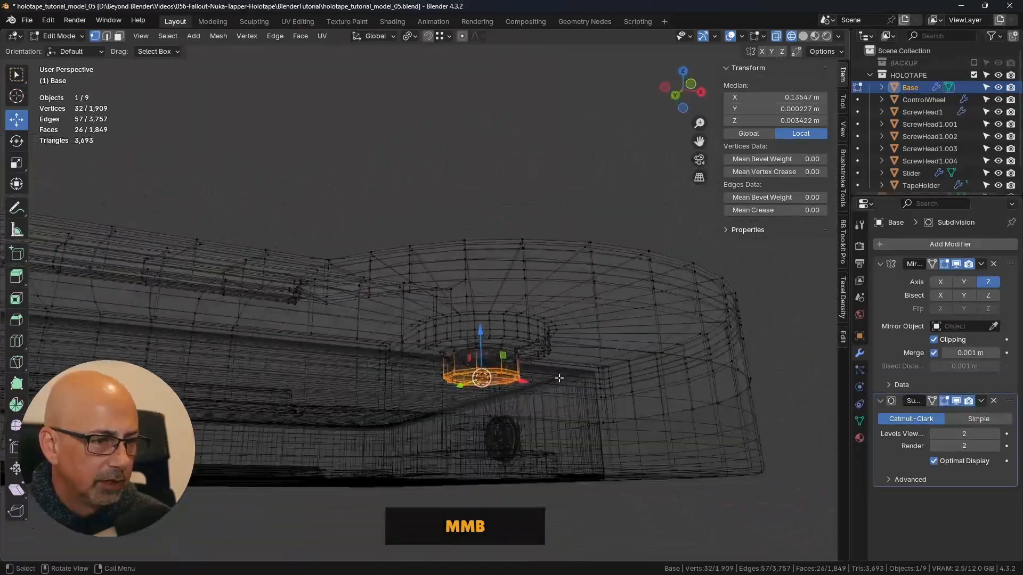
- Switch back to solid shading and hide the Base's Mirror modifier in the viewport to expose the recess from below
scroll(558, 378, "up", 3)
middle_click_drag(554, 372, 555, 349)
key("z")
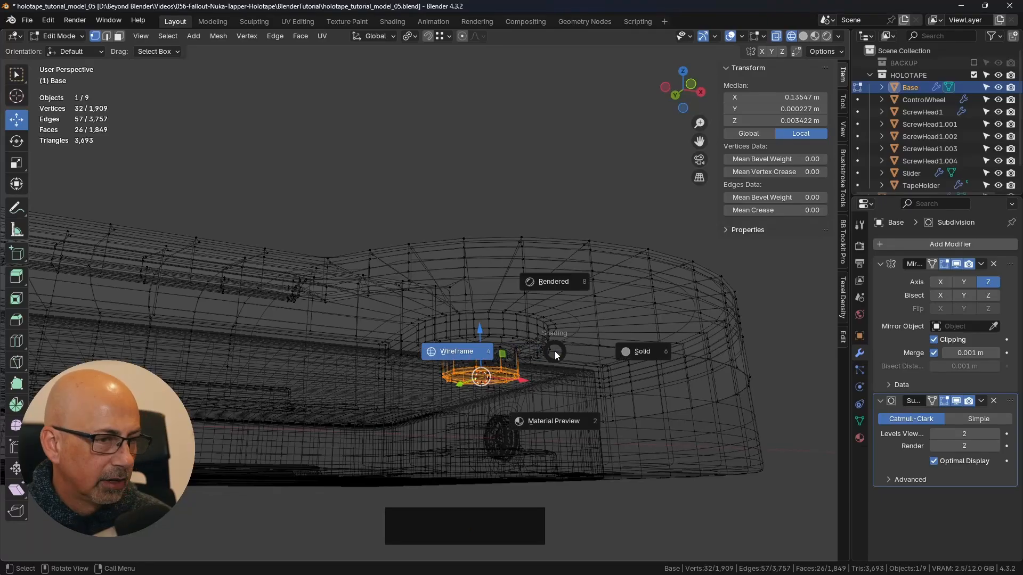
left_click(643, 355)
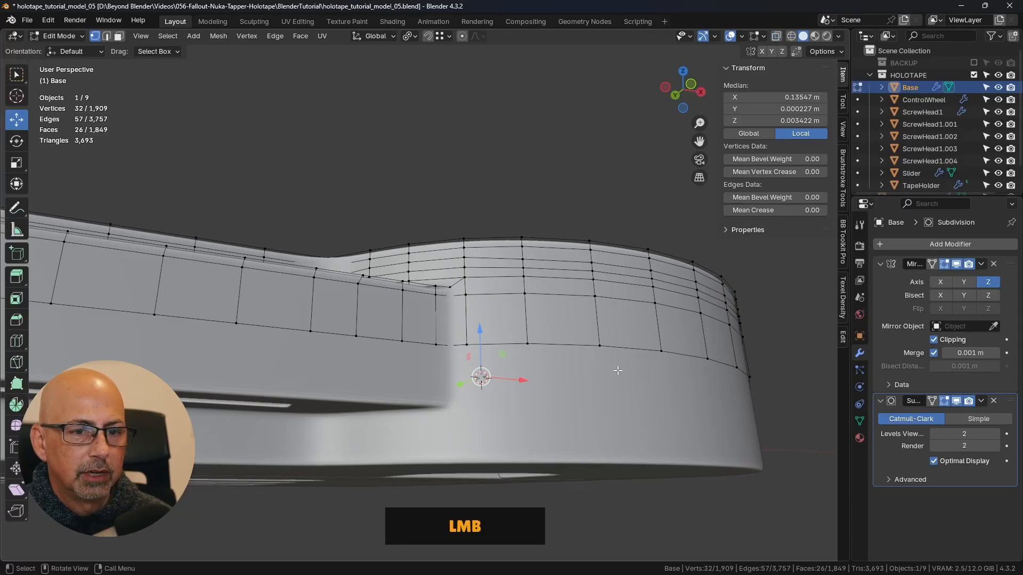
left_click(956, 264)
middle_click_drag(571, 390, 586, 370)
scroll(466, 391, "up", 3)
mouse_move(466, 390)
middle_mouse_down()
mouse_move(506, 326)
mouse_move(470, 406)
mouse_move(452, 382)
middle_mouse_up()
scroll(485, 373, "up", 3)
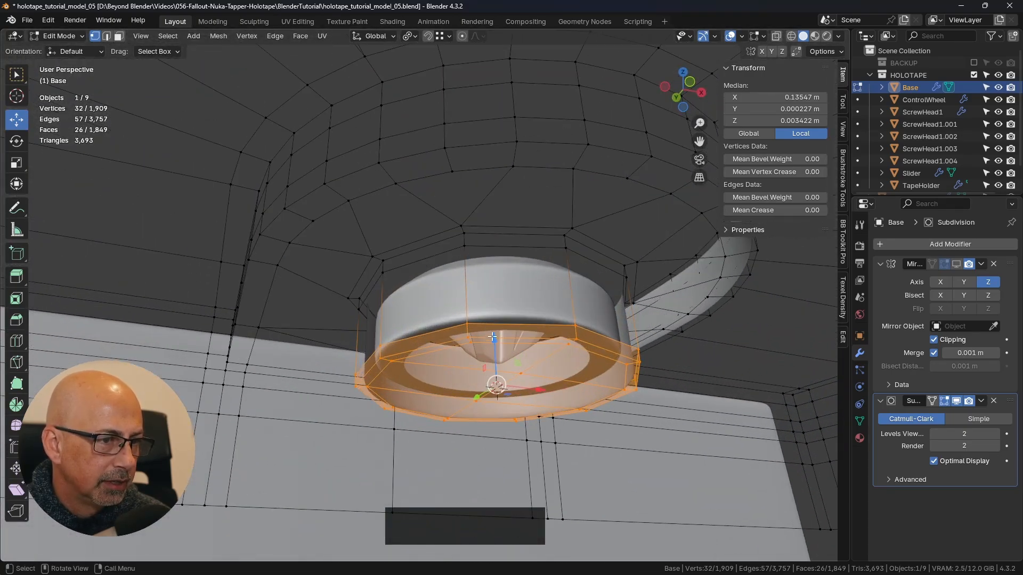
- Raise the selected recess floor along Z to a median of about 0.004081 m and return to Object Mode with Mirror shown again
mouse_move(494, 339)
left_mouse_down()
mouse_move(494, 313)
mouse_move(495, 322)
left_mouse_up()
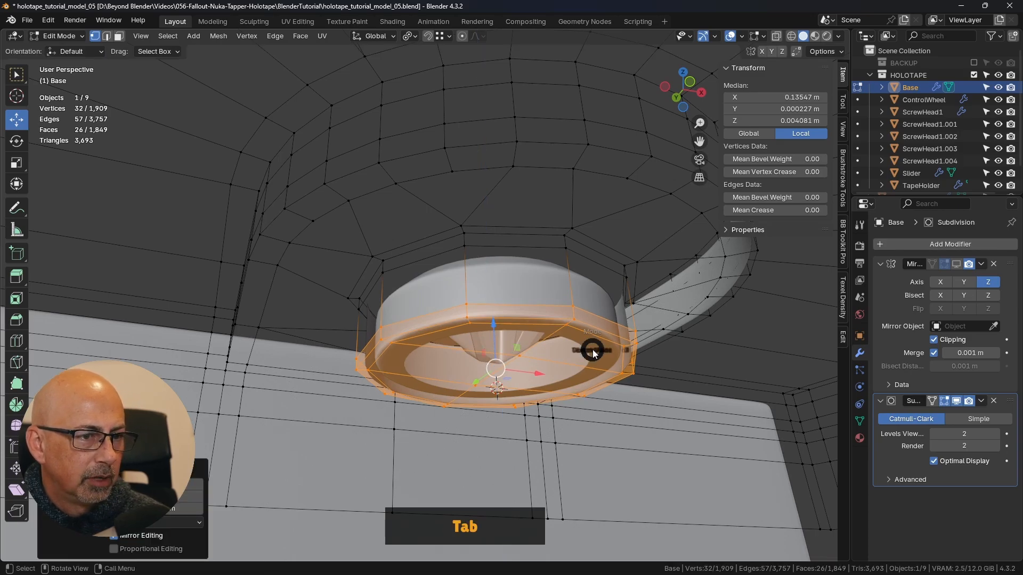
left_click(480, 352)
middle_click_drag(799, 366, 772, 367)
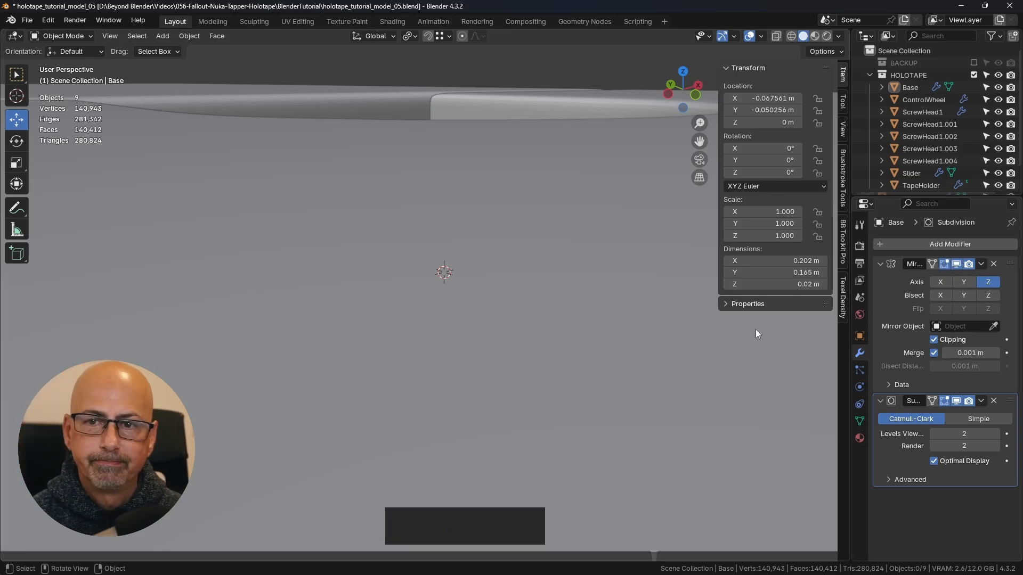
- Select the screw head in the Base's corner recess, rotate it to 25° about Z in the top view, and deselect it
scroll(666, 290, "down", 6)
middle_click_drag(600, 293, 522, 257, "shift")
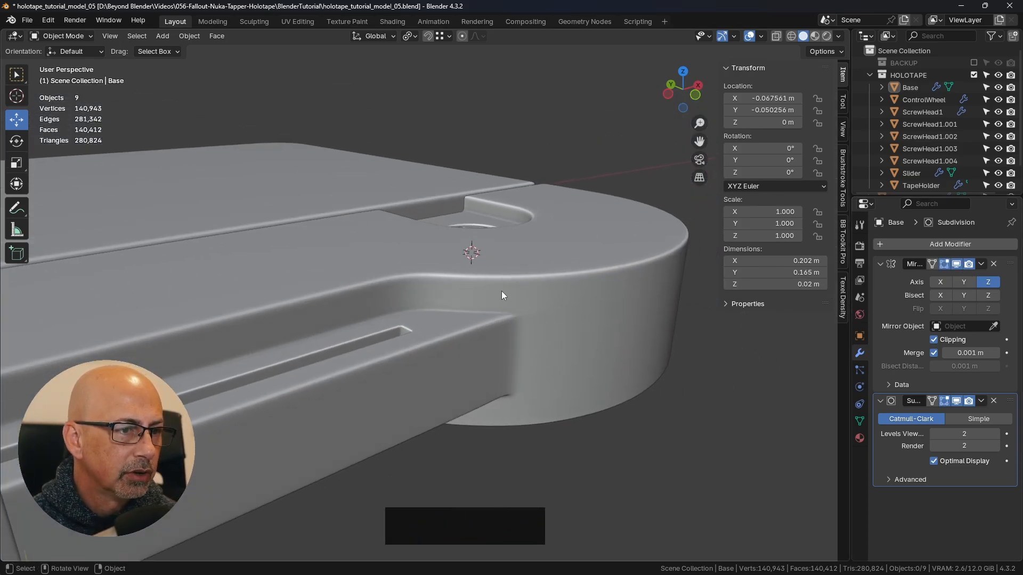
middle_click_drag(501, 290, 337, 308)
scroll(339, 310, "up", 4)
middle_click_drag(400, 340, 452, 354, "shift")
left_click(413, 319)
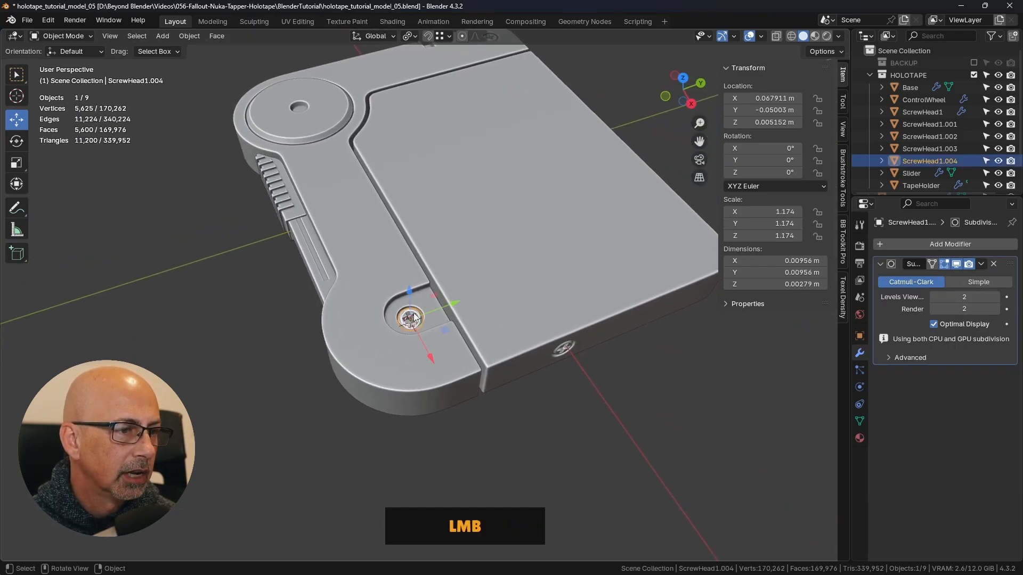
middle_click_drag(416, 325, 496, 362)
scroll(479, 362, "up", 5)
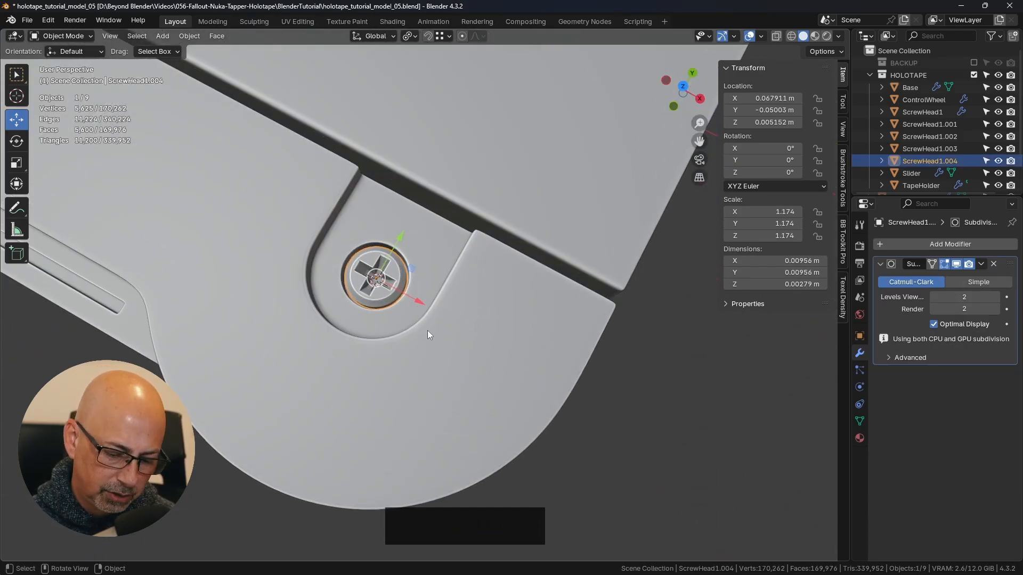
key("KP_7")
key("r")
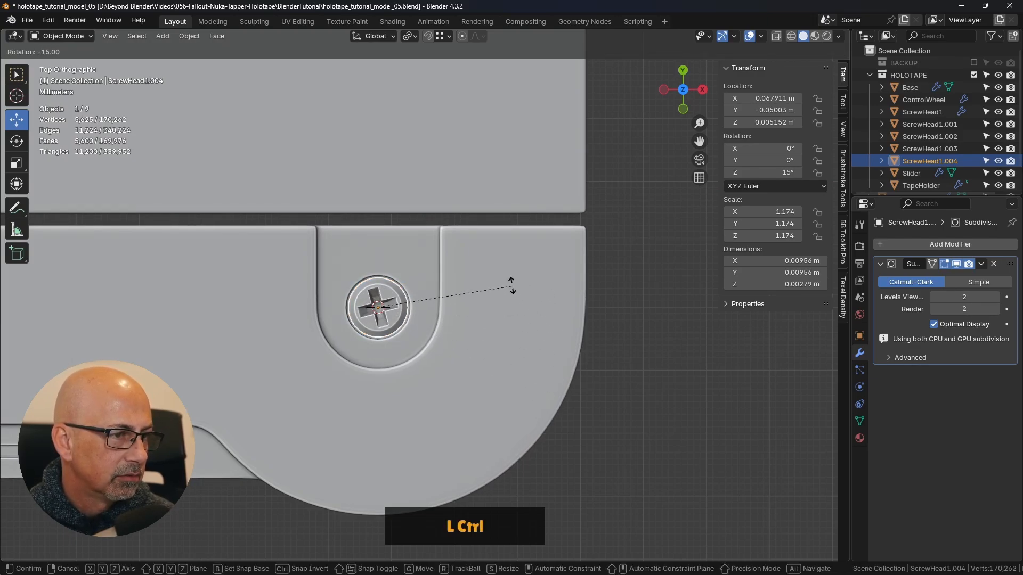
left_click(495, 263, "ctrl")
left_click(661, 403)
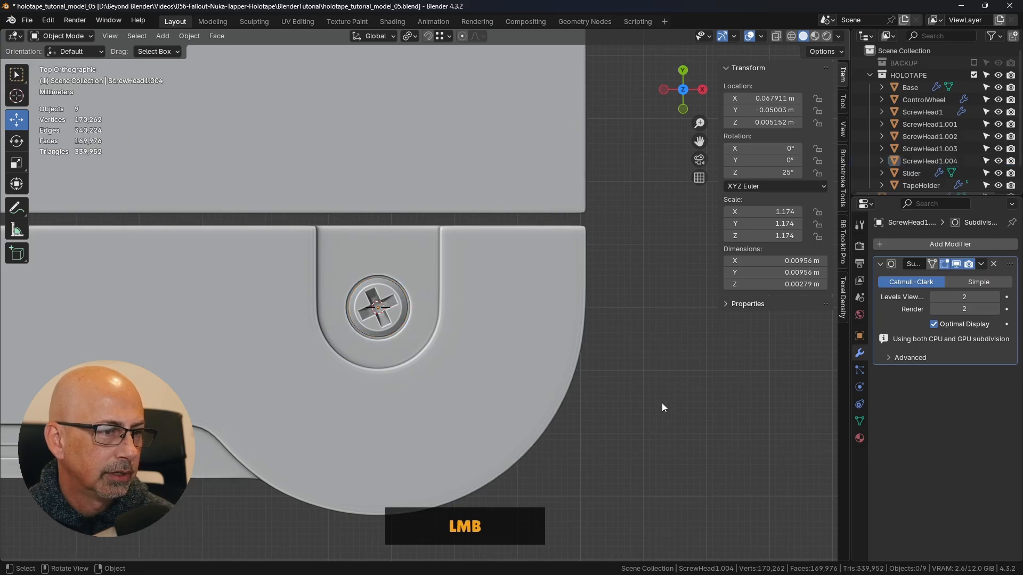
- Save the holotape model file
middle_click_drag(661, 402, 609, 238)
scroll(581, 366, "down", 3)
key("ctrl+s")
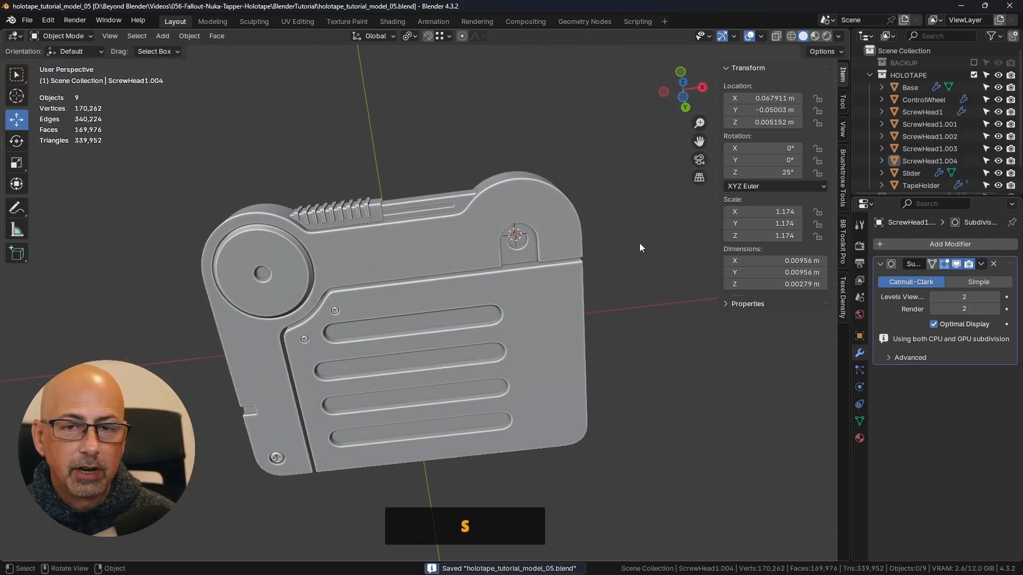
- Add a cylinder at the 3D cursor inside the Base's rounded corner
middle_click_drag(648, 282, 615, 300, "shift")
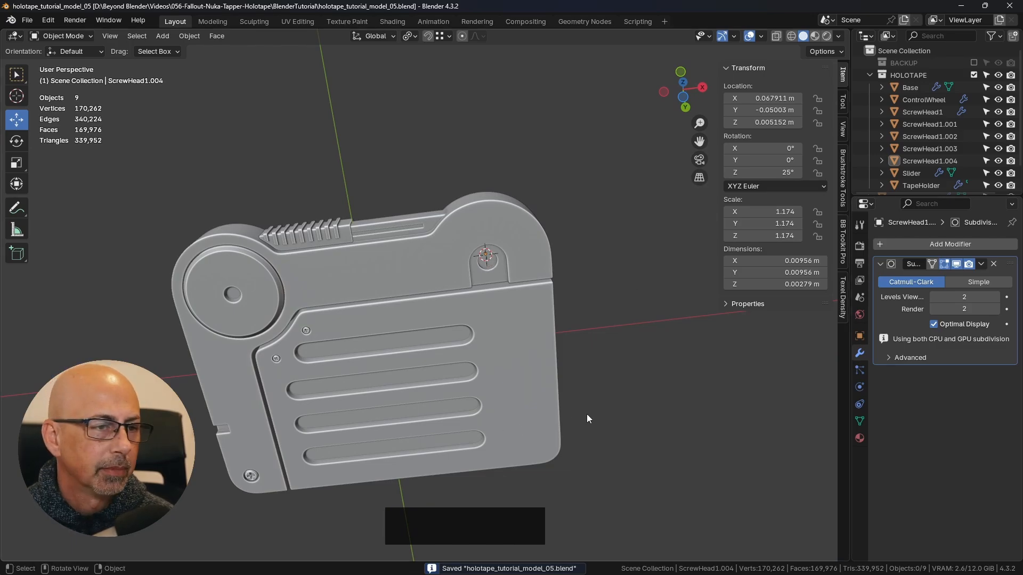
middle_click_drag(588, 419, 612, 319)
scroll(469, 245, "up", 4)
middle_click_drag(468, 245, 484, 303, "shift")
middle_click_drag(505, 363, 444, 350)
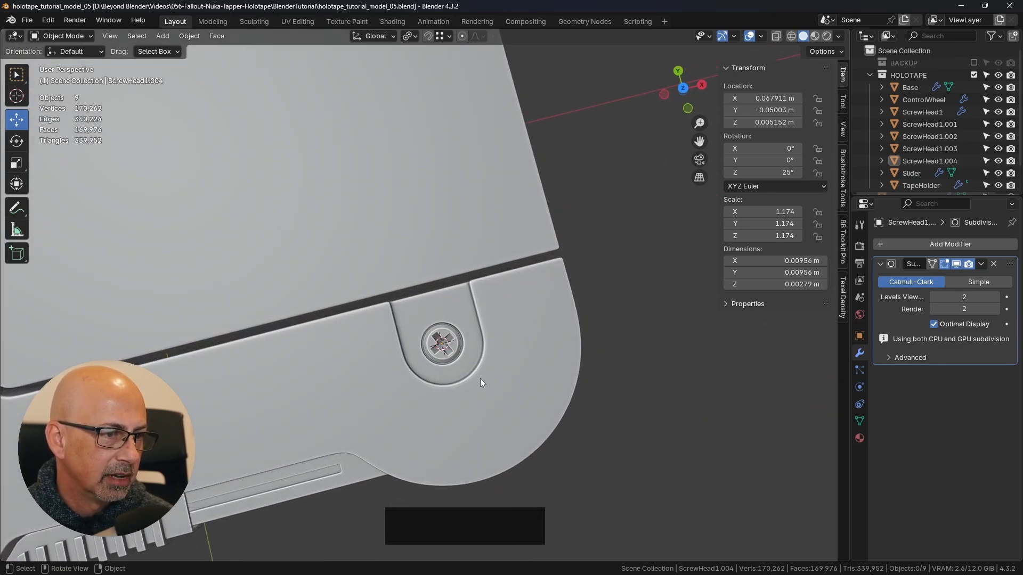
mouse_move(481, 379)
middle_mouse_down()
mouse_move(479, 256)
mouse_move(464, 373)
mouse_move(490, 362)
middle_mouse_up()
left_click(843, 255)
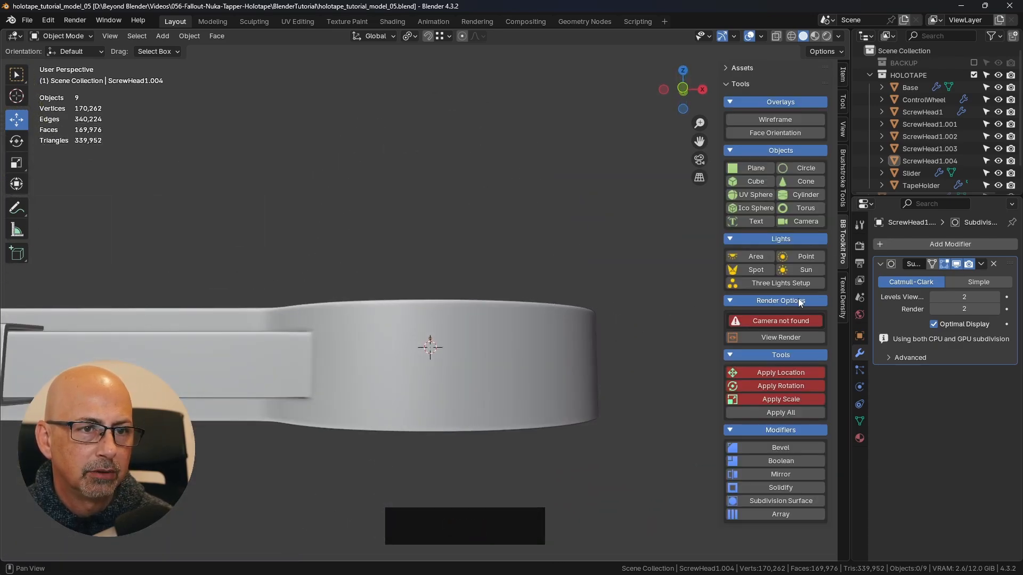
left_click(805, 196)
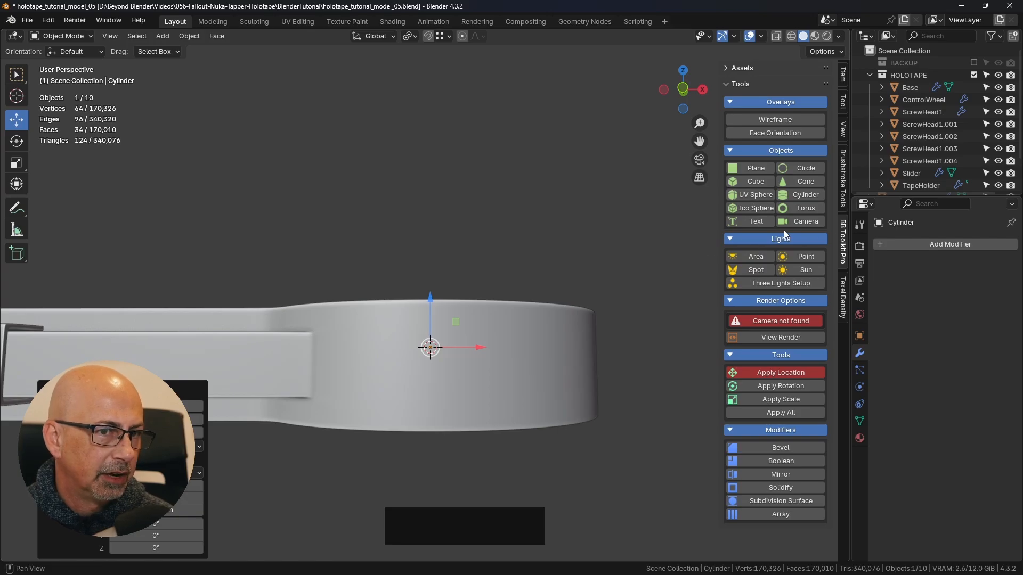
- Set the new cylinder's vertex count to 16
key("shift+a")
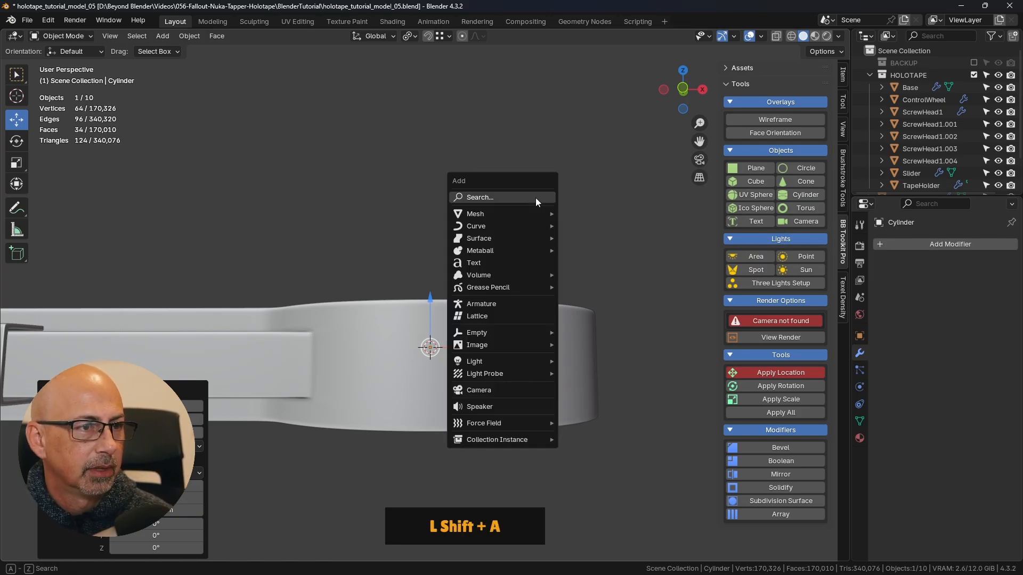
mouse_move(497, 213)
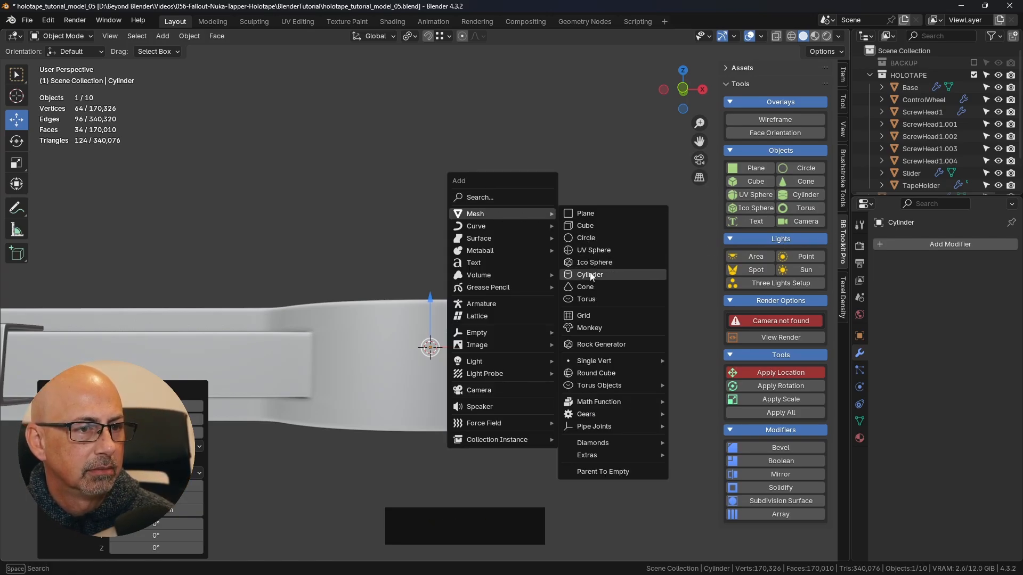
scroll(304, 317, "down", 2)
scroll(305, 318, "down", 8)
middle_click_drag(355, 295, 410, 252, "shift")
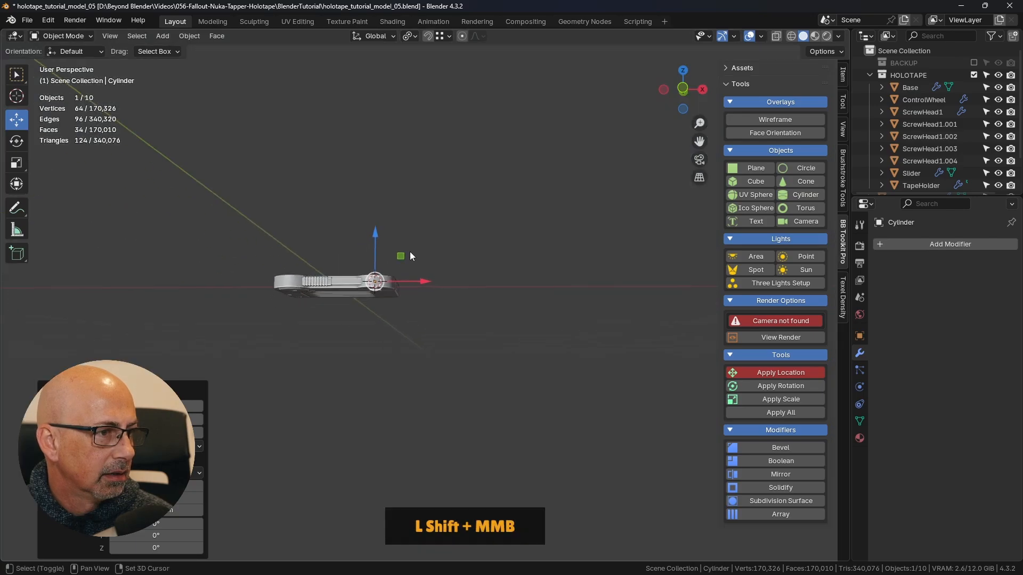
scroll(411, 255, "down", 7)
middle_click_drag(477, 266, 512, 315)
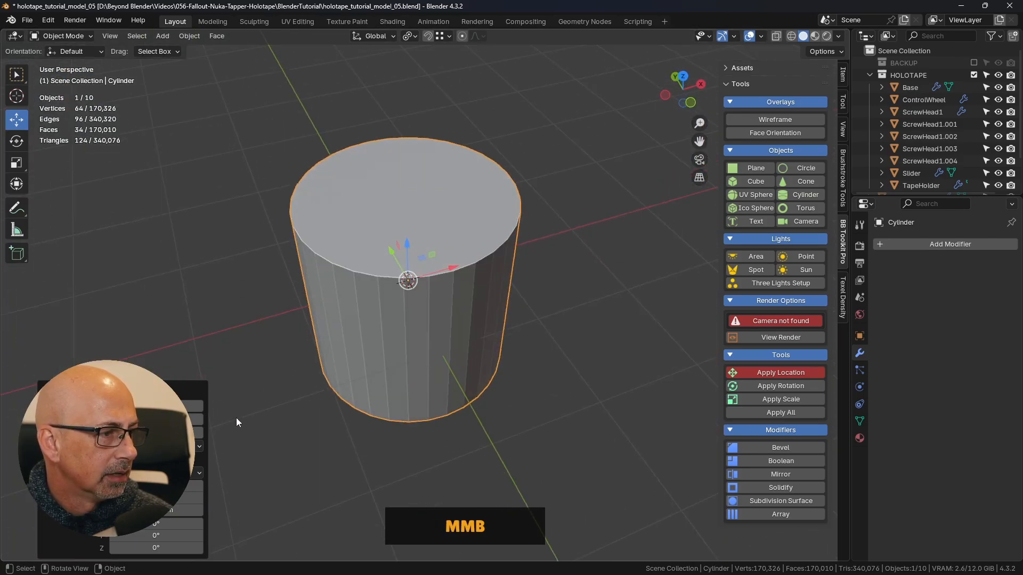
left_click(166, 406)
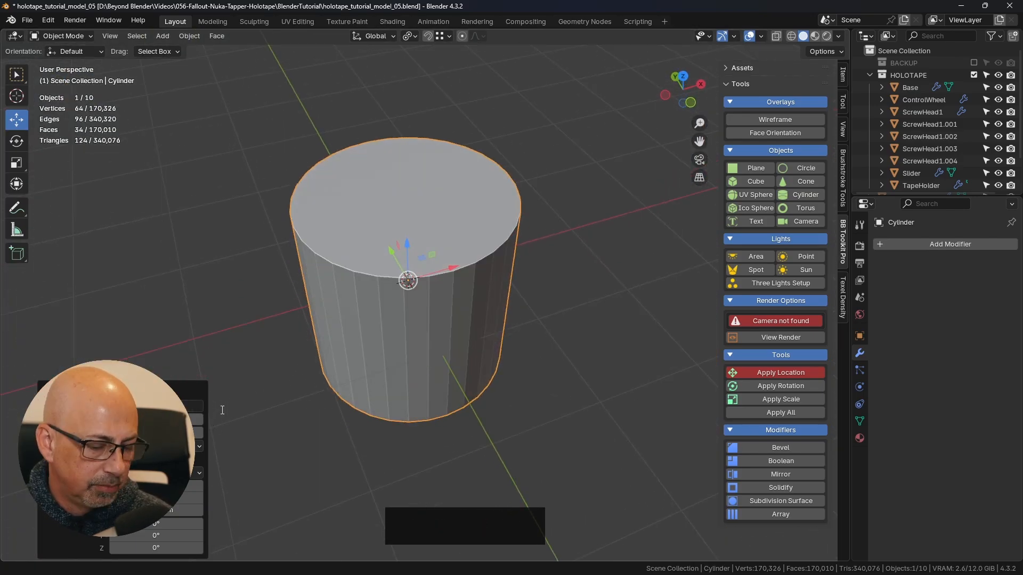
type("16")
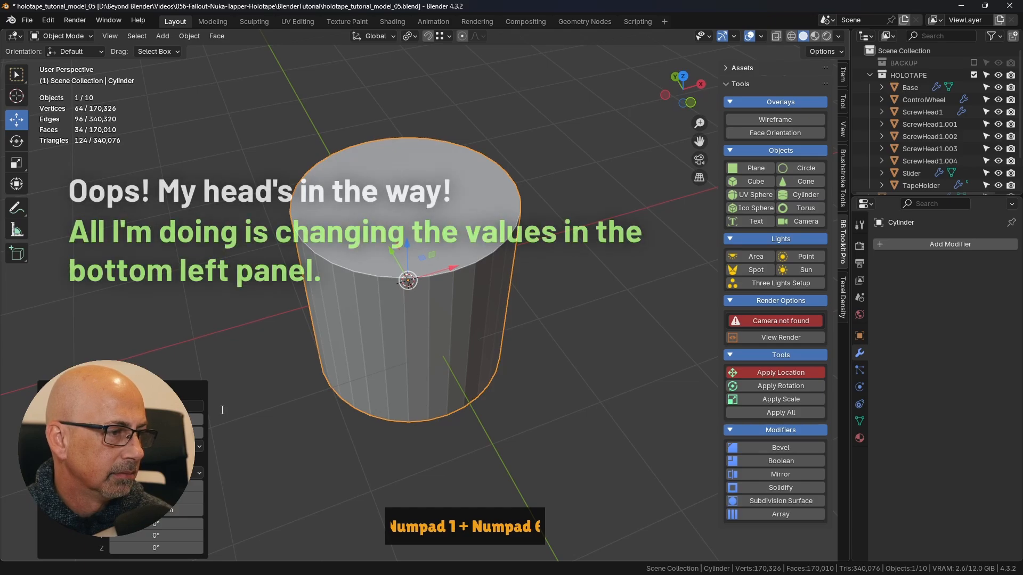
key("Return")
- Reduce the cylinder's radius and depth until it is slightly narrower than the round recess and shorter than the Base's thickness
left_click_drag(166, 420, 149, 433)
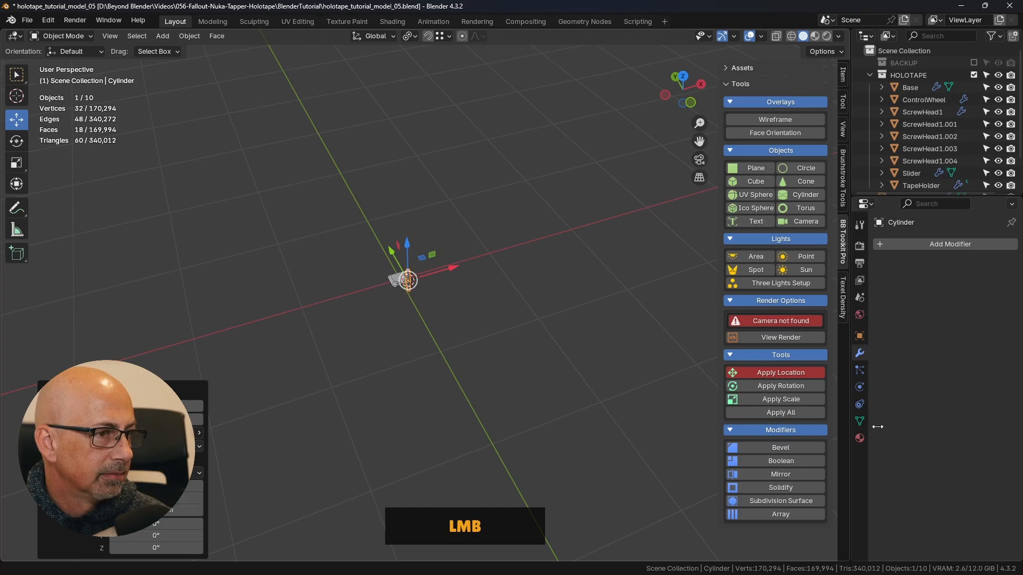
scroll(414, 283, "up", 10)
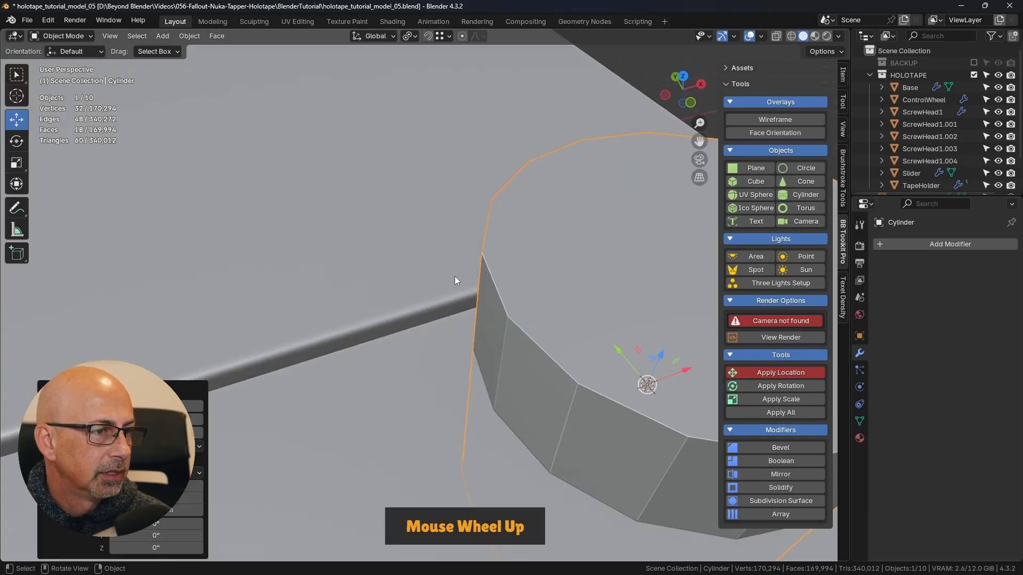
scroll(464, 279, "down", 8)
middle_click_drag(607, 336, 505, 286, "shift")
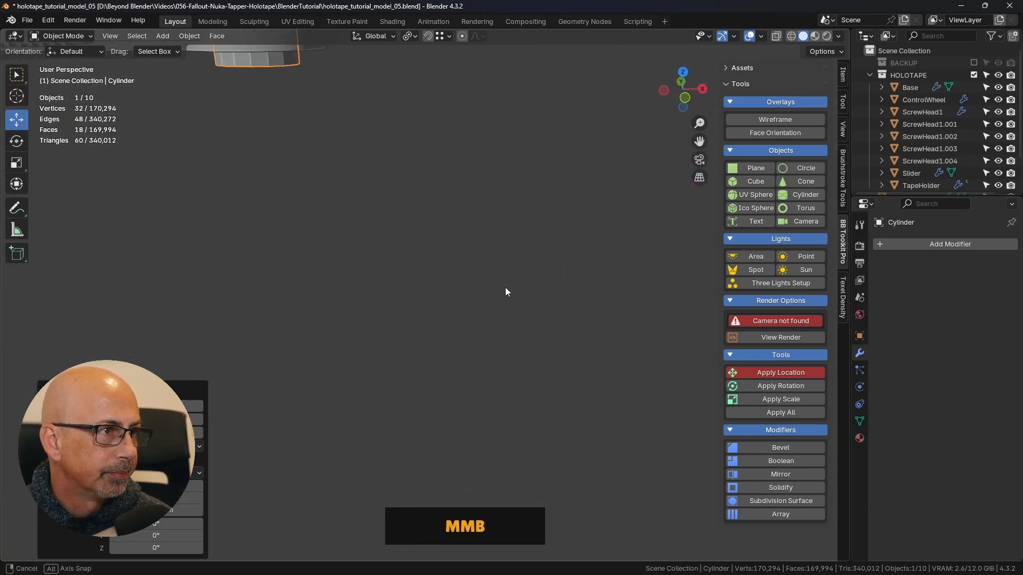
middle_click_drag(384, 144, 520, 259, "shift")
key("KP_Decimal")
scroll(517, 277, "down", 4)
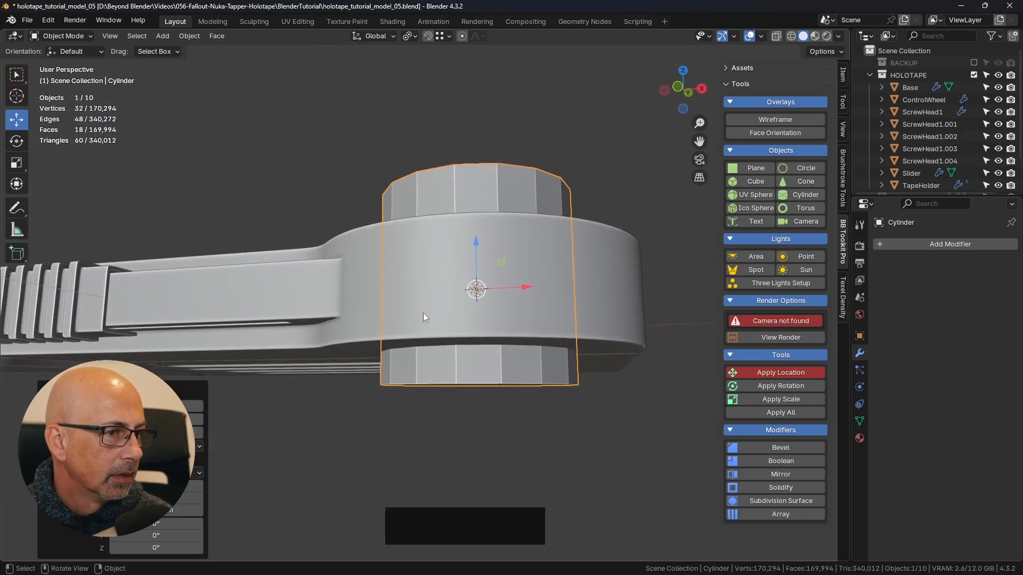
middle_click_drag(423, 318, 465, 263)
mouse_move(155, 420)
left_mouse_down()
mouse_move(134, 419)
mouse_move(172, 419)
left_mouse_up()
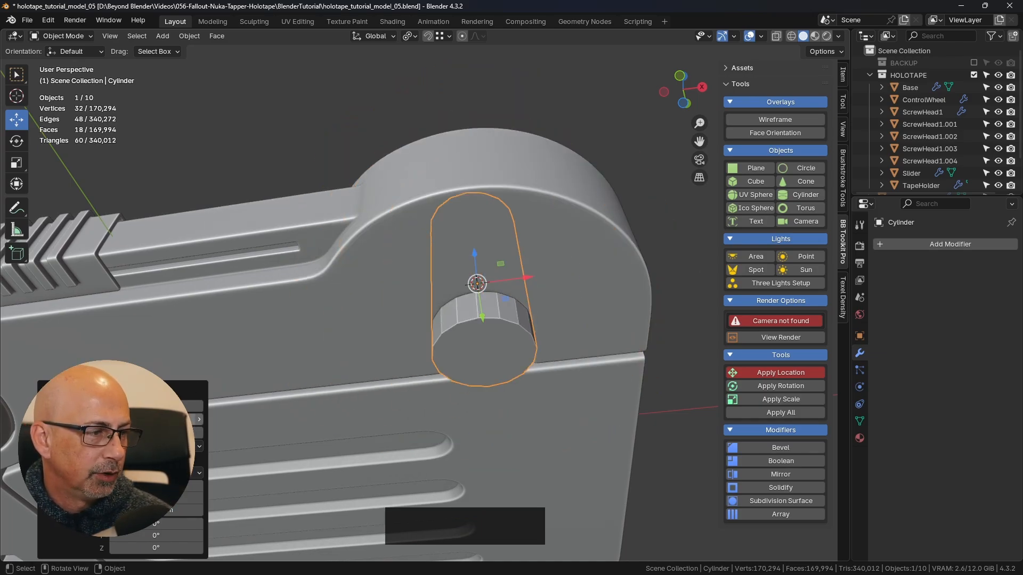
left_click_drag(155, 419, 137, 432, "shift")
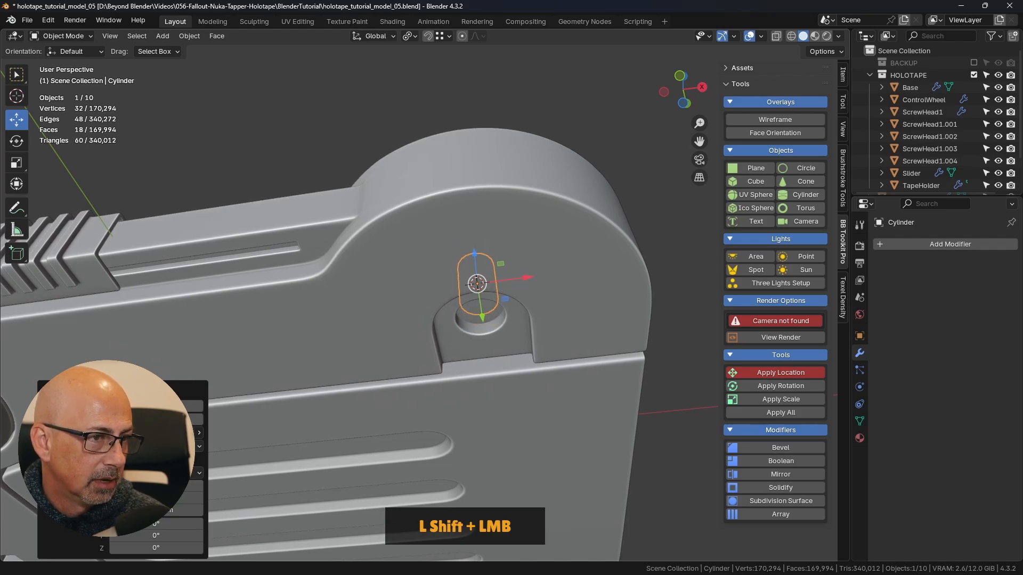
- Move the cylinder up along Z until it stands completely clear above the Base
middle_click_drag(215, 448, 526, 350)
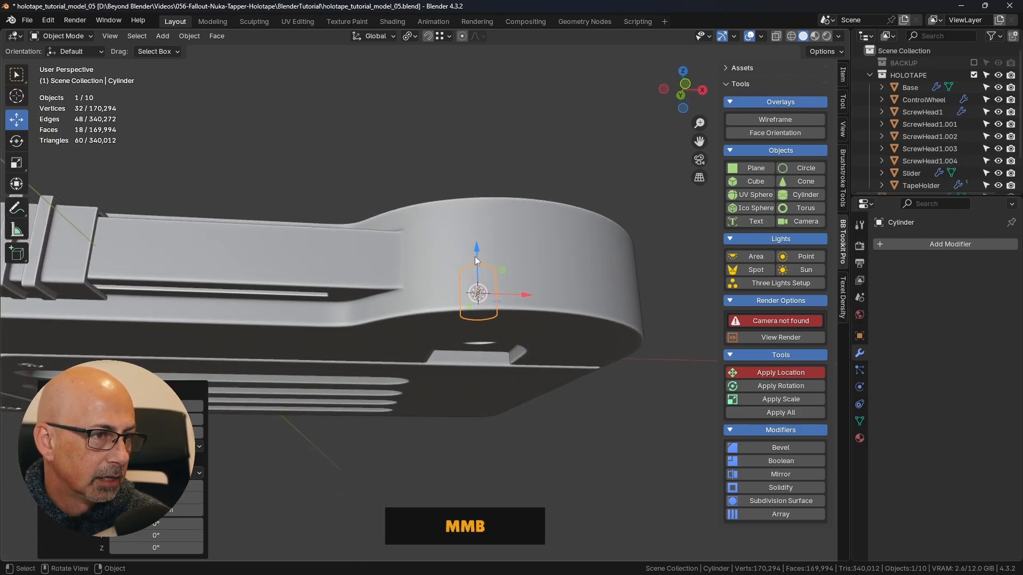
left_click_drag(474, 257, 481, 294)
middle_click_drag(308, 491, 541, 347)
left_click_drag(471, 305, 476, 135)
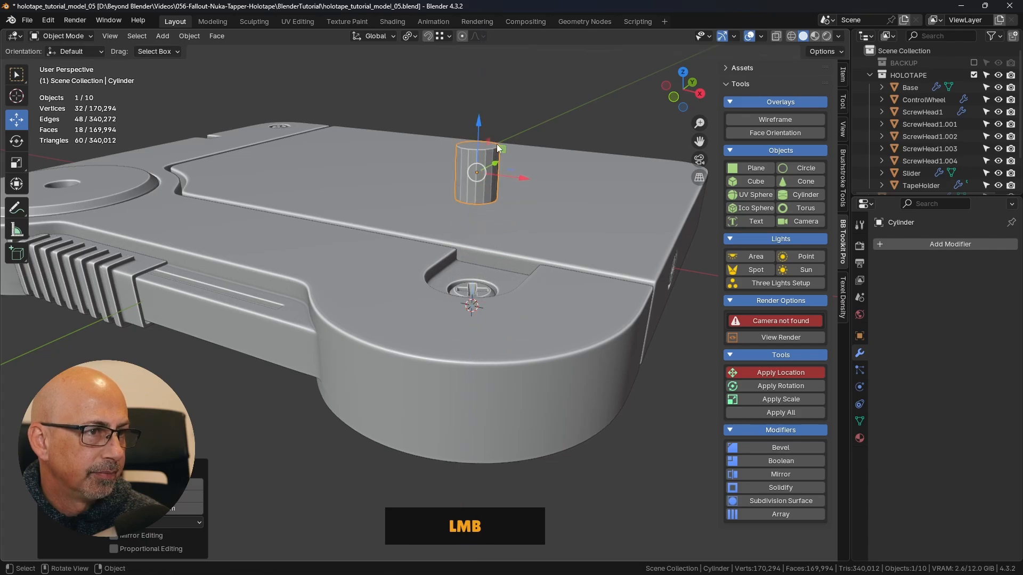
middle_click_drag(523, 165, 500, 263, "shift")
- Delete the cylinder's top cap face in Edit Mode and return to Object Mode
key("Tab")
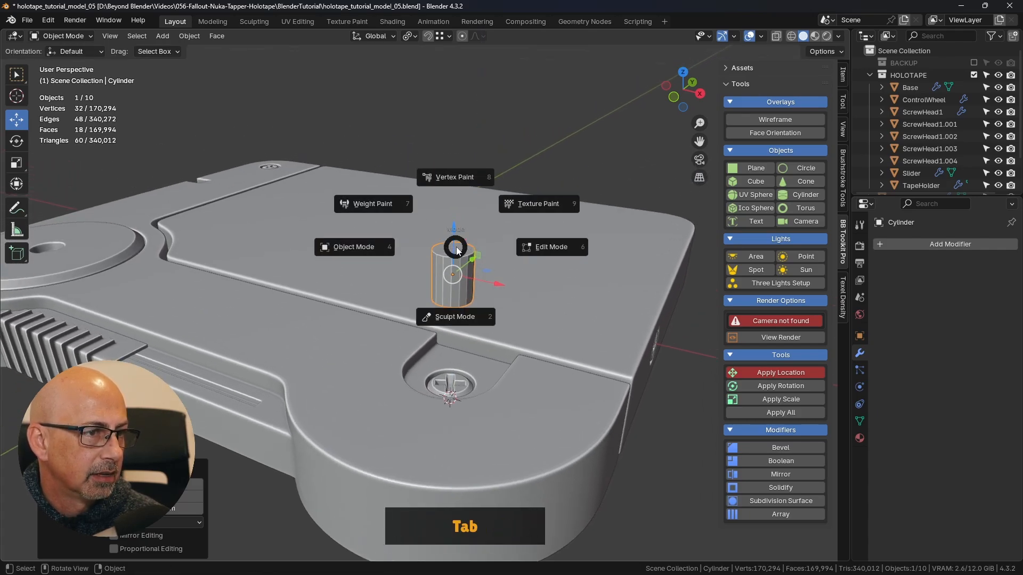
left_click(476, 250)
scroll(482, 254, "up", 4)
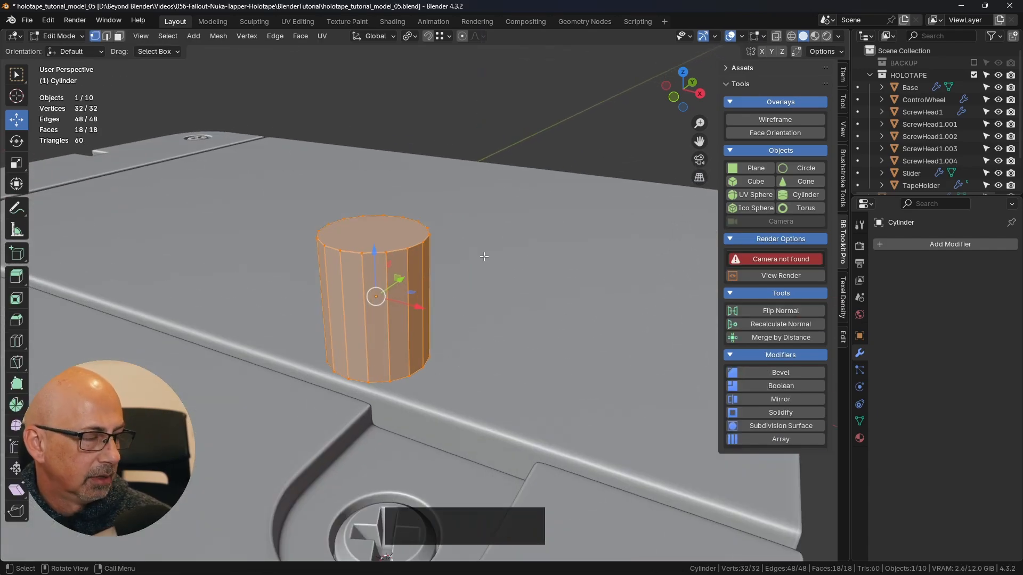
left_click(374, 235)
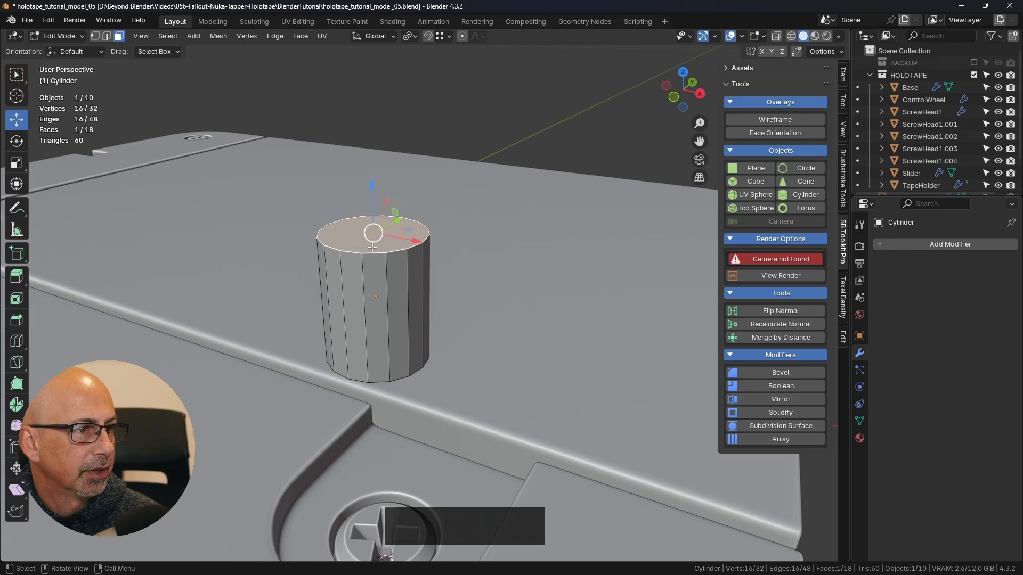
key("Delete")
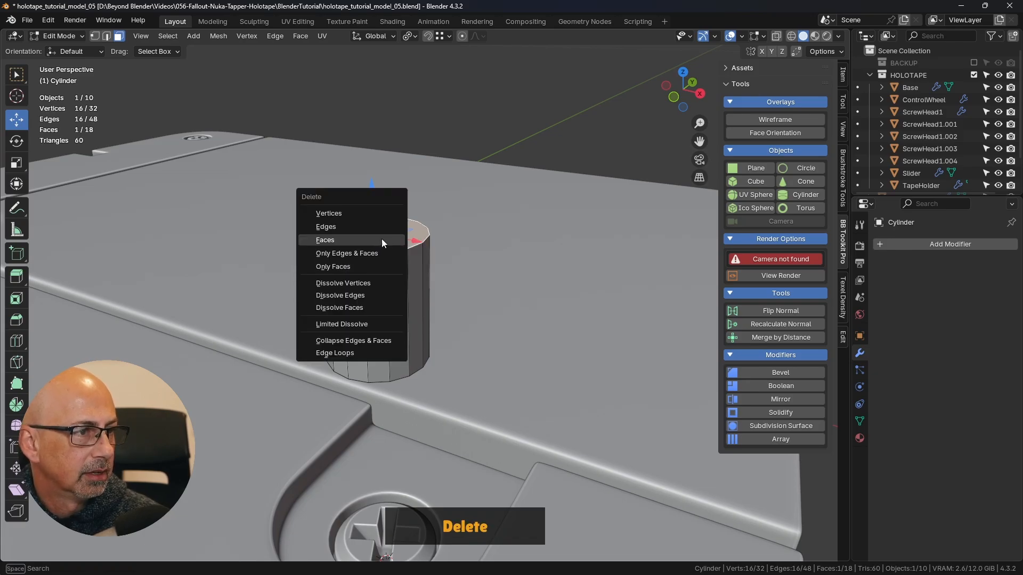
left_click(384, 239)
scroll(405, 250, "down", 3)
middle_click_drag(447, 331, 452, 263)
key("Tab")
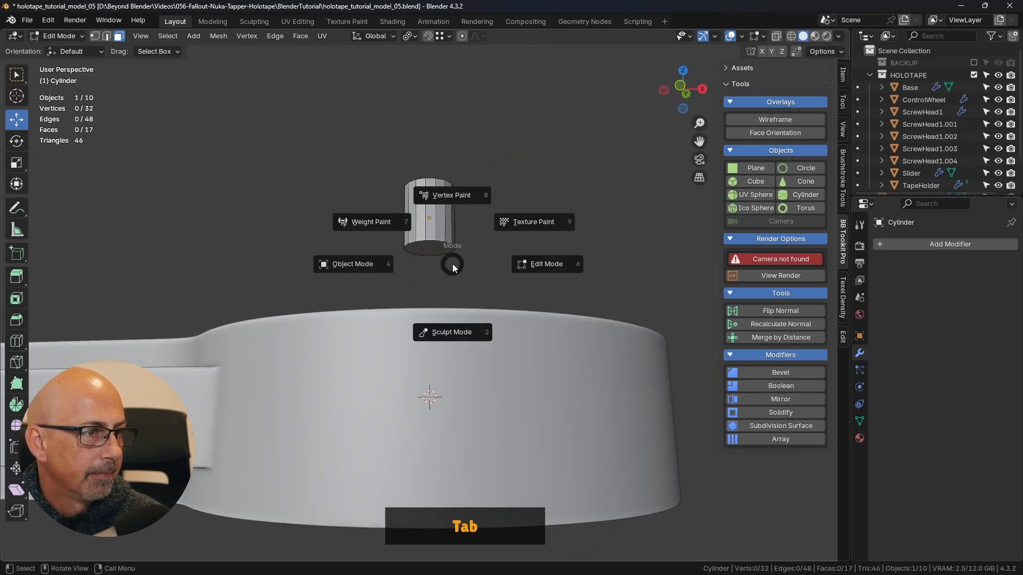
left_click(345, 270)
- Lower the cylinder along Z into the round recess on the Base's underside and scale it up slightly
middle_click_drag(345, 271, 449, 188)
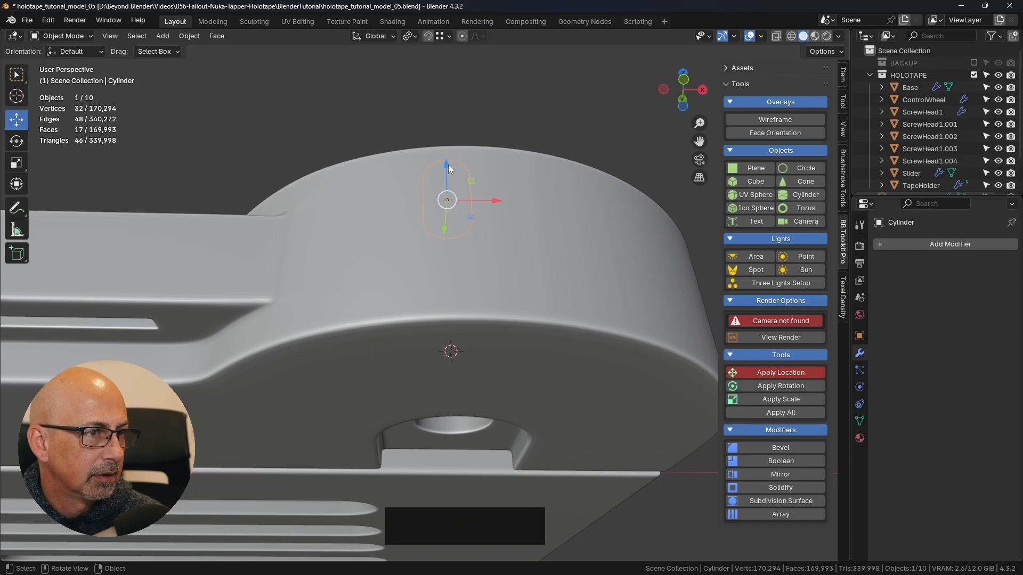
left_click_drag(449, 164, 449, 367)
middle_click_drag(449, 368, 505, 237)
key("s")
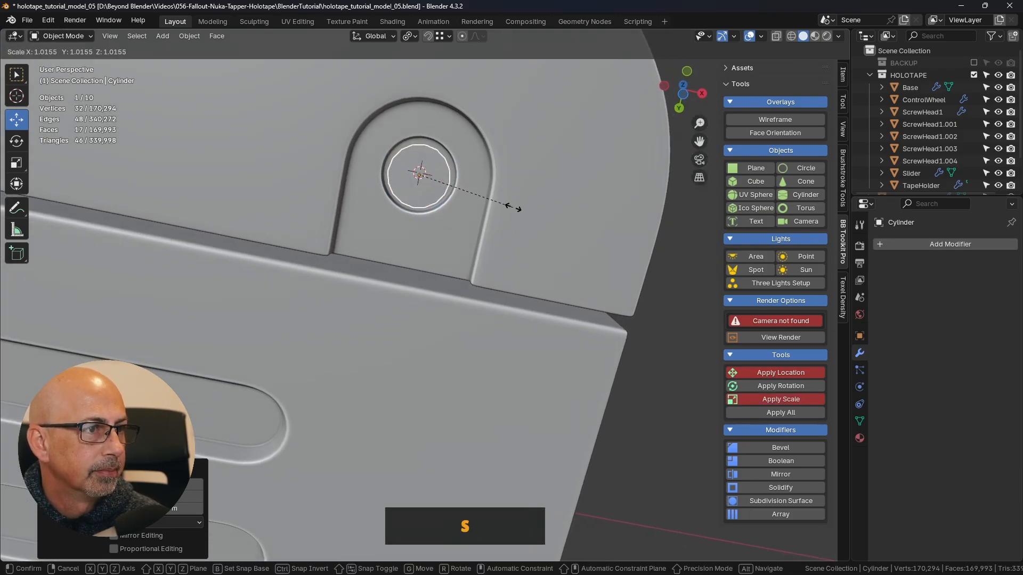
left_click(523, 212)
- In bottom orthographic view, scale the cylinder up by about 1.11 so it almost fills the round recess
key("KP_7")
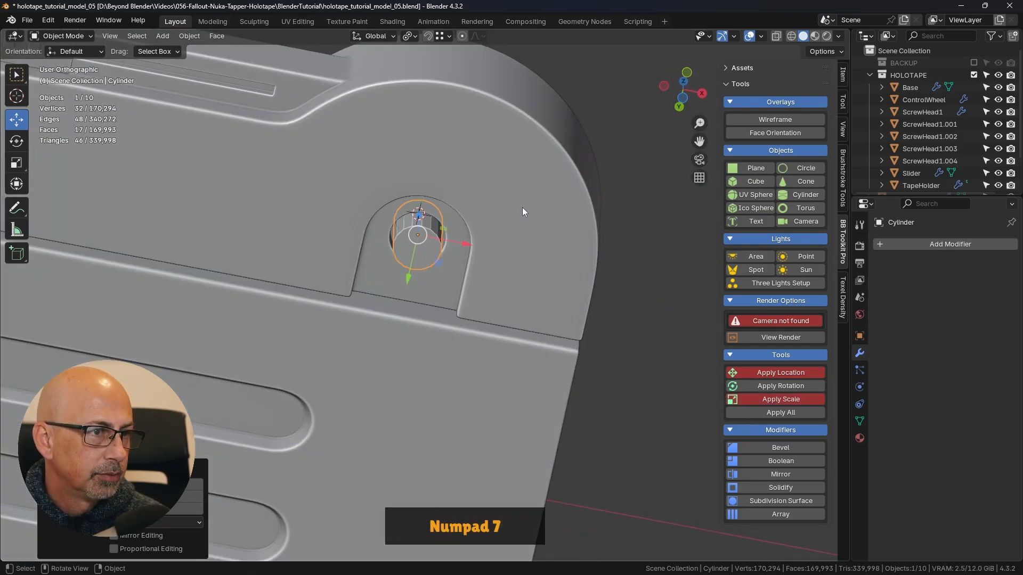
key("ctrl+KP_7")
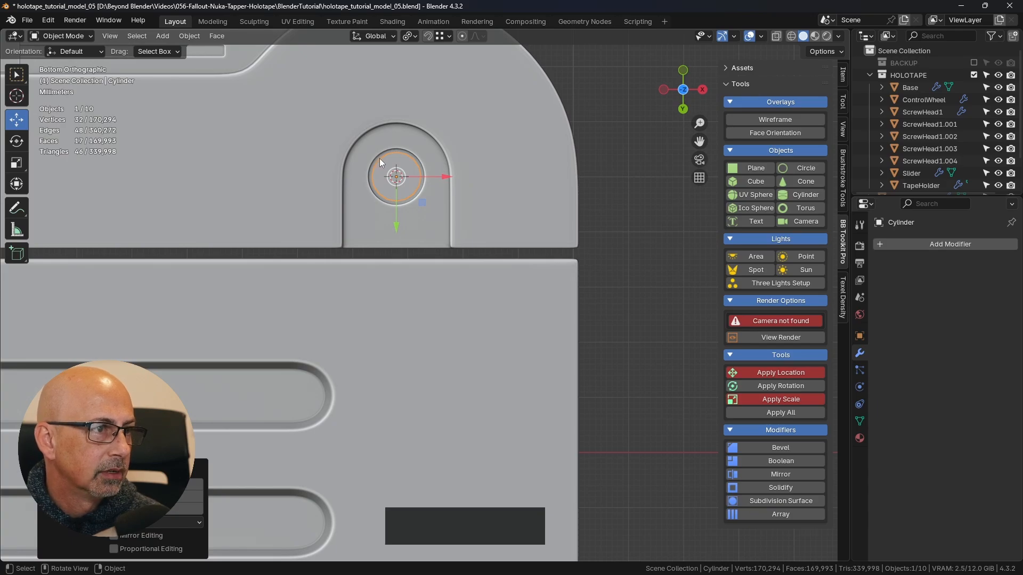
scroll(402, 168, "up", 5)
middle_click_drag(402, 169, 494, 236, "shift")
scroll(500, 236, "up", 1)
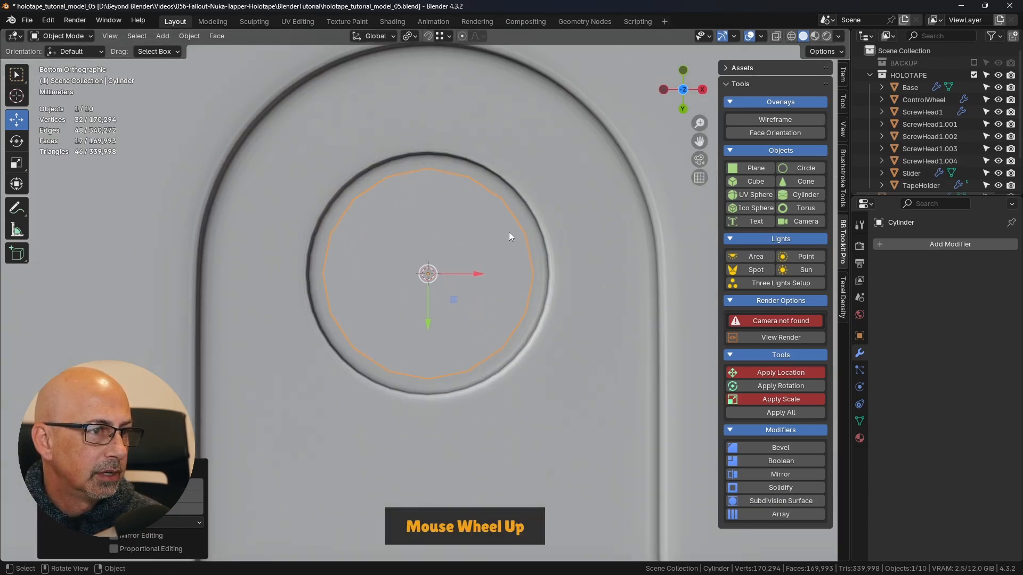
key("s")
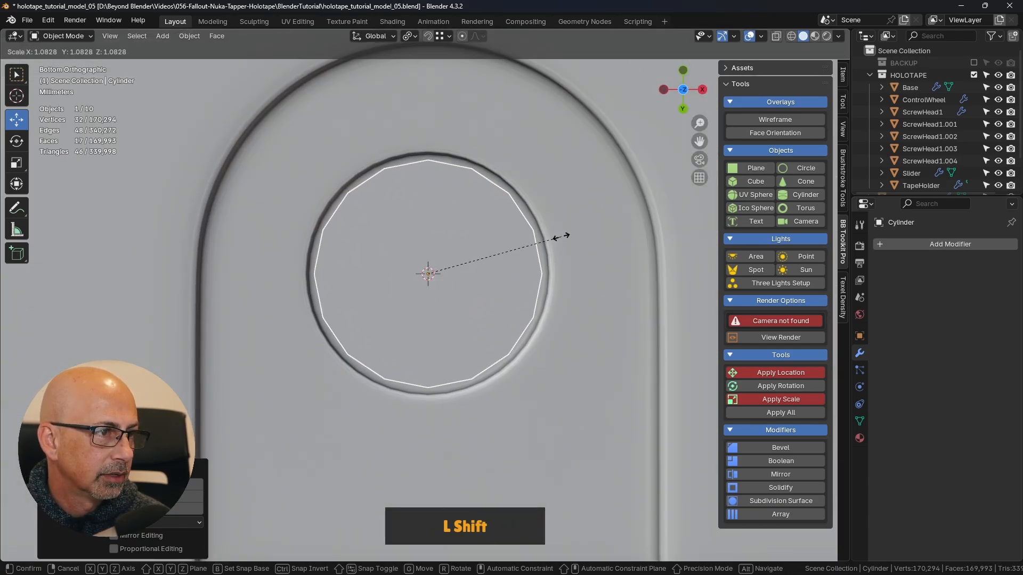
left_click(585, 243, "shift")
scroll(562, 324, "down", 4)
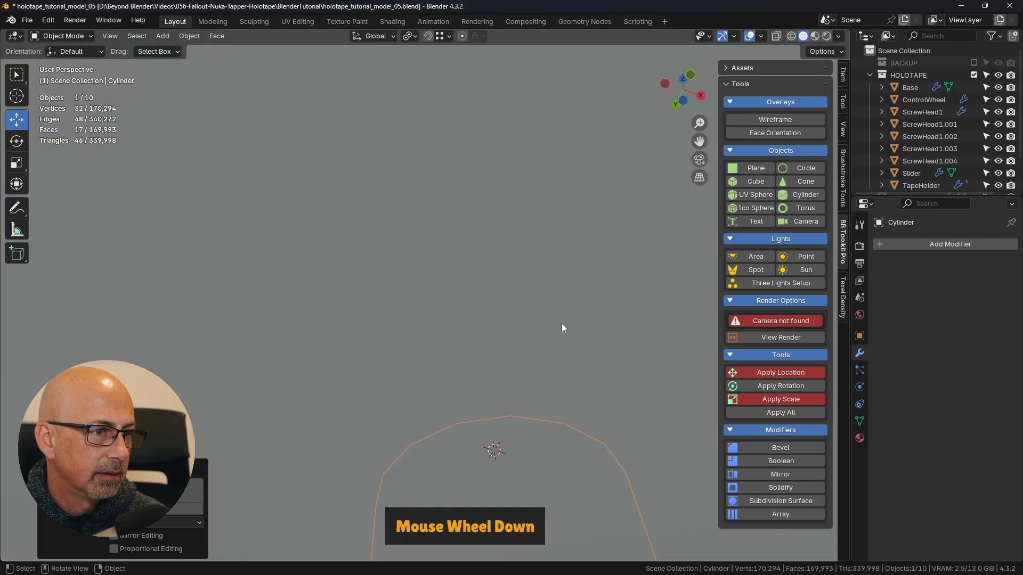
- Move the cylinder's bottom cap face up along Z in Edit Mode, snapping it to a vertex of the surface around the round recess
middle_click_drag(561, 324, 509, 266, "shift")
key("Tab")
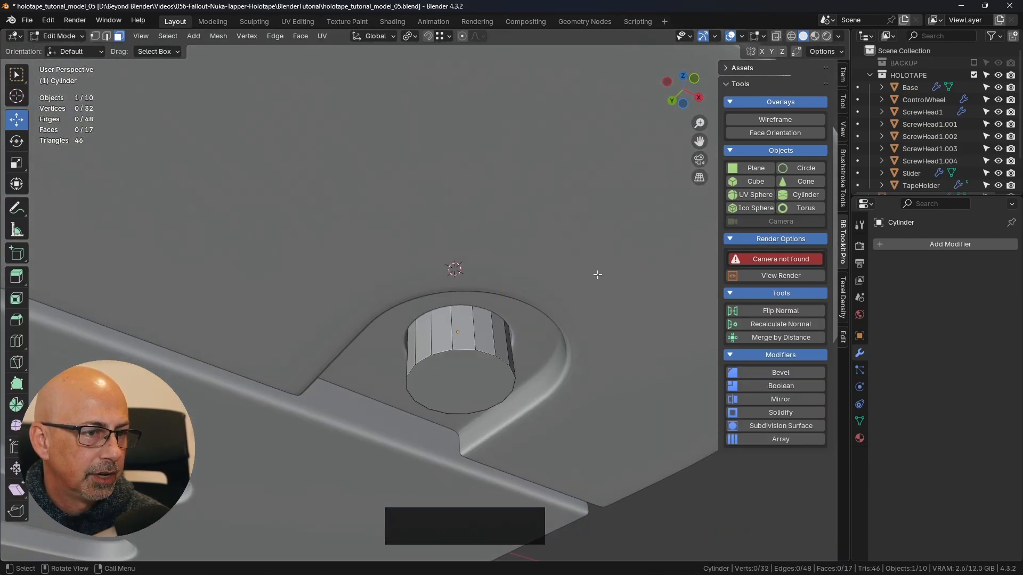
left_click(469, 378)
middle_click_drag(510, 361, 443, 151)
left_click(447, 36)
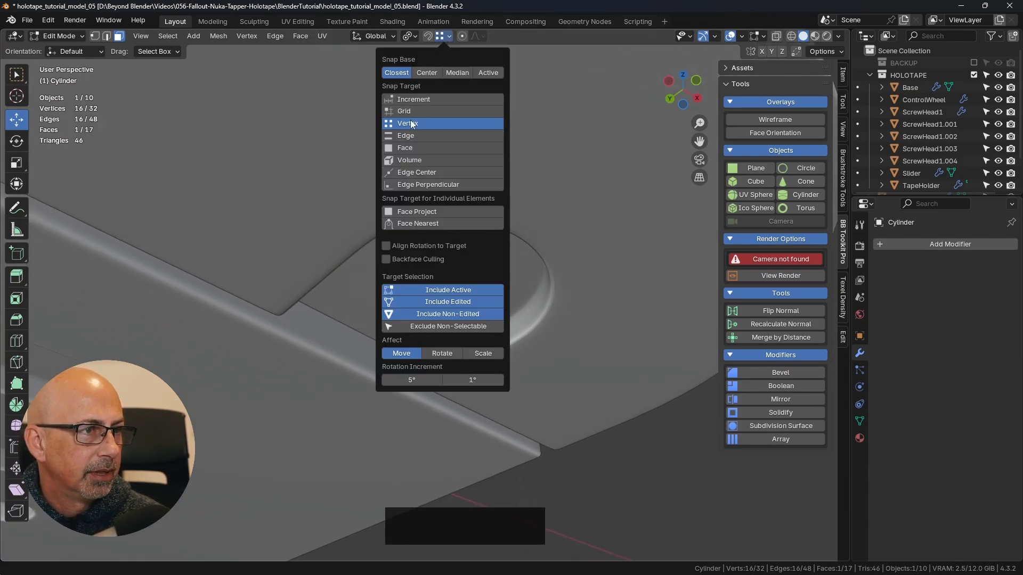
left_click(427, 36)
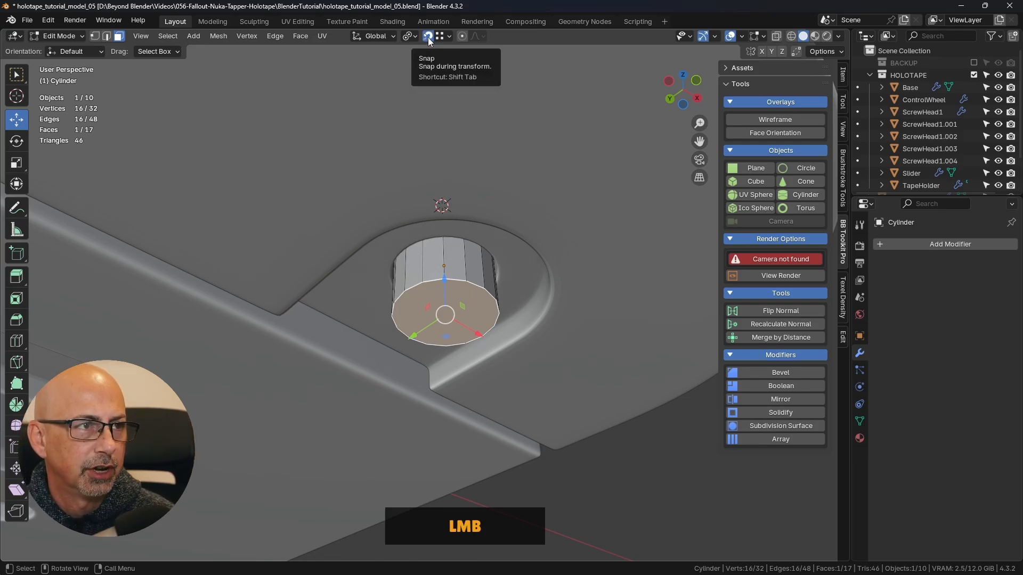
left_click_drag(439, 281, 517, 279)
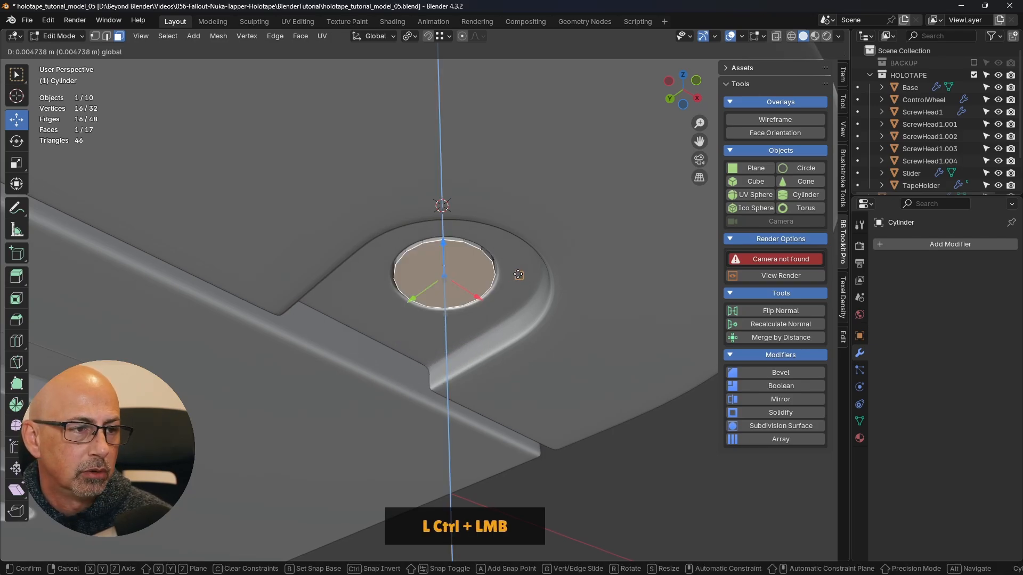
left_click_drag(518, 275, 517, 272, "ctrl")
- Using X-ray display, select the edge loop at the cylinder's open upper end and lower it along Z to shorten the cylinder
middle_click_drag(529, 381, 575, 299)
left_click(776, 35)
middle_click_drag(469, 293, 482, 290)
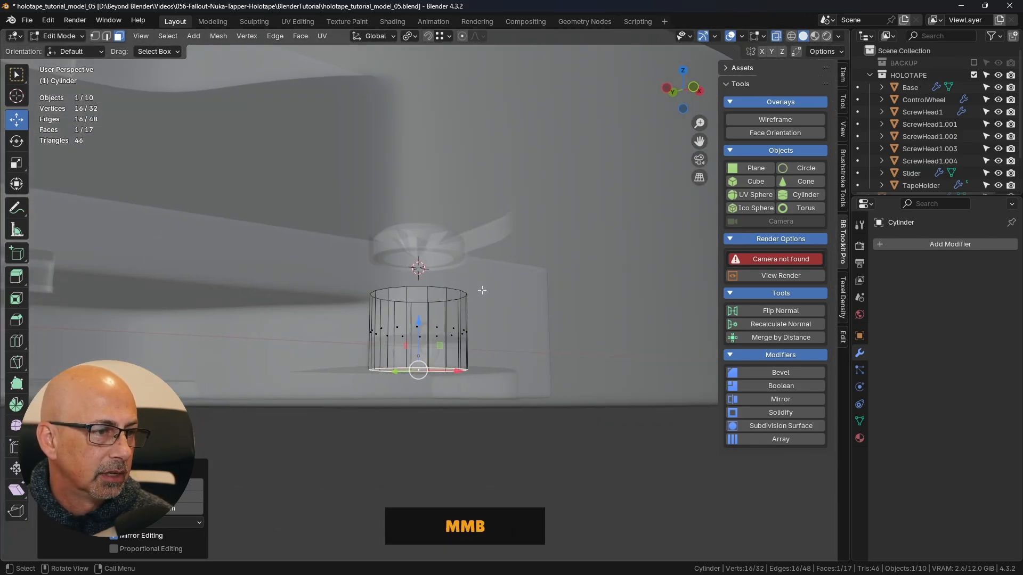
key("2")
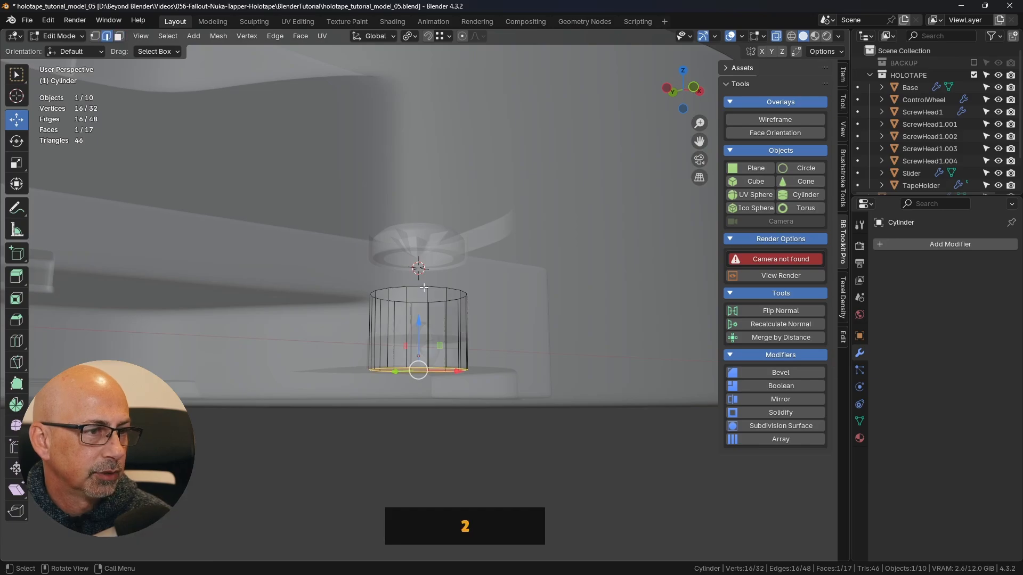
left_click(425, 289, "alt")
middle_click_drag(525, 317, 354, 286)
left_click_drag(342, 253, 348, 299)
middle_click_drag(356, 299, 419, 246)
middle_click_drag(421, 249, 494, 247, "shift")
middle_click_drag(495, 248, 494, 286)
key("KP_1")
scroll(494, 286, "up", 10)
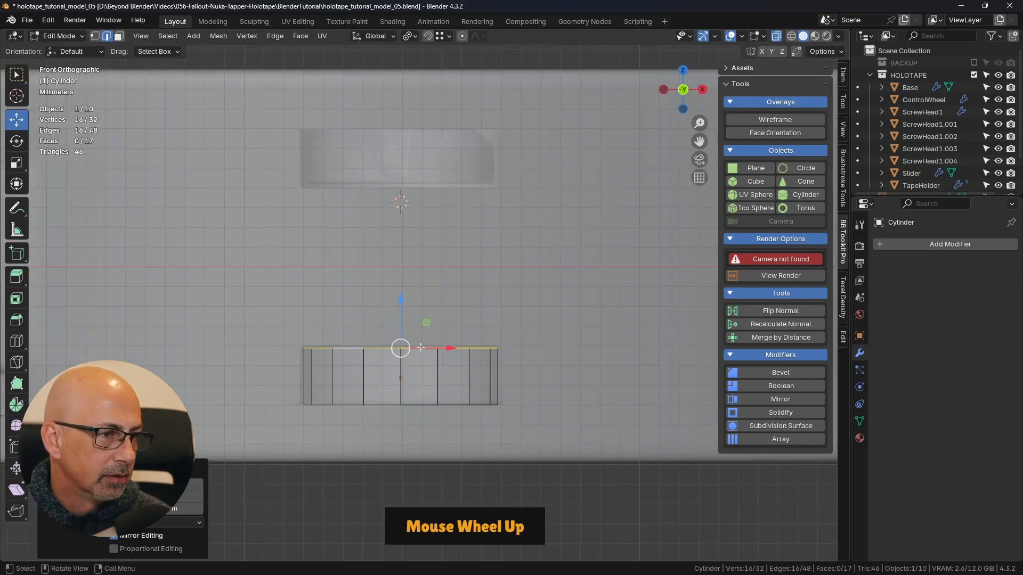
left_click_drag(353, 299, 355, 297)
scroll(381, 136, "down", 5)
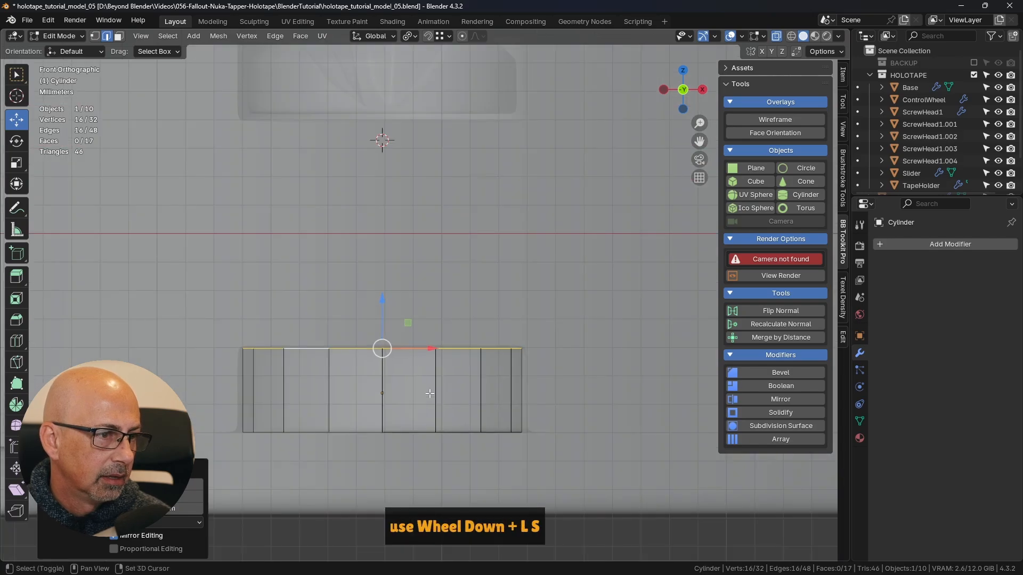
middle_click_drag(399, 258, 509, 287)
scroll(509, 286, "down", 6)
middle_click_drag(546, 253, 487, 322, "shift")
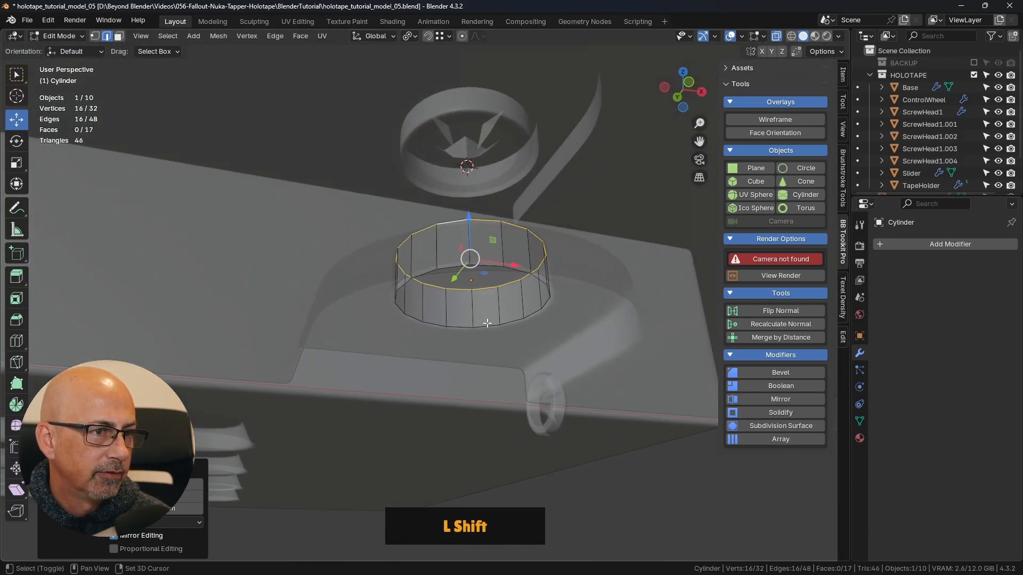
middle_click_drag(506, 243, 467, 291)
left_click(775, 35)
- Move the cylinder's bottom cap face outward along Z until it protrudes from the round recess, and save the file
scroll(534, 257, "down", 3)
middle_click_drag(381, 193, 372, 205)
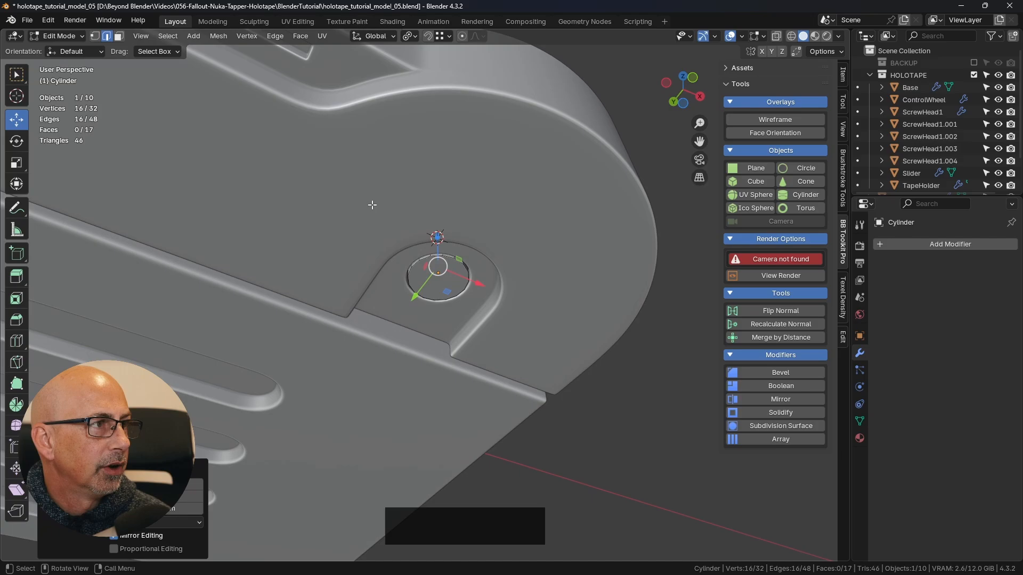
left_click(122, 36)
left_click(439, 278)
mouse_move(440, 278)
middle_mouse_down()
mouse_move(450, 296)
mouse_move(457, 288)
middle_mouse_up()
left_click_drag(458, 274, 467, 295)
middle_click_drag(468, 295, 540, 243)
scroll(495, 247, "up", 6)
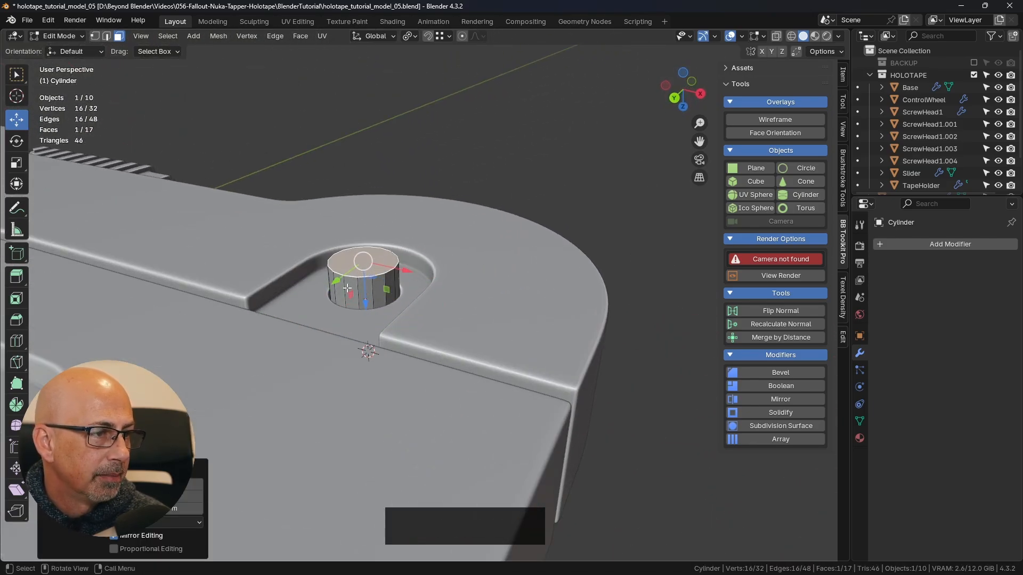
left_click_drag(369, 306, 259, 260)
middle_click_drag(458, 339, 472, 269, "shift")
scroll(496, 272, "down", 4)
key("ctrl+s")
- Inset the cylinder's cap face by about 0.0007 m and set the inner loop's mean crease to 1.00
scroll(472, 268, "up", 2)
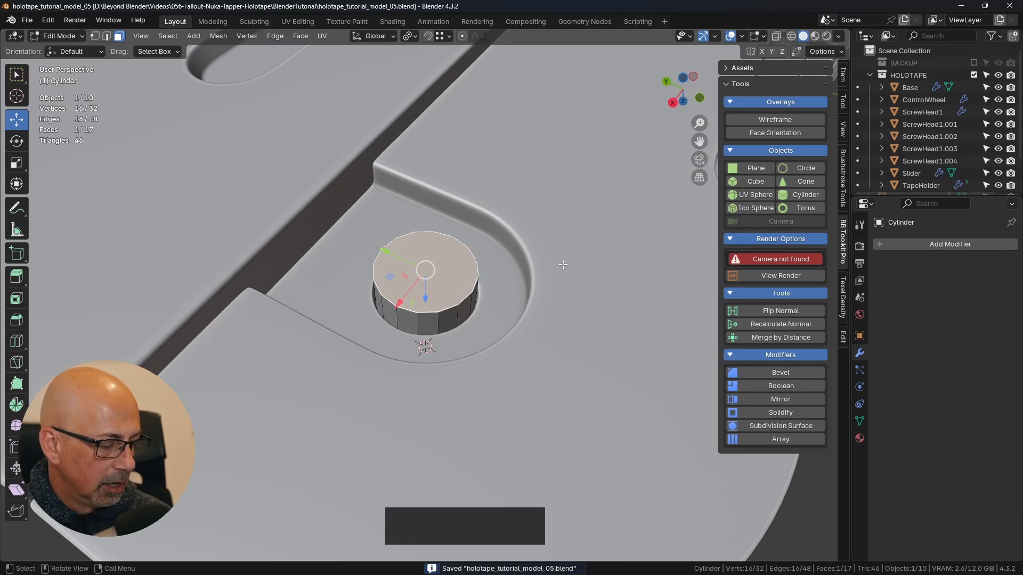
key("i")
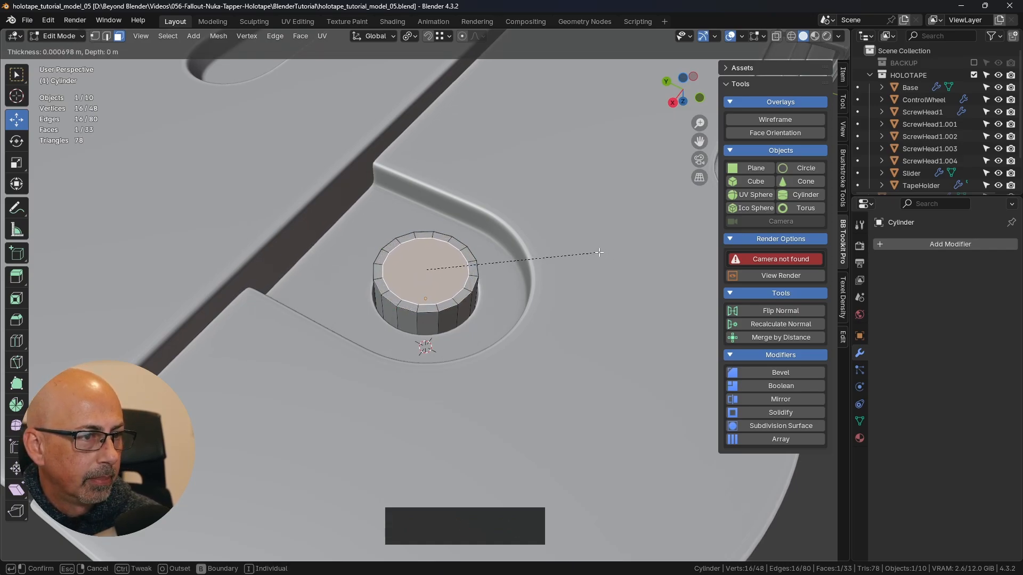
left_click(597, 252)
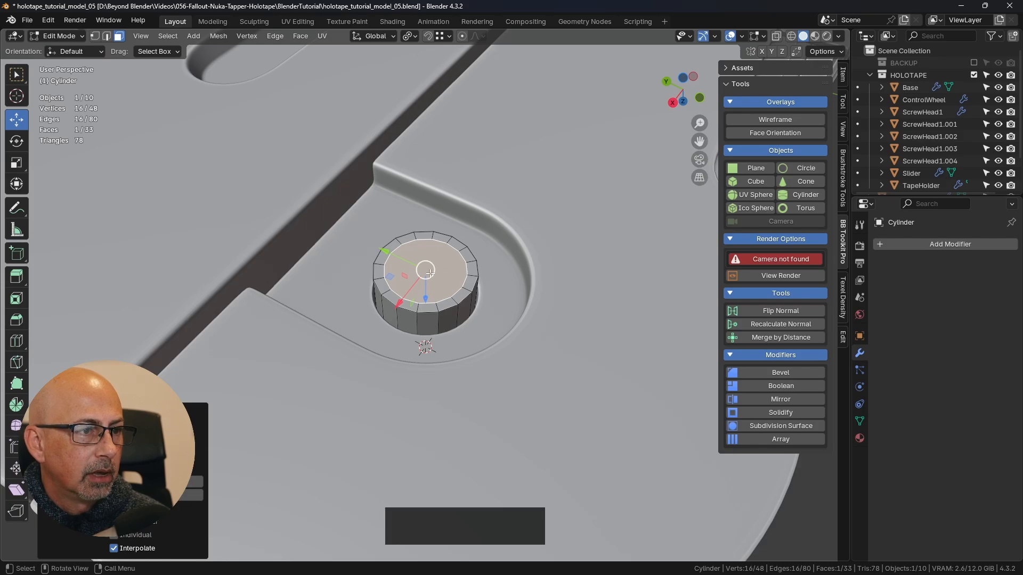
left_click(842, 75)
left_click_drag(756, 210, 794, 210)
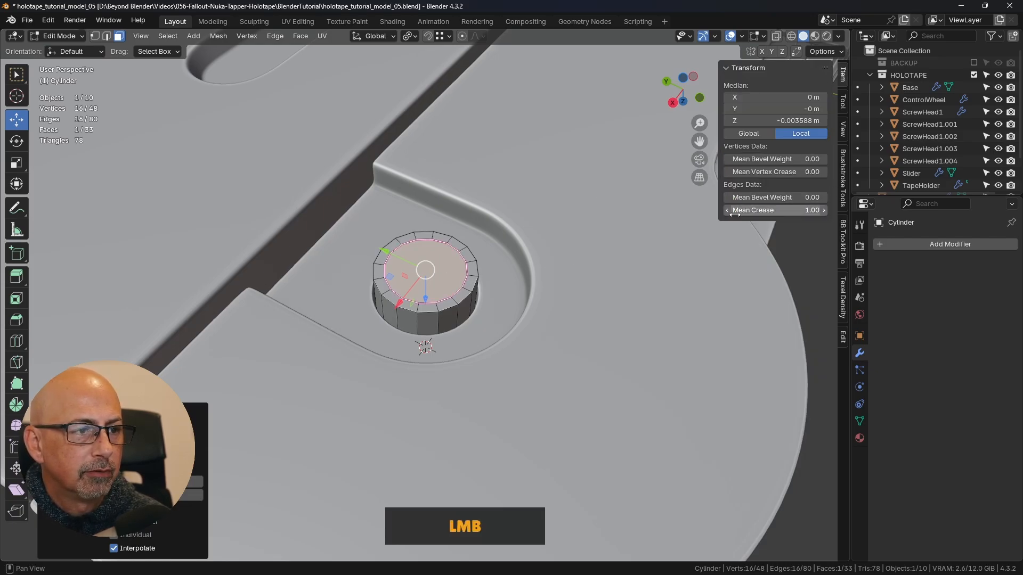
- Add a loop cut around the cylinder's side, slide it towards the cap, and set its mean crease to 1.00
middle_click_drag(516, 298, 512, 200, "shift")
middle_click_drag(456, 214, 474, 263, "shift")
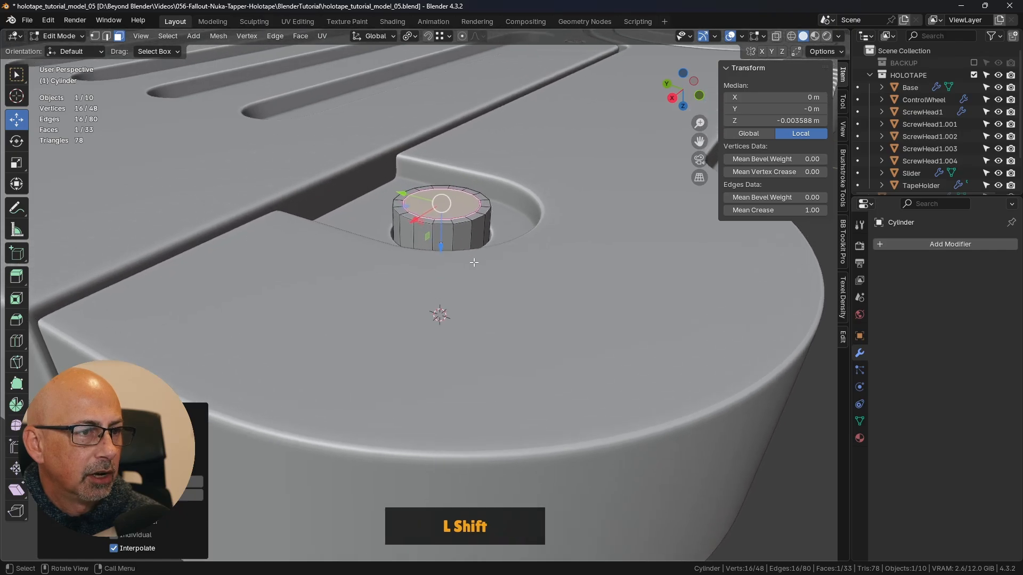
key("ctrl+r")
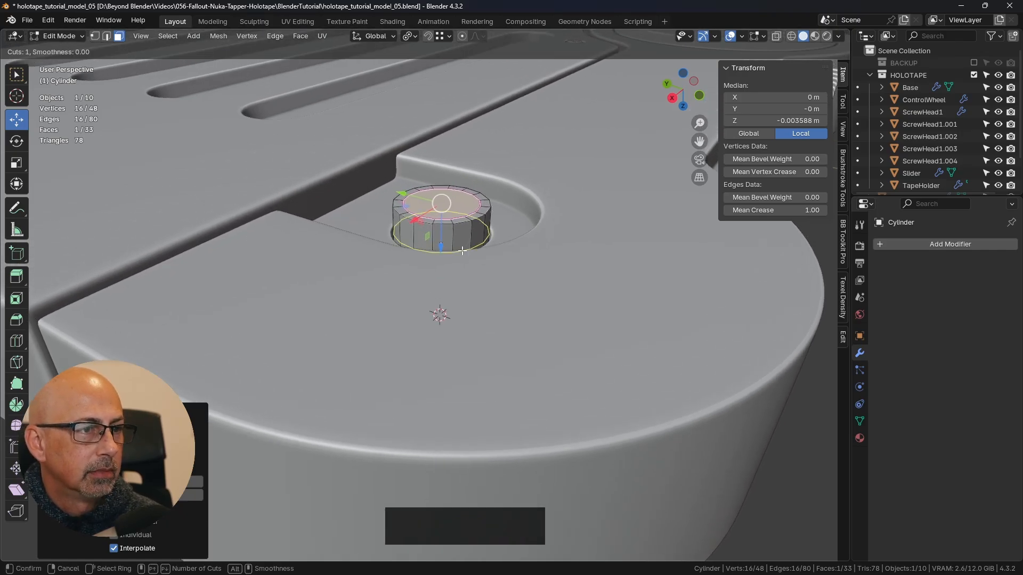
left_click(462, 250)
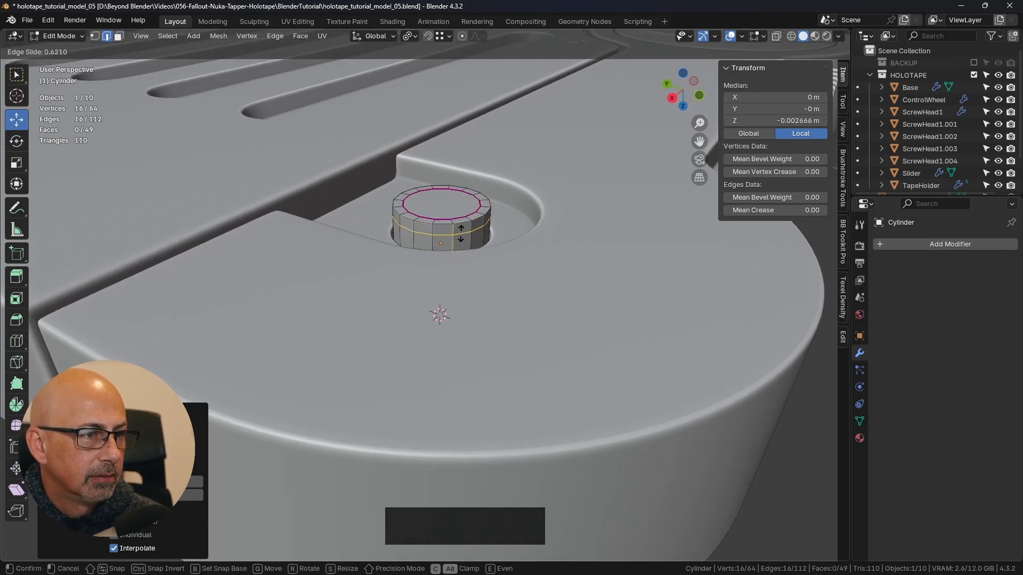
left_click(461, 233)
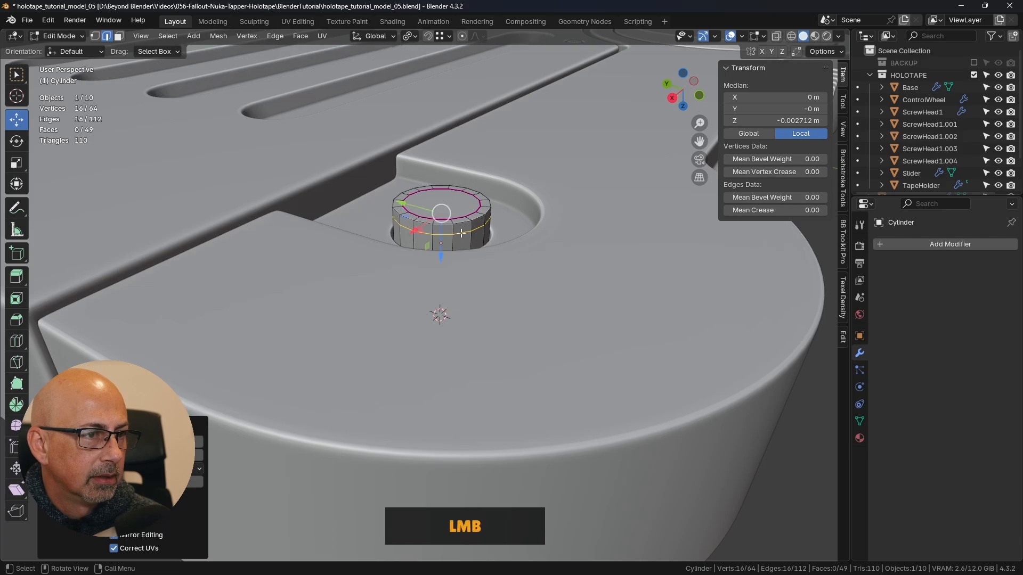
left_click_drag(767, 211, 825, 211)
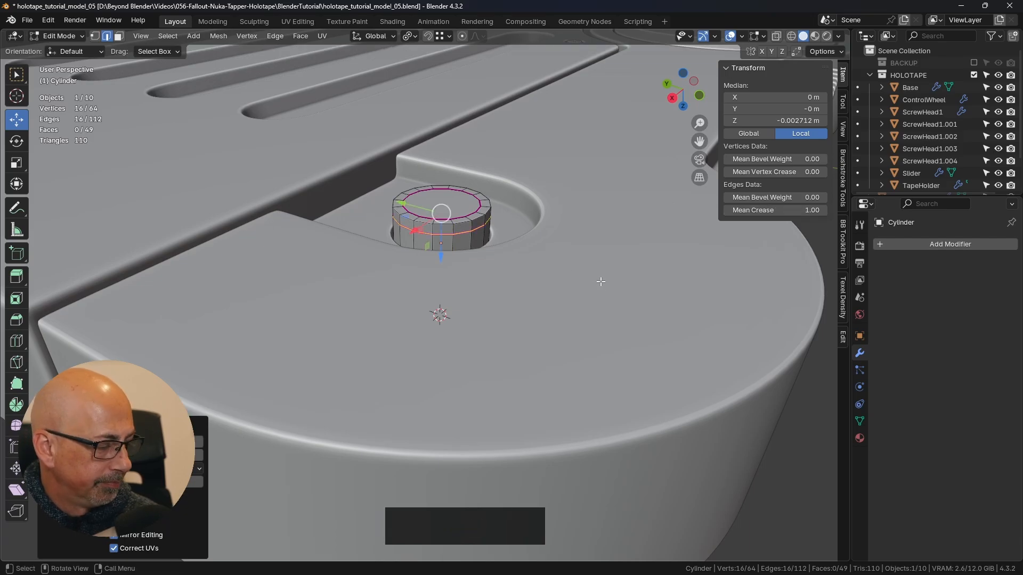
- Return to Object Mode, add a Subdivision Surface modifier to the cylinder and shade it smooth
key("Tab")
left_click(508, 292)
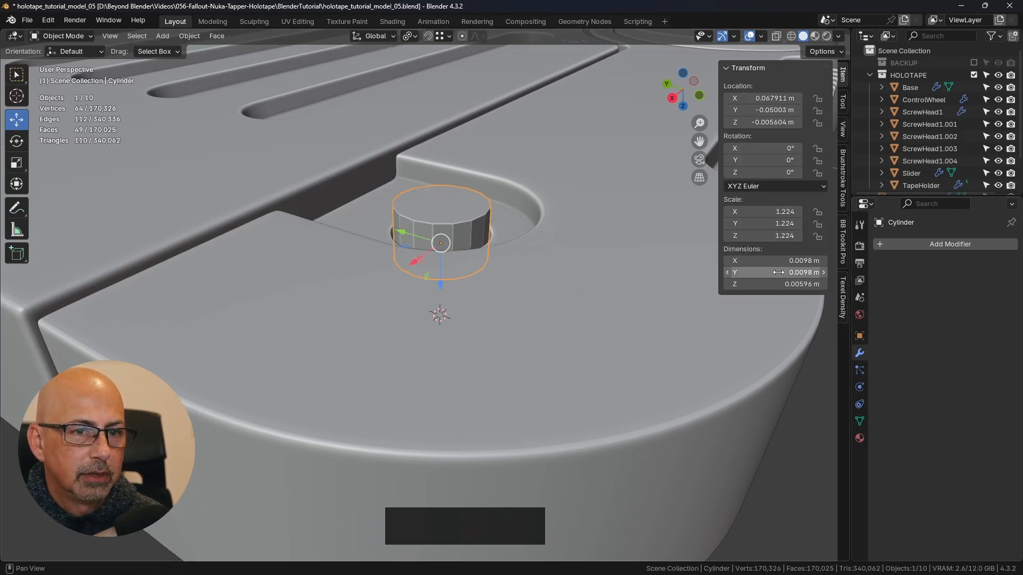
left_click(843, 241)
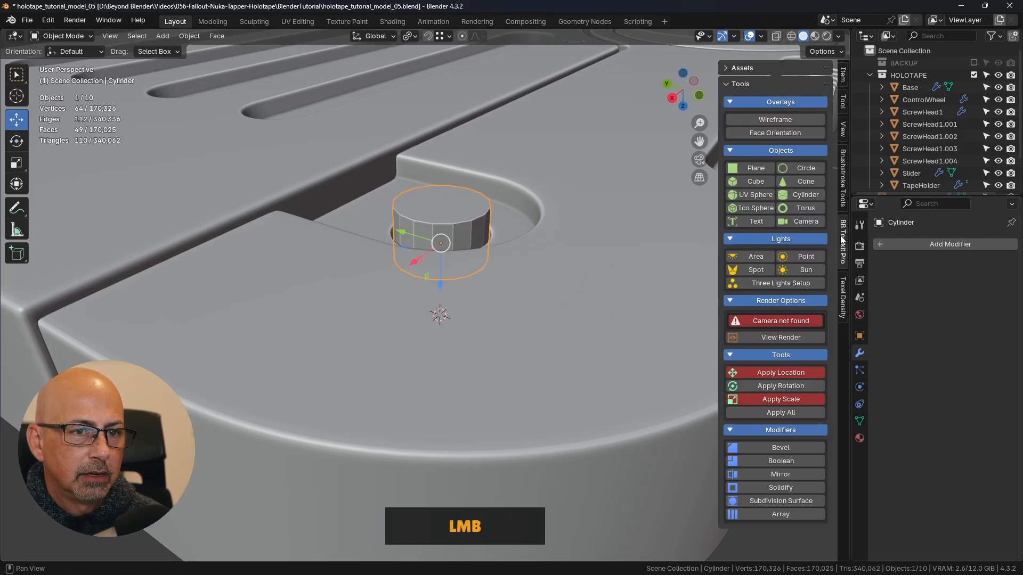
left_click(771, 509)
scroll(767, 519, "down", 1)
left_click(761, 534)
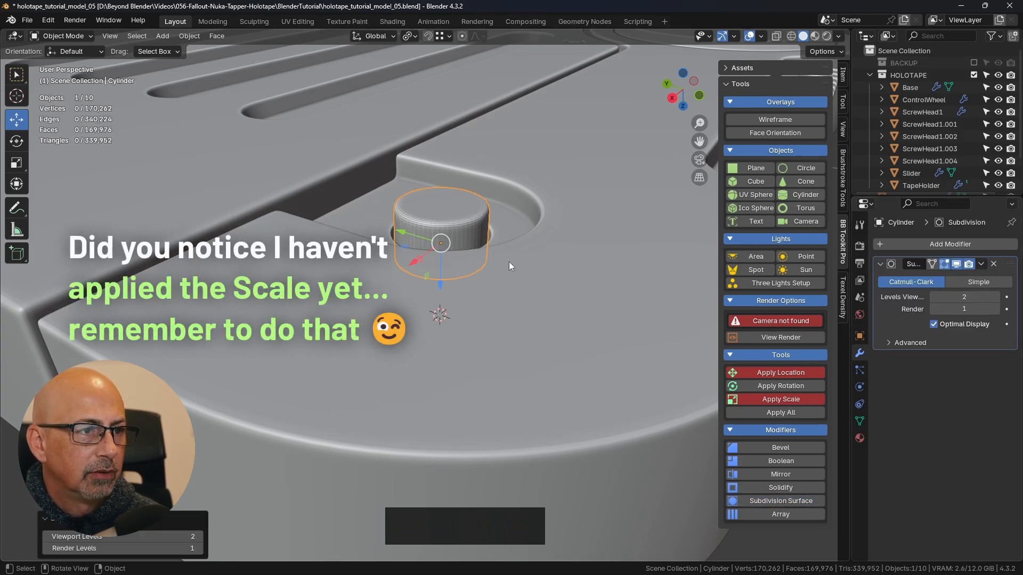
right_click(443, 209)
left_click(420, 207)
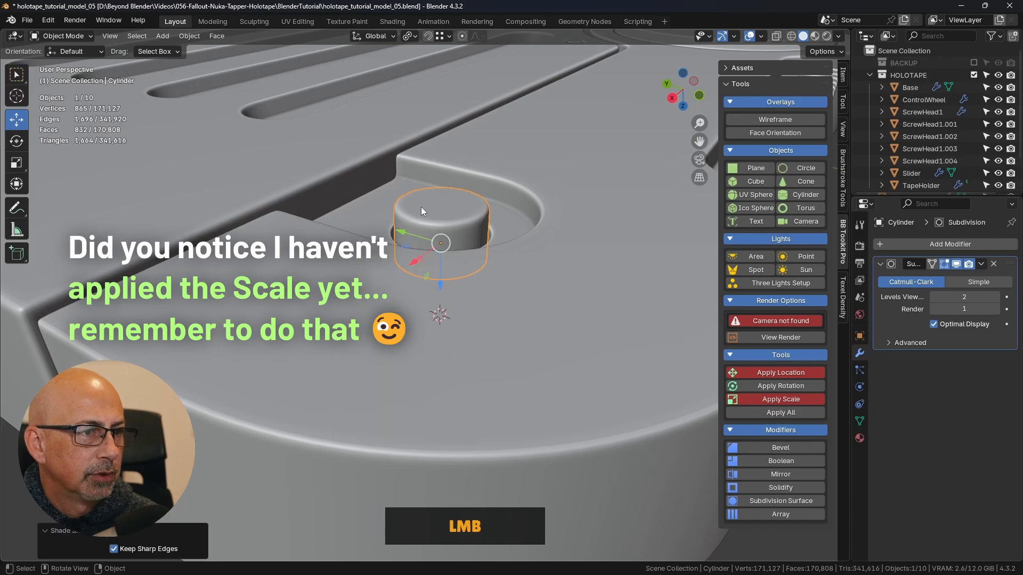
- Set the Subdivision modifier to 1 viewport level and 2 render levels, and turn on the wireframe overlay
left_click_drag(935, 310, 941, 311)
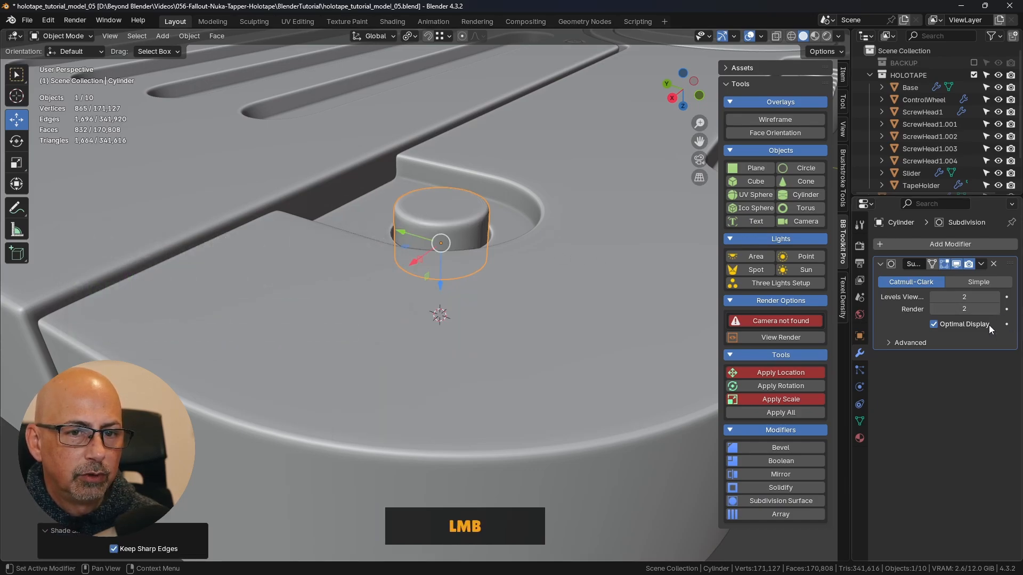
left_click(933, 297)
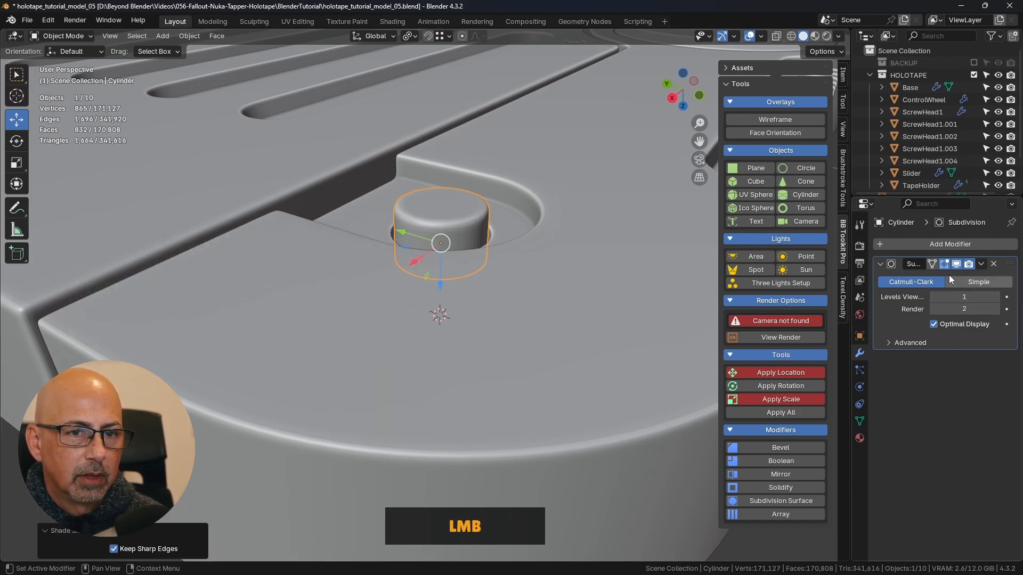
left_click(774, 120)
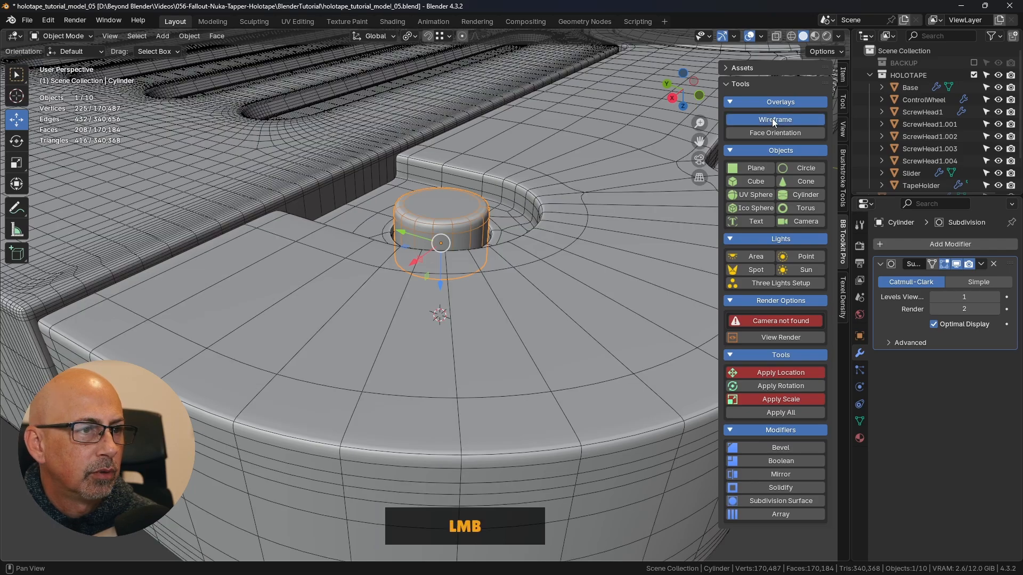
- Switch the Subdivision modifier's Optimal Display off to inspect the cylinder's full wireframe, and switch it back on
left_click(933, 324)
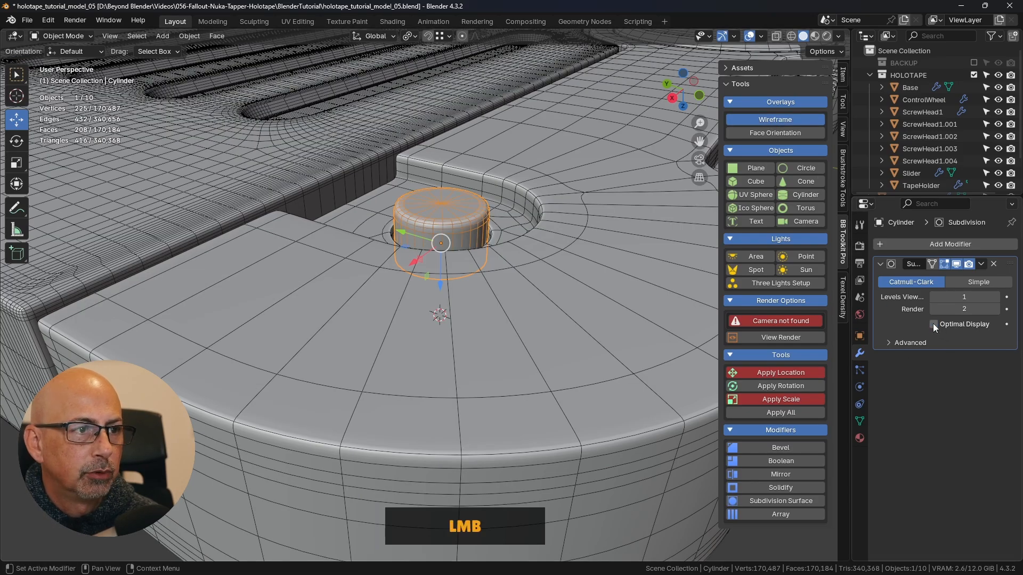
middle_click_drag(503, 247, 501, 279)
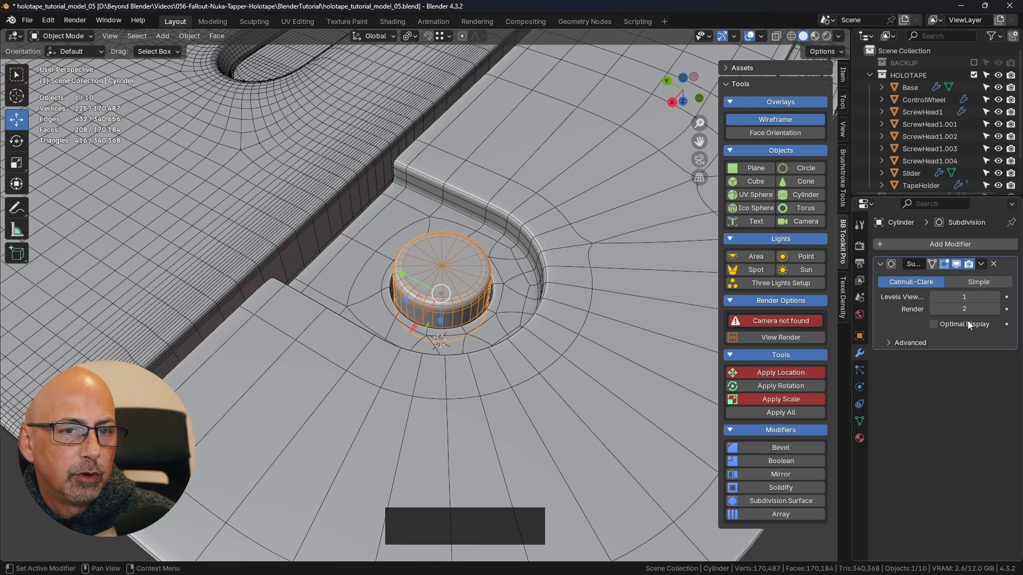
left_click(933, 325)
scroll(485, 350, "down", 2)
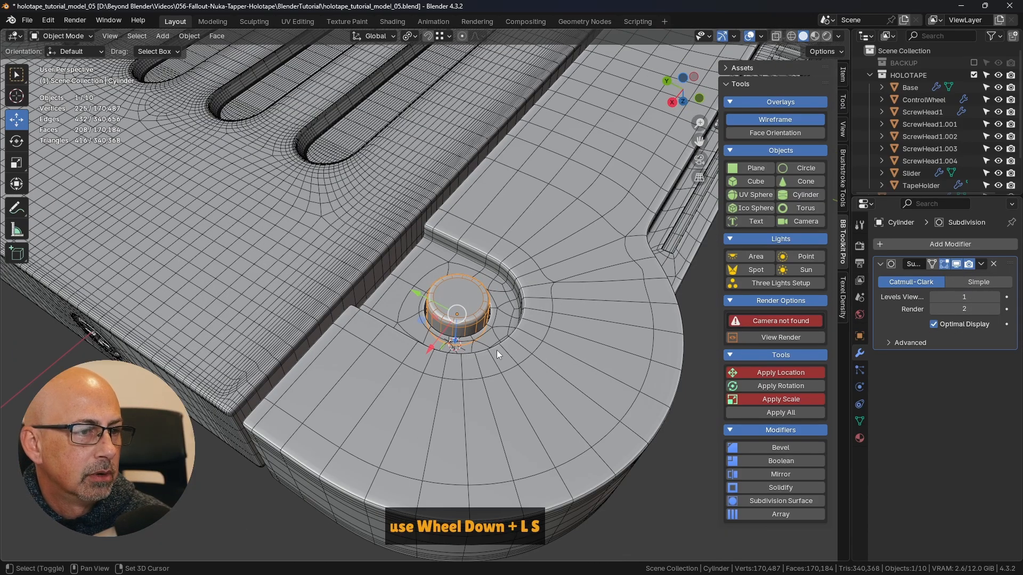
- Check the cylinder's transform values and apply its scale
middle_click_drag(497, 350, 562, 321, "shift")
left_click(670, 336)
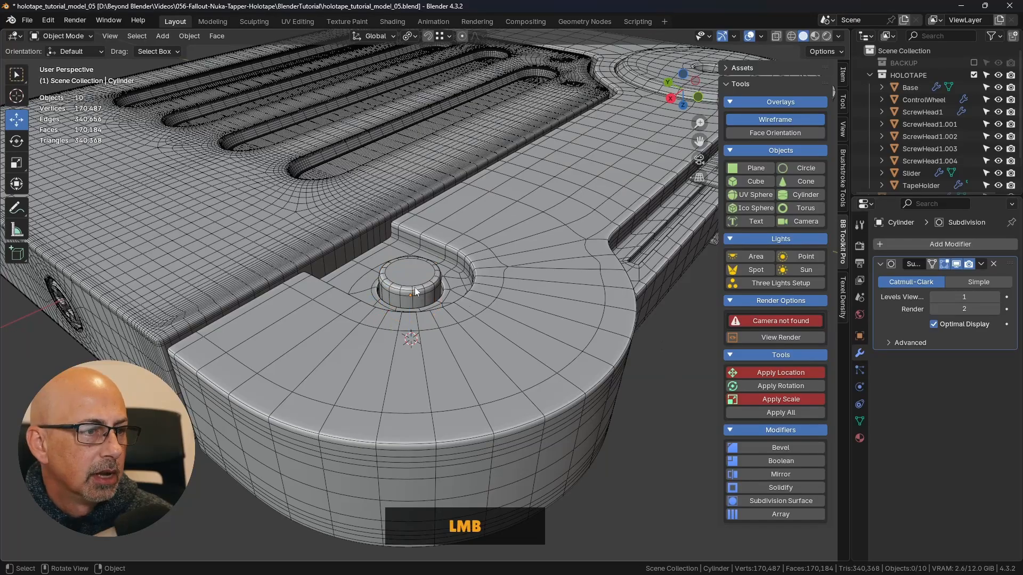
left_click(415, 287)
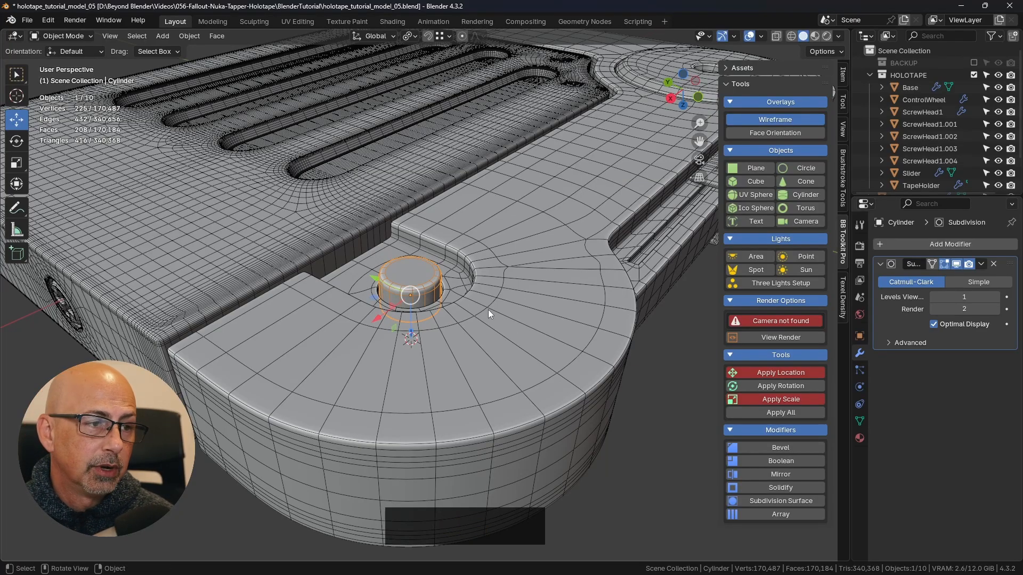
middle_click_drag(484, 283, 484, 258, "shift")
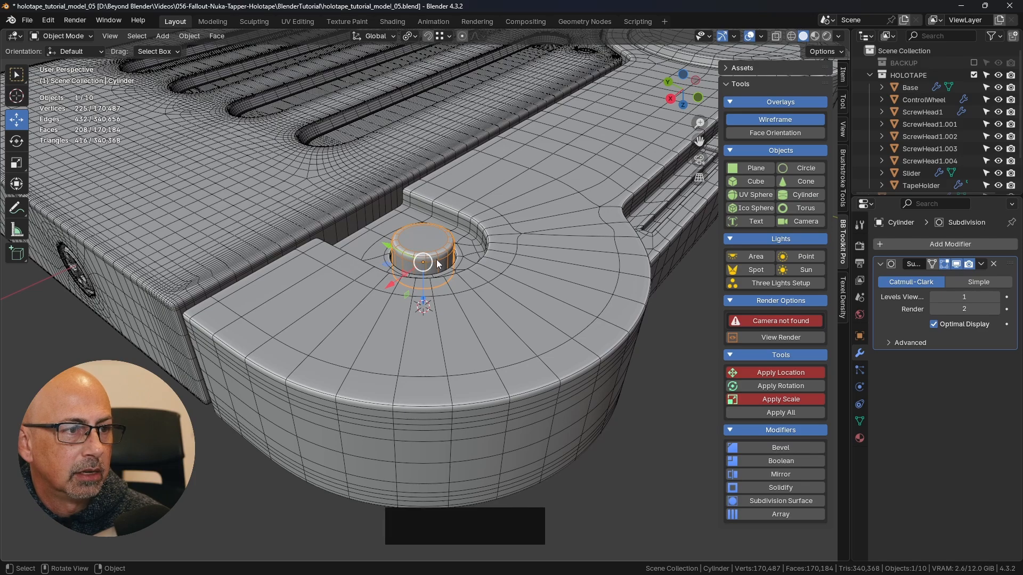
middle_click_drag(537, 308, 545, 322, "shift")
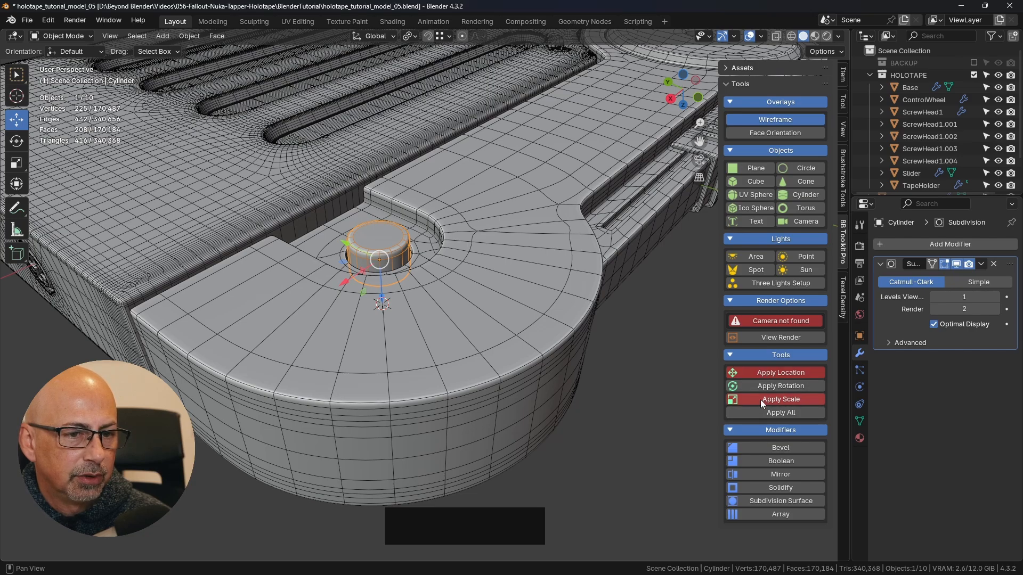
left_click(842, 75)
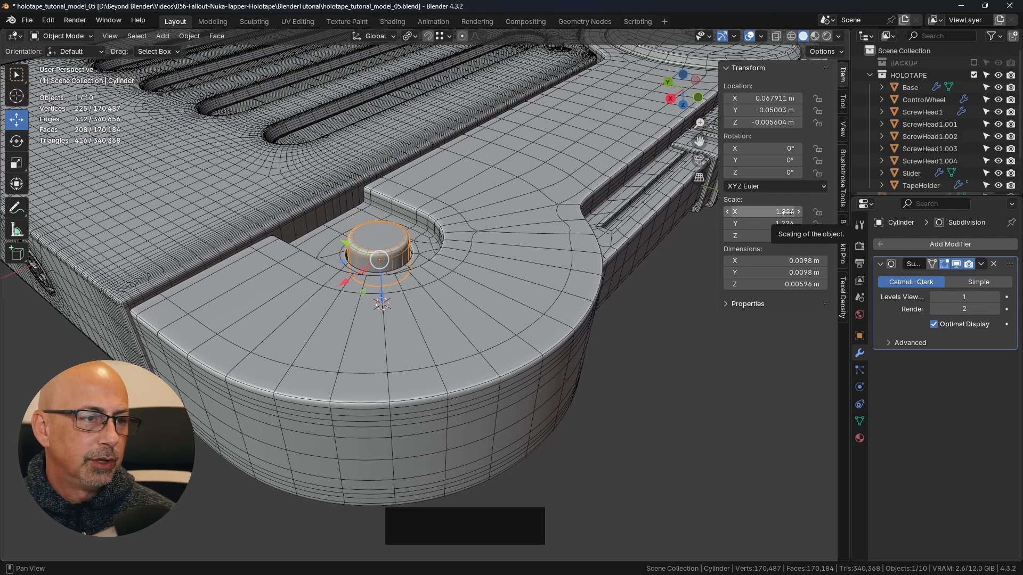
middle_click_drag(592, 222, 551, 279, "shift")
left_click(843, 242)
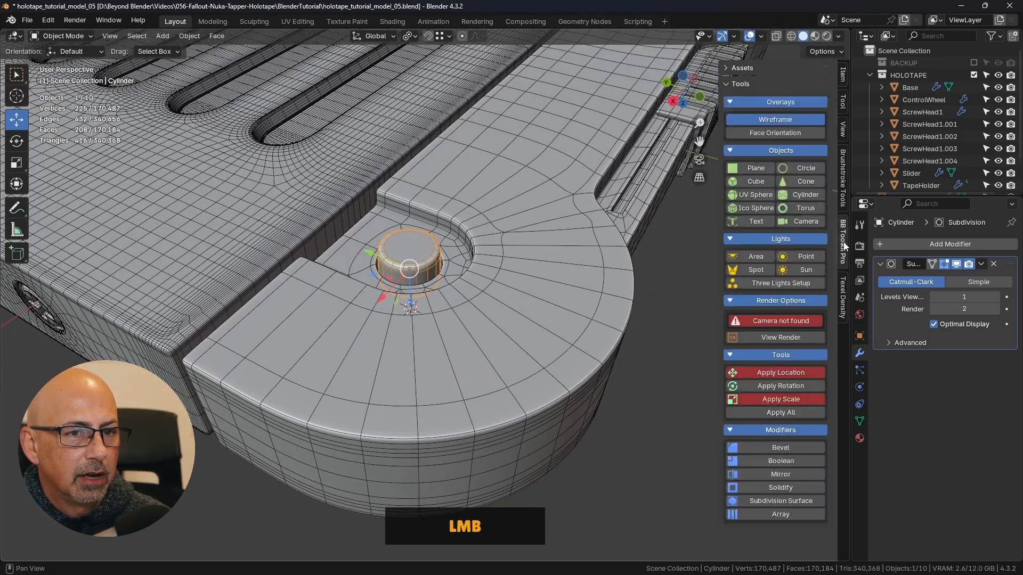
left_click(783, 398)
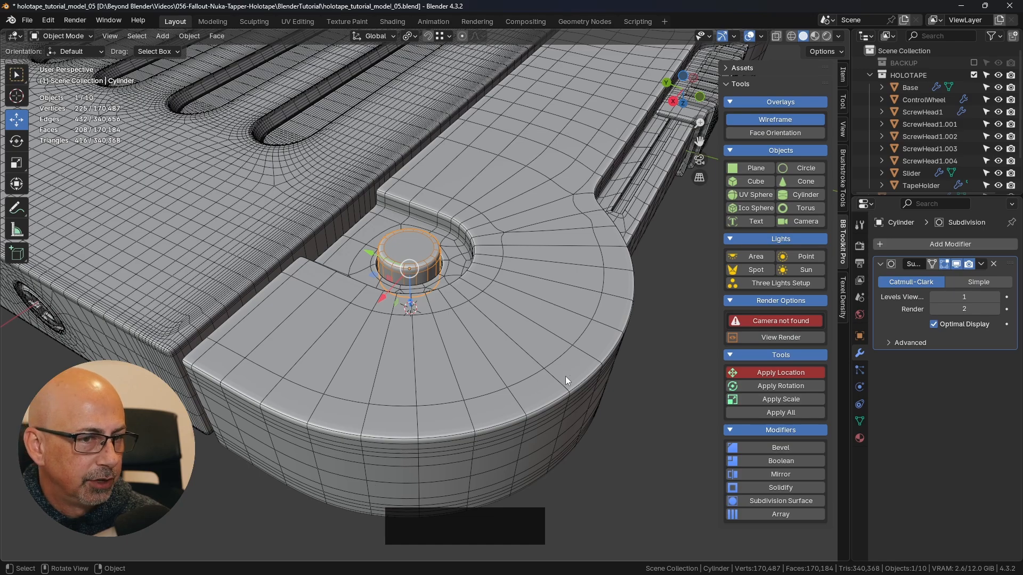
key("ctrl+a")
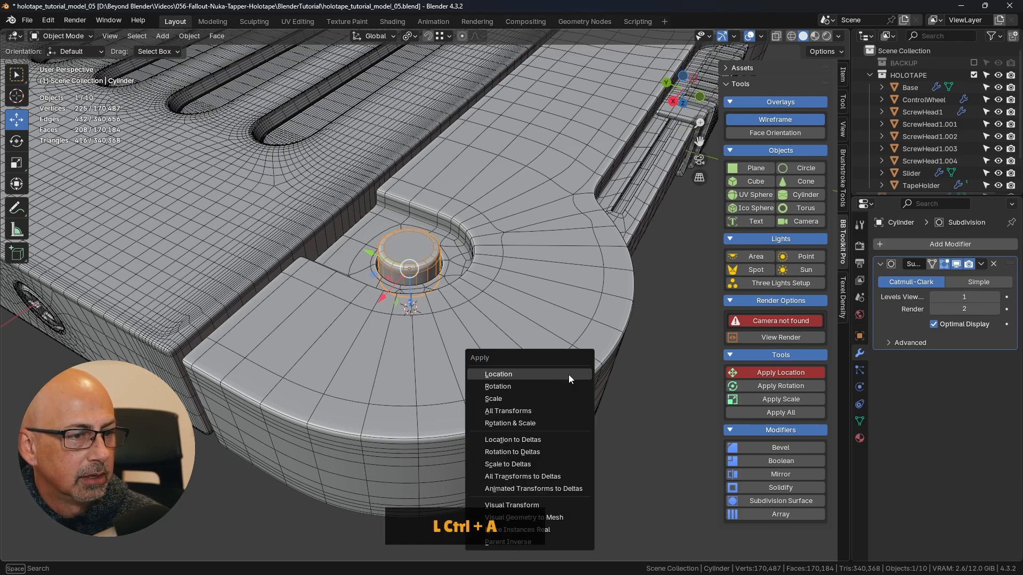
left_click(533, 398)
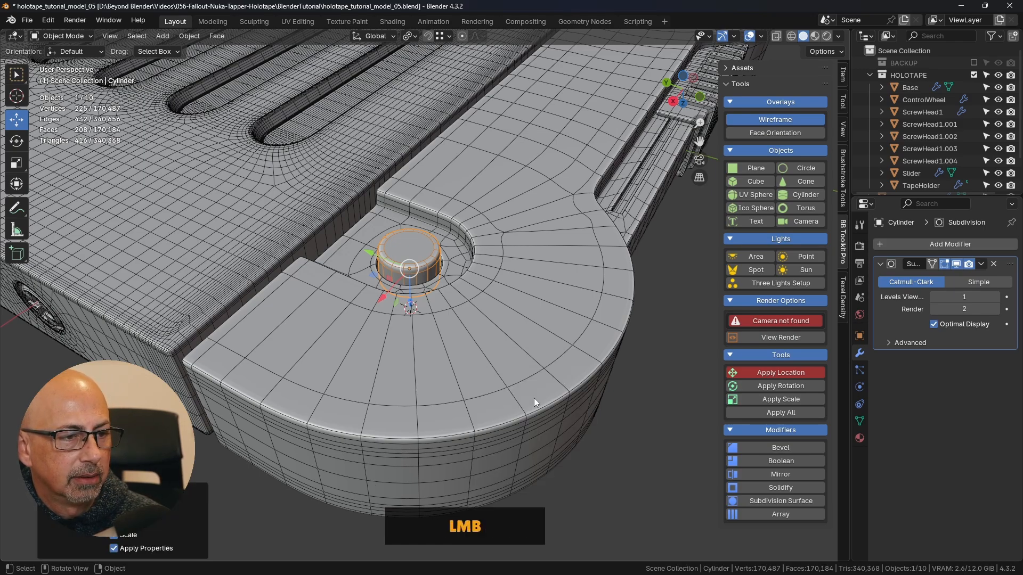
- Enter Edit Mode on the cylinder, switch to face selection and delete its round cap face
left_click(628, 444)
middle_click_drag(628, 444, 427, 286, "shift")
scroll(394, 233, "up", 3)
left_click(427, 286)
key("Tab")
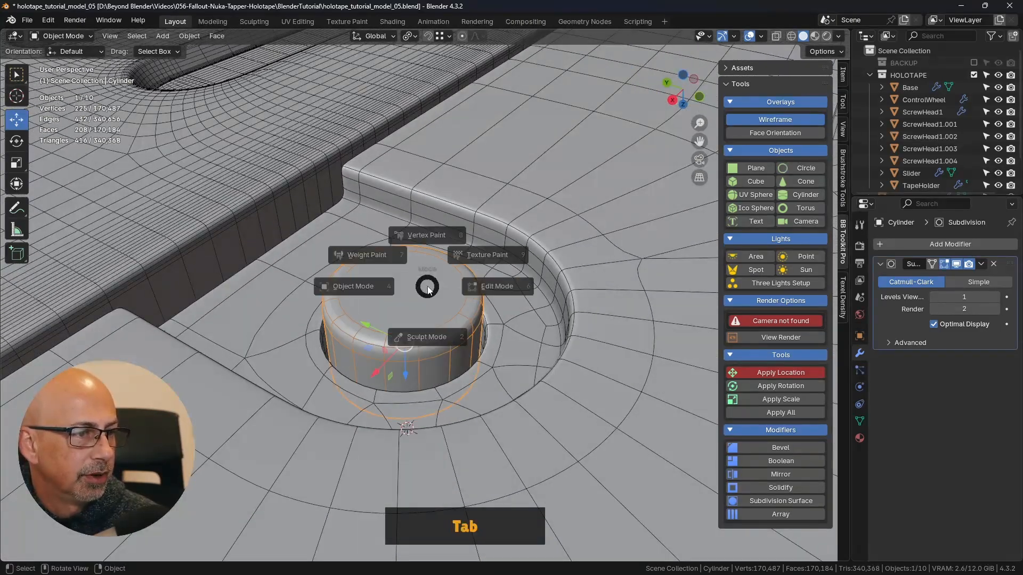
left_click(541, 283)
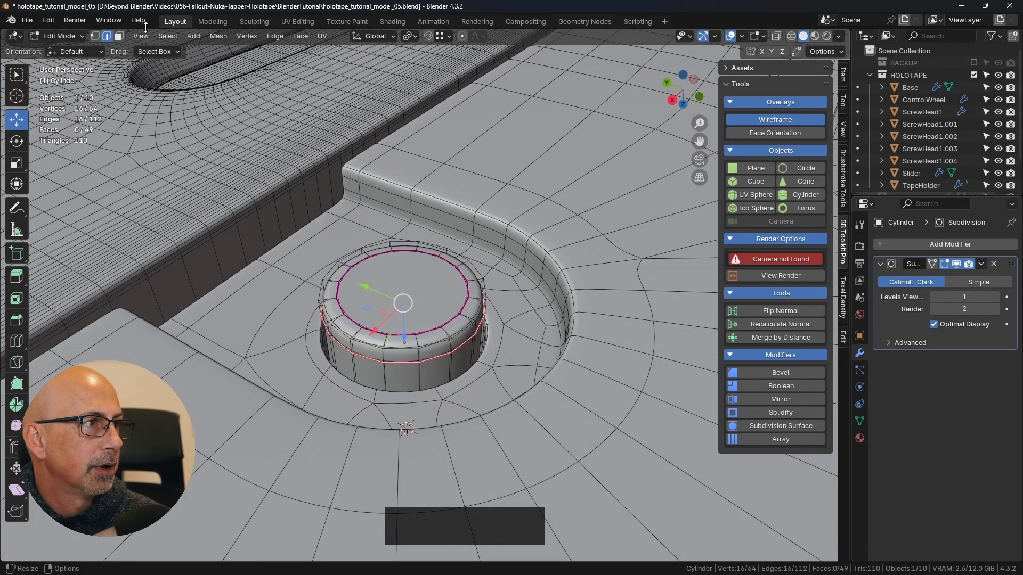
left_click(120, 37)
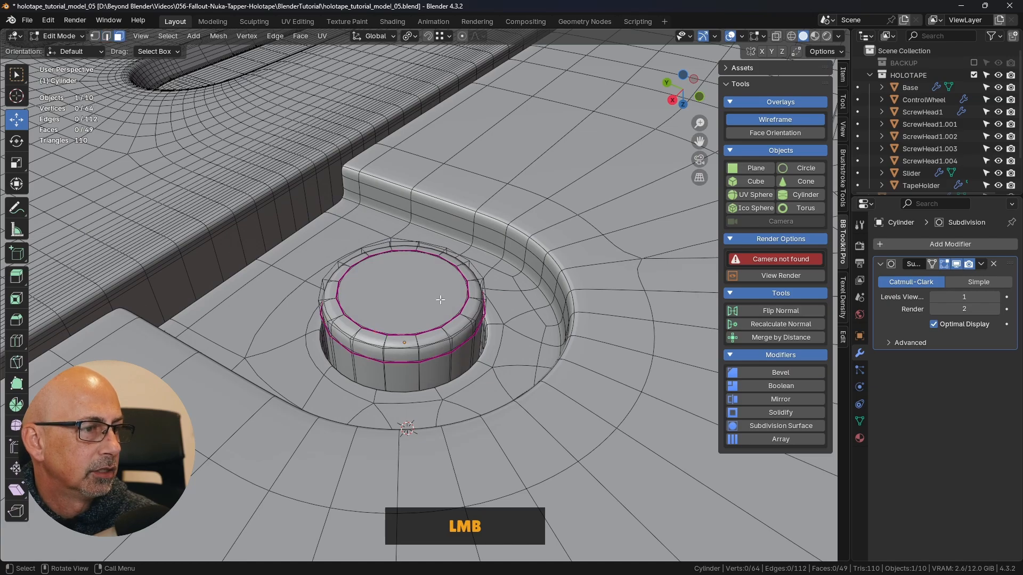
left_click(393, 288)
key("Delete")
left_click(463, 286)
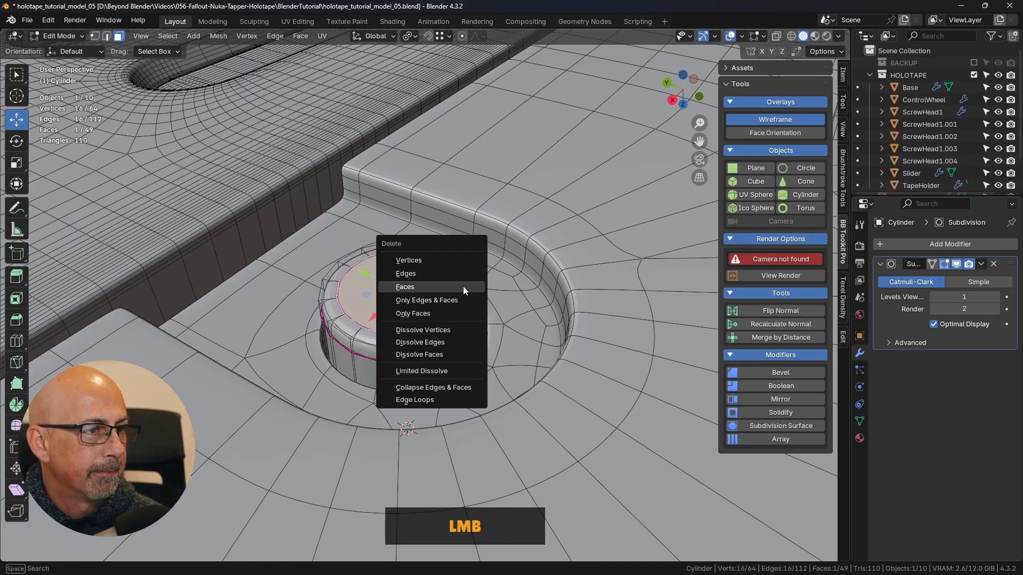
- Select the edge loop around the cylinder's open cap and close it with Grid Fill
middle_click_drag(431, 181, 450, 203)
left_click(482, 320, "alt")
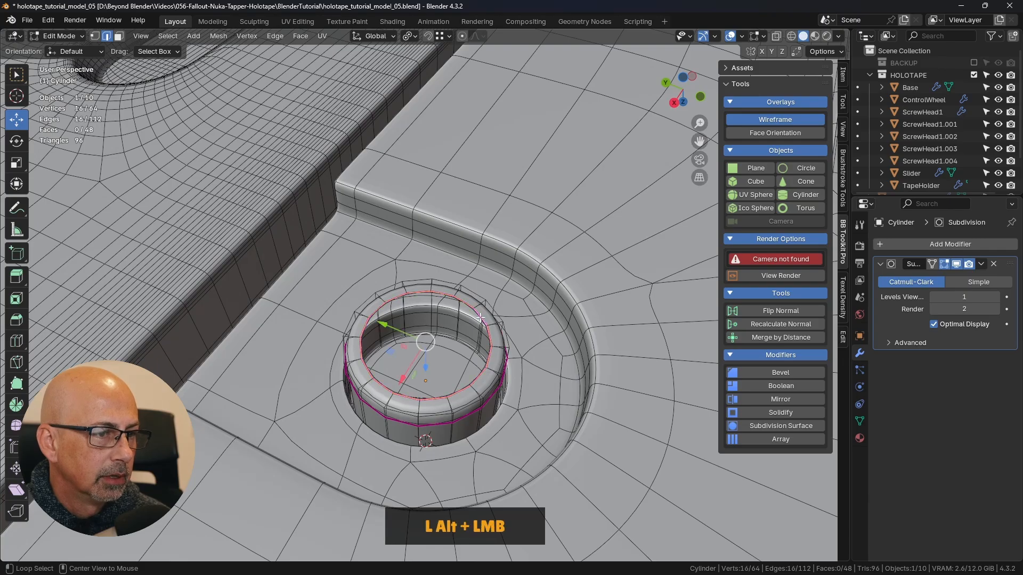
middle_click_drag(482, 320, 314, 37)
left_click(301, 36)
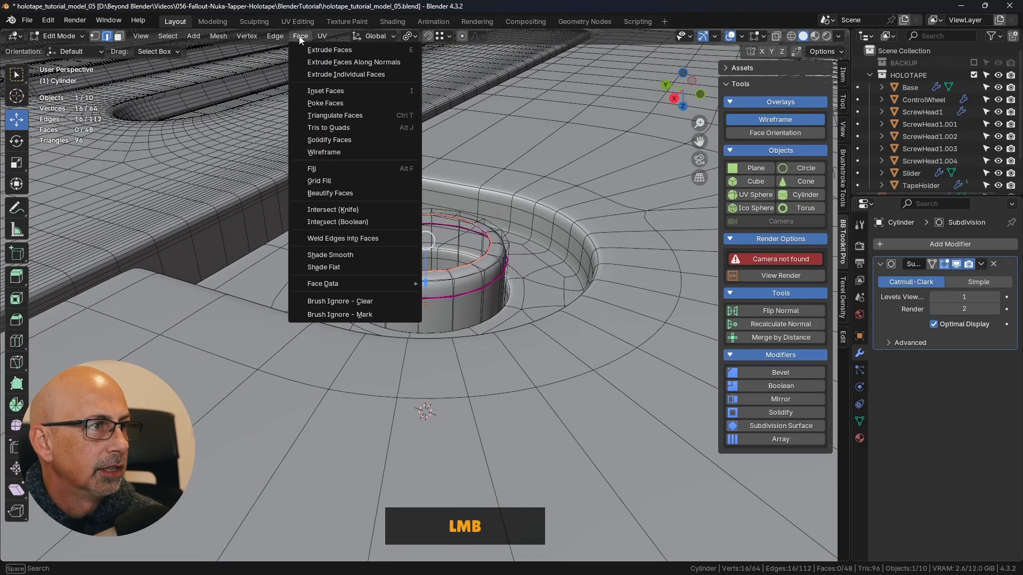
left_click(321, 181)
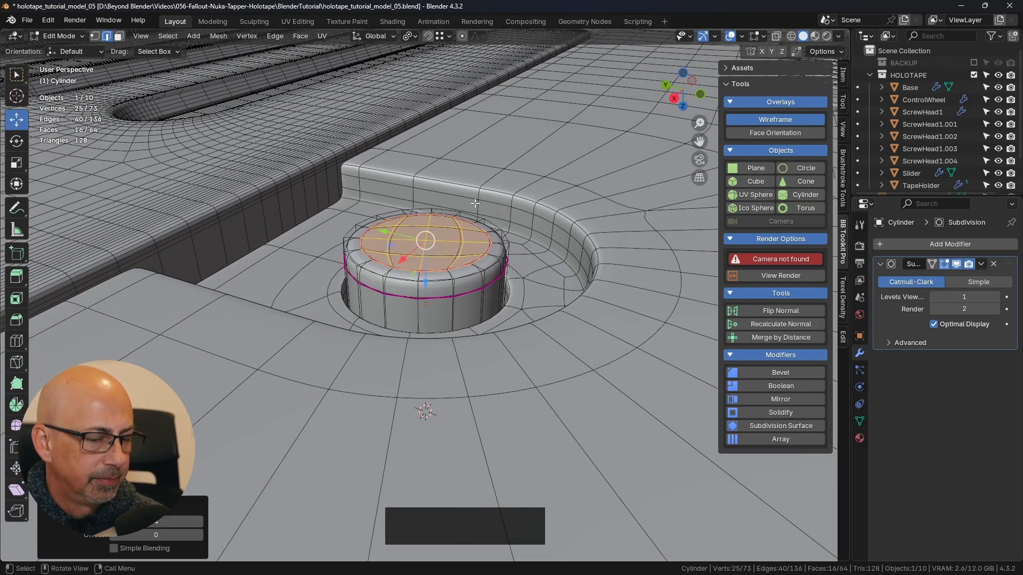
- From the bottom view, set the Grid Fill offset to 1 and return to Object Mode
key("KP_7")
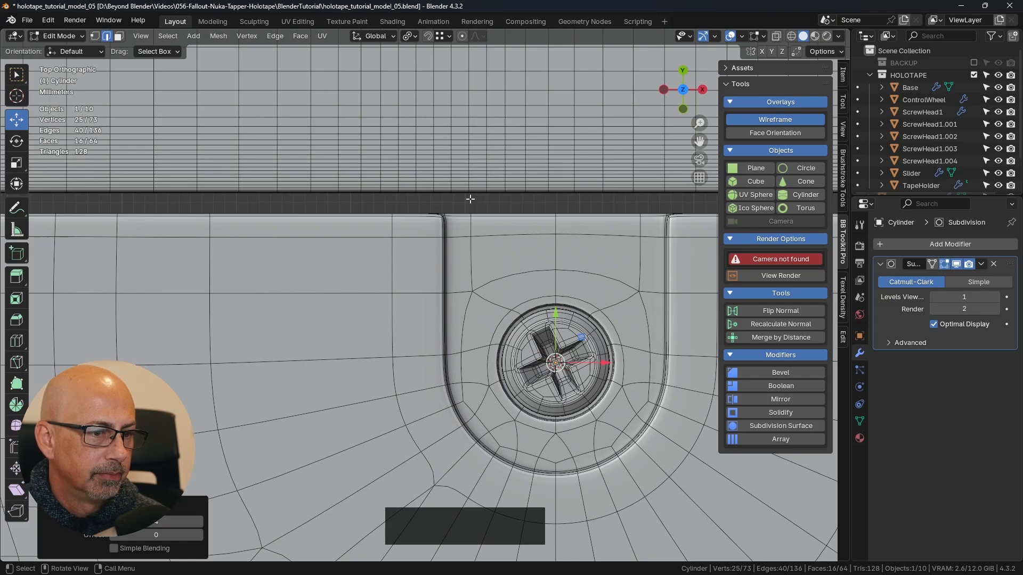
key("ctrl+KP_7")
middle_click_drag(564, 177, 546, 191, "shift")
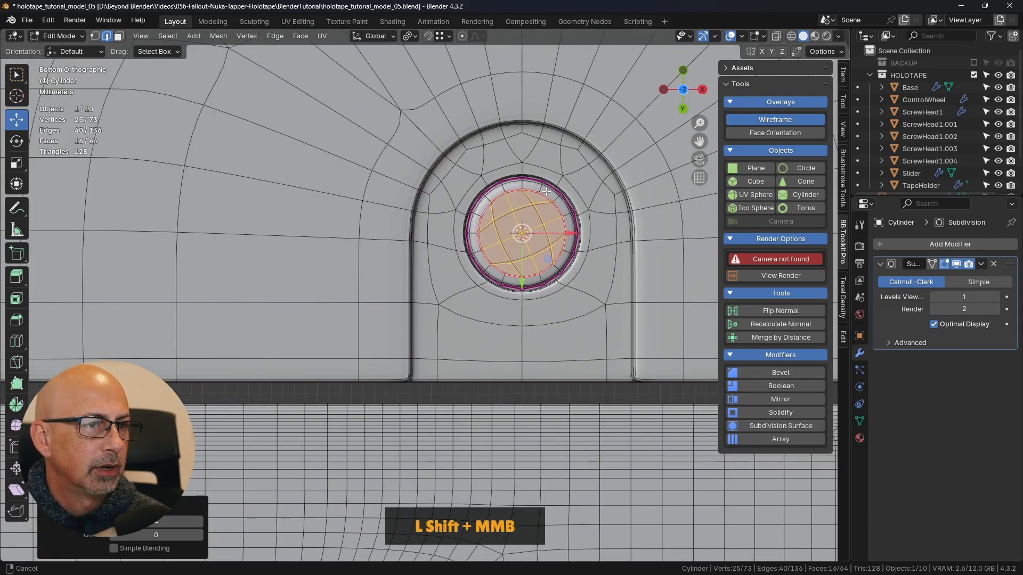
scroll(546, 192, "up", 4)
middle_click_drag(490, 154, 442, 169, "shift")
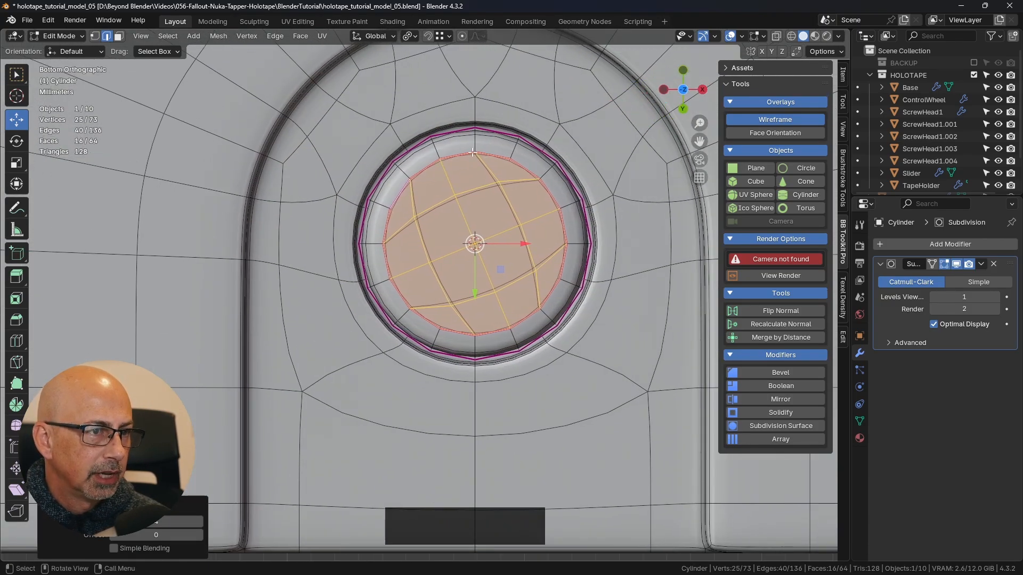
left_click(198, 534)
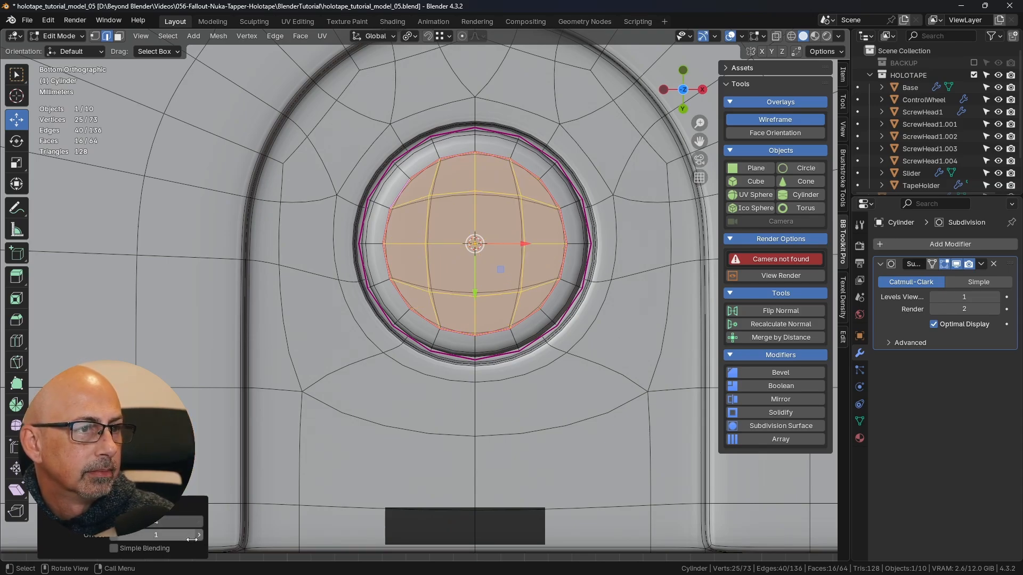
middle_click_drag(452, 336, 493, 246)
key("Tab")
left_click(409, 244)
scroll(477, 279, "down", 5)
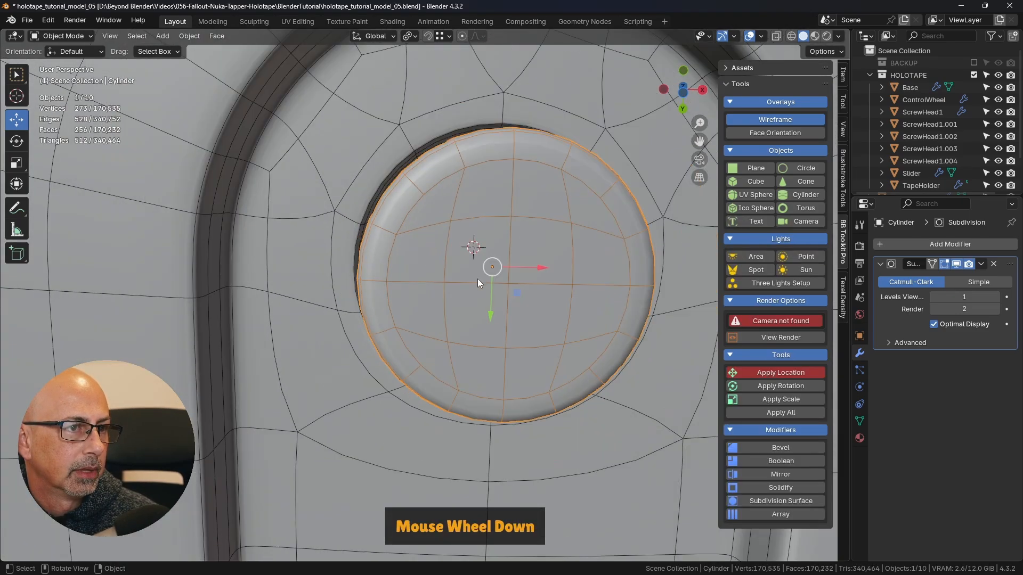
- Hide the Subdivision modifier in the viewport, inspect the cylinder's base mesh in Edit Mode, and show the modifier again in Object Mode
left_click(957, 264)
middle_click_drag(554, 309, 528, 237)
left_click(235, 81)
middle_click_drag(414, 155, 446, 197)
scroll(522, 248, "up", 3)
middle_click_drag(522, 249, 467, 200)
left_click(467, 196)
key("Tab")
left_click(554, 193)
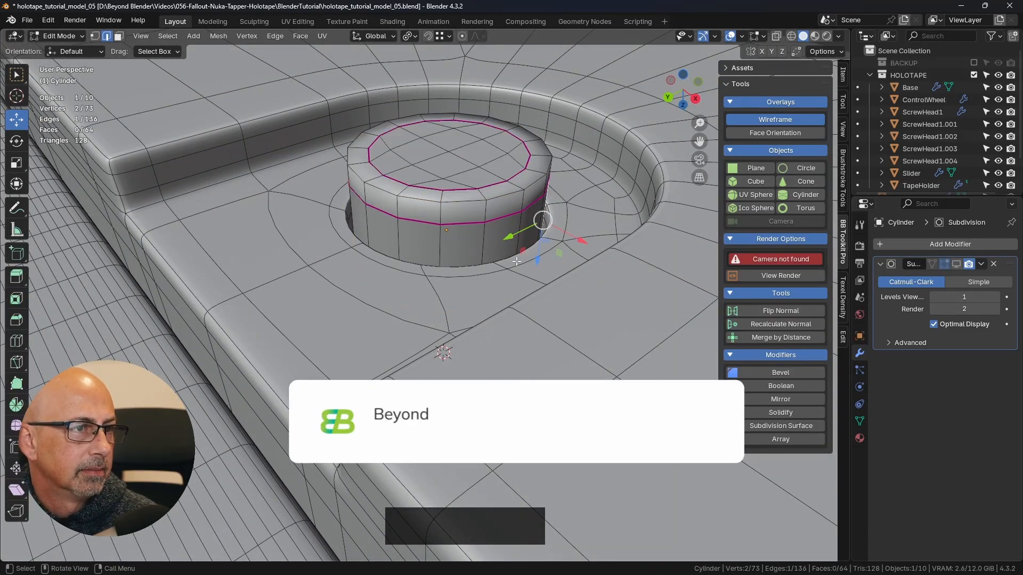
scroll(548, 214, "down", 2)
key("ctrl+Tab")
left_click(449, 264)
scroll(449, 263, "down", 6)
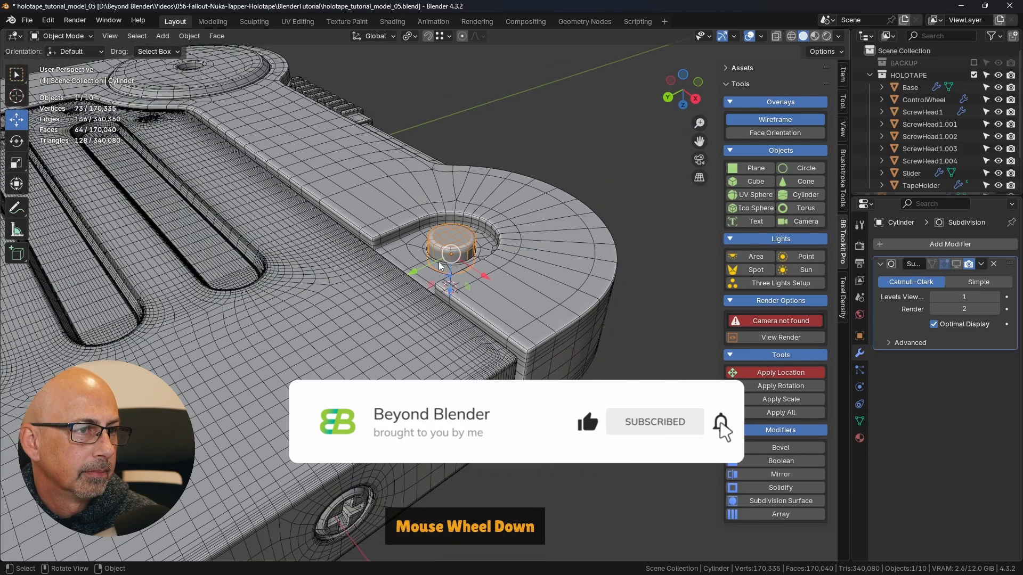
left_click(573, 192)
left_click(956, 264)
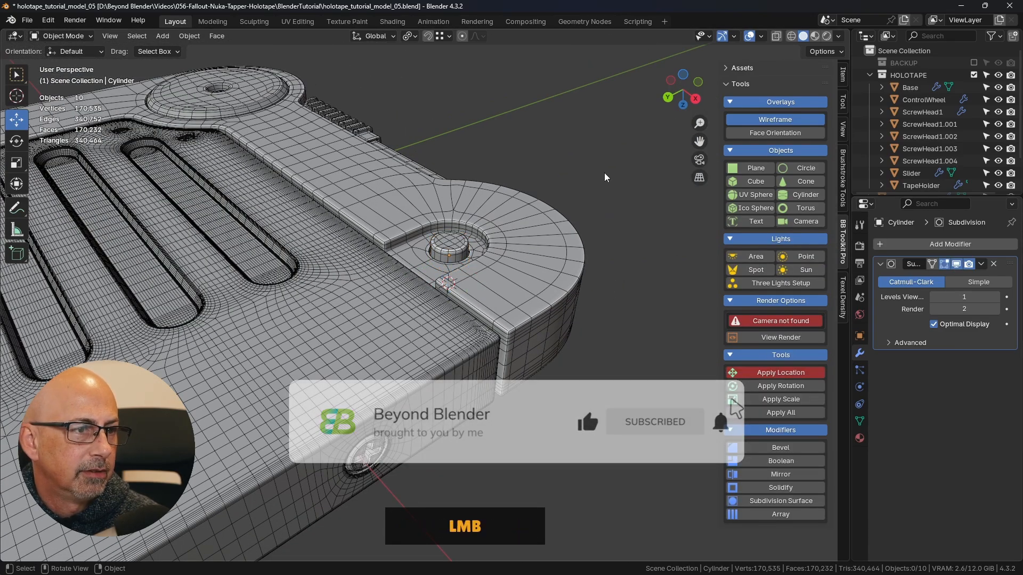
- Turn off the wireframe overlay and view the whole holotape's underside
middle_click_drag(604, 172, 572, 286)
scroll(572, 286, "down", 2)
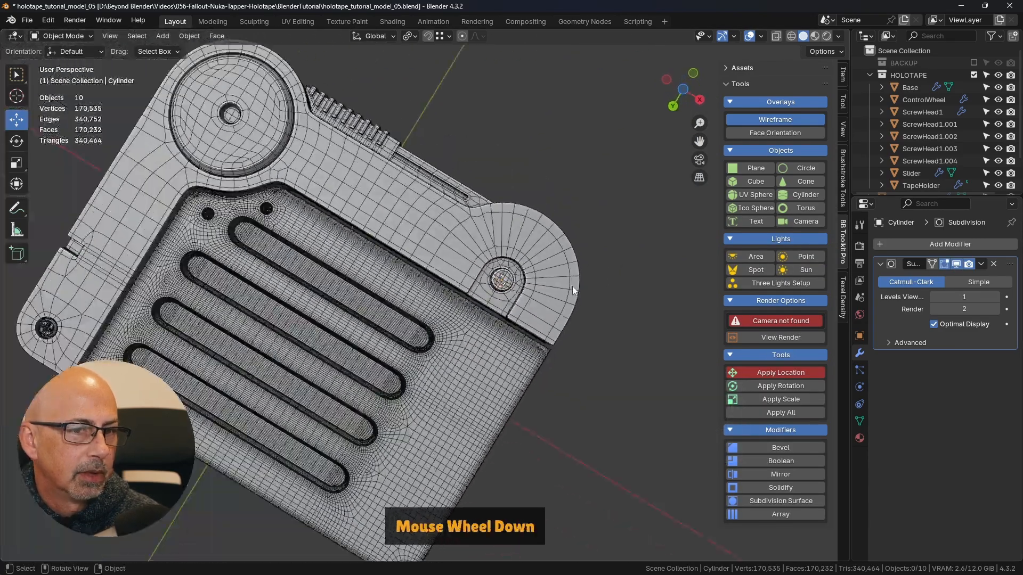
left_click(765, 120)
left_click(761, 36)
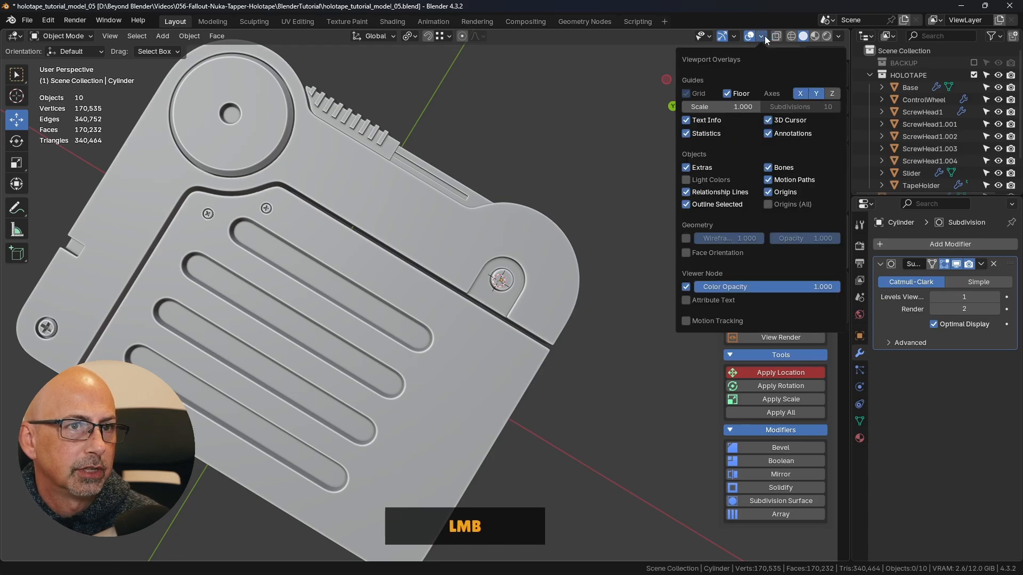
left_click(554, 156)
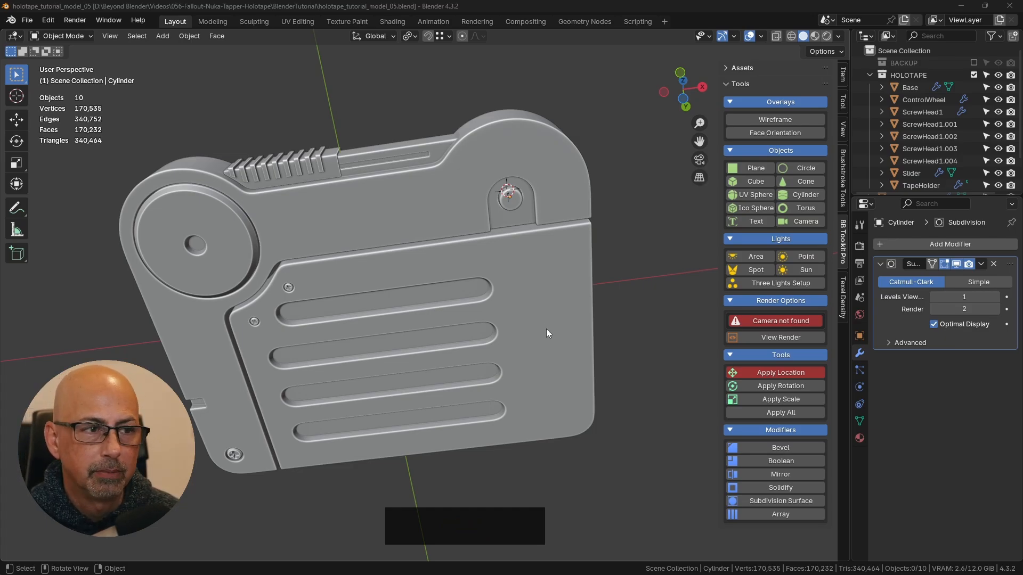
- Mark a tall rectangular area beside the four slots with the Annotate tool, remove the marking and return to the Select Box tool
middle_click_drag(545, 328, 389, 277)
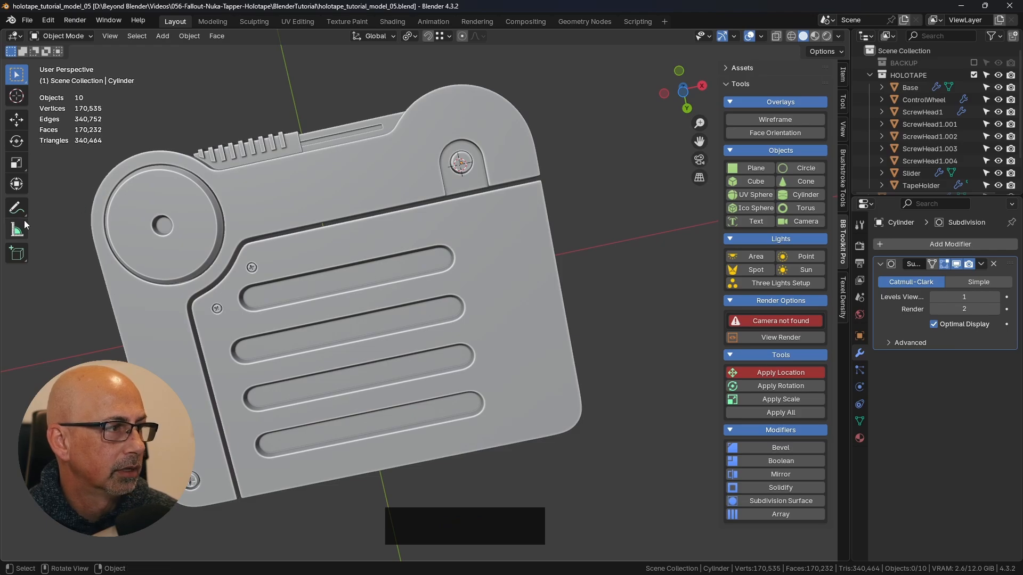
left_click(17, 208)
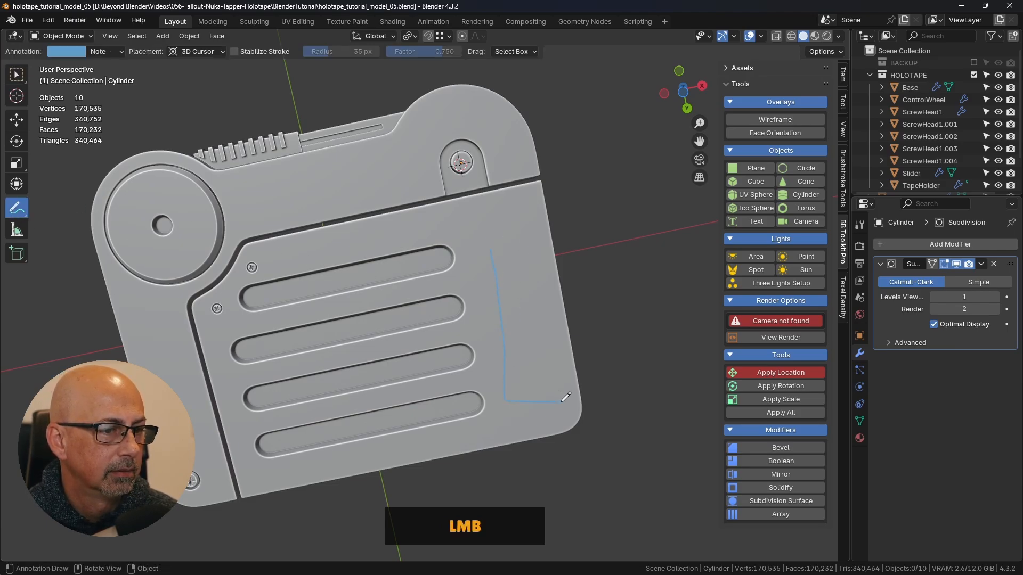
left_click_drag(487, 245, 485, 249)
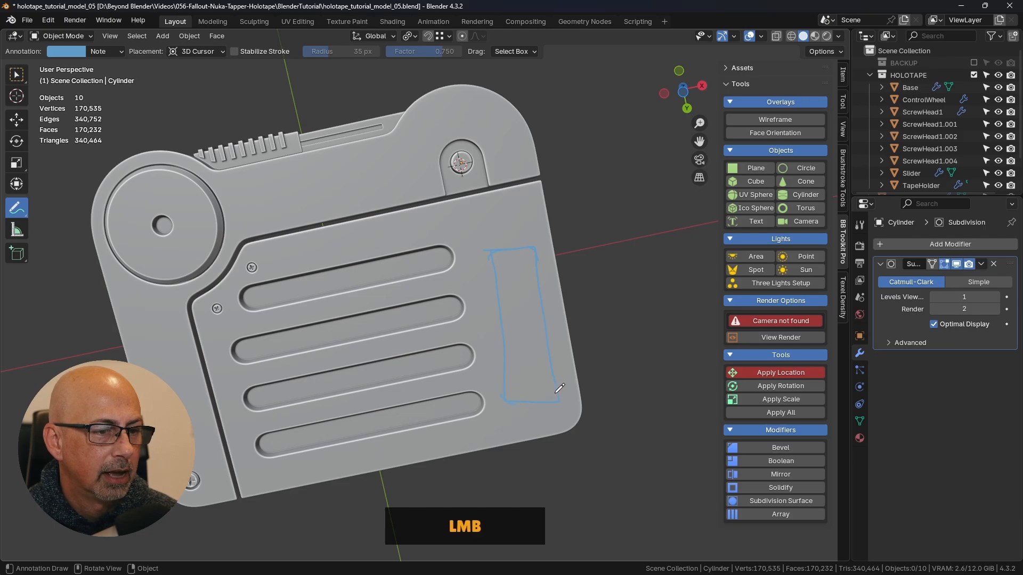
left_click_drag(525, 298, 582, 245, "ctrl")
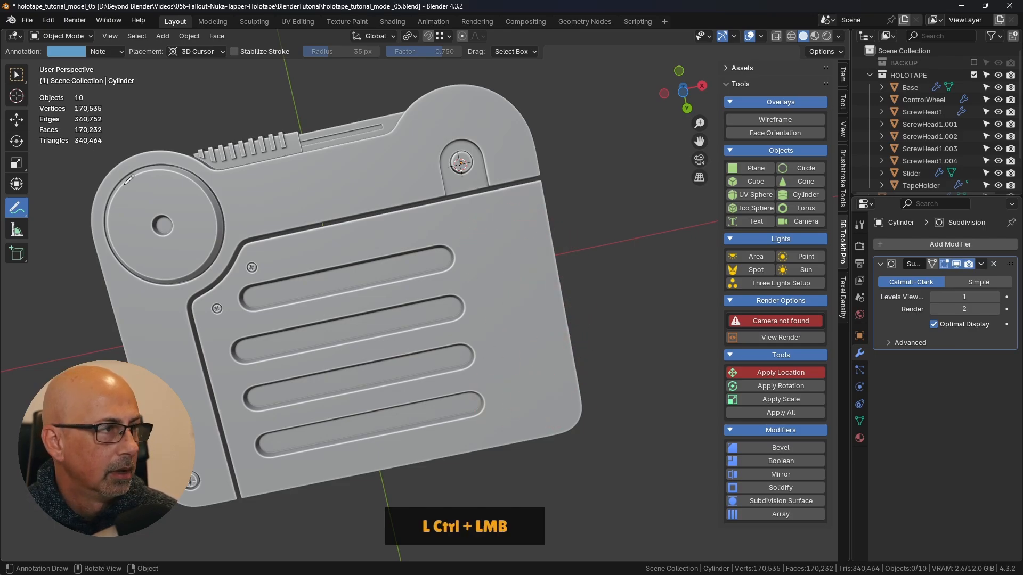
left_click(16, 75)
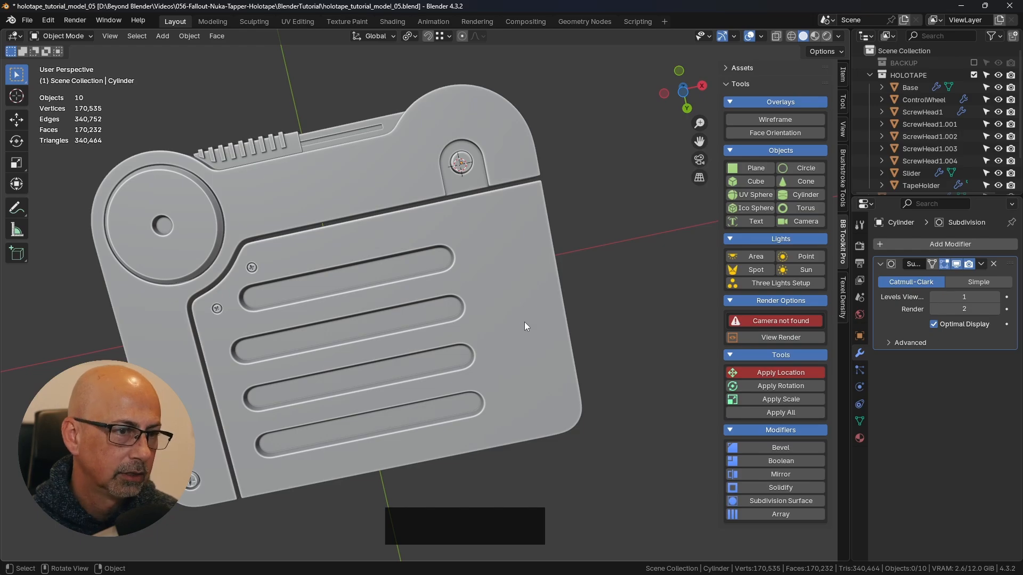
- Add a plane at the 3D cursor from the top view of the holotape
key("KP_7")
middle_click_drag(523, 321, 510, 251, "shift")
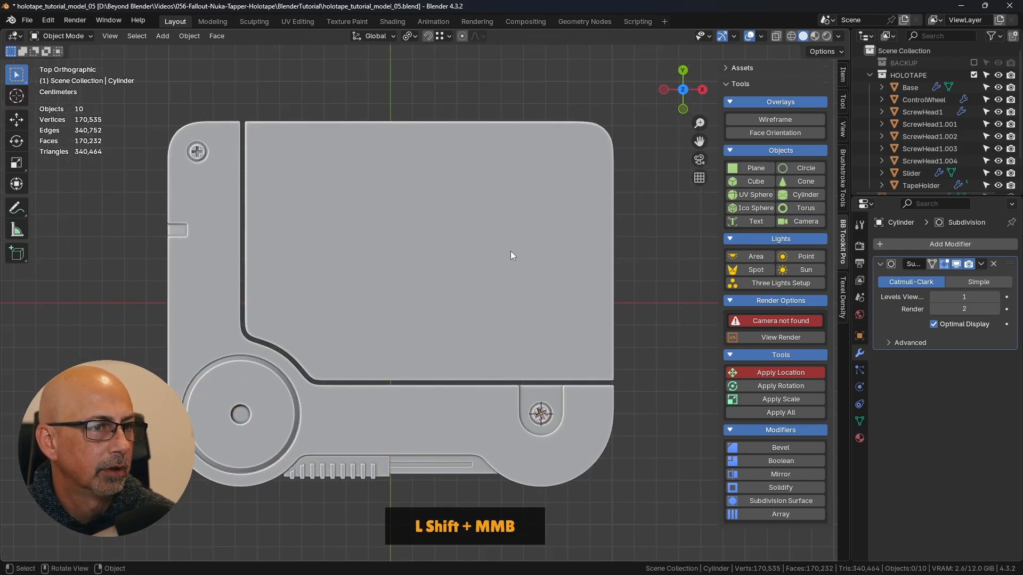
left_click(755, 167)
scroll(544, 308, "down", 4)
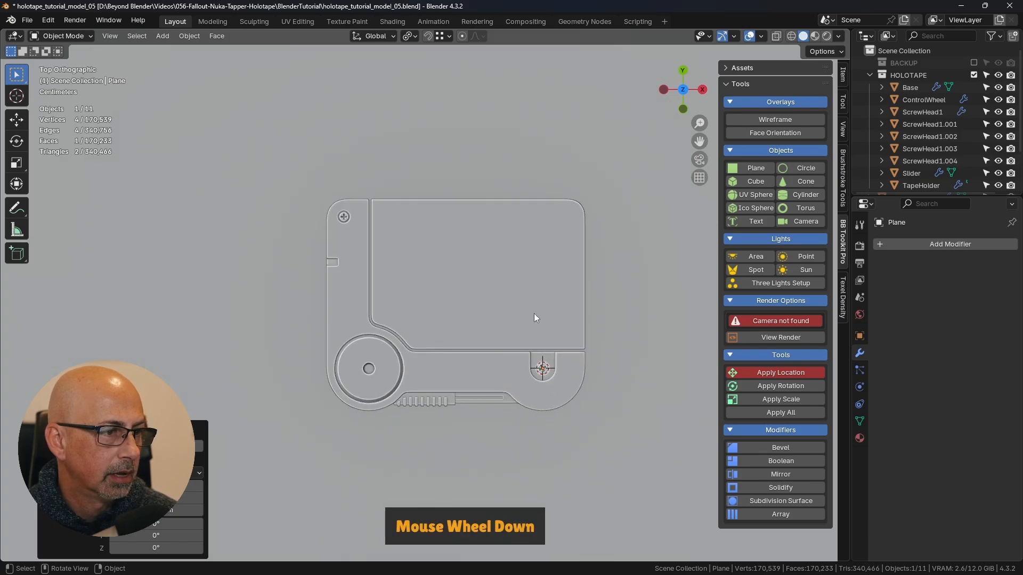
scroll(391, 386, "down", 1)
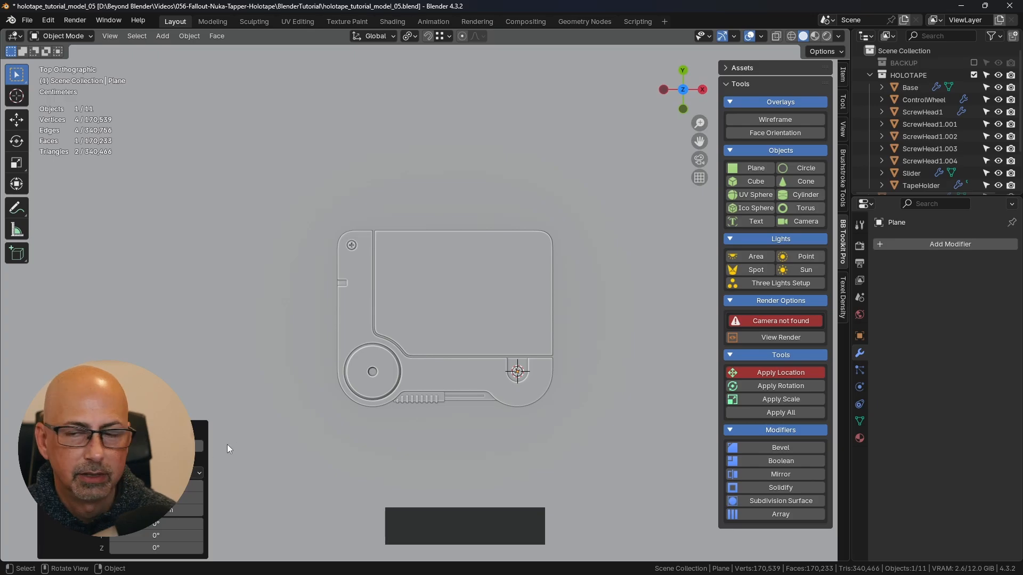
scroll(186, 447, "down", 1)
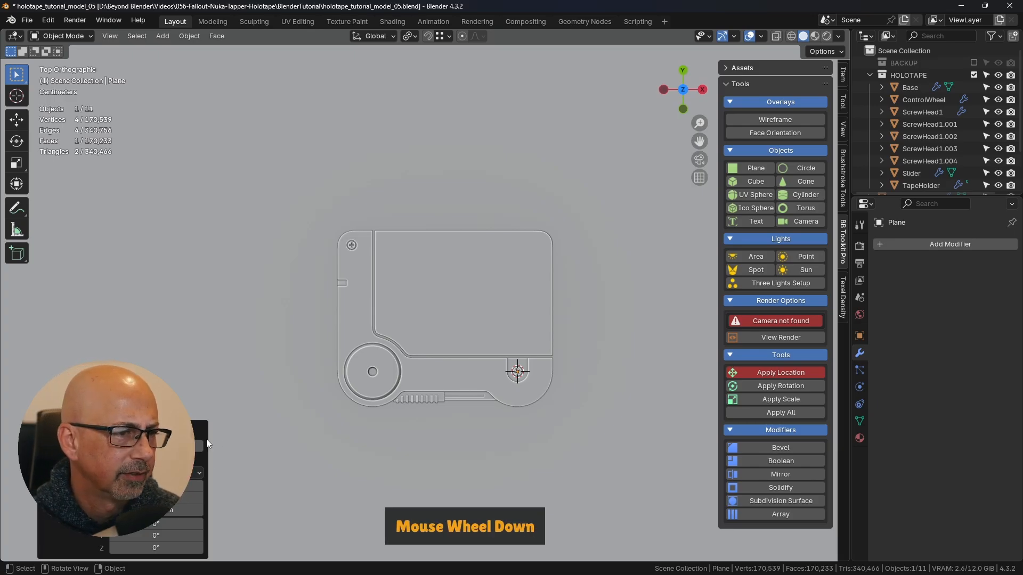
scroll(503, 349, "down", 6)
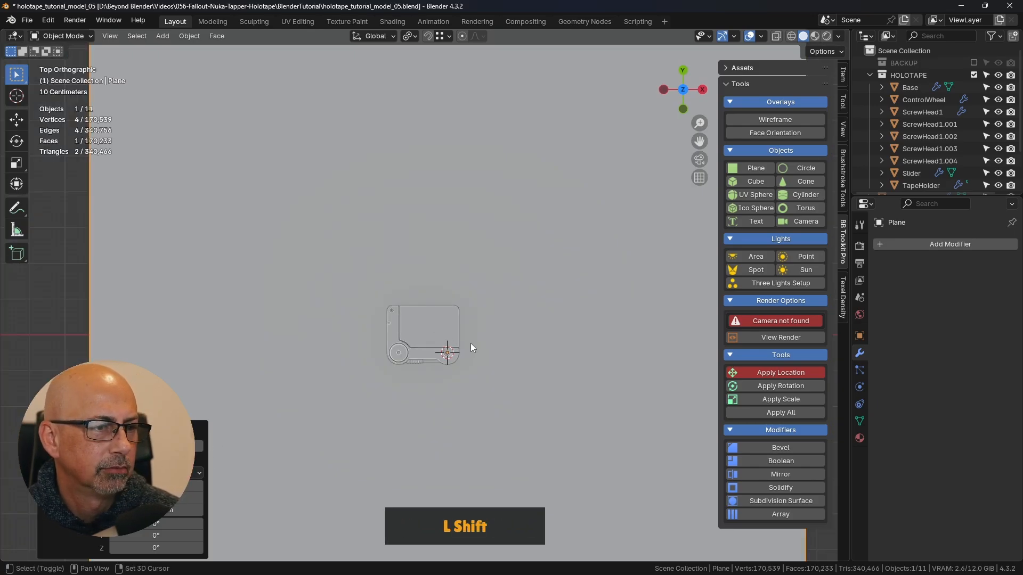
middle_click_drag(470, 343, 473, 297, "shift")
scroll(484, 288, "down", 3)
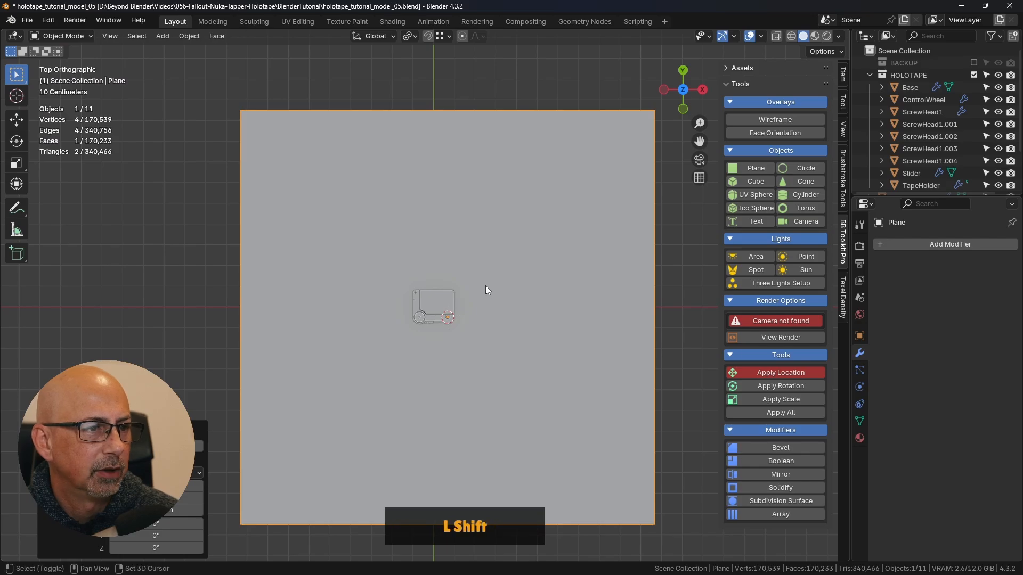
middle_click_drag(496, 261, 535, 265, "shift")
- Scale the plane down uniformly to about 0.042 around the corner screw
key("s")
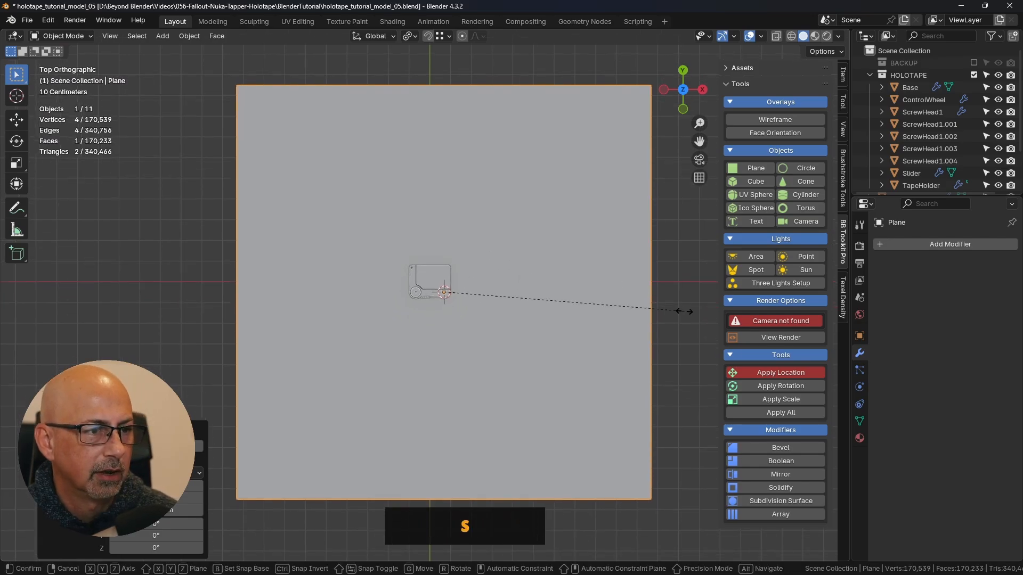
left_click(444, 297)
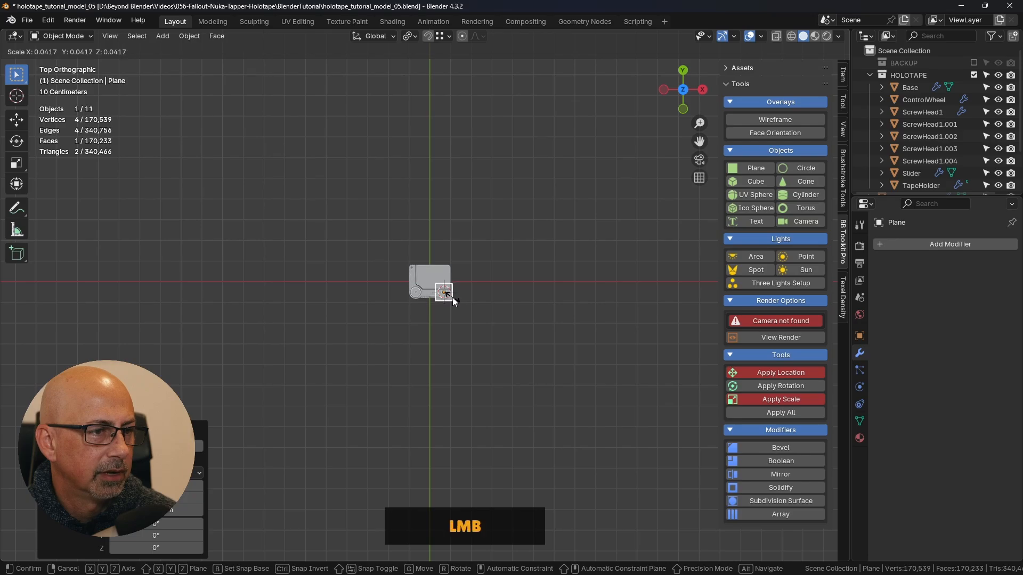
scroll(444, 297, "up", 2)
scroll(443, 294, "up", 9)
middle_click_drag(443, 292, 479, 372, "shift")
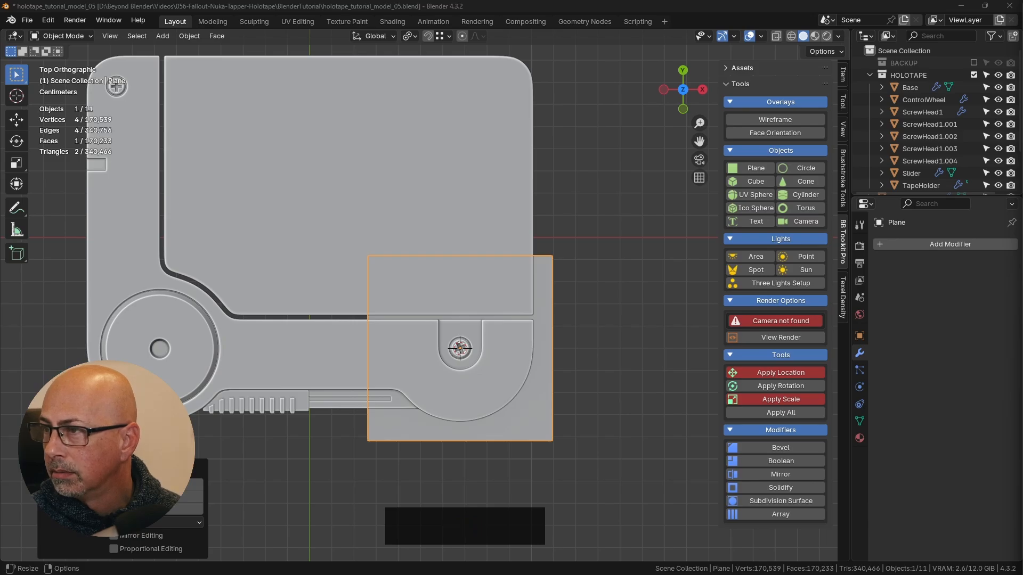
- Set the plane's Y dimension to 0.0731 m by pasting the copied value
key("ctrl+c")
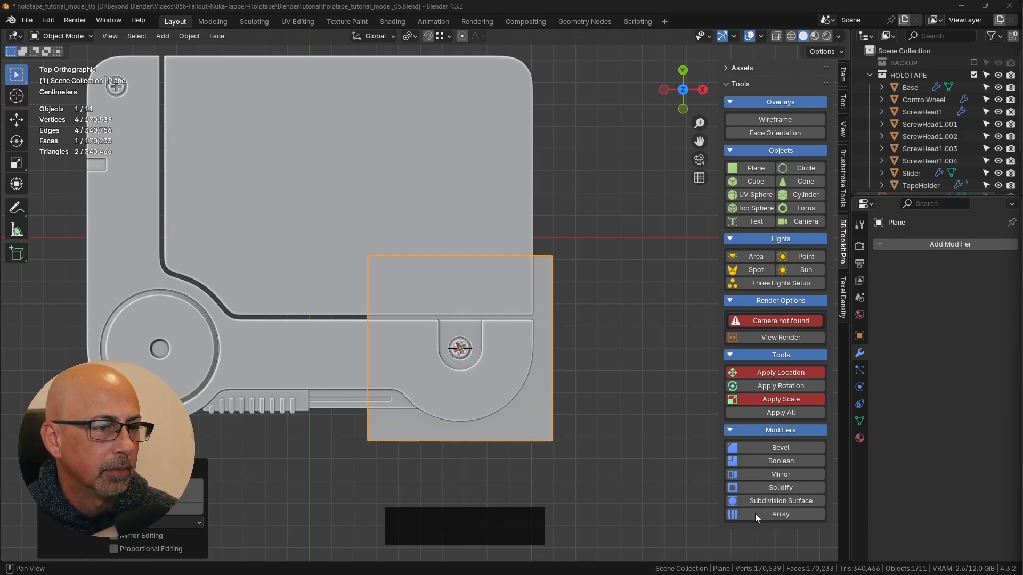
left_click(533, 421)
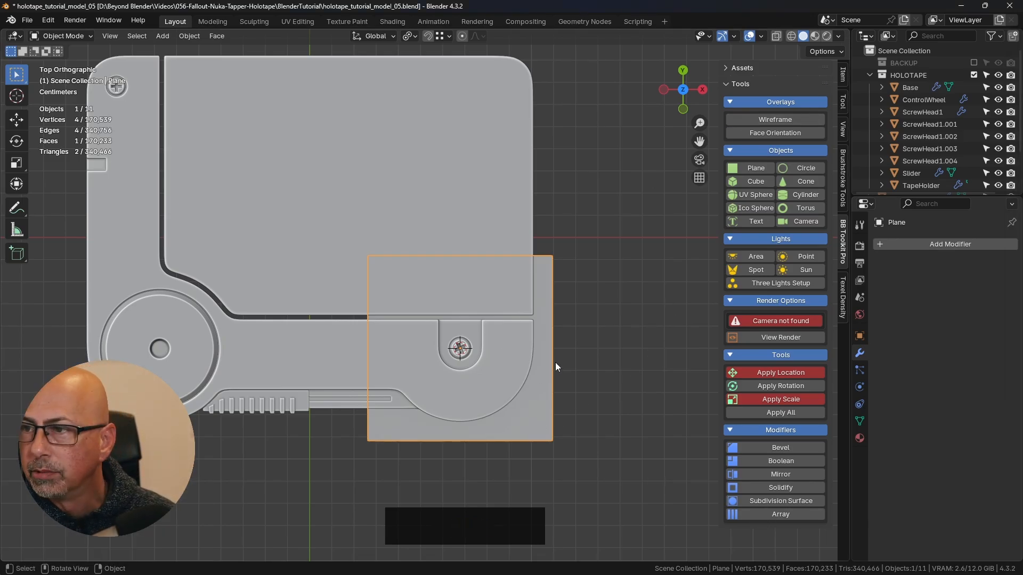
left_click(532, 379)
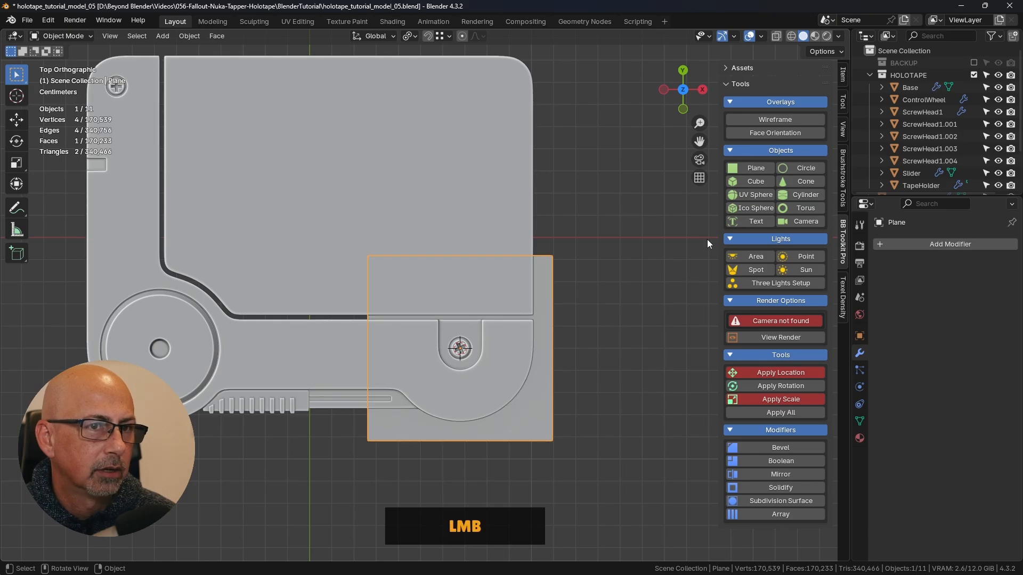
left_click(842, 74)
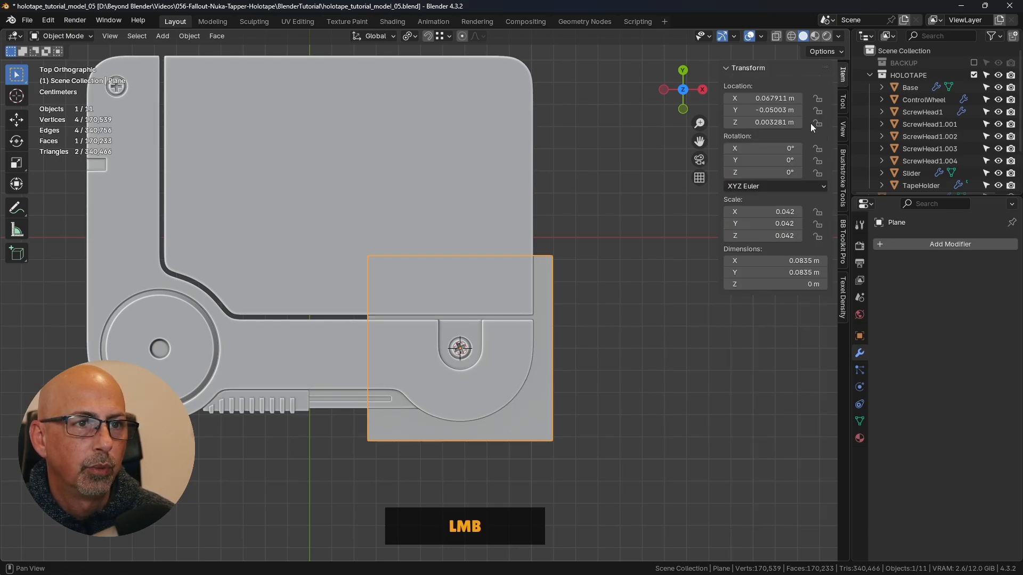
left_click(758, 272)
key("ctrl+v")
key("Return")
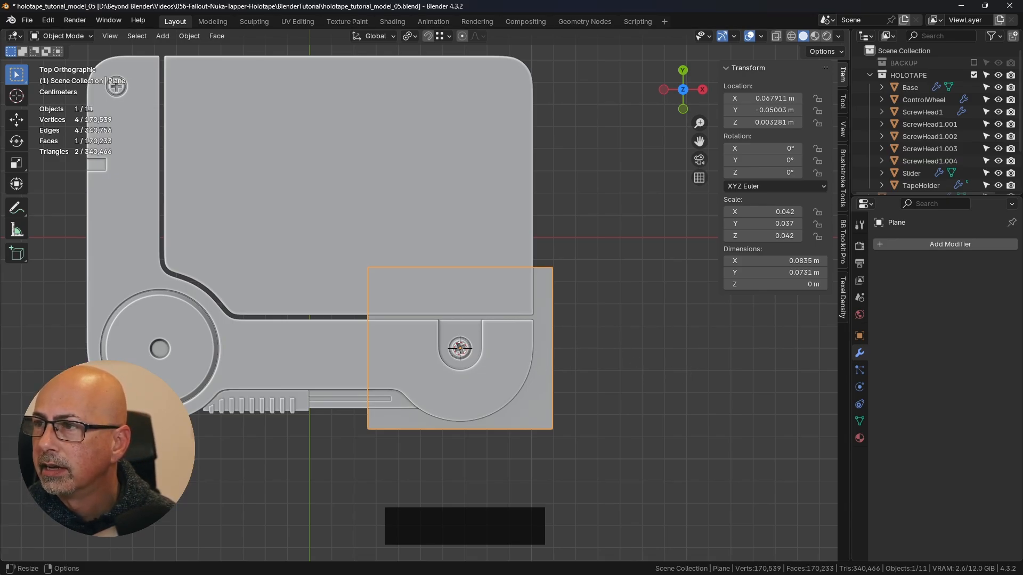
- Set the plane's X dimension to 0.024373 m by pasting the copied value
key("ctrl+c")
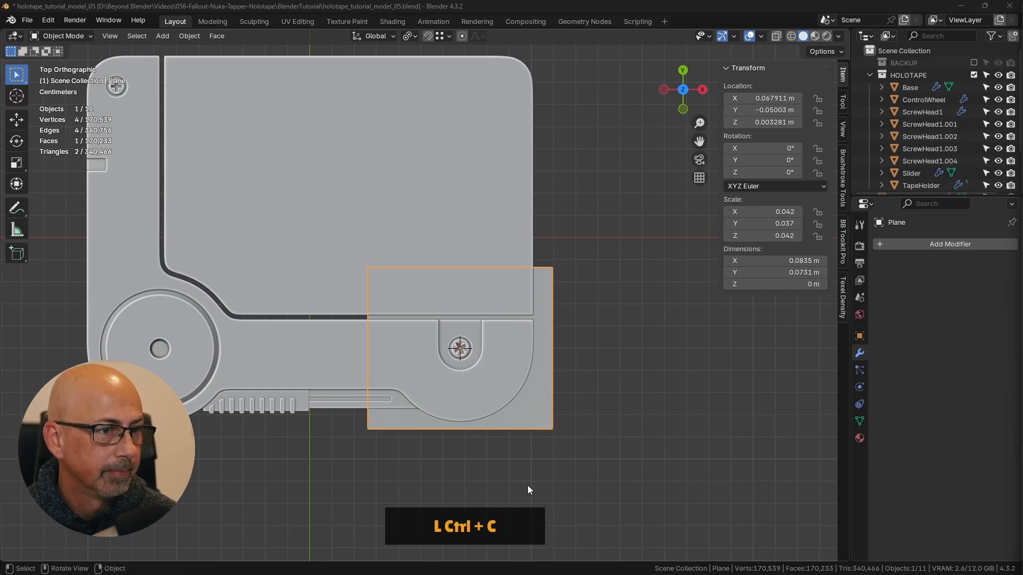
left_click(541, 417)
left_click(802, 261)
key("ctrl+v")
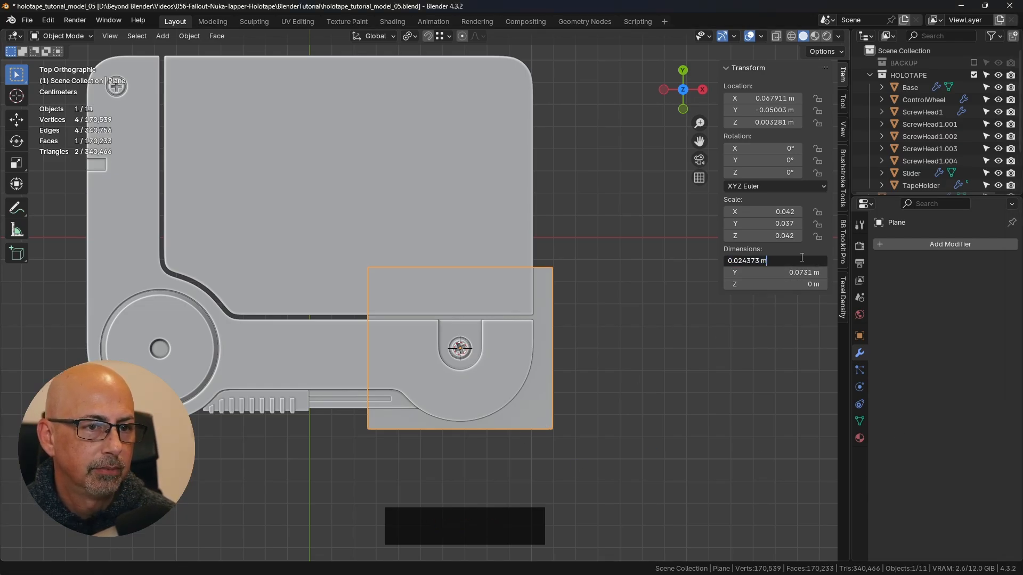
key("Return")
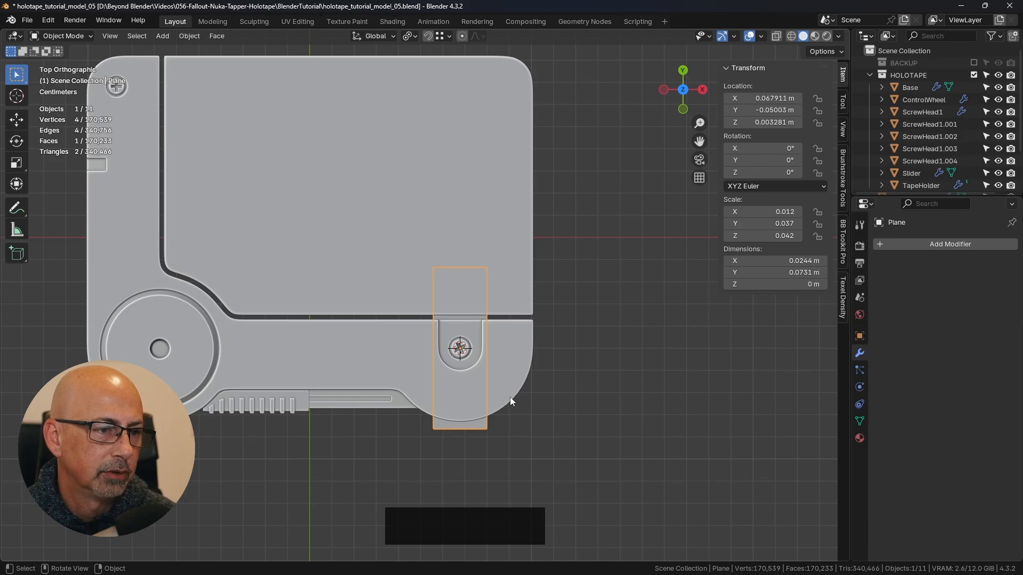
- Raise the plane along Z with the Move tool to about 0.023 m, above the holotape's upper face
middle_click_drag(510, 398, 380, 343)
scroll(410, 317, "up", 3)
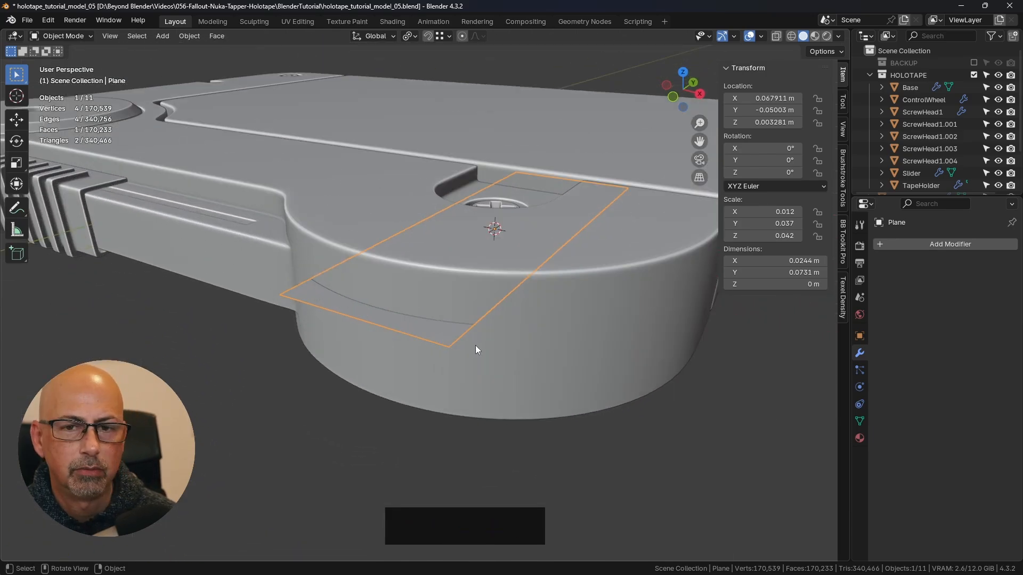
middle_click_drag(471, 340, 483, 310, "shift")
left_click(16, 120)
middle_click_drag(488, 208, 489, 248, "shift")
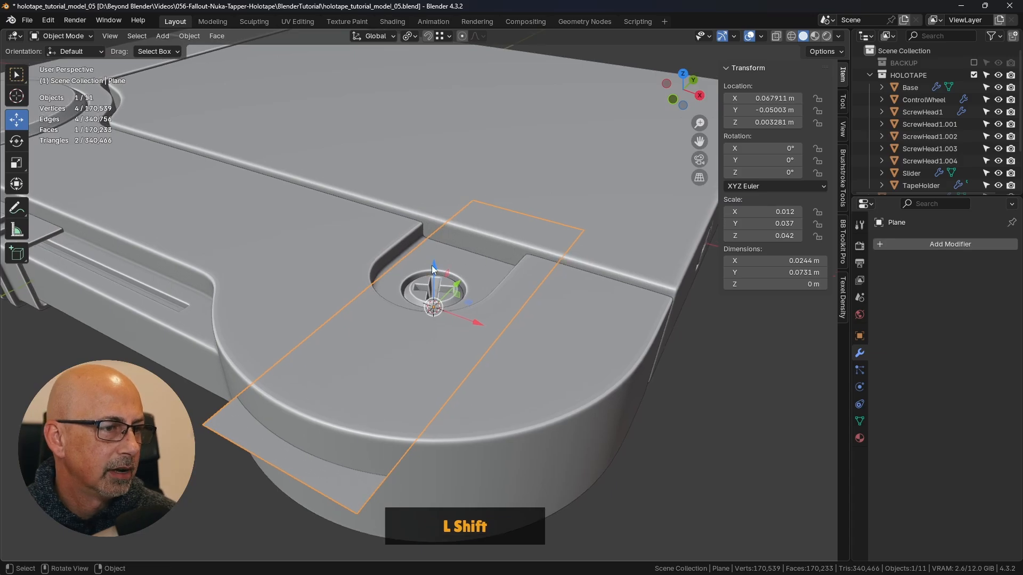
left_click_drag(422, 254, 419, 165)
scroll(419, 165, "down", 4)
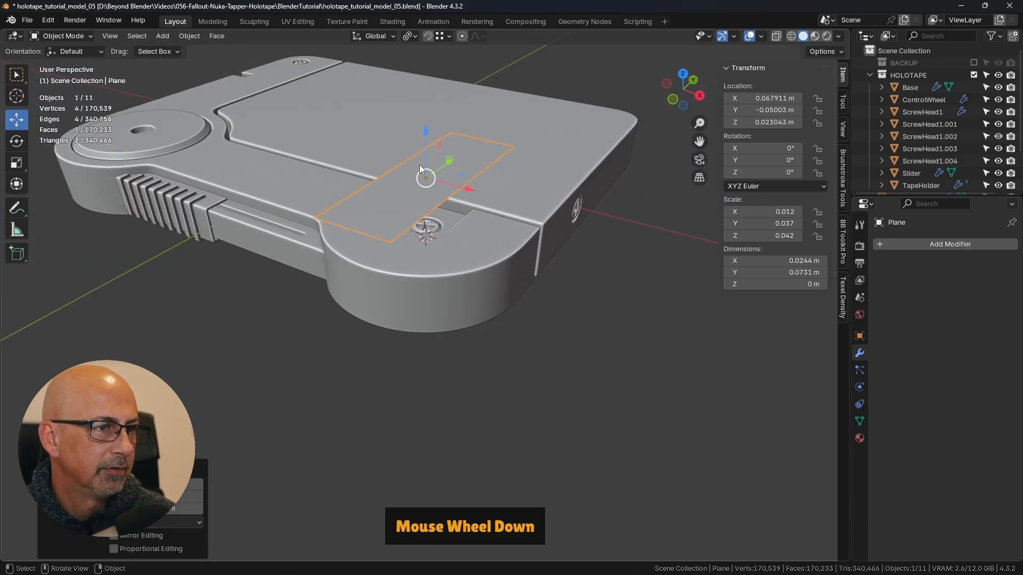
- Move the plane along X to about 0.19 m, clear of the holotape body, and frame it in the view
middle_click_drag(487, 205, 581, 334, "shift")
scroll(474, 298, "up", 3)
scroll(474, 299, "down", 4)
left_click_drag(499, 314, 606, 473)
middle_click_drag(606, 473, 598, 277, "shift")
key("KP_Decimal")
scroll(513, 299, "down", 3)
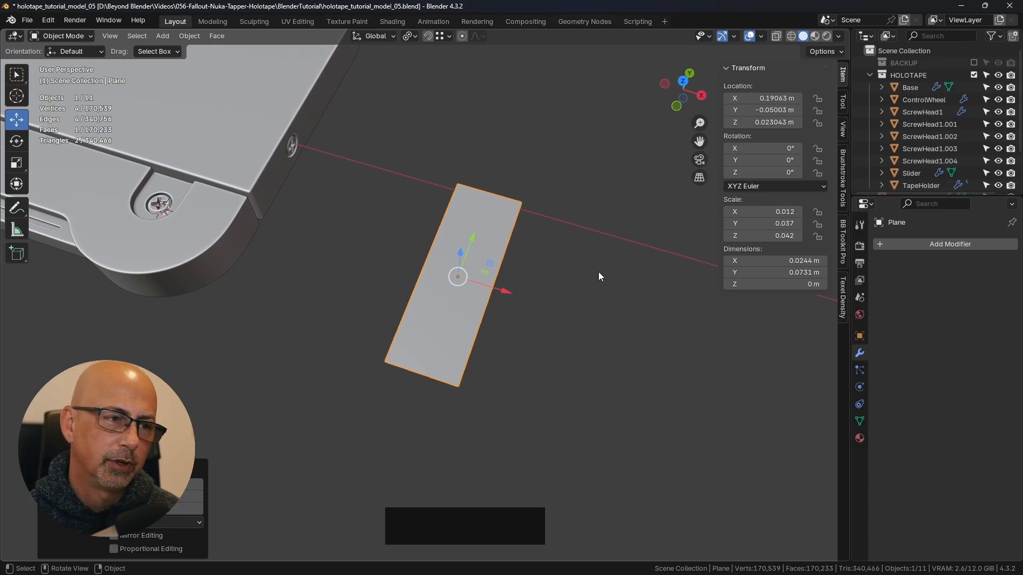
- Apply the plane's scale and save the file
middle_click_drag(475, 293, 532, 197, "shift")
left_click(843, 250)
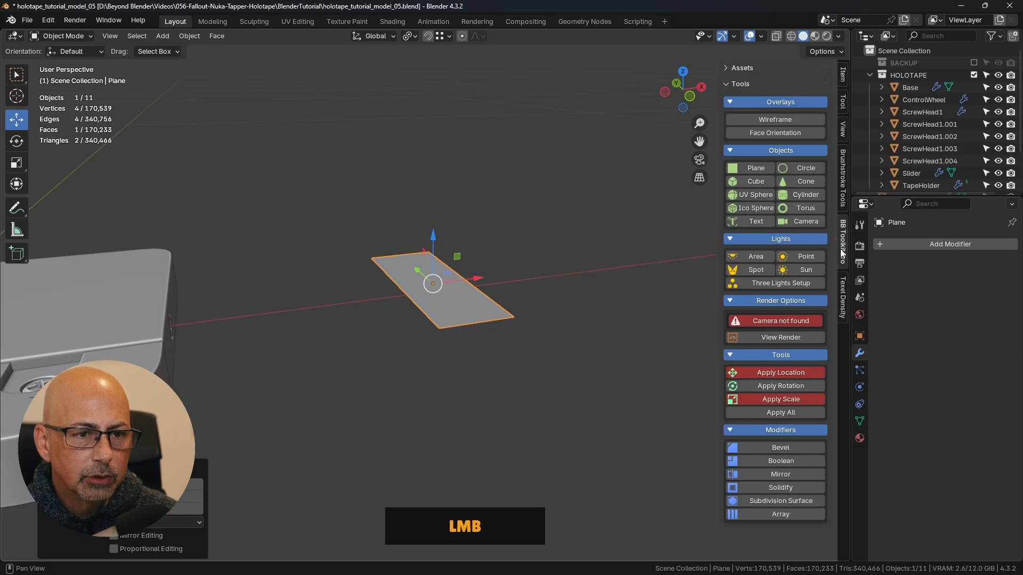
middle_click_drag(538, 383, 509, 355, "shift")
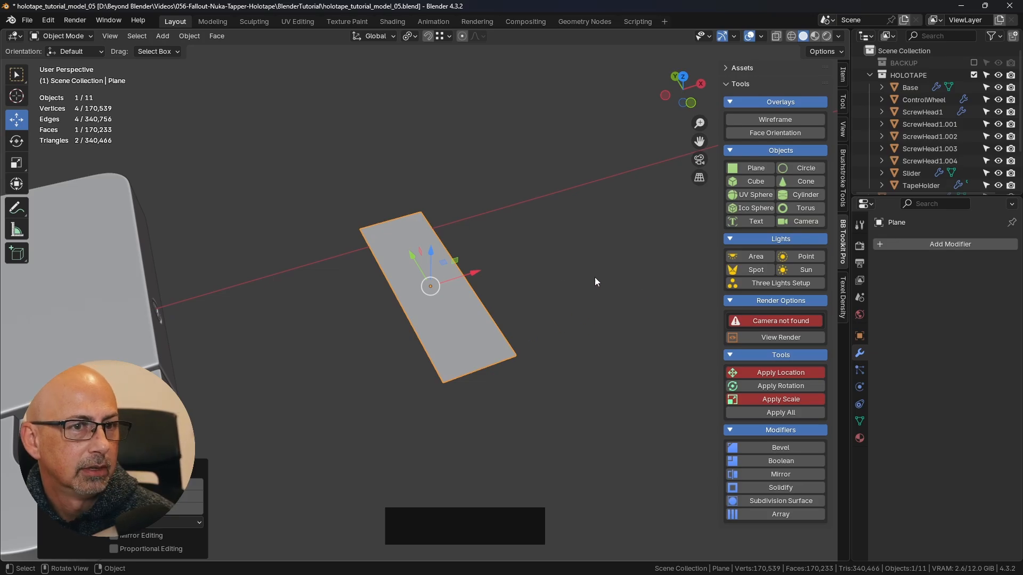
left_click(777, 399)
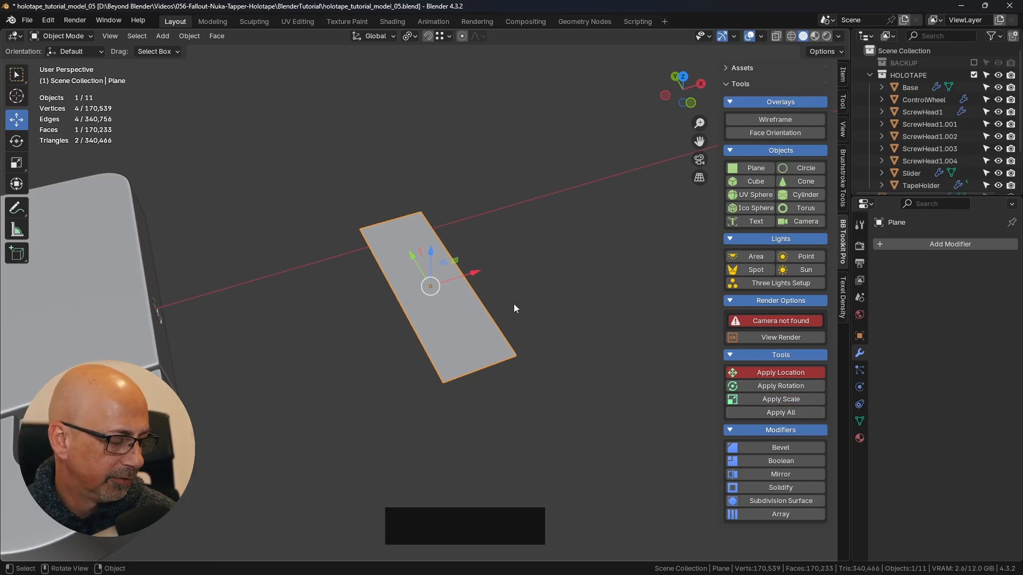
key("ctrl+s")
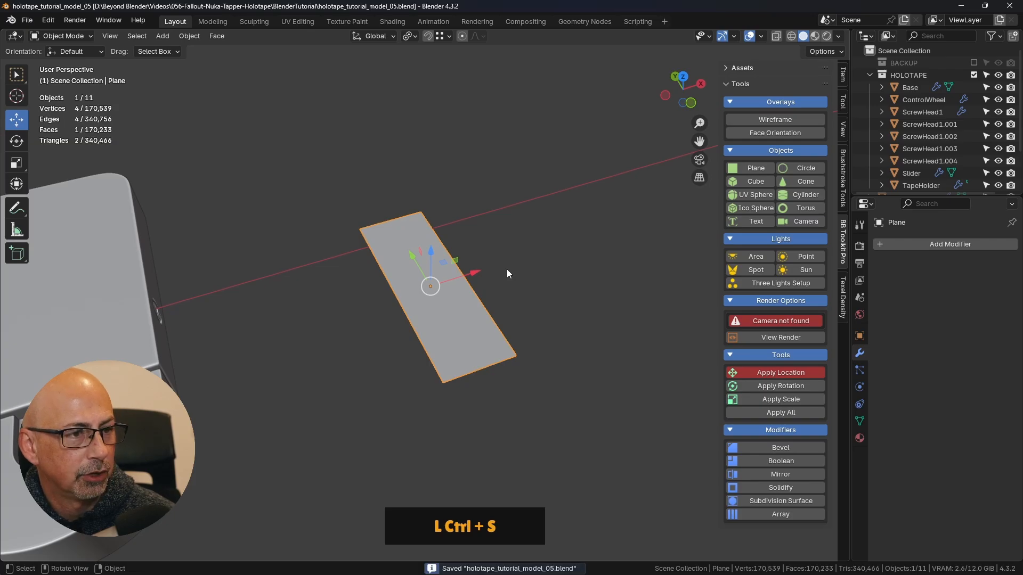
key("ctrl+a")
left_click(442, 270)
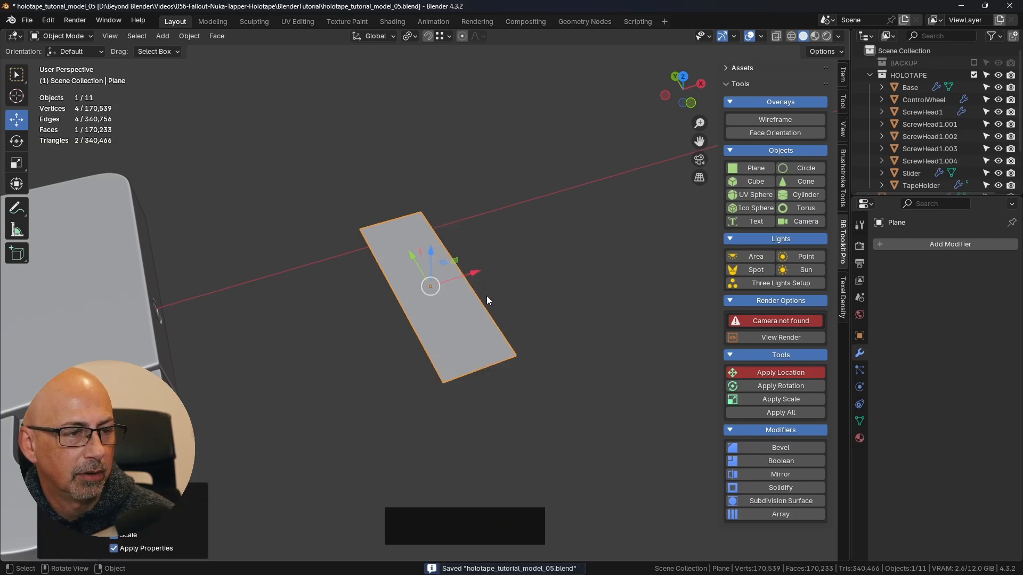
mouse_move(487, 295)
middle_mouse_down("shift")
mouse_move(496, 276)
mouse_move(507, 278)
mouse_move(487, 288)
middle_mouse_up("shift")
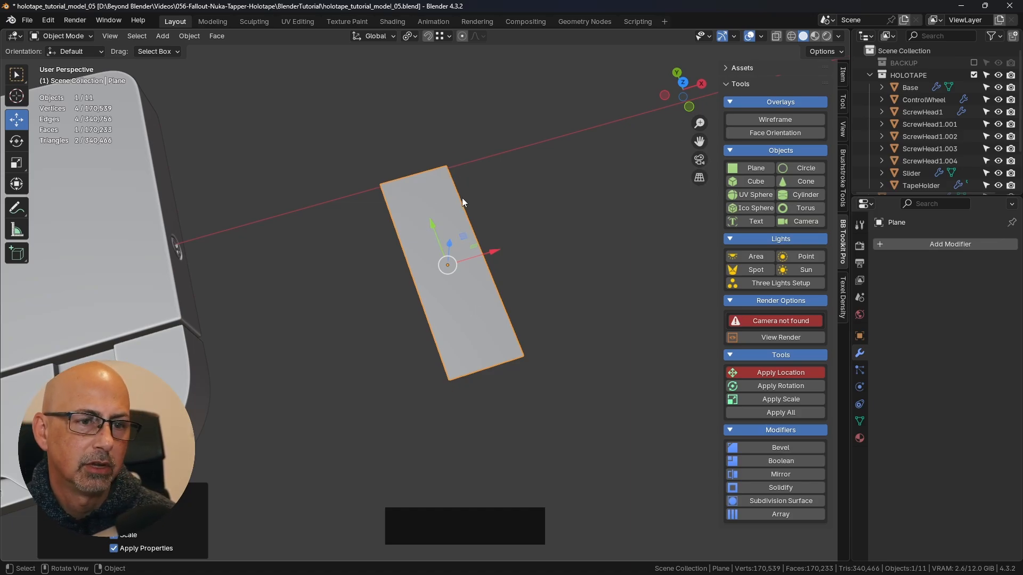
- Enter Edit Mode on the narrow plane and switch to face selection
middle_click_drag(538, 228, 525, 258)
scroll(456, 193, "up", 2)
middle_click_drag(456, 192, 486, 232, "shift")
scroll(513, 235, "up", 3)
key("Tab")
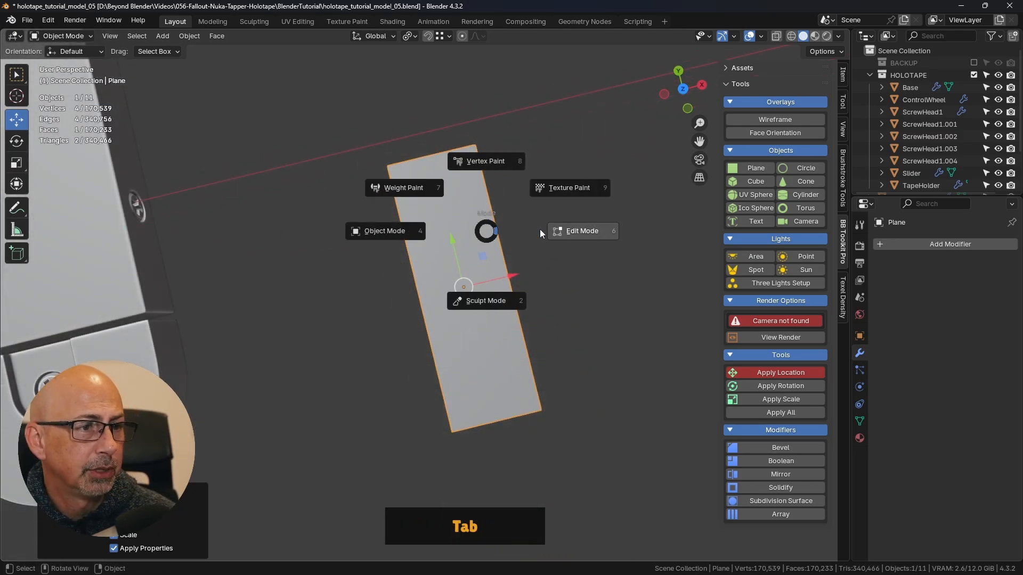
left_click(593, 230)
middle_click_drag(591, 224, 511, 242, "shift")
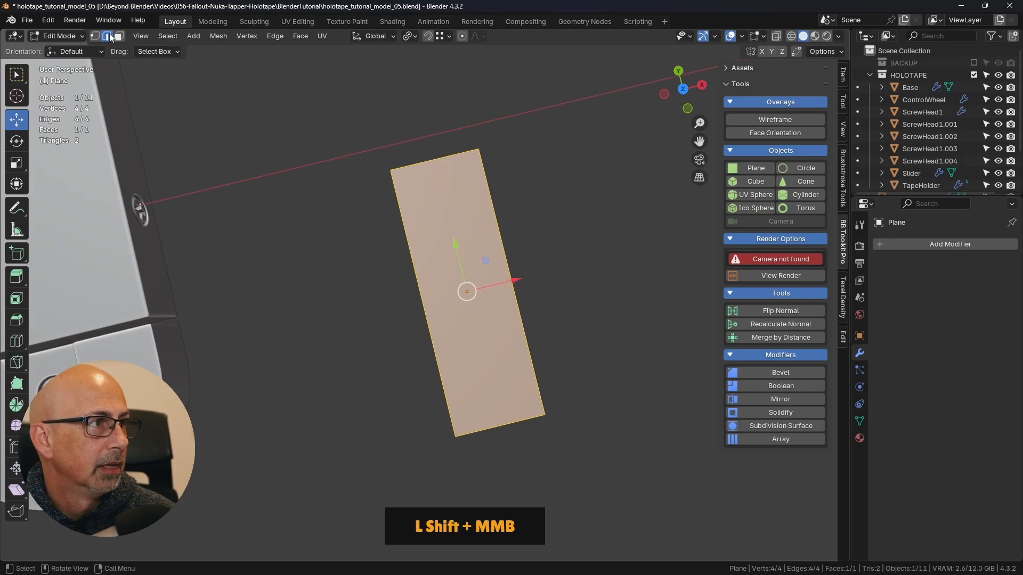
left_click(506, 243)
left_click(506, 243)
scroll(505, 232, "down", 1)
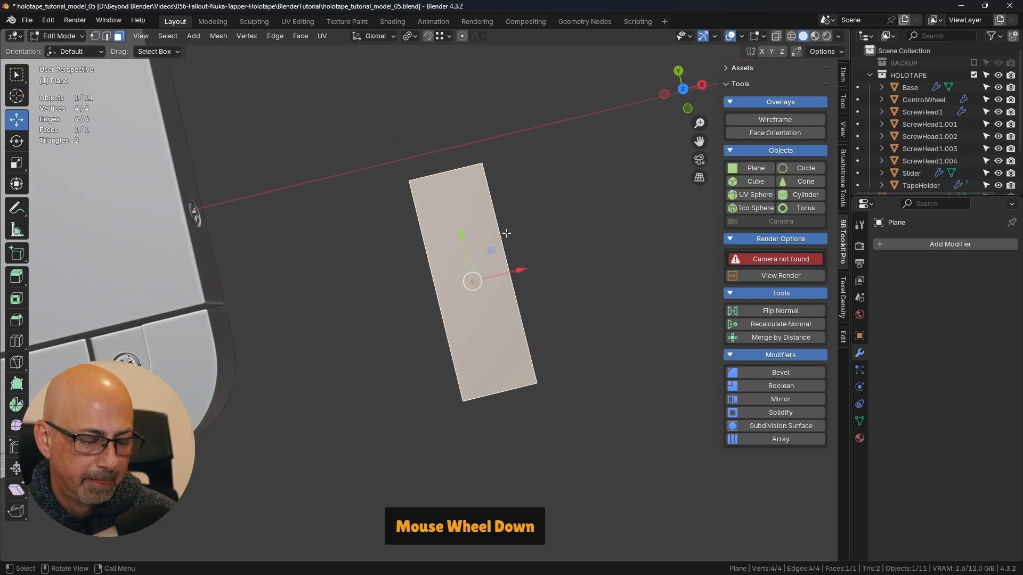
- Select all four corner vertices of the narrow plane in vertex selection from the top view
key("KP_7")
scroll(506, 233, "up", 2)
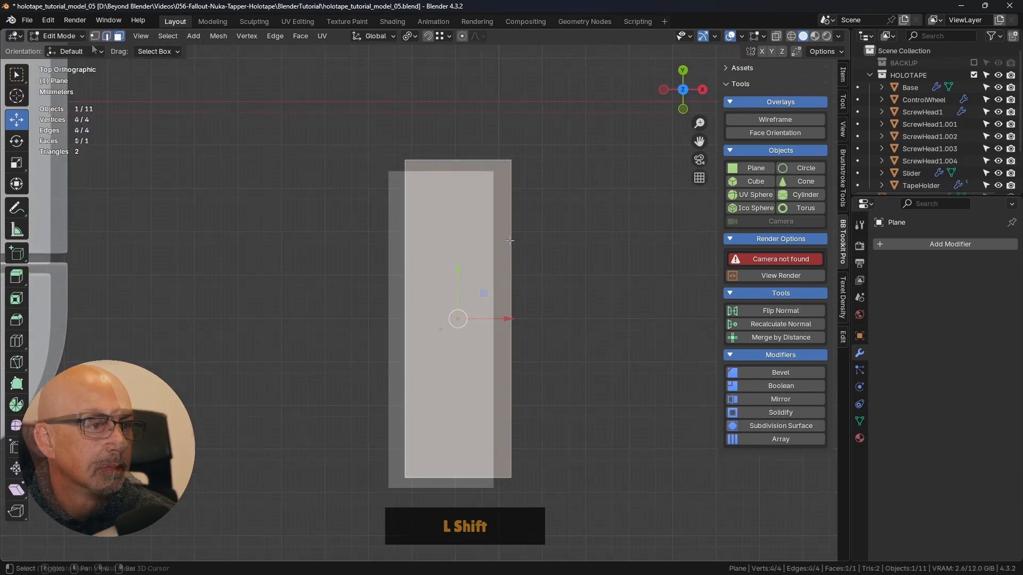
middle_click_drag(505, 233, 499, 183, "shift")
left_click(96, 36)
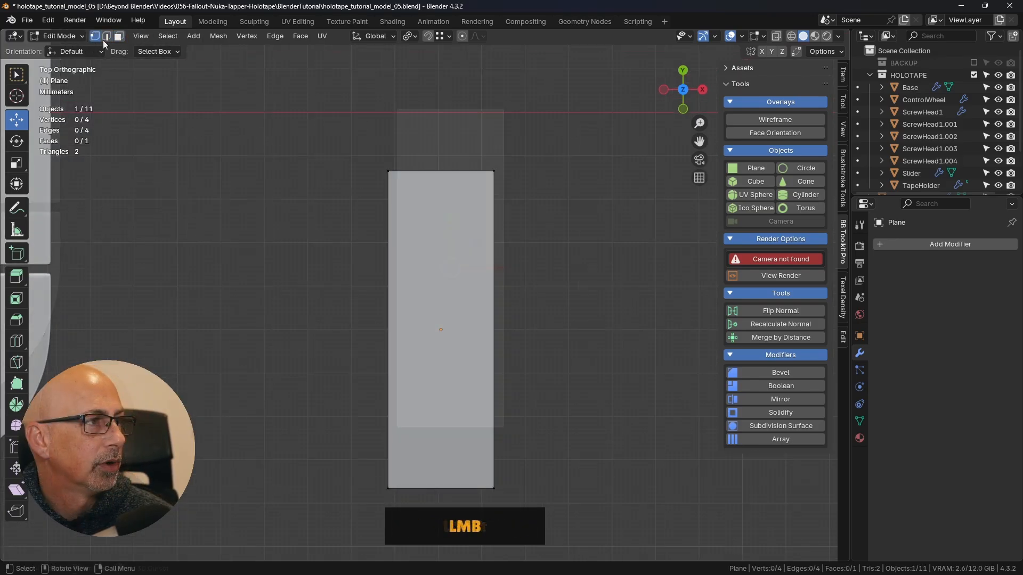
left_click(388, 171)
left_click(494, 171, "shift")
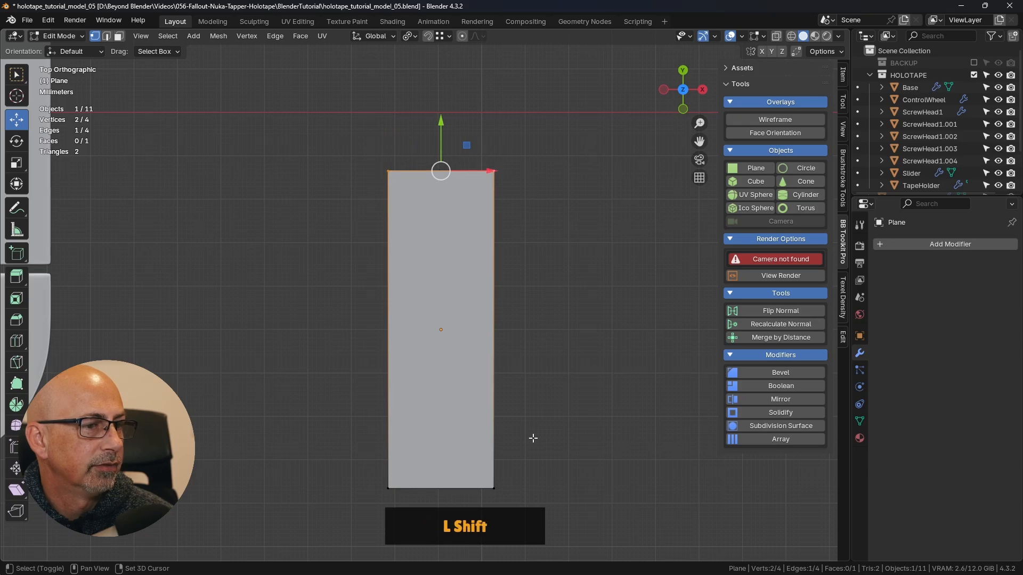
left_click(487, 489, "shift")
left_click(387, 488, "shift")
scroll(500, 176, "up", 7)
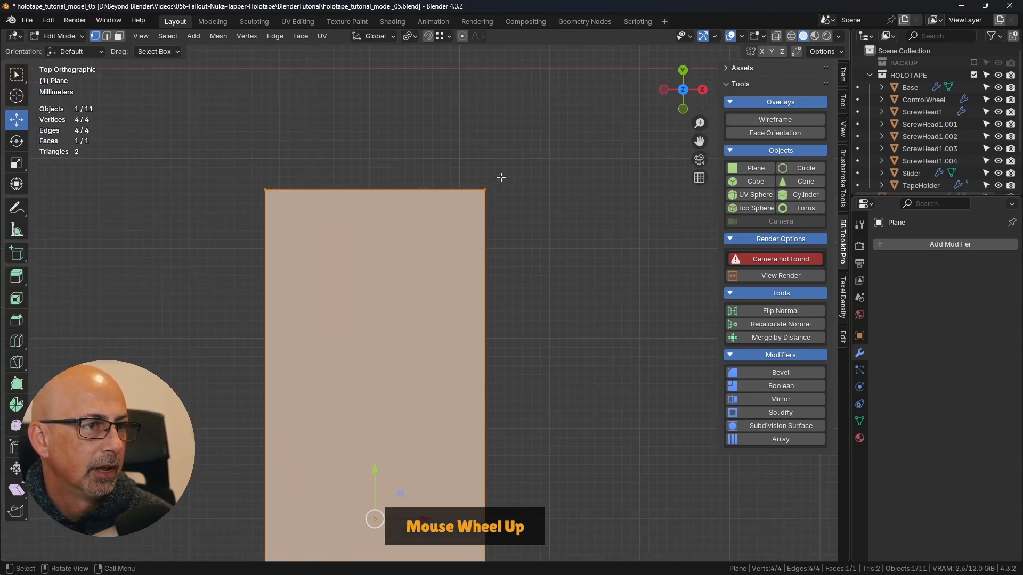
- Round the plane's four corners with a vertex bevel of 6 segments and an offset of about 0.00315 m
middle_click_drag(505, 168, 479, 249, "shift")
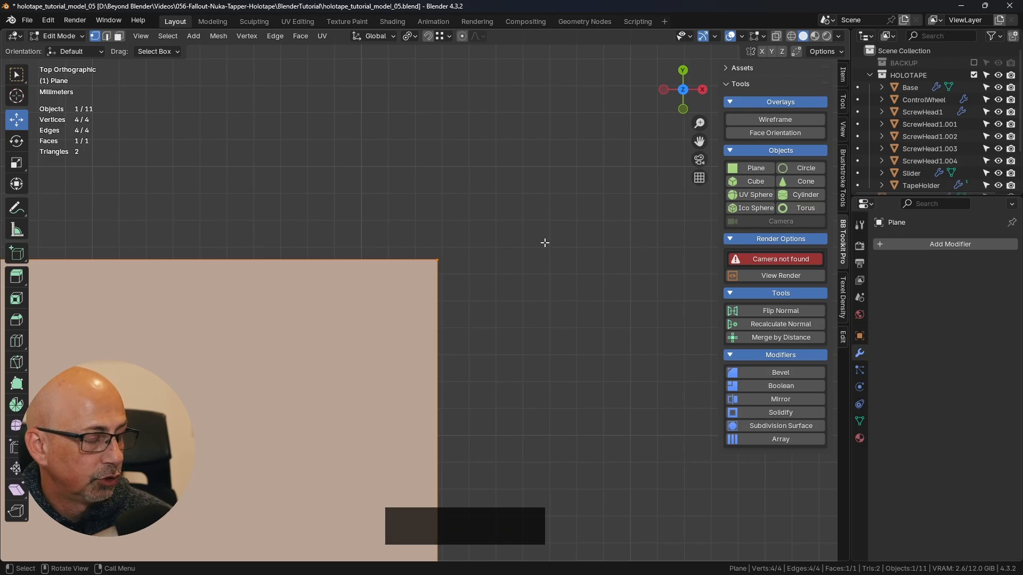
key("ctrl+shift+b")
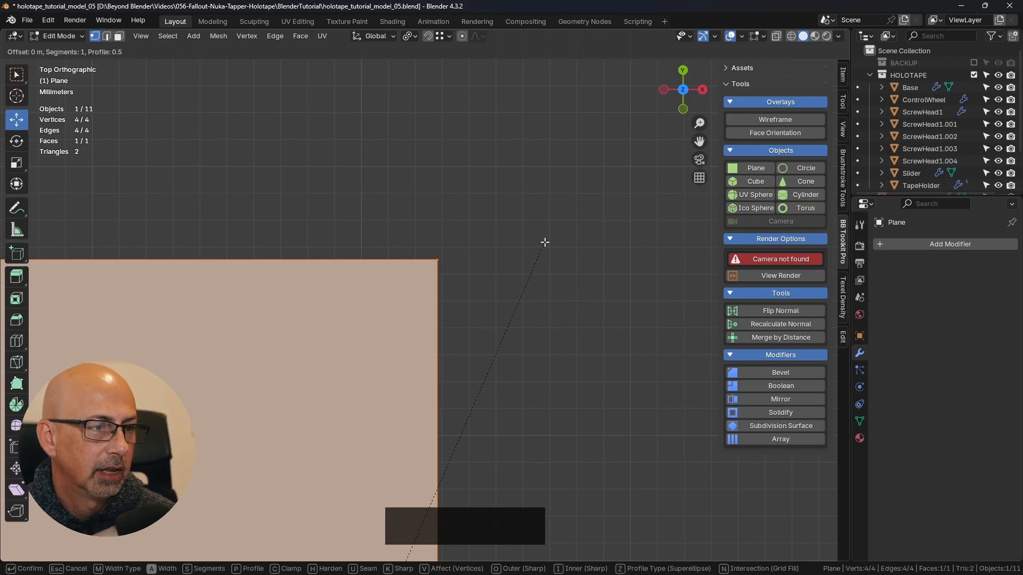
scroll(595, 198, "up", 1)
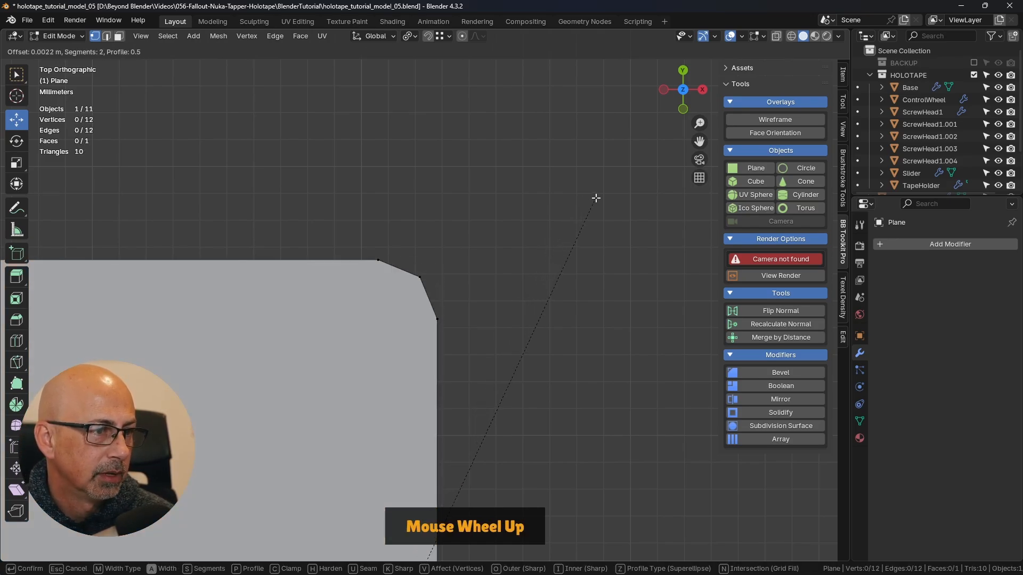
scroll(597, 197, "up", 1)
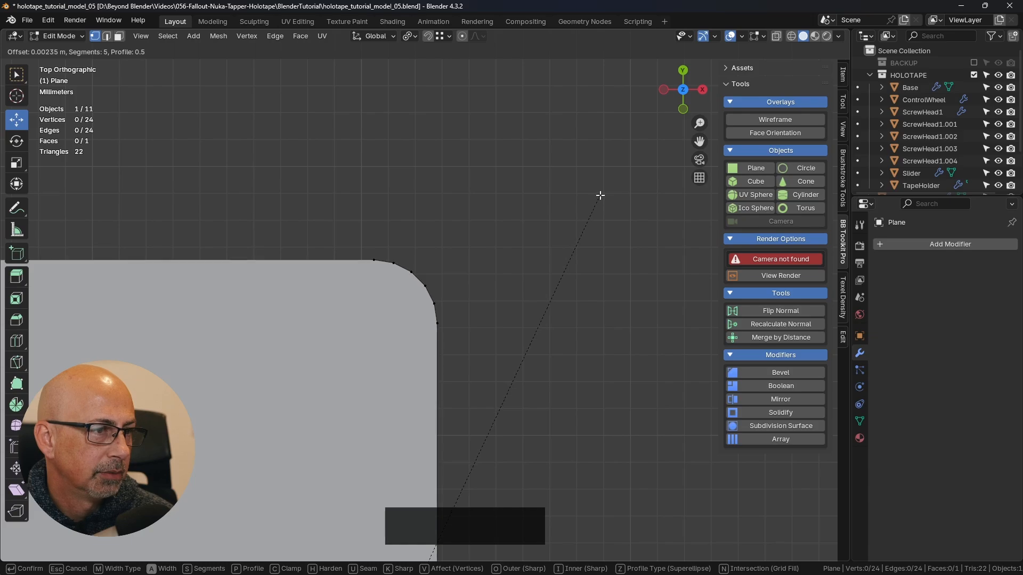
scroll(617, 181, "up", 1)
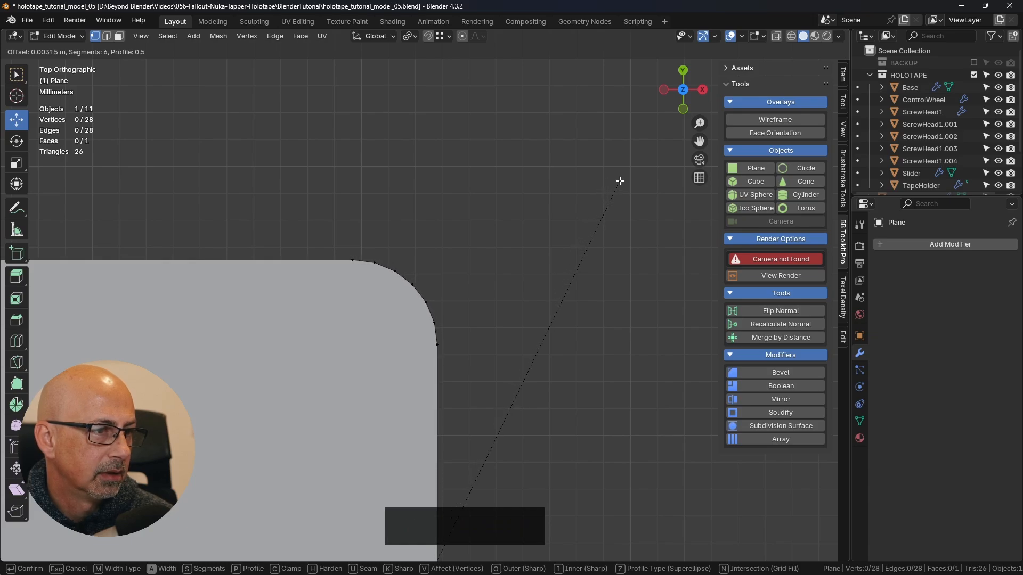
left_click(620, 181)
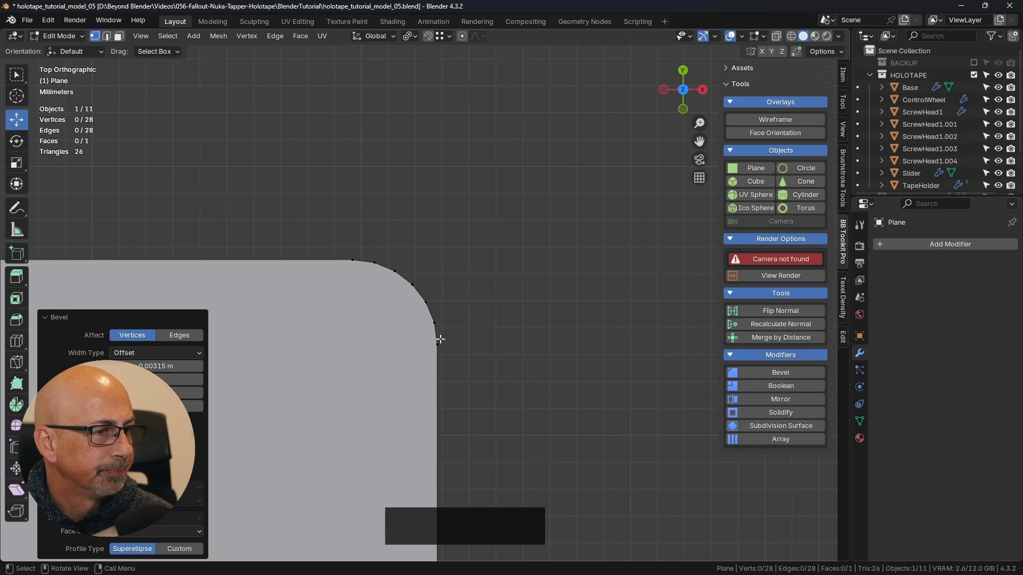
- Reduce the corner bevel's offset to 0.00215 m
scroll(422, 328, "down", 5)
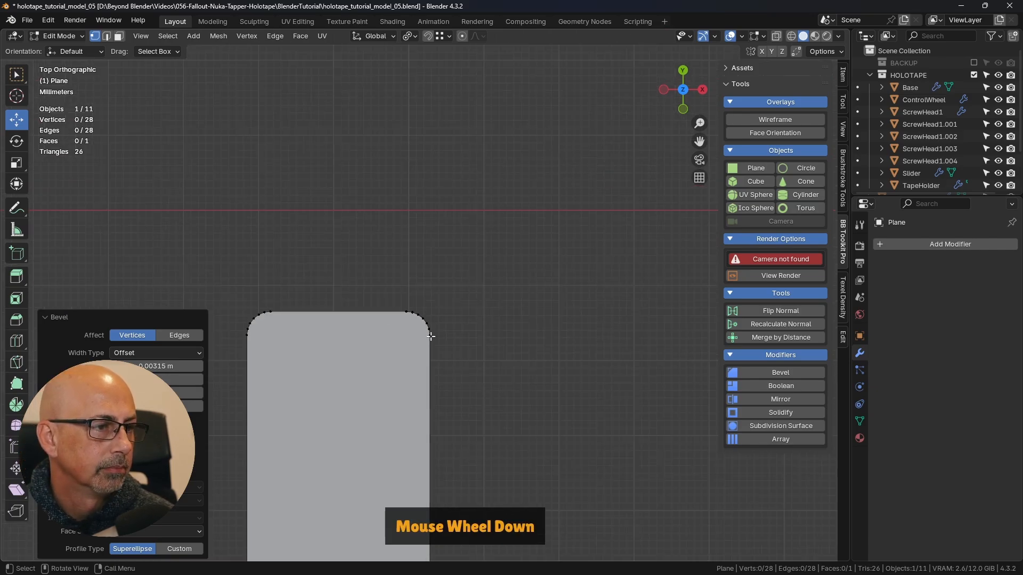
scroll(414, 319, "up", 3)
scroll(413, 319, "up", 1)
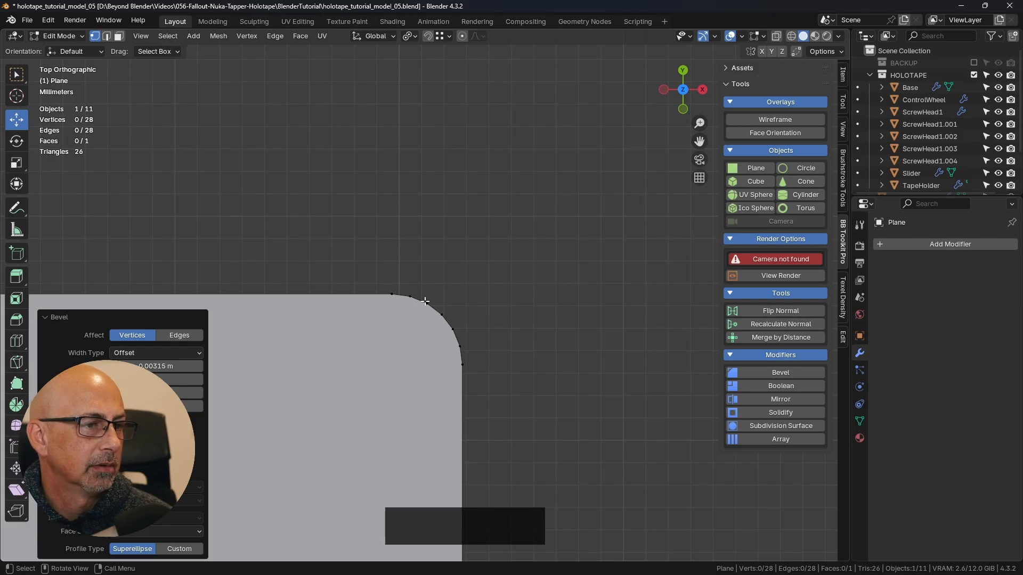
scroll(459, 333, "down", 2)
middle_click_drag(463, 392, 575, 237, "shift")
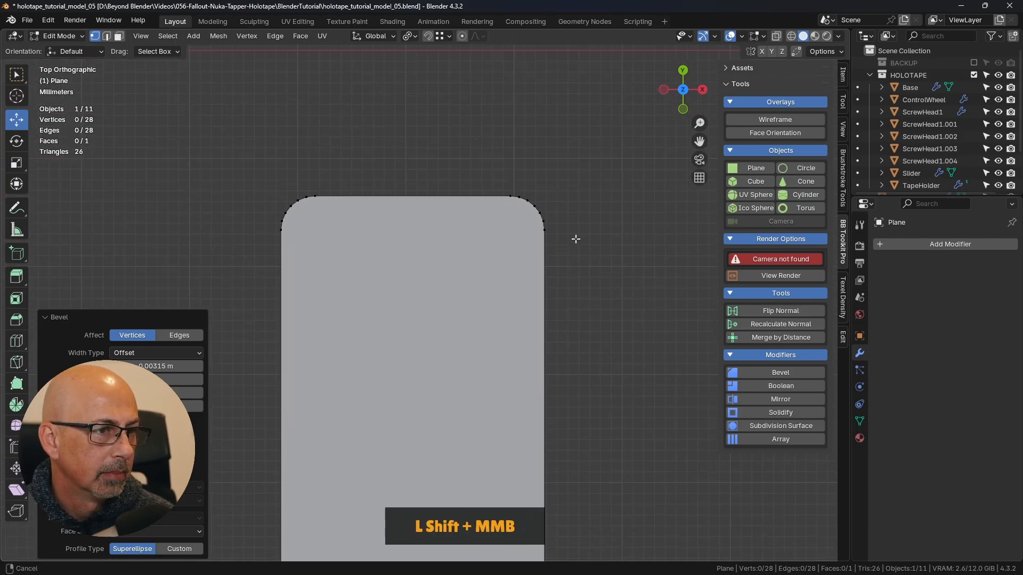
scroll(567, 227, "down", 1)
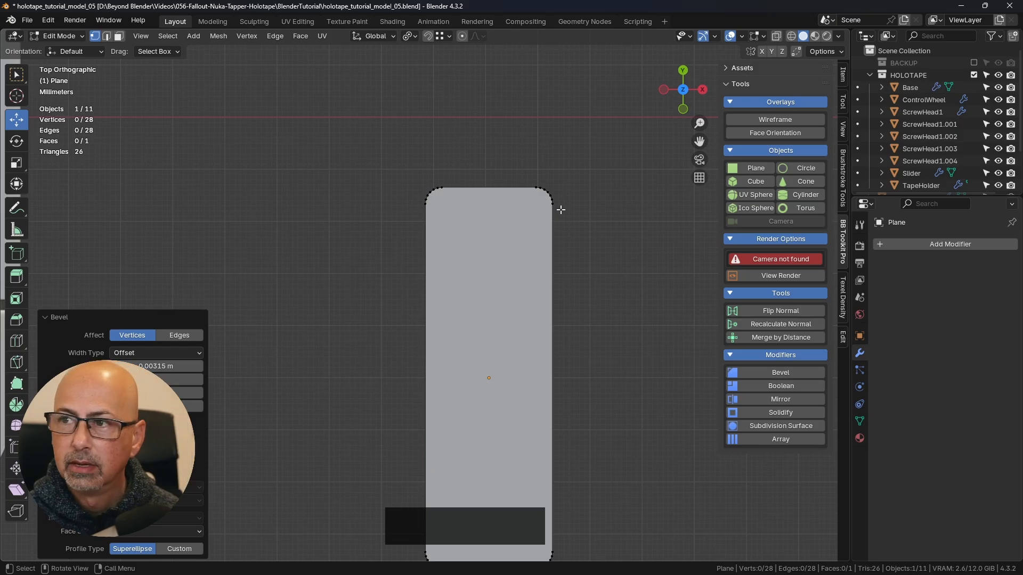
left_click(188, 366, "shift")
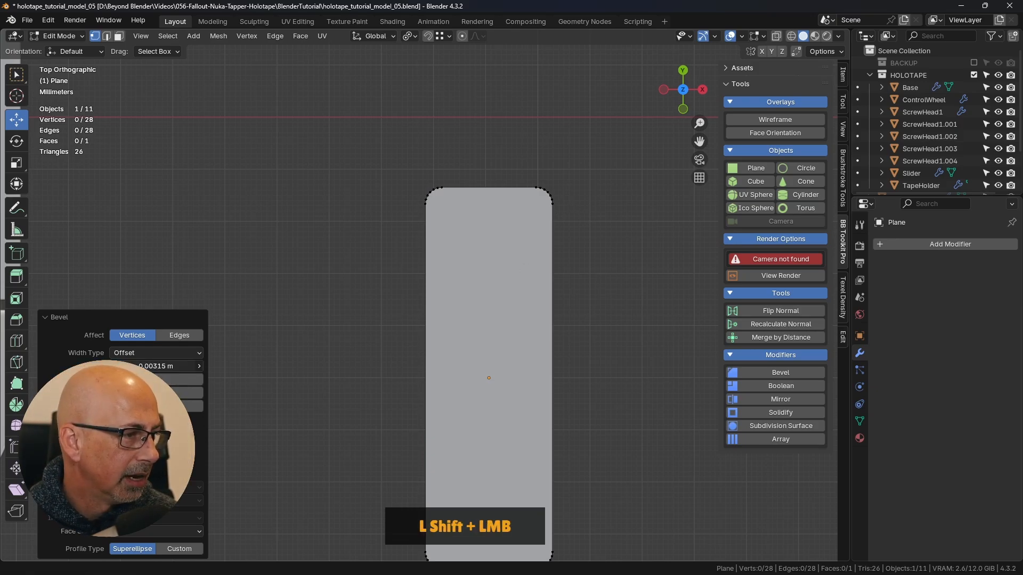
left_click_drag(188, 366, 176, 366, "shift")
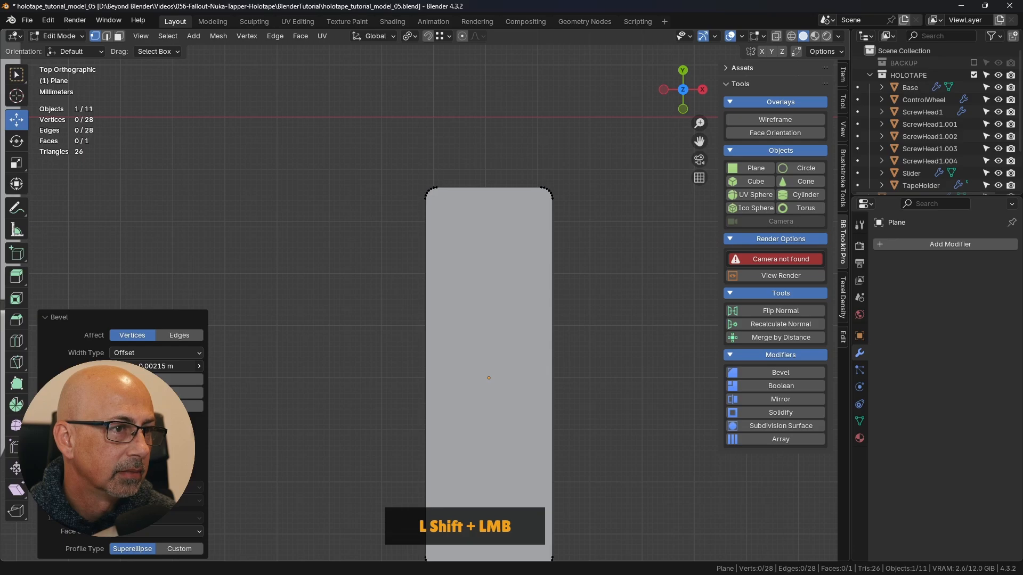
middle_click_drag(598, 251, 548, 158, "shift")
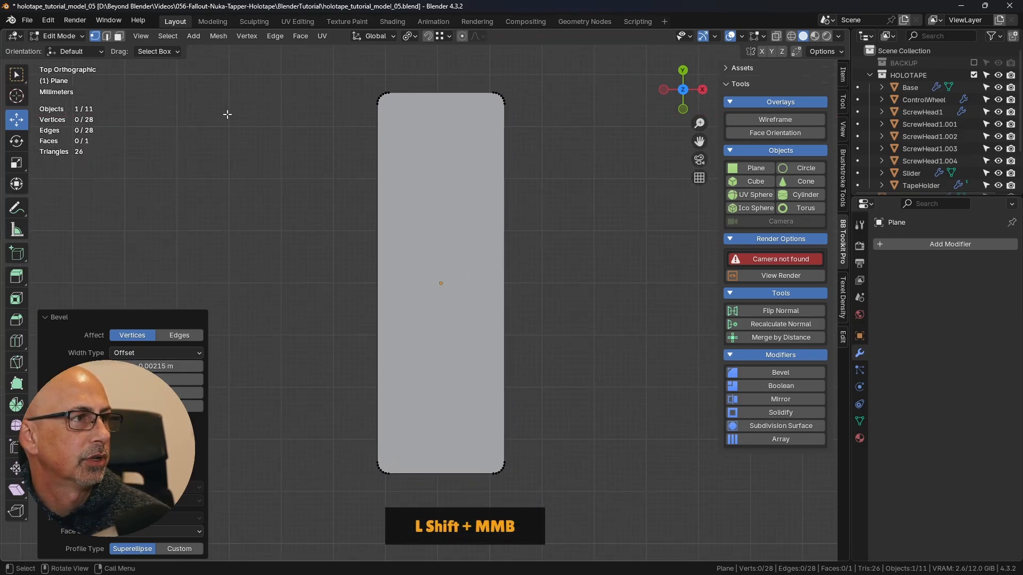
- Select the rounded face in face selection and inset it by about 0.0005 m
left_click(118, 36)
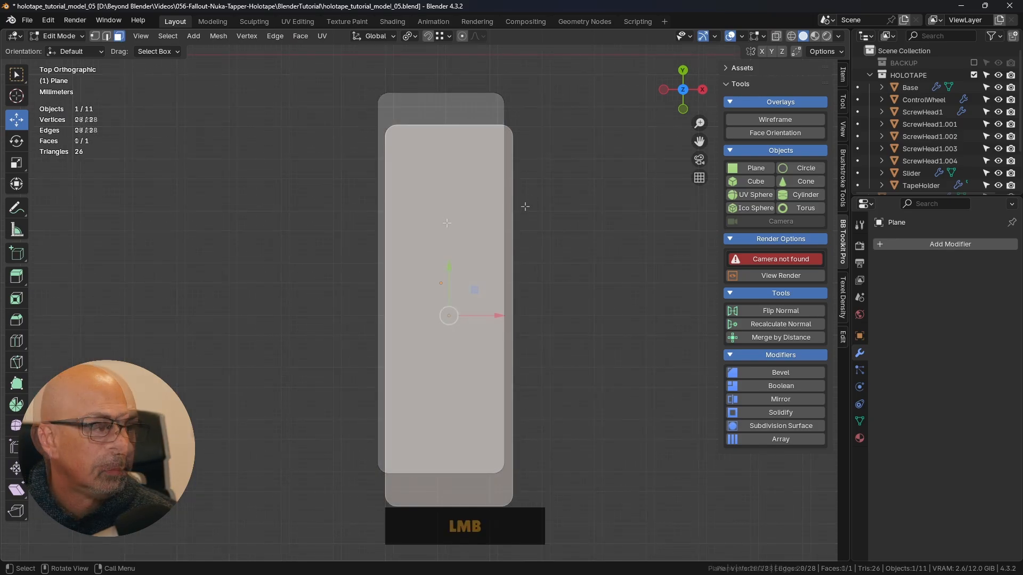
left_click(453, 201)
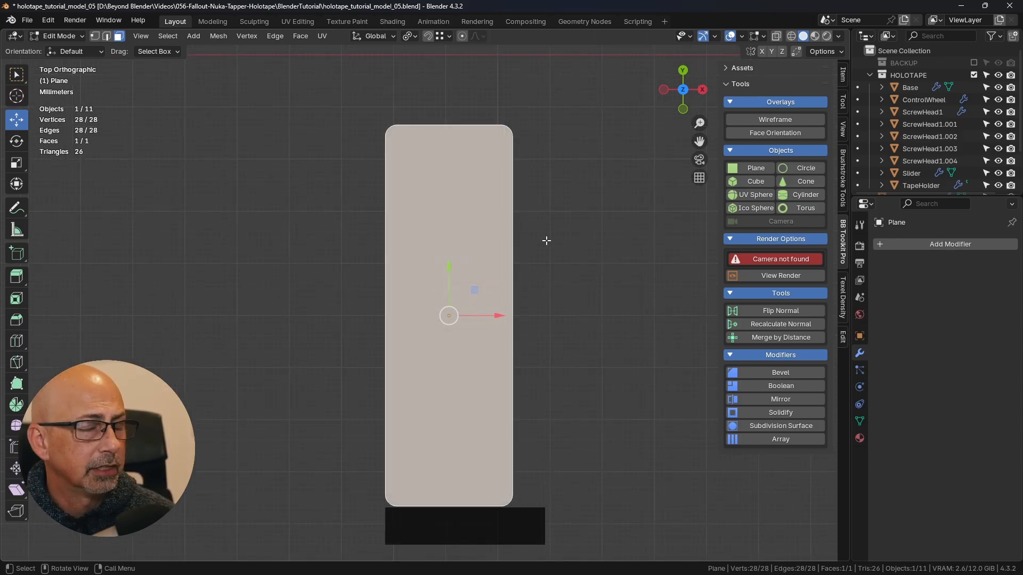
scroll(548, 128, "up", 2)
key("i")
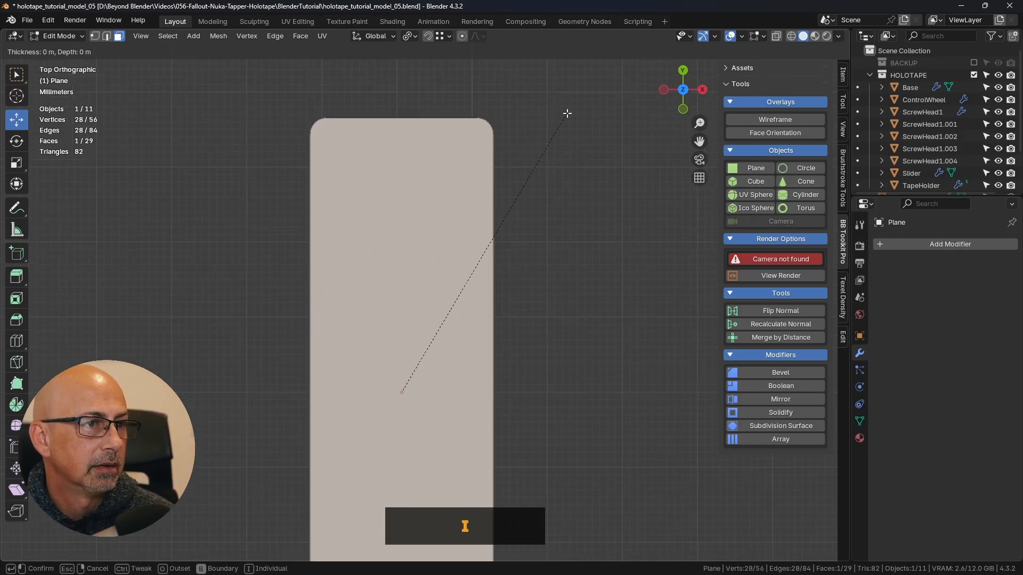
key("shift")
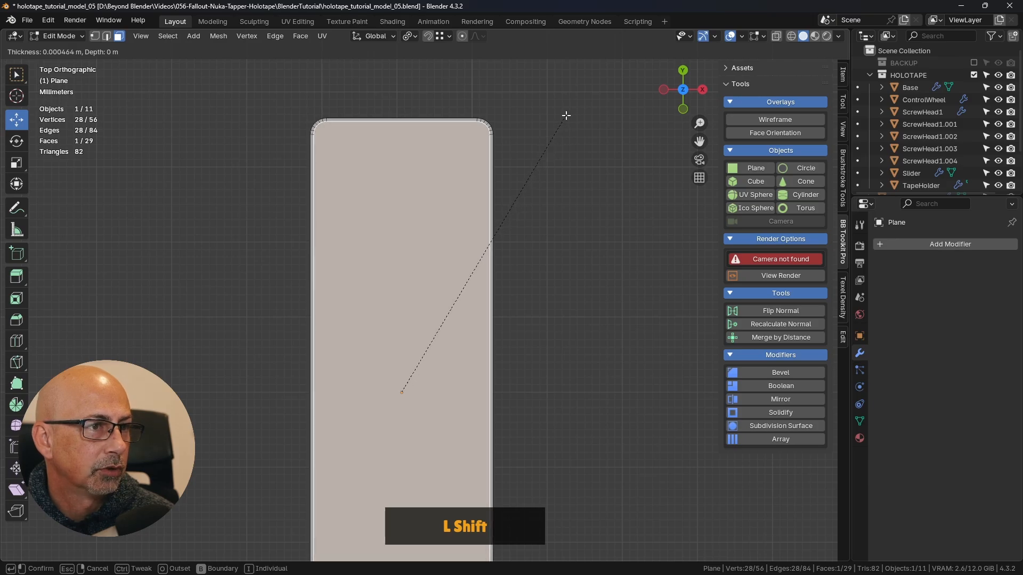
left_click(563, 115, "shift")
- Connect the inset loop's side vertices, where the two upper corner arcs end, with an edge across the plane's width
scroll(480, 119, "up", 3)
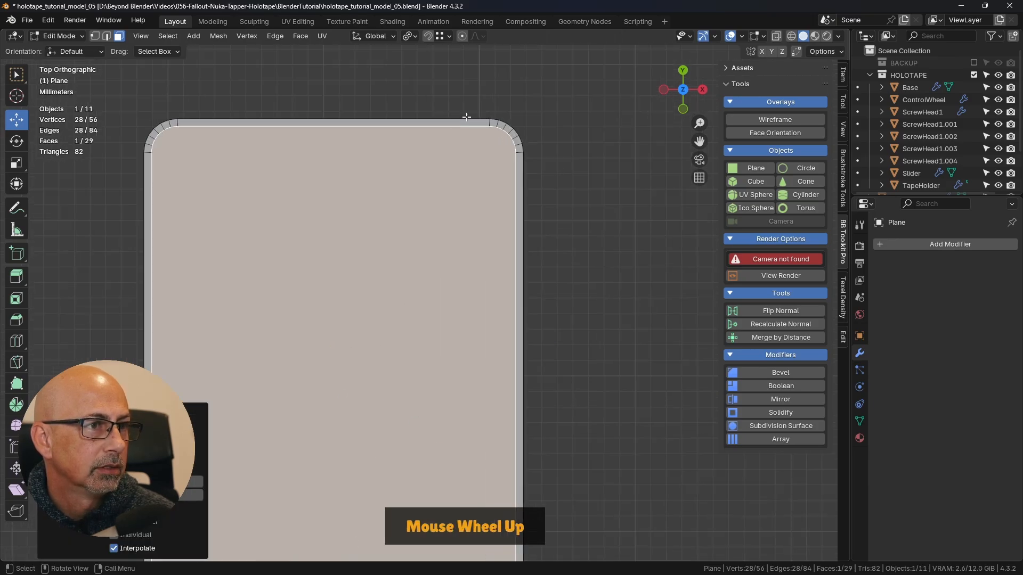
scroll(544, 160, "down", 1)
scroll(545, 163, "up", 1)
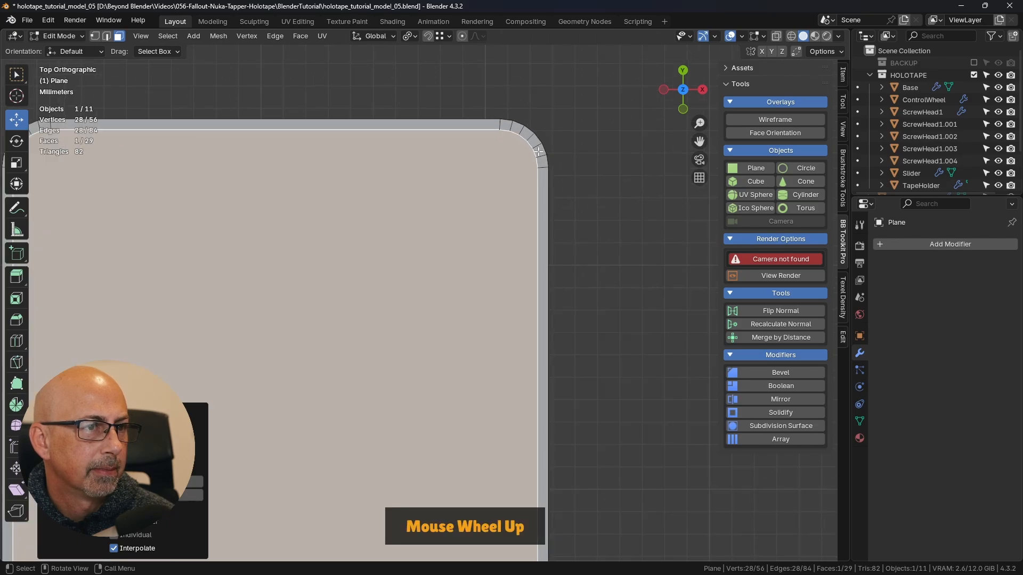
scroll(544, 168, "down", 1)
scroll(522, 146, "down", 3)
middle_click_drag(548, 174, 591, 250, "shift")
left_click(94, 36)
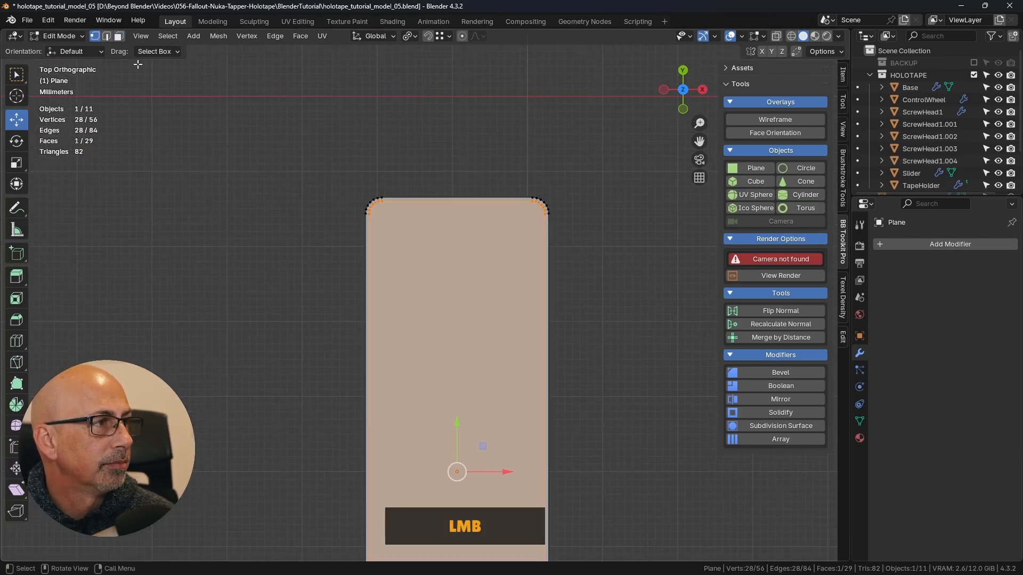
left_click(593, 255)
scroll(502, 212, "up", 1)
scroll(502, 211, "up", 4)
key("shift")
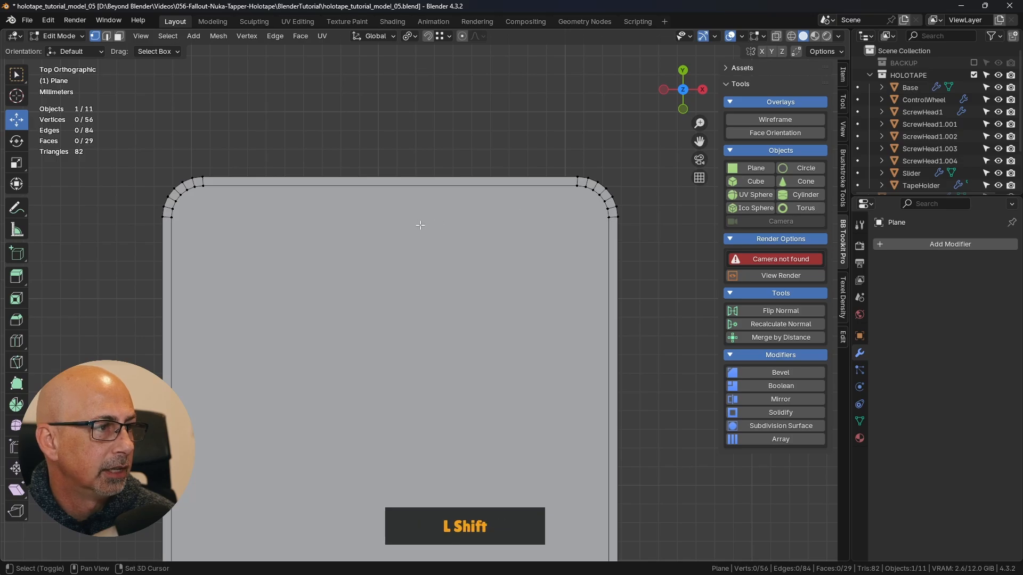
left_click(171, 218)
key("shift")
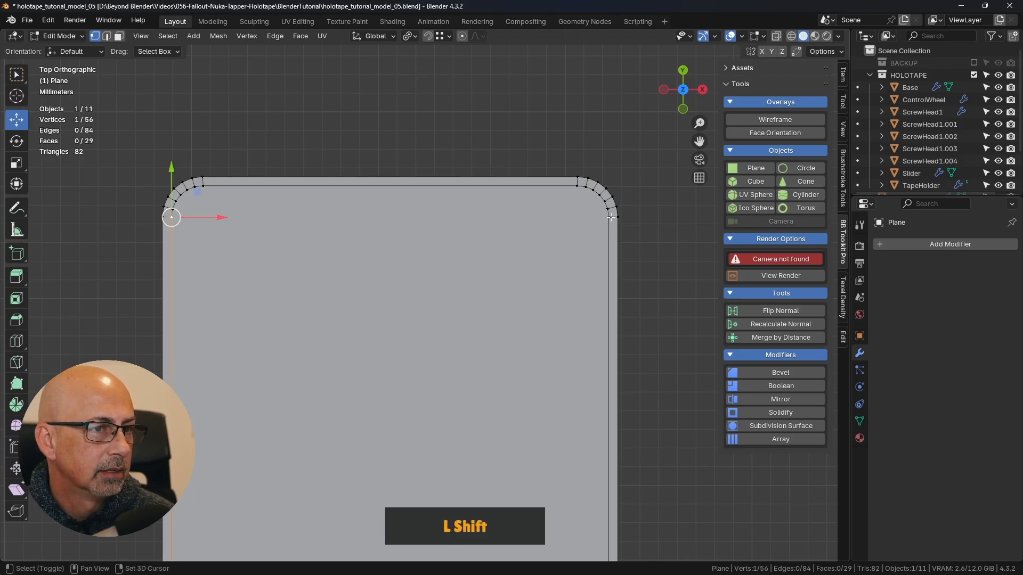
left_click(610, 217, "shift")
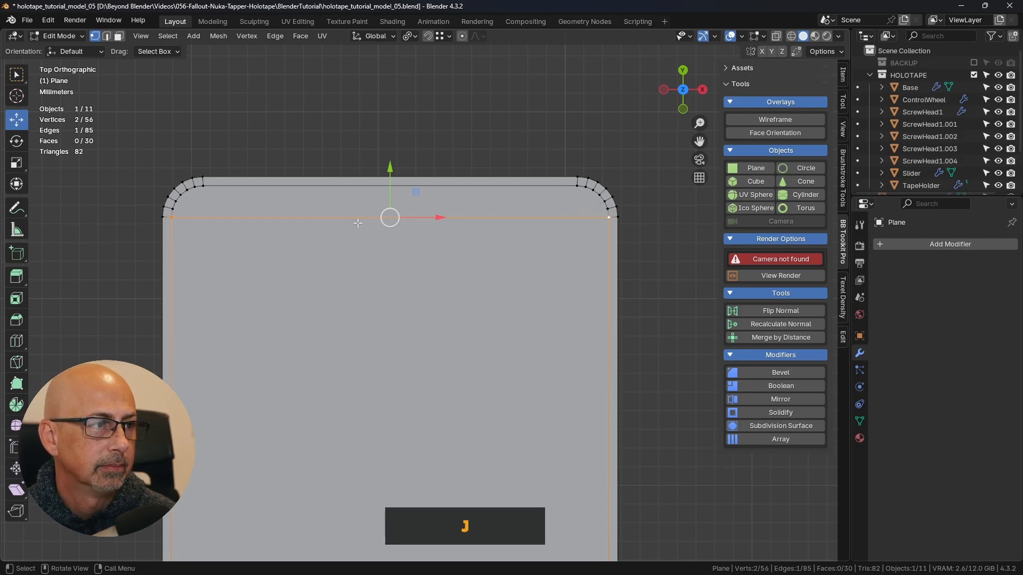
- Connect the inner end vertices of the upper-left and lower-left corner arcs with a lengthwise edge
left_click(204, 185)
scroll(201, 183, "down", 3)
middle_click_drag(334, 198, 429, 59, "shift")
scroll(405, 299, "up", 4)
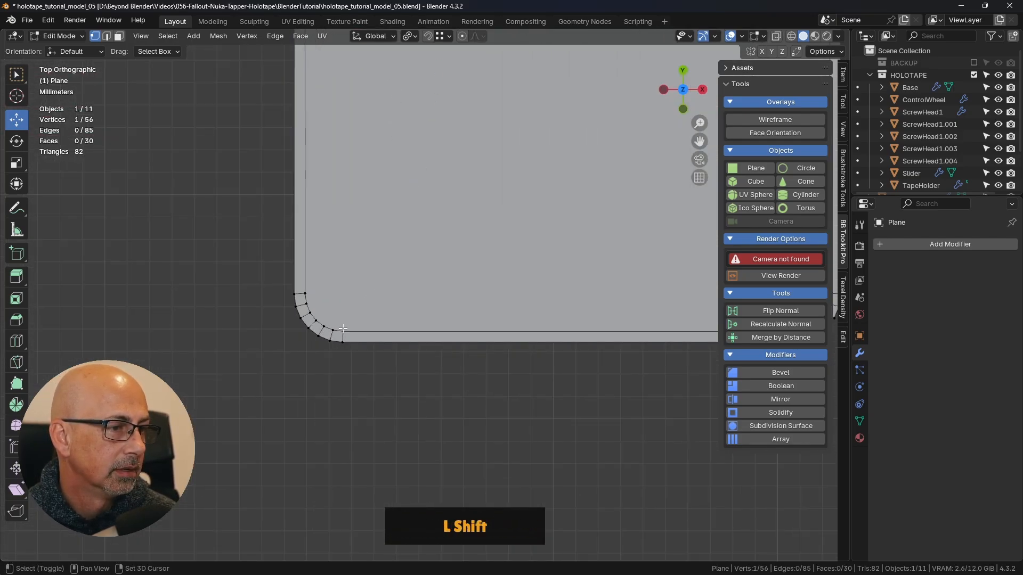
left_click(389, 324, "shift")
- Connect the inset loop's side vertices at the two lower corner arcs with an edge across the plane's width
left_click(314, 295)
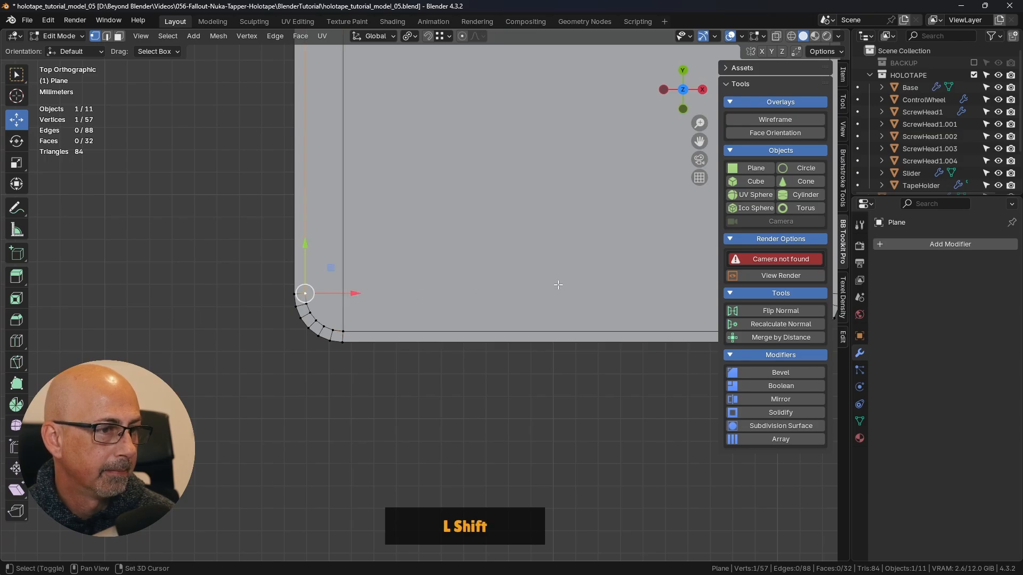
middle_click_drag(333, 292, 457, 307, "shift")
left_click(513, 307, "shift")
key("j")
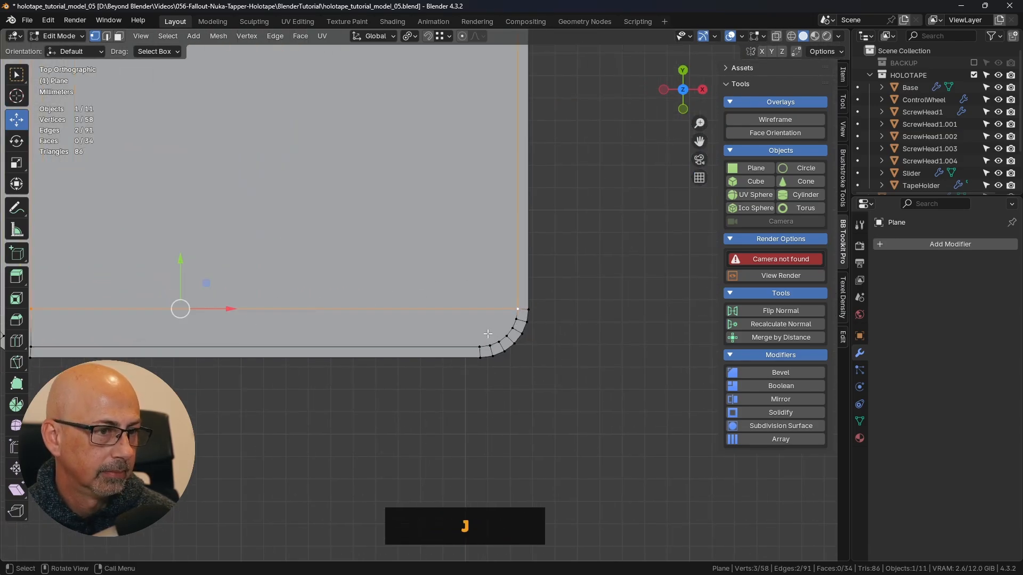
- Connect the inner end vertices of the lower-right and upper-right corner arcs with a lengthwise edge, and clear the selection
left_click(481, 343)
scroll(500, 315, "down", 2)
middle_click_drag(477, 157, 479, 235, "shift")
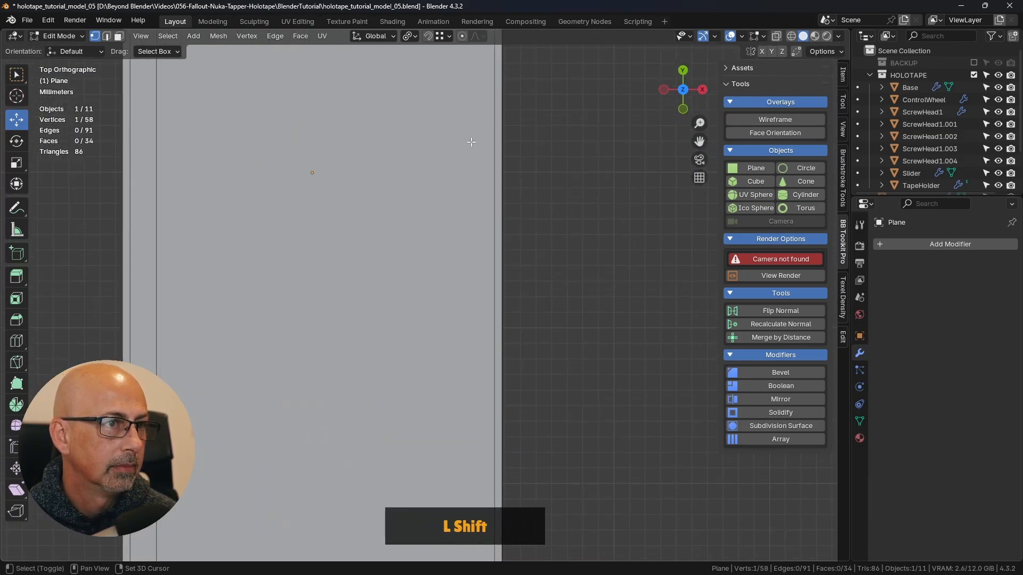
middle_click_drag(471, 141, 453, 309, "shift")
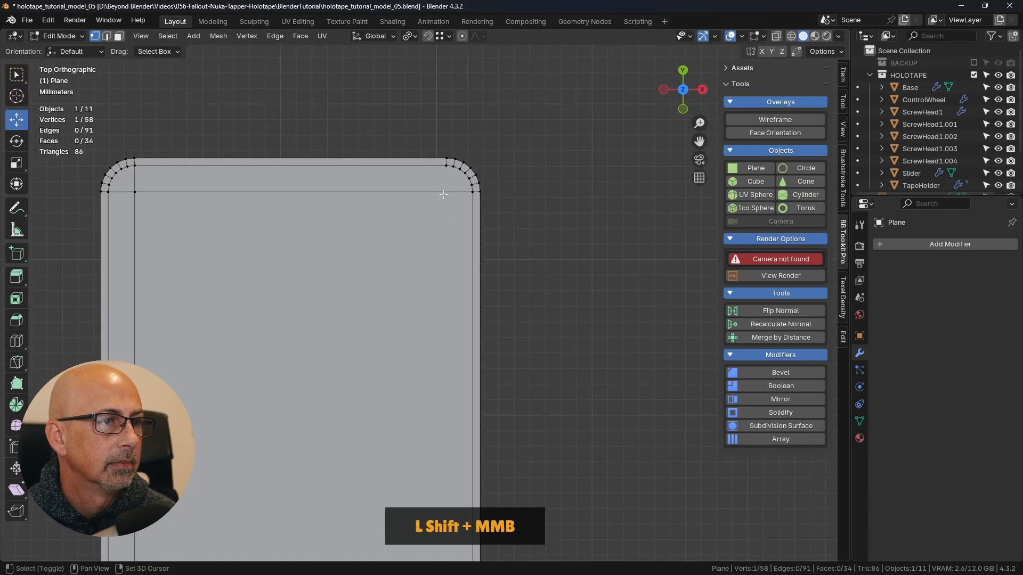
left_click(446, 166, "shift")
key("j")
left_click(578, 179)
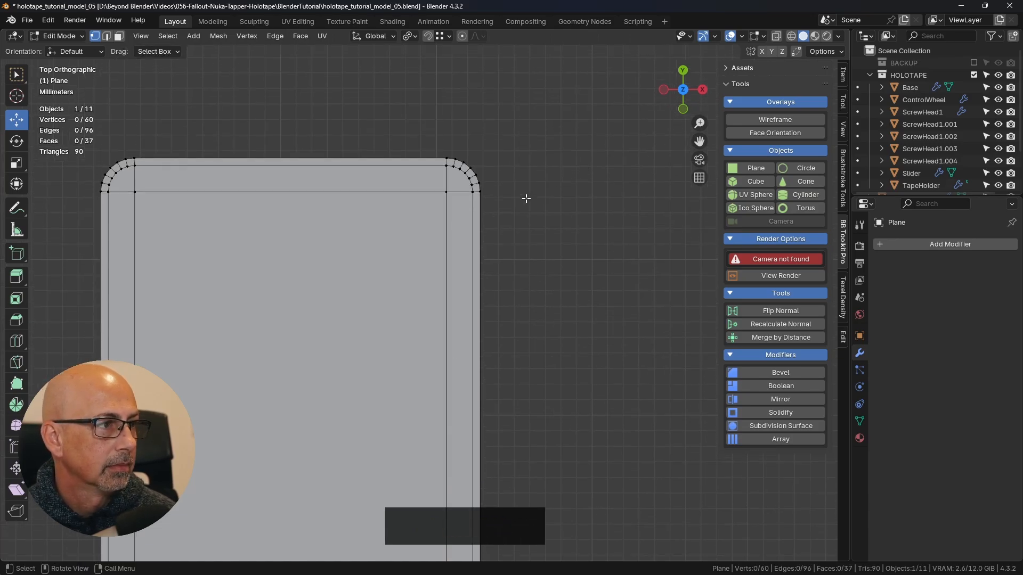
scroll(476, 165, "up", 4)
scroll(479, 165, "up", 2)
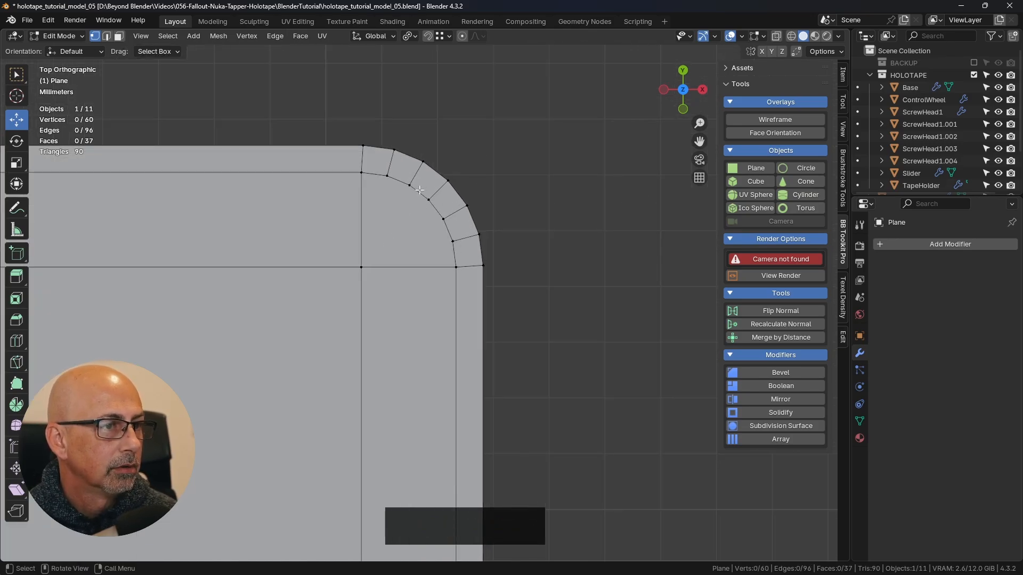
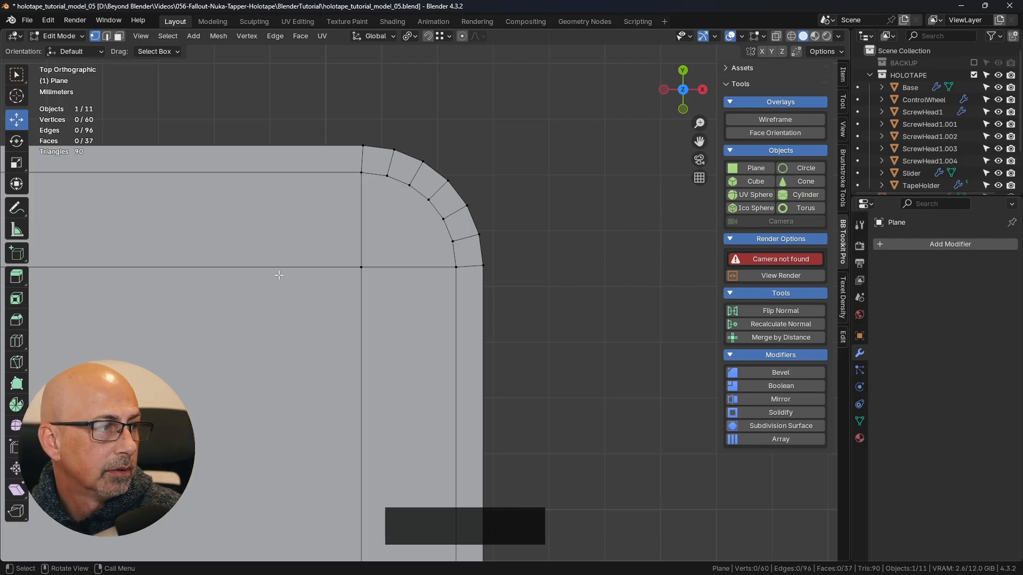
- Sketch two guide lines with the Annotate tool from the upper-right corner vertex to the inner arc, and erase the annotations
left_click(16, 214)
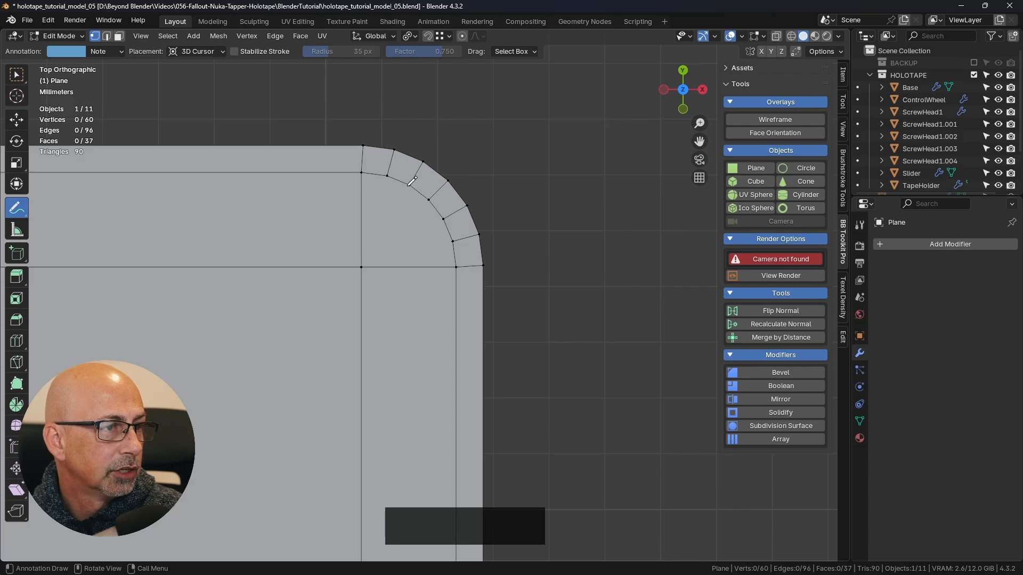
left_click_drag(407, 189, 405, 194)
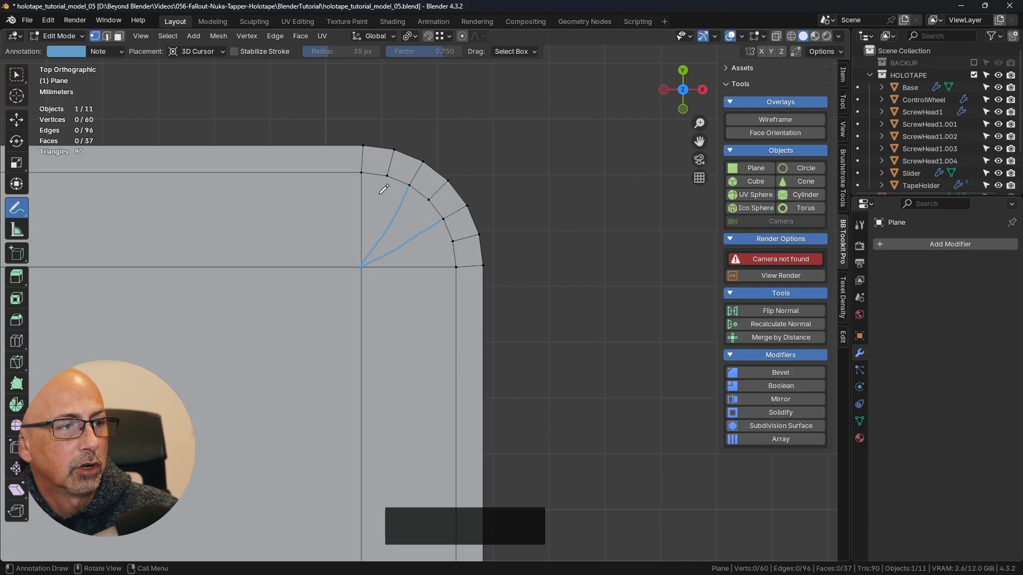
mouse_move(378, 196)
left_mouse_down()
mouse_move(376, 212)
mouse_move(417, 214)
left_mouse_up()
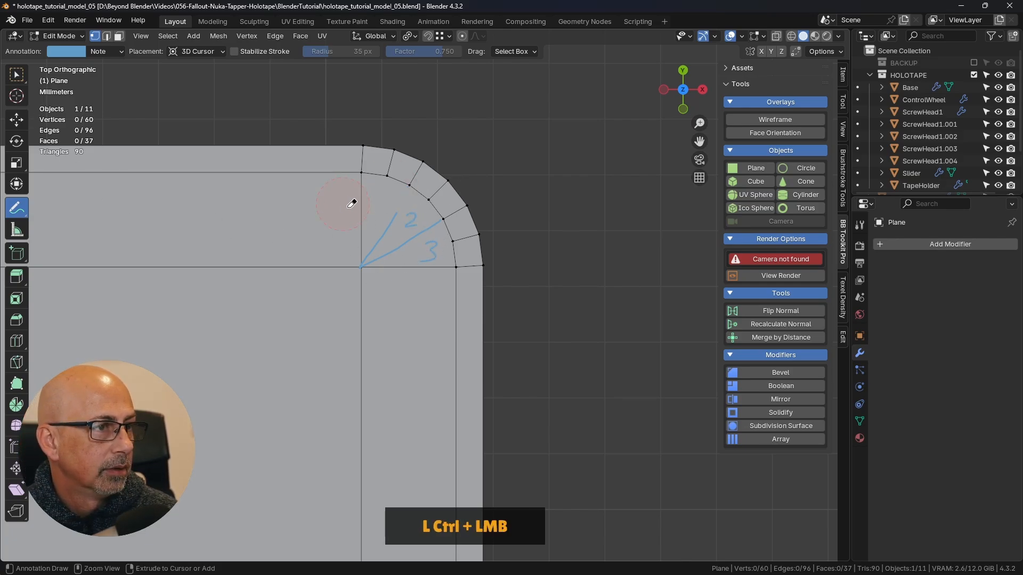
left_click_drag(349, 201, 414, 239, "ctrl")
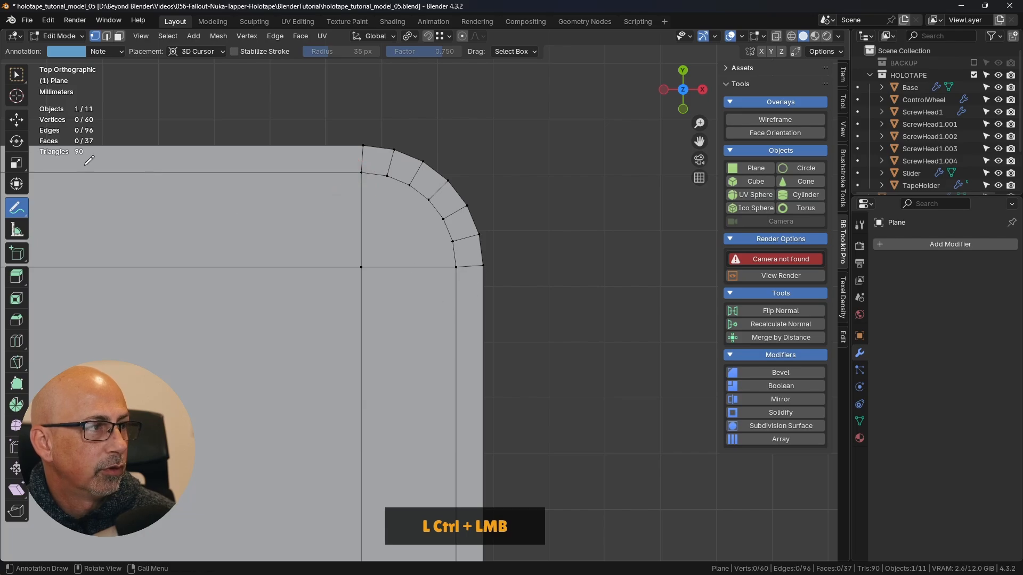
left_click(14, 80)
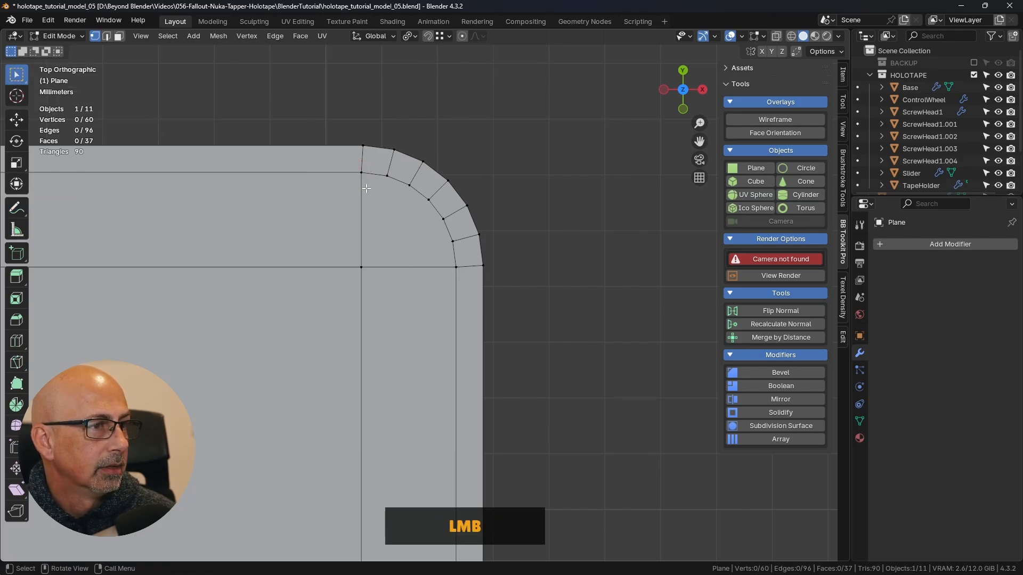
left_click(609, 174)
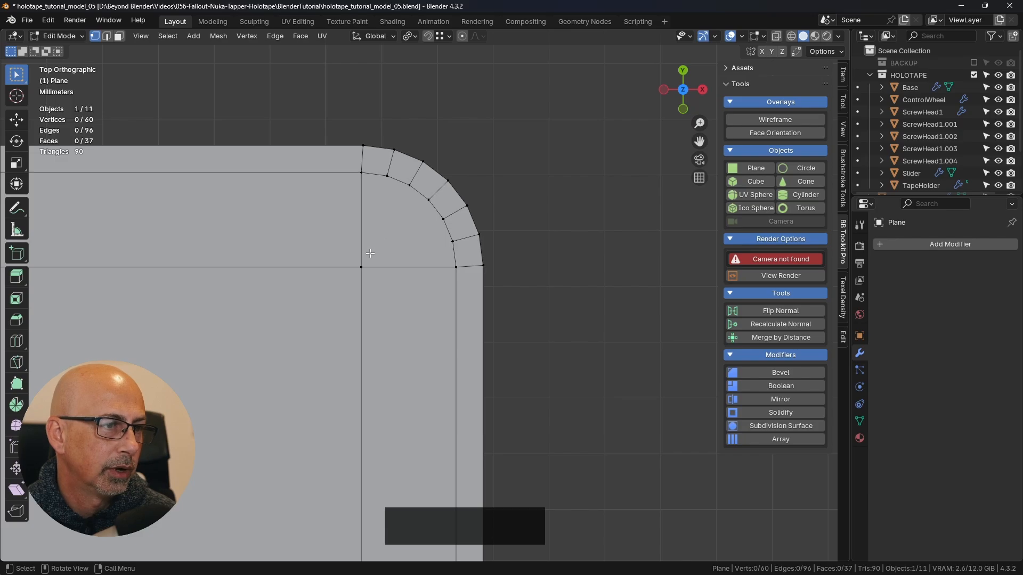
- Knife-cut two edges from the upper-right inner corner vertex to the third and fifth vertices of the inner arc
key("k")
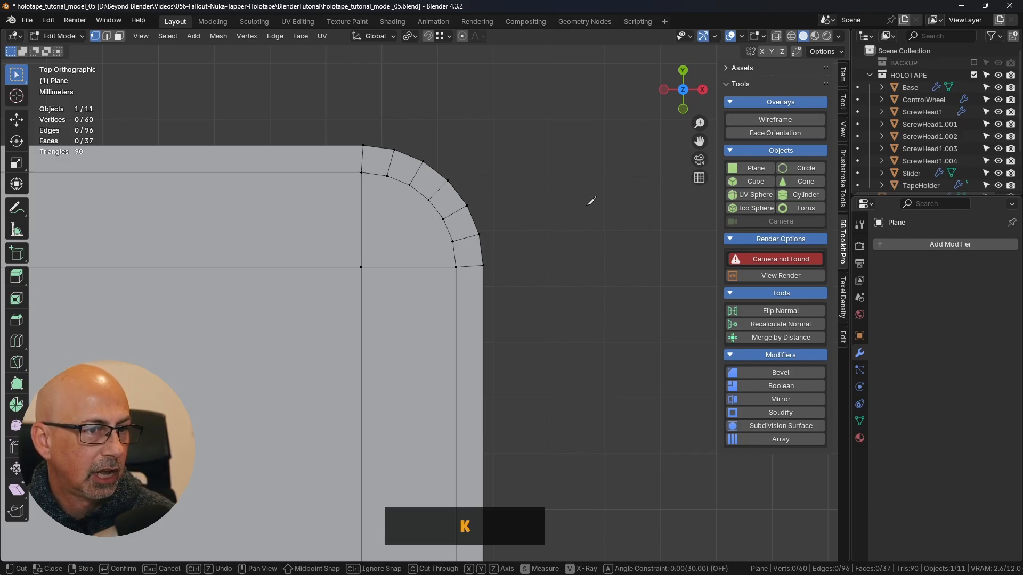
left_click(410, 183)
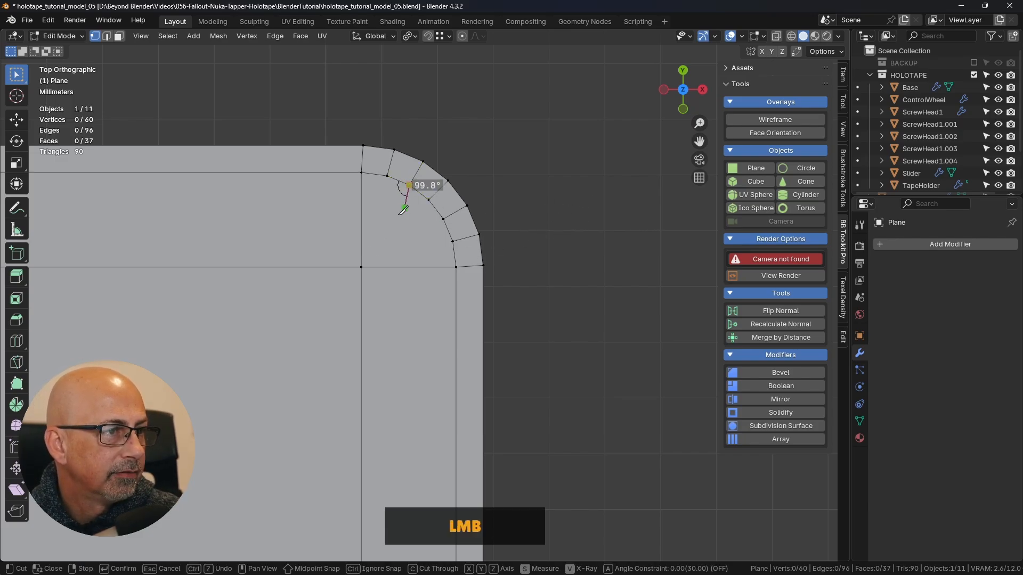
left_click(362, 267)
left_click(442, 219)
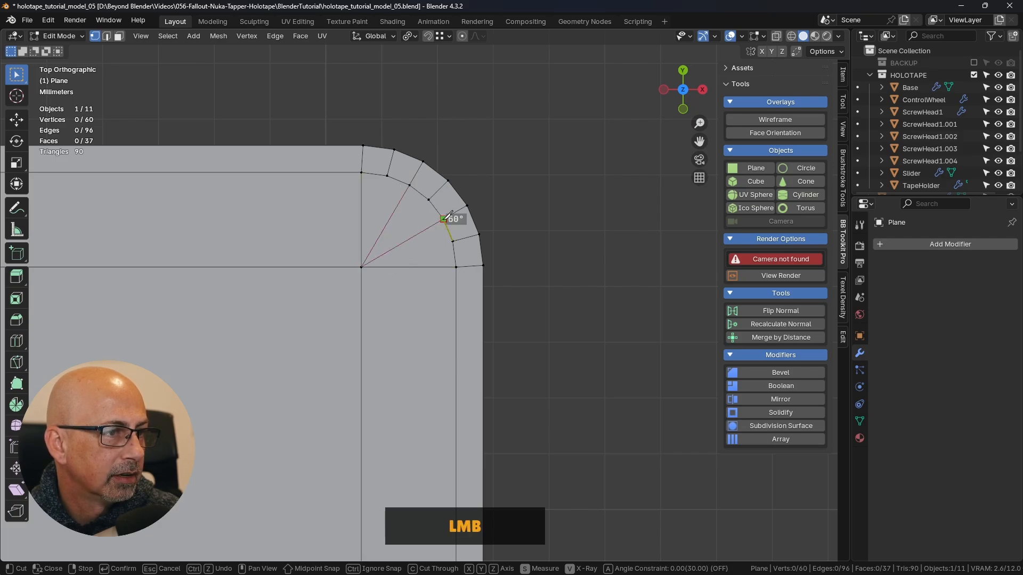
right_click(564, 185)
key("Return")
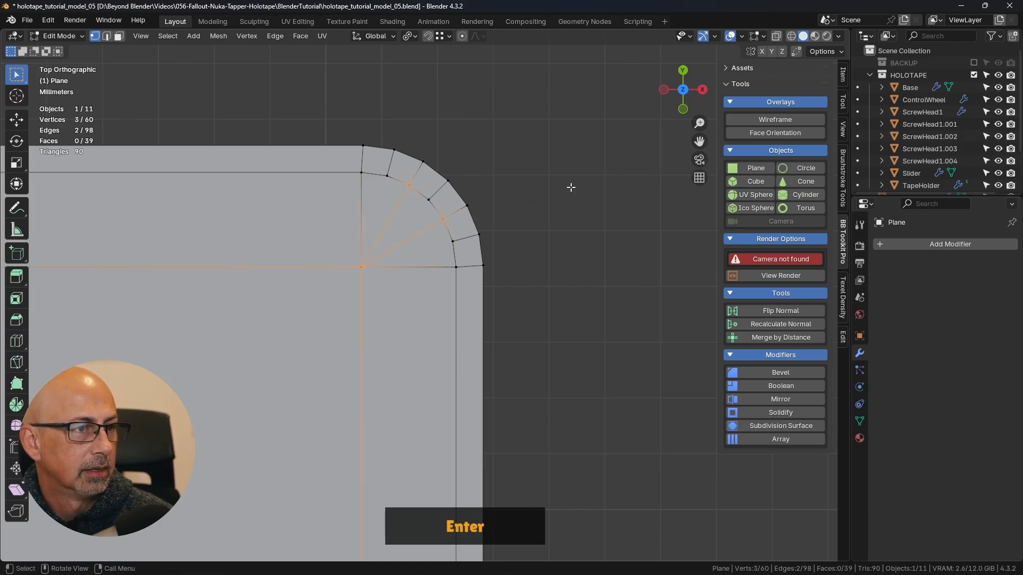
left_click(561, 213)
- Test that both new cuts are attached by trial-moving their inner arc vertices, and cancel each move
scroll(529, 247, "down", 2)
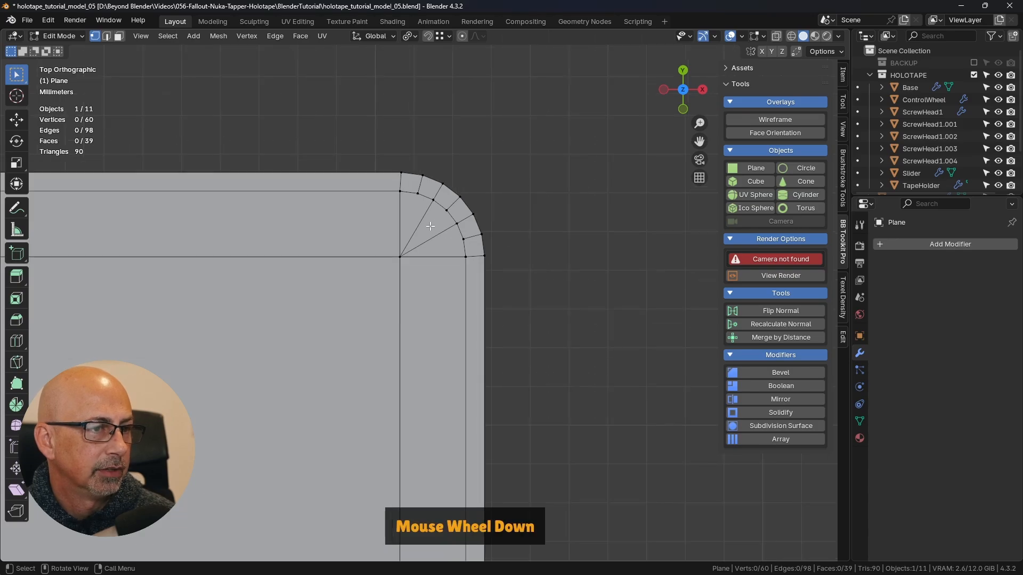
scroll(424, 246, "down", 2)
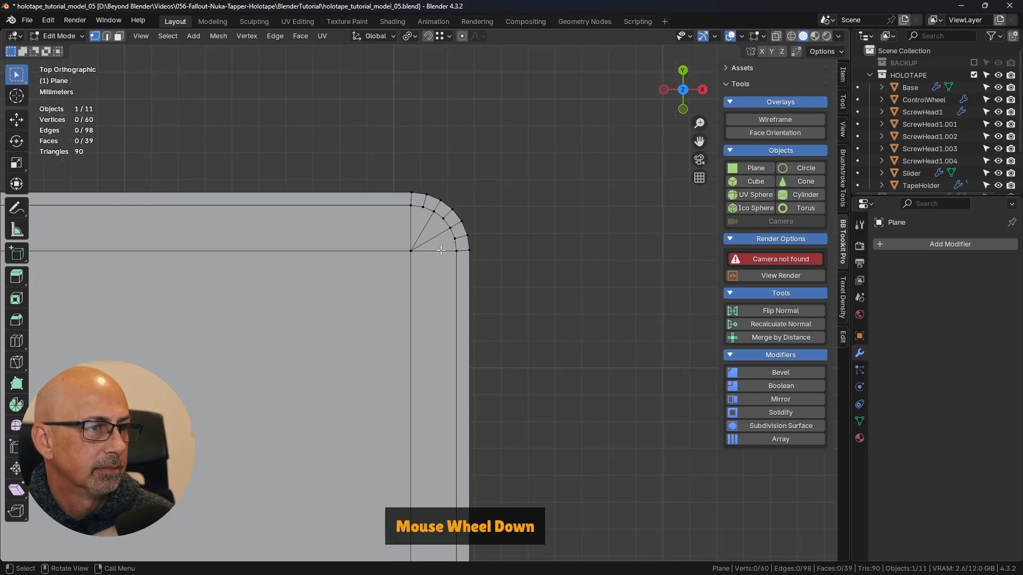
scroll(456, 376, "down", 2, "shift")
scroll(465, 229, "up", 5)
scroll(465, 229, "up", 4)
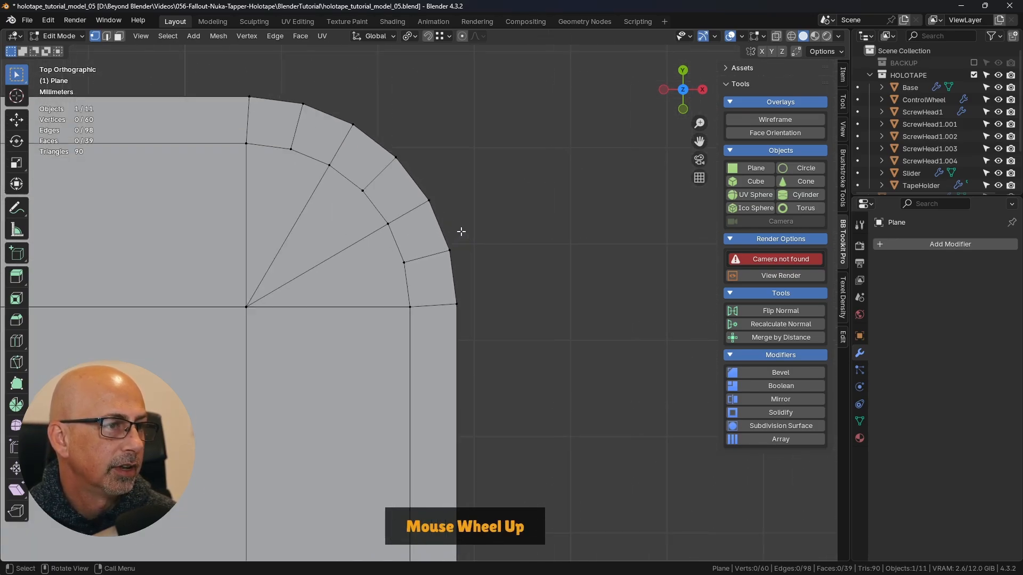
left_click(323, 143)
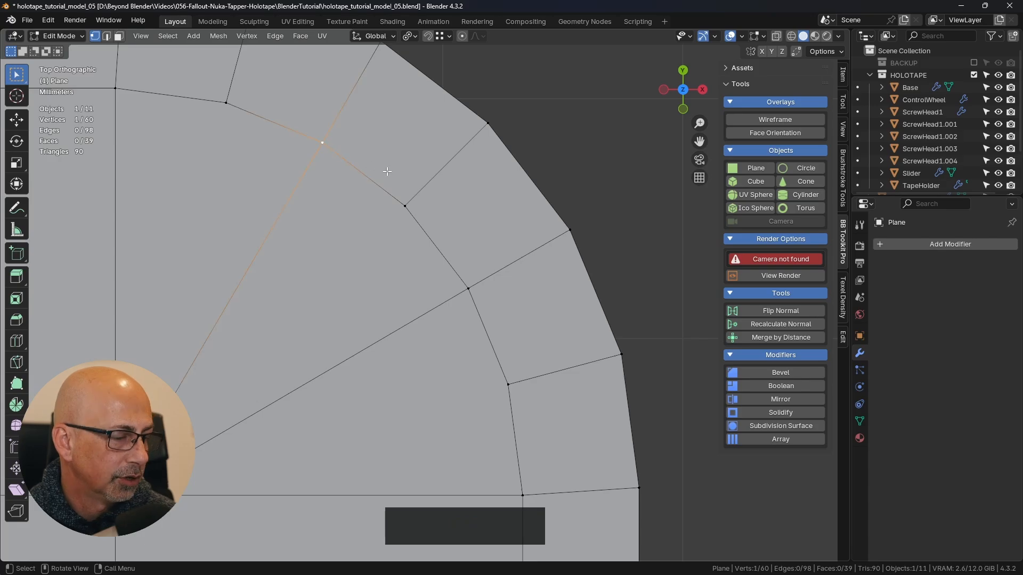
key("h")
key("ctrl+z")
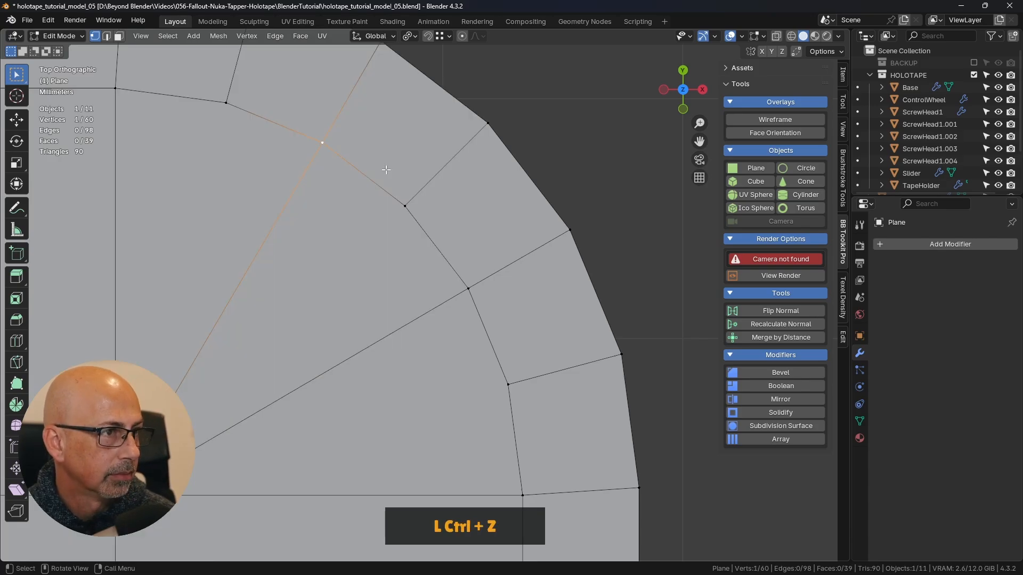
key("g")
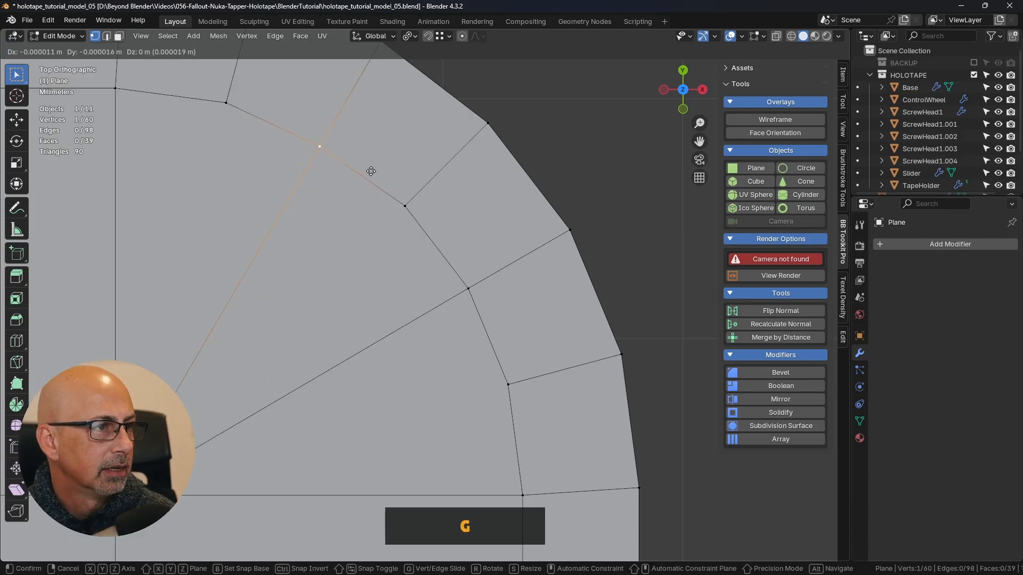
right_click(369, 185)
left_click(498, 283)
key("g")
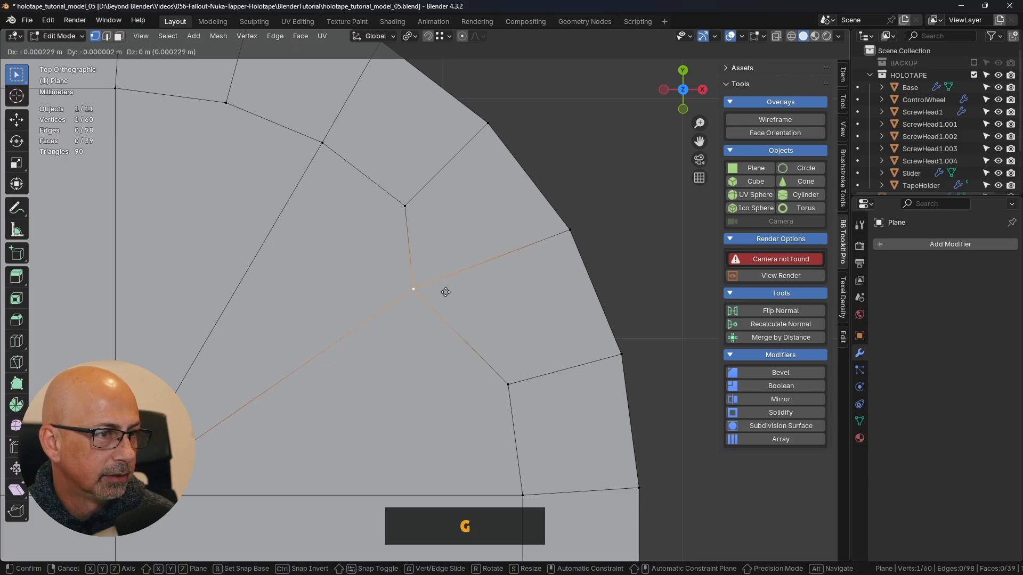
right_click(465, 290)
scroll(498, 279, "down", 5)
left_click(578, 291)
- Connect the upper-left corner's inner vertex to the matching two inner arc vertices with new edges
scroll(578, 291, "down", 5)
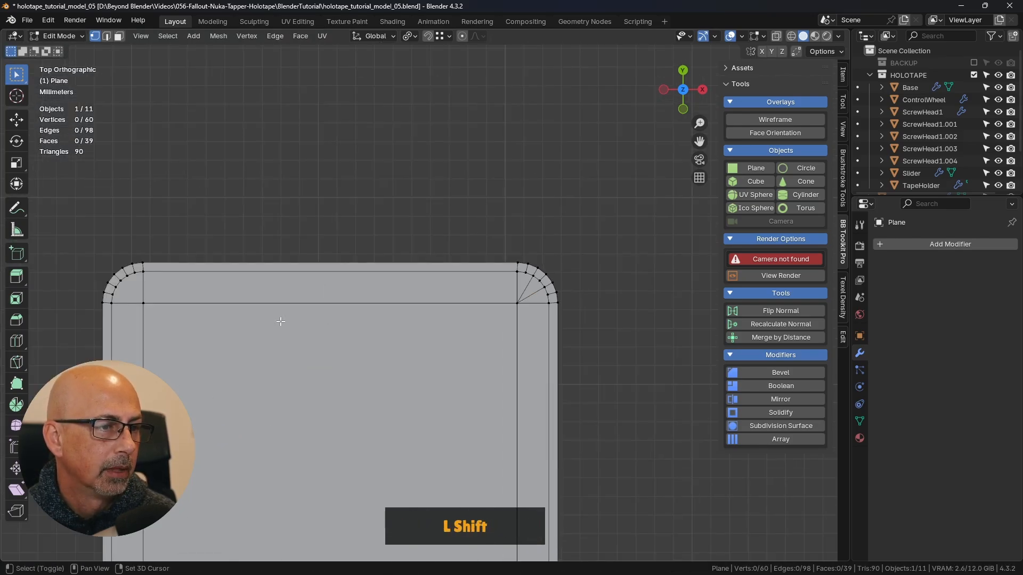
middle_click_drag(281, 319, 522, 290, "shift")
scroll(379, 254, "up", 9)
middle_click_drag(428, 272, 389, 268, "shift")
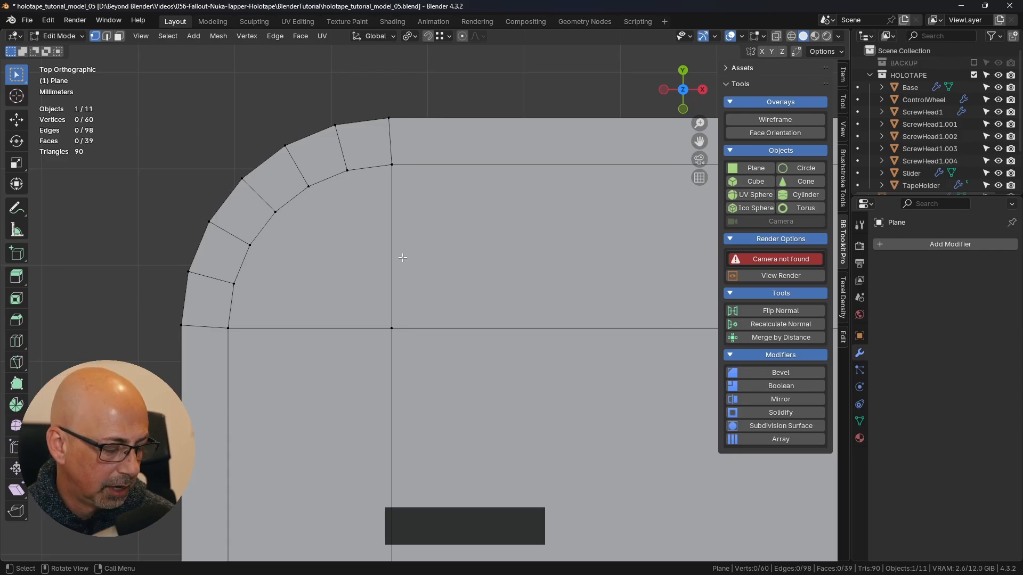
left_click(308, 186)
left_click(392, 328, "shift")
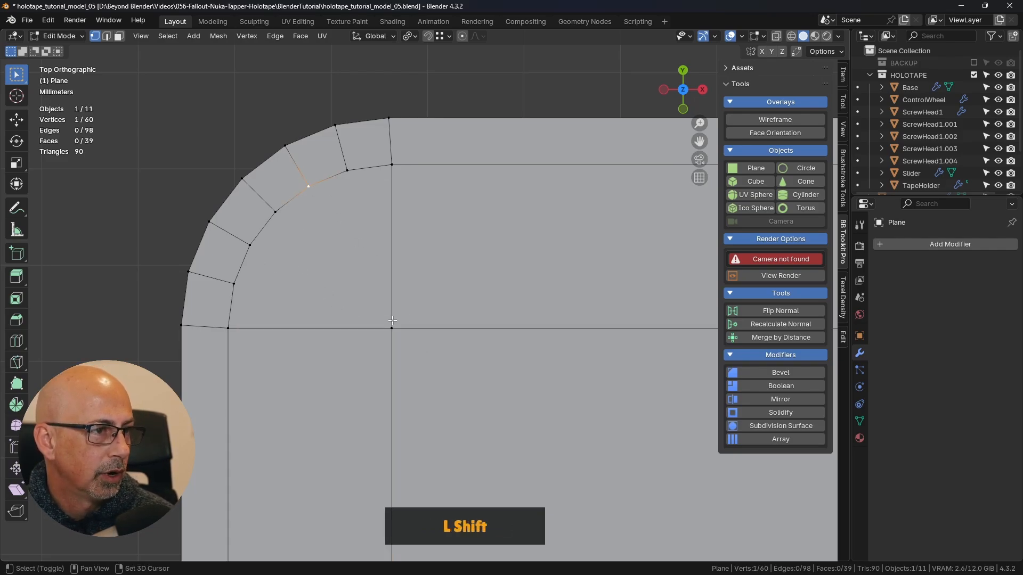
left_click(250, 245, "shift")
key("j")
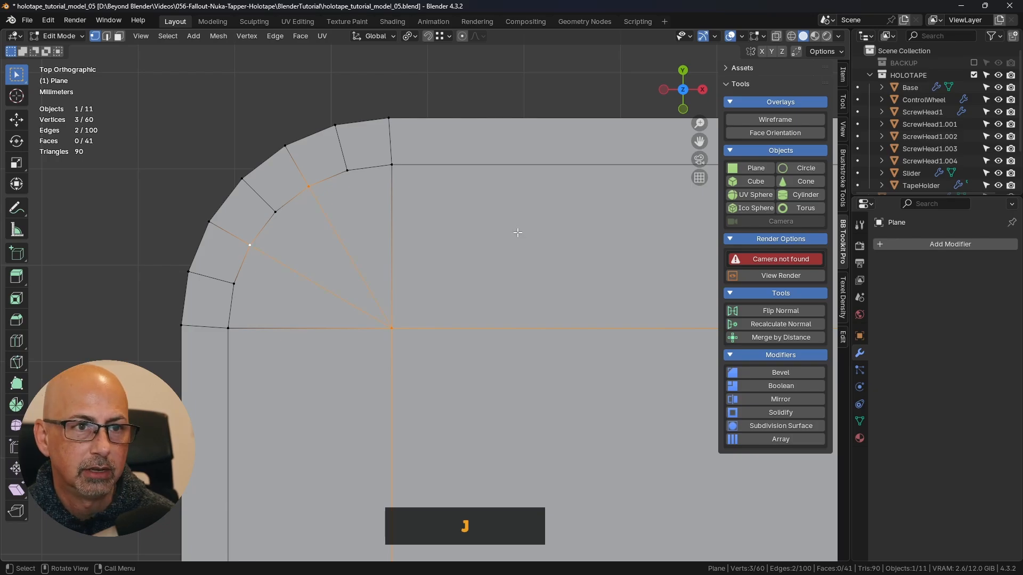
left_click(154, 234)
- Connect the lower-left corner's inner vertex to the two matching inner arc vertices with new edges
scroll(283, 298, "down", 9)
middle_click_drag(358, 352, 395, 125, "shift")
middle_click_drag(434, 394, 453, 101, "shift")
scroll(365, 299, "up", 9)
left_click(255, 355)
left_click(337, 216, "shift")
left_click(198, 295, "shift")
key("j")
left_click(388, 306)
- Connect the lower-right corner's inner vertex to its two matching inner arc vertices with new edges
scroll(388, 306, "down", 4)
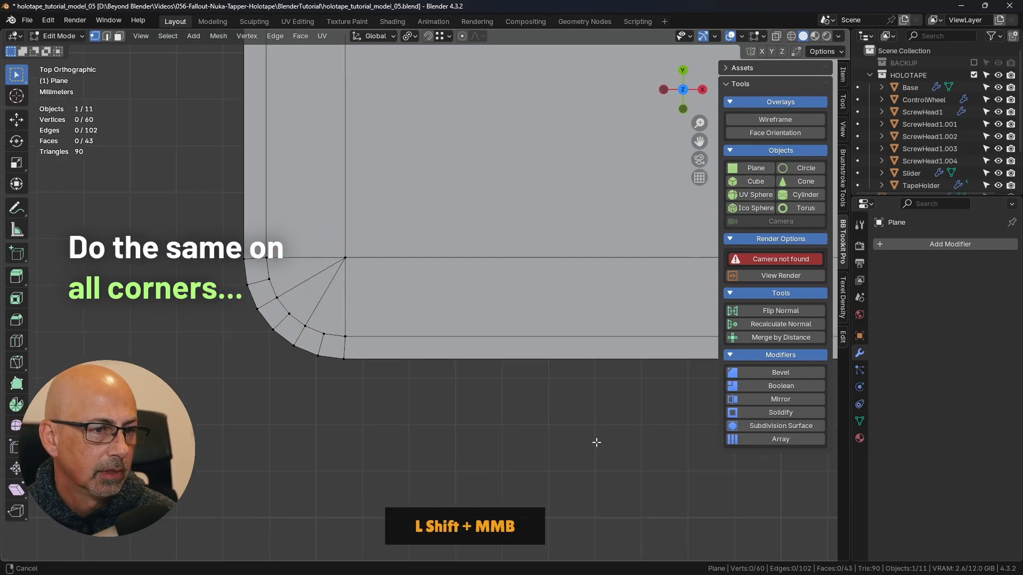
middle_click_drag(596, 442, 11, 450, "shift")
left_click(537, 309)
left_click(468, 270, "shift")
left_click(508, 338, "shift")
key("j")
left_click(585, 346)
- Examine the whole plane and its corner topology in Object Mode and back in Edit Mode
key("Tab")
scroll(570, 356, "down", 12)
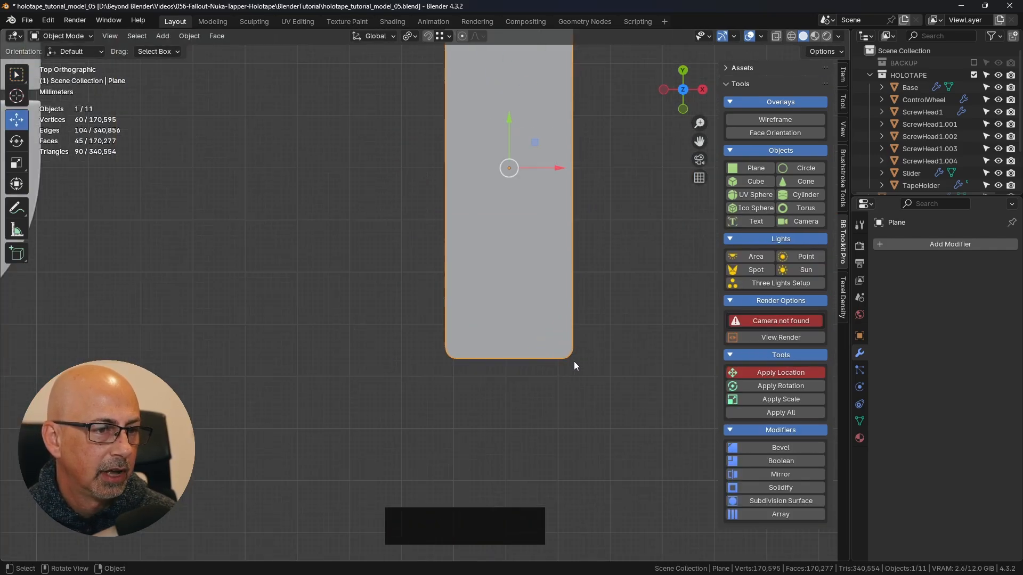
middle_click_drag(573, 366, 539, 372, "shift")
key("ctrl+Tab")
left_click(604, 326)
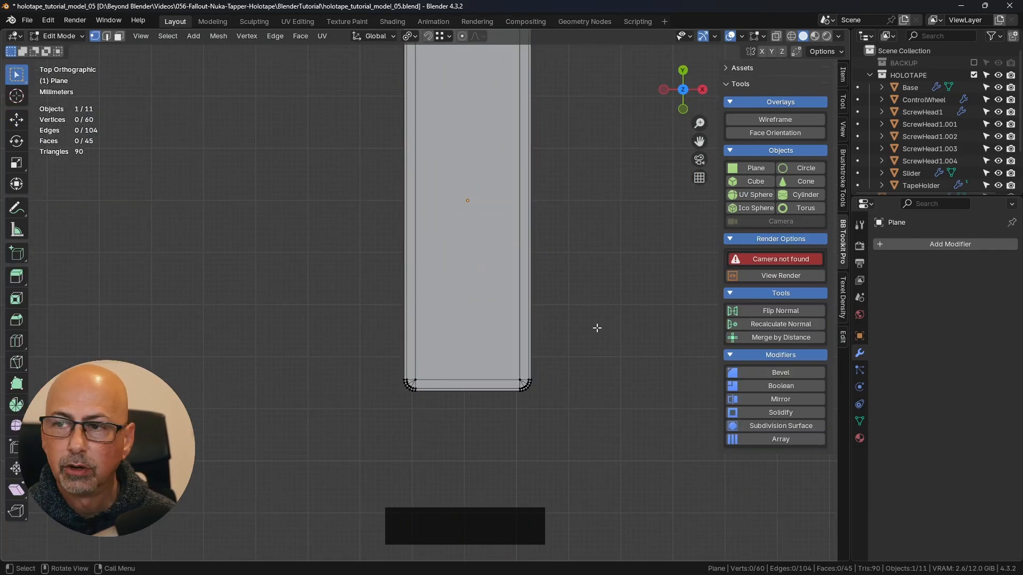
scroll(600, 297, "down", 2)
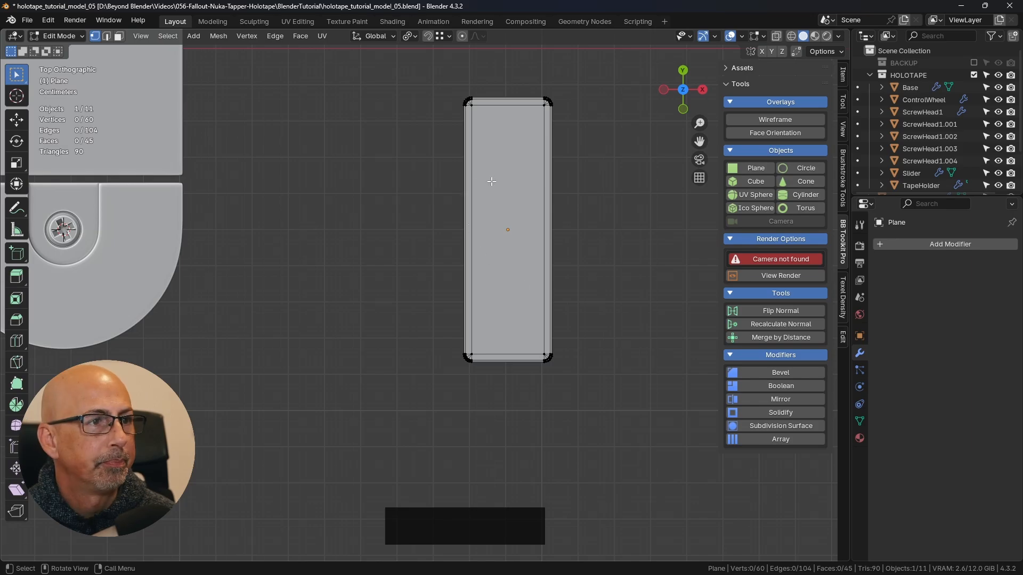
middle_click_drag(511, 159, 493, 181, "shift")
scroll(503, 184, "up", 5)
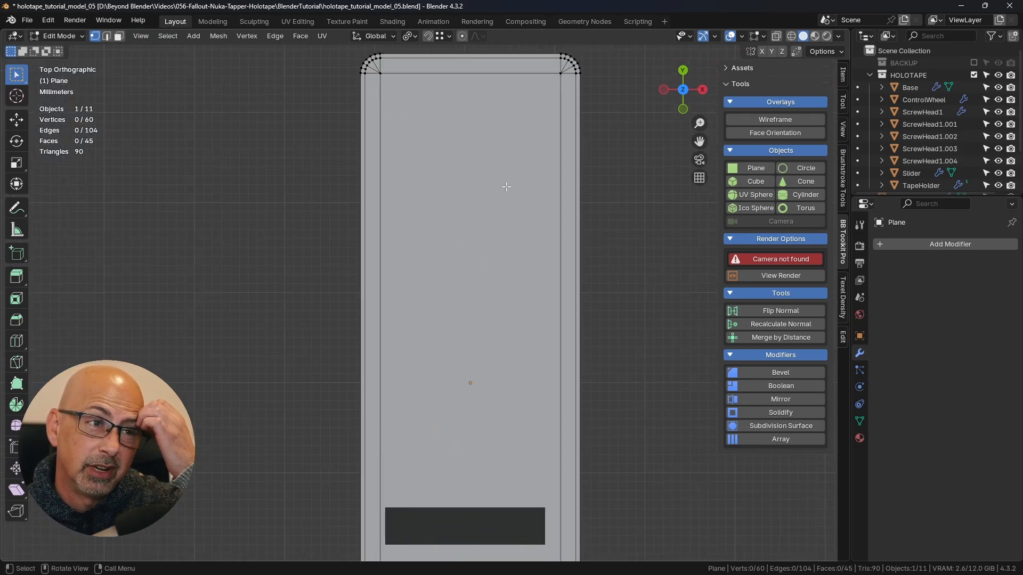
scroll(507, 187, "down", 2)
- Add 22 evenly spaced loop cuts across the plane's width, dividing its length, without sliding them
middle_click_drag(585, 159, 566, 166, "shift")
middle_click_drag(487, 207, 468, 223)
middle_click_drag(490, 272, 548, 235, "shift")
key("ctrl+r")
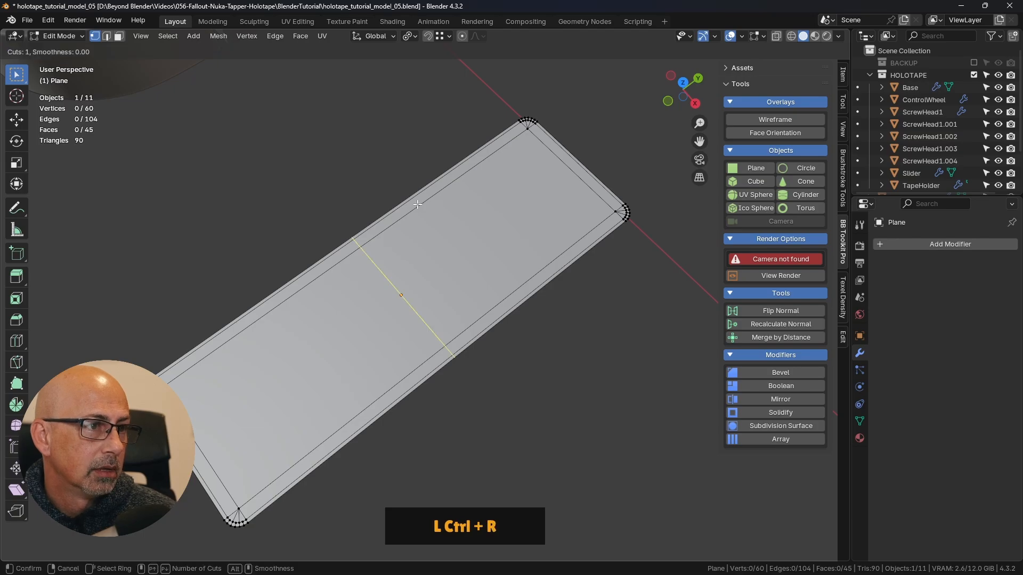
scroll(419, 206, "up", 6)
scroll(419, 206, "up", 11)
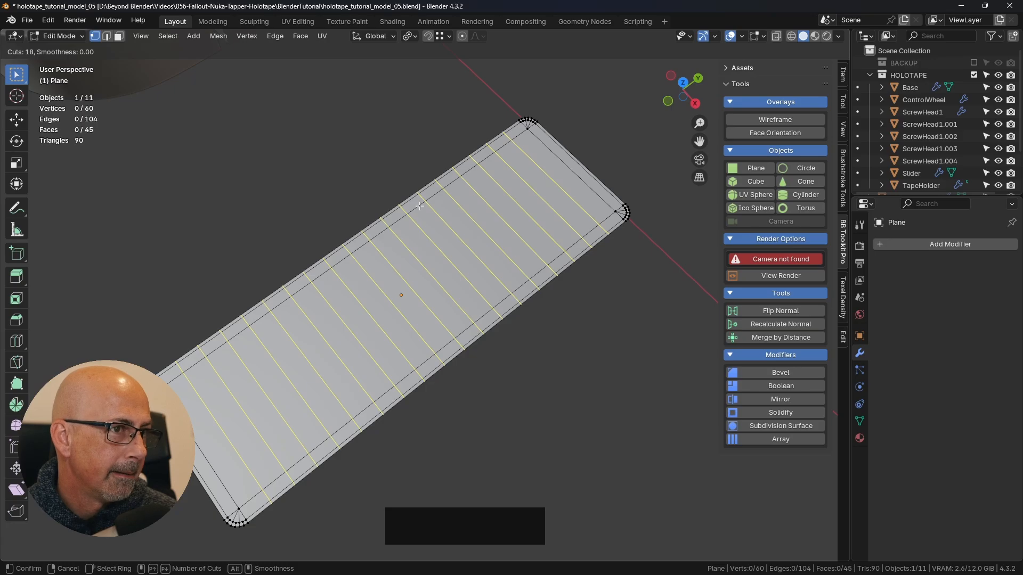
scroll(420, 206, "up", 4)
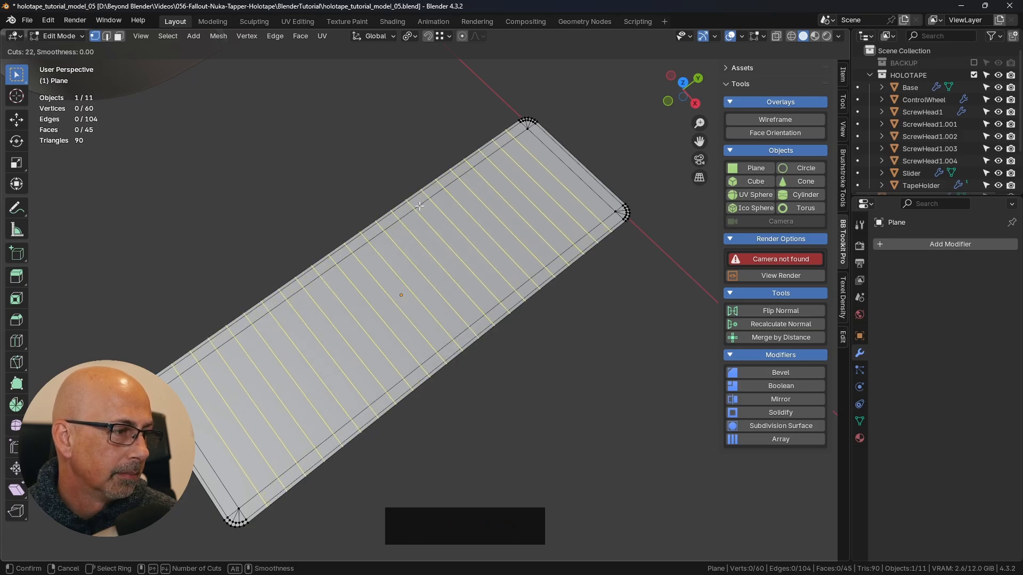
left_click(420, 206)
right_click(420, 206)
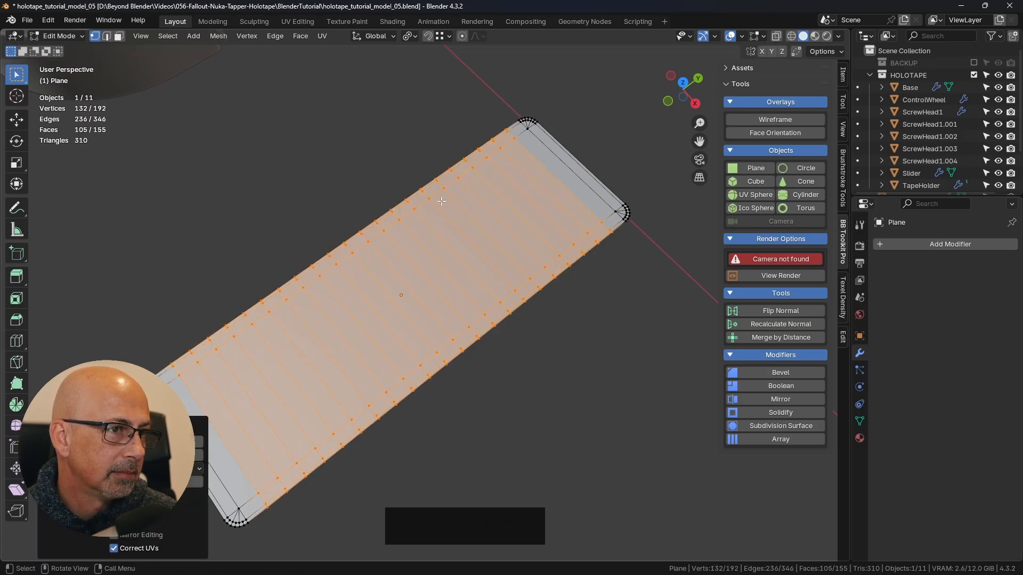
- Add 6 evenly spaced loop cuts running along the plane's length, unslid, and clear the selection
middle_click_drag(420, 207, 564, 245)
key("ctrl+r")
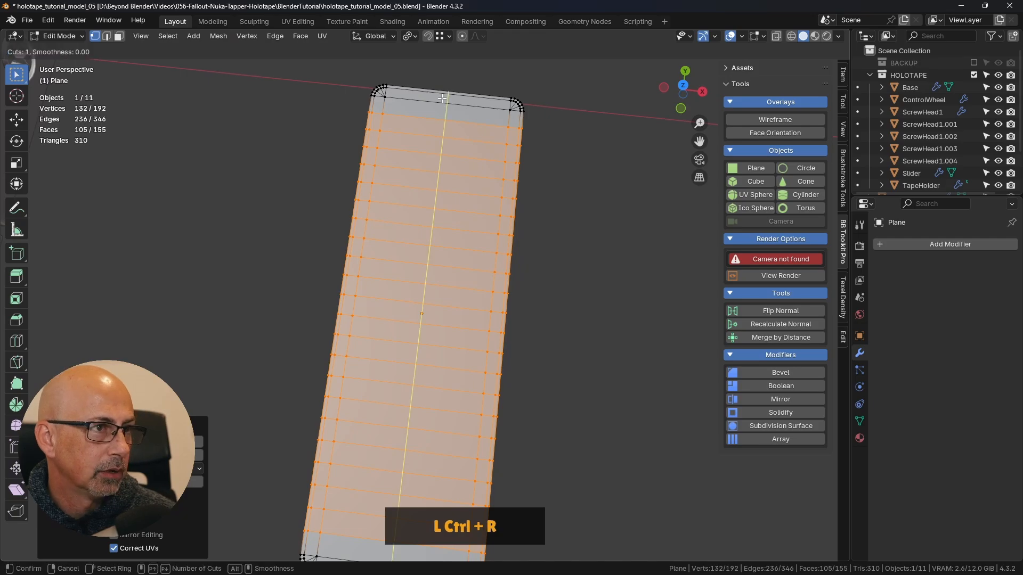
scroll(442, 99, "up", 6)
scroll(442, 98, "down", 2)
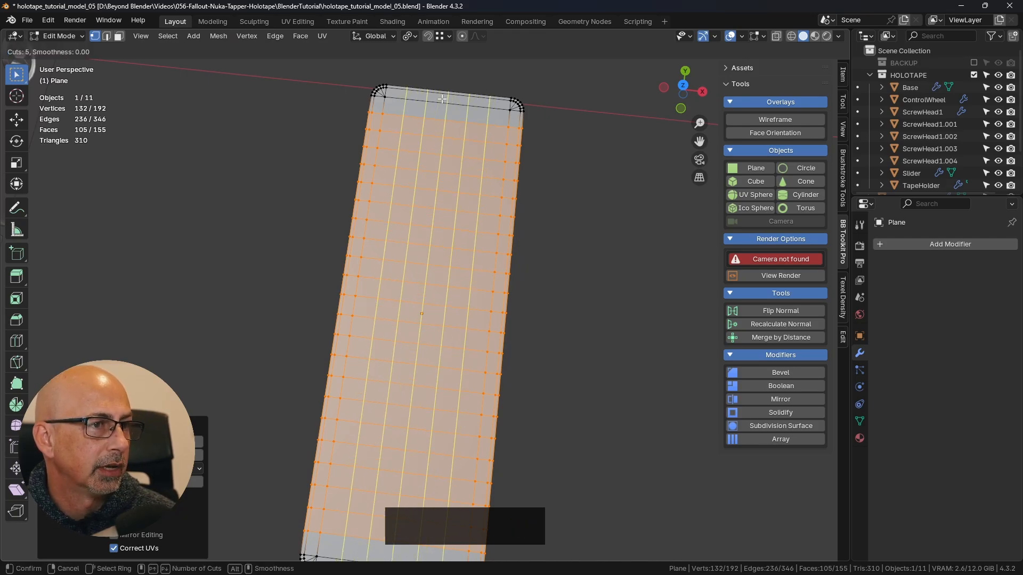
scroll(442, 99, "up", 1)
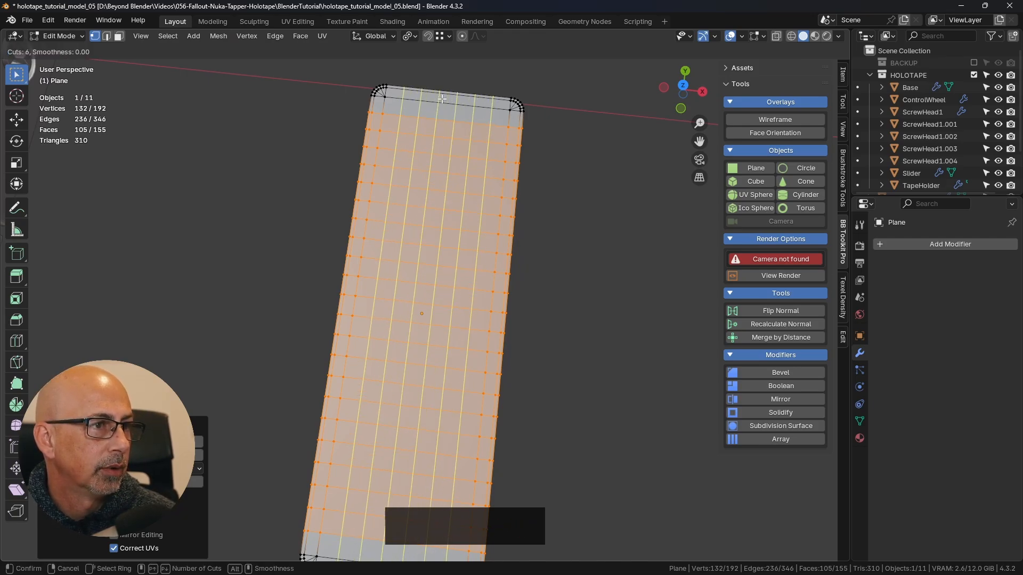
left_click(442, 99)
right_click(442, 99)
left_click(607, 208)
- Check the finished grid and a rounded corner of the plane, and return to Object Mode
middle_click_drag(604, 255, 614, 295)
scroll(614, 295, "down", 3)
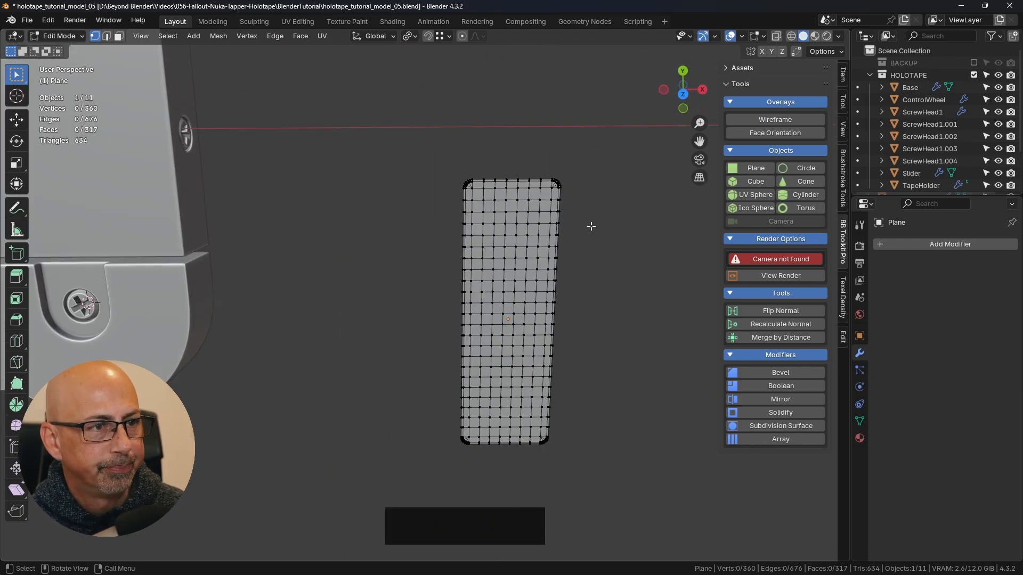
scroll(591, 226, "up", 10)
middle_click_drag(554, 178, 621, 263, "shift")
key("Tab")
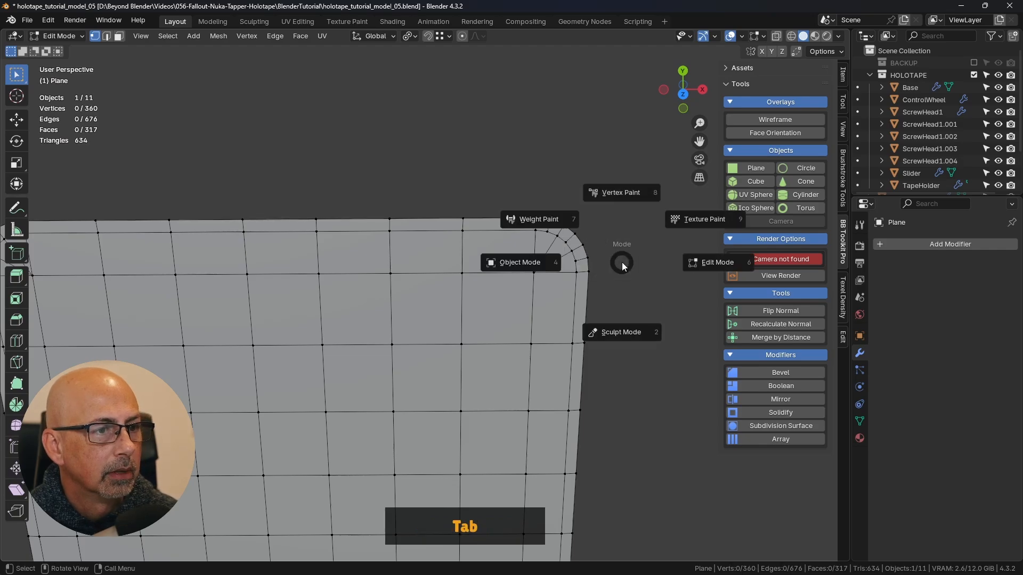
left_click(519, 266)
- Examine the flat plane beside the holotape body in Object Mode and its grid in Edit Mode
scroll(519, 269, "down", 4)
middle_click_drag(521, 315, 508, 272)
scroll(495, 283, "down", 4)
middle_click_drag(521, 319, 510, 237, "shift")
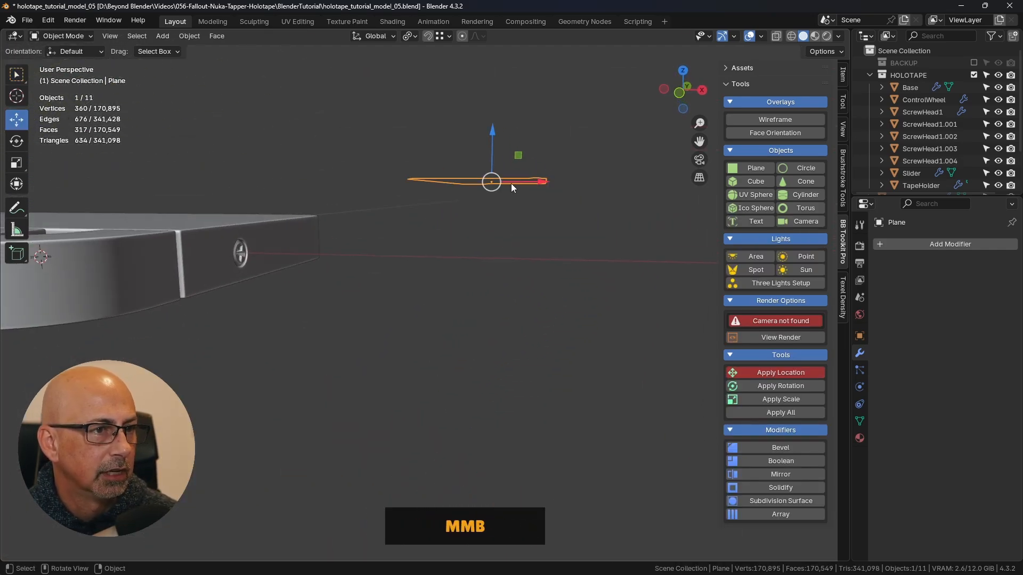
scroll(532, 177, "up", 5)
middle_click_drag(513, 194, 483, 201)
scroll(482, 208, "down", 5)
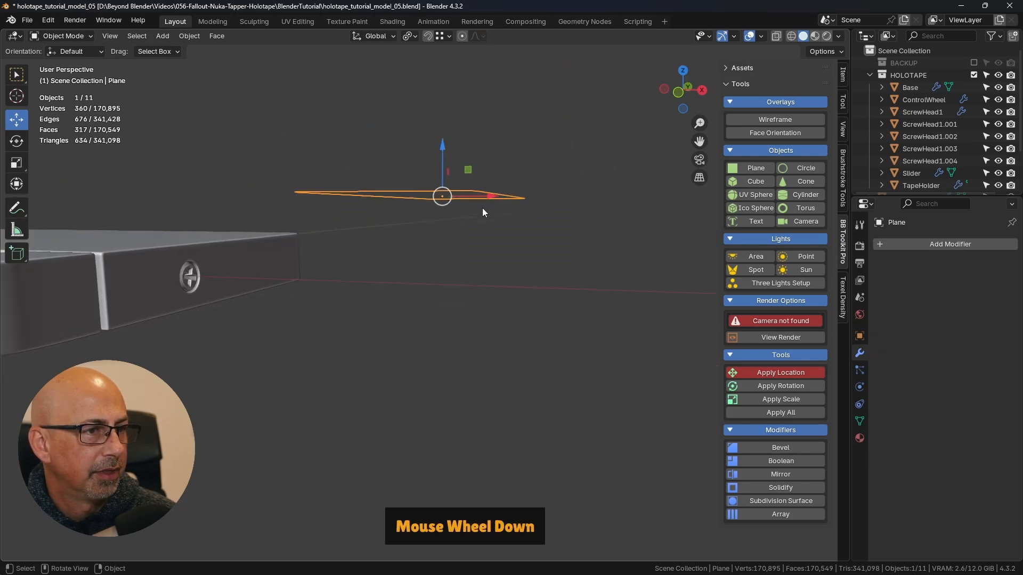
scroll(476, 242, "down", 3)
middle_click_drag(475, 240, 497, 248, "shift")
key("Tab")
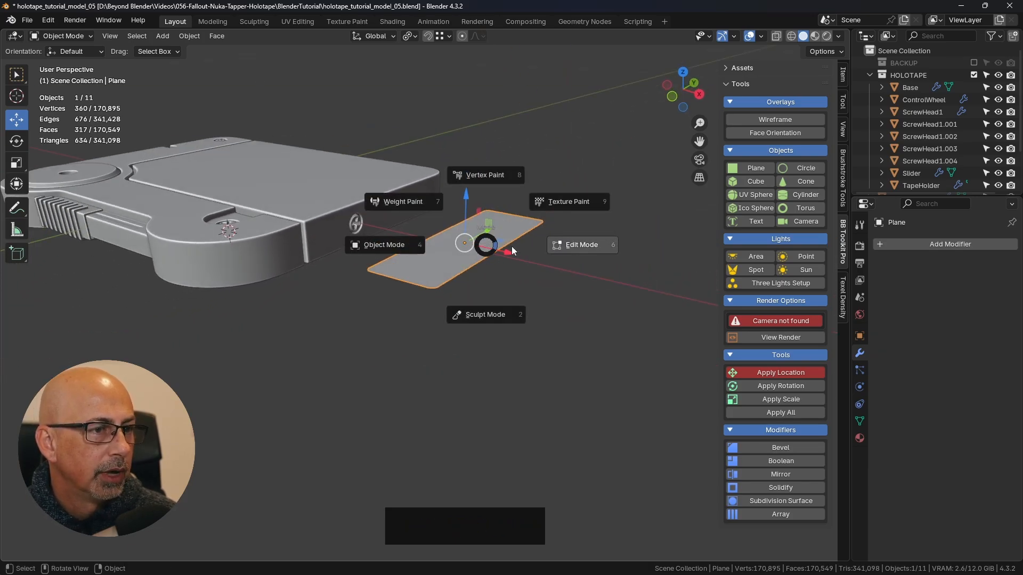
left_click(571, 245)
key("Tab")
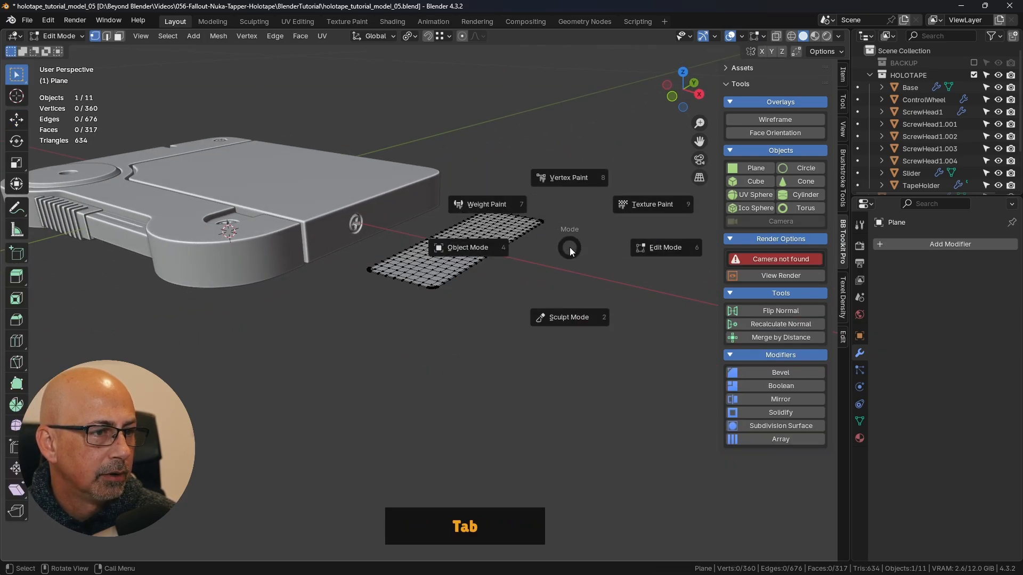
left_click(446, 257)
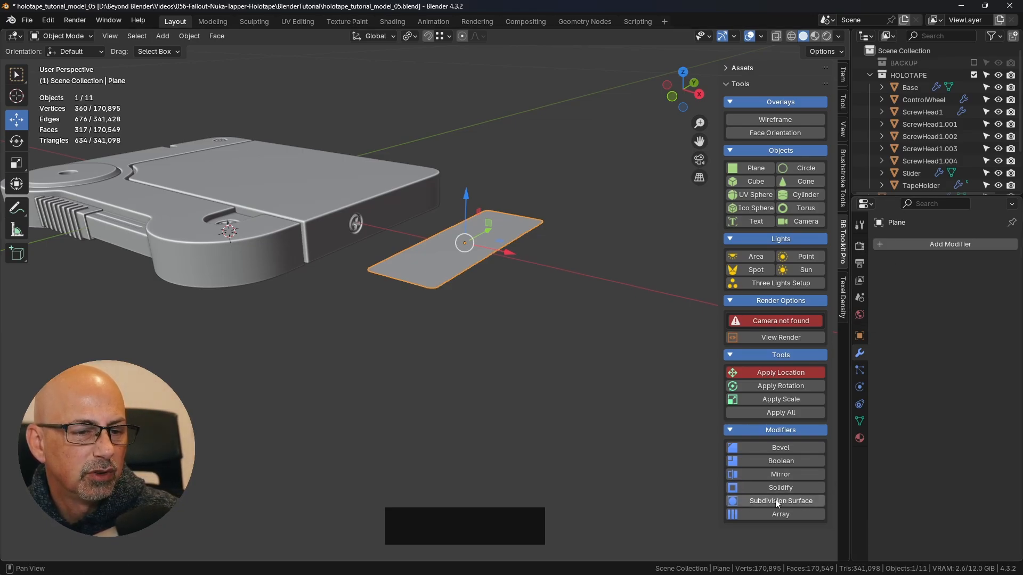
- Add a Solidify modifier to the rounded-corner plane
left_click(791, 494)
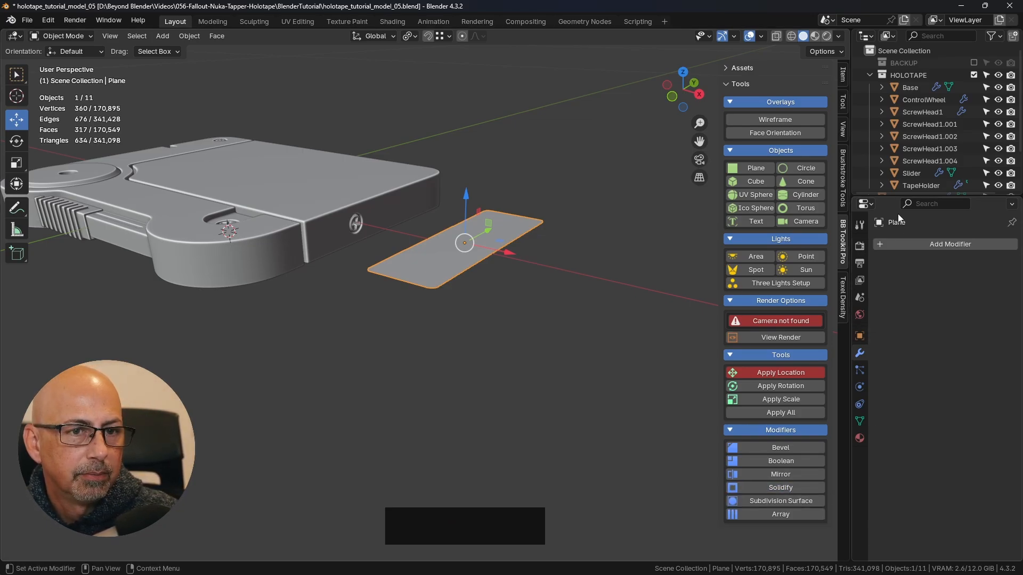
left_click(908, 245)
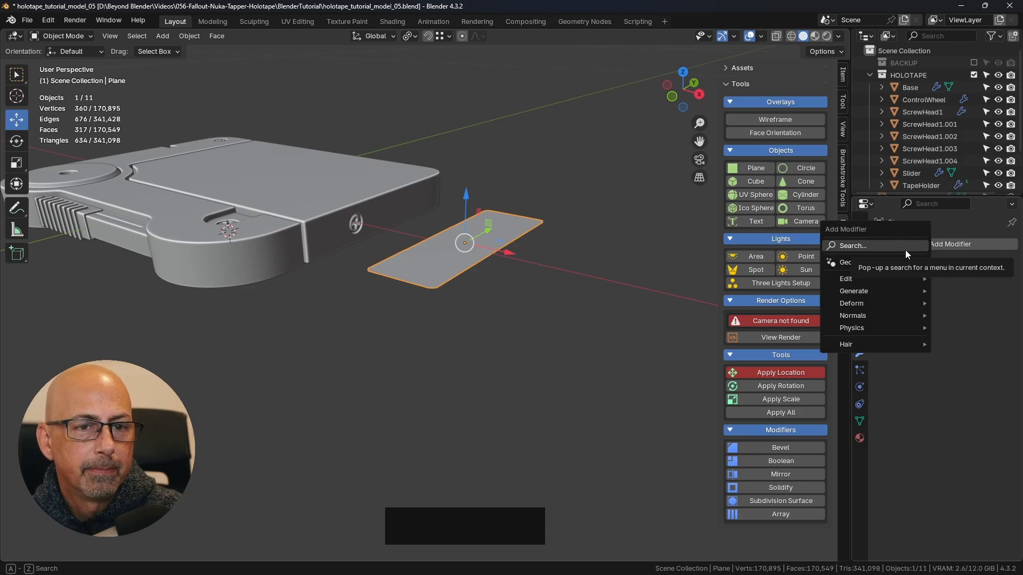
left_click(943, 244)
mouse_move(889, 286)
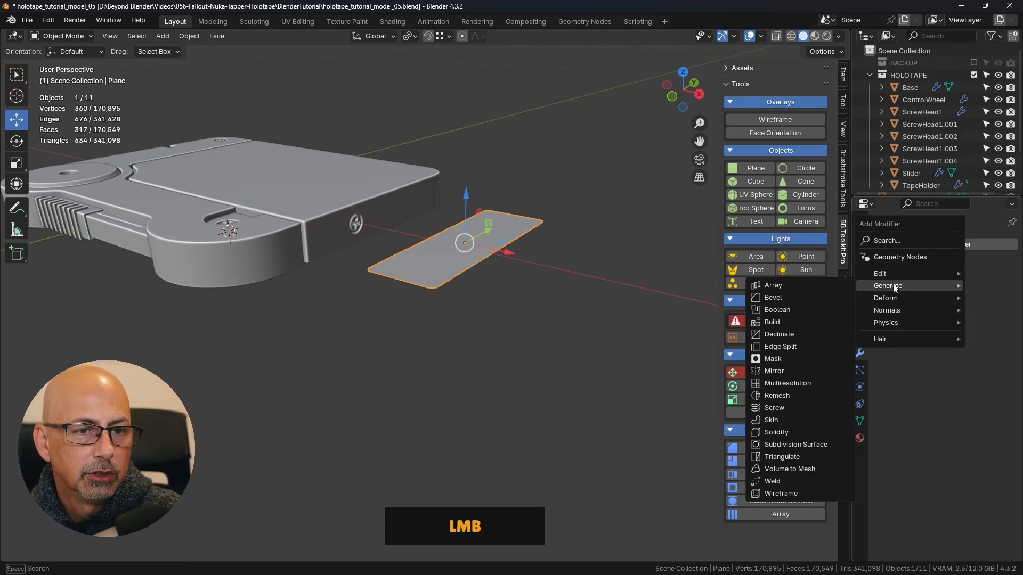
left_click(778, 432)
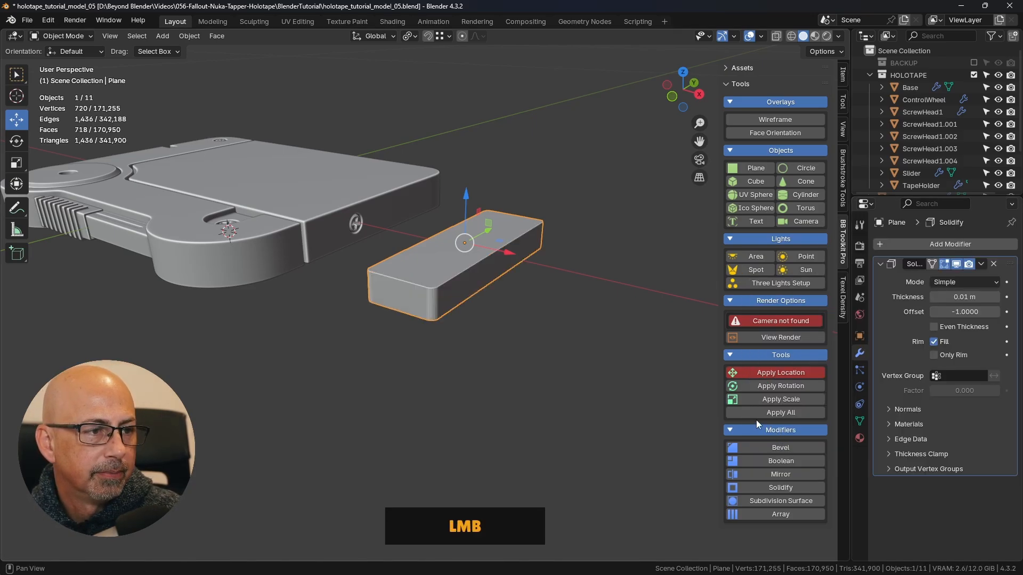
- Apply Shade Smooth to the thickened plane and inspect its rounded corner
scroll(448, 282, "up", 3)
scroll(451, 277, "up", 2)
middle_click_drag(419, 403, 483, 317)
scroll(407, 402, "down", 3)
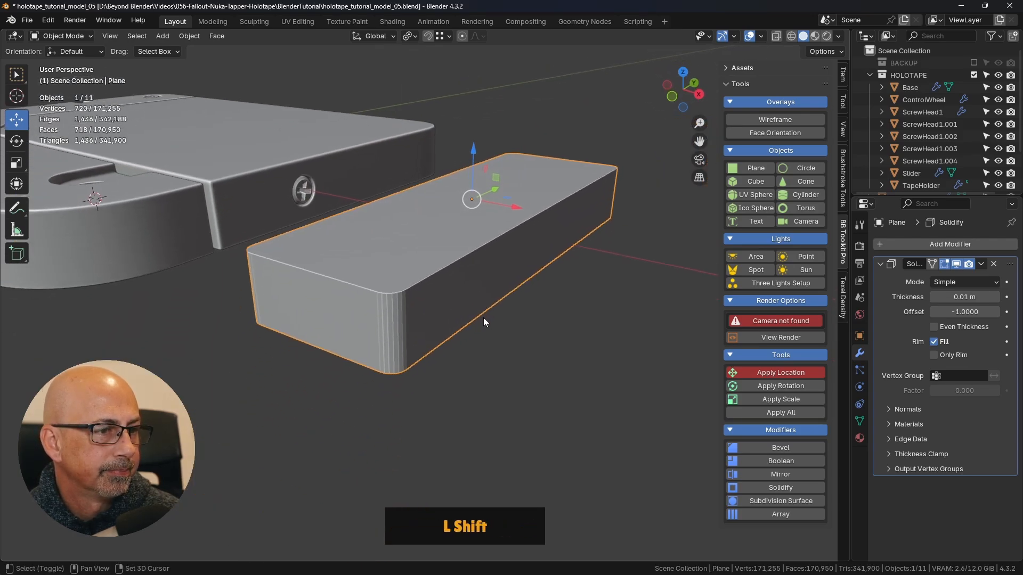
right_click(437, 258)
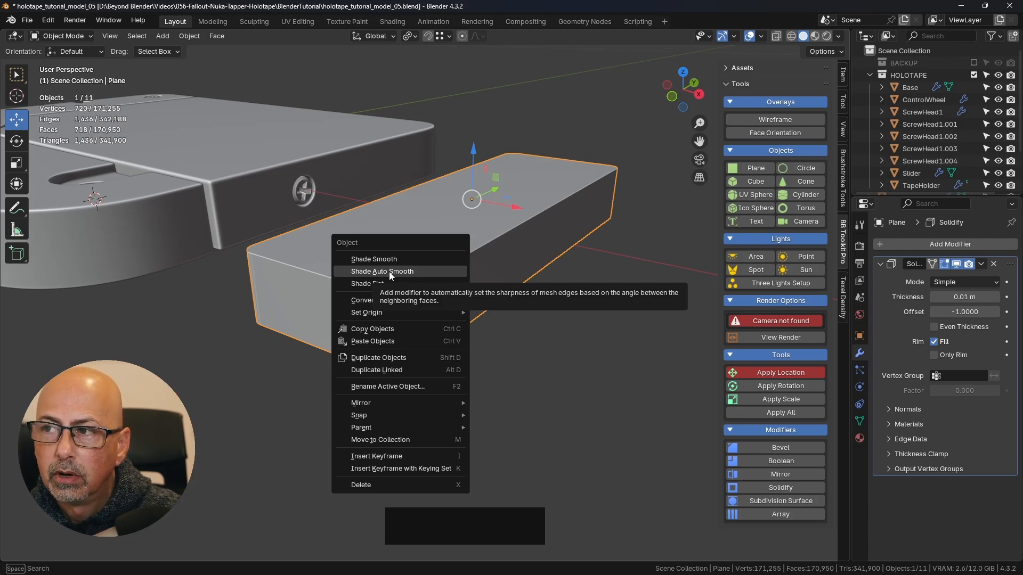
left_click(379, 258)
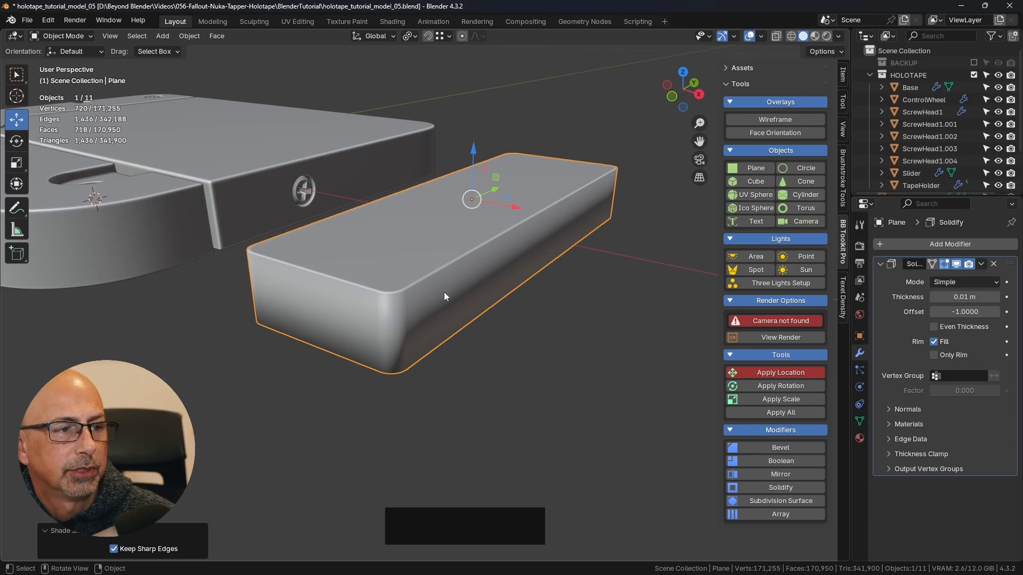
middle_click_drag(475, 296, 539, 296)
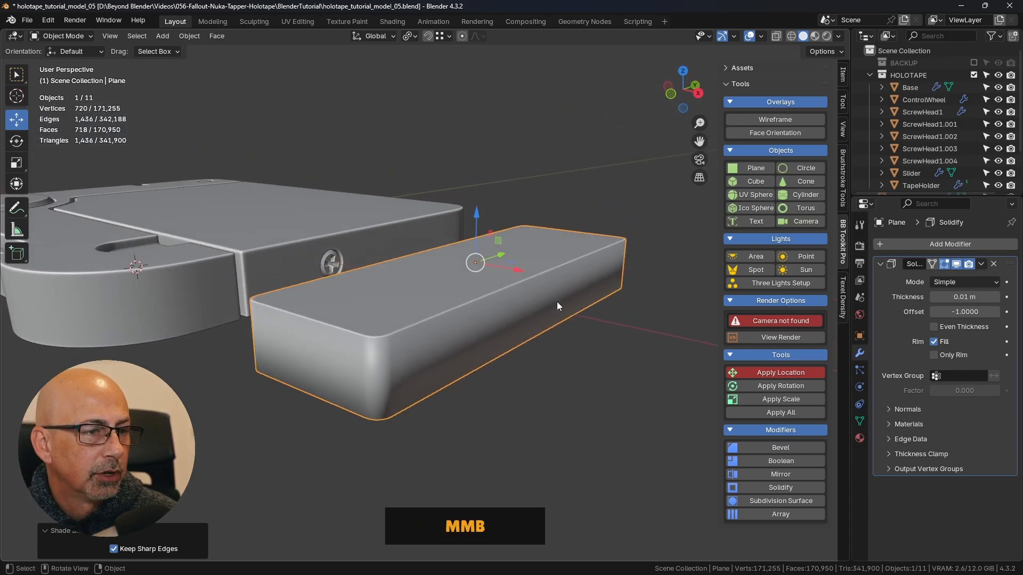
- Enable Even Thickness and High Quality normals on the plane's Solidify modifier
left_click(938, 327)
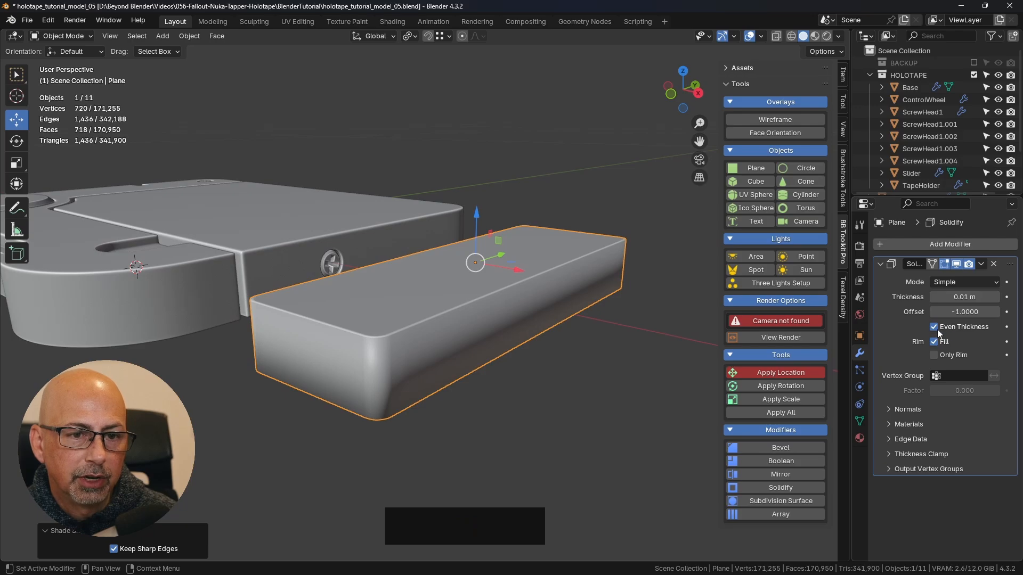
left_click(906, 409)
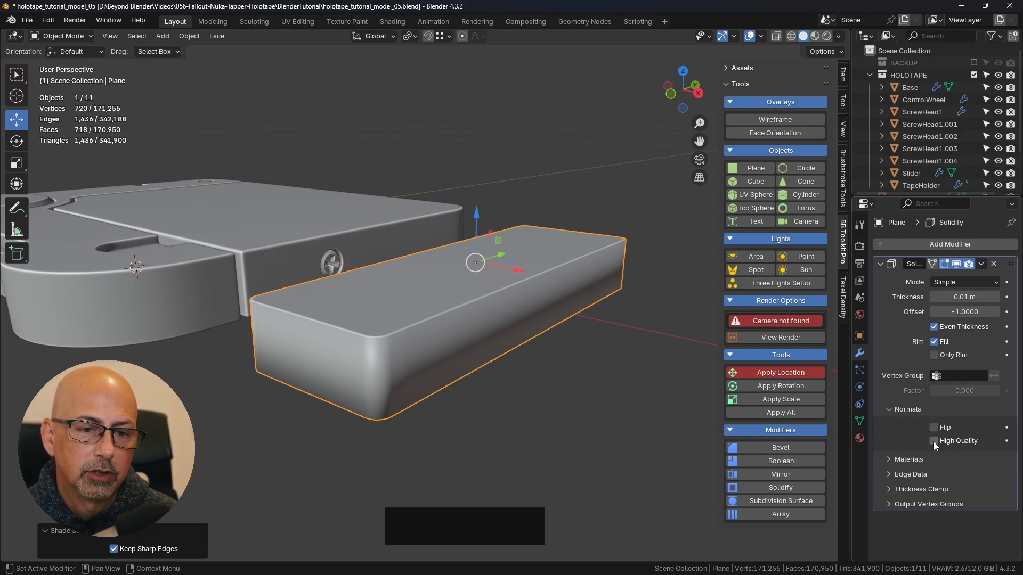
left_click(933, 441)
left_click(937, 441)
left_click(907, 409)
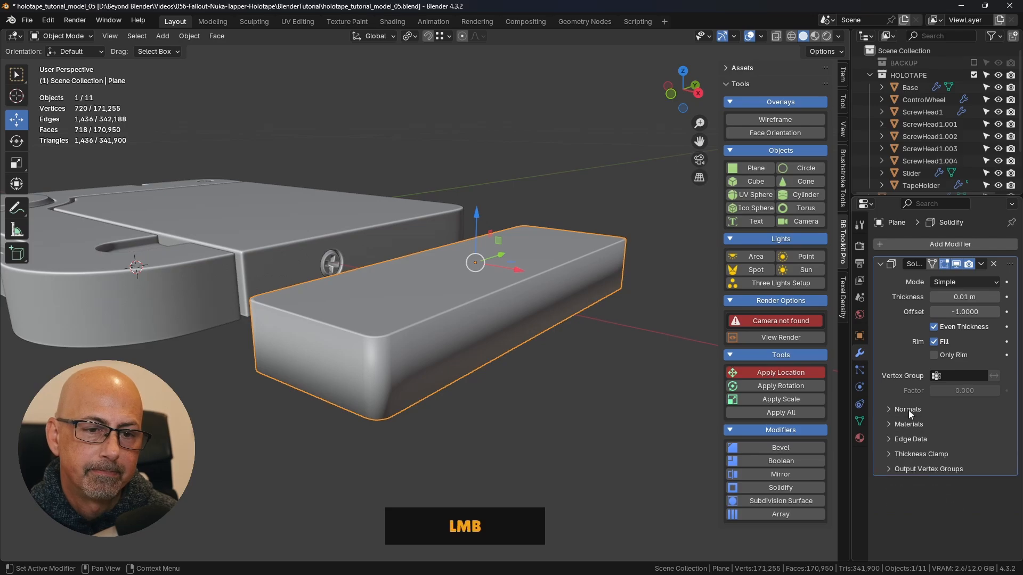
middle_click_drag(504, 275, 499, 287)
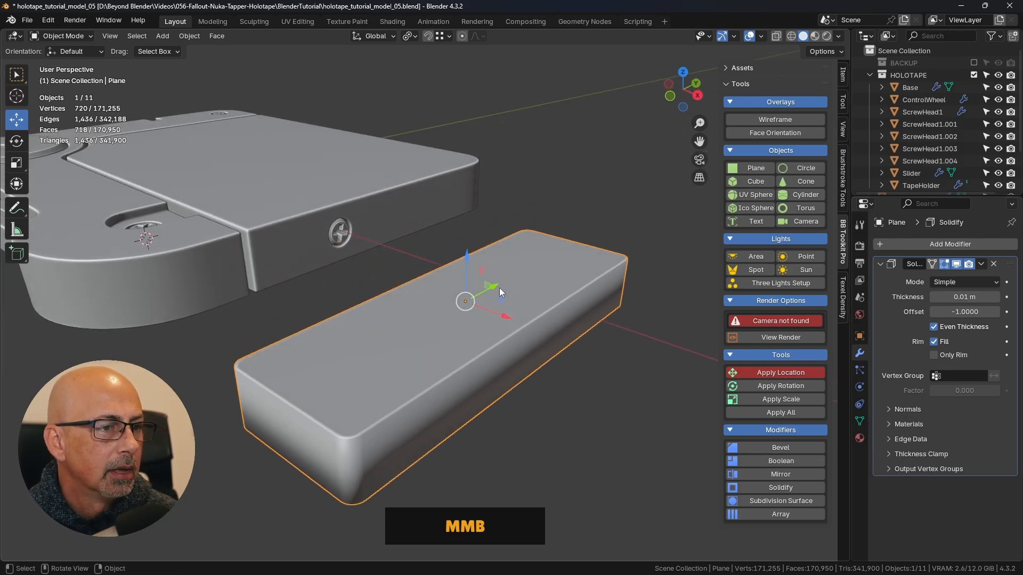
- Set the Solidify modifier's thickness to 0.001 m
scroll(533, 317, "up", 3)
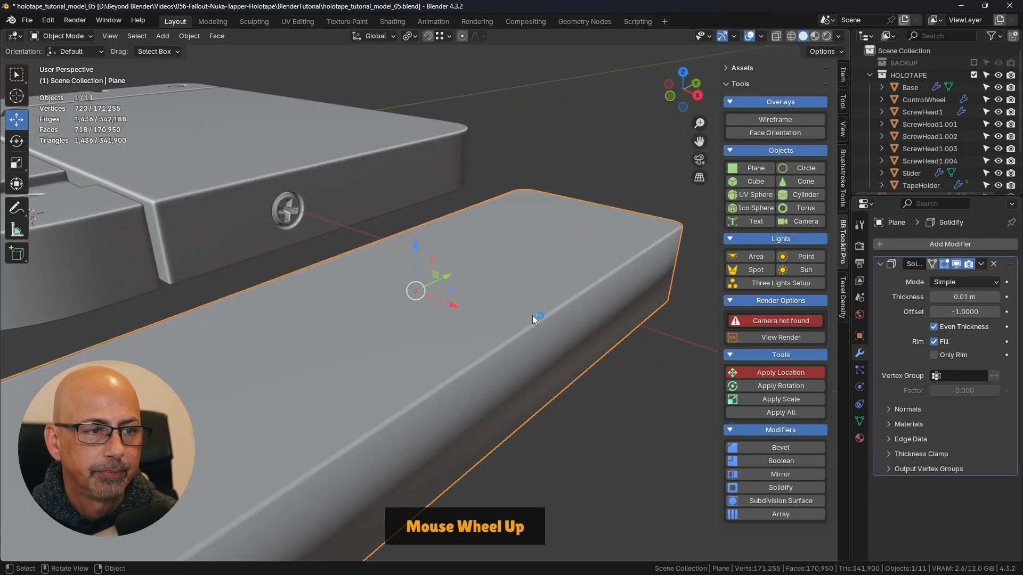
left_click(964, 296)
left_click_drag(964, 297, 933, 297)
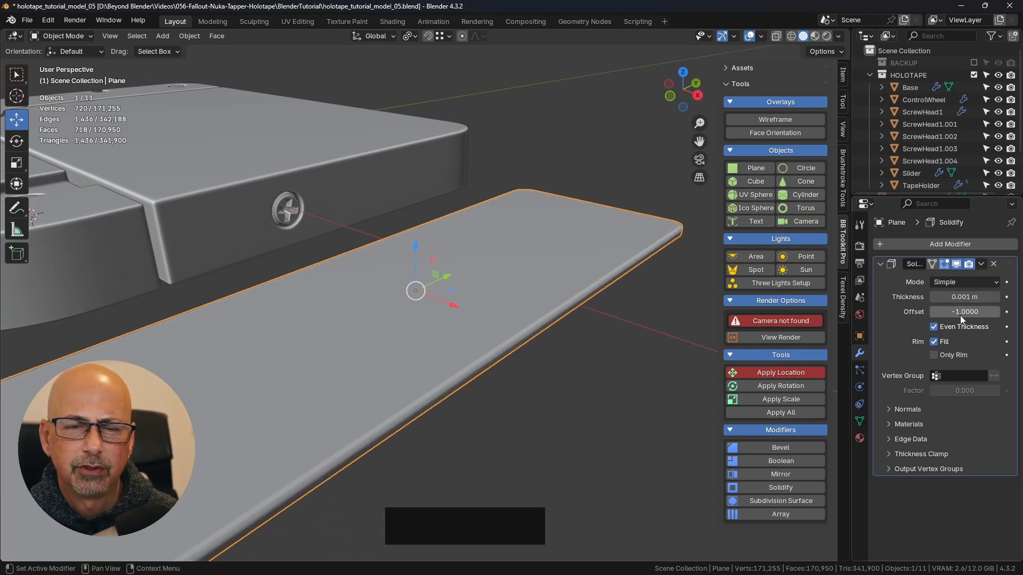
- Set the Solidify modifier's thickness to 0.0004 m
middle_click_drag(416, 411, 483, 346, "shift")
middle_click_drag(415, 380, 438, 291)
left_click(959, 297)
left_click(960, 296)
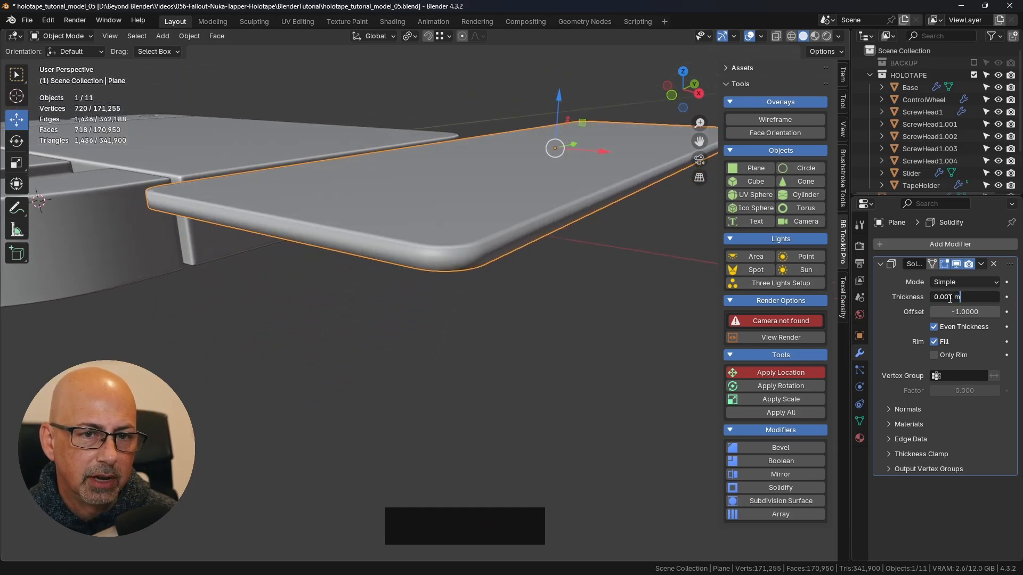
left_click(949, 296)
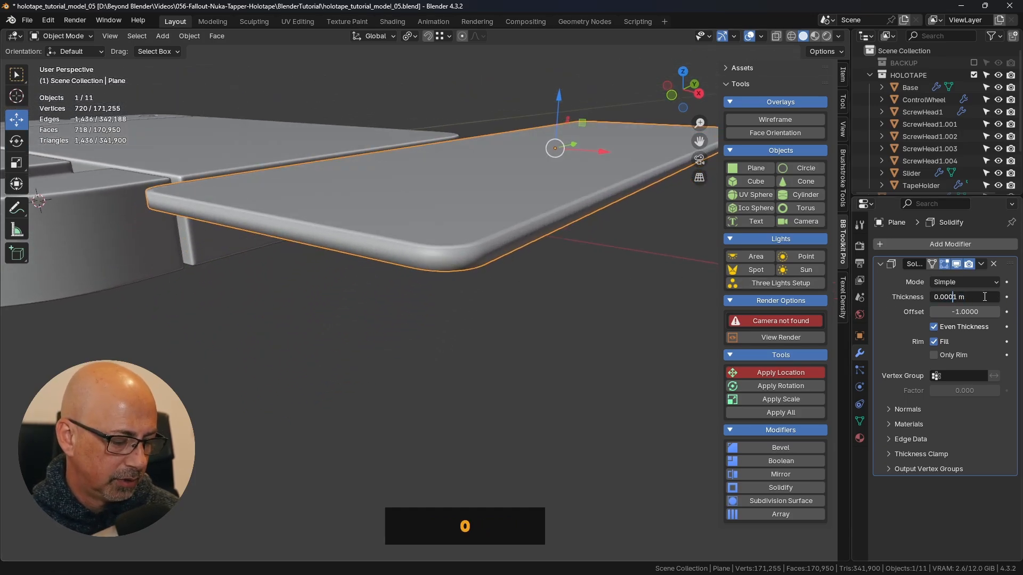
key("Delete")
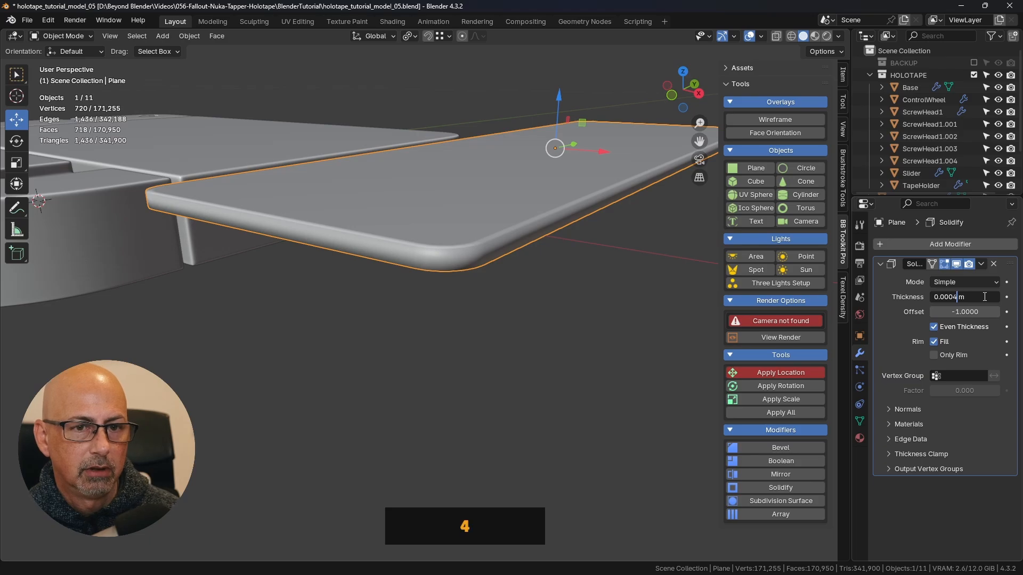
type("4")
key("Return")
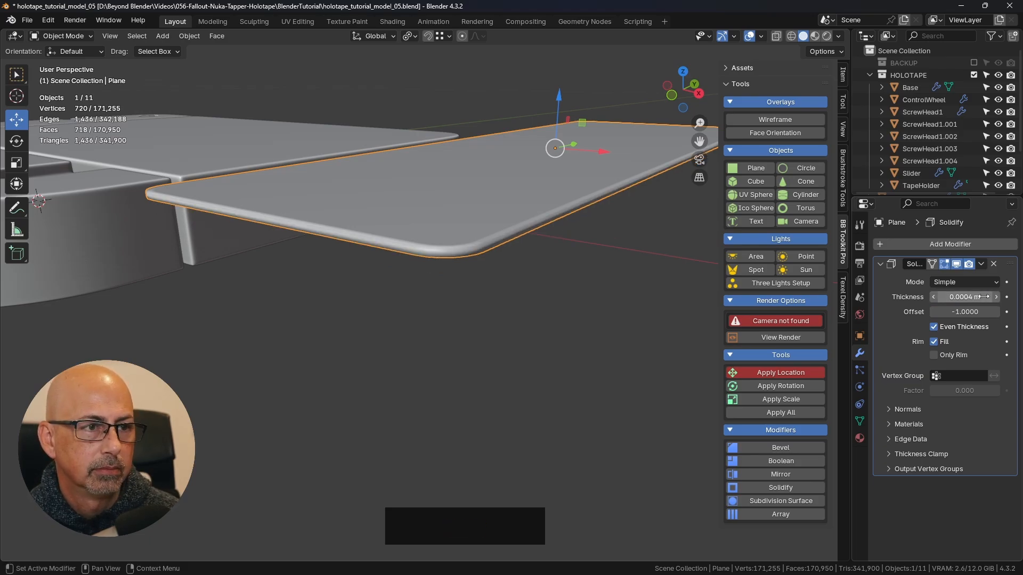
- Set the Solidify modifier's thickness to 0.0003 m and apply the modifier to the plane's mesh
left_click(956, 299)
left_click(954, 297)
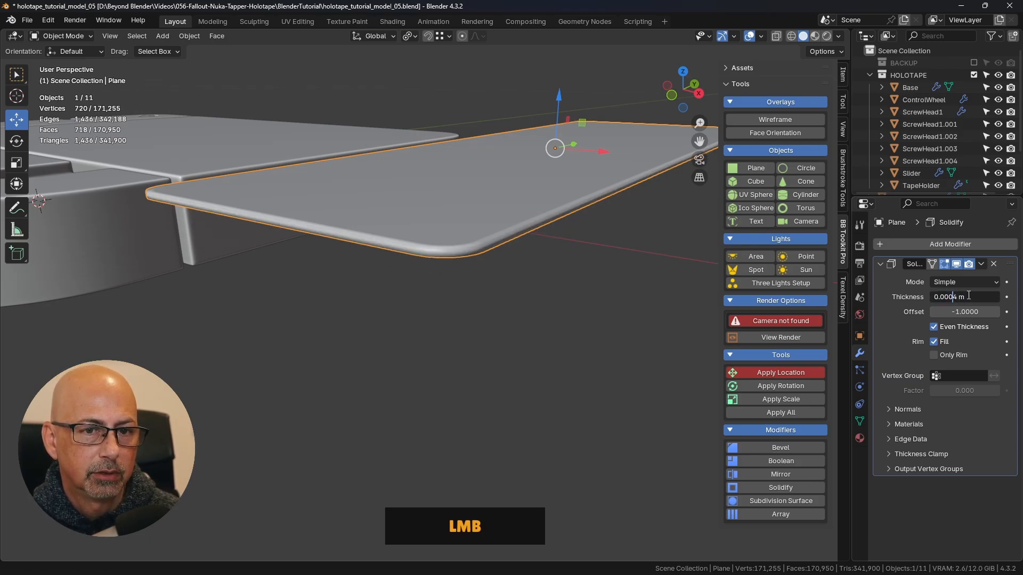
key("Delete")
type("3")
key("Return")
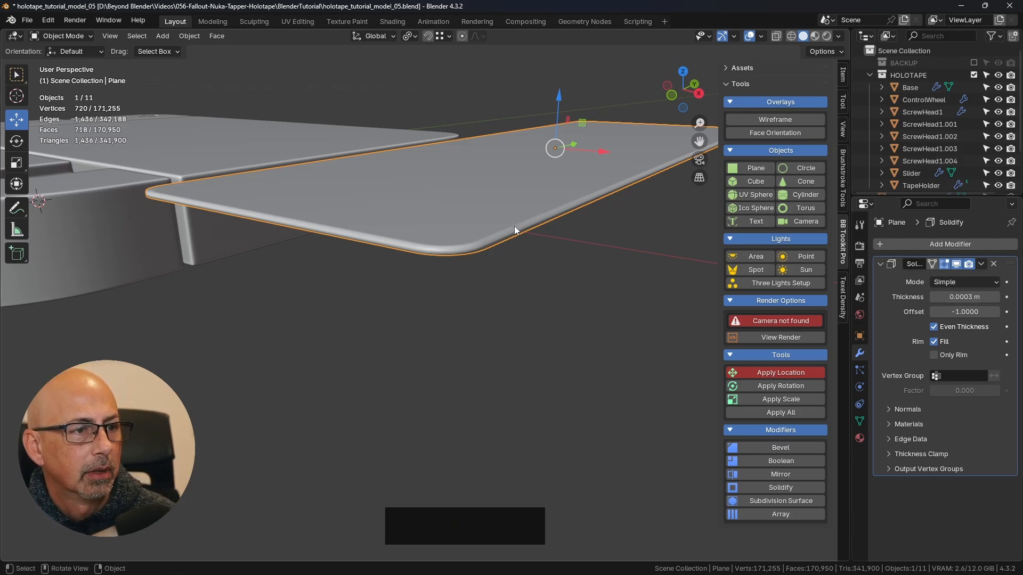
left_click(982, 264)
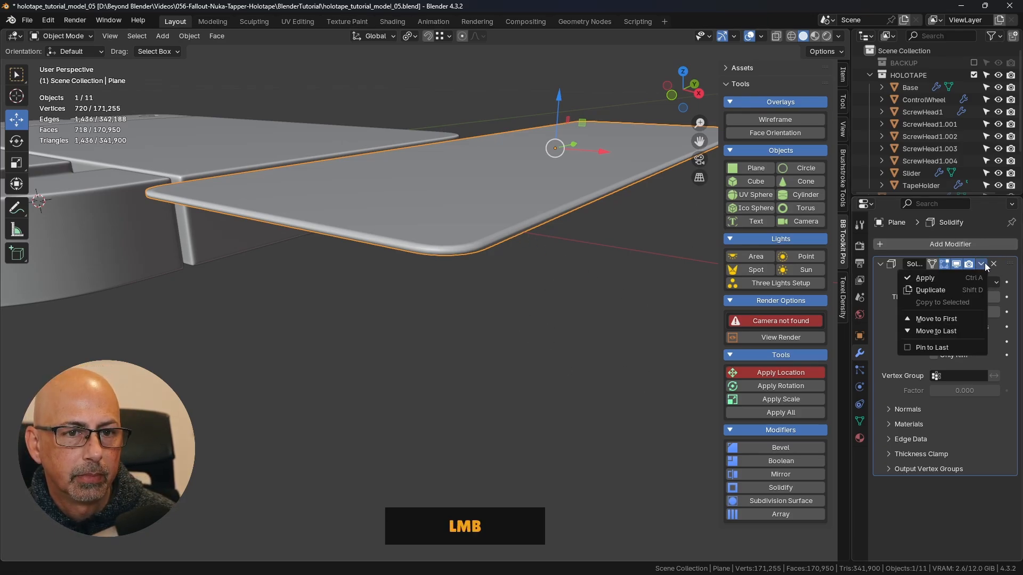
left_click(934, 279)
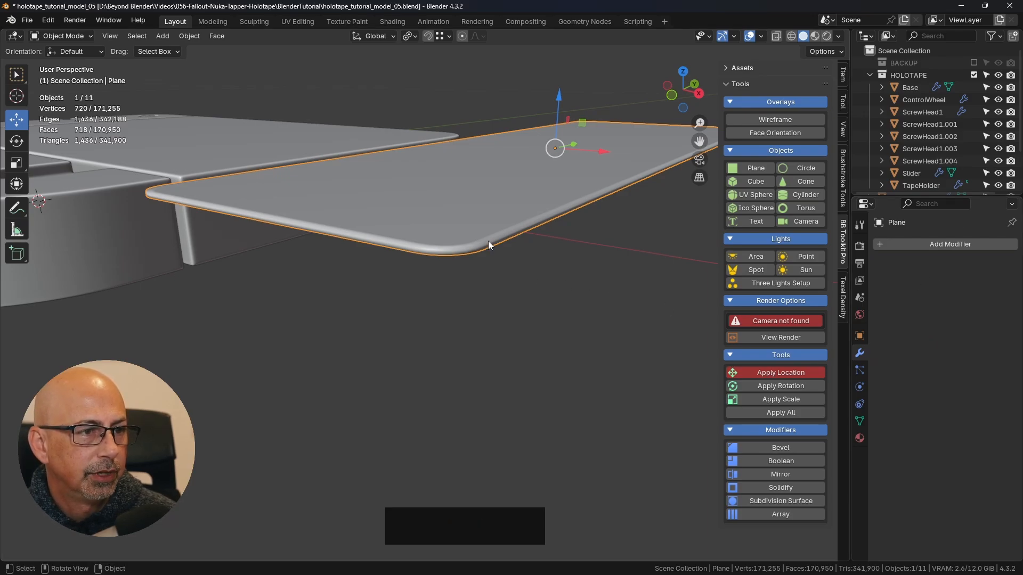
- Examine the thin plate's mesh in Edit Mode and its shaded edges and corners in Object Mode
key("Tab")
left_click(571, 241)
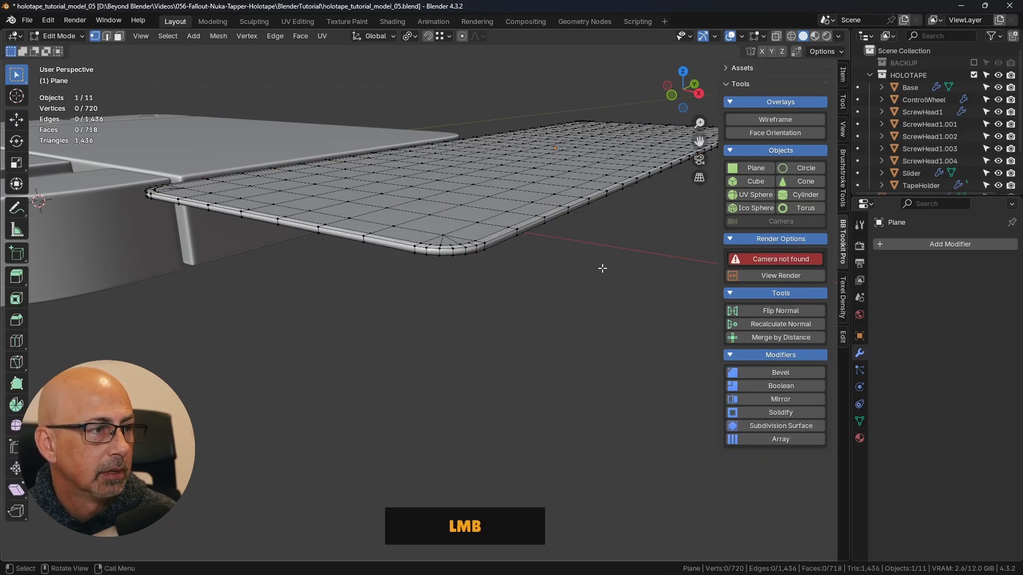
middle_click_drag(601, 268, 559, 306, "shift")
key("Tab")
left_click(475, 317)
scroll(500, 360, "down", 2)
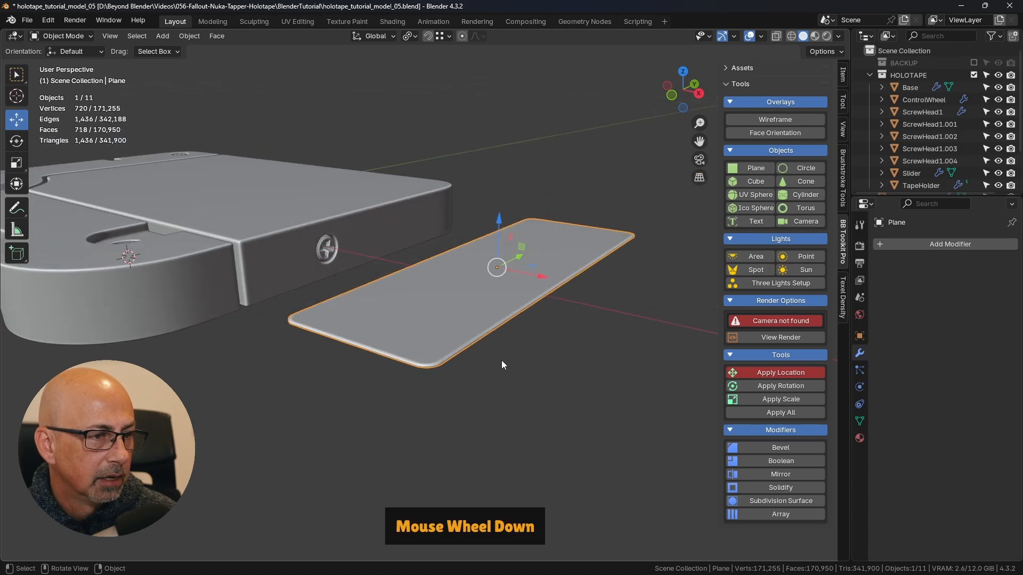
left_click(502, 365)
middle_click_drag(502, 365, 646, 299)
scroll(551, 262, "up", 6)
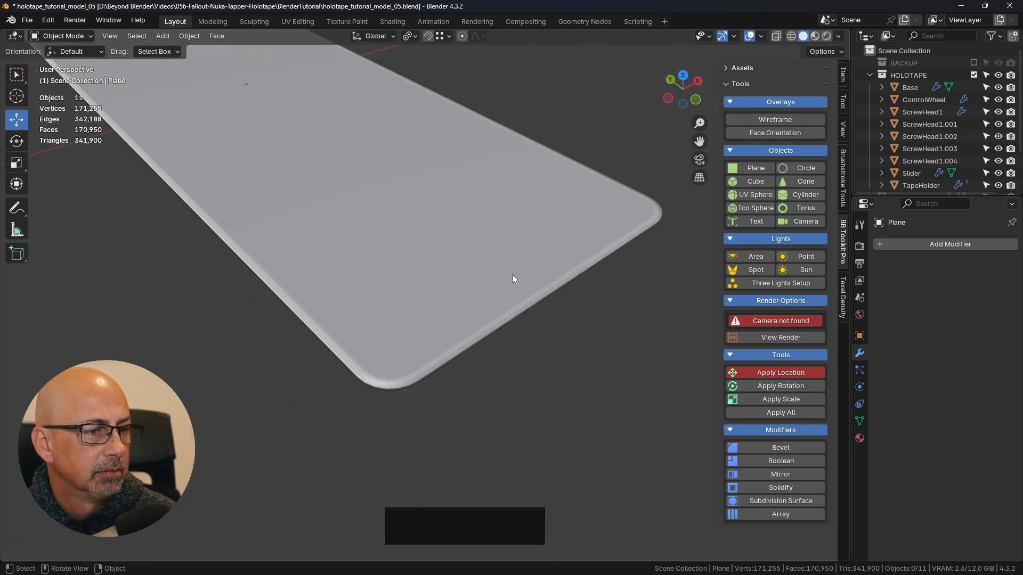
- Enter Edit Mode on the thin plate and switch to edge selection
left_click(504, 261)
key("Tab")
left_click(542, 258)
middle_click_drag(542, 257, 527, 273)
scroll(495, 262, "up", 4)
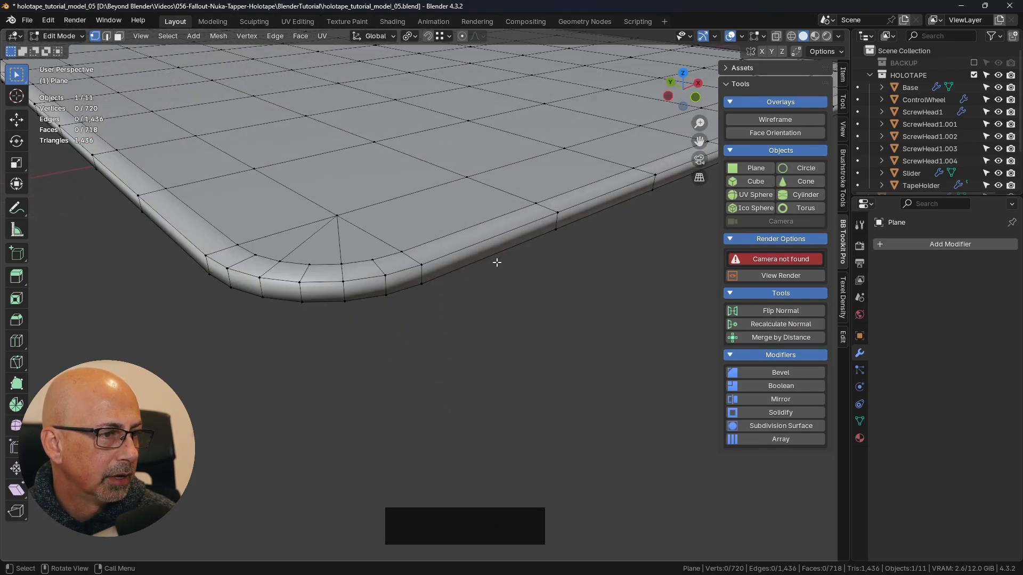
key("2")
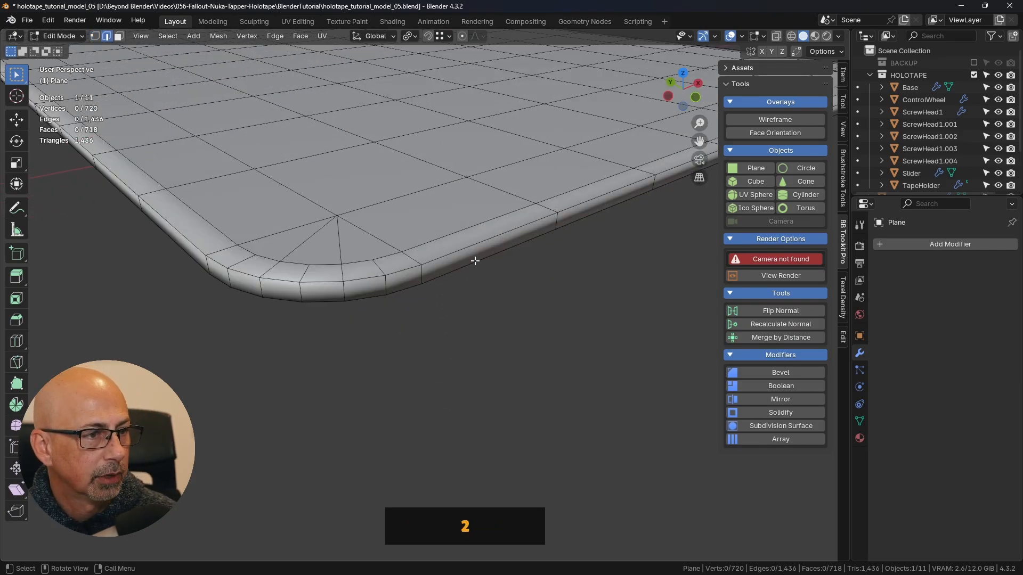
- Select both the upper and lower outer edge loops running around the plate's rim
left_click(437, 259, "alt")
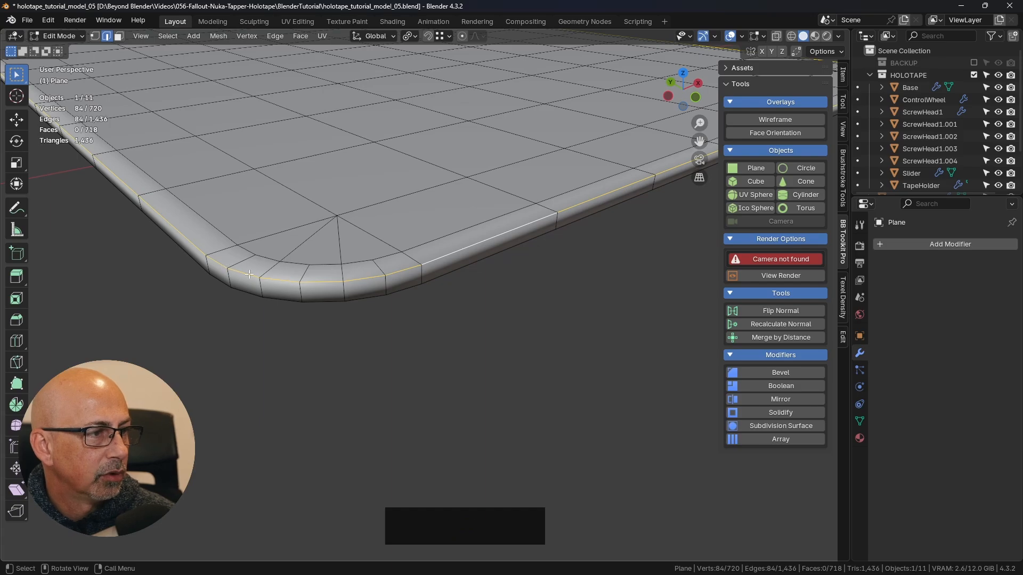
left_click(281, 299, "alt+shift")
scroll(372, 319, "down", 6)
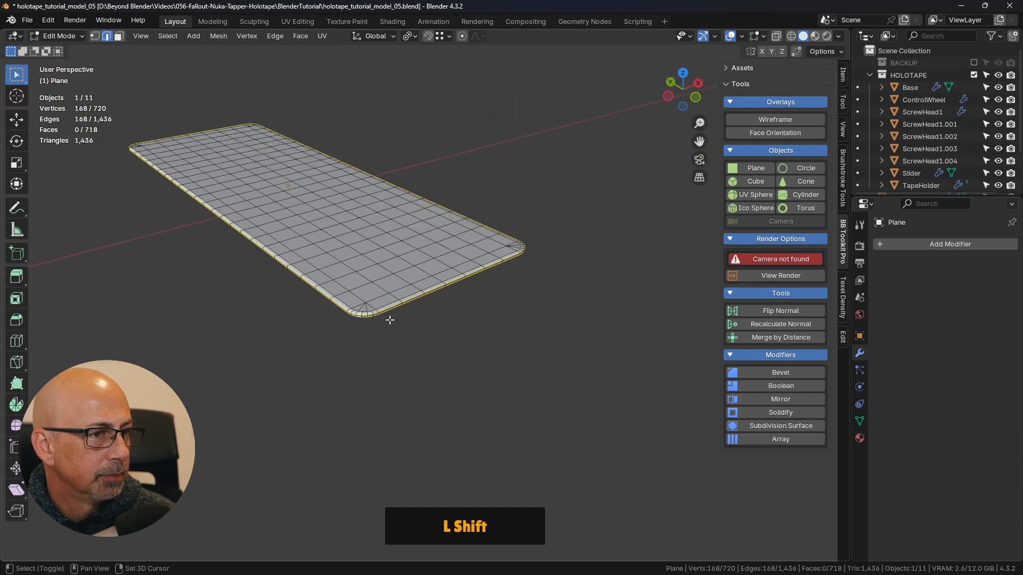
middle_click_drag(510, 296, 463, 299)
scroll(464, 299, "up", 5)
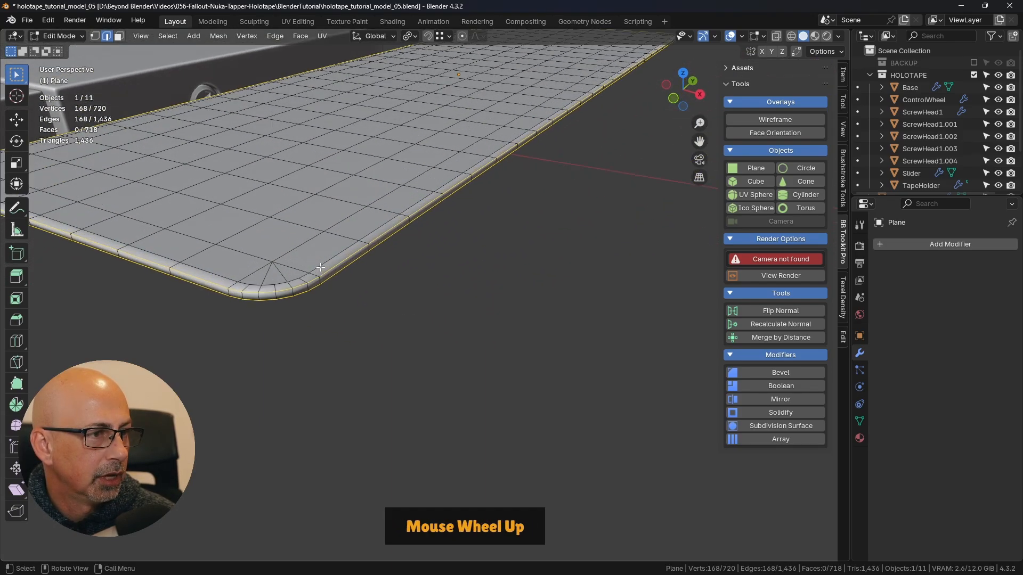
middle_click_drag(373, 265, 469, 305, "shift")
left_click(545, 304, "alt")
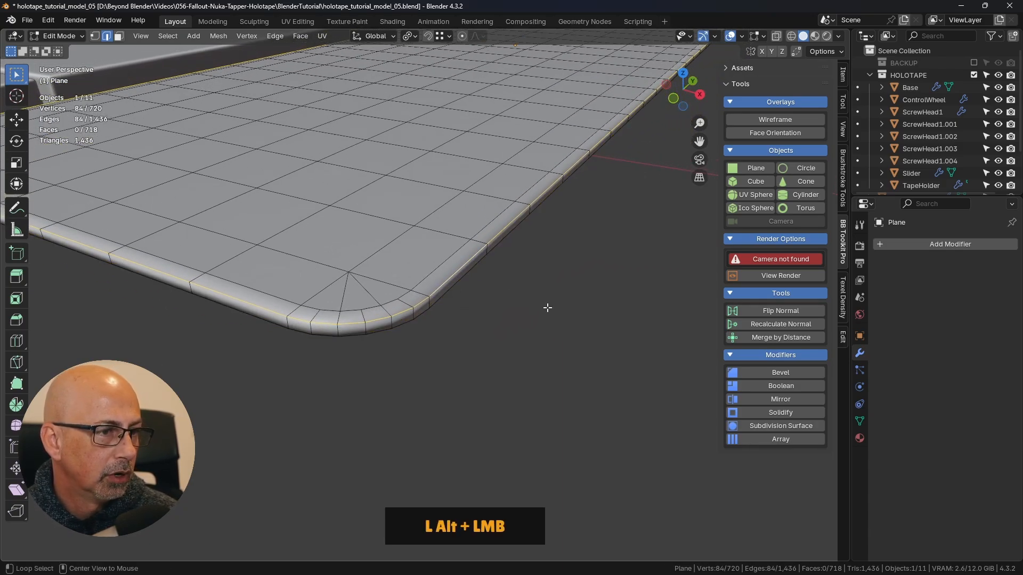
left_click(421, 316, "alt+shift")
left_click(420, 316, "alt+shift")
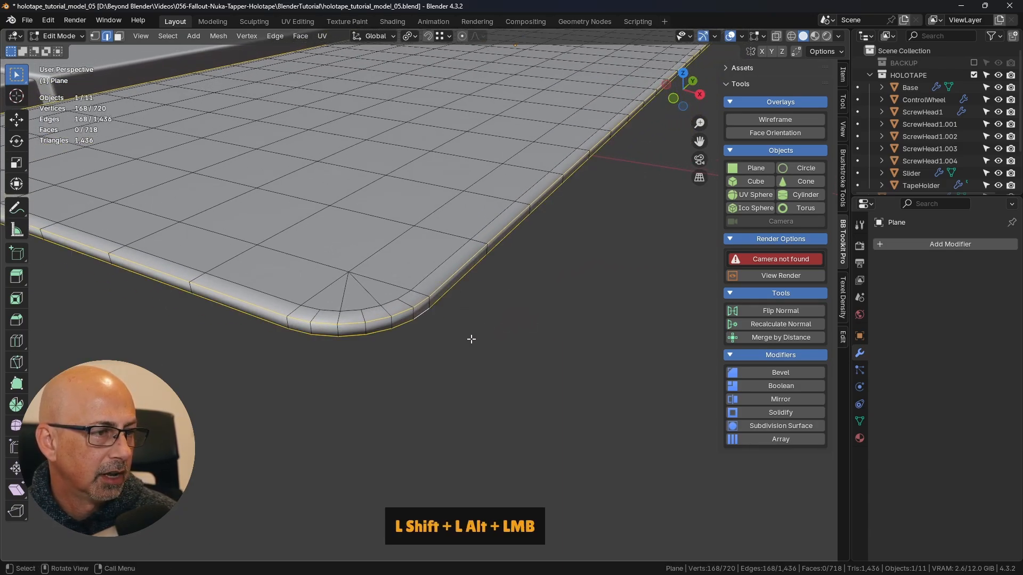
scroll(469, 338, "down", 4)
mouse_move(469, 337)
middle_mouse_down("shift")
mouse_move(466, 346)
mouse_move(505, 336)
mouse_move(472, 350)
middle_mouse_up("shift")
scroll(435, 357, "up", 1)
scroll(435, 358, "up", 3)
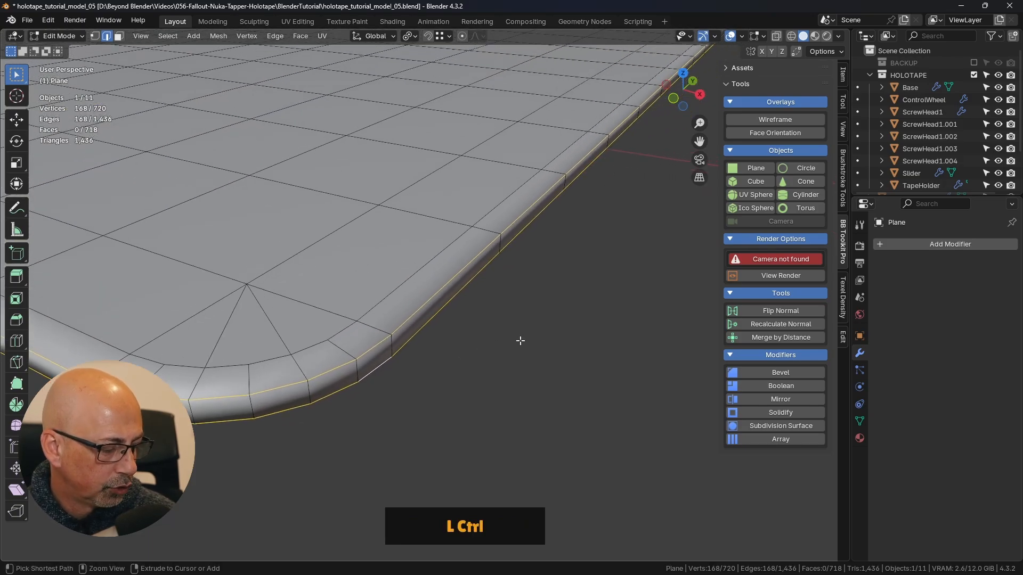
- Bevel the two selected rim loops with three segments and an offset of about 0.000088 m
key("ctrl+b")
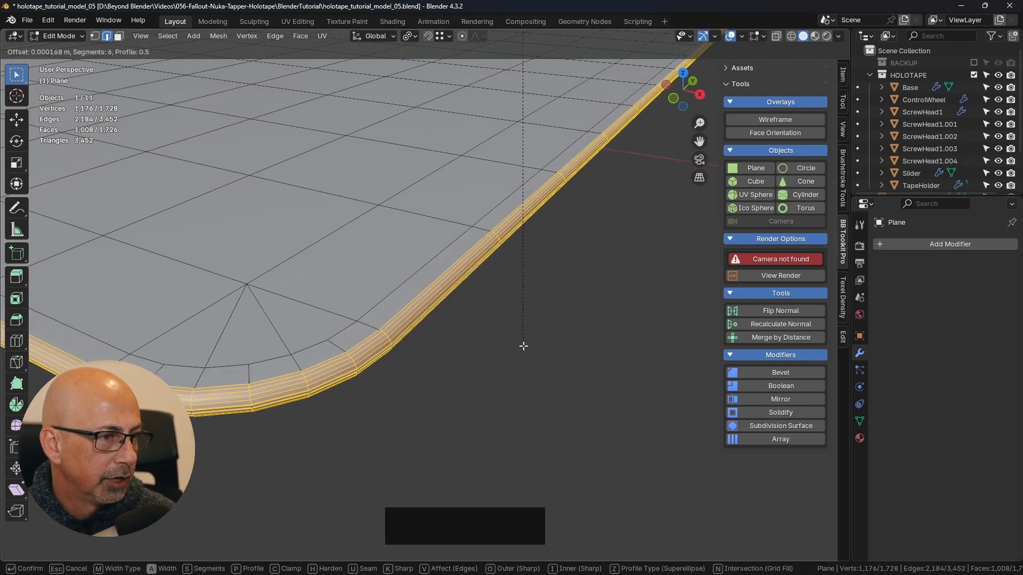
key("shift")
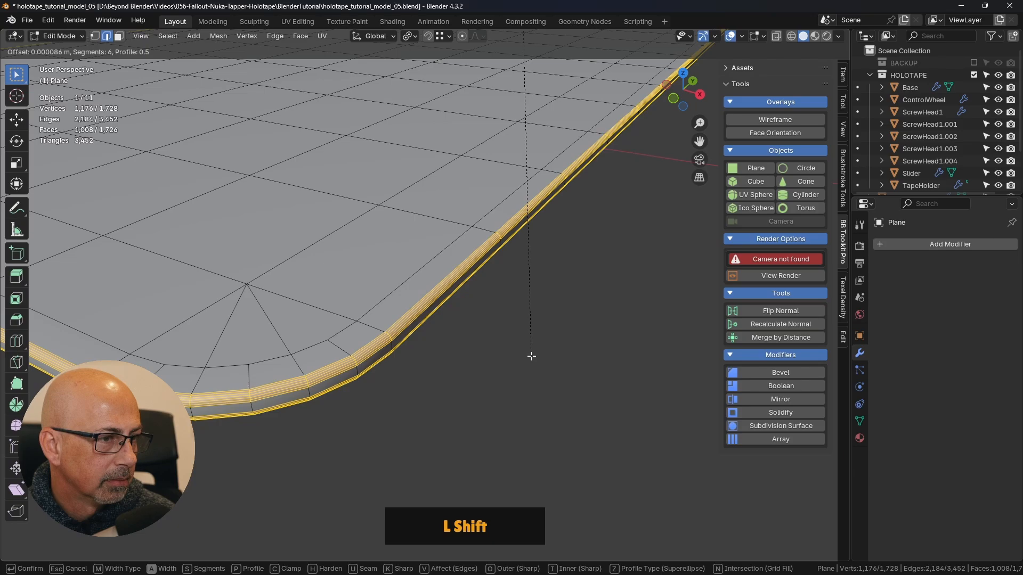
scroll(531, 356, "up", 1)
scroll(531, 356, "down", 5)
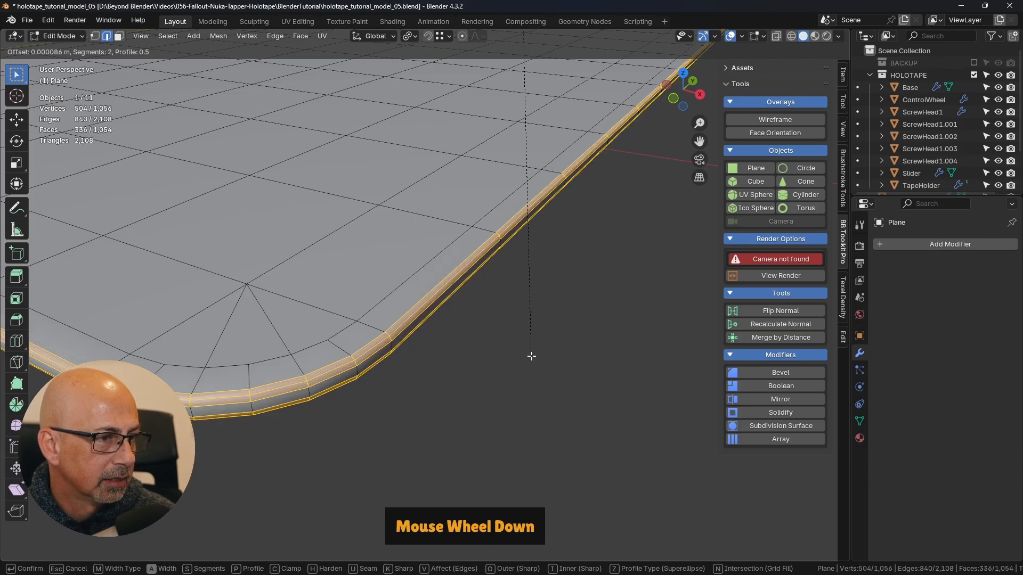
key("shift")
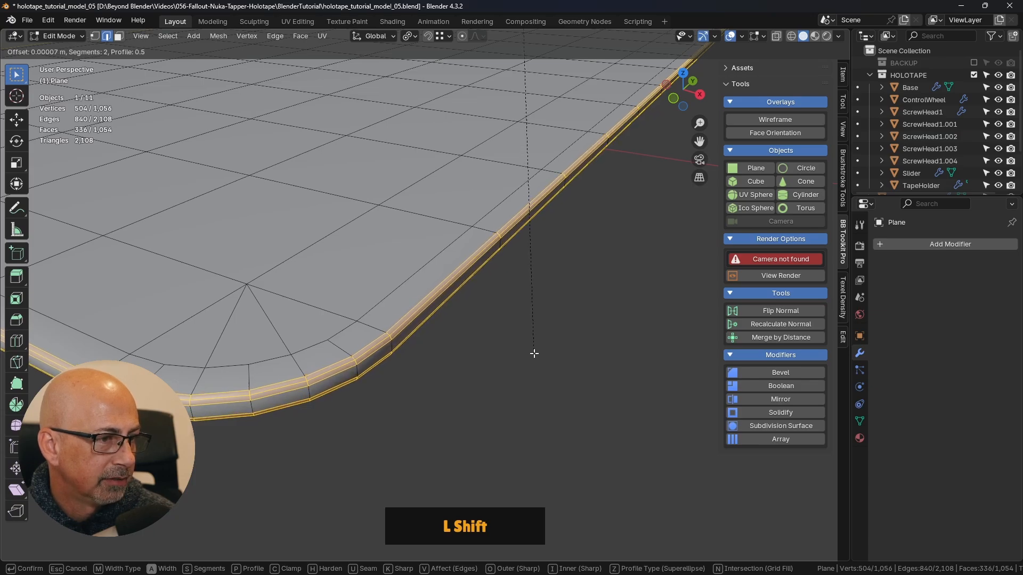
scroll(534, 352, "up", 1, "shift")
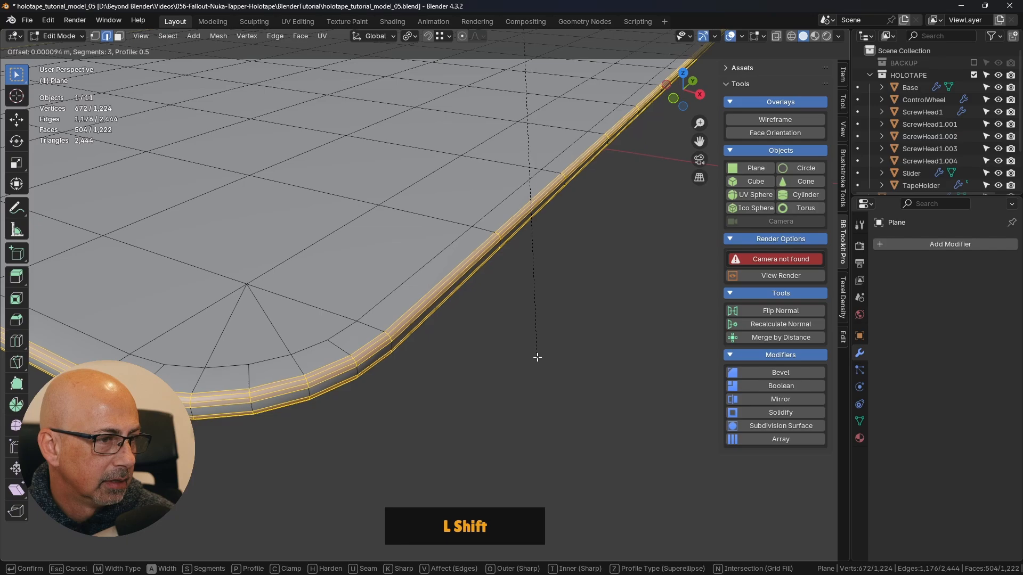
left_click(537, 356, "shift")
- Return to Object Mode and check the shading of the plate's beveled rim
key("Tab")
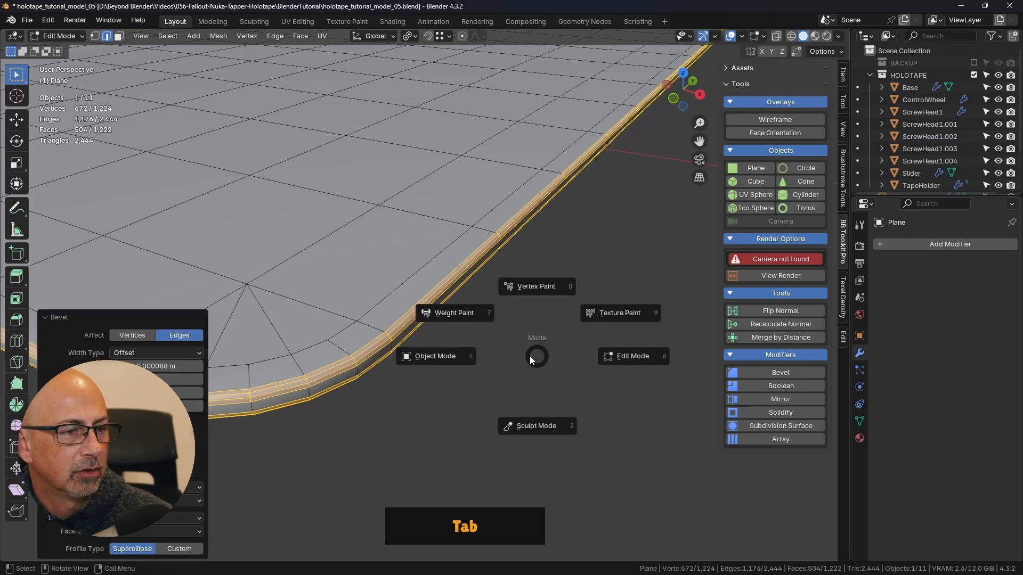
left_click(455, 363)
left_click(510, 343)
scroll(511, 343, "down", 5)
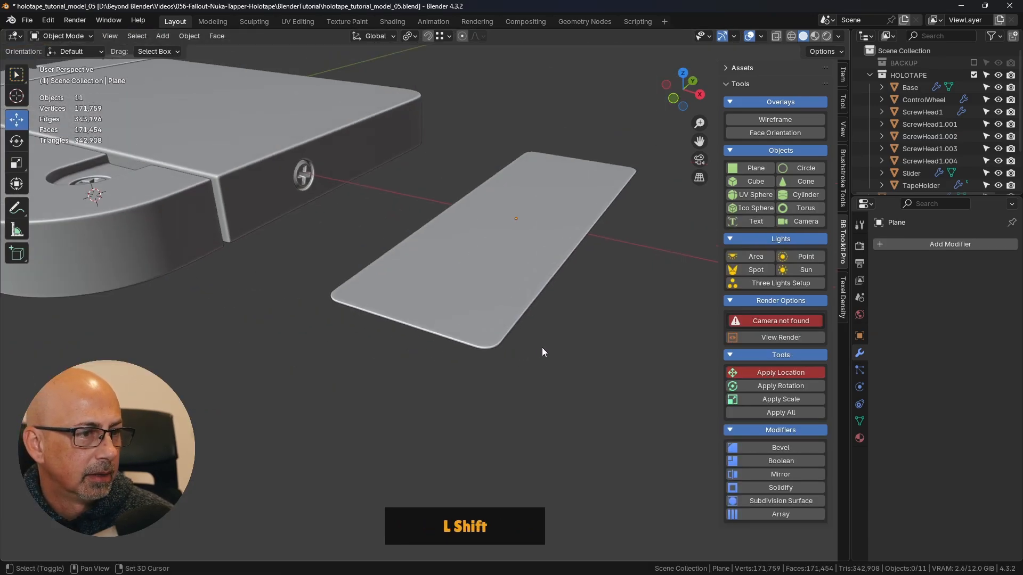
middle_click_drag(541, 347, 519, 337, "shift")
scroll(520, 337, "down", 3)
left_click(522, 319)
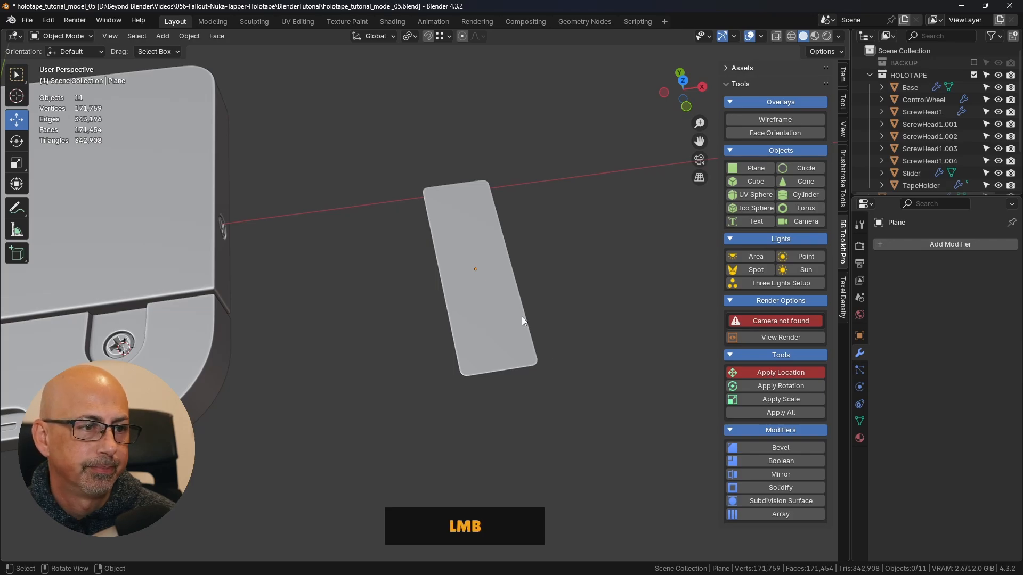
- Examine the holotape's slotted underside and the area beside the slots from below
middle_click_drag(487, 394, 506, 236)
middle_click_drag(462, 338, 503, 275, "shift")
middle_click_drag(279, 427, 301, 389)
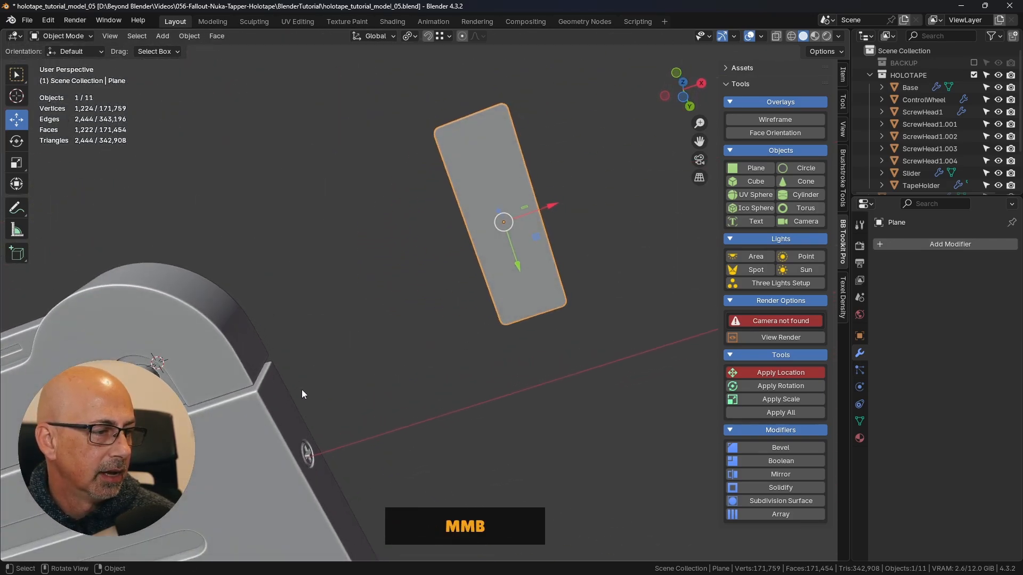
middle_click_drag(280, 458, 350, 268, "shift")
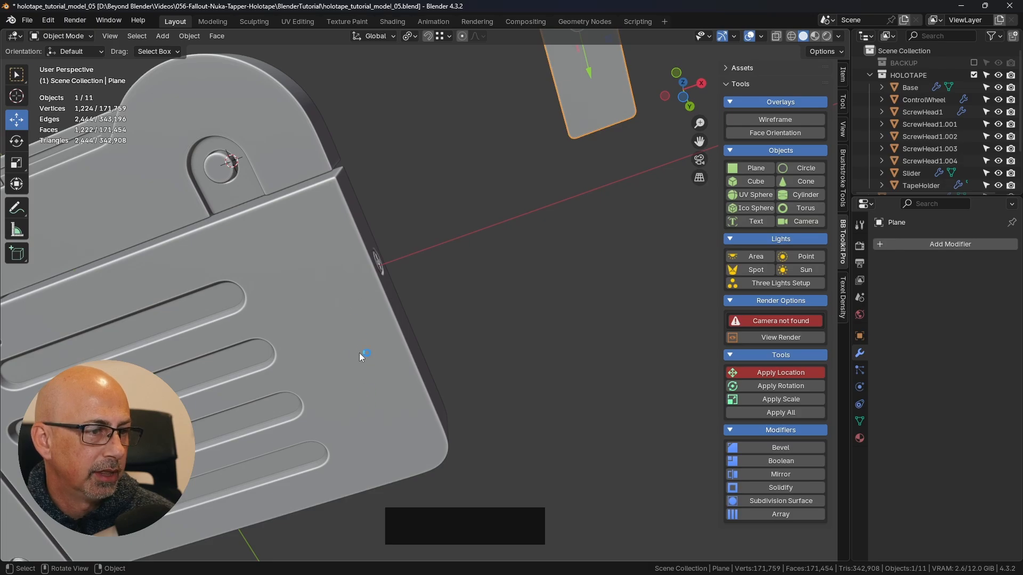
scroll(458, 314, "down", 4)
middle_click_drag(558, 263, 539, 282, "shift")
left_click(587, 267)
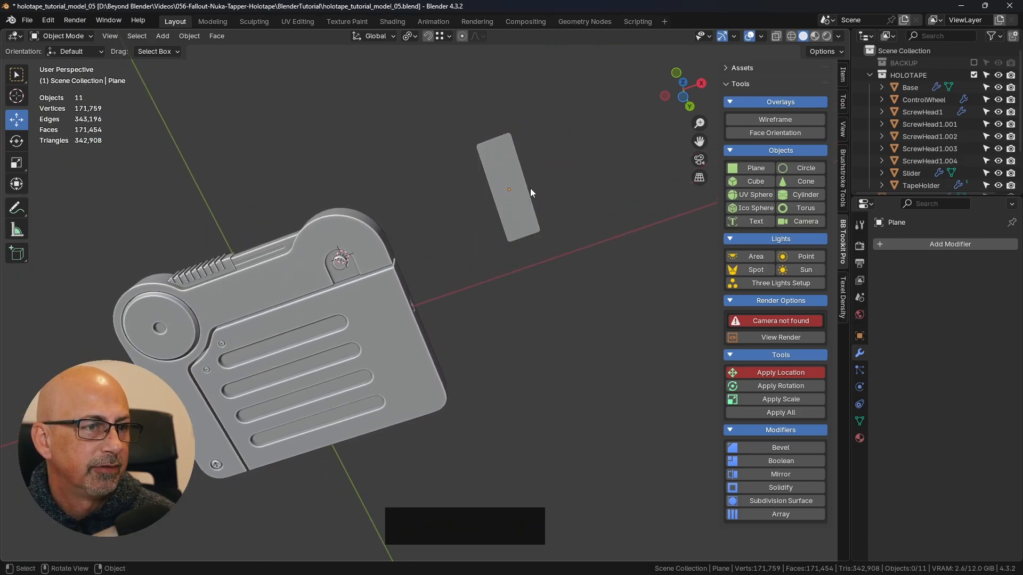
- Turn on the Face Orientation overlay to check the normals of the plate and the holotape
left_click(774, 135)
middle_click_drag(653, 263, 575, 305)
left_click(490, 351)
left_click(564, 341)
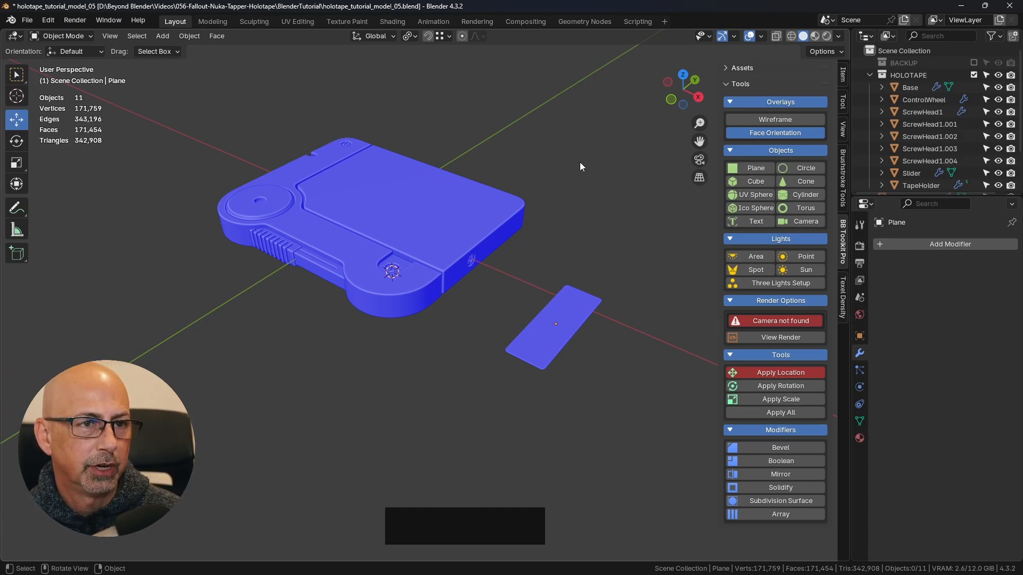
- Move the plate along X over the holotape body and down along Z to its underside
left_click(520, 208)
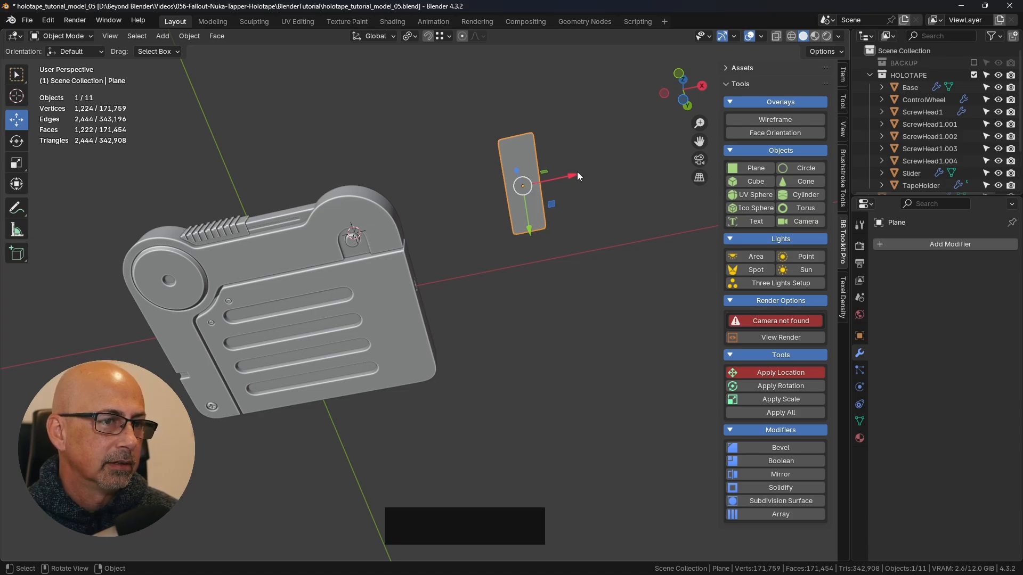
left_click_drag(578, 175, 444, 211)
middle_click_drag(444, 211, 363, 257)
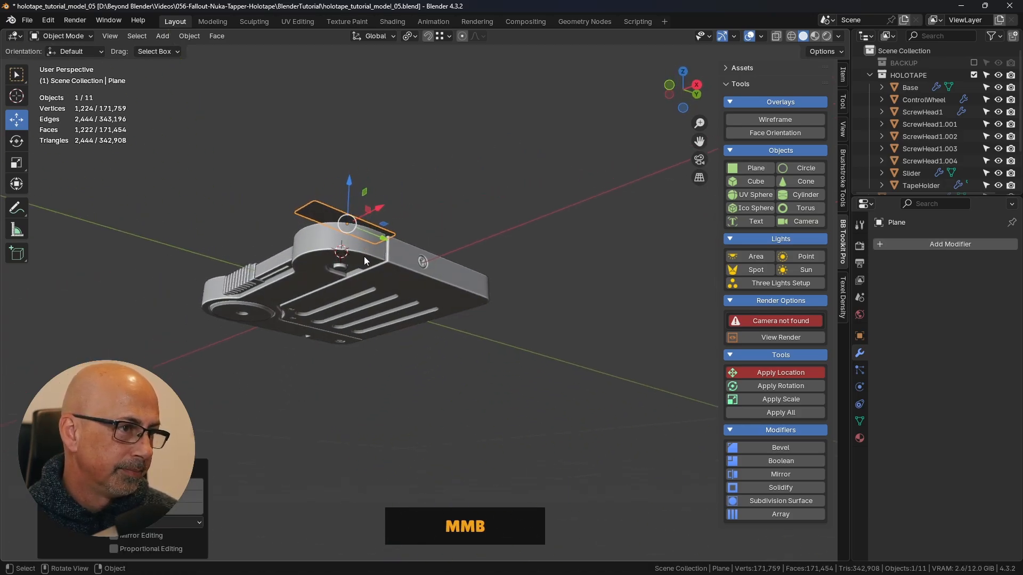
left_click_drag(348, 183, 467, 302)
middle_click_drag(467, 302, 464, 200)
- Position the plate on the underside between the slot ends and the body's outer side edge
key("KP_7")
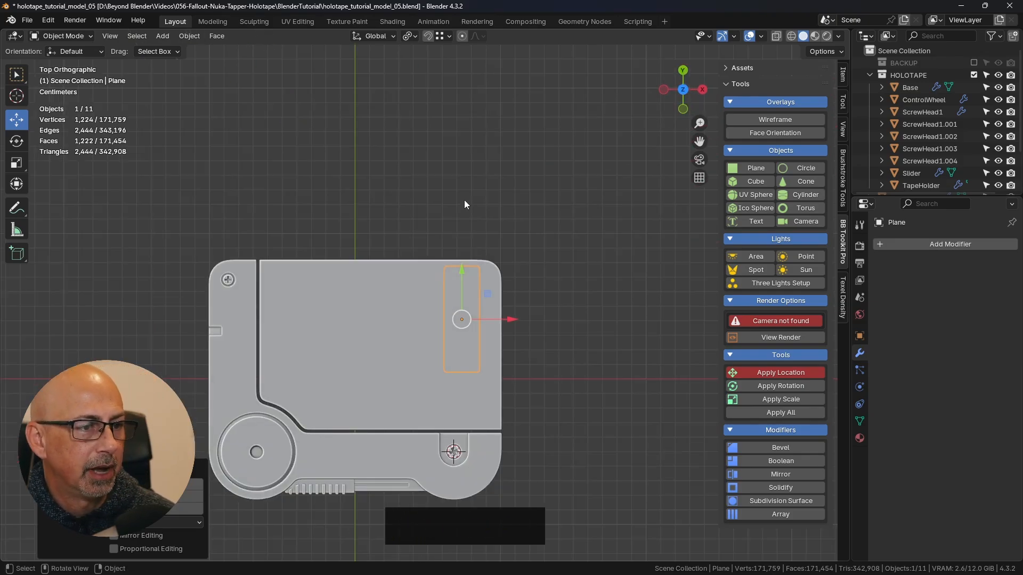
key("ctrl+KP_7")
scroll(464, 260, "up", 5)
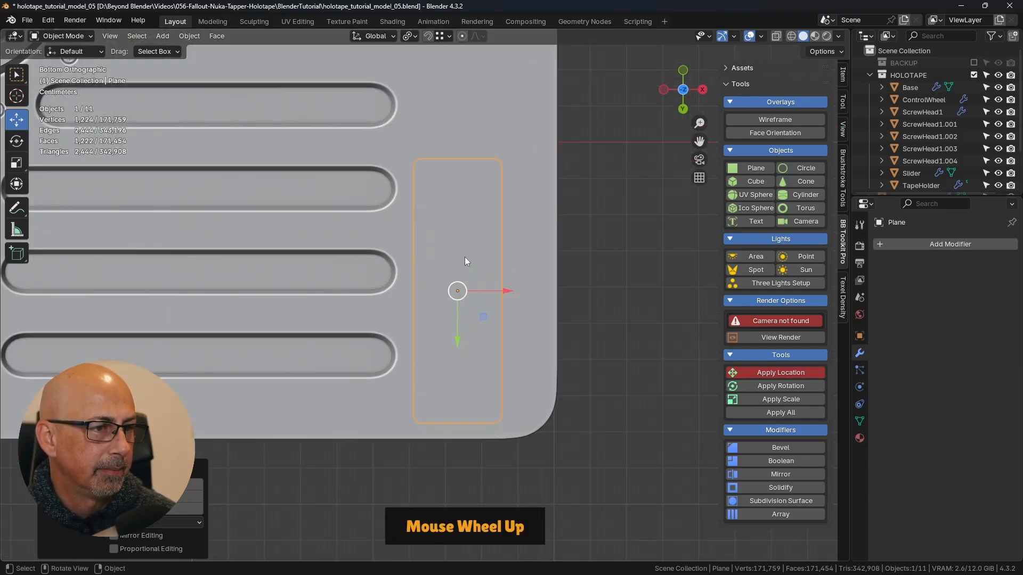
key("shift")
left_click_drag(472, 280, 493, 239)
key("shift")
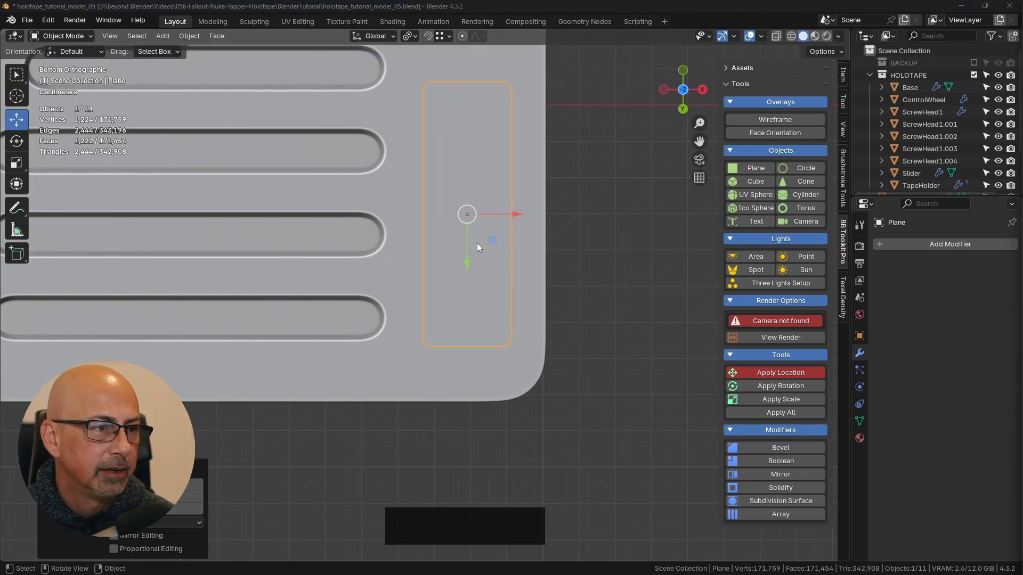
left_click_drag(496, 243, 489, 257)
middle_click_drag(582, 230, 576, 269, "shift")
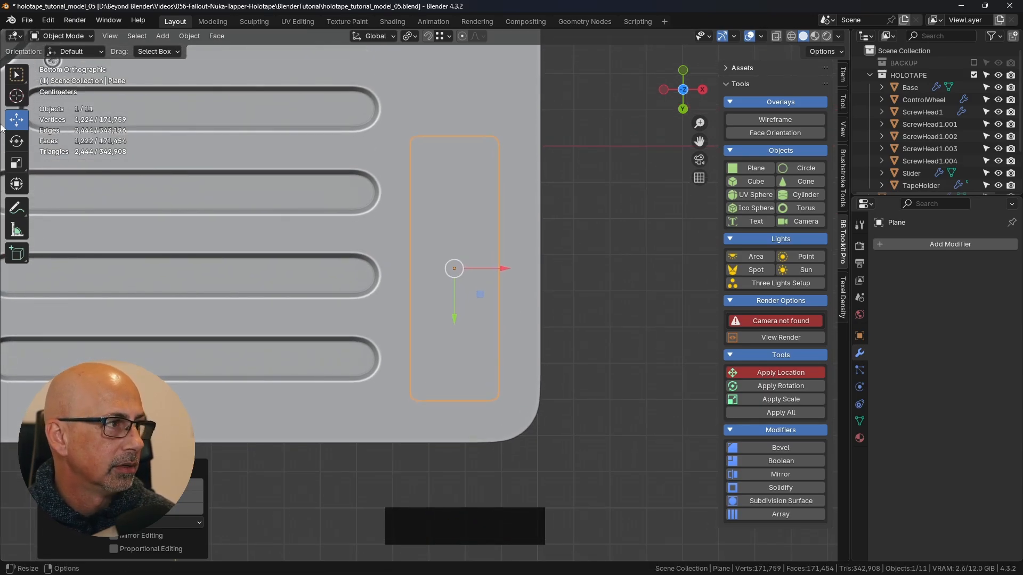
- Rotate the plate by 5° on the holotape's underside and reselect it
key("r")
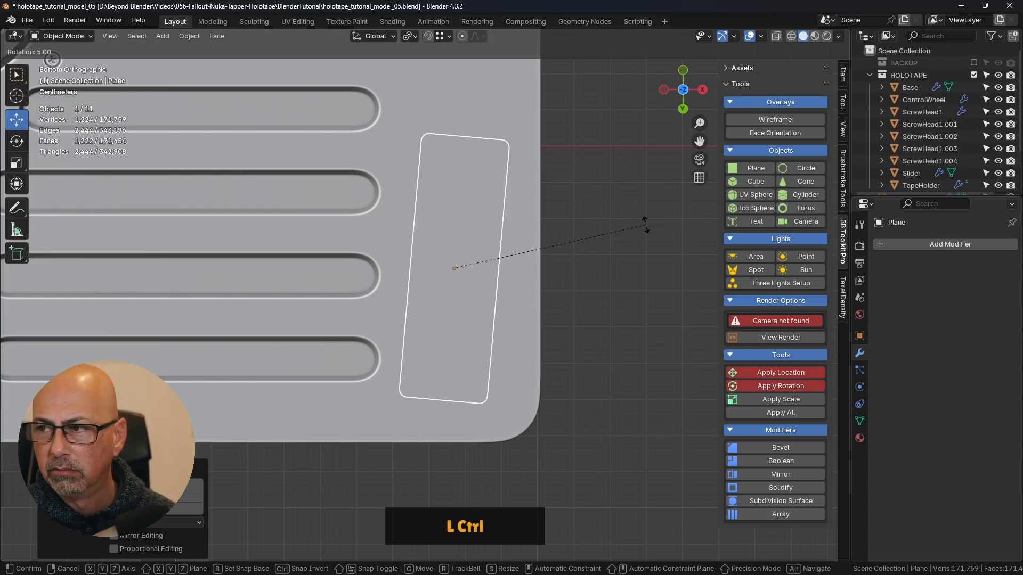
left_click(647, 226, "ctrl")
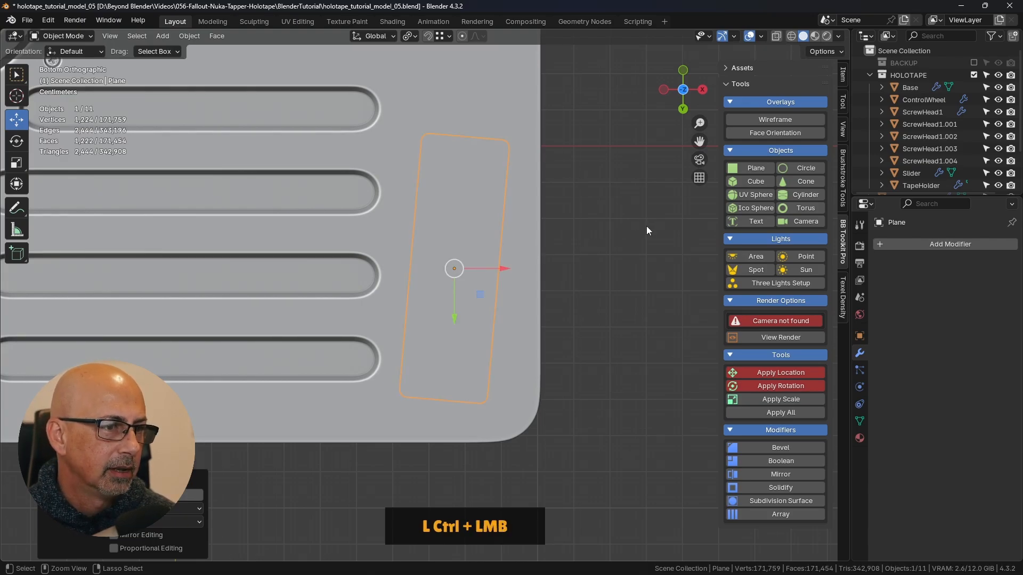
middle_click_drag(585, 334, 577, 283, "shift")
left_click(607, 251)
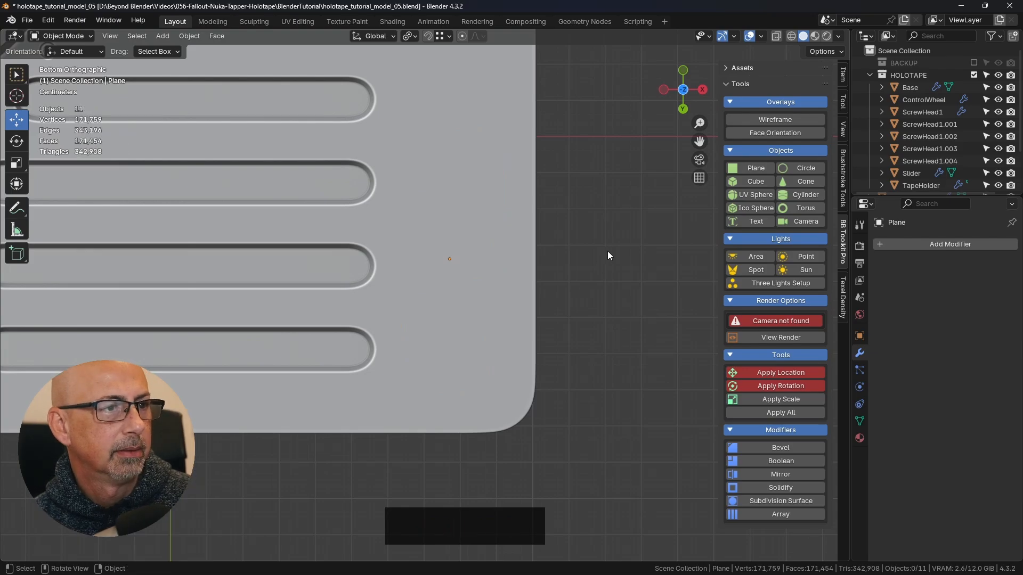
middle_click_drag(607, 250, 561, 306)
scroll(562, 307, "down", 5)
left_click(471, 234)
left_click(471, 234)
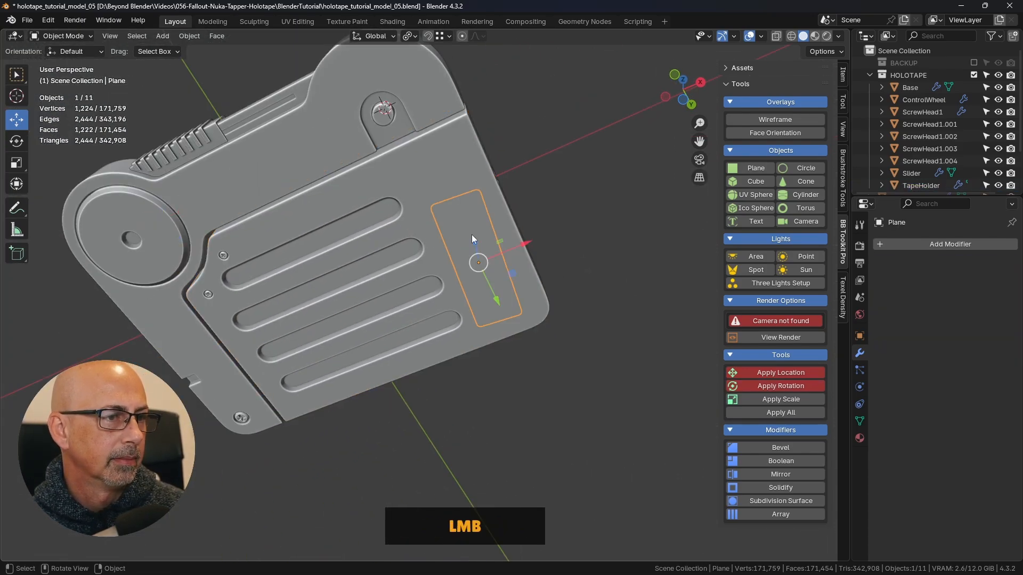
- Lower the plate slightly along Z so it lies just beneath the holotape's bottom surface
middle_click_drag(519, 250, 454, 350)
scroll(385, 238, "up", 4)
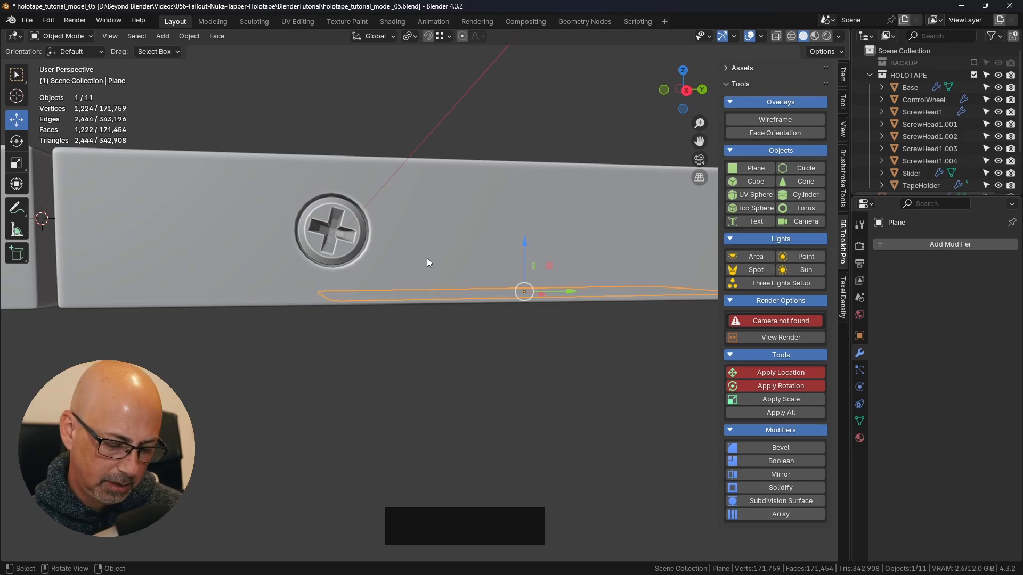
key("KP_1")
scroll(566, 314, "up", 2)
middle_click_drag(572, 311, 507, 256, "shift")
scroll(506, 225, "up", 2)
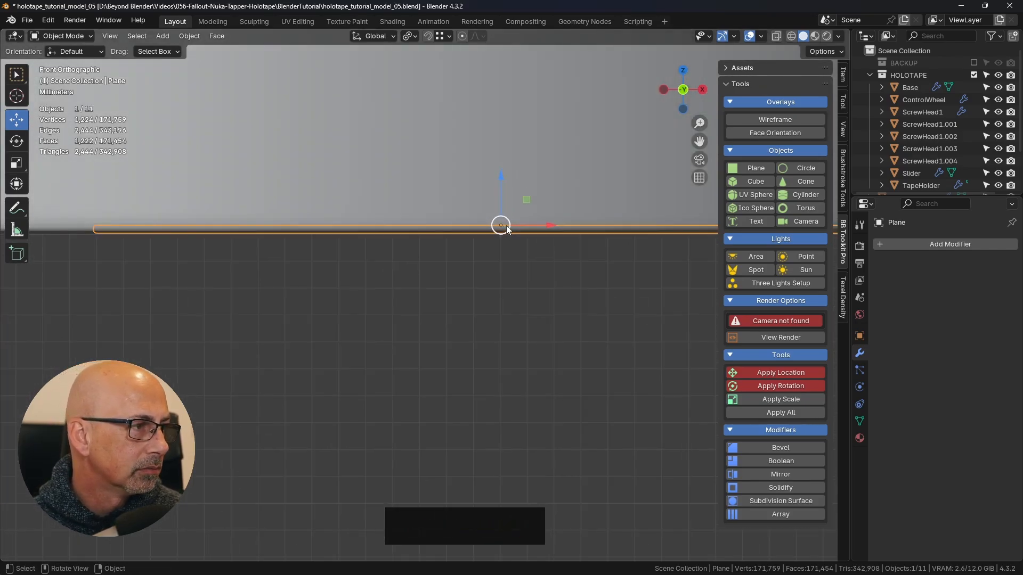
mouse_move(500, 174)
left_mouse_down()
mouse_move(502, 199)
mouse_move(502, 185)
left_mouse_up()
scroll(509, 223, "up", 10)
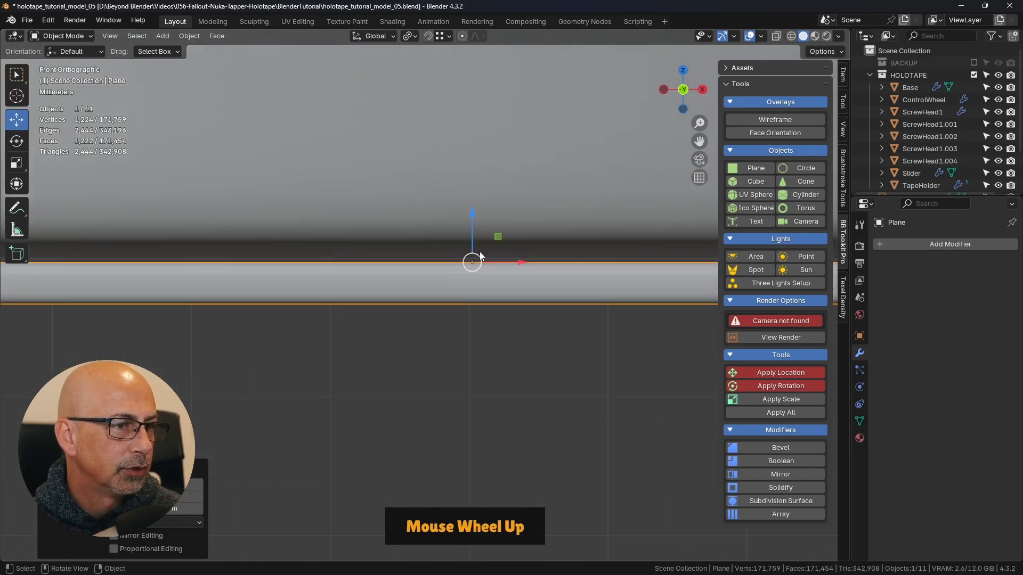
scroll(477, 254, "up", 1)
scroll(474, 250, "down", 15)
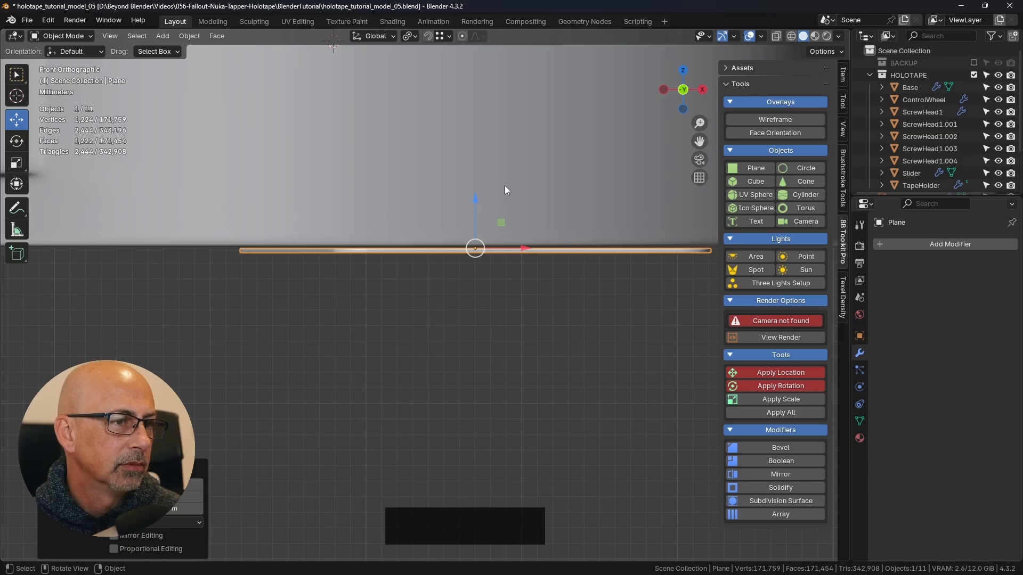
- Move the plate farther down along Z, clear of the holotape's underside
middle_click_drag(505, 190, 526, 224)
scroll(504, 208, "down", 5)
left_click_drag(501, 201, 501, 263)
middle_click_drag(452, 268, 413, 273)
scroll(413, 274, "down", 5)
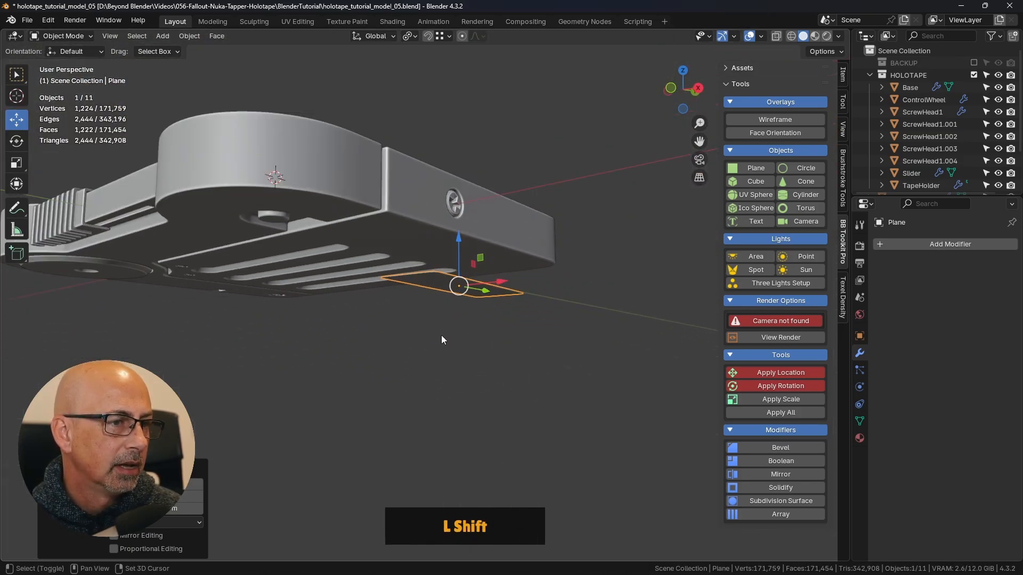
- Raise the plate about 0.012 m along Z so it sits against the holotape's underside, and deselect it
middle_click_drag(441, 339, 497, 344, "shift")
left_click_drag(486, 244, 456, 262)
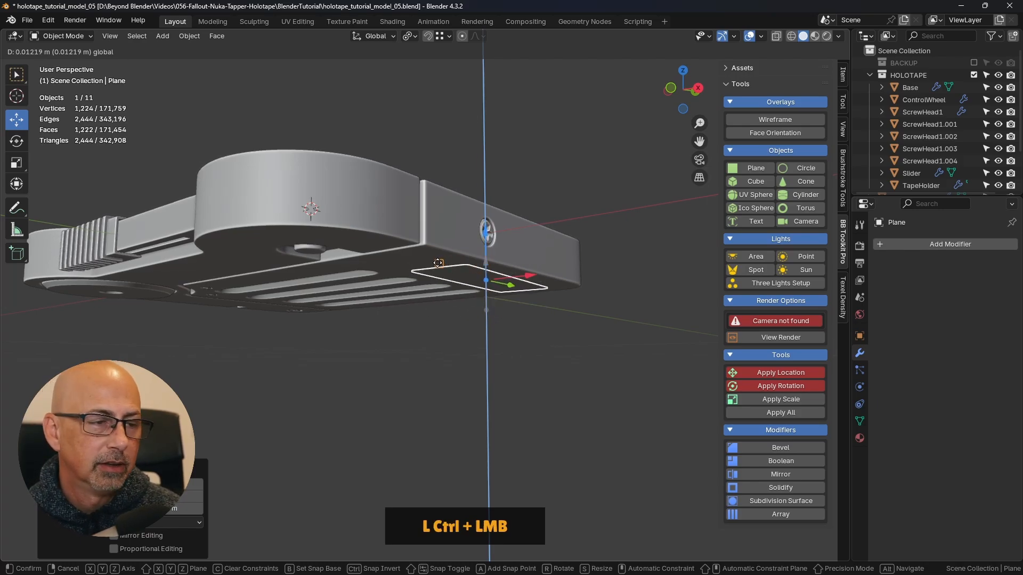
left_click_drag(438, 263, 437, 263, "ctrl")
left_click(527, 389)
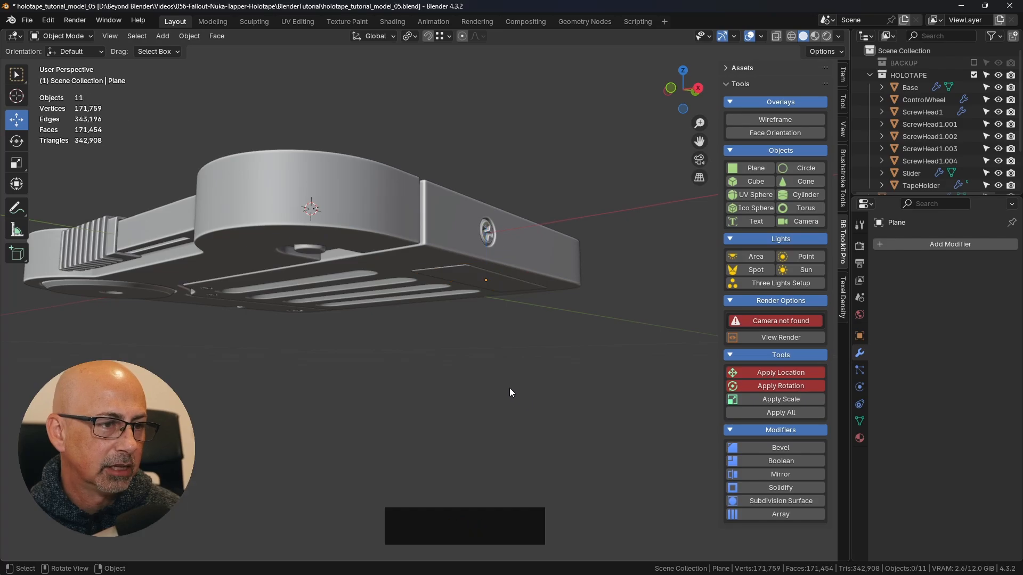
- Select the TapeHolder body from the holotape's upper side and save the file
middle_click_drag(578, 283, 660, 138)
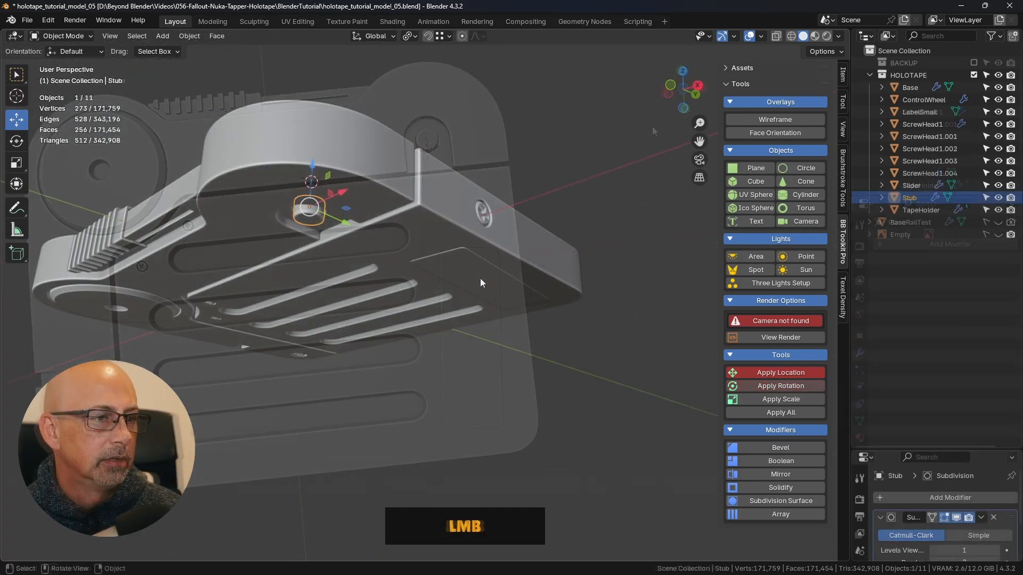
middle_click_drag(652, 126, 570, 356)
scroll(570, 356, "down", 2)
scroll(570, 355, "down", 3)
middle_click_drag(292, 277, 482, 247)
left_click(461, 249)
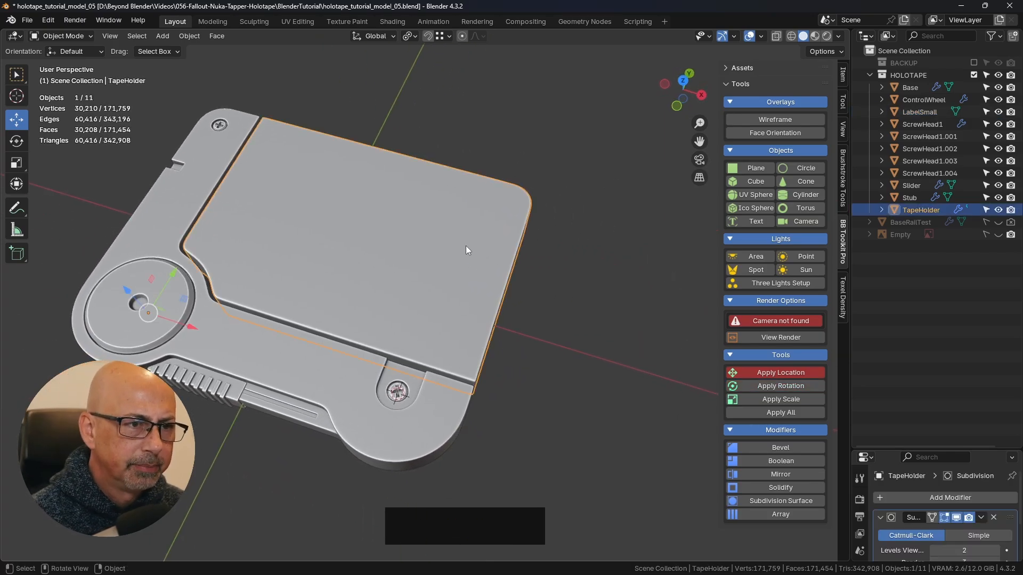
key("ctrl+s")
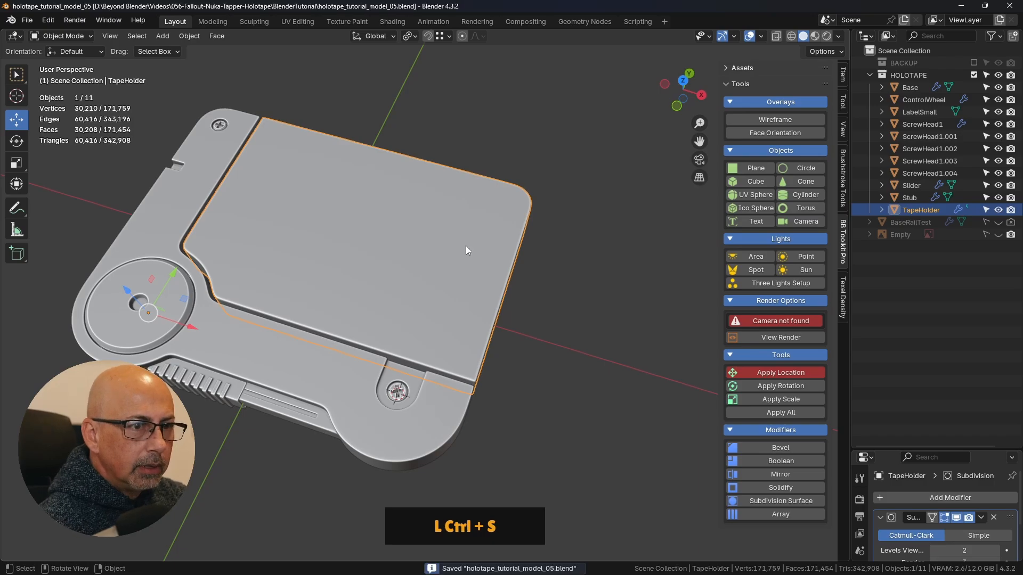
key("g")
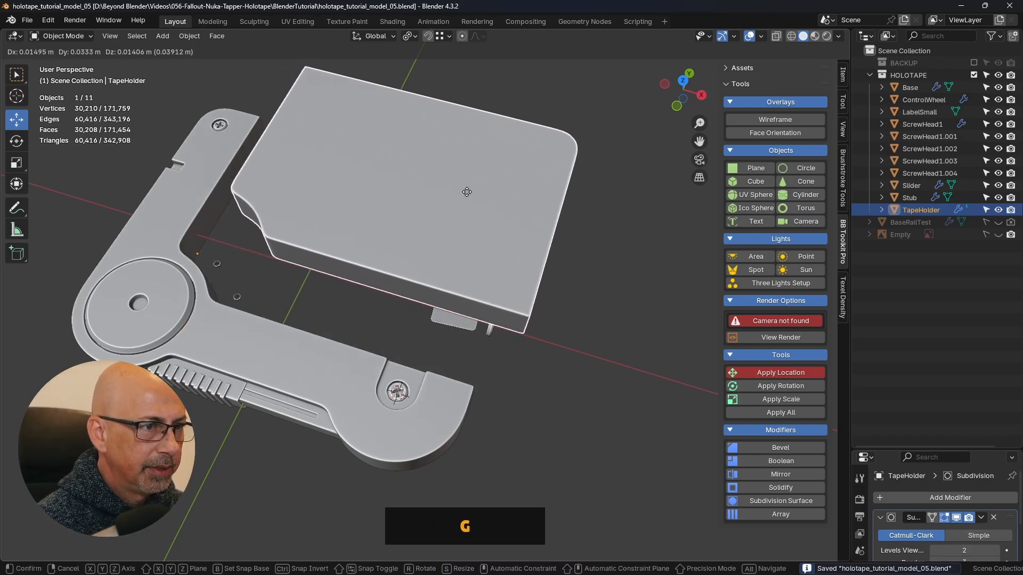
right_click(466, 176)
middle_click_drag(449, 258, 477, 262, "shift")
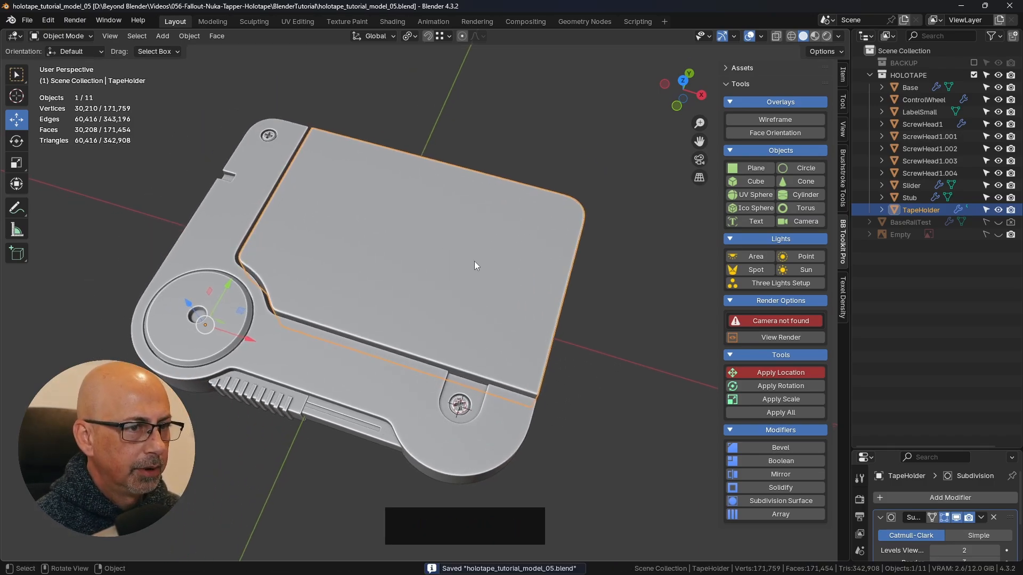
- Put the TapeHolder into Edit Mode with face selection active
key("Tab")
left_click(565, 262)
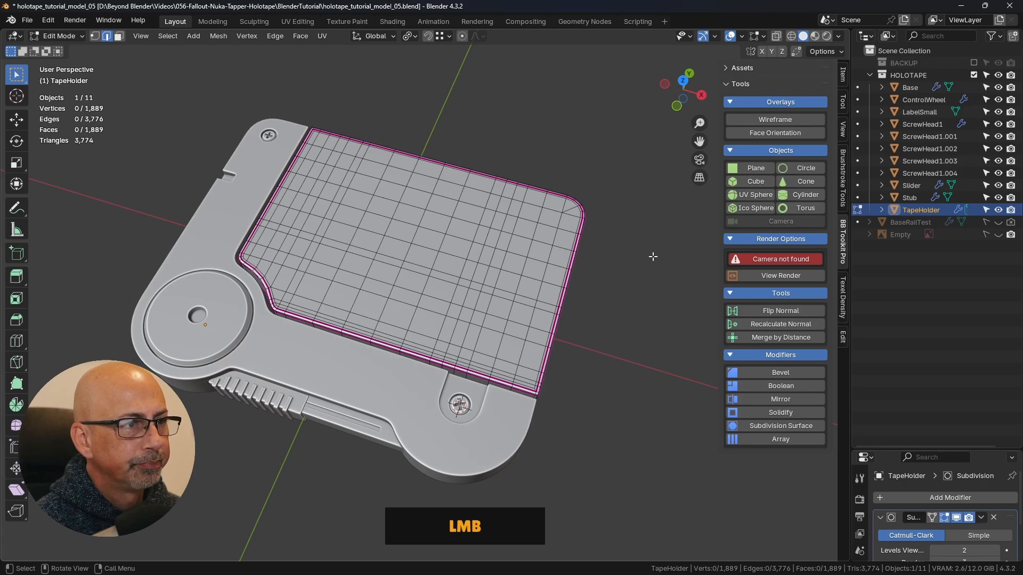
scroll(641, 265, "up", 2)
middle_click_drag(641, 265, 661, 280, "shift")
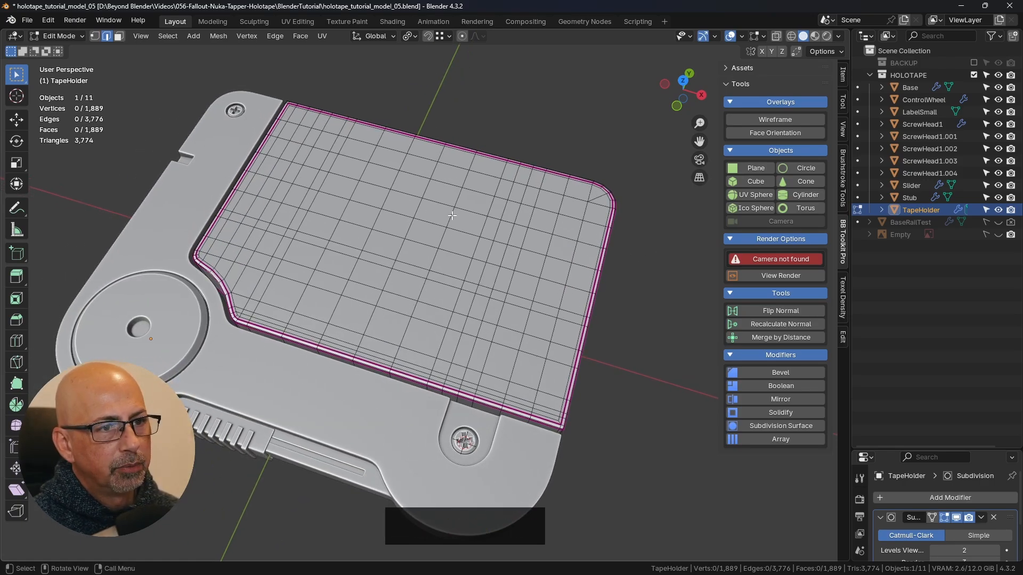
left_click(118, 37)
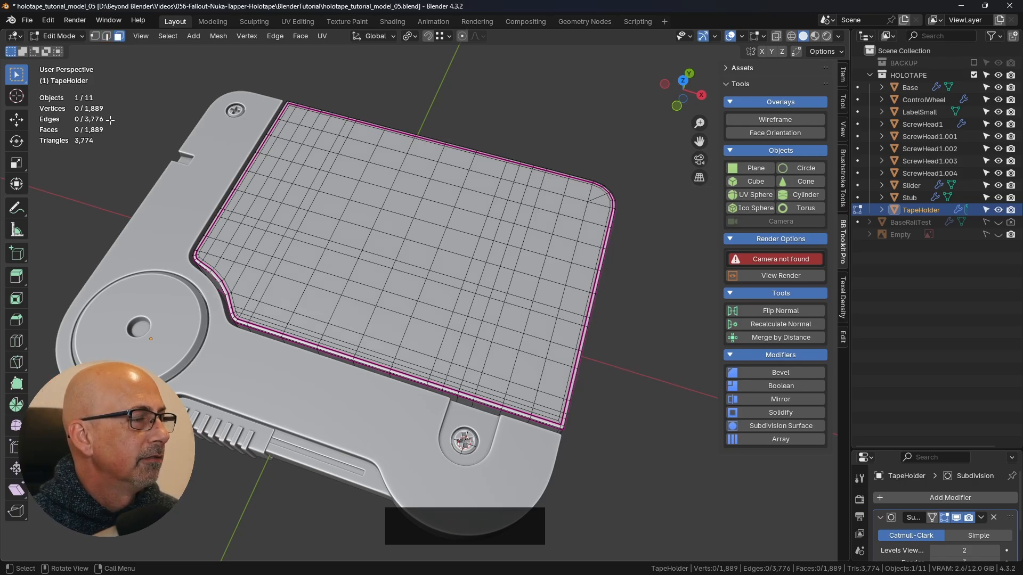
middle_click_drag(450, 193, 443, 218)
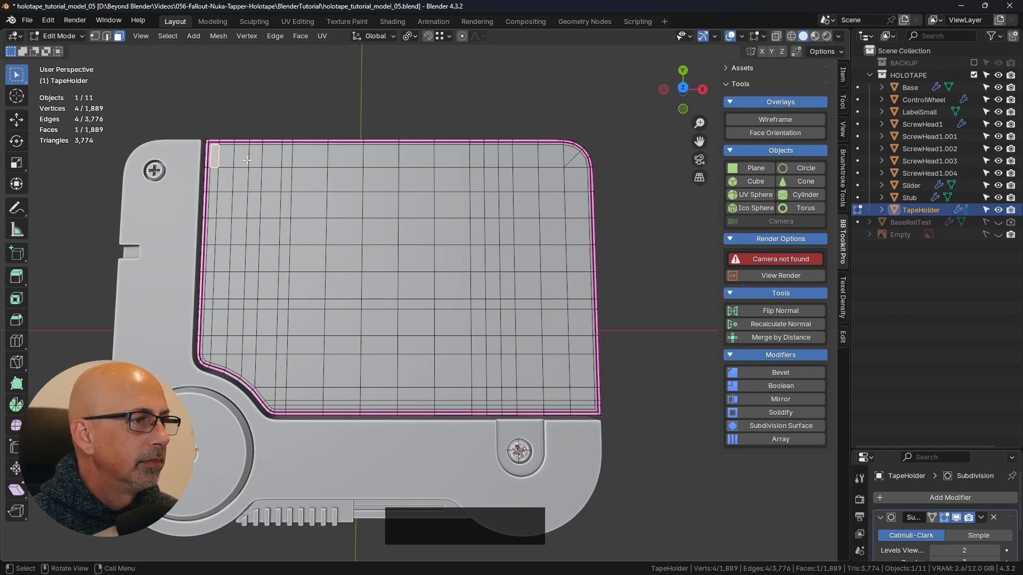
key("ctrl")
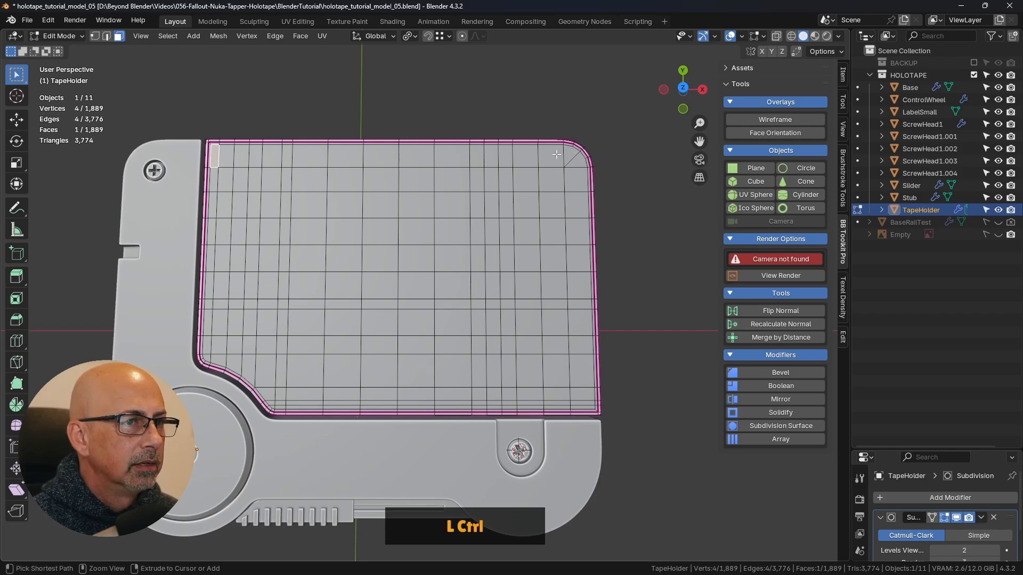
left_click(556, 154, "ctrl")
middle_click_drag(524, 241, 516, 253, "shift")
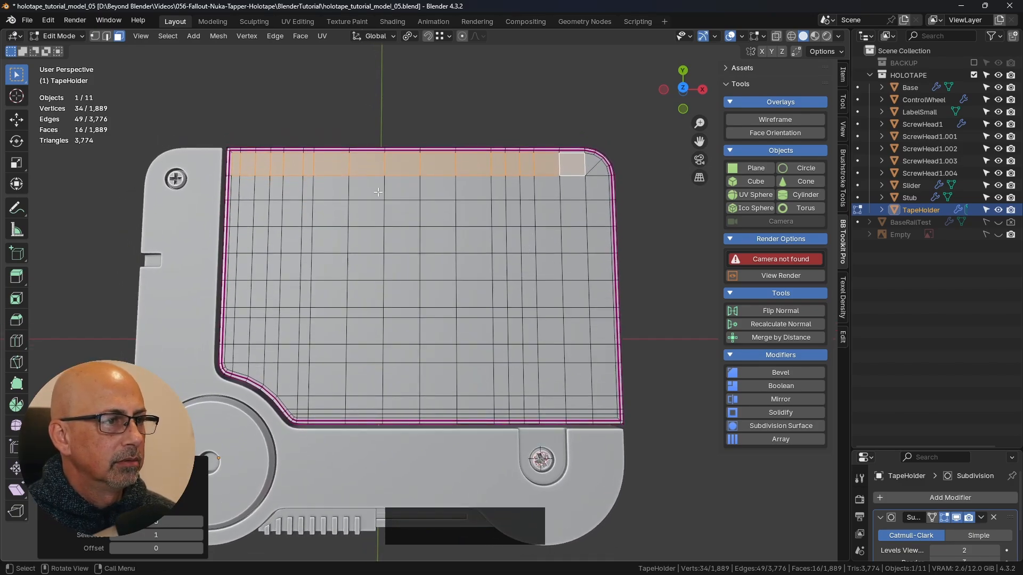
left_click(401, 187, "shift")
left_click(437, 188, "shift")
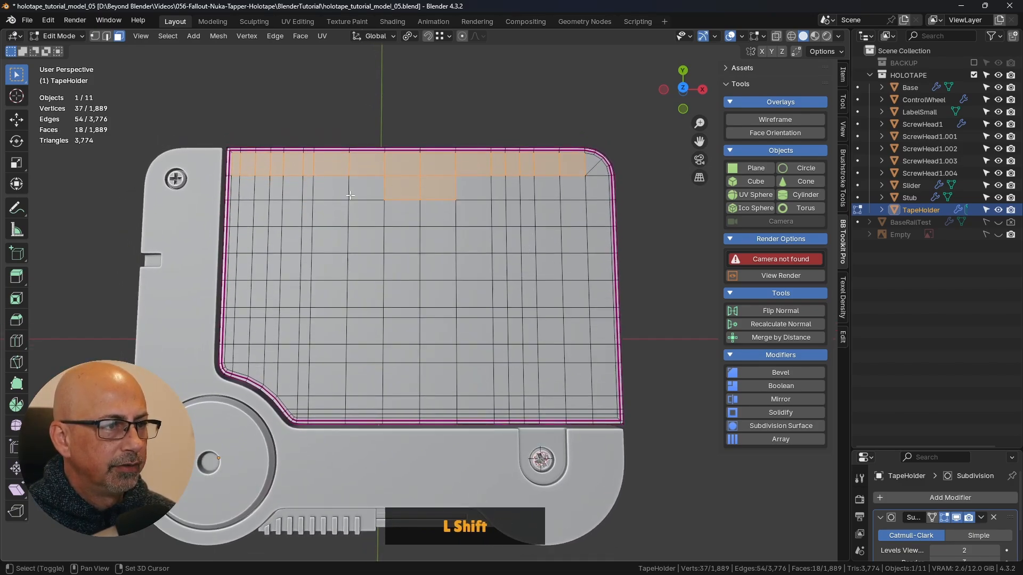
- Select a connected band of faces along the TapeHolder's top surface: the row opposite the screw, the column beside the rounded corner, and the row near the screw
left_click(235, 164)
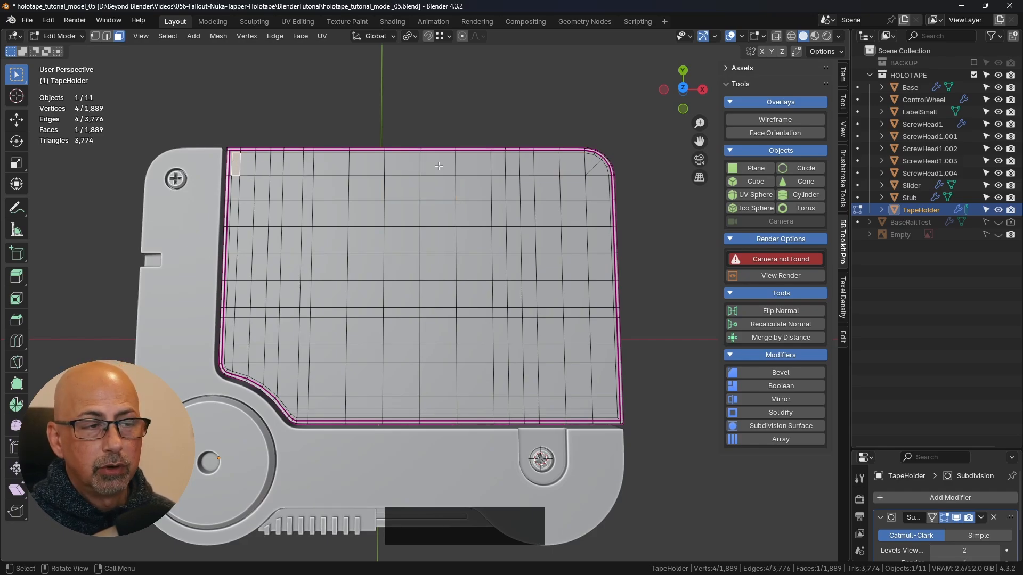
left_click(572, 165, "ctrl")
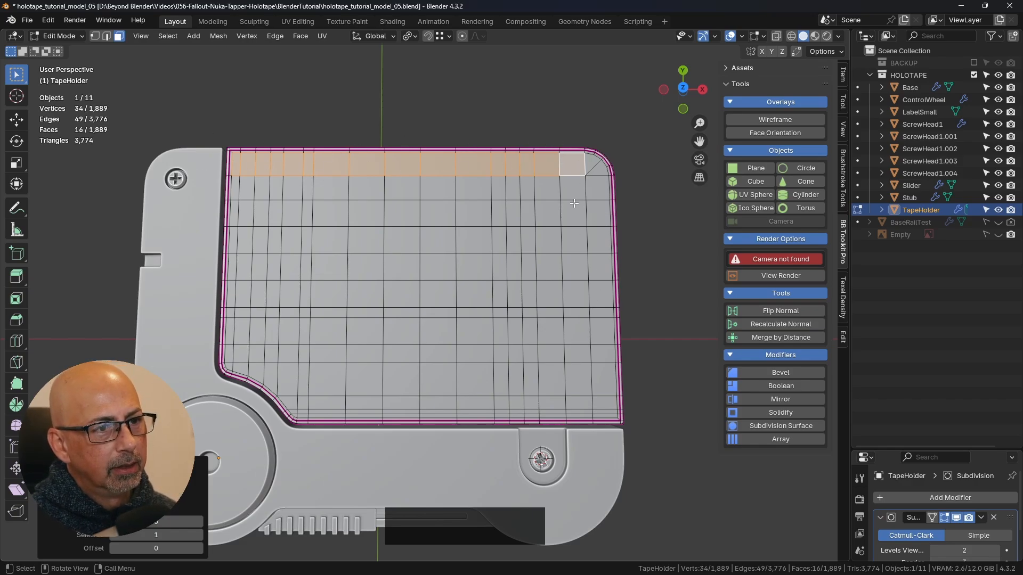
left_click(578, 405, "ctrl")
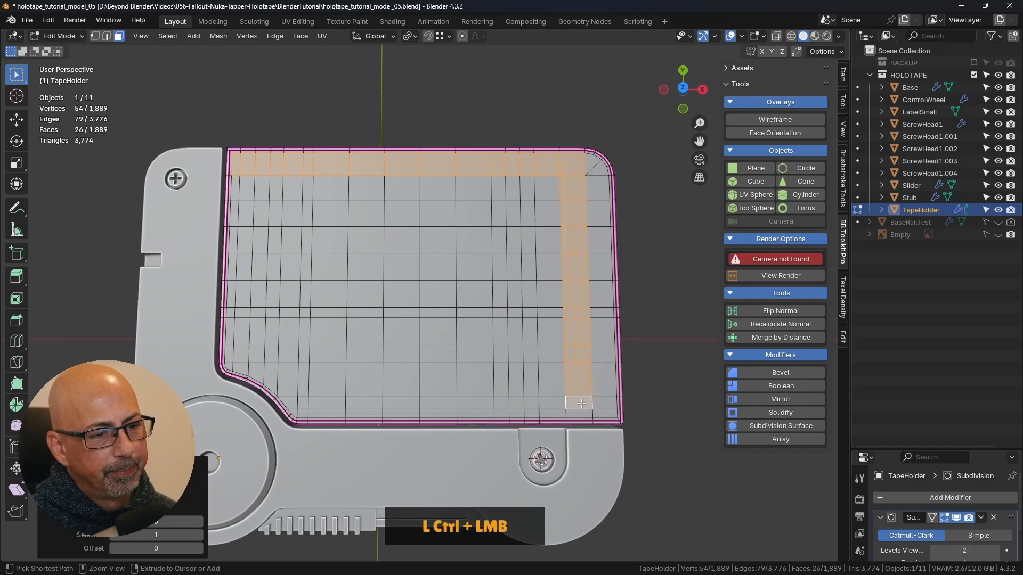
left_click(326, 403, "ctrl")
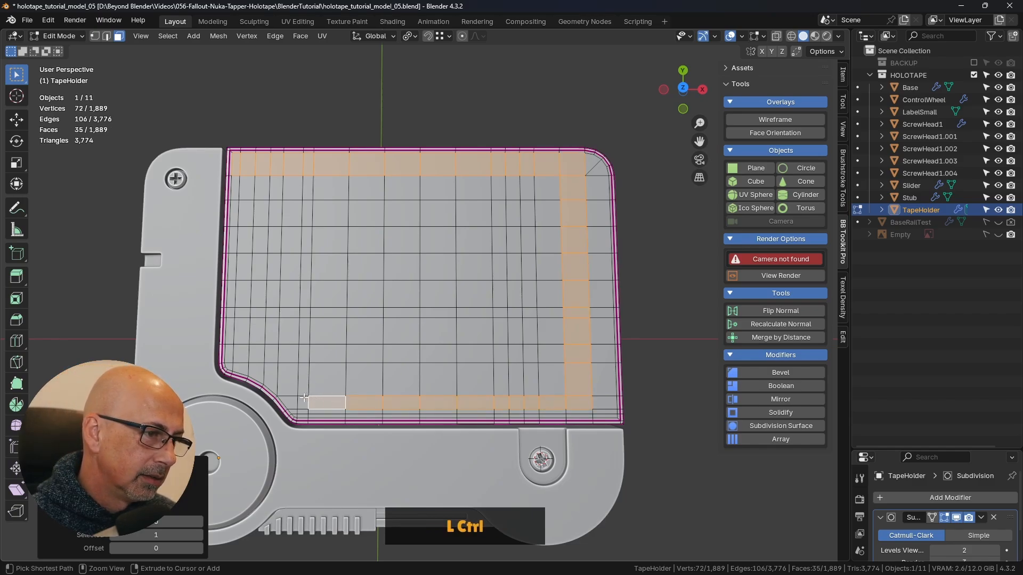
left_click(302, 403, "ctrl")
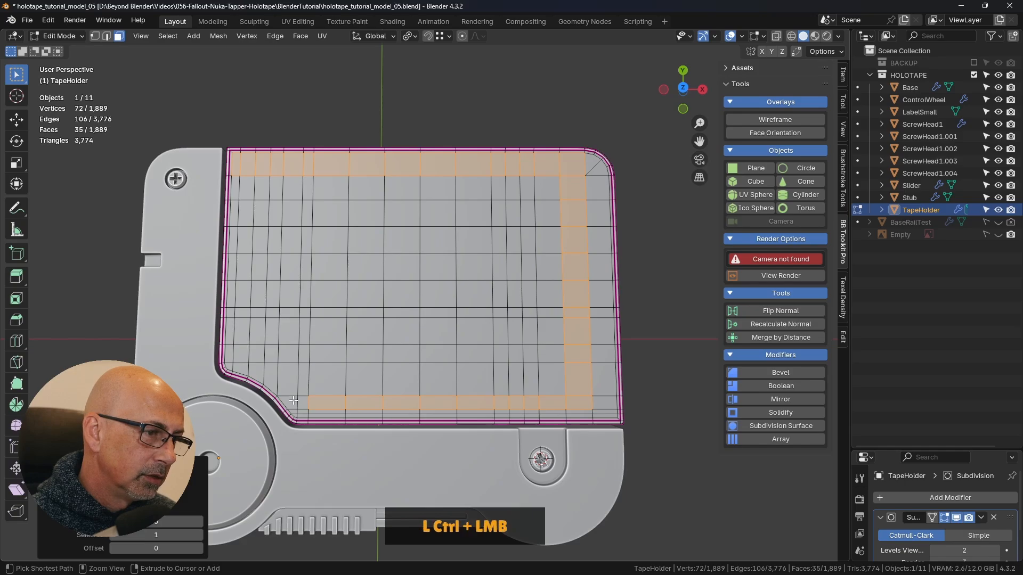
left_click(291, 403, "shift")
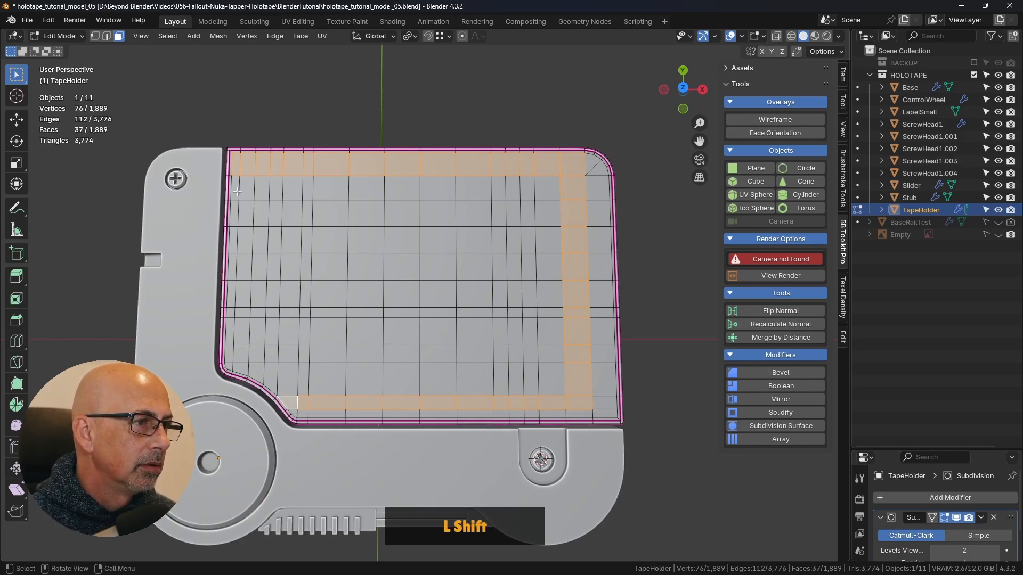
- Add all the faces enclosed by the selected band, out to the edge beside the arm, with Circle Select
key("c")
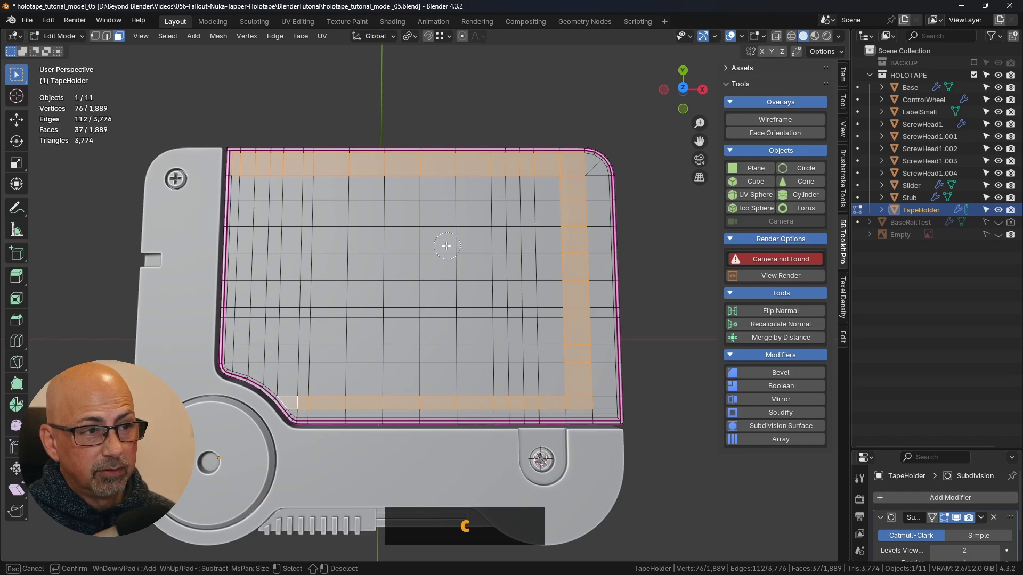
scroll(434, 246, "down", 3)
scroll(433, 246, "down", 2)
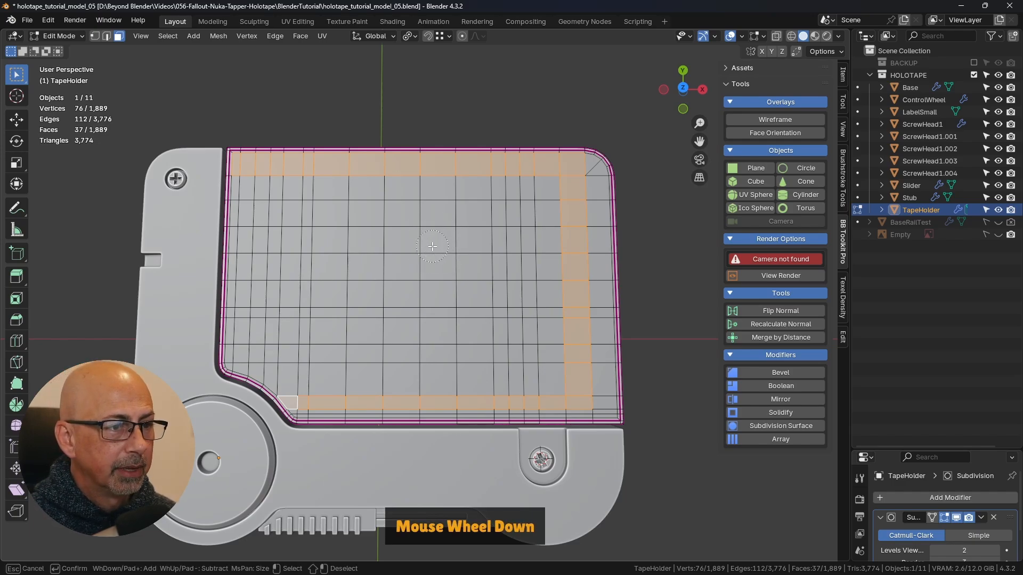
mouse_move(251, 197)
left_mouse_down()
mouse_move(339, 183)
mouse_move(536, 207)
mouse_move(295, 233)
mouse_move(251, 264)
mouse_move(247, 352)
mouse_move(278, 364)
mouse_move(441, 379)
mouse_move(549, 370)
mouse_move(549, 243)
mouse_move(475, 286)
mouse_move(327, 276)
left_mouse_up()
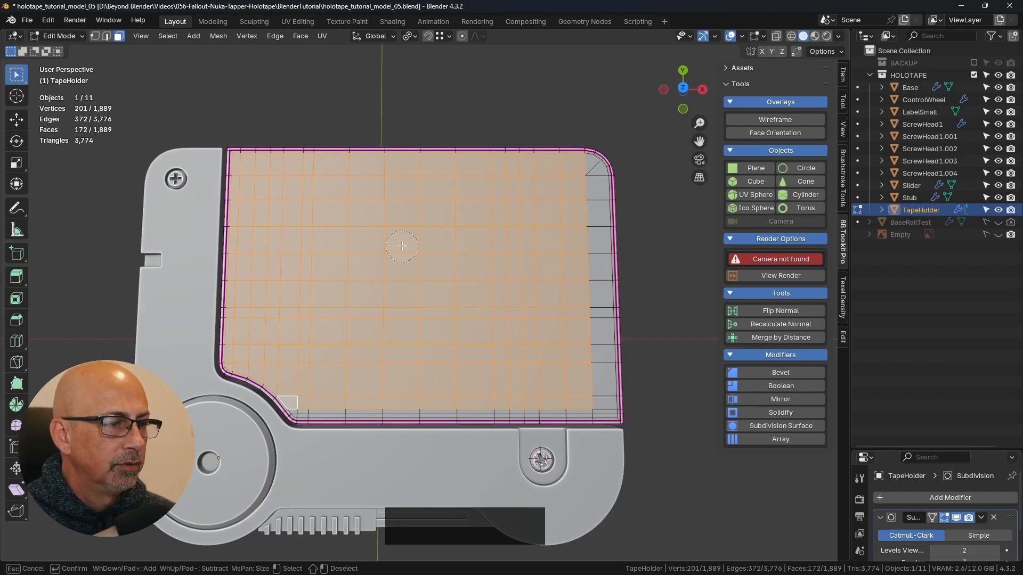
right_click(401, 246)
- Add the two rounded-corner faces and the outer column of faces below them to the selection
mouse_move(376, 344)
middle_mouse_down()
mouse_move(371, 322)
mouse_move(347, 312)
mouse_move(212, 326)
mouse_move(167, 382)
middle_mouse_up()
scroll(295, 305, "up", 2)
left_click(544, 139, "shift")
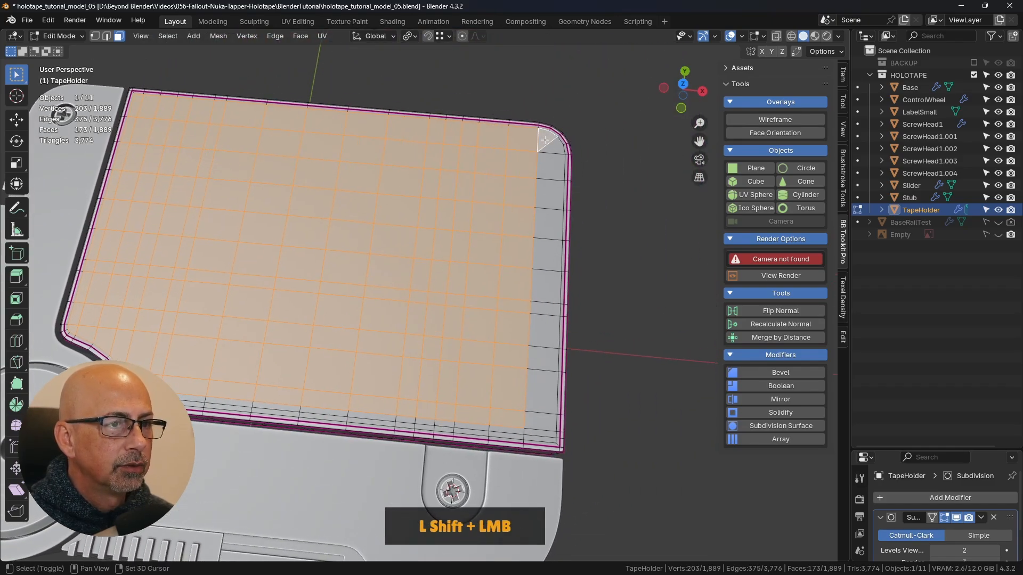
left_click(559, 149, "shift")
left_click(557, 172, "shift")
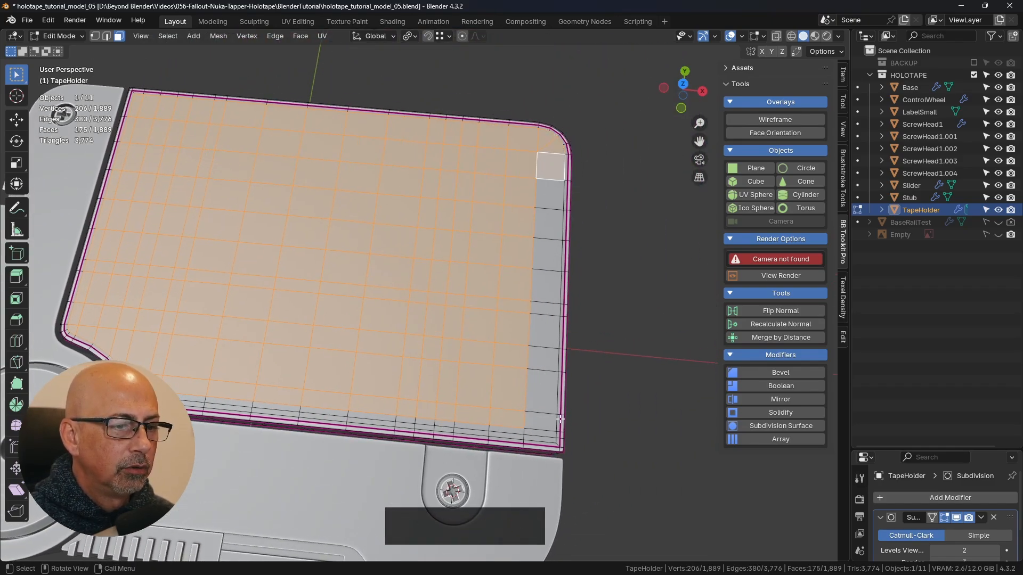
left_click(543, 426, "ctrl")
- Add the remaining narrow rows of faces along the TapeHolder edge nearest the screw to the selection
middle_click_drag(542, 434, 571, 326, "shift")
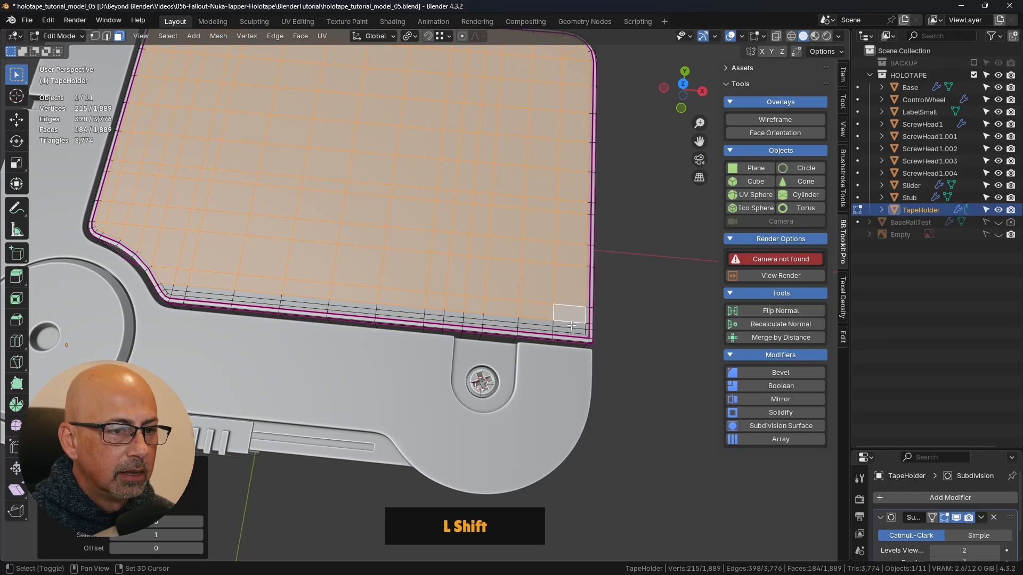
left_click(571, 326, "shift")
left_click(193, 286, "ctrl")
left_click(185, 297, "shift")
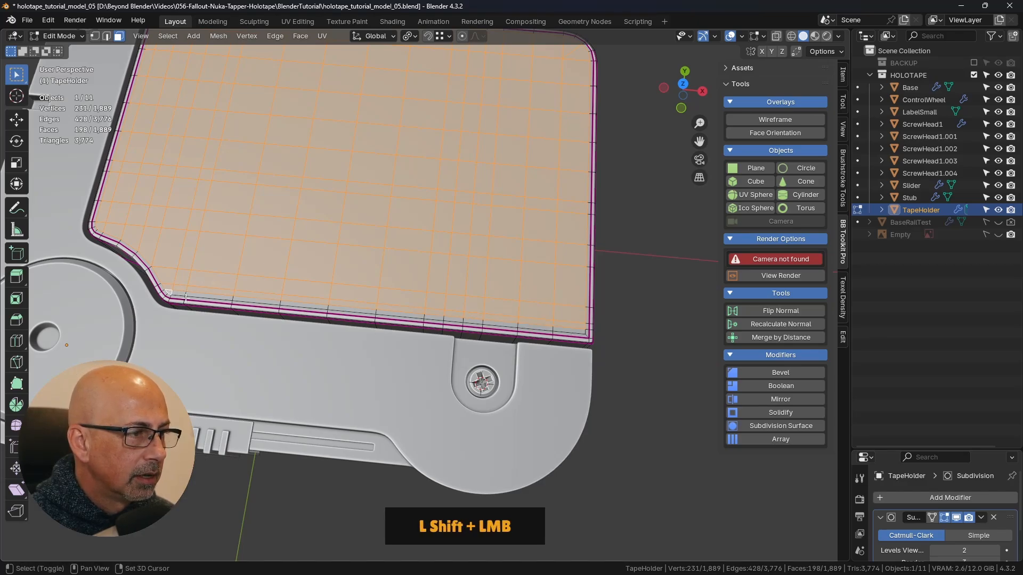
left_click(570, 330, "ctrl")
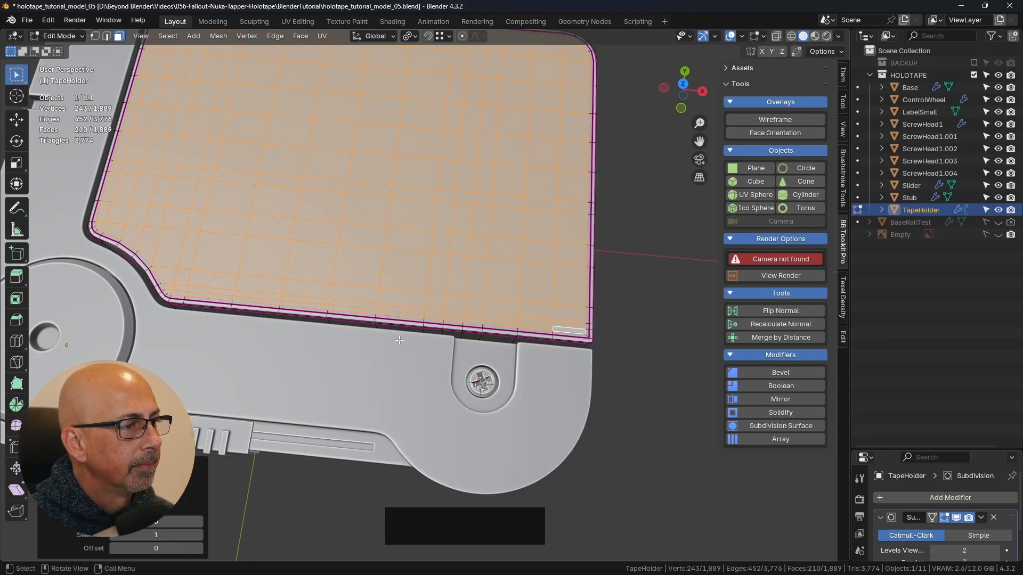
- Duplicate the selected top faces in place and separate the copy into its own object
scroll(374, 295, "down", 3)
middle_click_drag(374, 295, 327, 300, "shift")
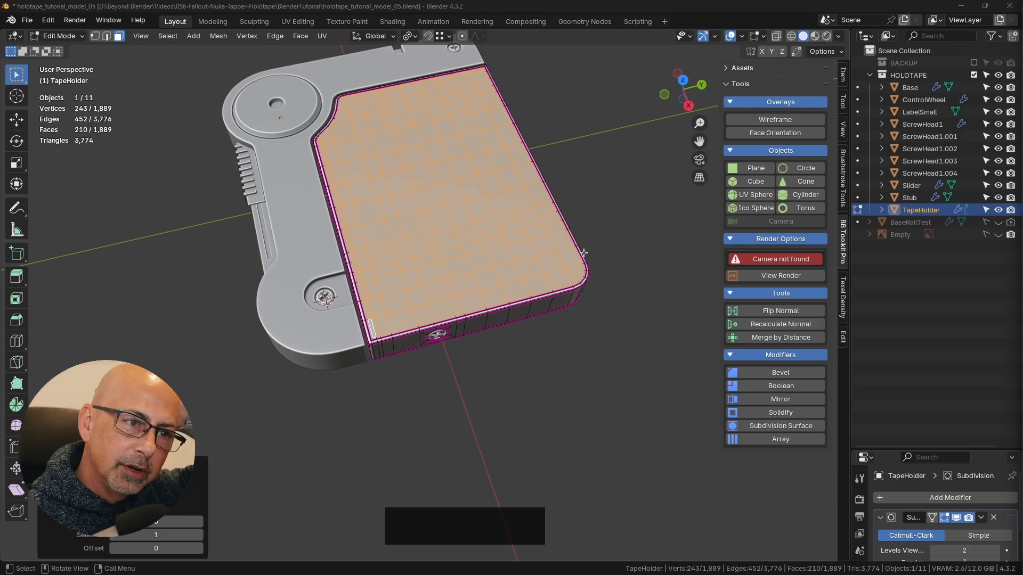
middle_click_drag(469, 233, 483, 222)
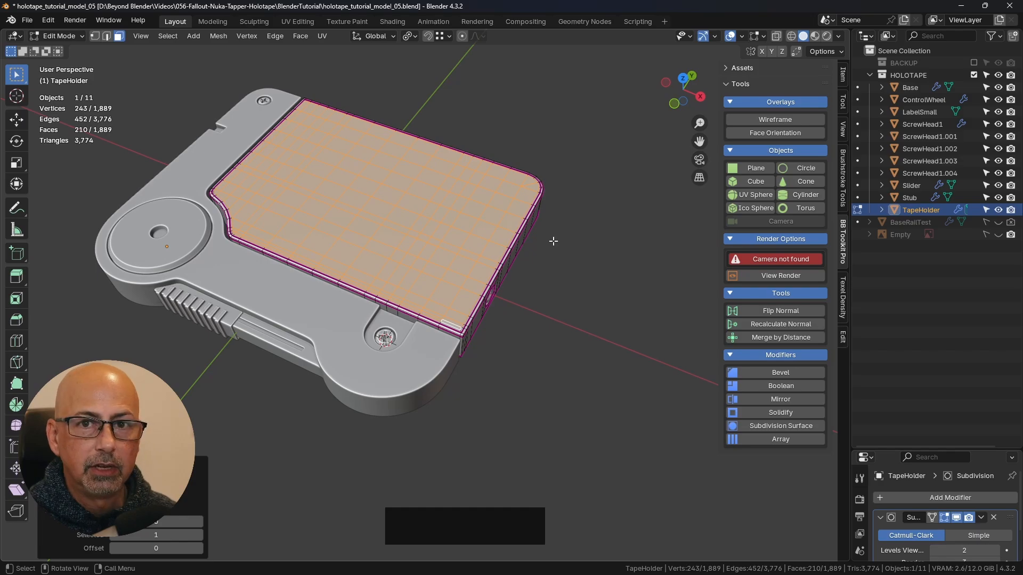
key("shift+d")
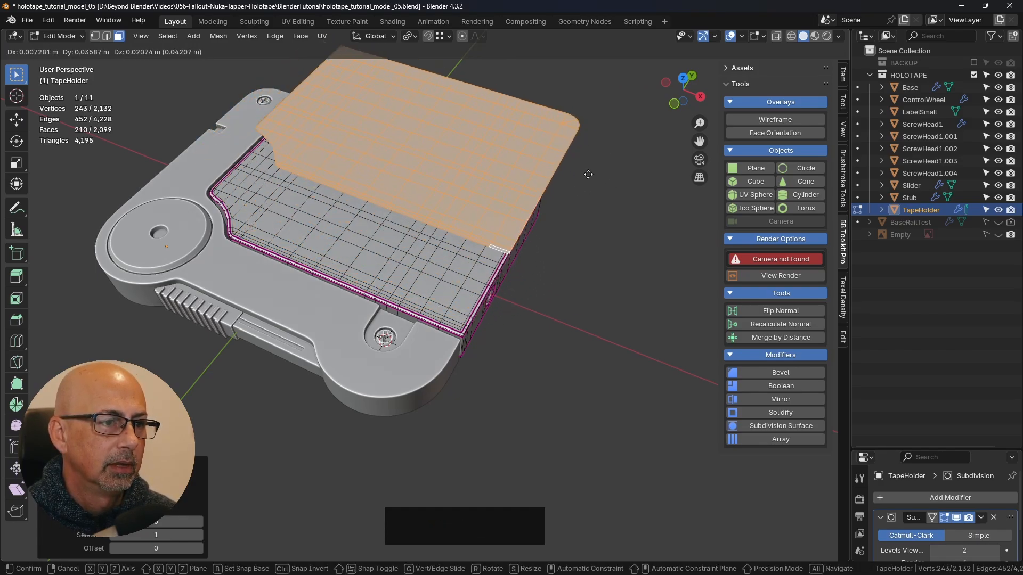
right_click(575, 180)
middle_click_drag(460, 239, 423, 281, "shift")
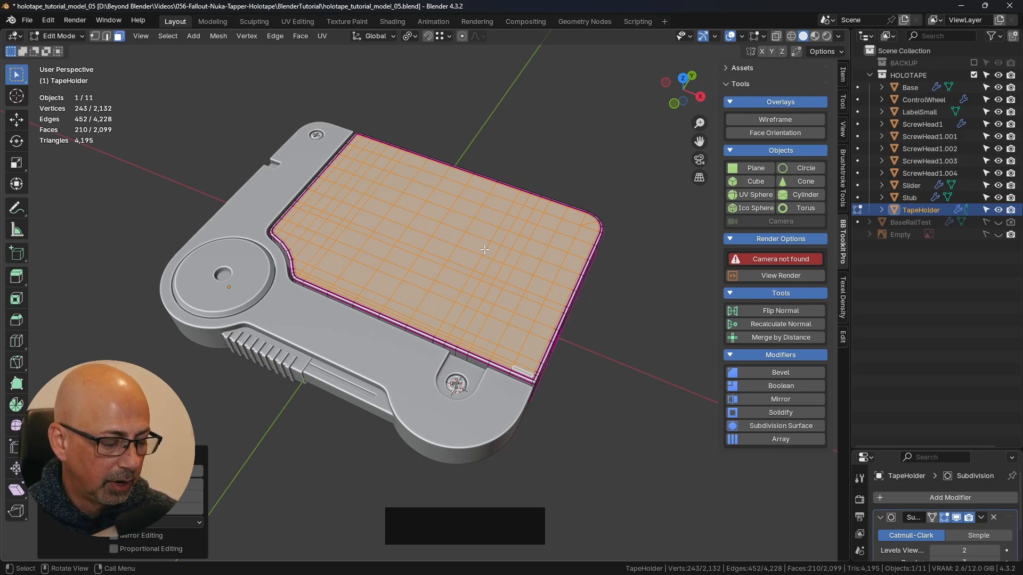
key("p")
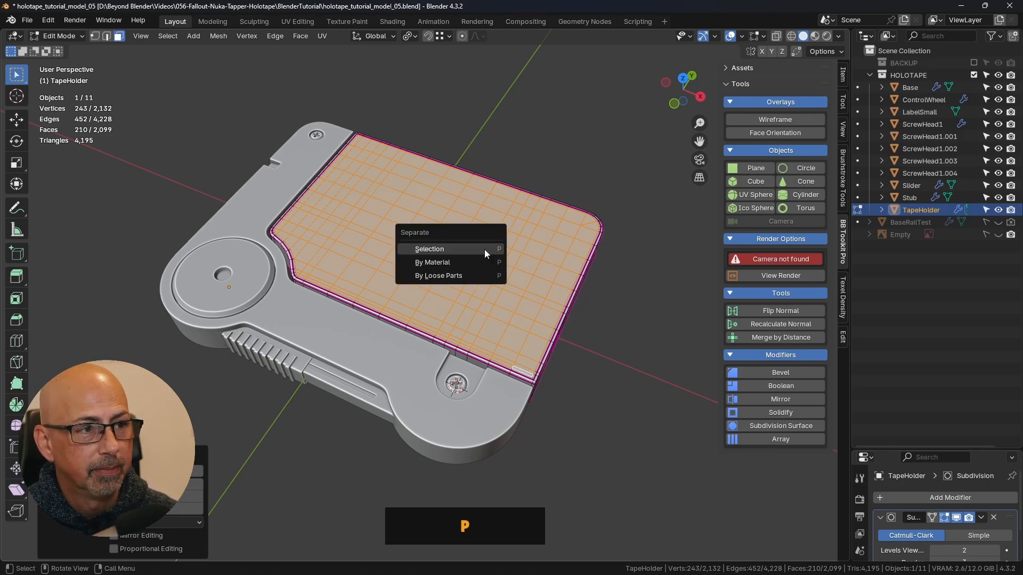
left_click(474, 249)
- Return to Object Mode and select the panel separated from the TapeHolder's top faces, leaving it in place
key("Tab")
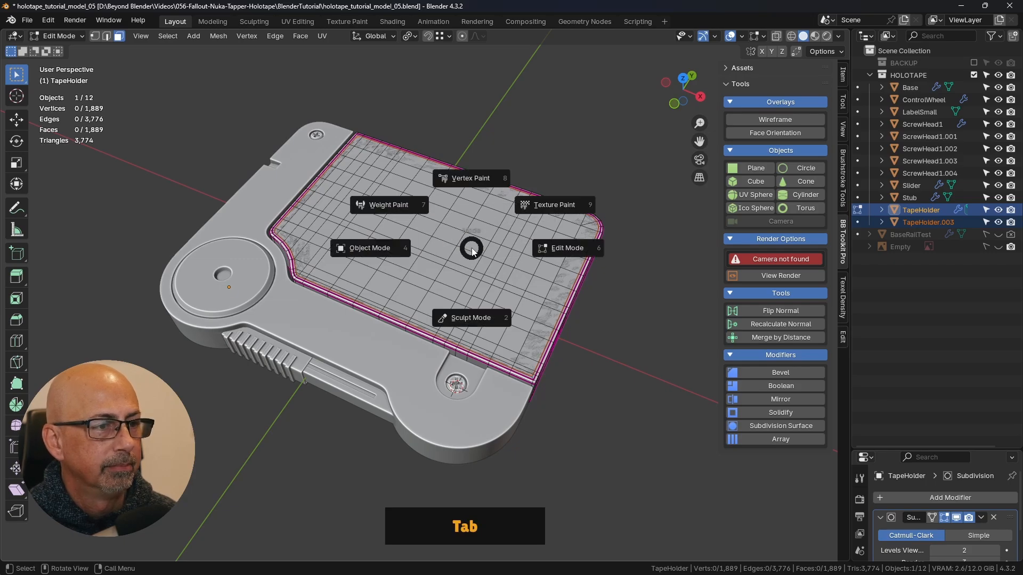
left_click(397, 253)
left_click(530, 229)
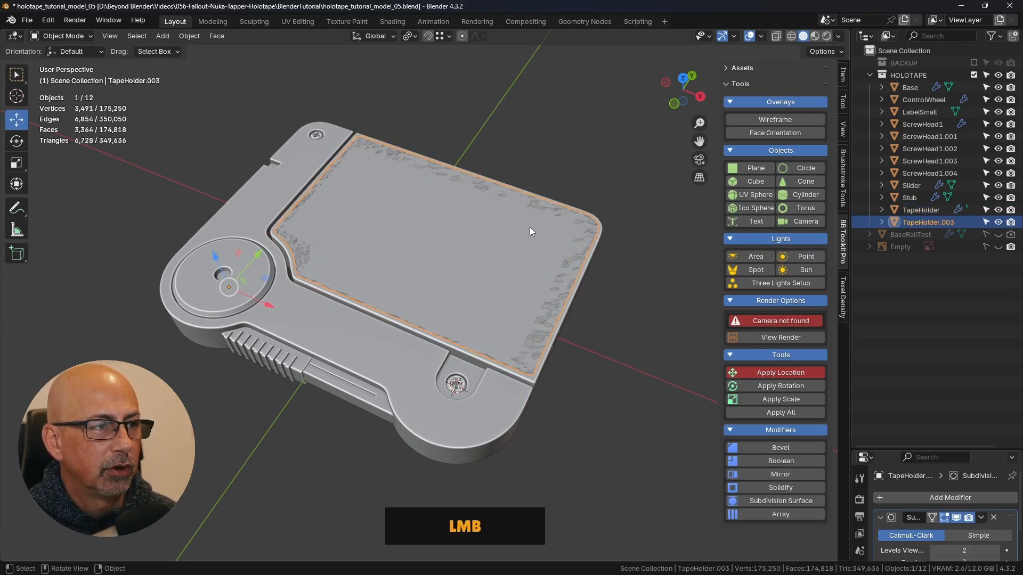
key("g")
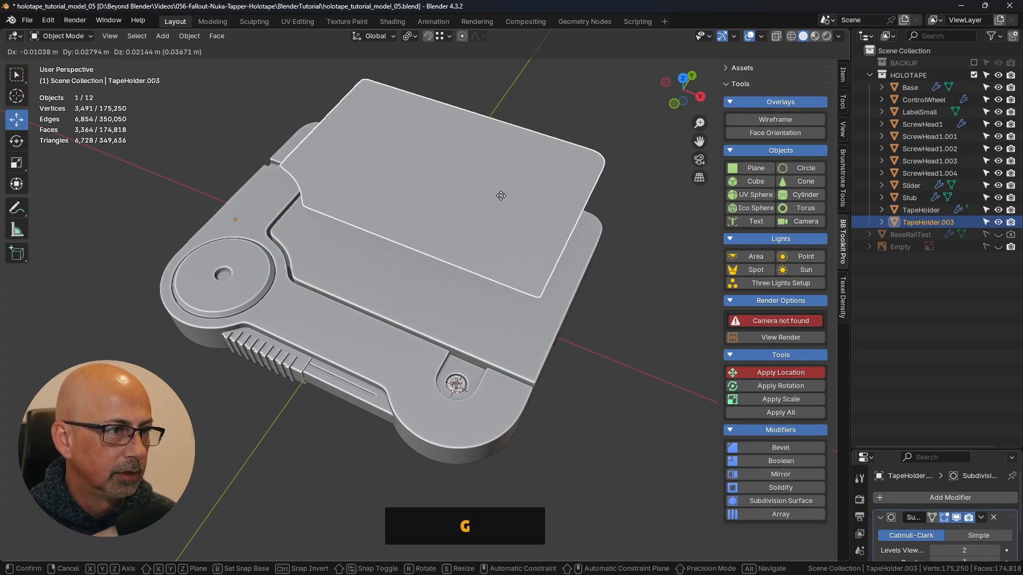
right_click(485, 211)
- Save the file with the separated panel included
middle_click_drag(484, 211, 564, 318)
scroll(564, 241, "up", 4)
scroll(564, 314, "up", 3)
scroll(566, 315, "down", 2)
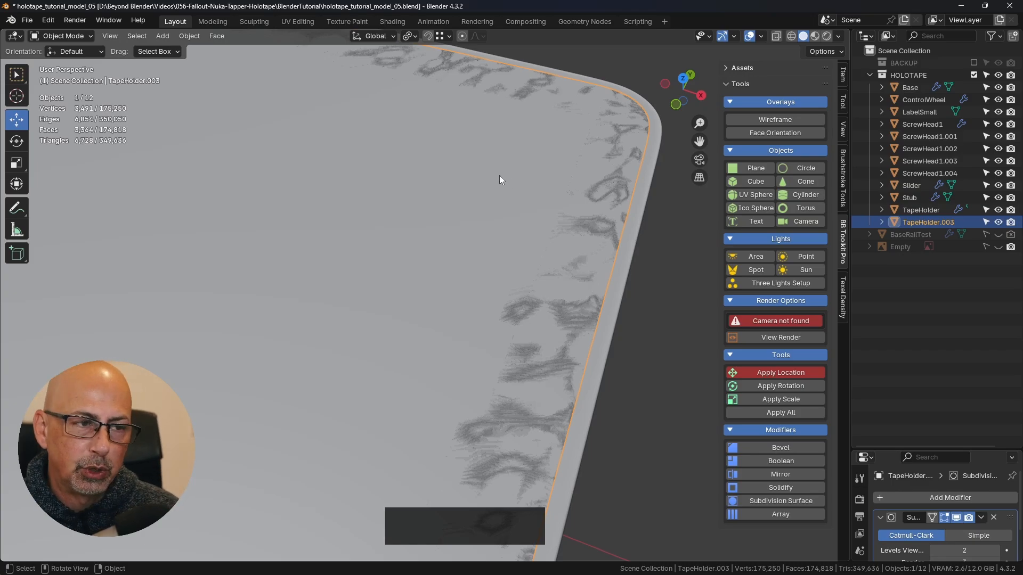
middle_click_drag(511, 210, 512, 69, "shift")
scroll(473, 244, "down", 2)
key("ctrl+s")
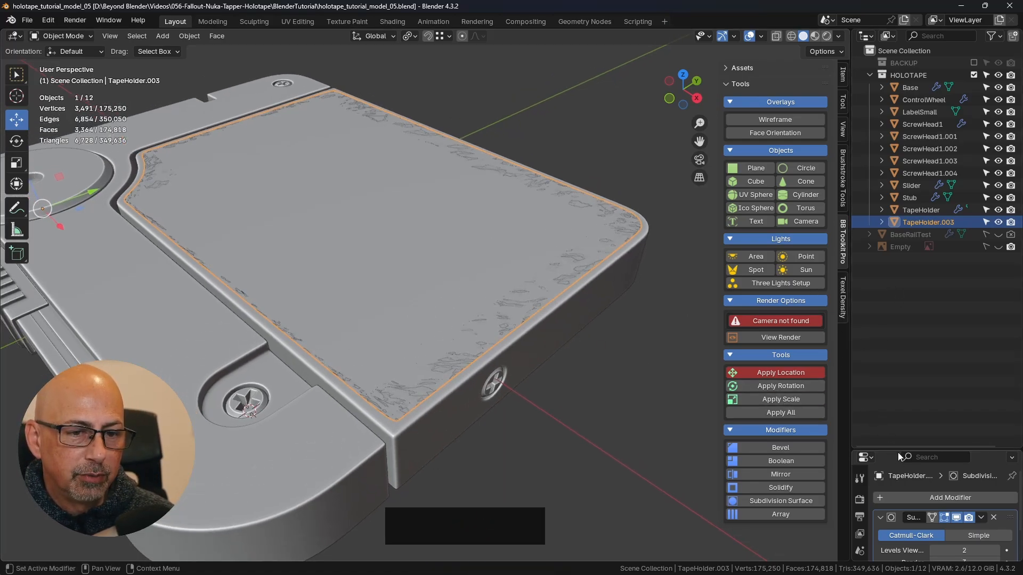
- Enlarge the Properties editor and turn off the viewport display of the separated panel's Subdivision modifier
left_click_drag(916, 450, 915, 274)
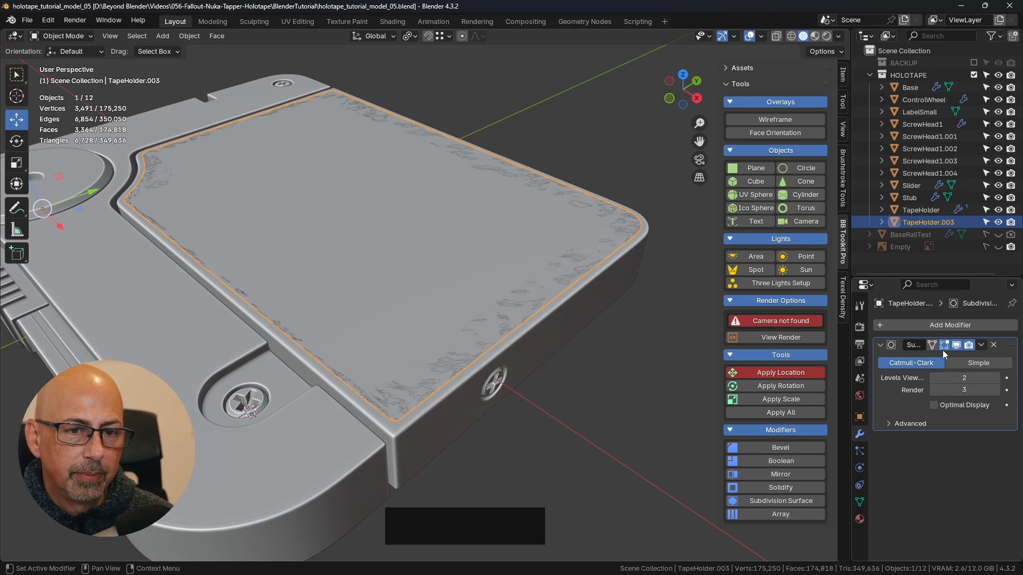
middle_click_drag(239, 223, 327, 230)
scroll(248, 280, "up", 3)
scroll(234, 297, "down", 5)
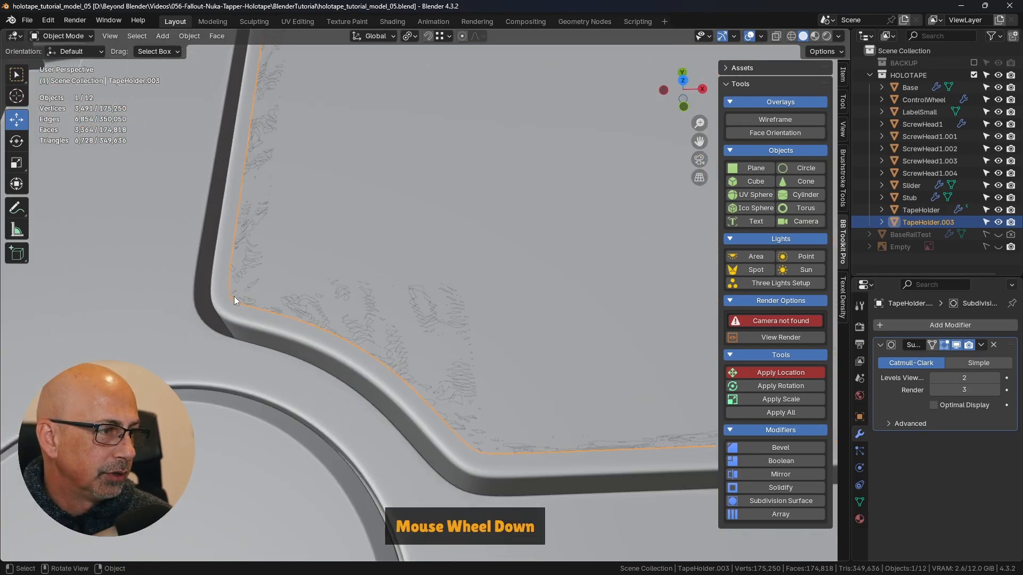
middle_click_drag(238, 289, 315, 266, "shift")
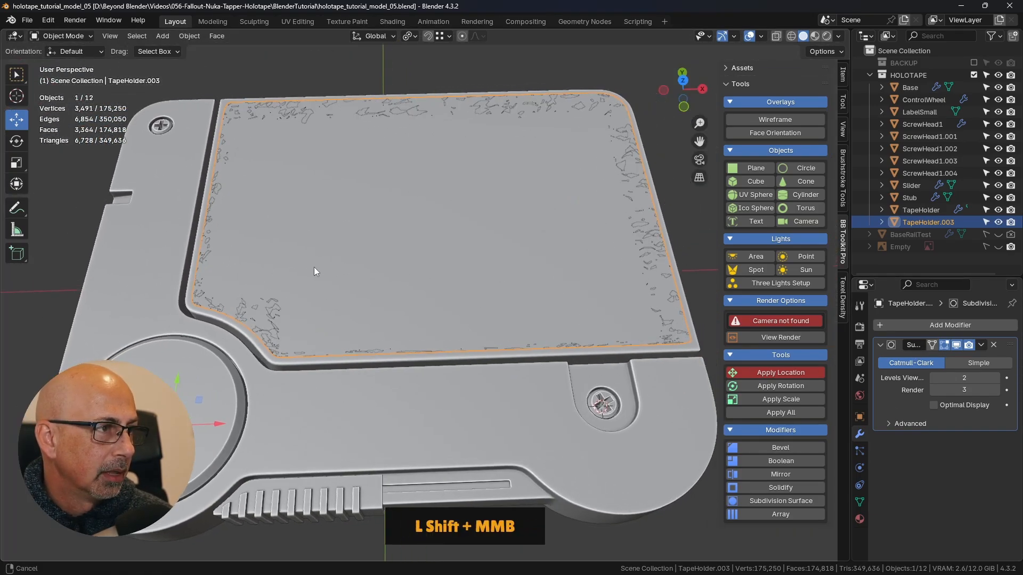
left_click(956, 344)
middle_click_drag(641, 292, 545, 321, "shift")
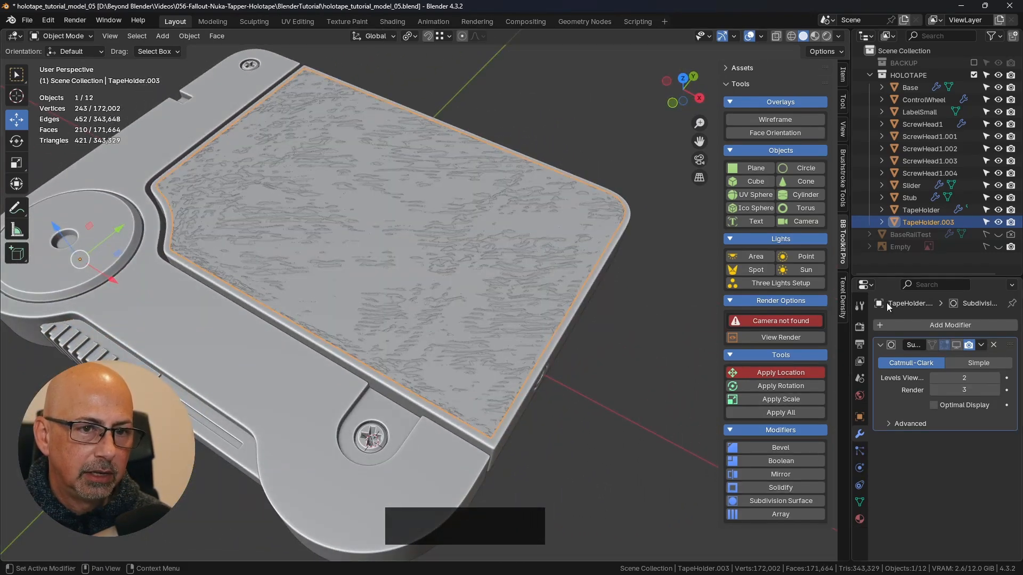
- Add a Solidify modifier to the separated panel and place it above the Subdivision modifier
left_click(870, 411)
left_click(908, 325)
mouse_move(893, 323)
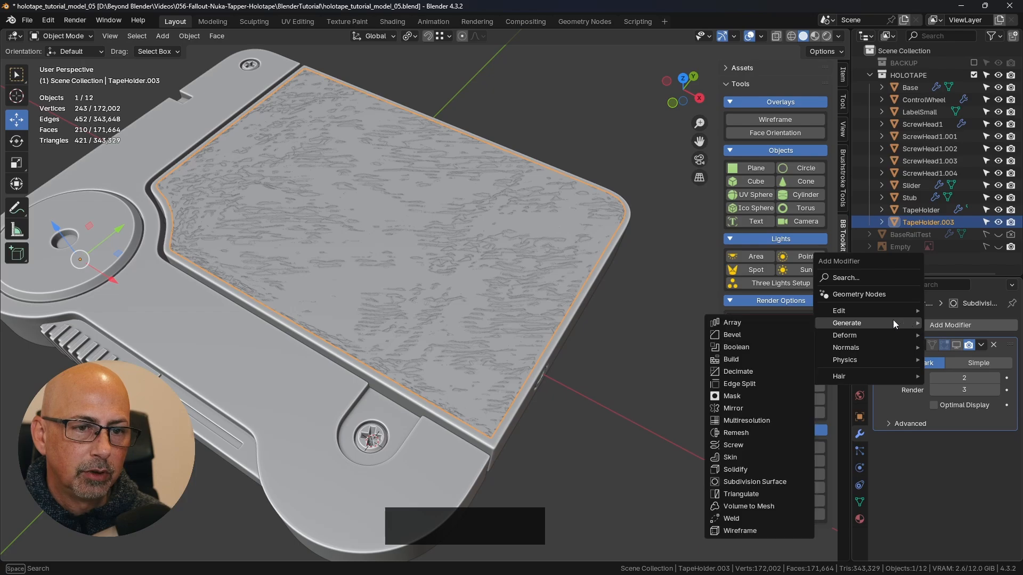
left_click(746, 470)
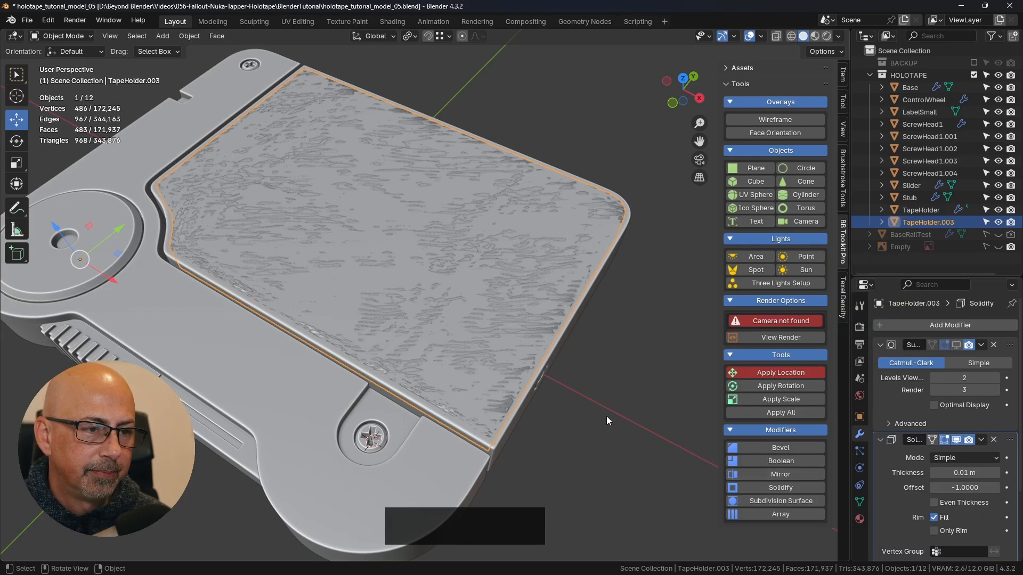
middle_click_drag(606, 417, 577, 327)
left_click(994, 345)
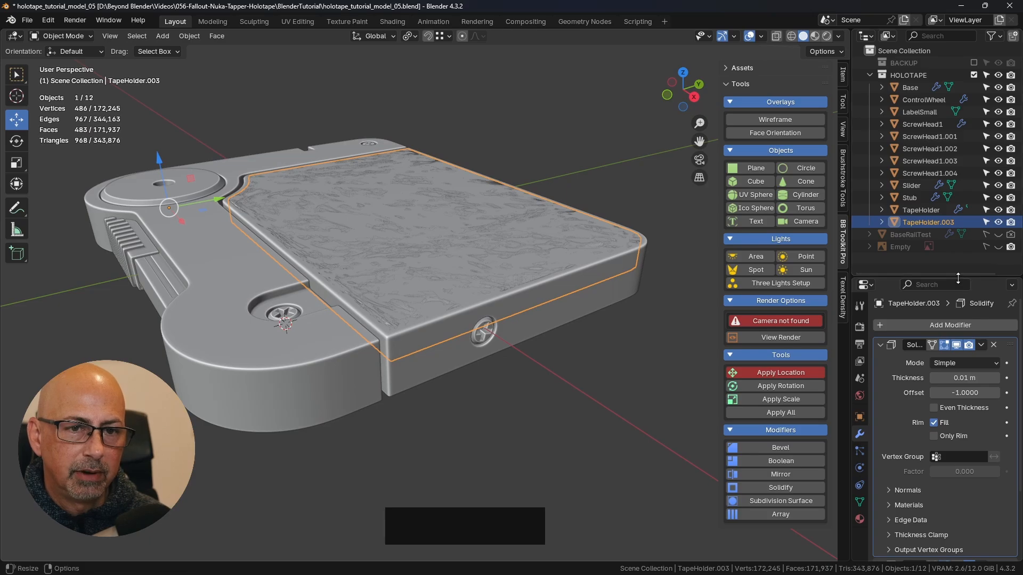
- Rename the separated panel object as LabelLarge
left_click_drag(960, 277, 916, 344)
double_click(920, 222)
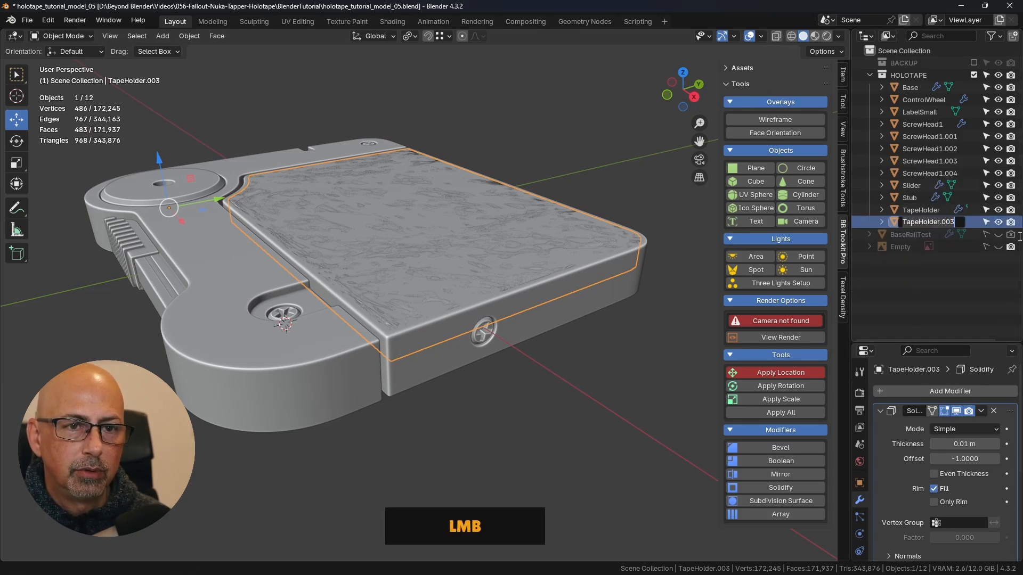
type("L")
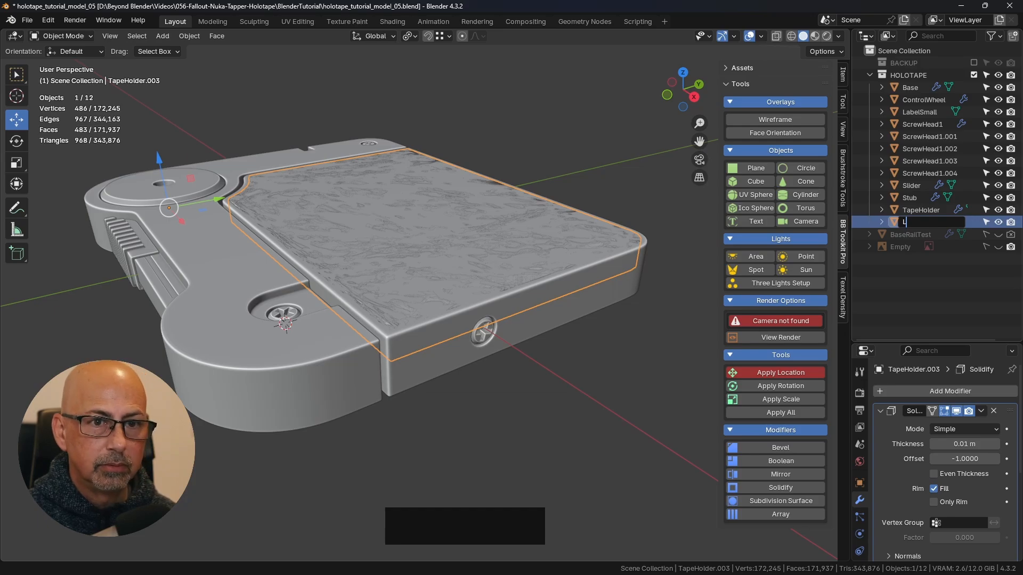
type("abelLa")
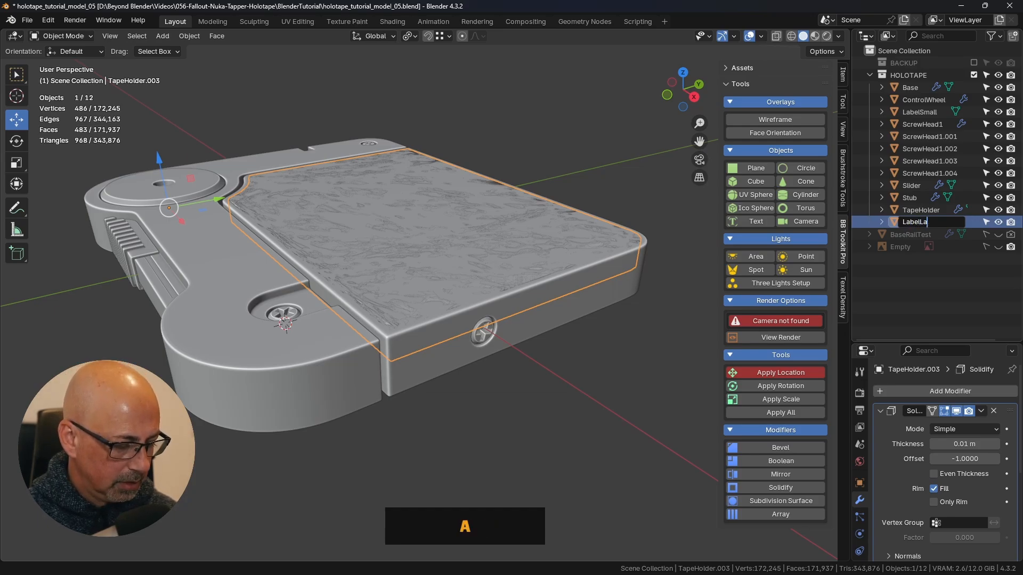
type("rge")
key("Return")
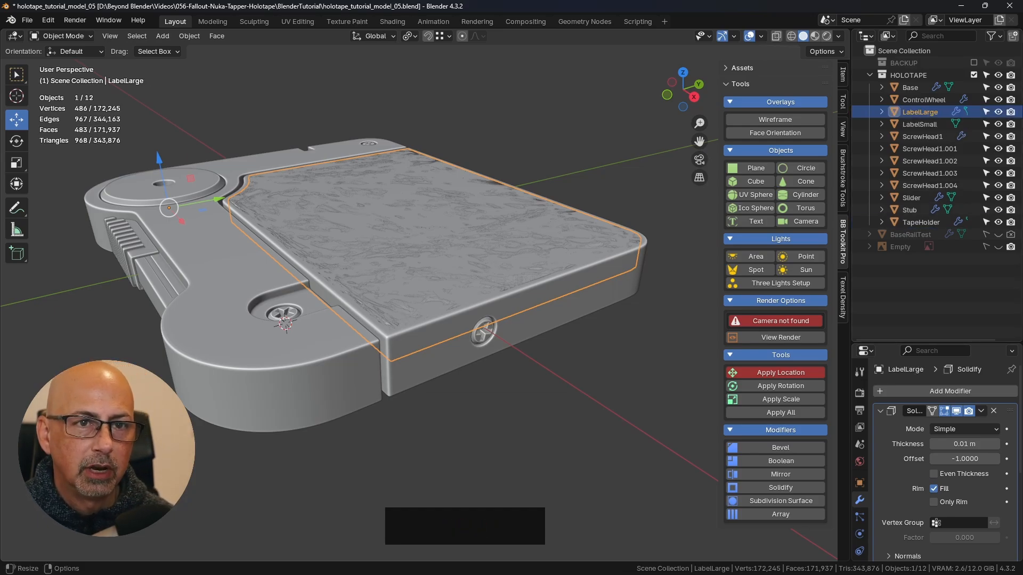
- Enable Even Thickness and High Quality normals in LabelLarge's Solidify modifier
left_click_drag(939, 342, 938, 142)
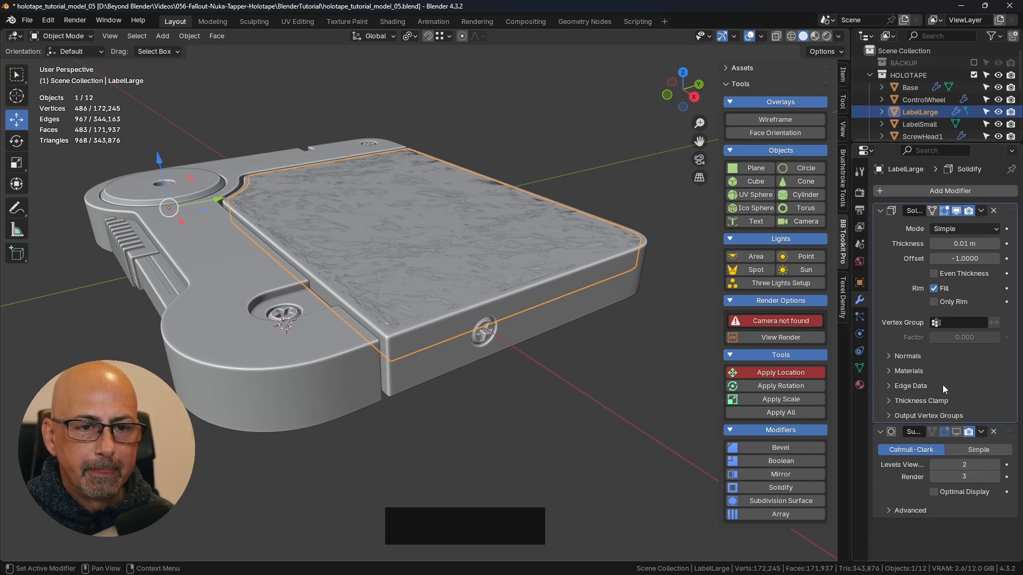
left_click(906, 357)
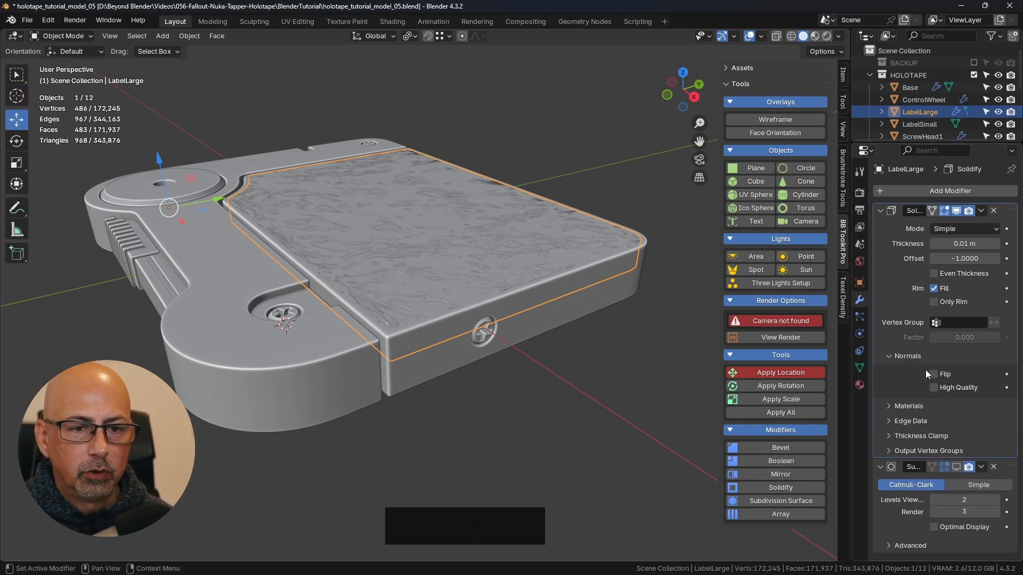
mouse_move(866, 252)
left_mouse_down()
mouse_move(799, 252)
mouse_move(846, 251)
left_mouse_up()
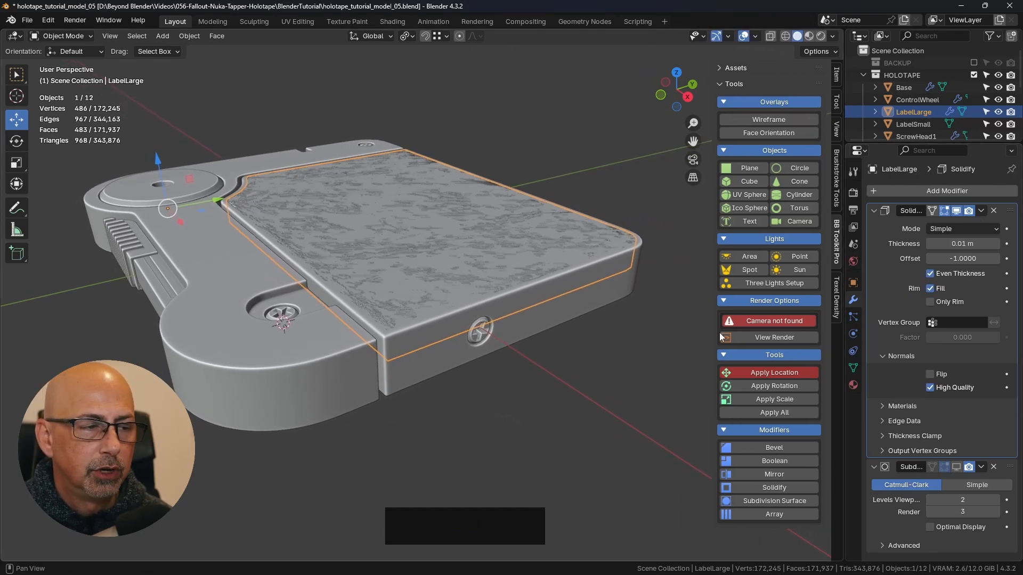
- Set LabelLarge's Solidify thickness to -0.001 m so the panel extends above the TapeHolder
middle_click_drag(612, 330, 452, 235, "shift")
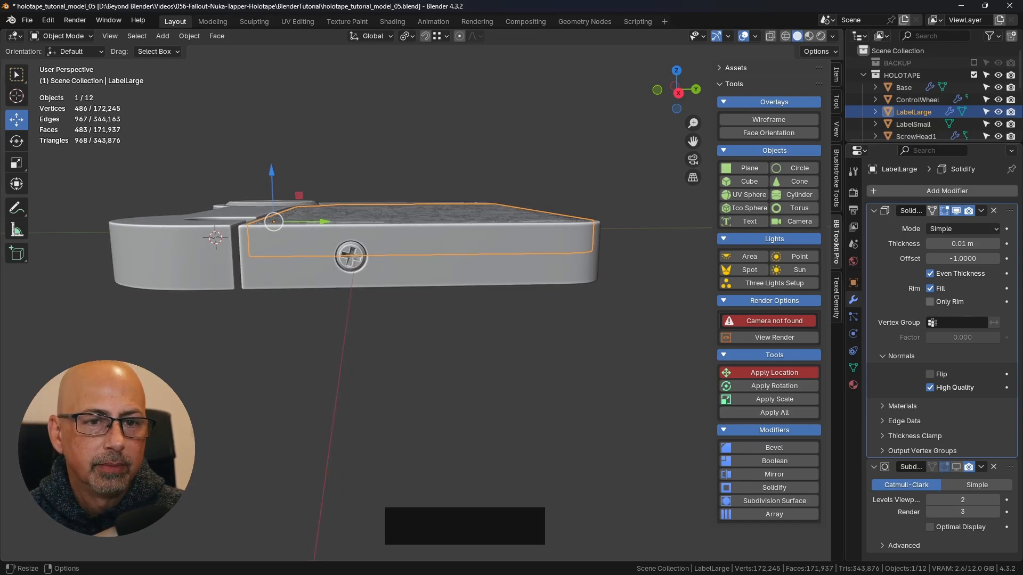
mouse_move(958, 243)
left_mouse_down()
mouse_move(937, 243)
mouse_move(960, 244)
left_mouse_up()
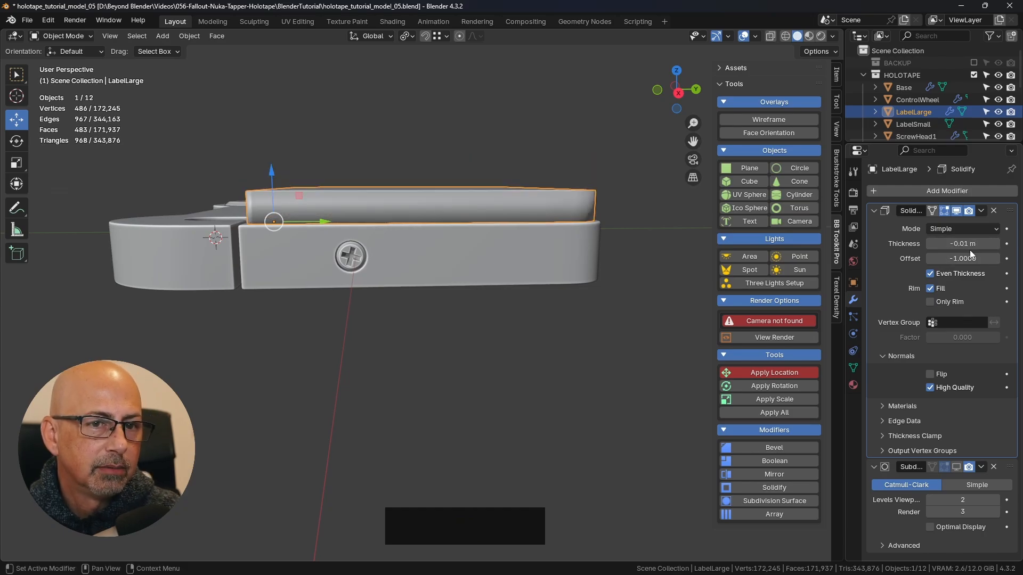
middle_click_drag(376, 248, 428, 217)
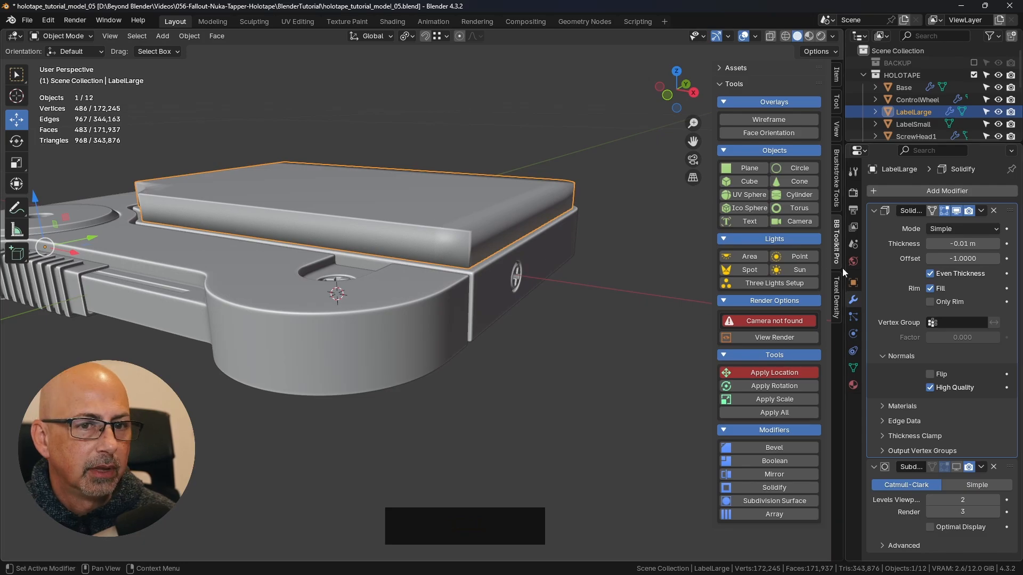
scroll(415, 234, "up", 3)
scroll(514, 242, "down", 2)
middle_click_drag(561, 257, 559, 293, "shift")
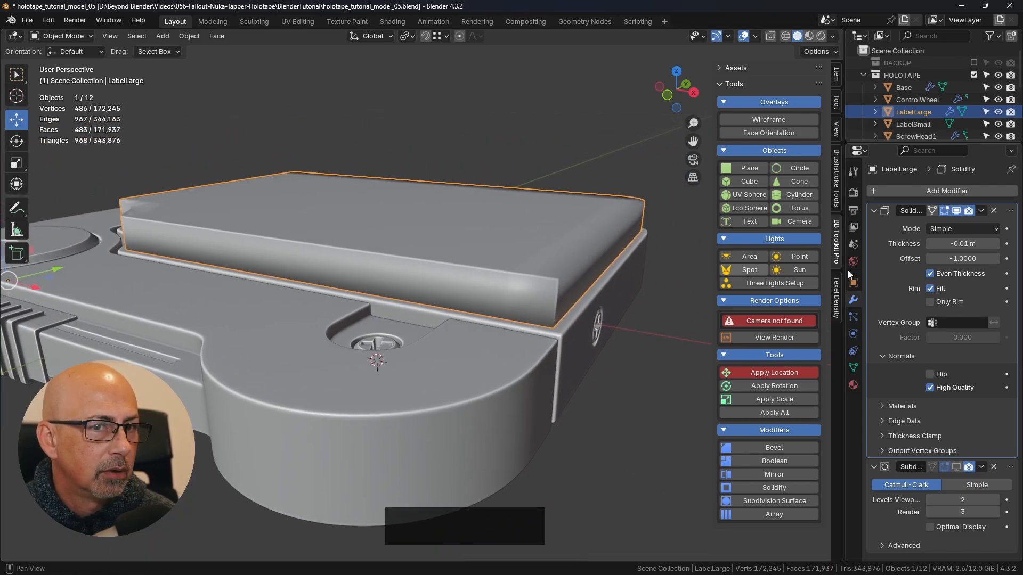
mouse_move(967, 242)
left_mouse_down("shift")
mouse_move(957, 242)
mouse_move(979, 243)
left_mouse_up("shift")
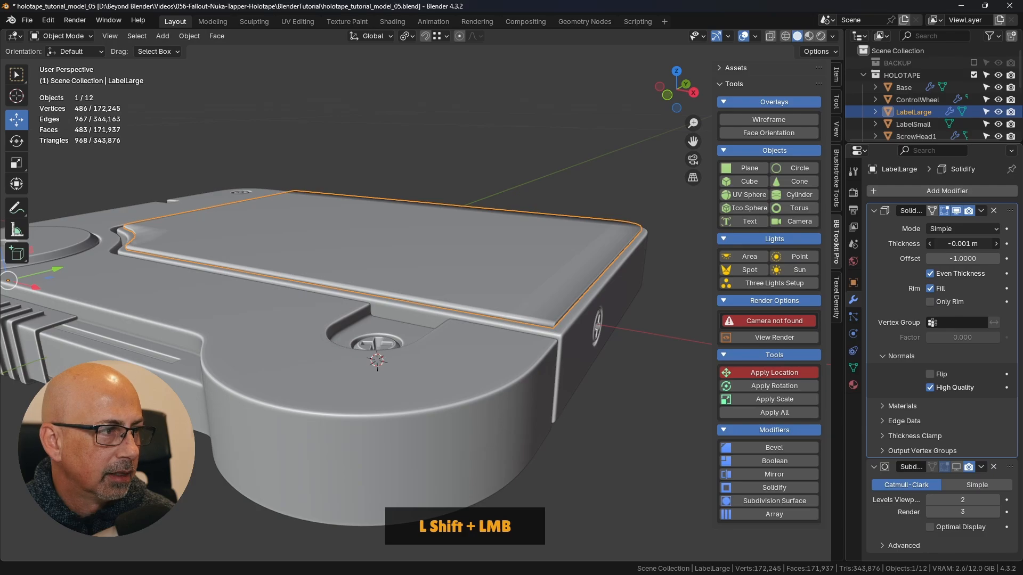
- Examine LabelLarge's edges against the TapeHolder's border with the wireframe overlay, ending with the overlay off and LabelLarge selected
scroll(569, 312, "up", 4)
middle_click_drag(569, 312, 534, 296)
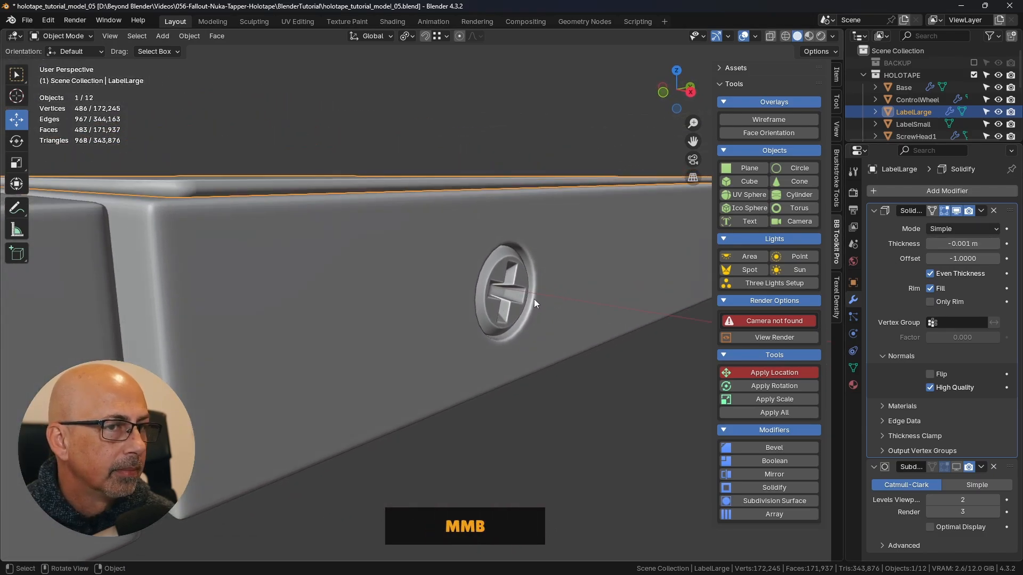
key("Tab")
left_click(333, 200)
left_click(791, 119)
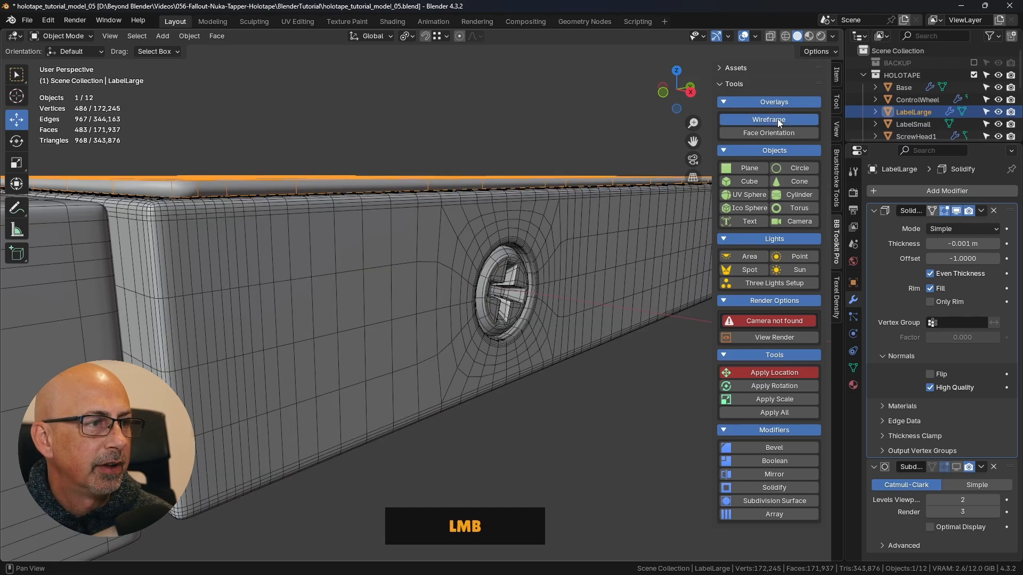
left_click(495, 123)
middle_click_drag(482, 143, 464, 343)
scroll(392, 341, "down", 3)
key("Tab")
left_click(360, 349)
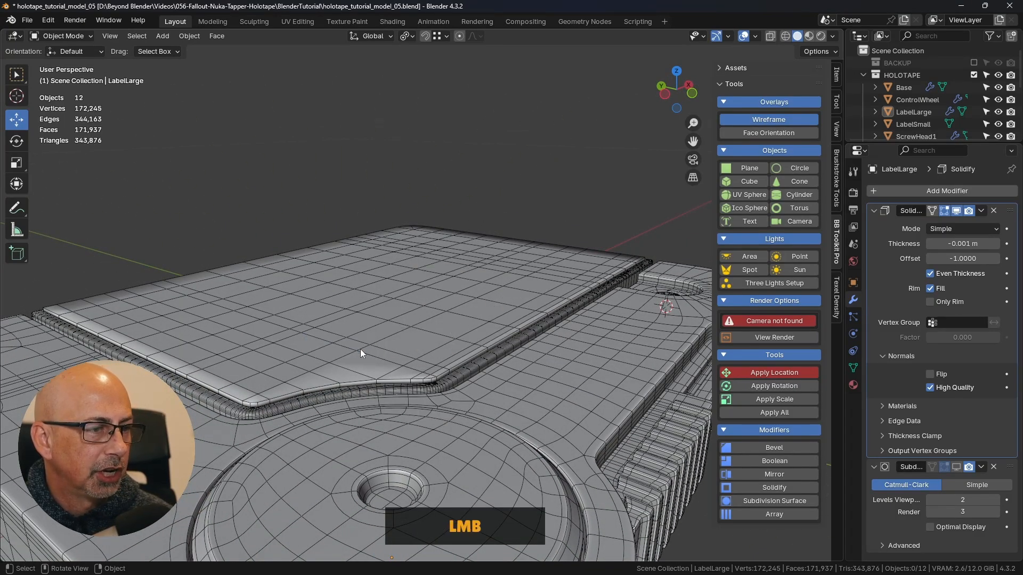
key("Tab")
left_click(758, 119)
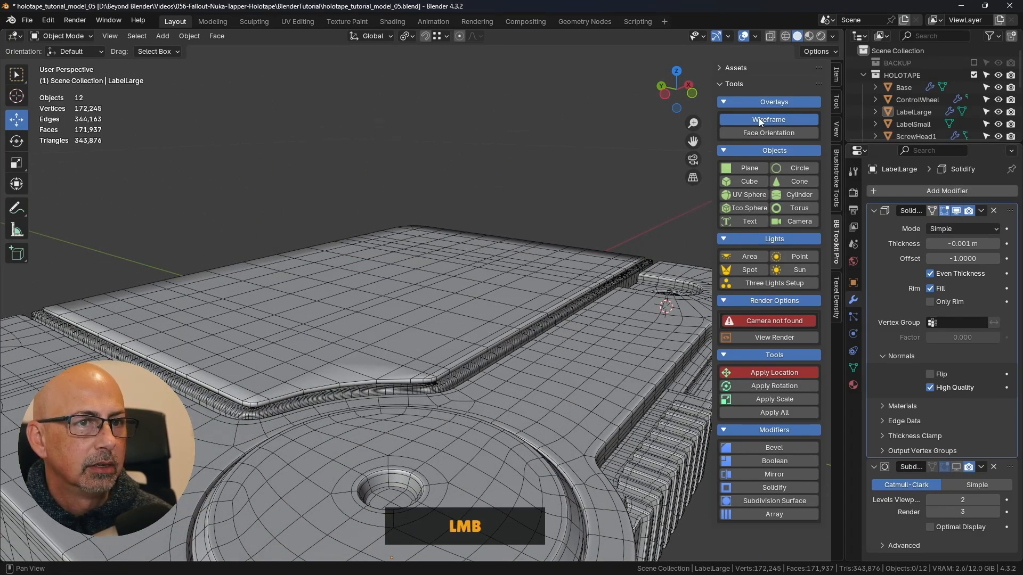
scroll(581, 229, "down", 3)
middle_click_drag(581, 229, 505, 347)
left_click(409, 378)
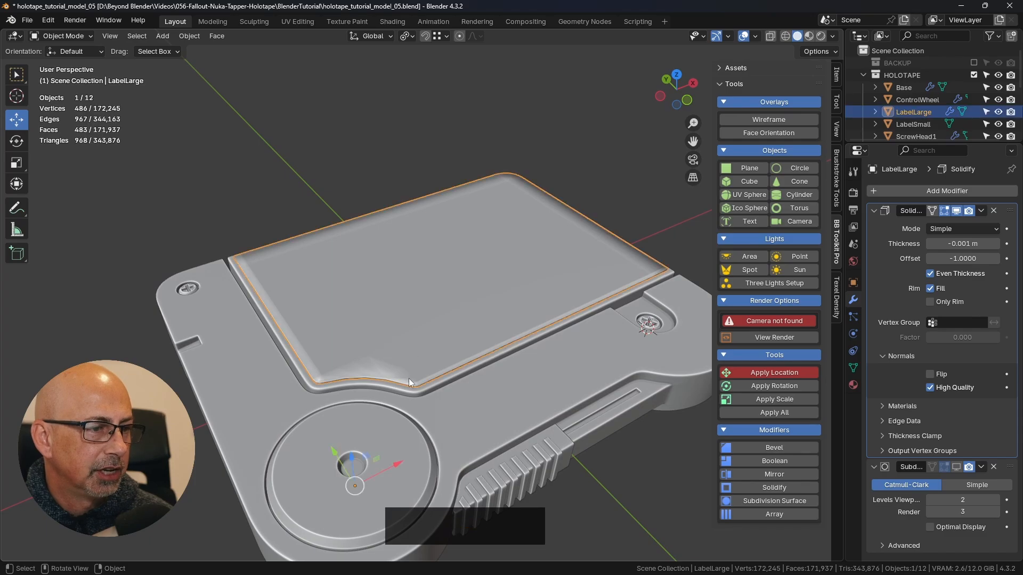
- Isolate LabelLarge in local view and inspect its thickness and corners
scroll(417, 376, "down", 2)
middle_click_drag(407, 375, 496, 315, "shift")
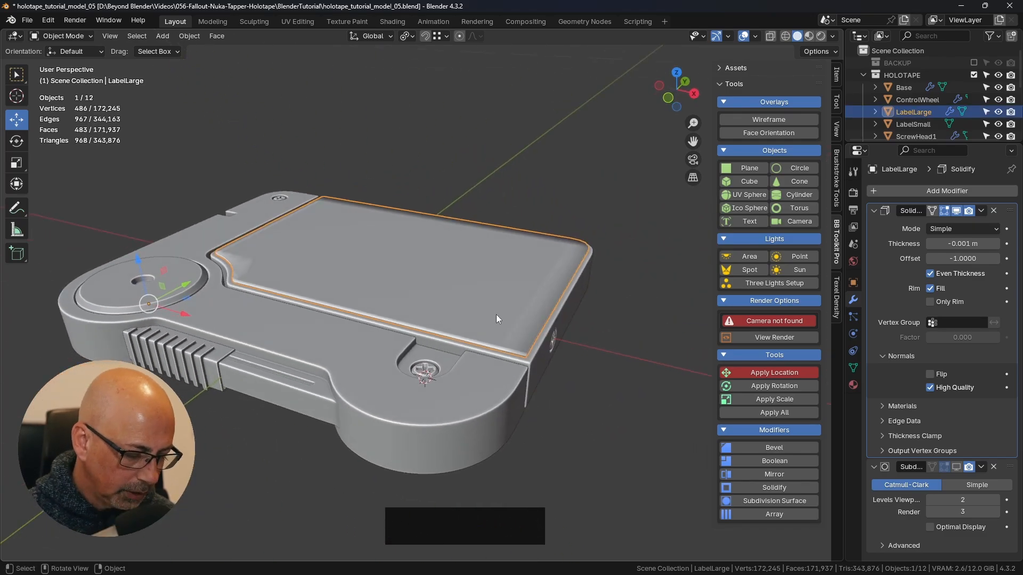
key("slash")
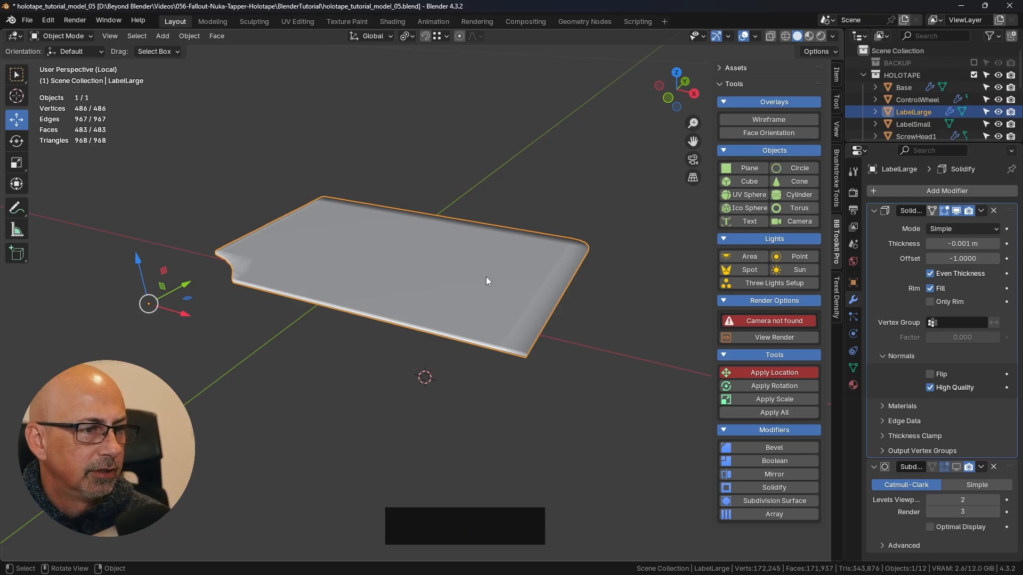
middle_click_drag(486, 277, 513, 308)
scroll(490, 324, "up", 4)
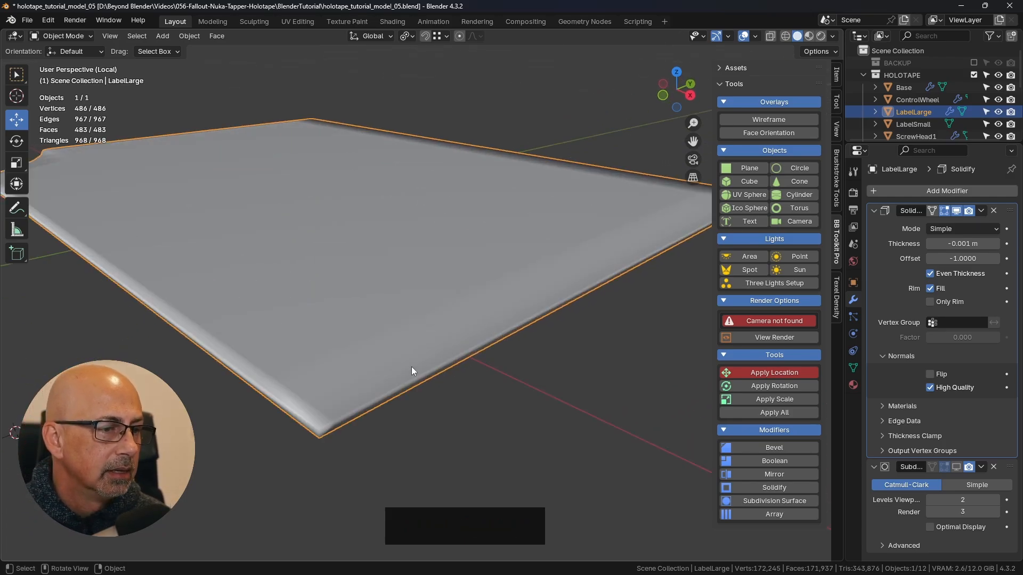
middle_click_drag(411, 372, 410, 354)
scroll(314, 243, "up", 2)
scroll(339, 250, "down", 3)
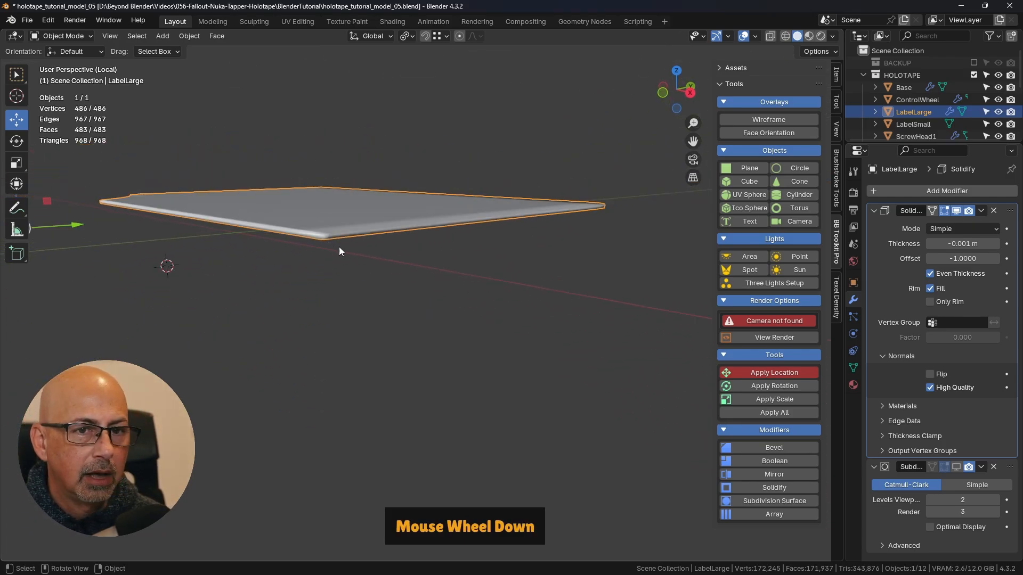
scroll(564, 373, "down", 3)
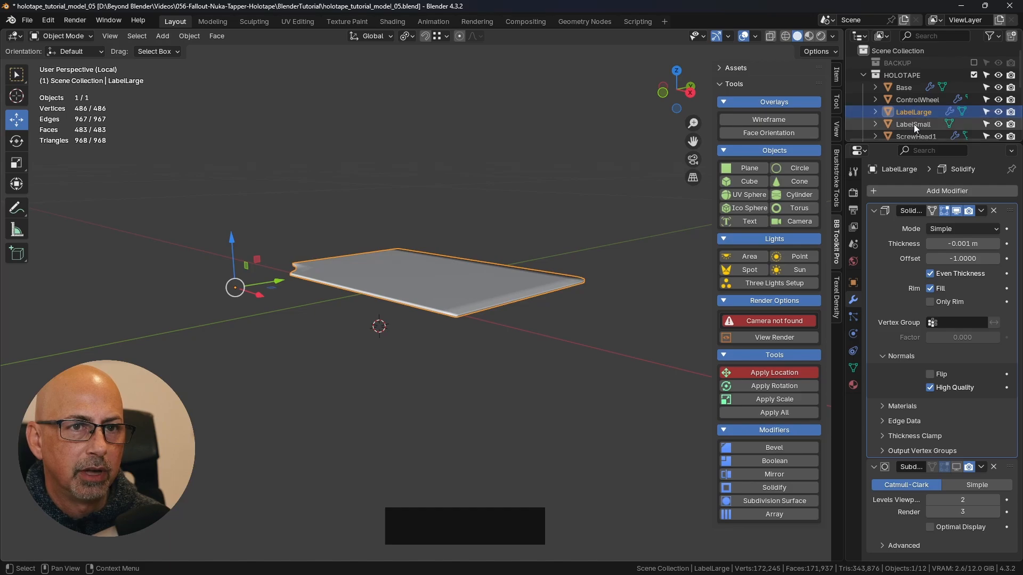
- Set the thickness of LabelLarge's Solidify modifier to -0.0004 m and check the thinner edge
left_click(954, 245)
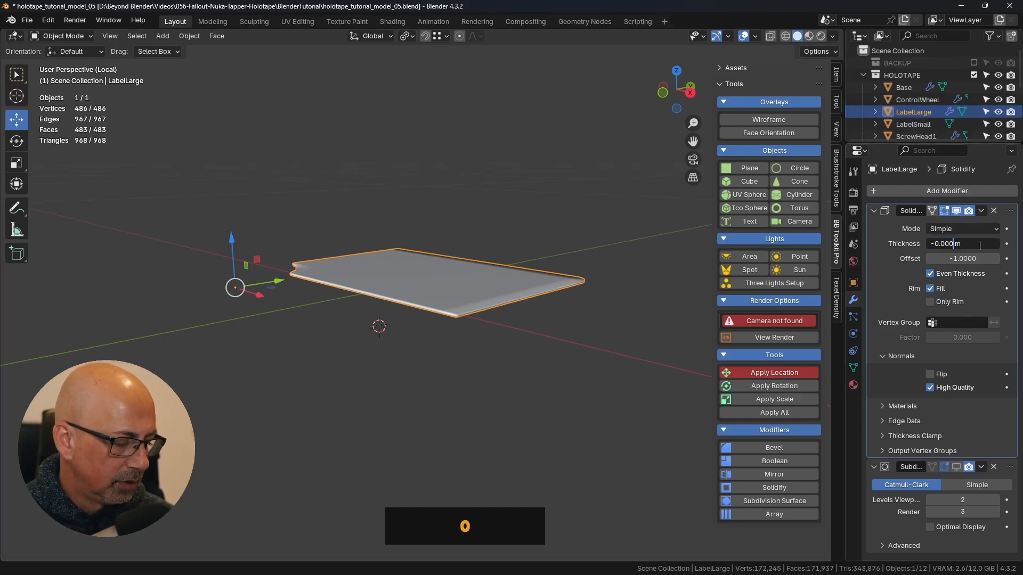
key("Return")
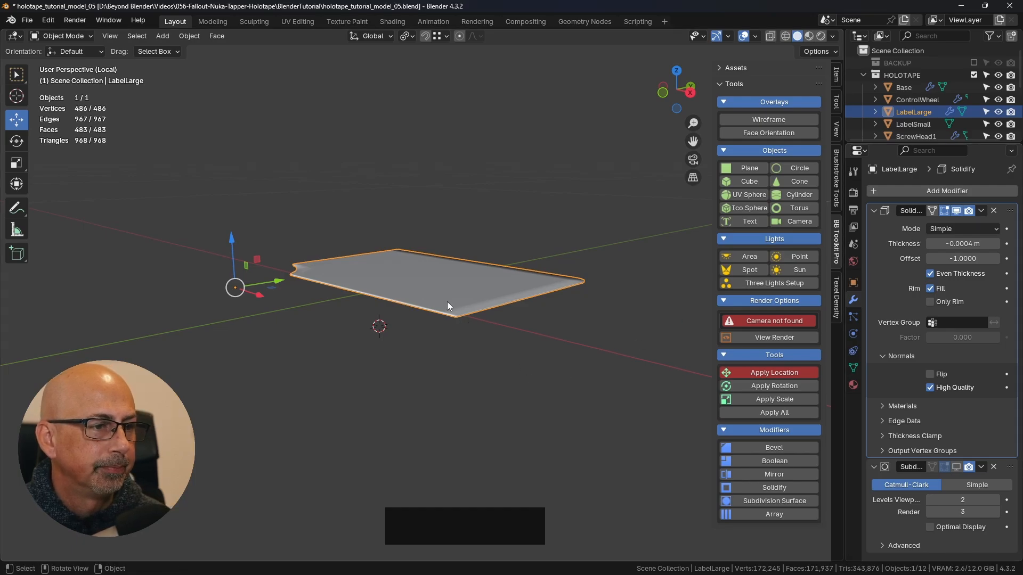
scroll(445, 306, "up", 3)
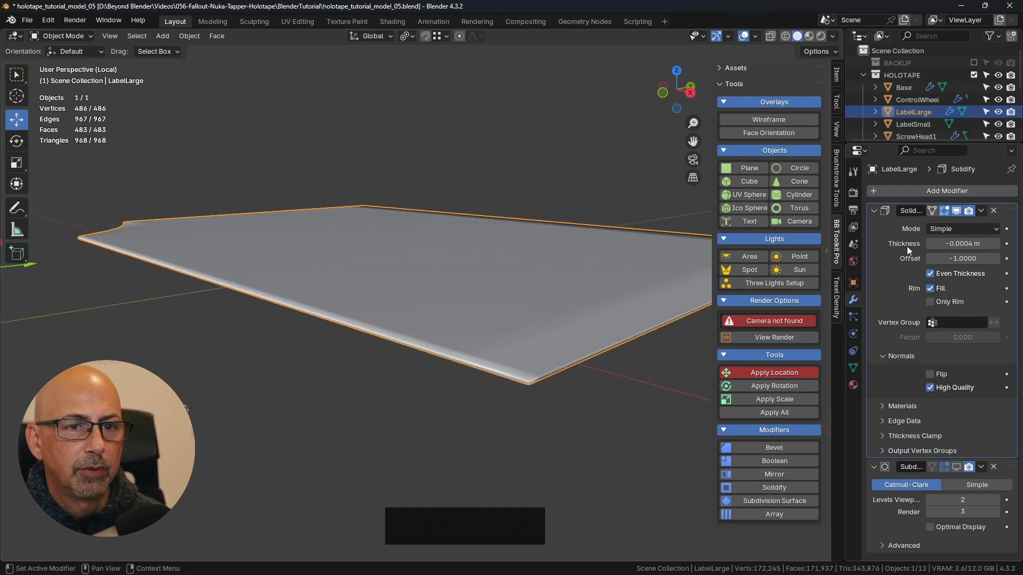
middle_click_drag(543, 333, 487, 301, "shift")
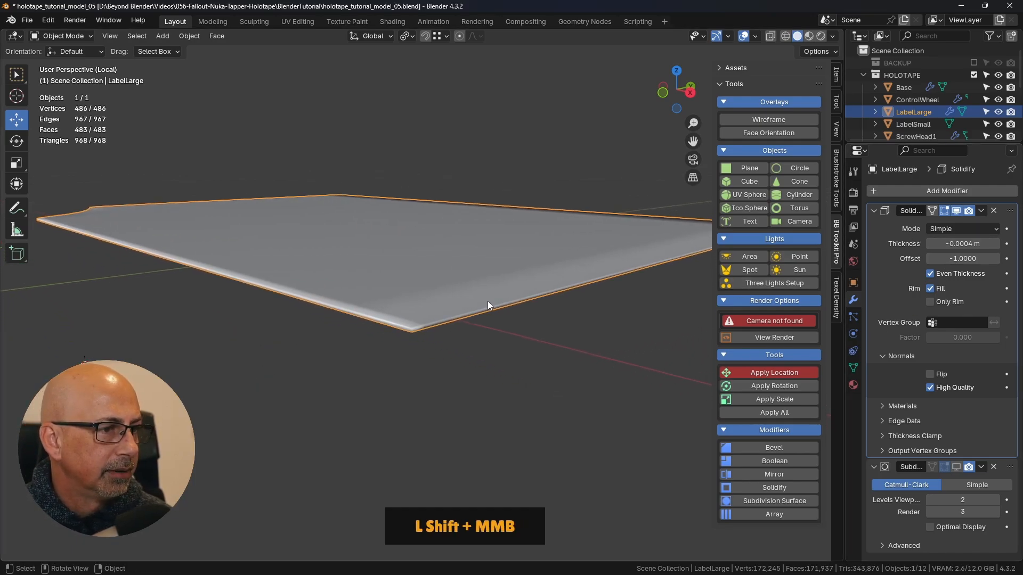
- Apply the Solidify modifier on LabelLarge and view the resulting panel from above
left_click(980, 211)
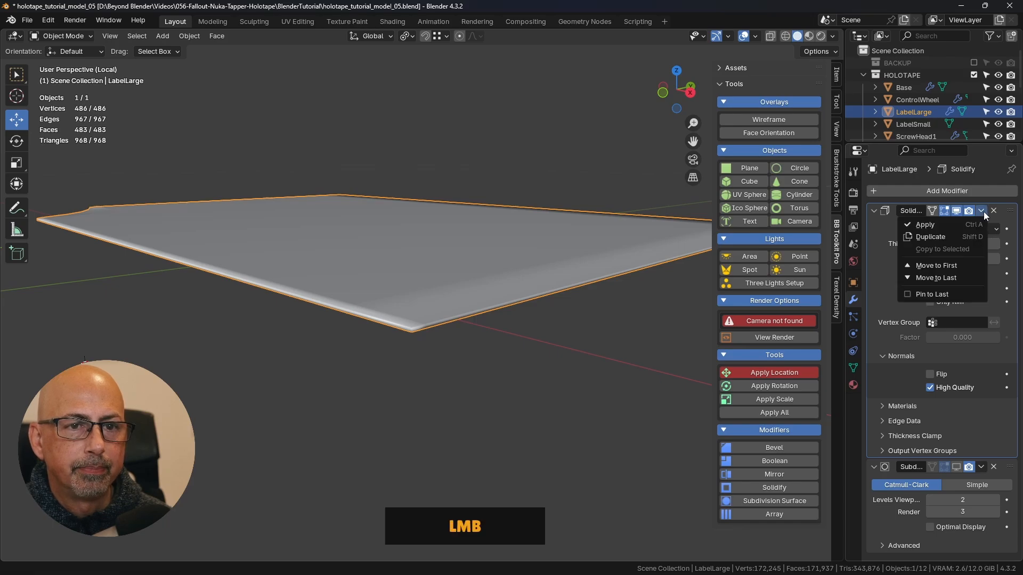
left_click(935, 224)
scroll(449, 356, "down", 2)
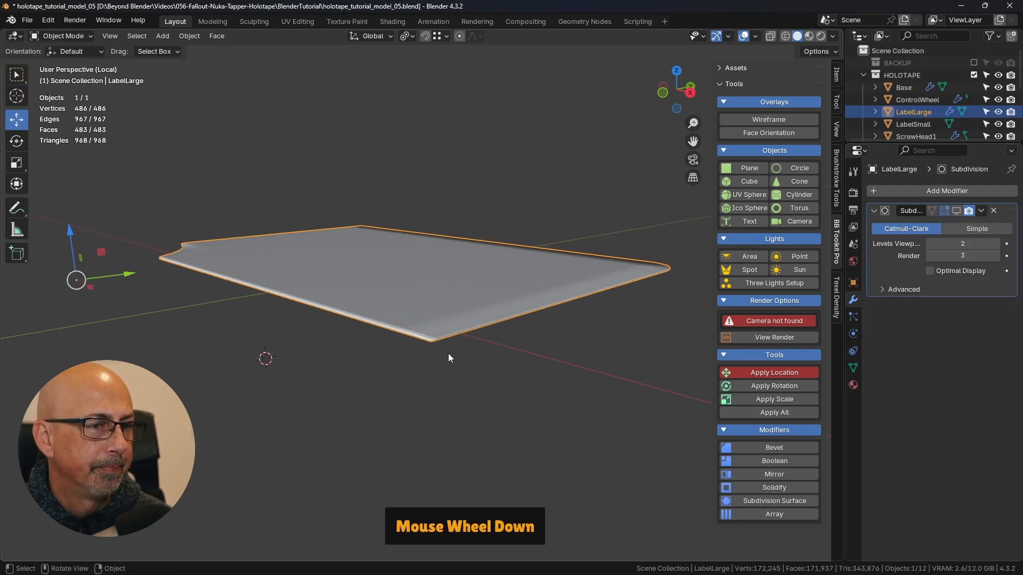
left_click(521, 370)
middle_click_drag(514, 327, 570, 374)
middle_click_drag(518, 349, 544, 316, "shift")
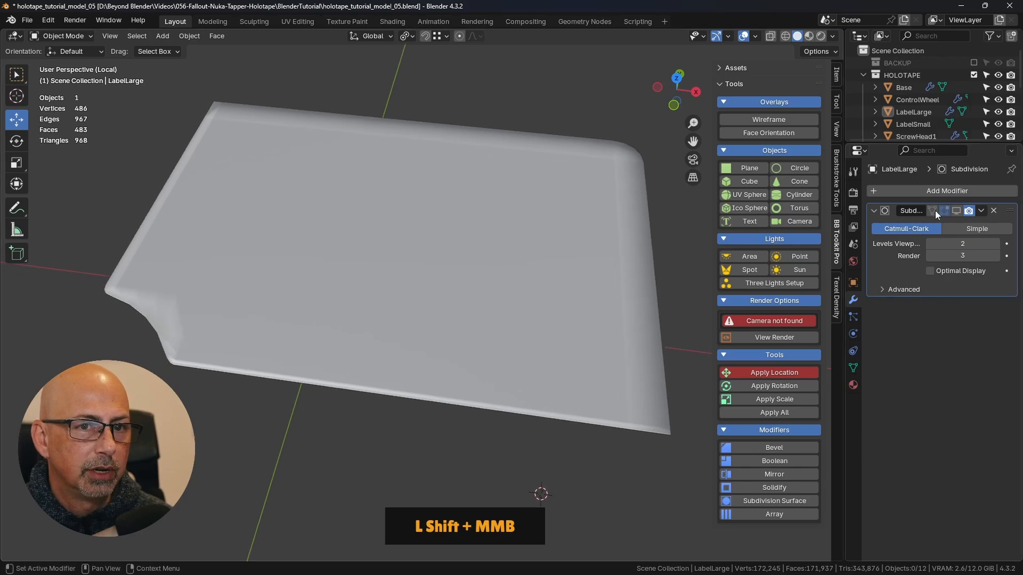
- Enable viewport display of LabelLarge's Subdivision modifier
left_click(957, 211)
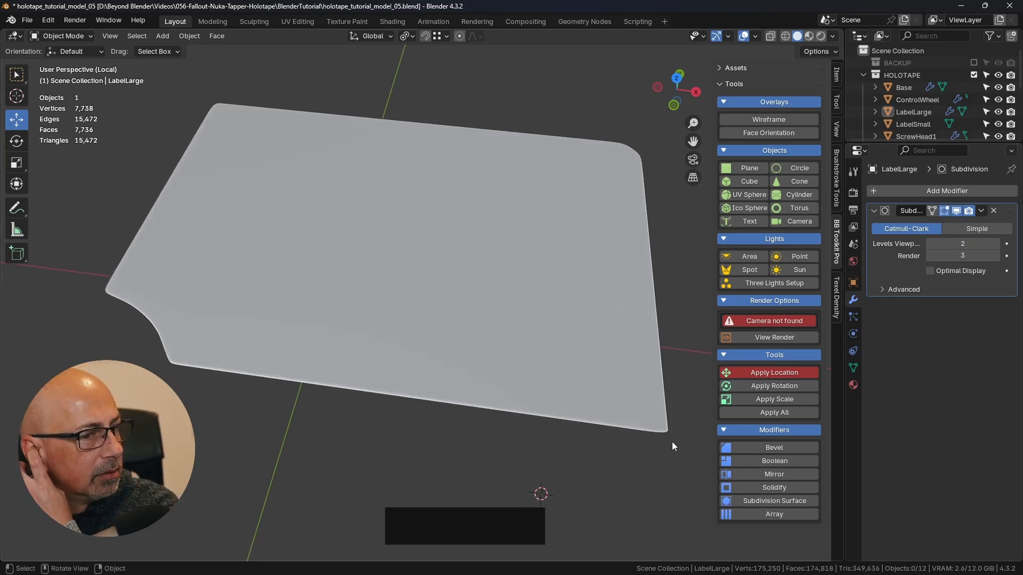
middle_click_drag(673, 443, 573, 368)
scroll(656, 447, "down", 2)
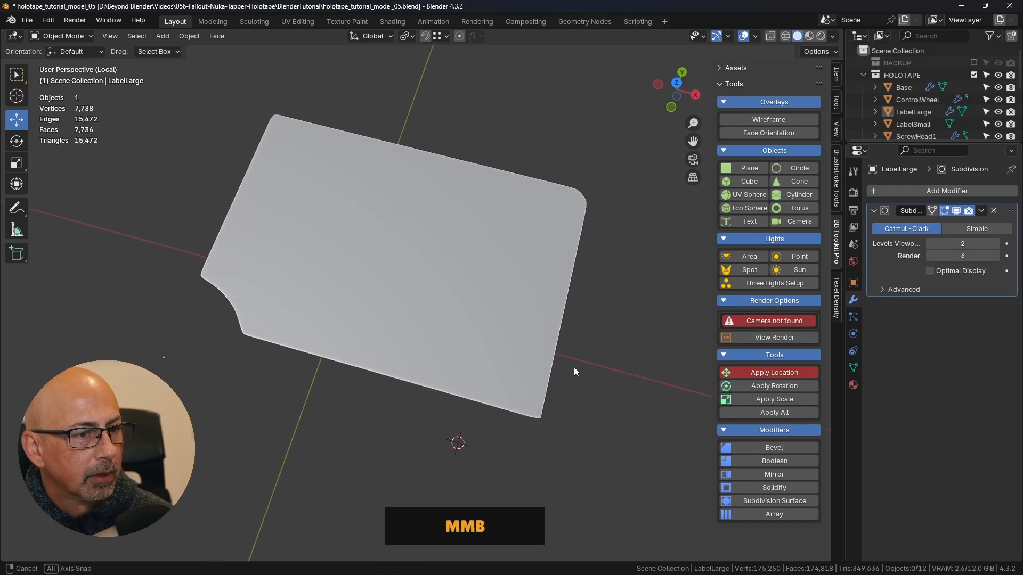
- Open LabelLarge in Edit Mode and examine its lower-right corner topology from the top view
left_click(532, 372)
key("Tab")
scroll(539, 418, "up", 5)
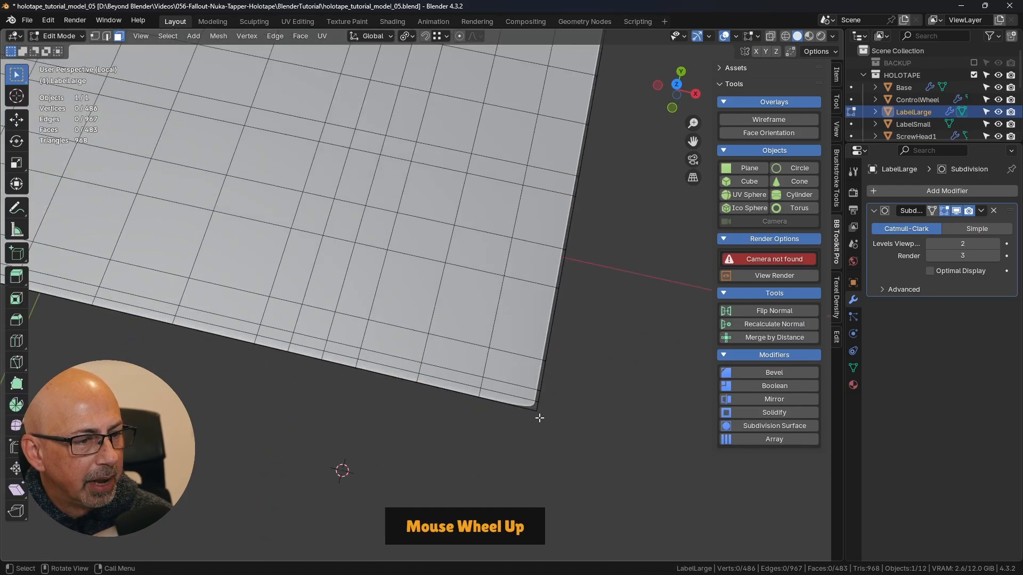
scroll(531, 409, "up", 2)
key("KP_7")
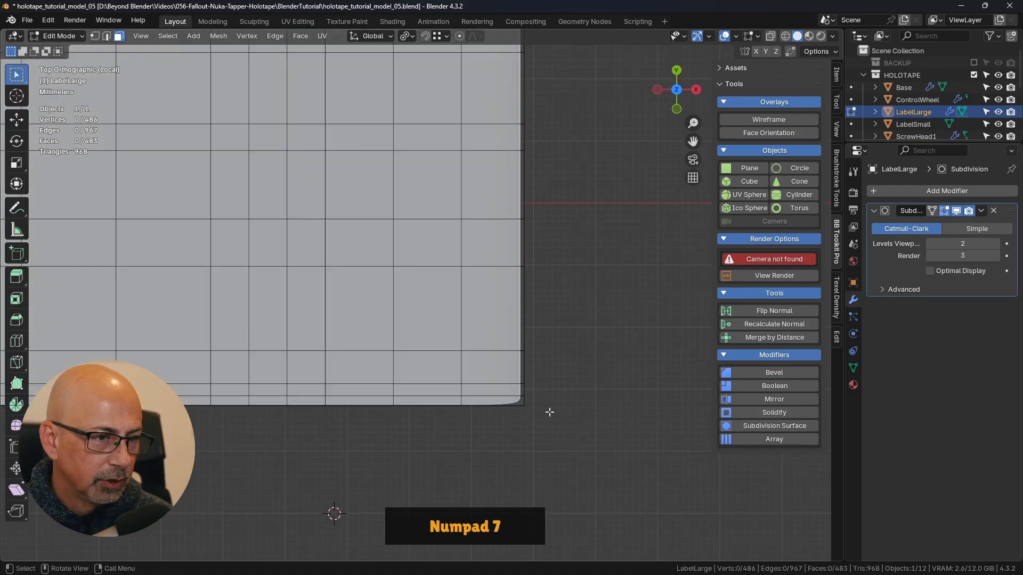
scroll(531, 410, "up", 5)
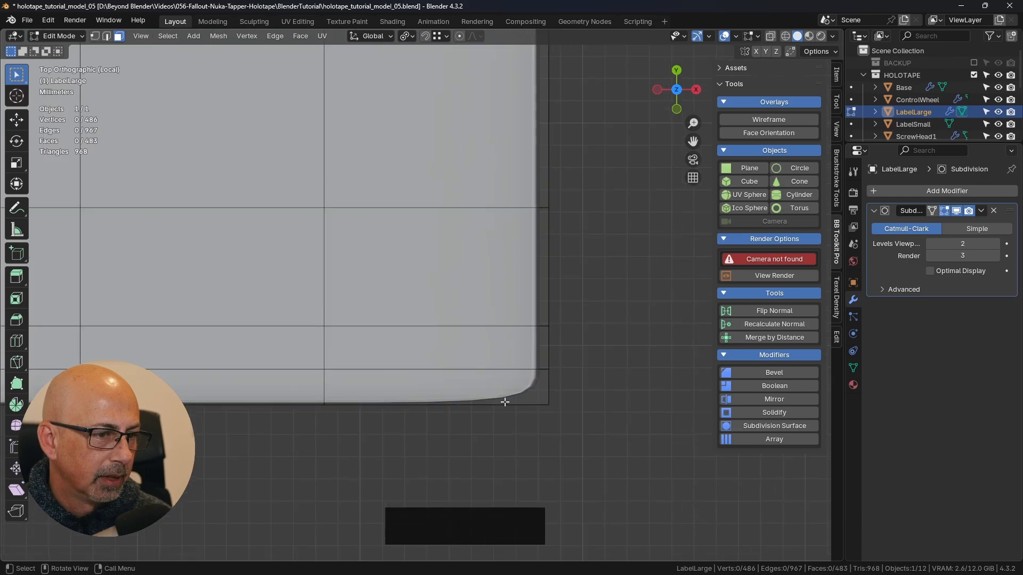
left_click(16, 208)
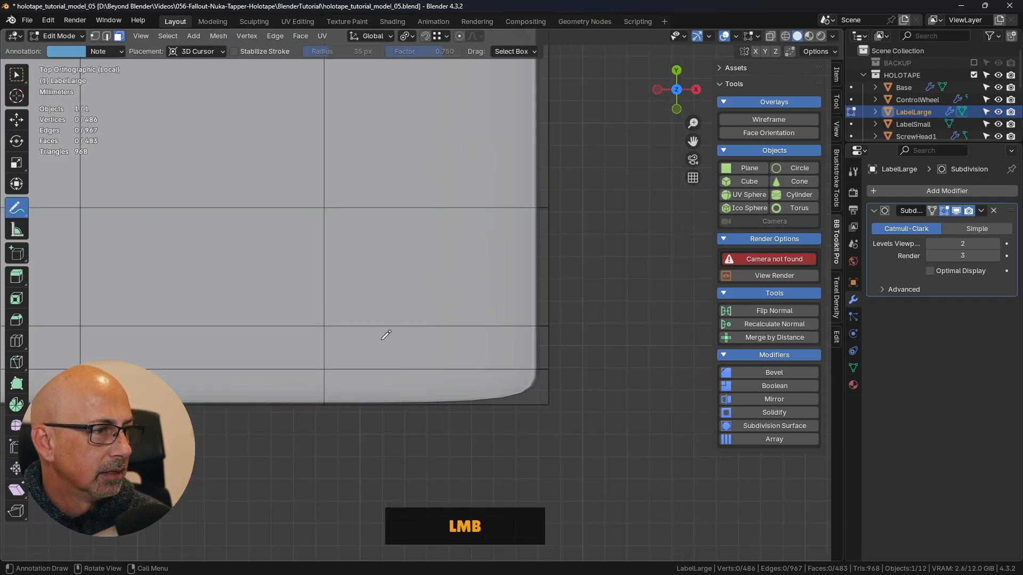
left_click_drag(549, 370, 548, 368)
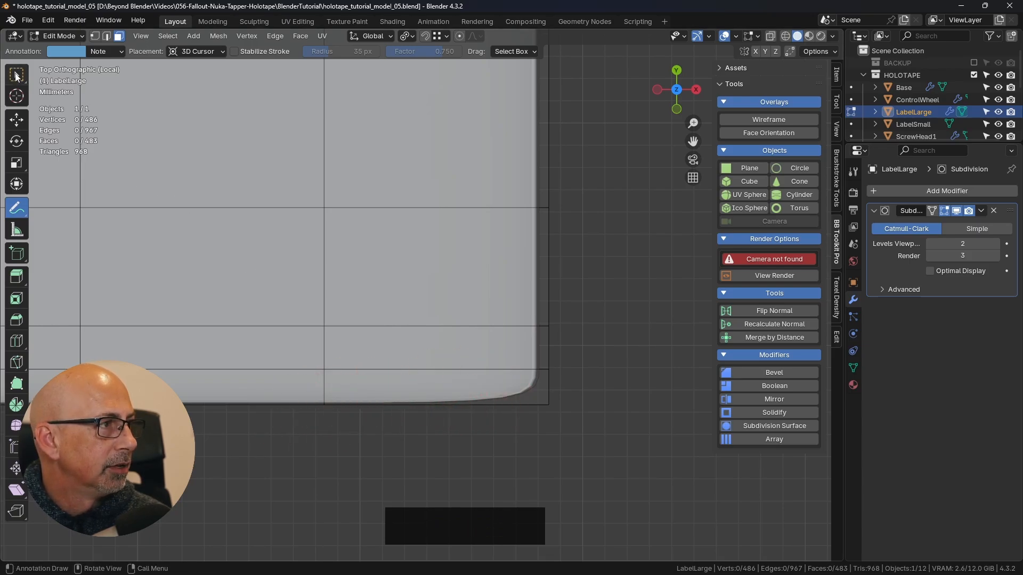
left_click(16, 76)
scroll(380, 278, "down", 10)
middle_click_drag(420, 177, 490, 340, "shift")
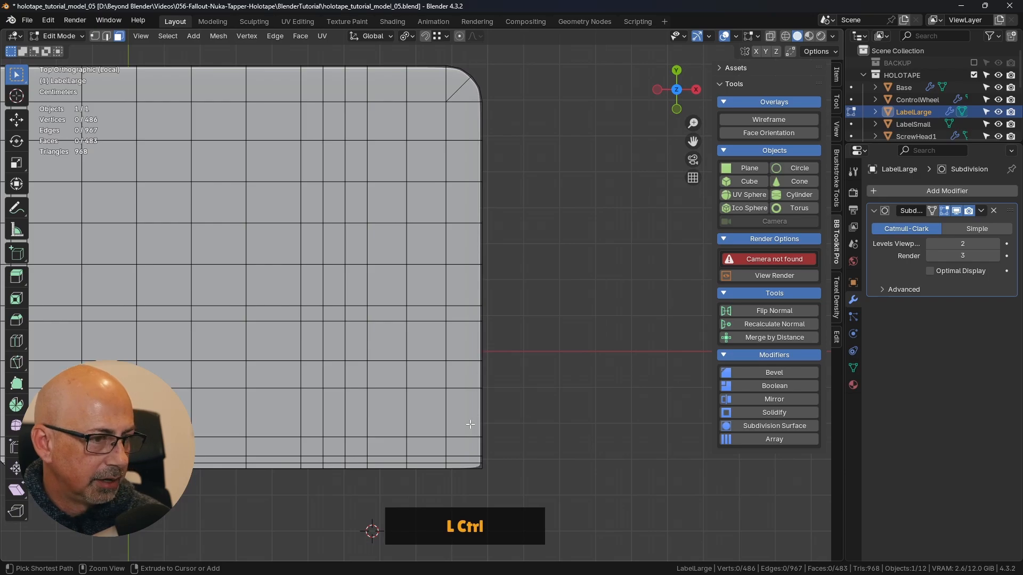
key("ctrl+r")
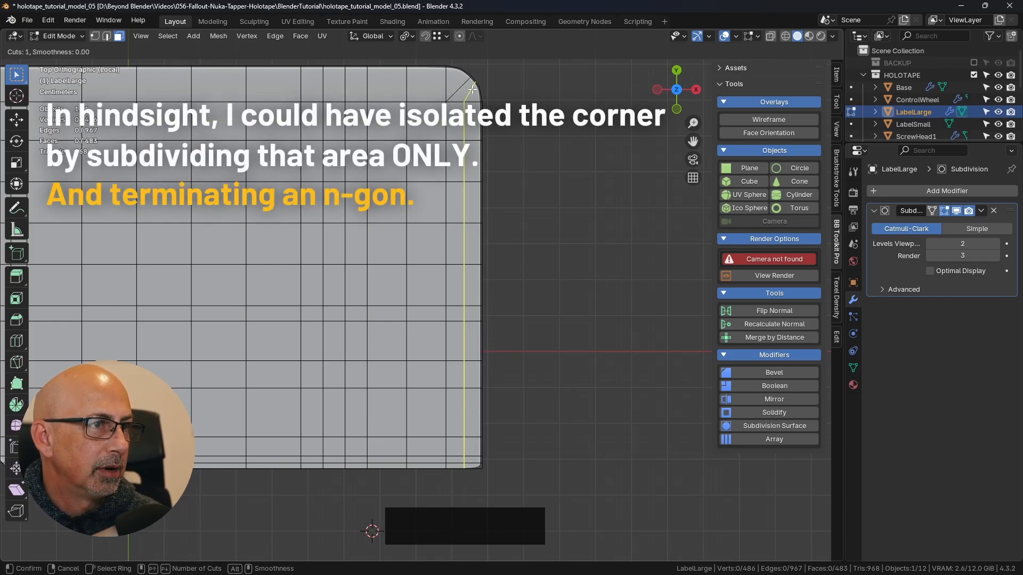
right_click(545, 241)
- Examine how LabelLarge's edge flow supports the straight corners, the curved notch and the rounded corner
middle_click_drag(524, 431, 520, 318, "shift")
scroll(454, 373, "up", 2)
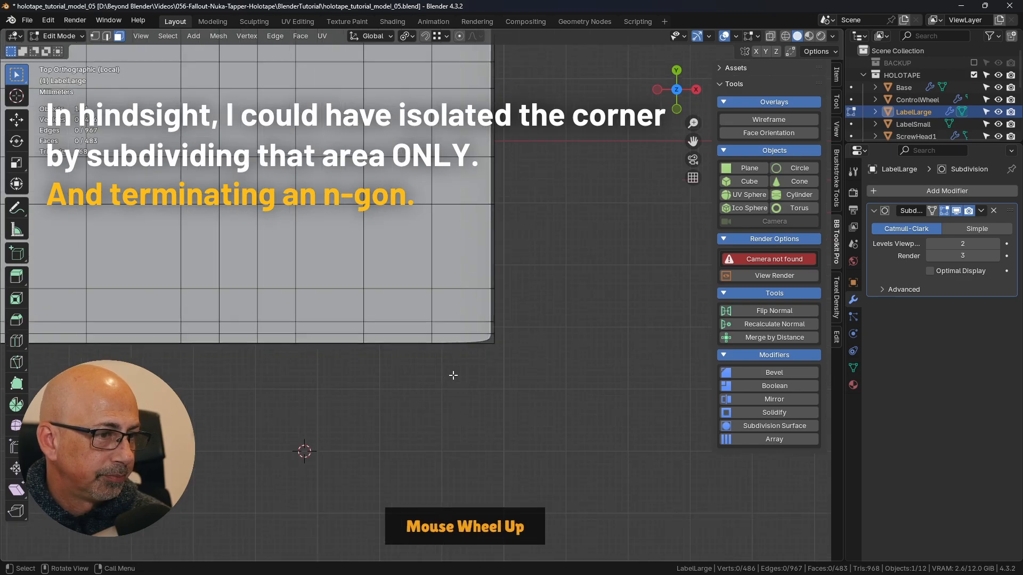
middle_click_drag(454, 370, 550, 367, "shift")
middle_click_drag(549, 367, 325, 316)
scroll(467, 301, "down", 4)
middle_click_drag(468, 301, 472, 349, "shift")
middle_click_drag(298, 319, 416, 351)
middle_click_drag(407, 354, 489, 259, "shift")
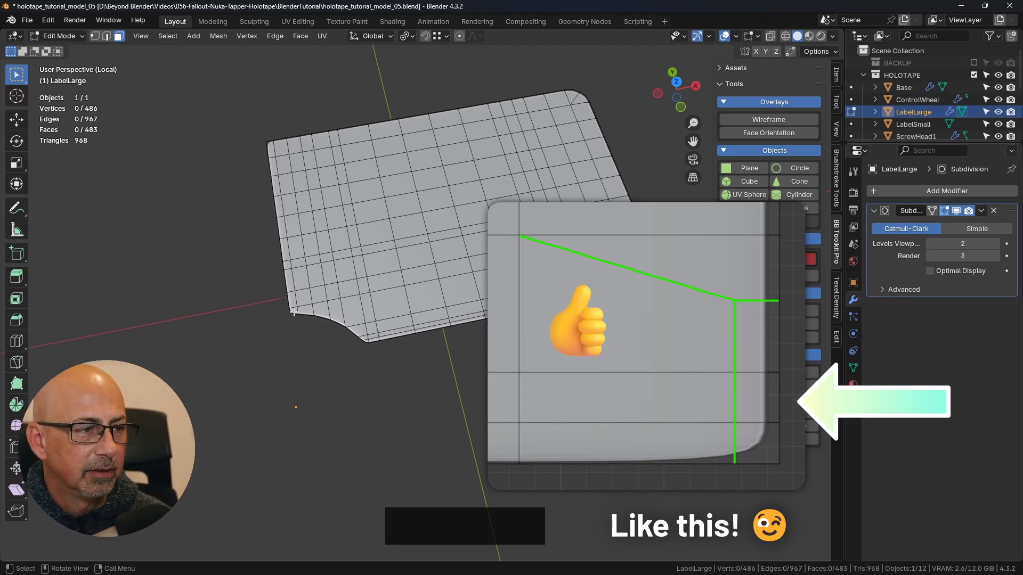
scroll(293, 312, "up", 2)
scroll(410, 315, "down", 1)
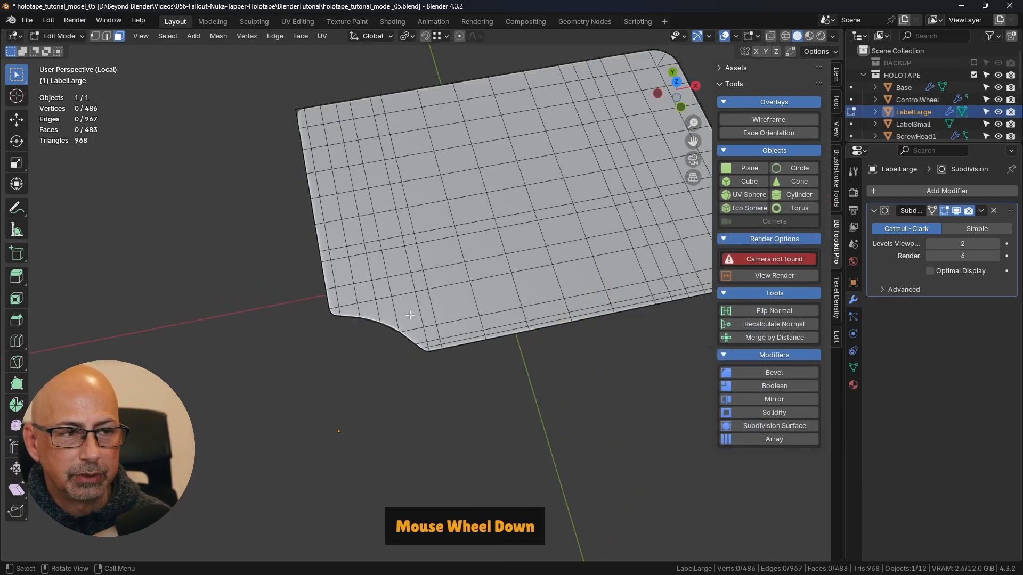
scroll(410, 316, "down", 1)
middle_click_drag(410, 316, 300, 351, "shift")
scroll(646, 276, "up", 3)
middle_click_drag(555, 310, 577, 303, "shift")
scroll(617, 279, "down", 2)
middle_click_drag(614, 198, 578, 247)
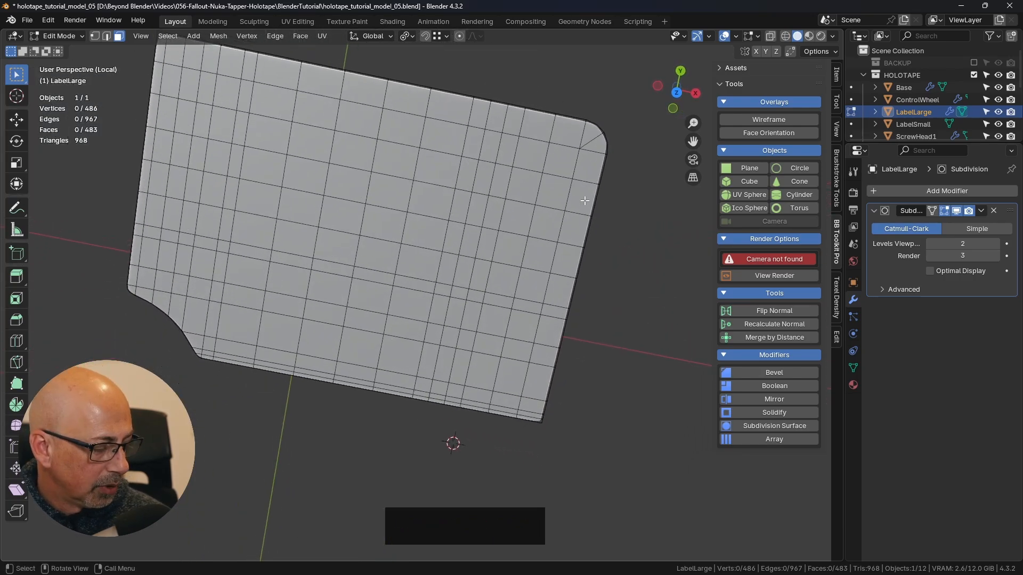
- Add one lengthwise loop cut along LabelLarge's right side and slide it toward the outer edge
key("ctrl+r")
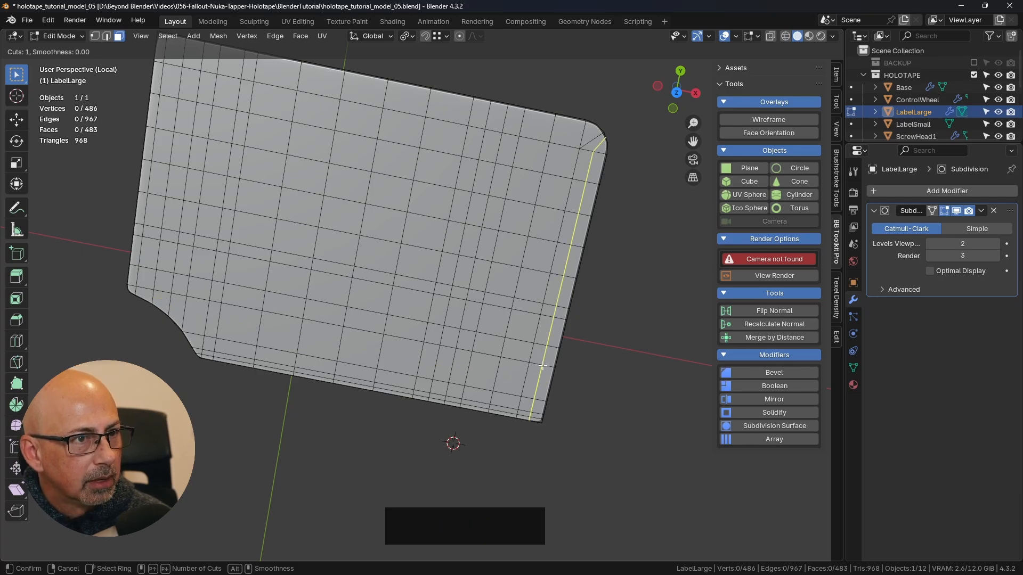
left_click(542, 365)
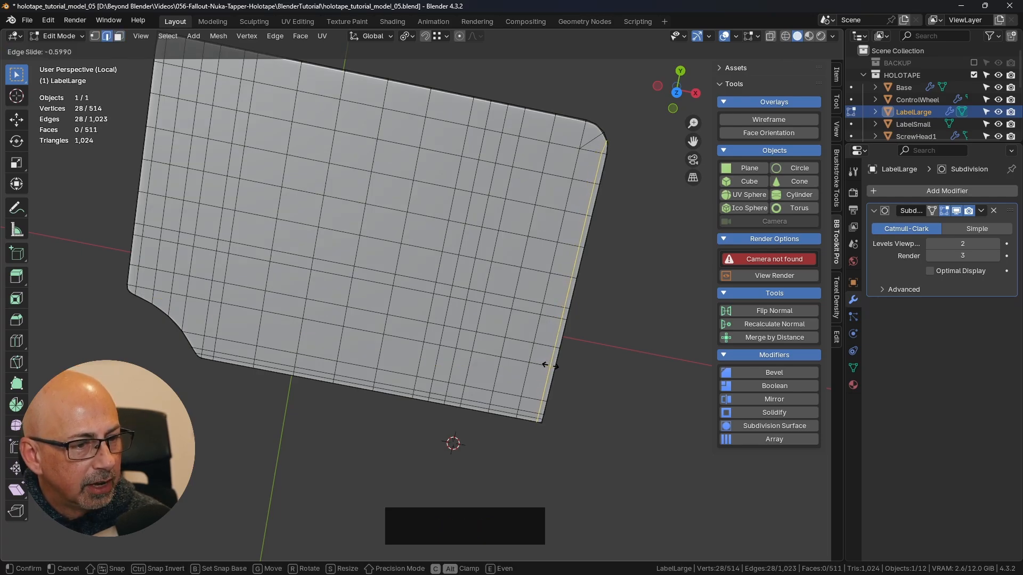
left_click(550, 365)
scroll(552, 426, "up", 3)
key("KP_7")
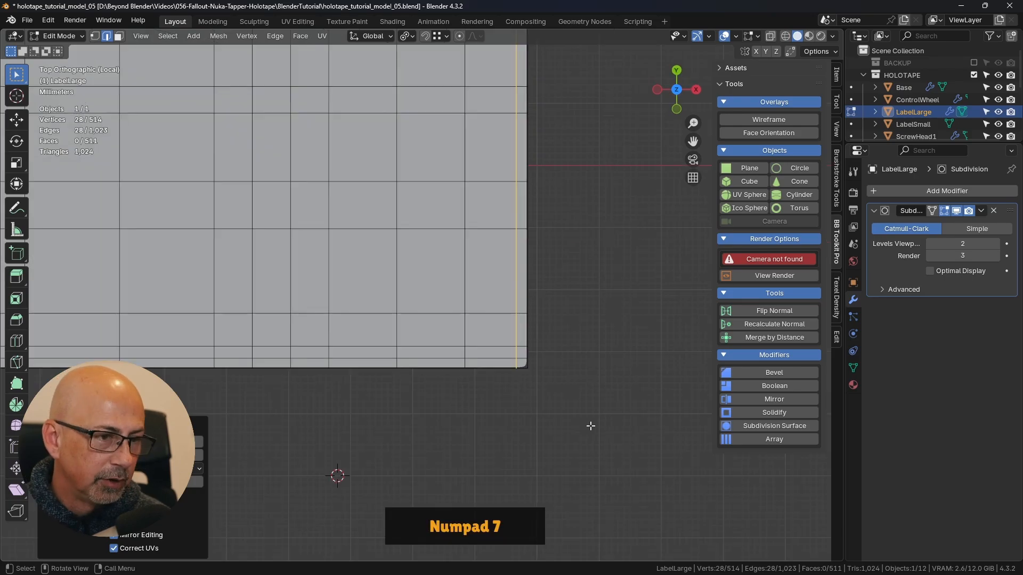
scroll(499, 344, "up", 4)
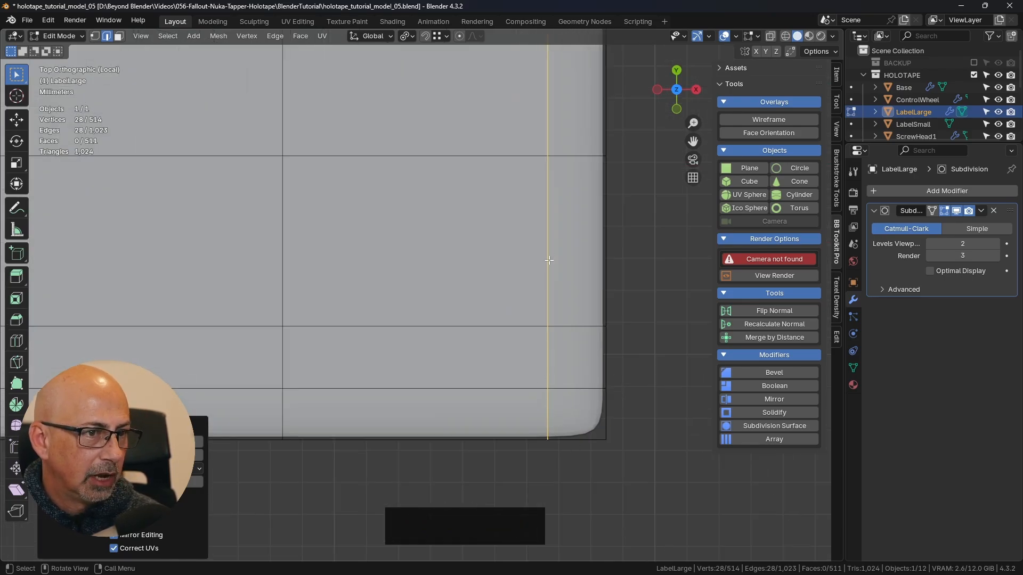
- Edge-slide the new loop slightly closer to the right border to tighten the lower-right corner
scroll(452, 369, "down", 2)
middle_click_drag(452, 370, 441, 413, "shift")
scroll(549, 315, "up", 2)
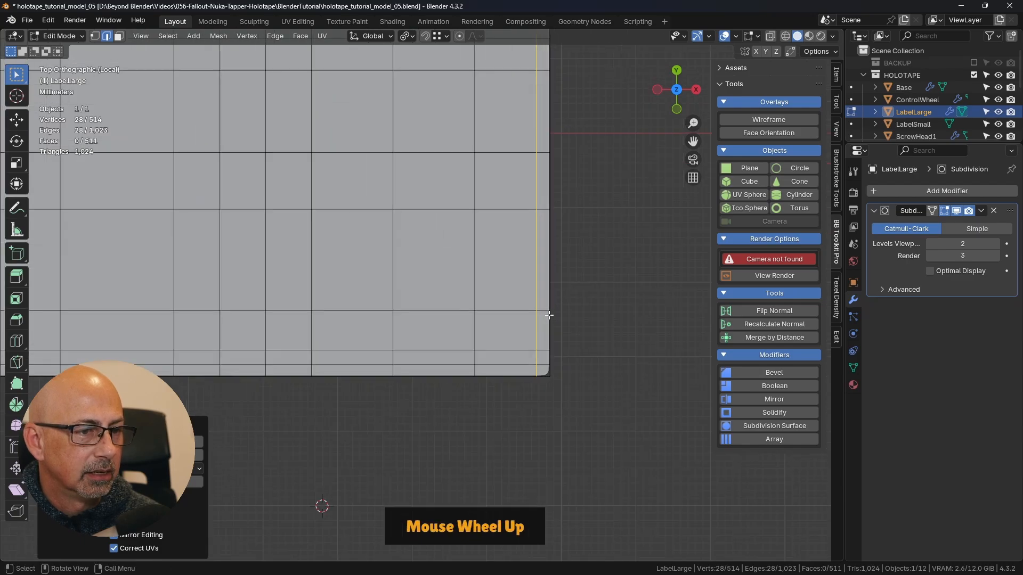
scroll(549, 314, "up", 2)
key("g")
key("g")
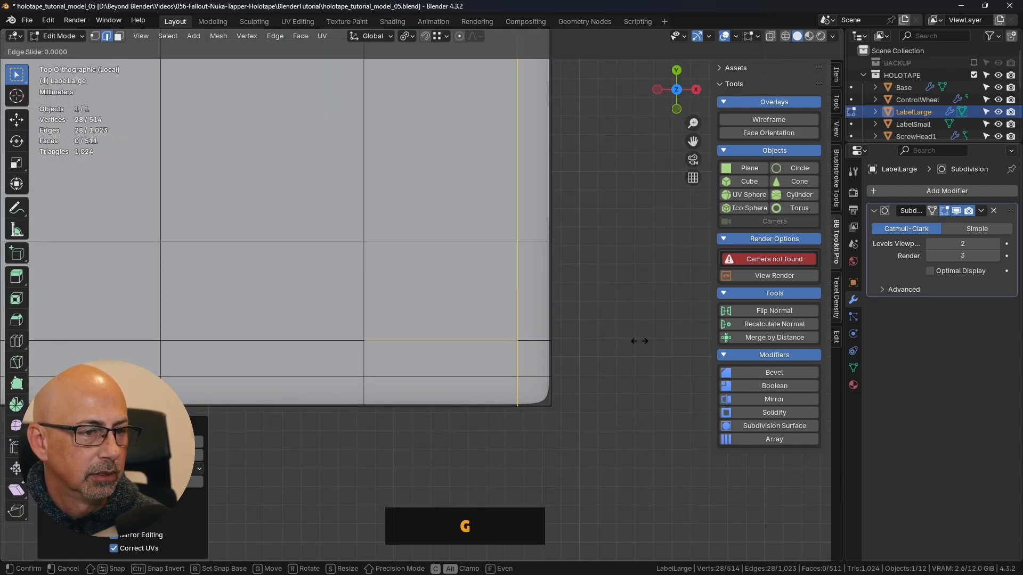
left_click(650, 341)
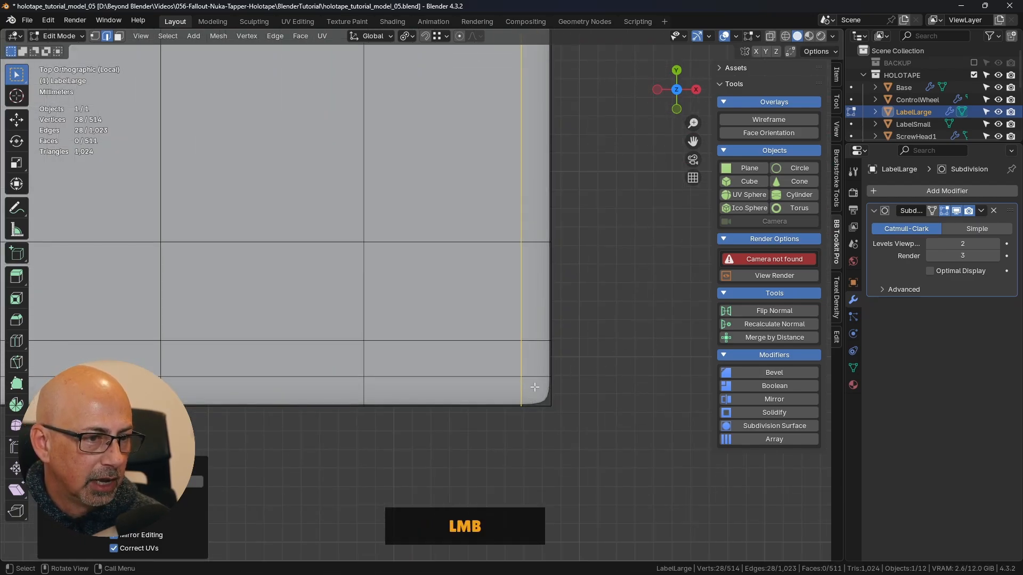
- Return LabelLarge to Object Mode and inspect the smoothed panel and its corners
scroll(534, 395, "down", 2)
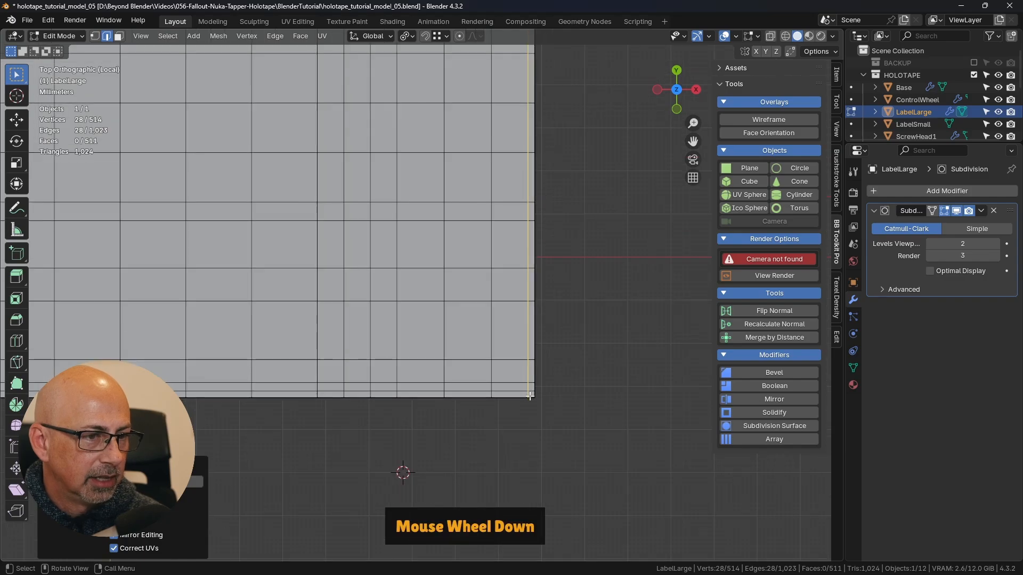
scroll(532, 395, "down", 3)
left_click(613, 367)
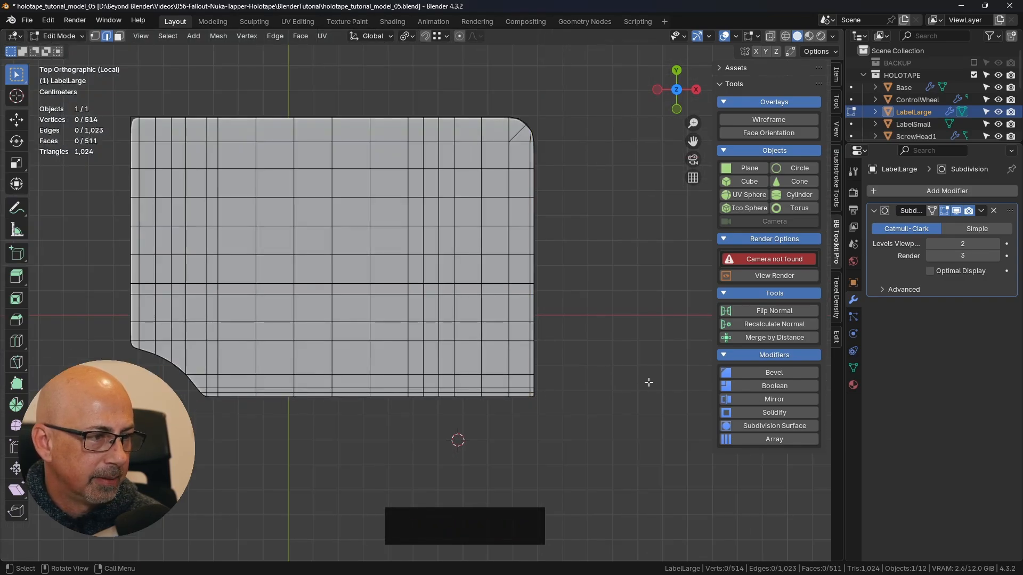
middle_click_drag(425, 346, 496, 354, "shift")
middle_click_drag(601, 341, 527, 298)
key("Tab")
left_click(448, 287)
middle_click_drag(618, 394, 192, 295)
- In Edit Mode, select the edges around LabelLarge's rounded corner and space their vertices evenly with LoopTools Space
scroll(559, 407, "up", 4)
key("Tab")
left_click(554, 378)
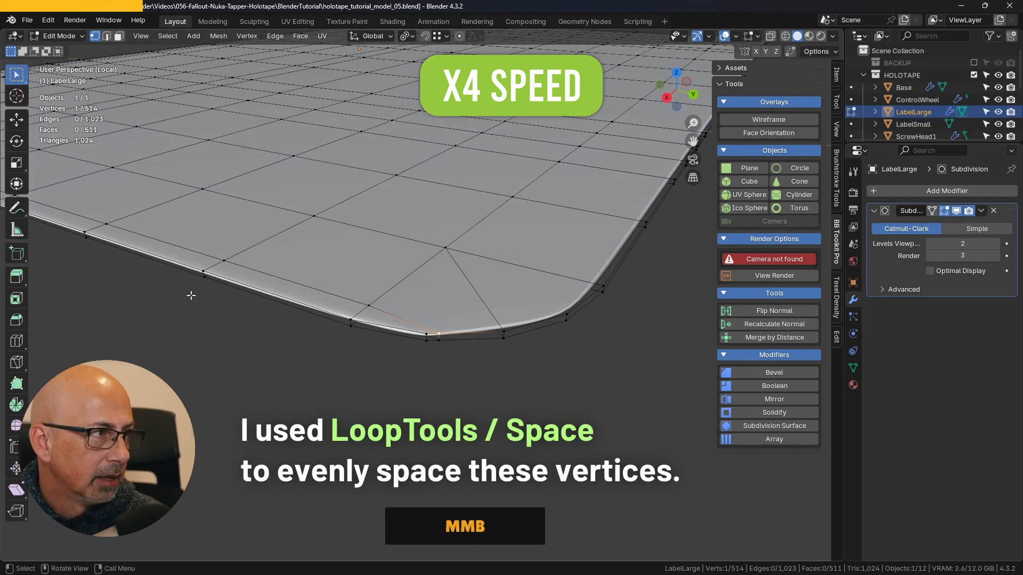
scroll(476, 342, "up", 5)
left_click(437, 339, "shift")
left_click(565, 307, "shift")
scroll(602, 301, "down", 6)
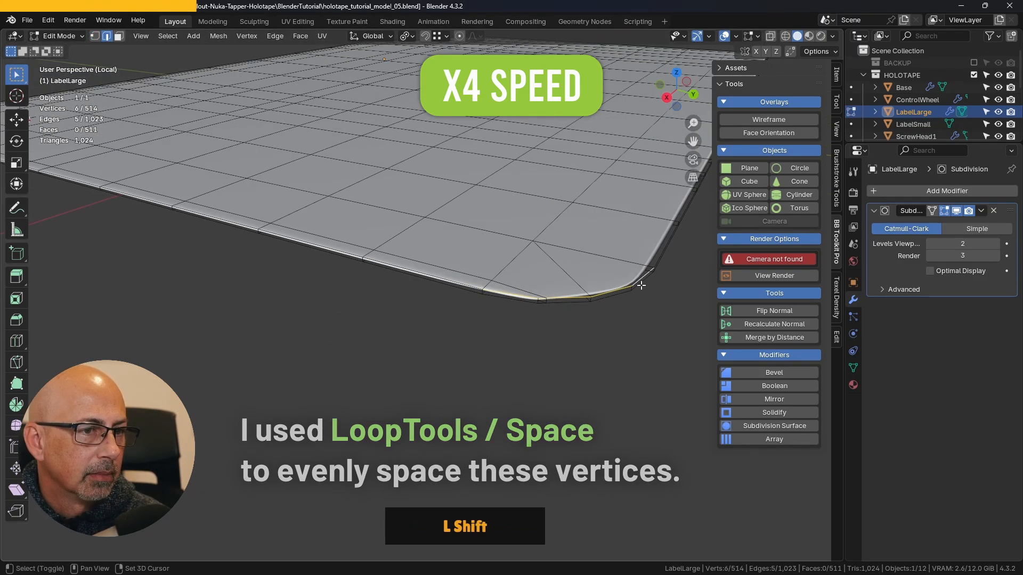
left_click(642, 282, "shift")
left_click(522, 305, "shift")
left_click(501, 301, "shift")
middle_click_drag(676, 150, 501, 207, "shift")
right_click(501, 207)
mouse_move(502, 178)
left_click(545, 255)
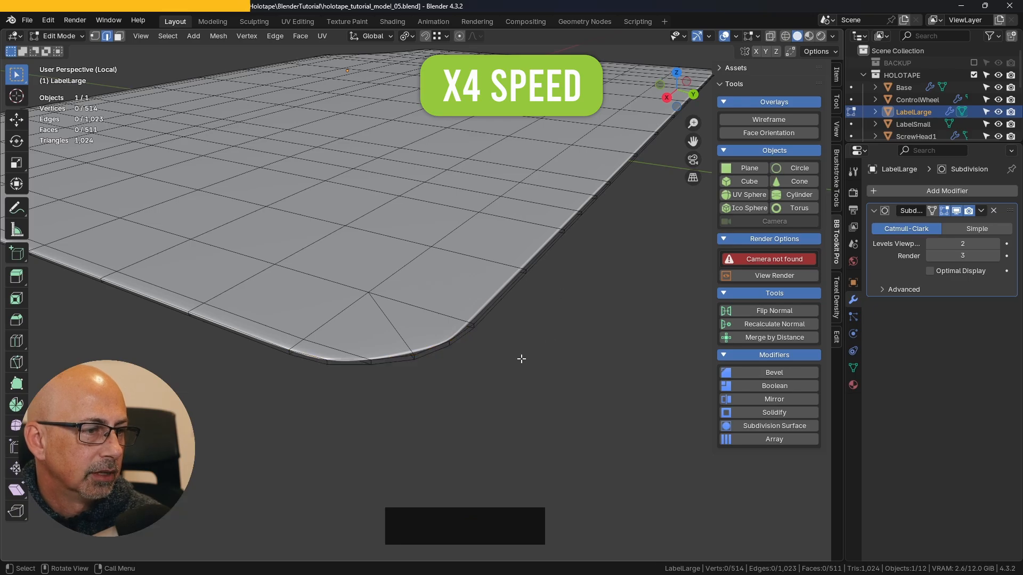
- Inspect the smoothed curve of LabelLarge's rounded corner in Object Mode from the top view
middle_click_drag(522, 359, 610, 401)
scroll(609, 401, "down", 4)
key("Tab")
scroll(637, 384, "down", 4)
left_click(637, 384)
key("KP_7")
scroll(530, 125, "up", 6)
left_click(536, 184)
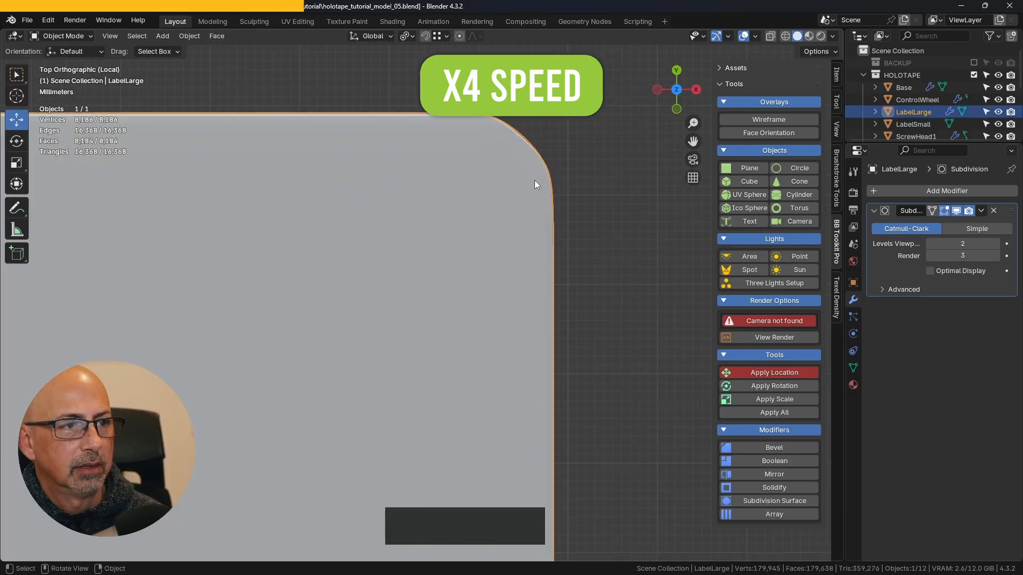
- Edit LabelLarge's mesh with X-ray display and vertex selection enabled to check the upper-right rounded corner
key("Tab")
left_click(582, 178)
middle_click_drag(582, 178, 585, 245, "shift")
scroll(585, 245, "up", 3)
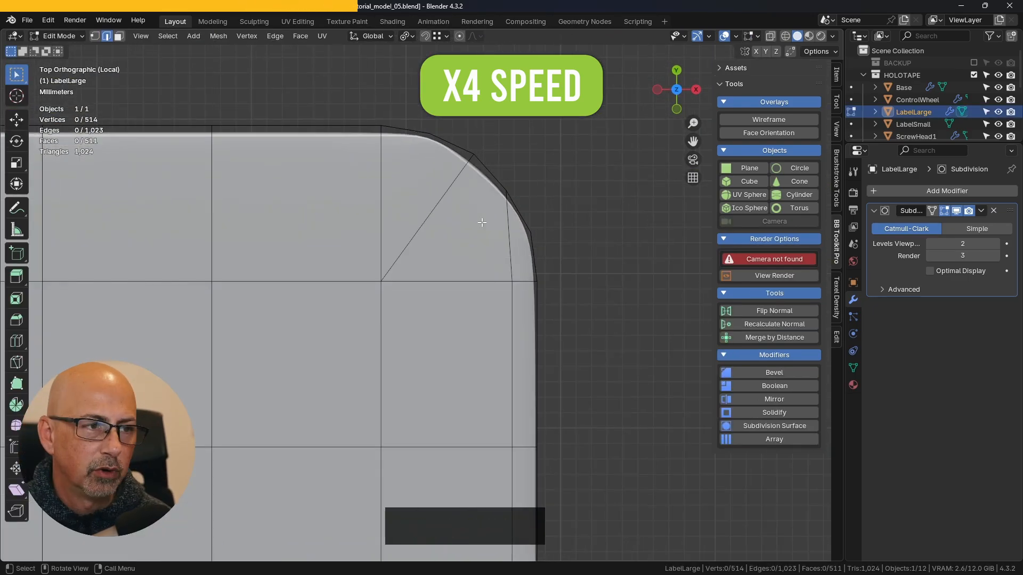
left_click(770, 36)
key("1")
left_click_drag(455, 125, 554, 194)
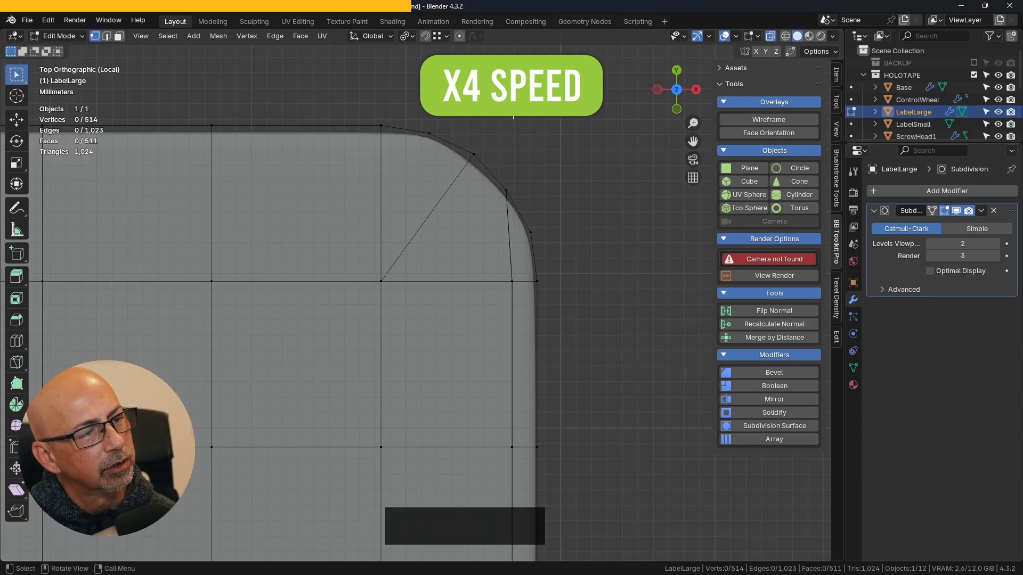
- Add a horizontal loop cut across LabelLarge just below its top edge
scroll(512, 246, "down", 4)
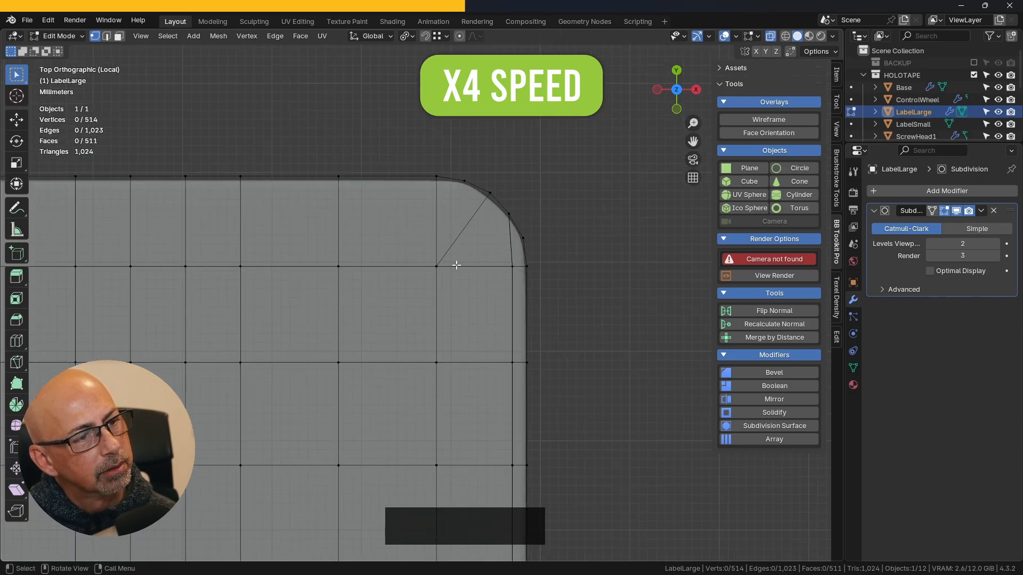
scroll(474, 256, "down", 7)
middle_click_drag(430, 503, 493, 493, "shift")
scroll(273, 242, "up", 4)
scroll(183, 236, "down", 6)
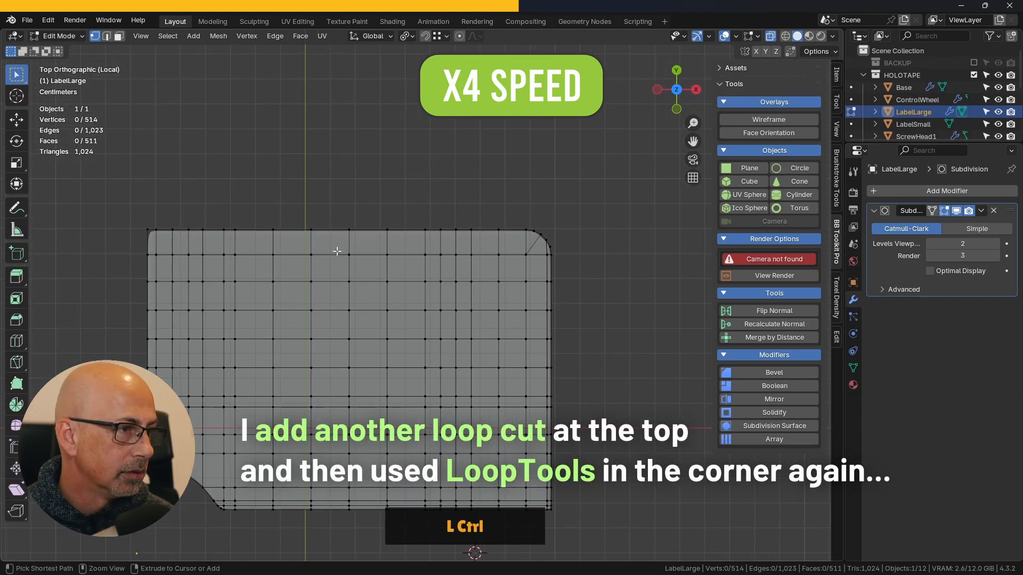
key("ctrl+r")
left_click(185, 237)
left_click(184, 235, "shift")
- Examine how the new top loop runs across LabelLarge and meets the rounded corner
scroll(160, 234, "up", 8)
scroll(180, 250, "down", 1)
scroll(180, 249, "down", 4)
middle_click_drag(256, 407, 394, 326, "shift")
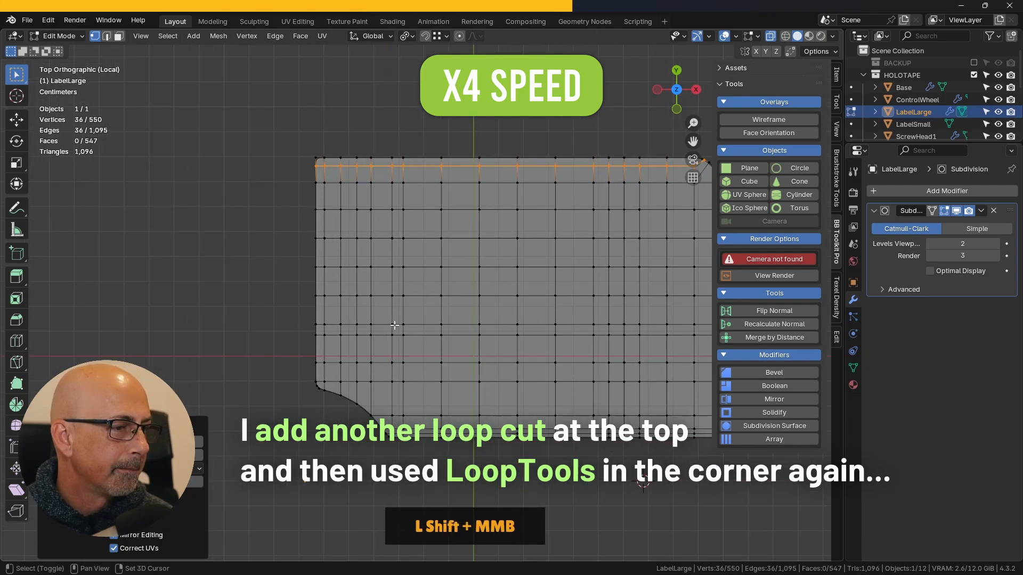
scroll(372, 389, "up", 2)
scroll(399, 373, "down", 3)
middle_click_drag(586, 235, 442, 224, "shift")
scroll(527, 215, "up", 5)
scroll(524, 229, "down", 3)
middle_click_drag(525, 239, 488, 223, "shift")
scroll(488, 223, "down", 2)
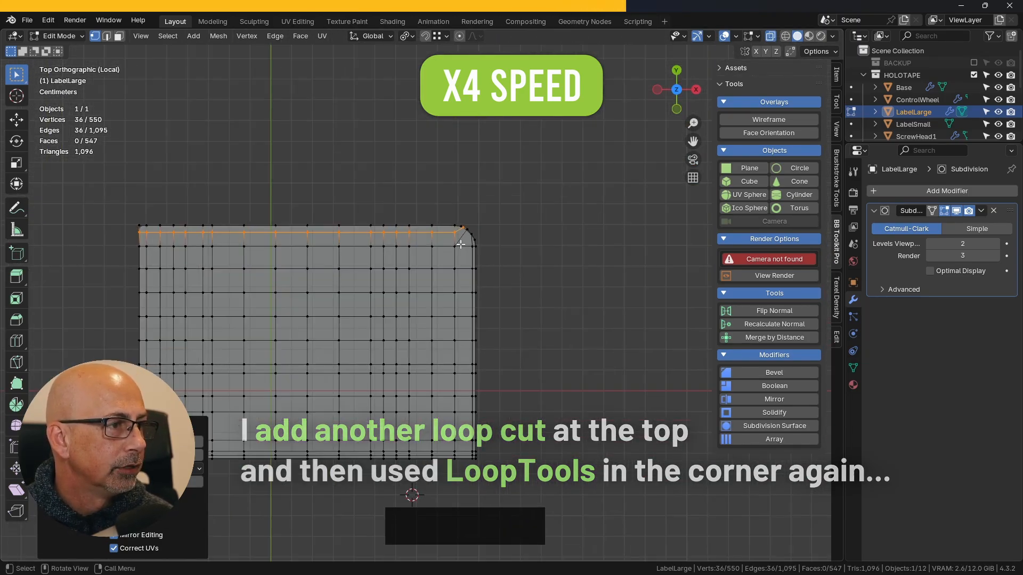
- Select the edges along LabelLarge's rounded corner and space their vertices evenly with LoopTools Space
middle_click_drag(411, 496, 277, 416)
middle_click_drag(496, 385, 464, 338, "shift")
scroll(464, 337, "up", 5)
middle_click_drag(602, 287, 511, 266, "shift")
scroll(533, 256, "up", 5)
key("2")
left_click(585, 190)
left_click(220, 284, "ctrl")
left_click(209, 293, "shift")
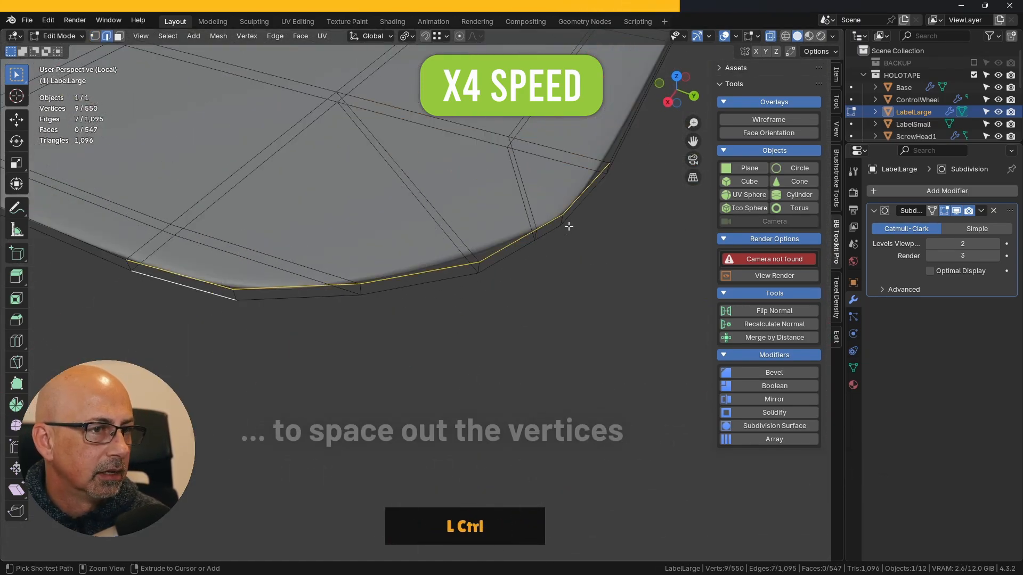
left_click(570, 218, "ctrl")
middle_click_drag(565, 308, 570, 276)
right_click(548, 296)
mouse_move(548, 167)
left_click(594, 256)
left_click(564, 332)
- From the top view, move the middle vertices of the rounded corner and the neighbouring pair below slightly outward to even out the curve
key("KP_7")
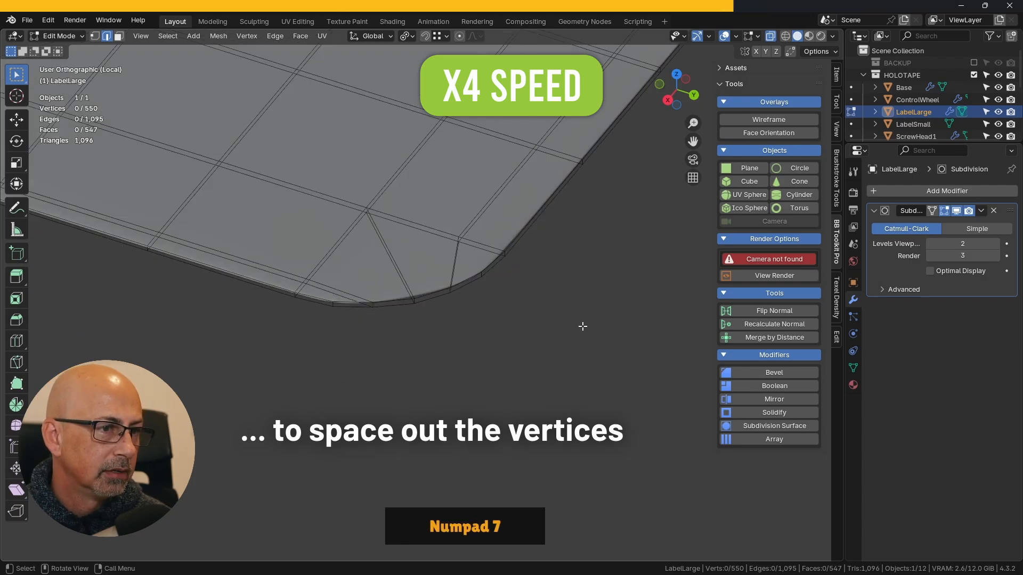
scroll(489, 210, "up", 3)
key("Tab")
left_click(452, 203)
key("Tab")
left_click(544, 203)
left_click(95, 37)
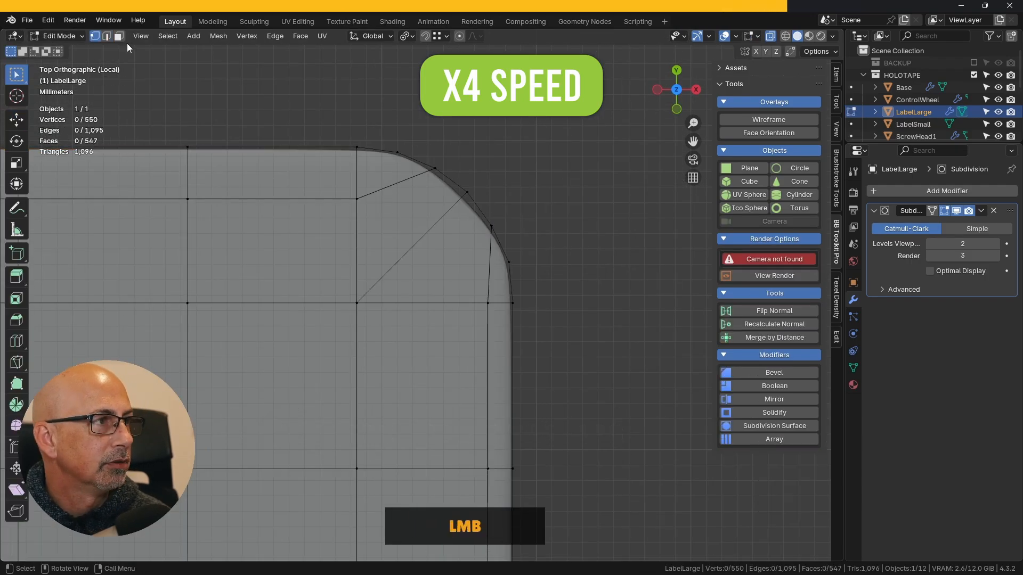
left_click_drag(461, 168, 502, 210)
key("g")
key("g")
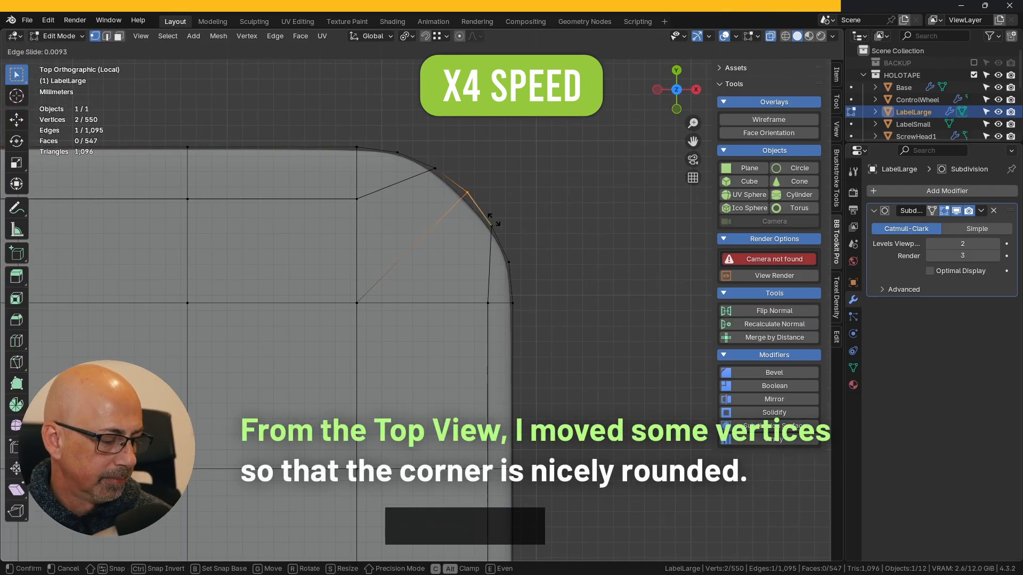
key("g")
key("g")
middle_click_drag(505, 223, 527, 171, "shift")
scroll(535, 164, "up", 2)
key("g")
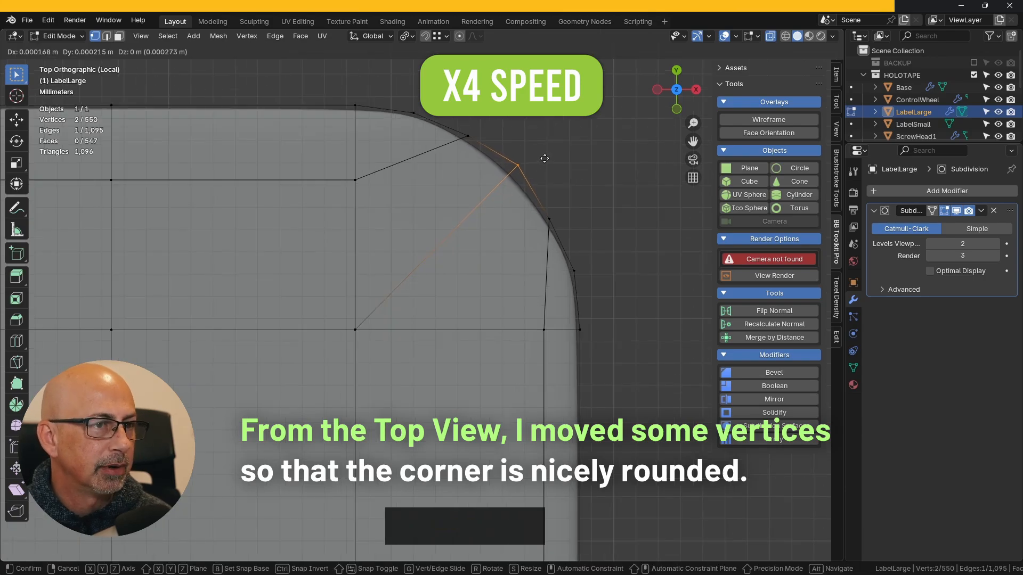
left_click(546, 155)
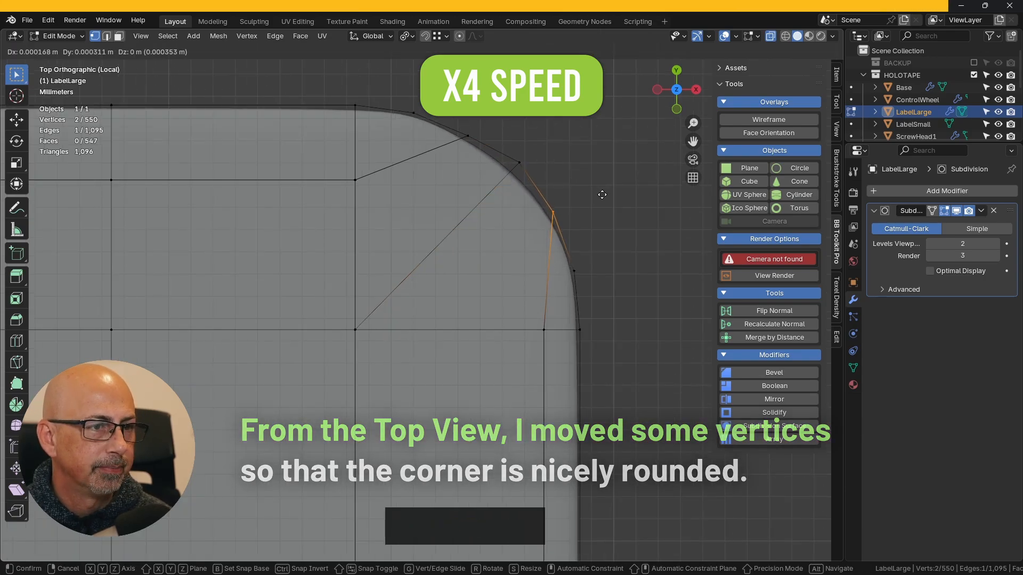
- Return LabelLarge to Object Mode, leave local view and check the label's fit on the full holotape with X-ray off
key("Tab")
left_click(602, 171)
scroll(601, 171, "down", 10)
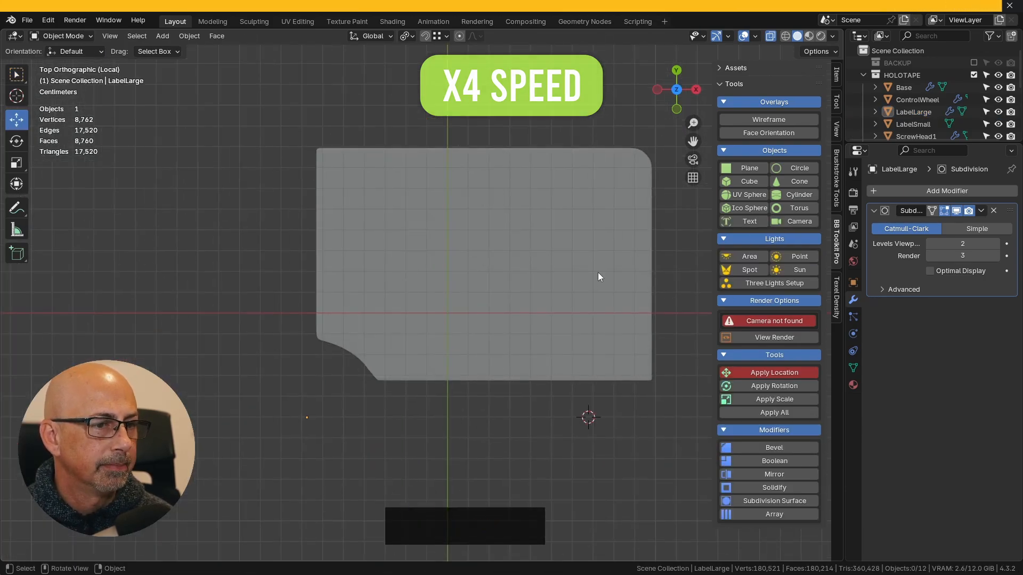
middle_click_drag(459, 254, 631, 267)
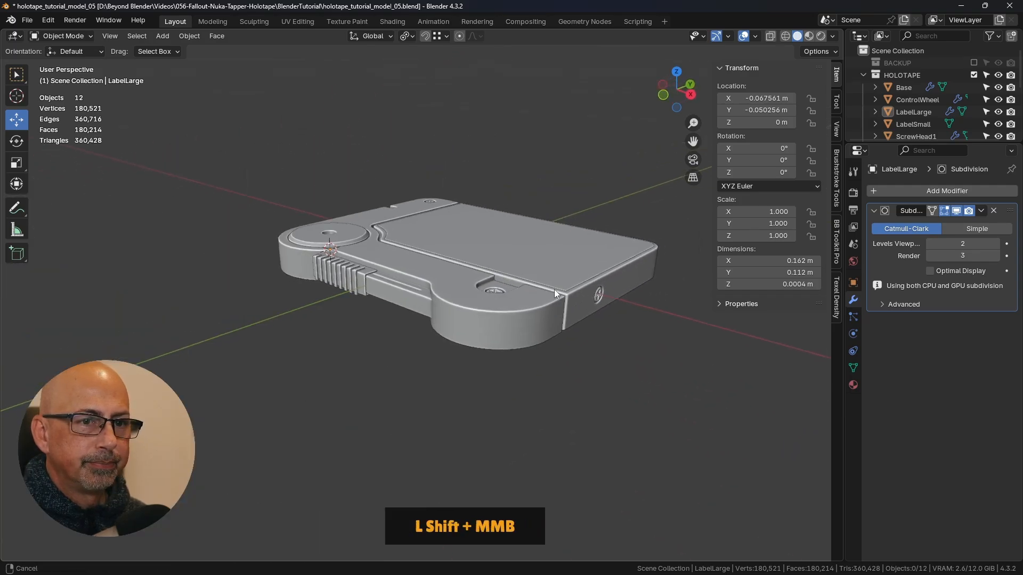
middle_click_drag(554, 290, 586, 283, "shift")
- Inspect the holotape from both sides and select LabelLarge on its top face
left_click(838, 232)
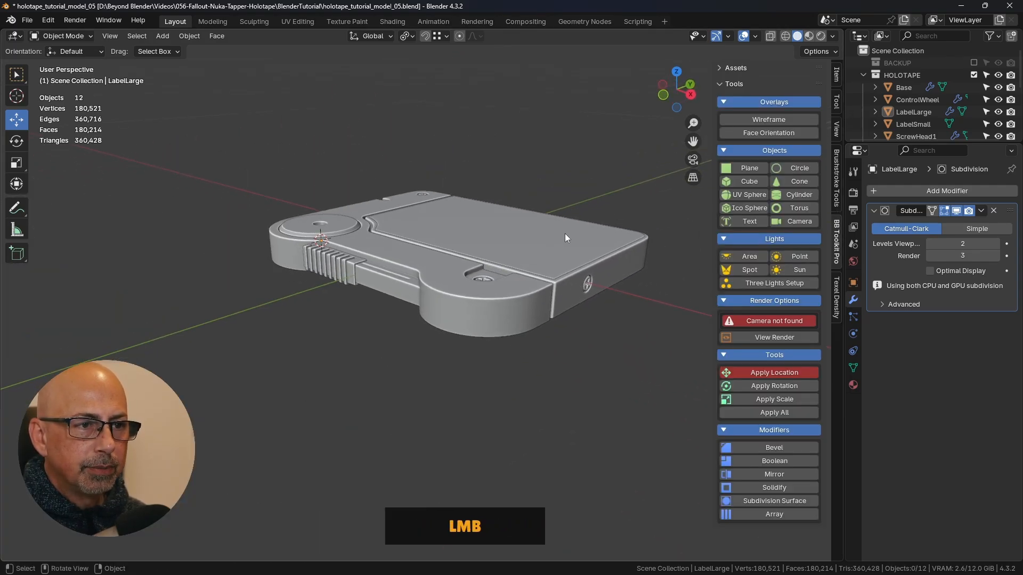
left_click(564, 233)
left_click(606, 430)
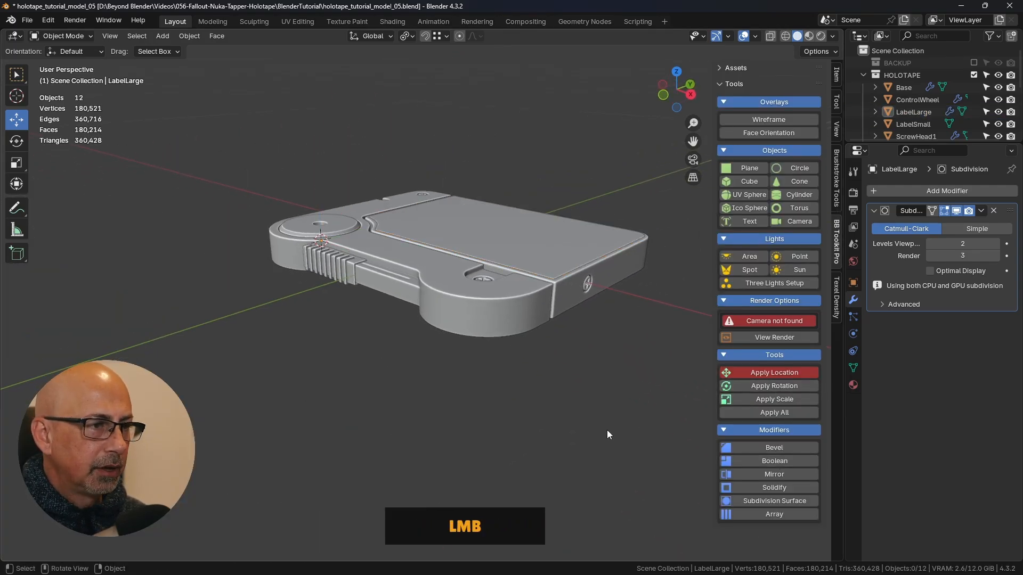
middle_click_drag(606, 430, 567, 357)
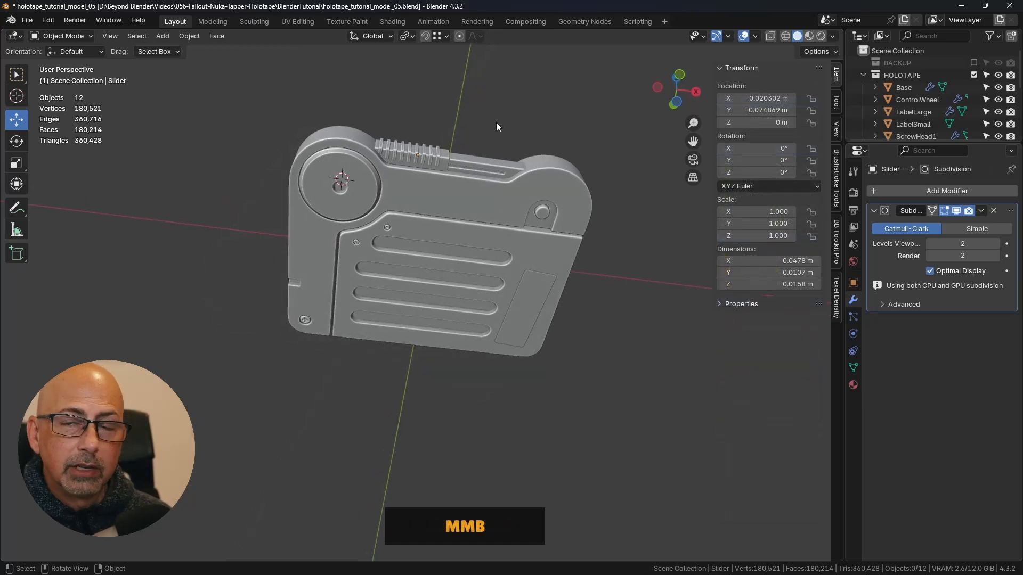
middle_click_drag(541, 202, 519, 337)
left_click(530, 280)
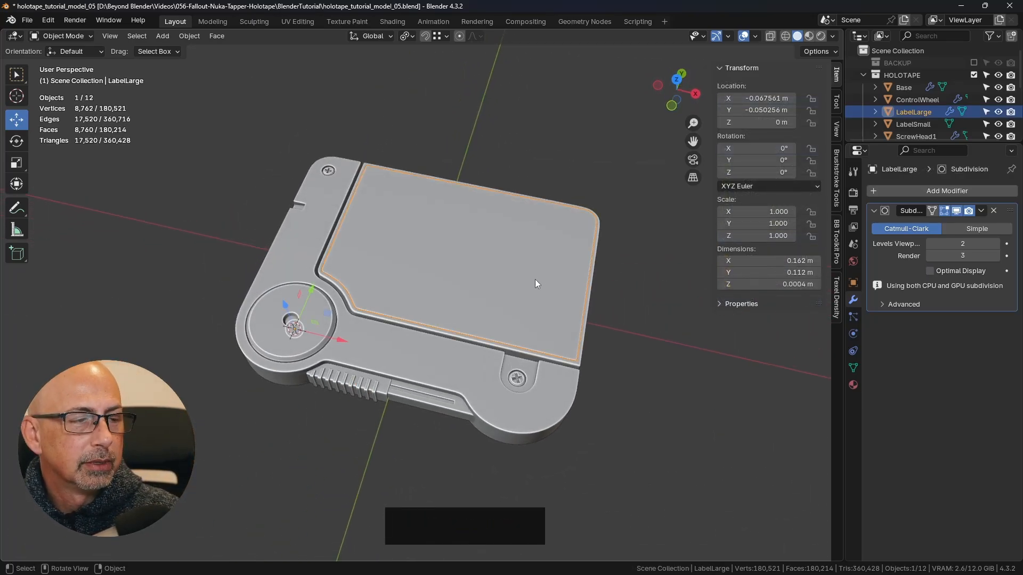